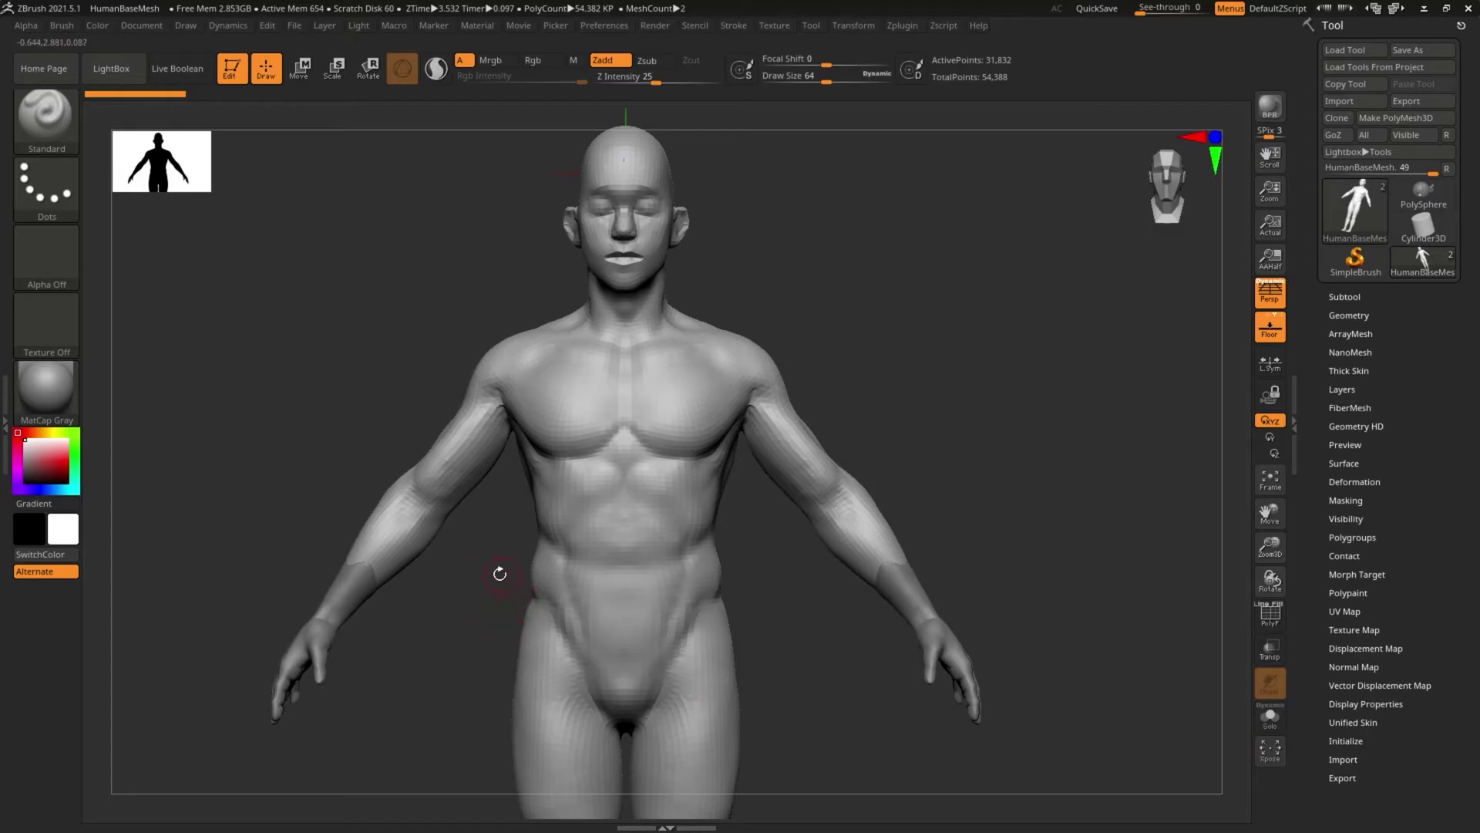
Step: Try painting a MaskPen mask over the chest, erase it, mask the chest muscles again, and clear the mask
mouse_move(500, 594)
ctrl+mouse_down()
mouse_move(630, 335)
mouse_move(750, 297)
ctrl+mouse_up()
drag(869, 325, 948, 351)
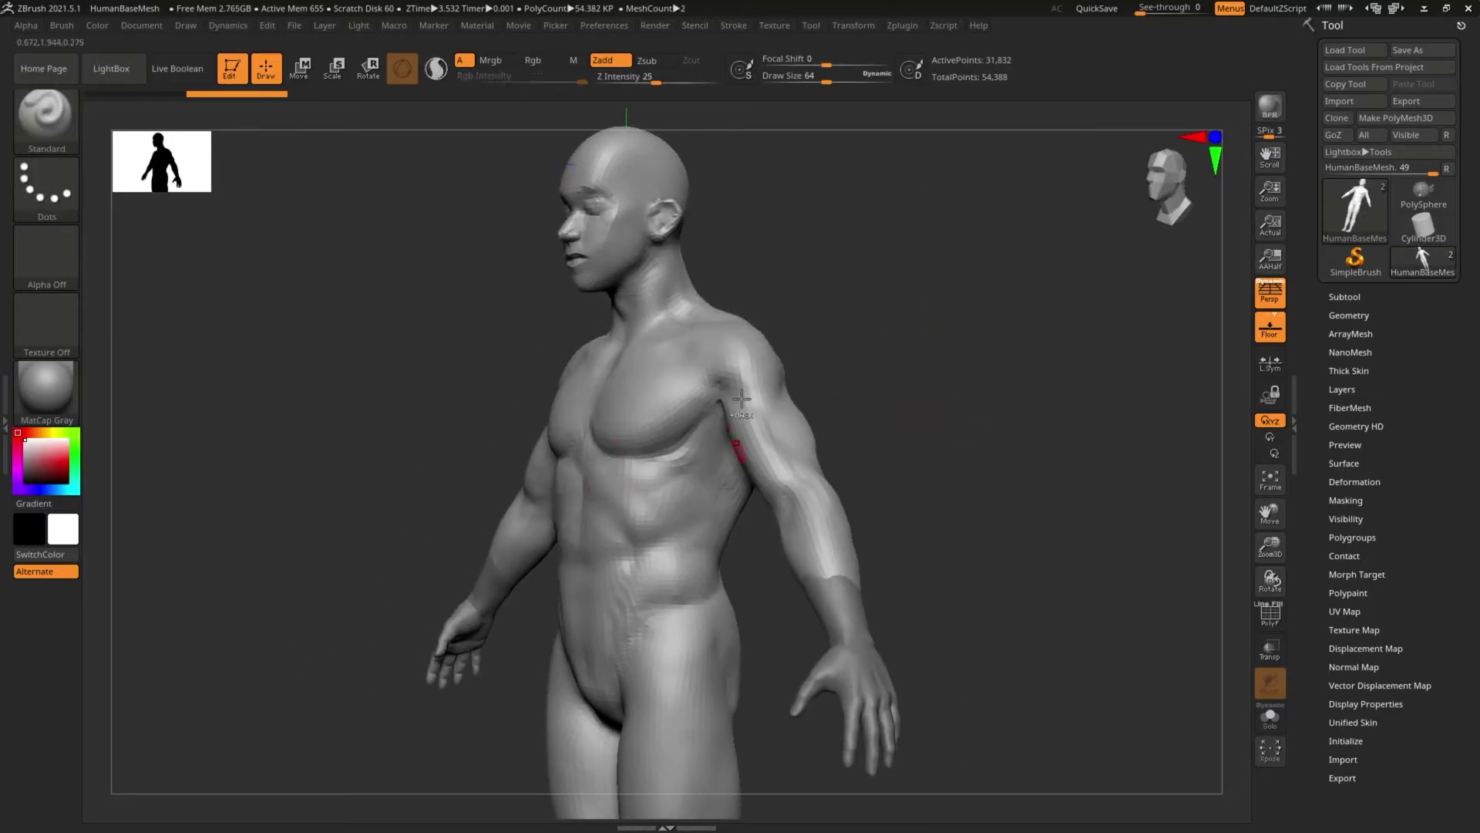
key(ctrl)
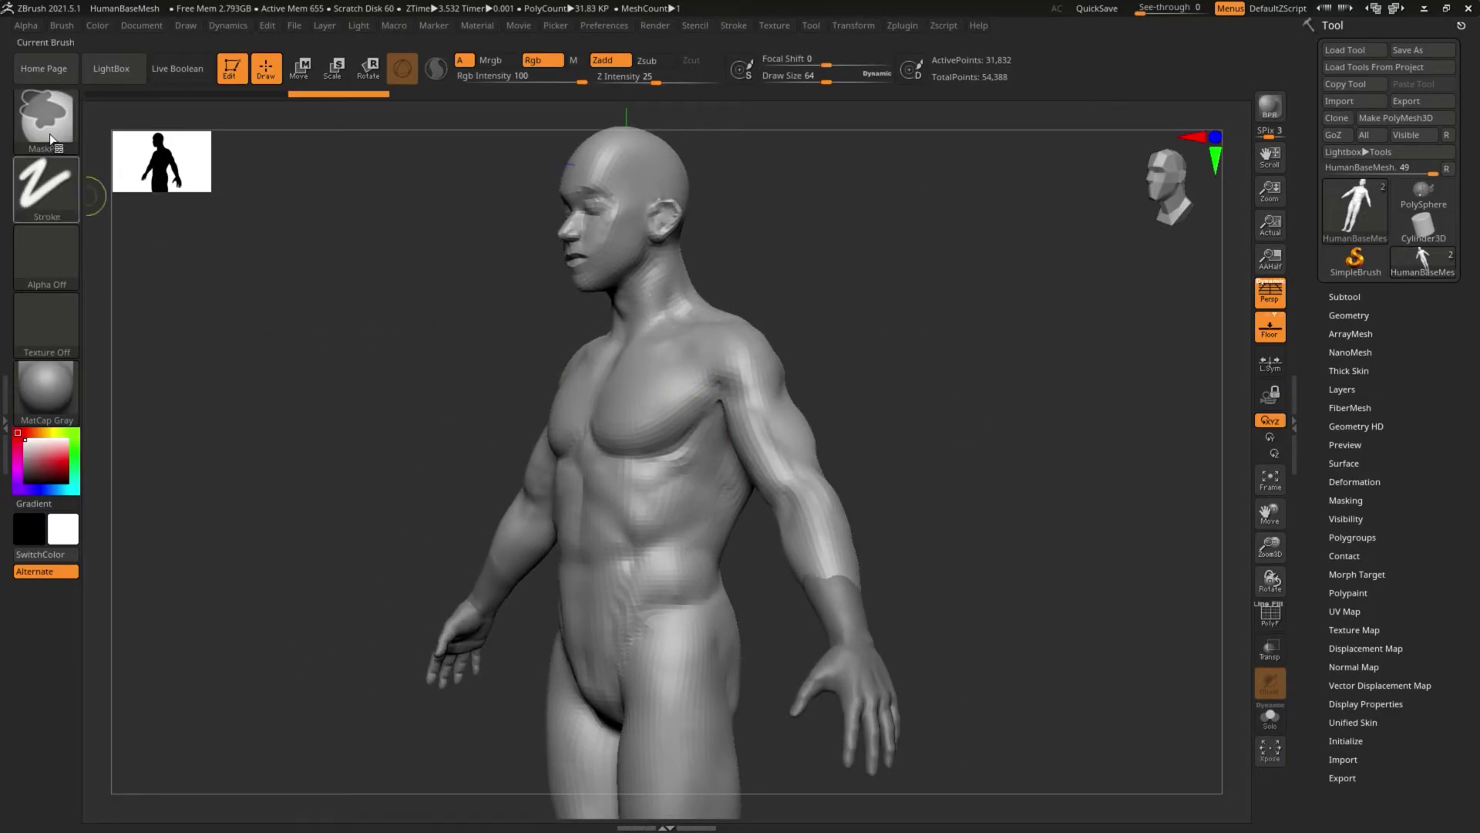
drag(455, 367, 530, 371)
mouse_move(670, 401)
ctrl+mouse_down()
mouse_move(655, 436)
mouse_move(677, 399)
mouse_move(663, 389)
mouse_move(683, 358)
mouse_move(675, 339)
mouse_move(706, 383)
mouse_move(697, 360)
mouse_move(654, 352)
ctrl+mouse_up()
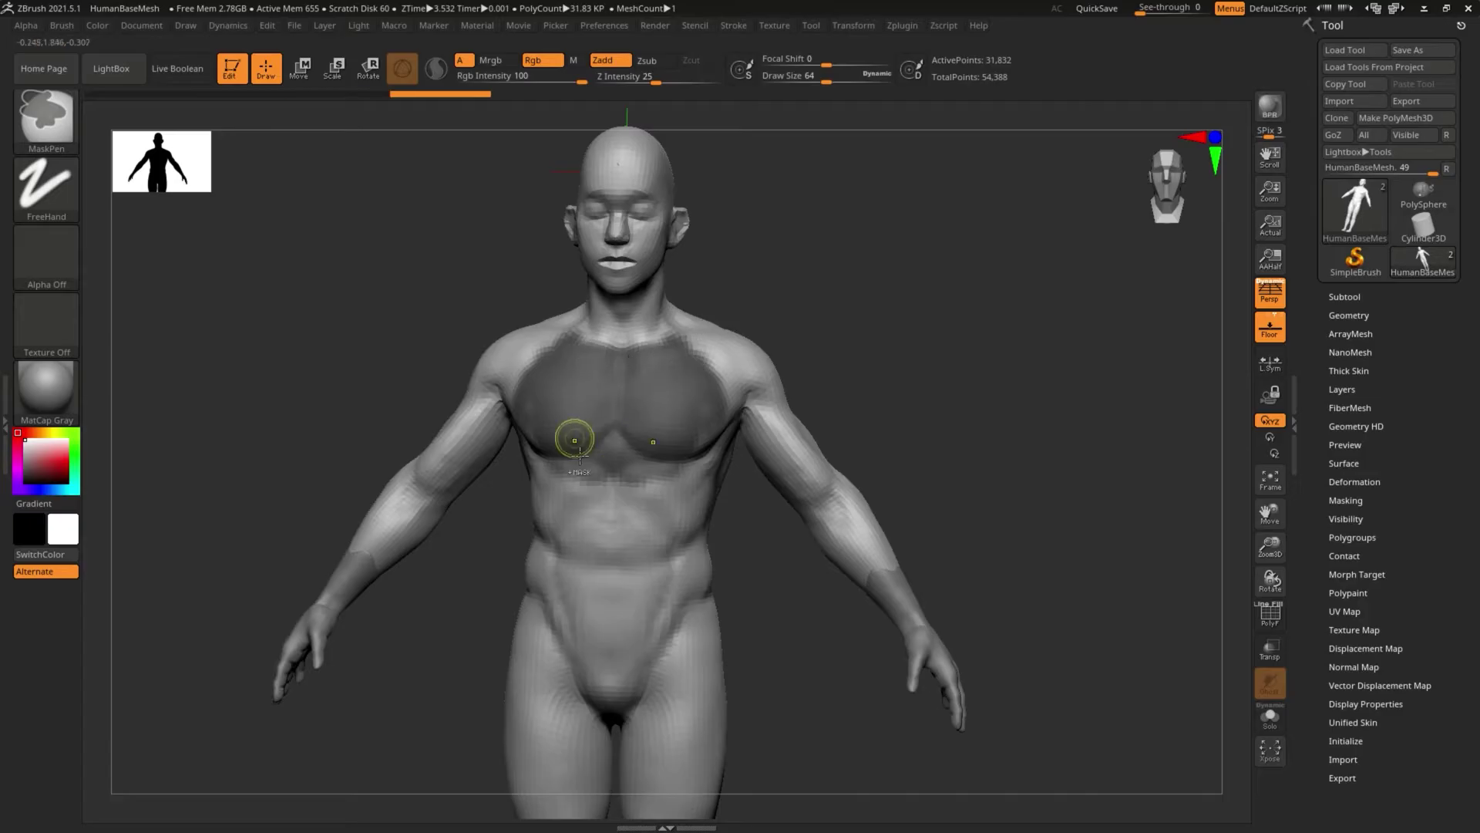
mouse_move(682, 472)
ctrl+alt+mouse_down()
mouse_move(707, 442)
mouse_move(680, 356)
mouse_move(671, 463)
mouse_move(648, 339)
mouse_move(619, 485)
mouse_move(604, 420)
ctrl+alt+mouse_up()
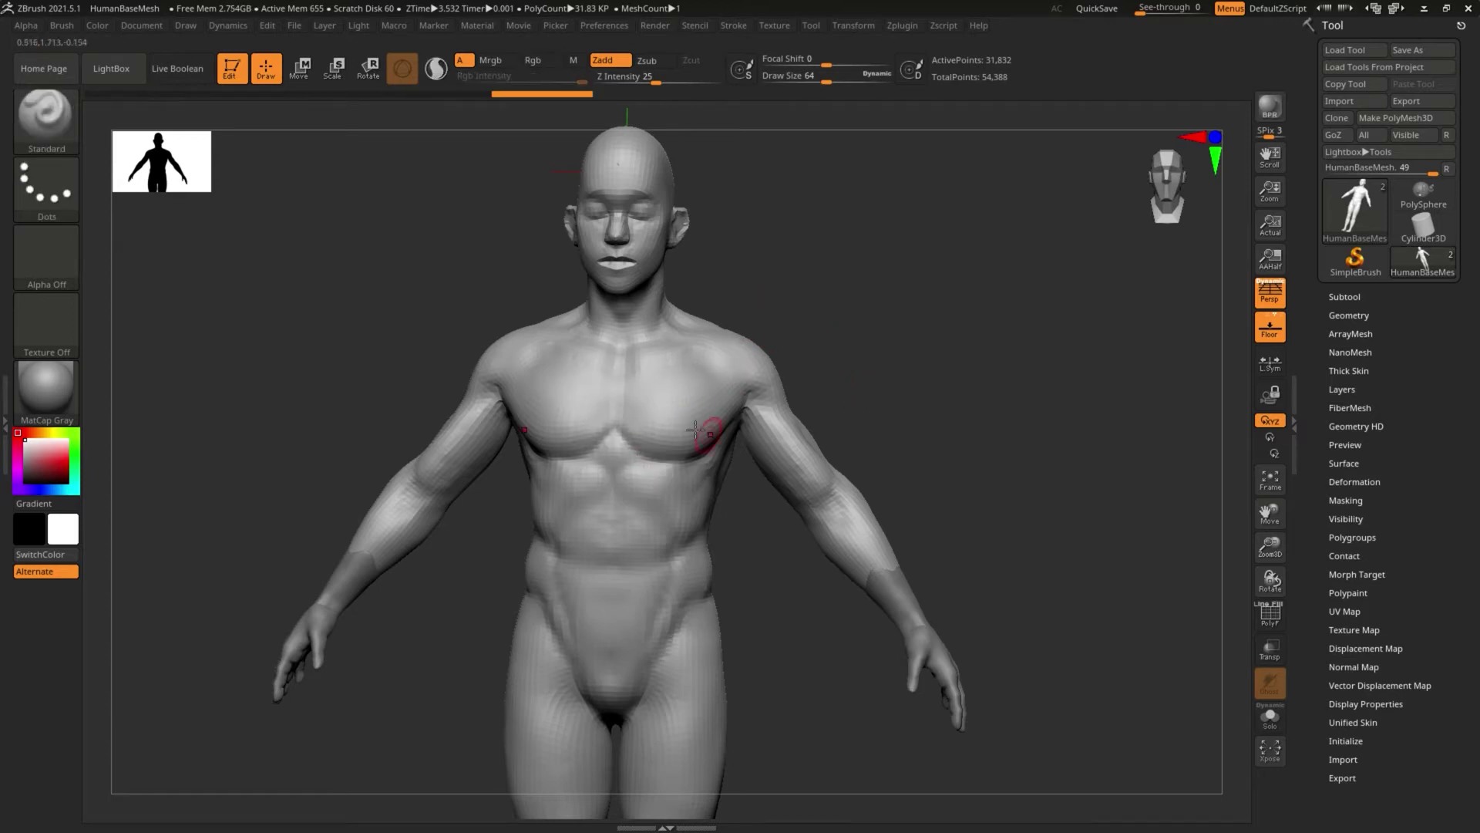
mouse_move(695, 429)
ctrl+mouse_down()
mouse_move(655, 385)
mouse_move(704, 321)
ctrl+mouse_up()
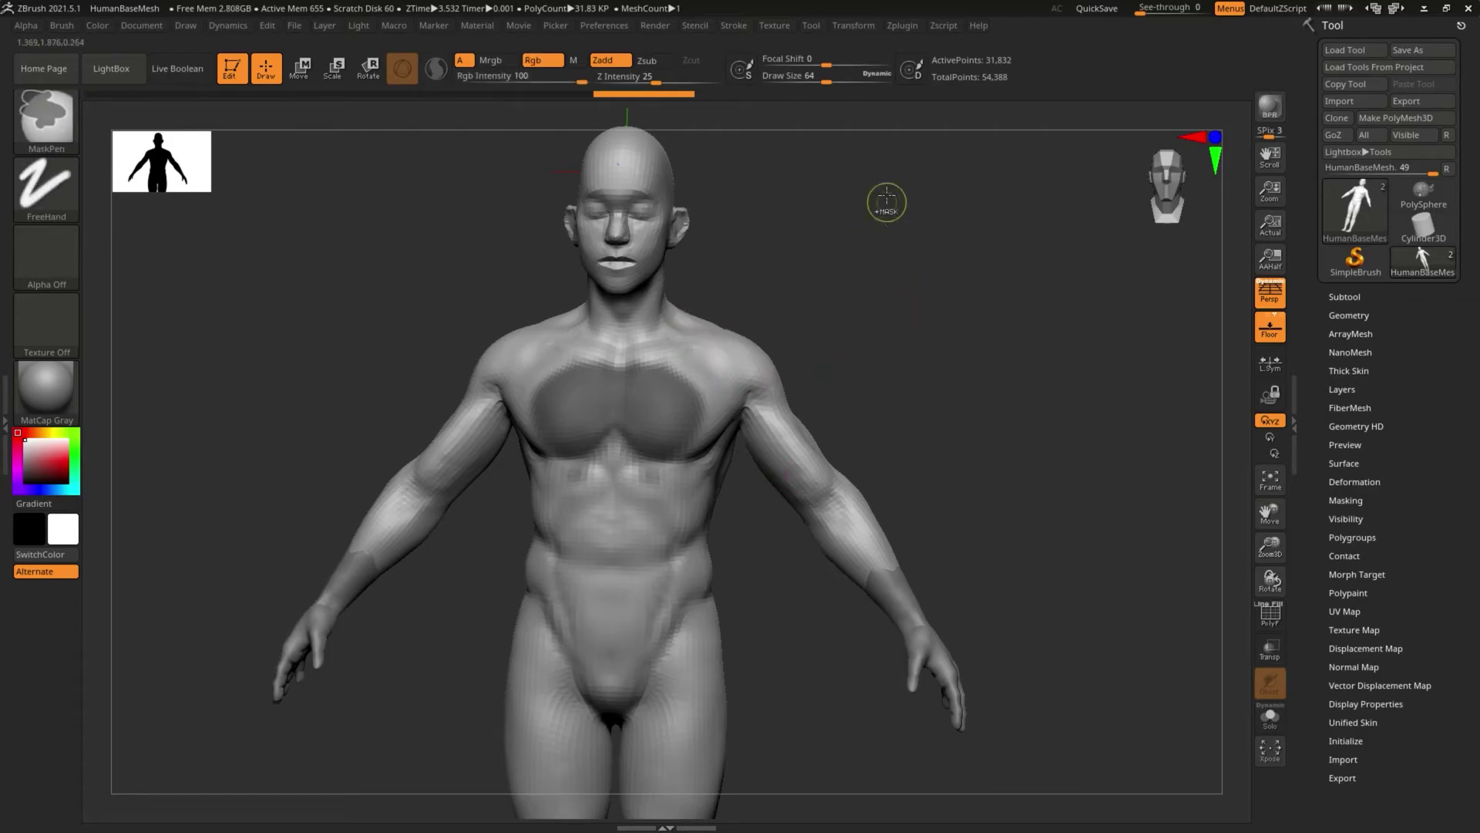
ctrl+drag(886, 201, 872, 412)
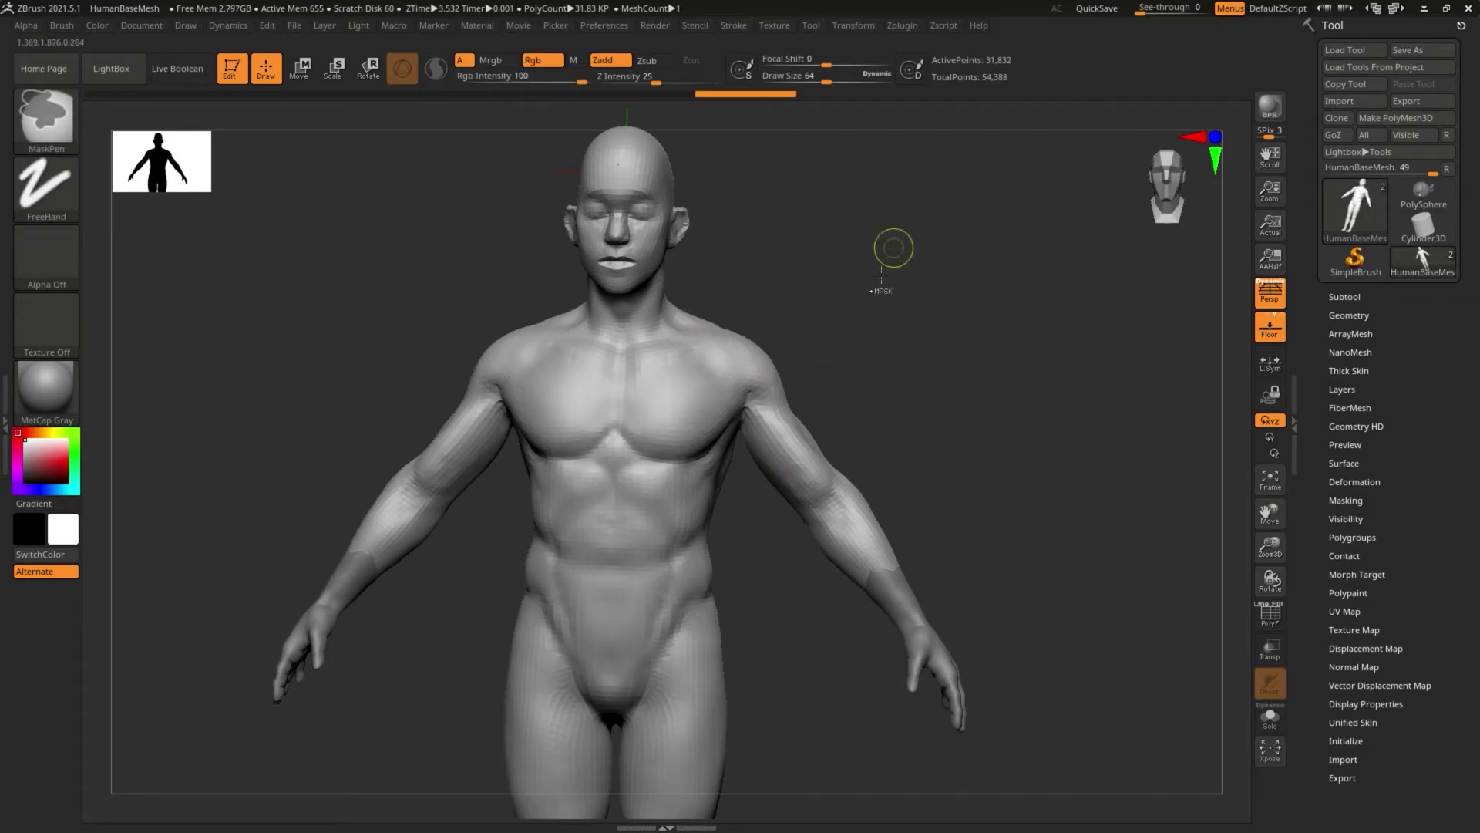
Step: Paint a mask over both pectoral muscles and invert it so the rest of the body is masked
ctrl+click(688, 370)
ctrl+drag(651, 407, 687, 377)
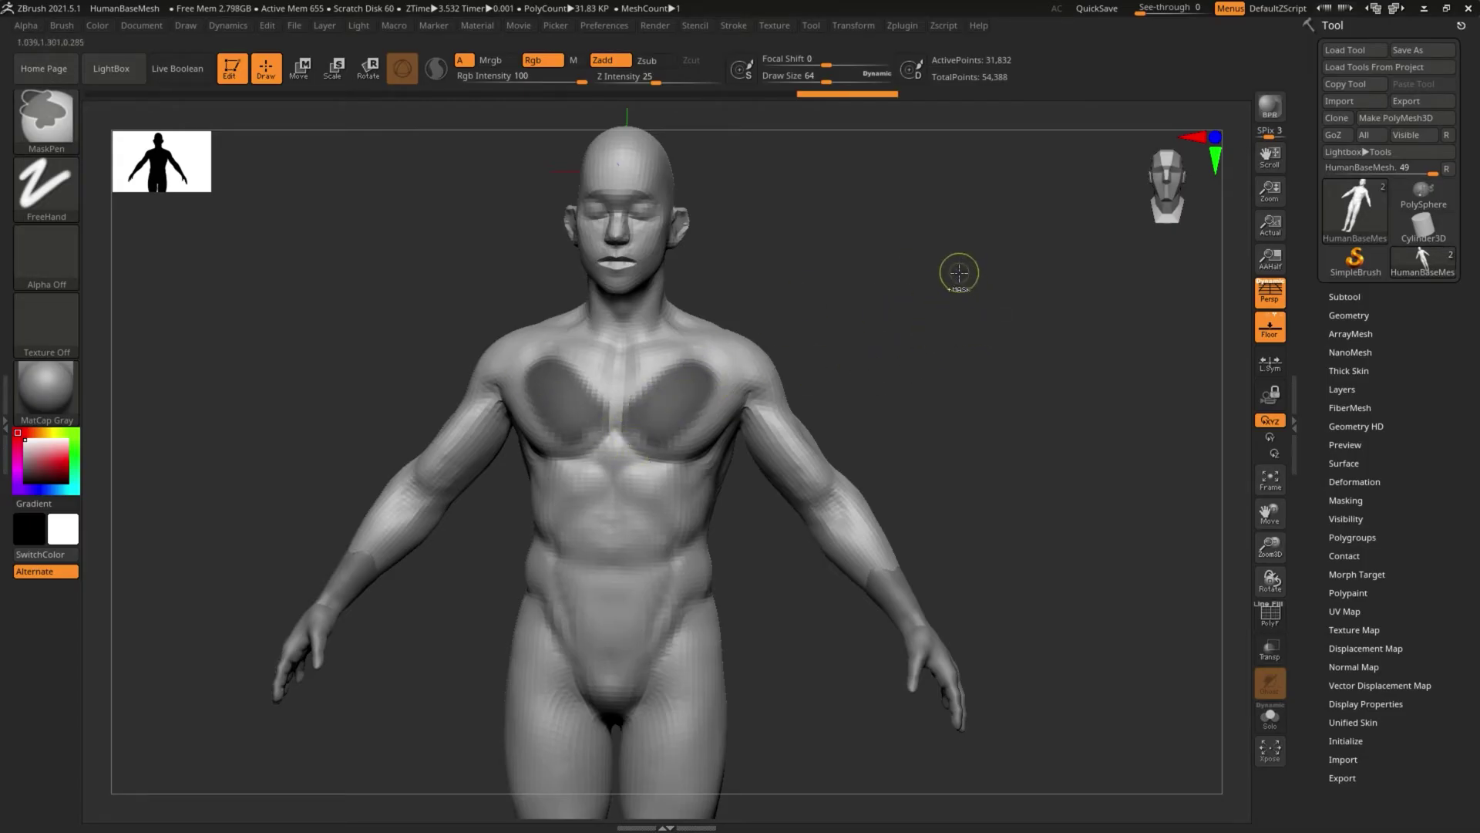
ctrl+click(915, 315)
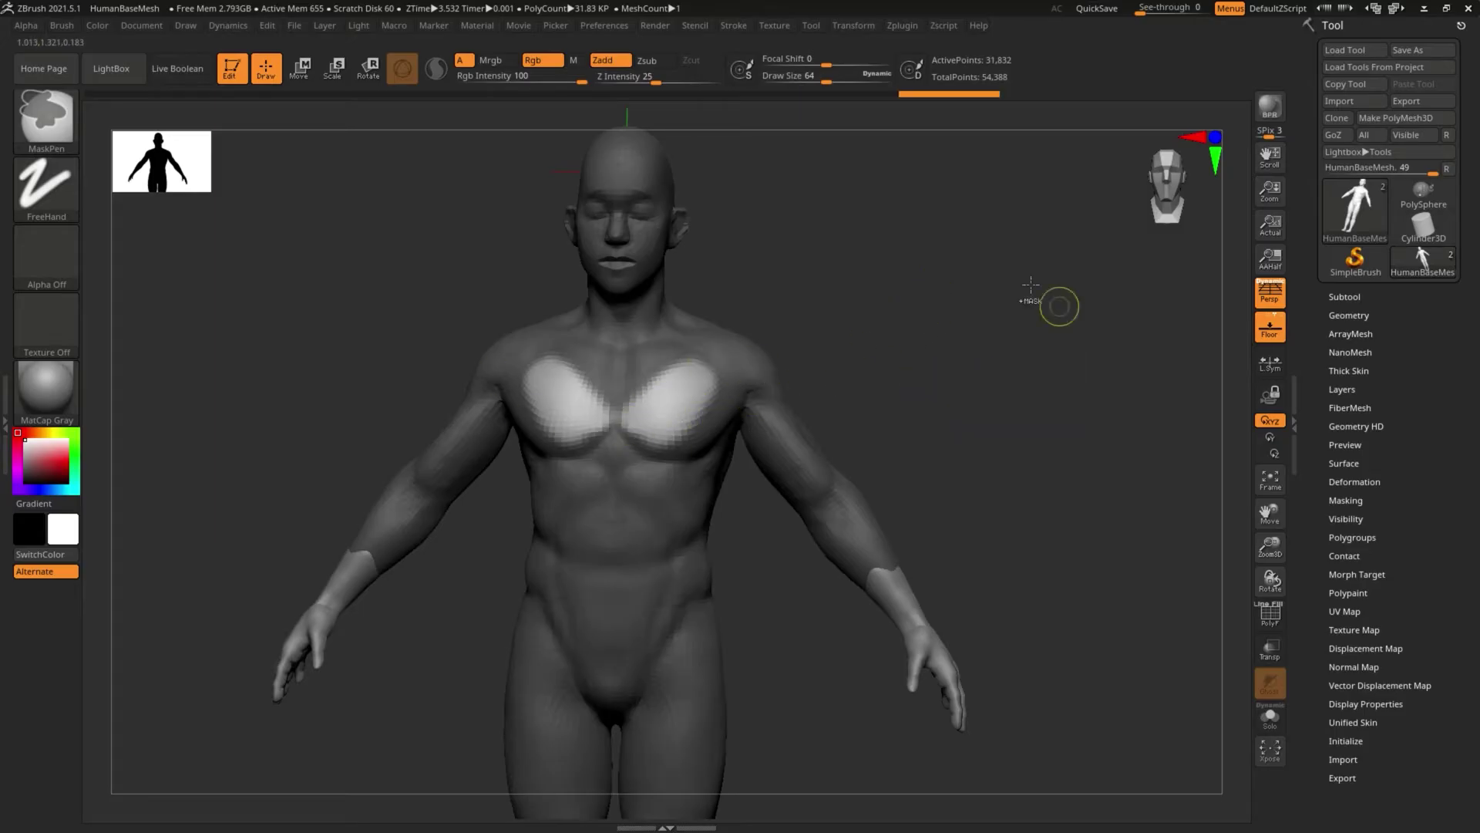
ctrl+click(910, 282)
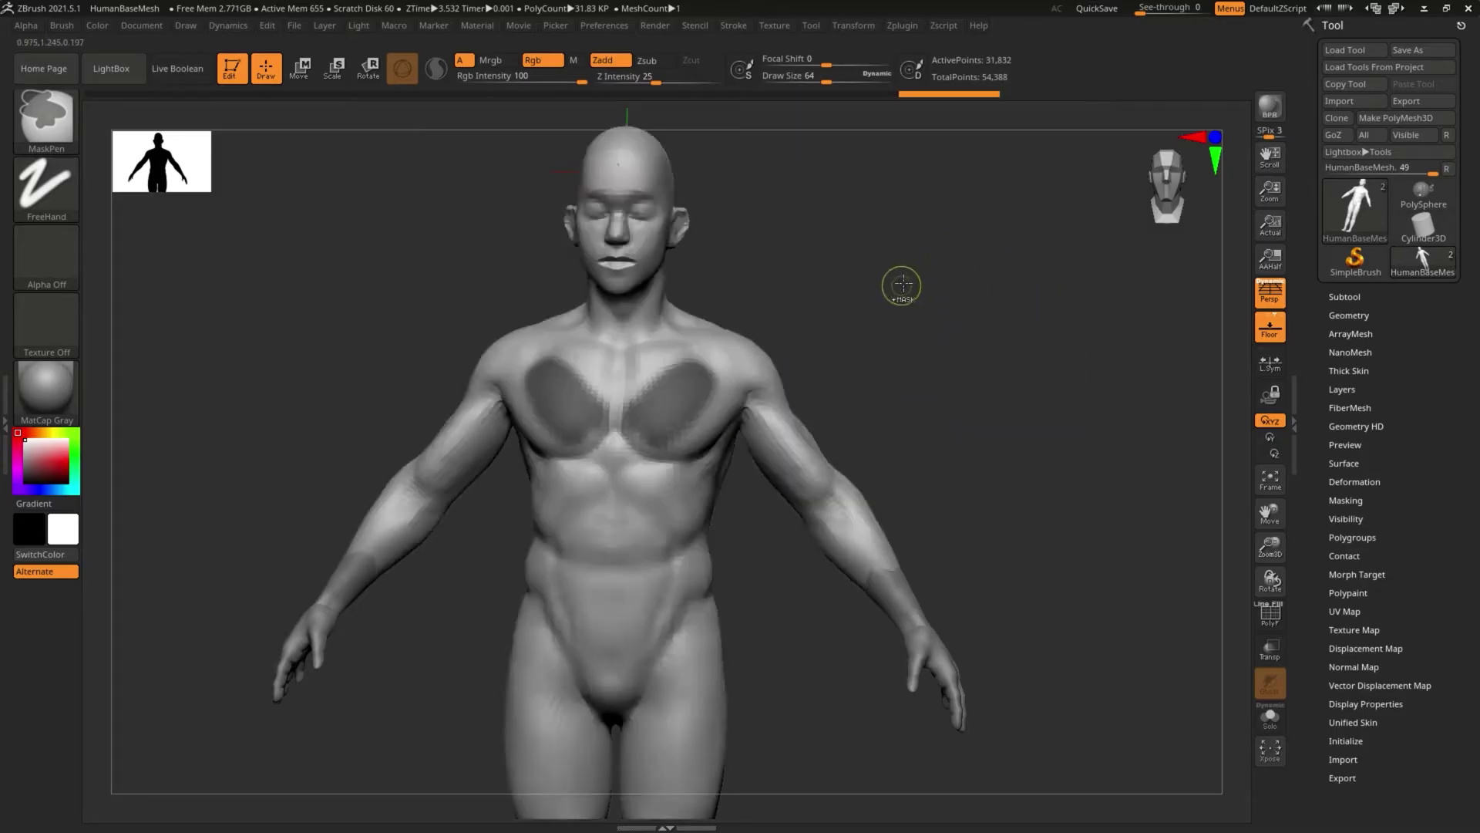
ctrl+click(898, 278)
Step: Blur the edges of the inverted chest mask repeatedly, and clear the mask from the body
ctrl+click(611, 539)
ctrl+click(605, 545)
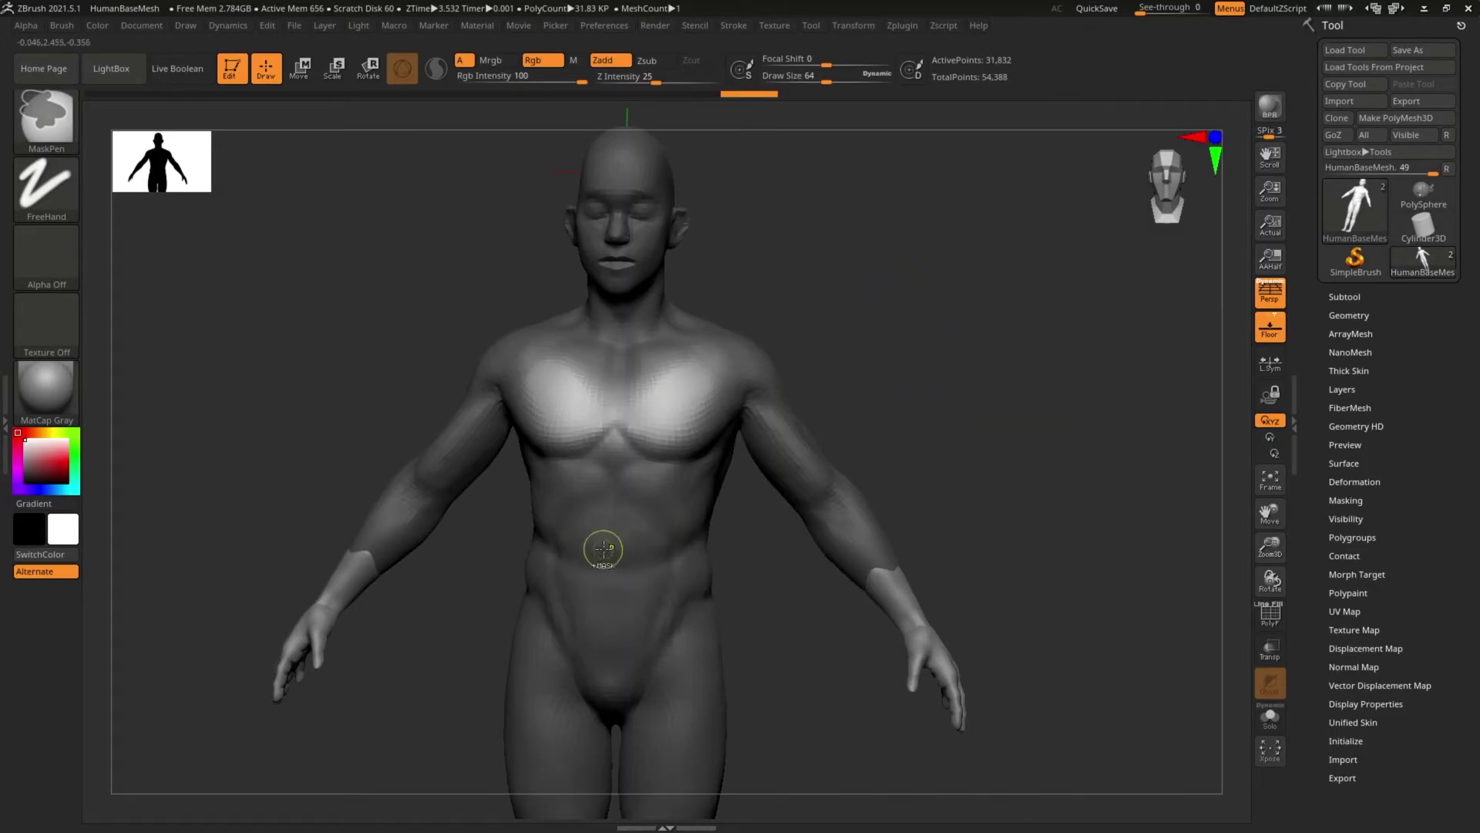
ctrl+click(604, 549)
ctrl+click(603, 548)
ctrl+click(605, 546)
ctrl+click(609, 545)
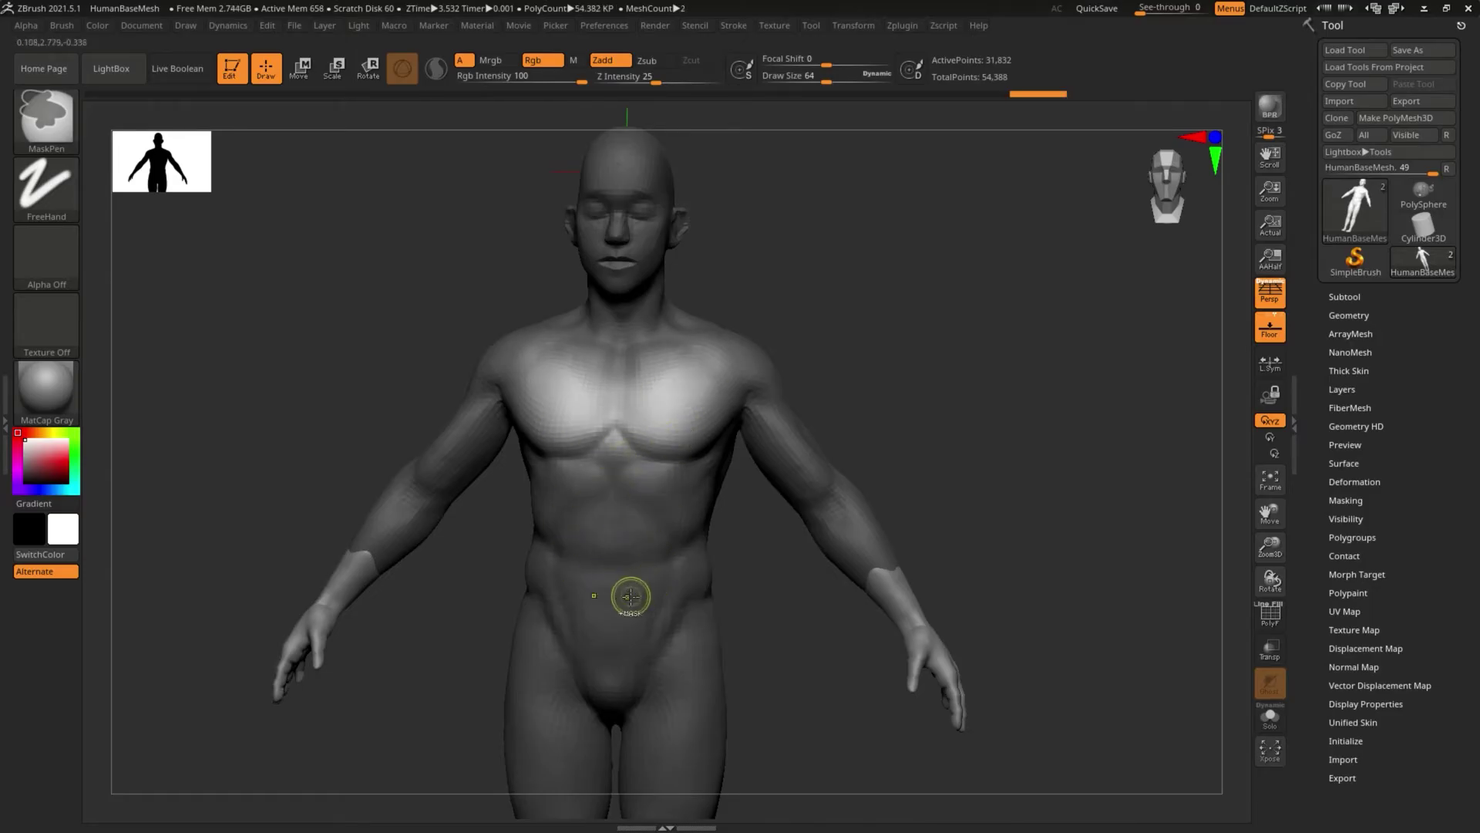
ctrl+drag(897, 287, 935, 379)
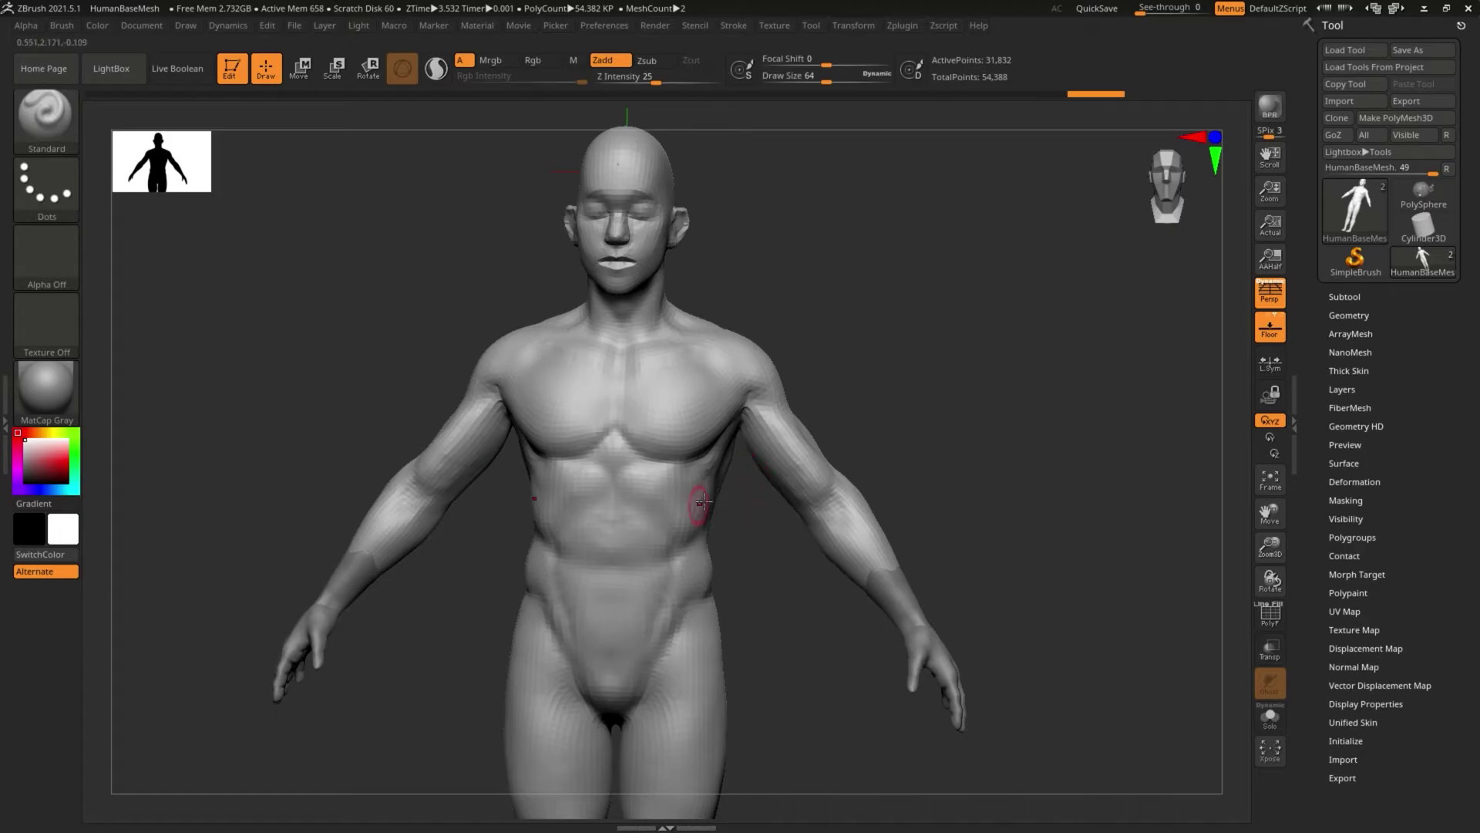
Step: Mask the whole torso with a rectangular selection from the waist up to the shoulders
mouse_move(734, 521)
mouse_down()
mouse_move(747, 555)
mouse_move(732, 491)
mouse_move(634, 453)
mouse_up()
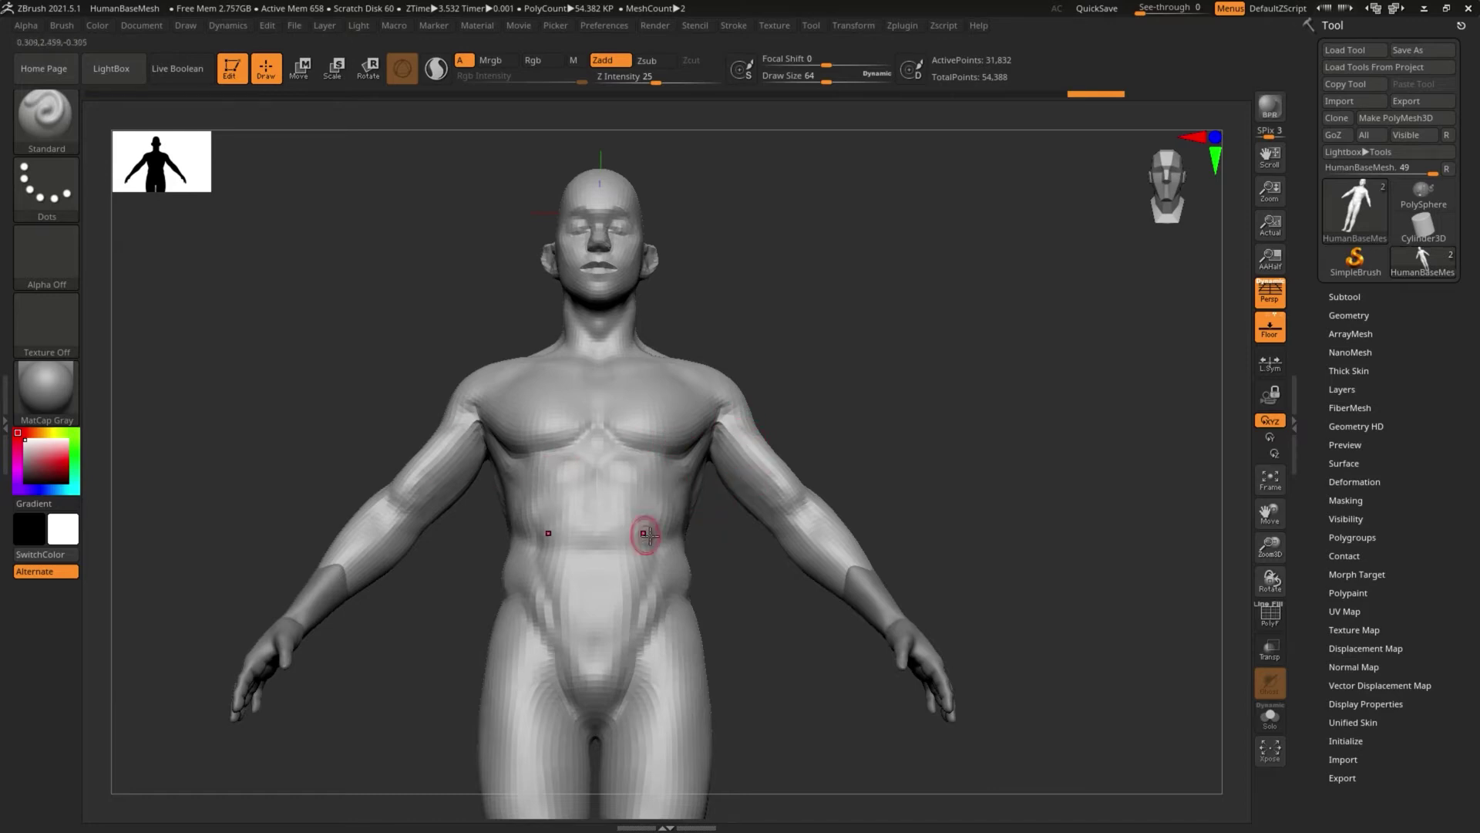
drag(709, 531, 712, 565)
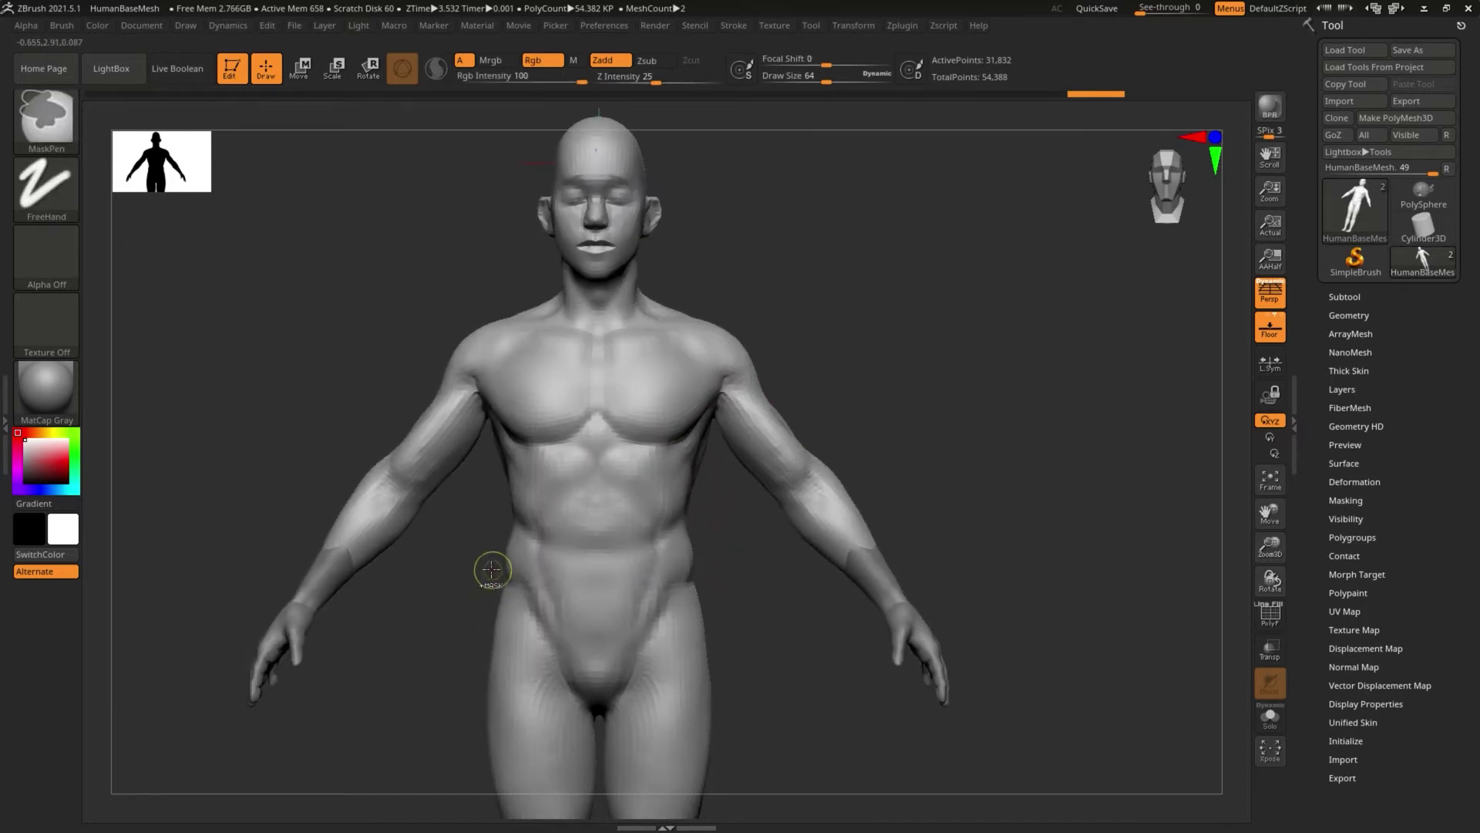
ctrl+drag(479, 573, 722, 298)
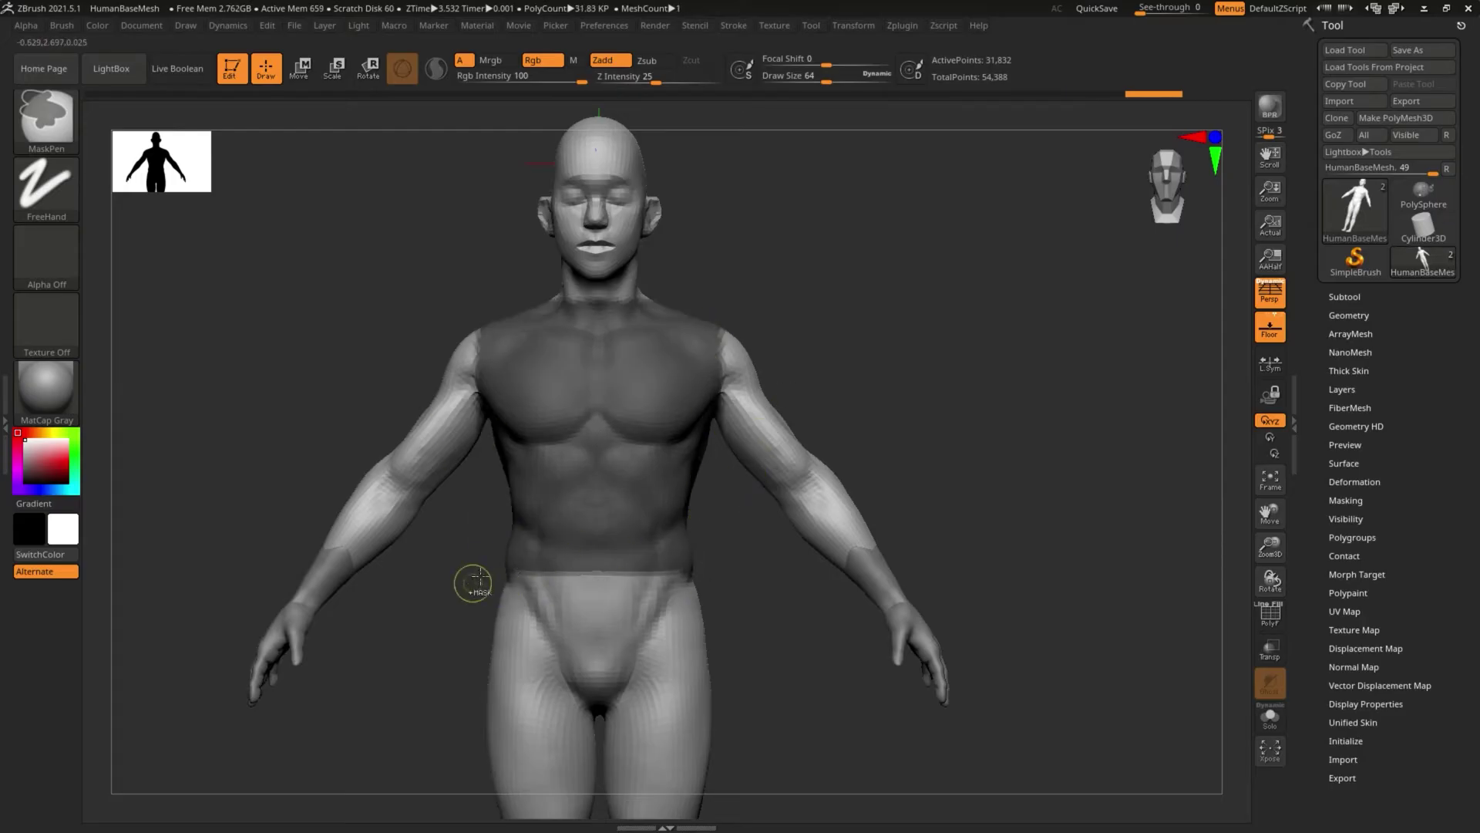
ctrl+drag(476, 576, 727, 308)
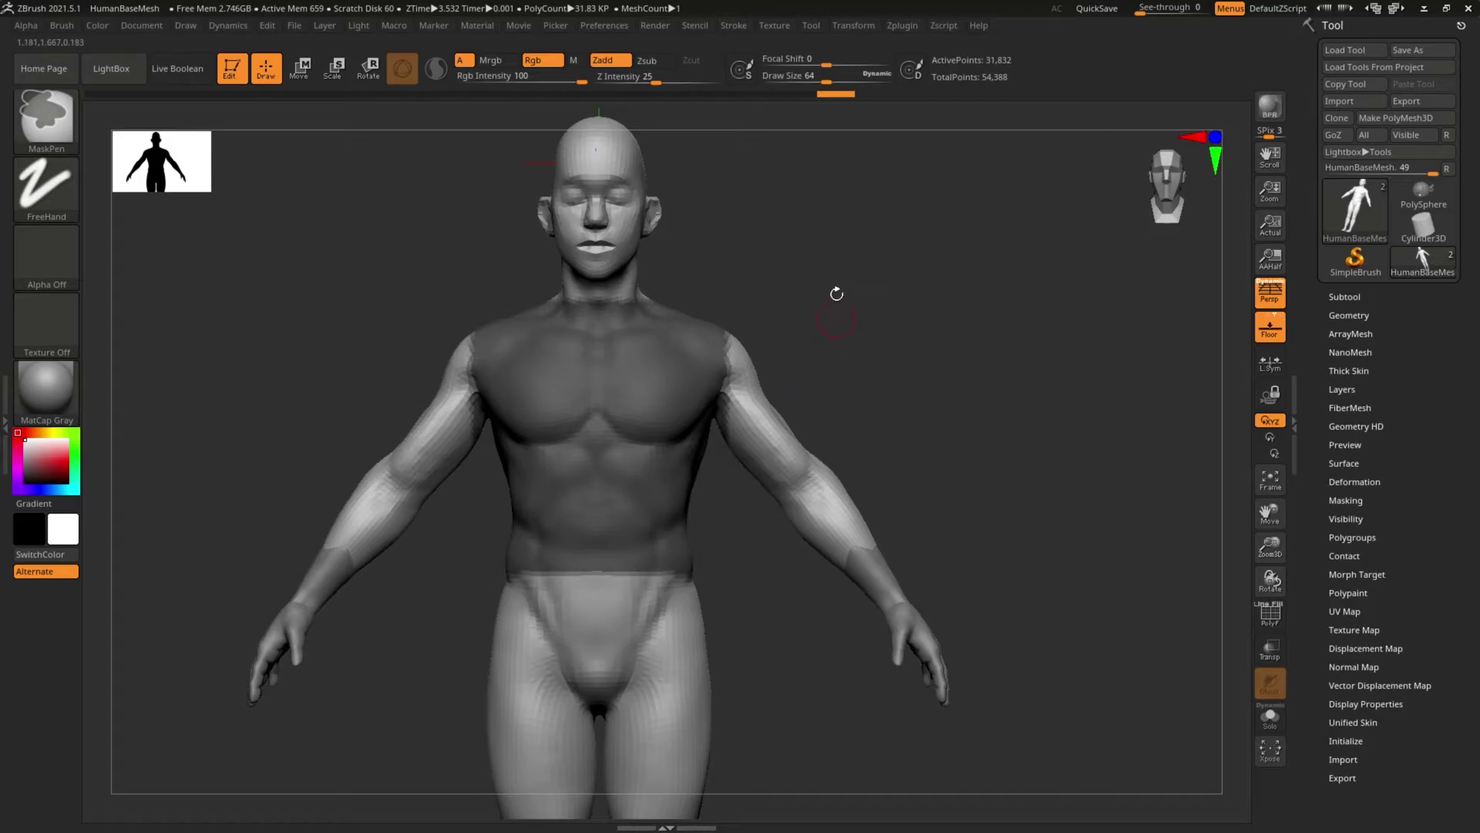
Step: Paint the torso mask out over the shoulders and upper arms down to the elbows to form short sleeves
drag(816, 308, 682, 339)
drag(532, 429, 613, 458)
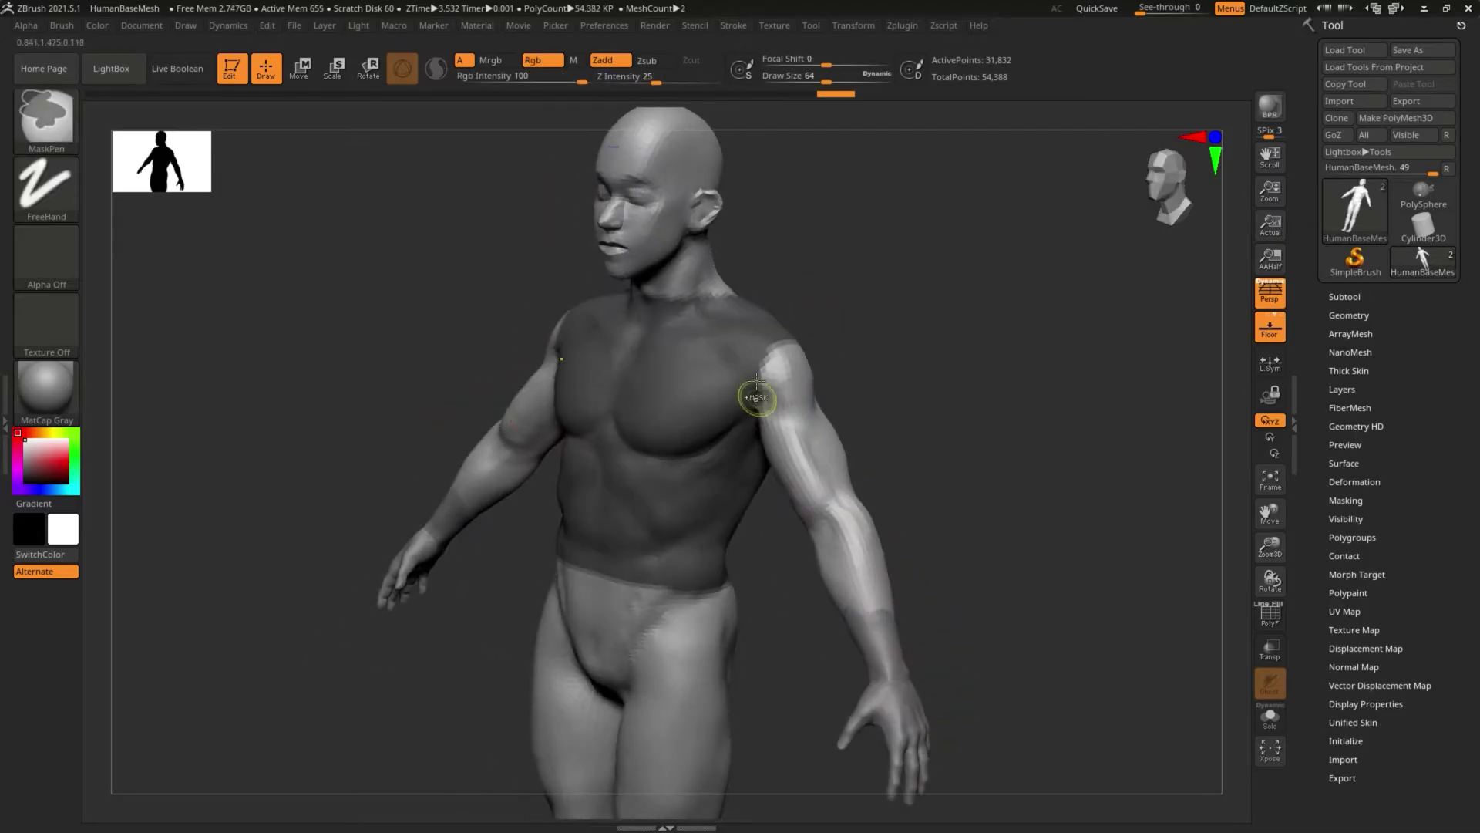
mouse_move(757, 397)
ctrl+mouse_down()
mouse_move(787, 356)
mouse_move(780, 385)
mouse_move(807, 386)
mouse_move(798, 416)
mouse_move(727, 452)
mouse_move(754, 436)
mouse_move(745, 456)
mouse_move(736, 428)
ctrl+mouse_up()
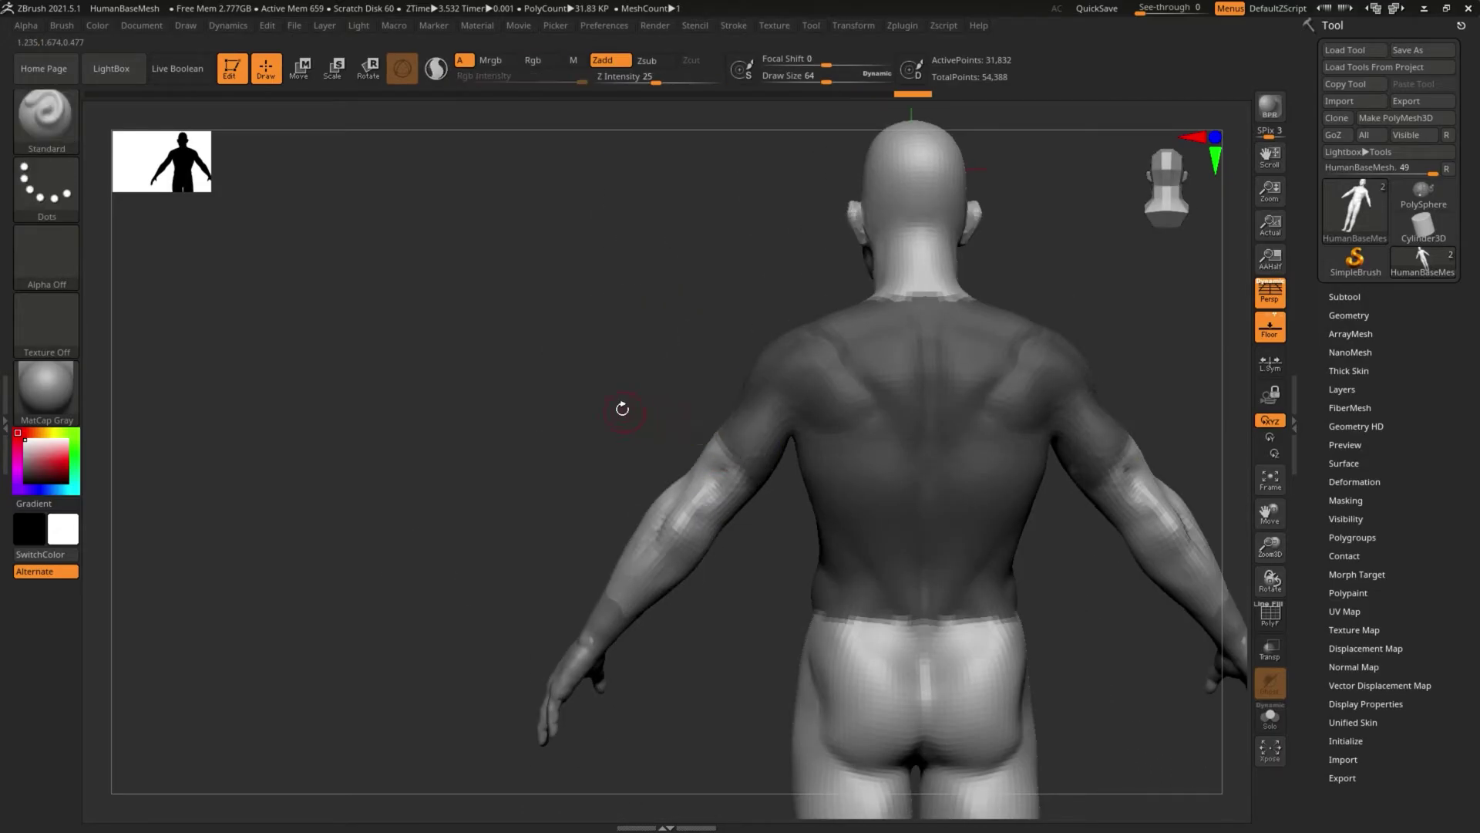
mouse_move(622, 409)
mouse_down()
mouse_move(686, 431)
mouse_move(720, 481)
mouse_move(755, 401)
mouse_move(802, 383)
mouse_move(687, 462)
mouse_move(678, 447)
mouse_move(659, 474)
mouse_up()
mouse_move(786, 380)
mouse_down()
mouse_move(843, 354)
mouse_move(619, 446)
mouse_move(610, 483)
mouse_move(689, 463)
mouse_move(698, 482)
mouse_move(728, 455)
mouse_move(710, 414)
mouse_move(607, 375)
mouse_move(727, 304)
mouse_move(721, 344)
mouse_move(661, 307)
mouse_up()
Step: Refine the shirt mask by erasing a V-shaped neckline, filling in behind the neck, and evening out the hem at the waist
key(ctrl)
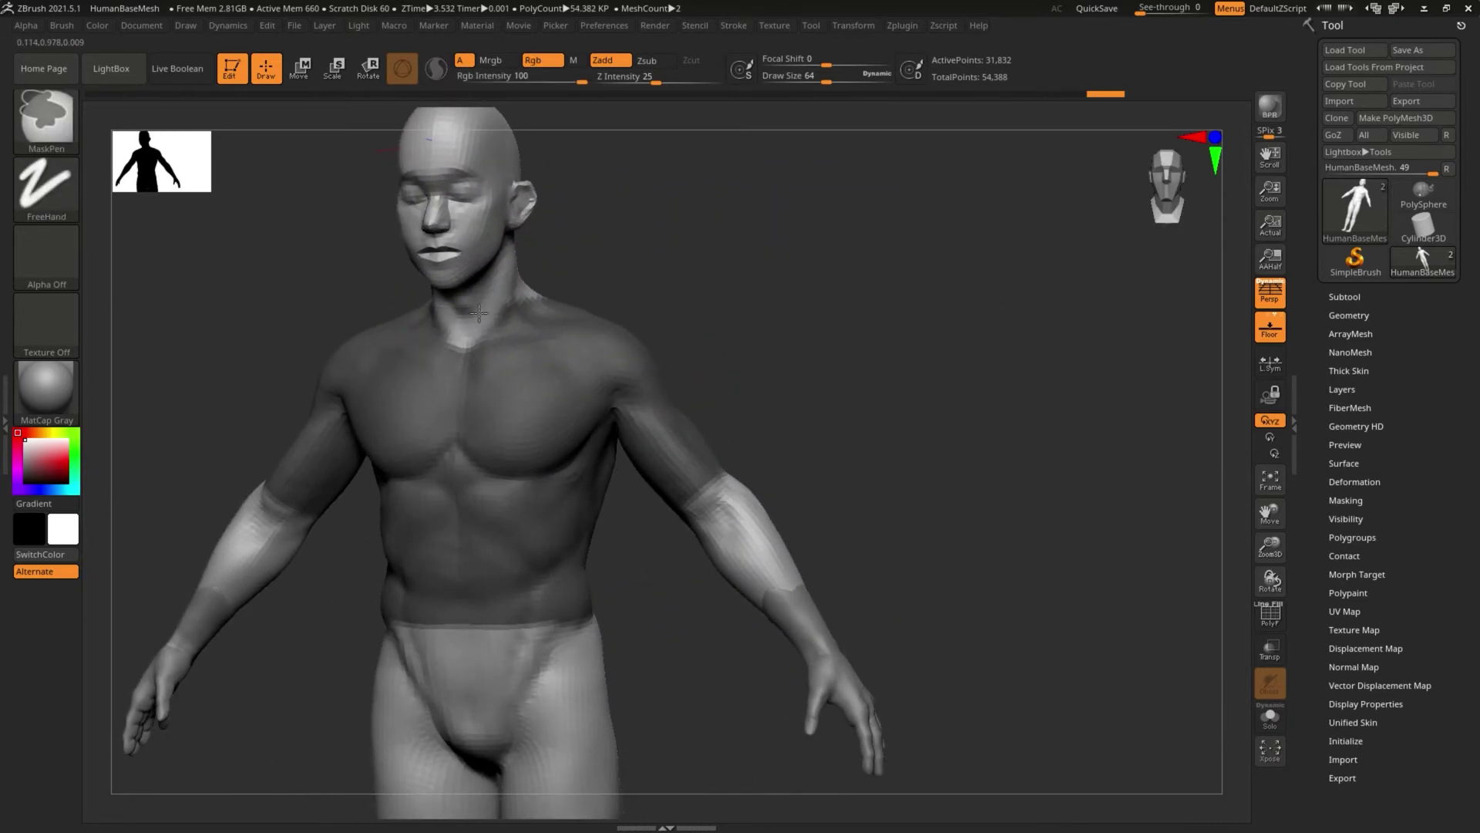
mouse_move(494, 283)
ctrl+alt+mouse_down()
mouse_move(505, 320)
mouse_move(524, 287)
mouse_move(468, 346)
ctrl+alt+mouse_up()
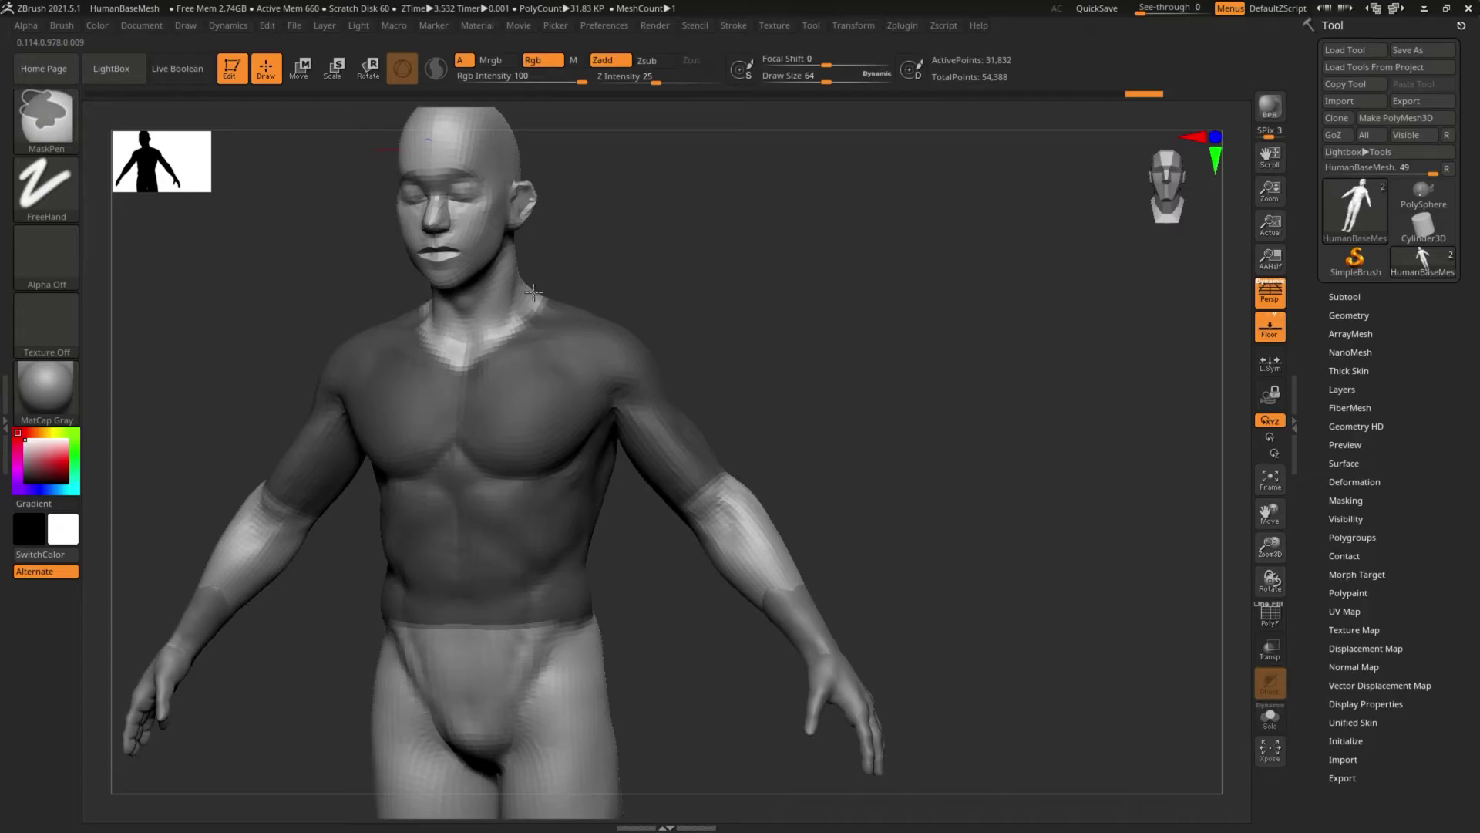
mouse_move(608, 232)
mouse_down()
mouse_move(628, 238)
mouse_move(381, 290)
mouse_move(443, 299)
mouse_up()
ctrl+drag(535, 314, 509, 321)
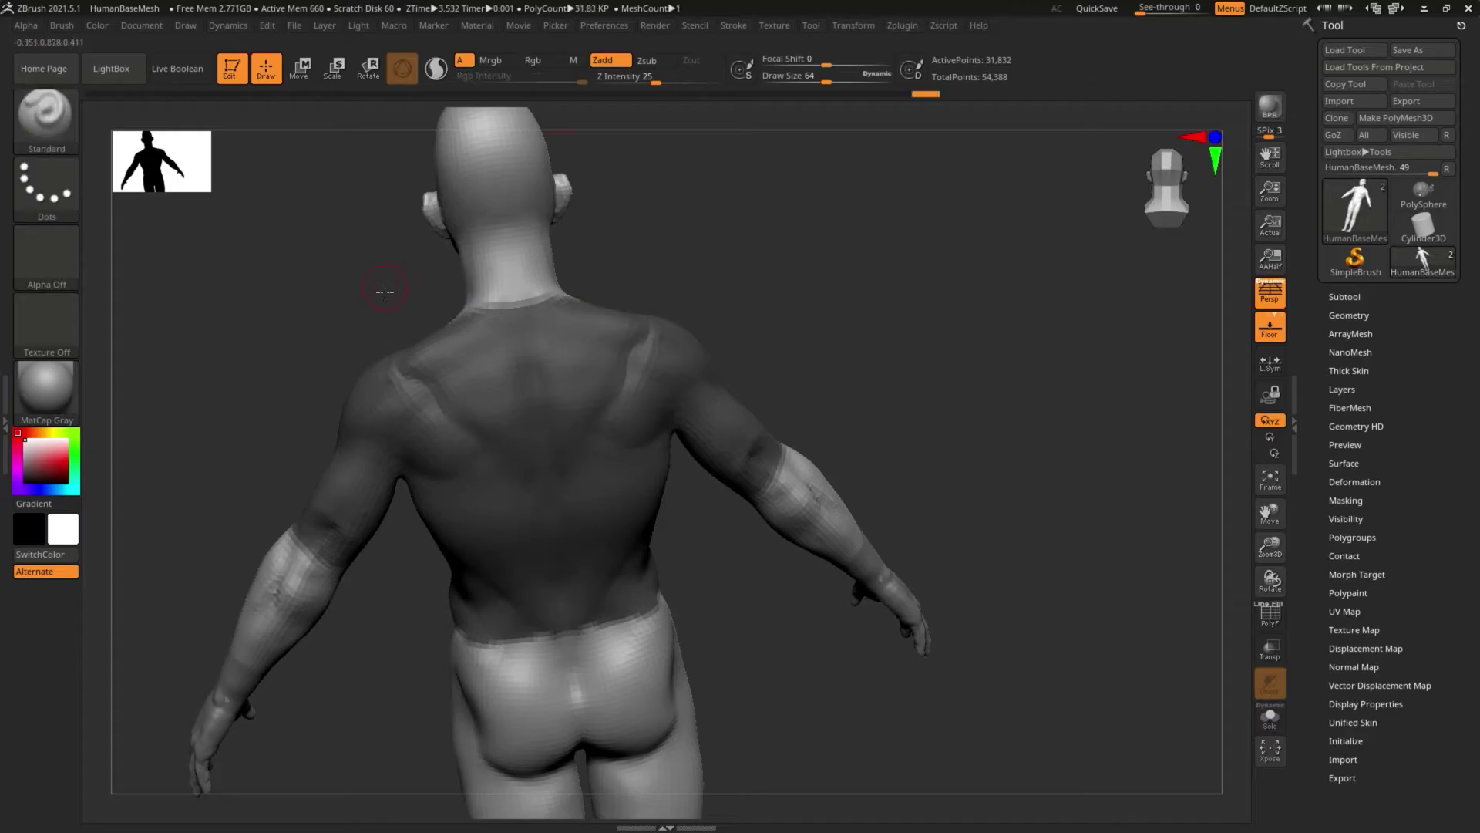
mouse_move(381, 288)
shift+mouse_down()
mouse_move(625, 278)
mouse_move(899, 321)
mouse_move(863, 344)
mouse_move(836, 337)
mouse_move(936, 327)
mouse_move(648, 334)
mouse_move(710, 337)
mouse_move(787, 377)
mouse_move(796, 246)
shift+mouse_up()
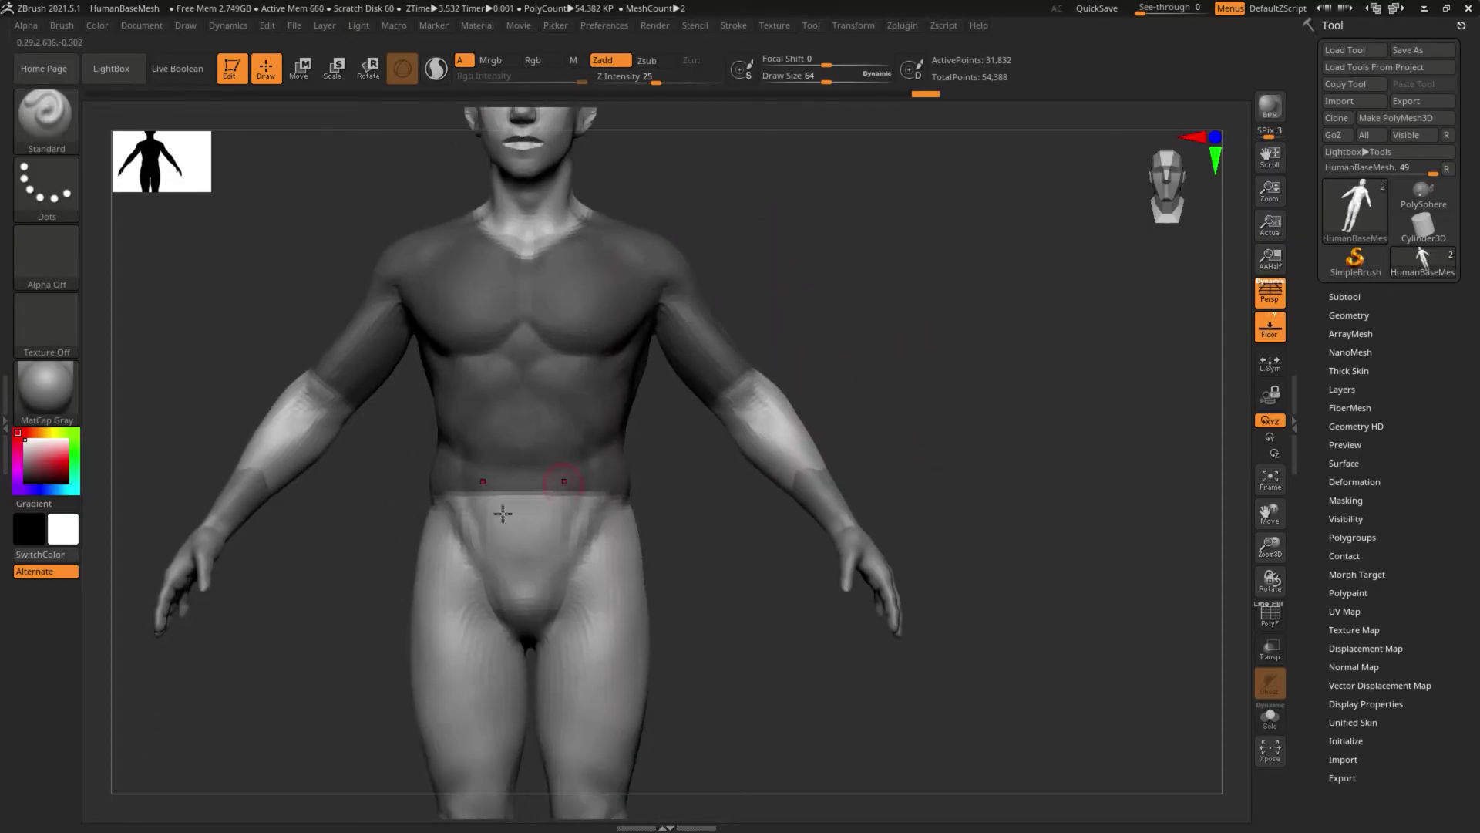
ctrl+drag(618, 485, 519, 485)
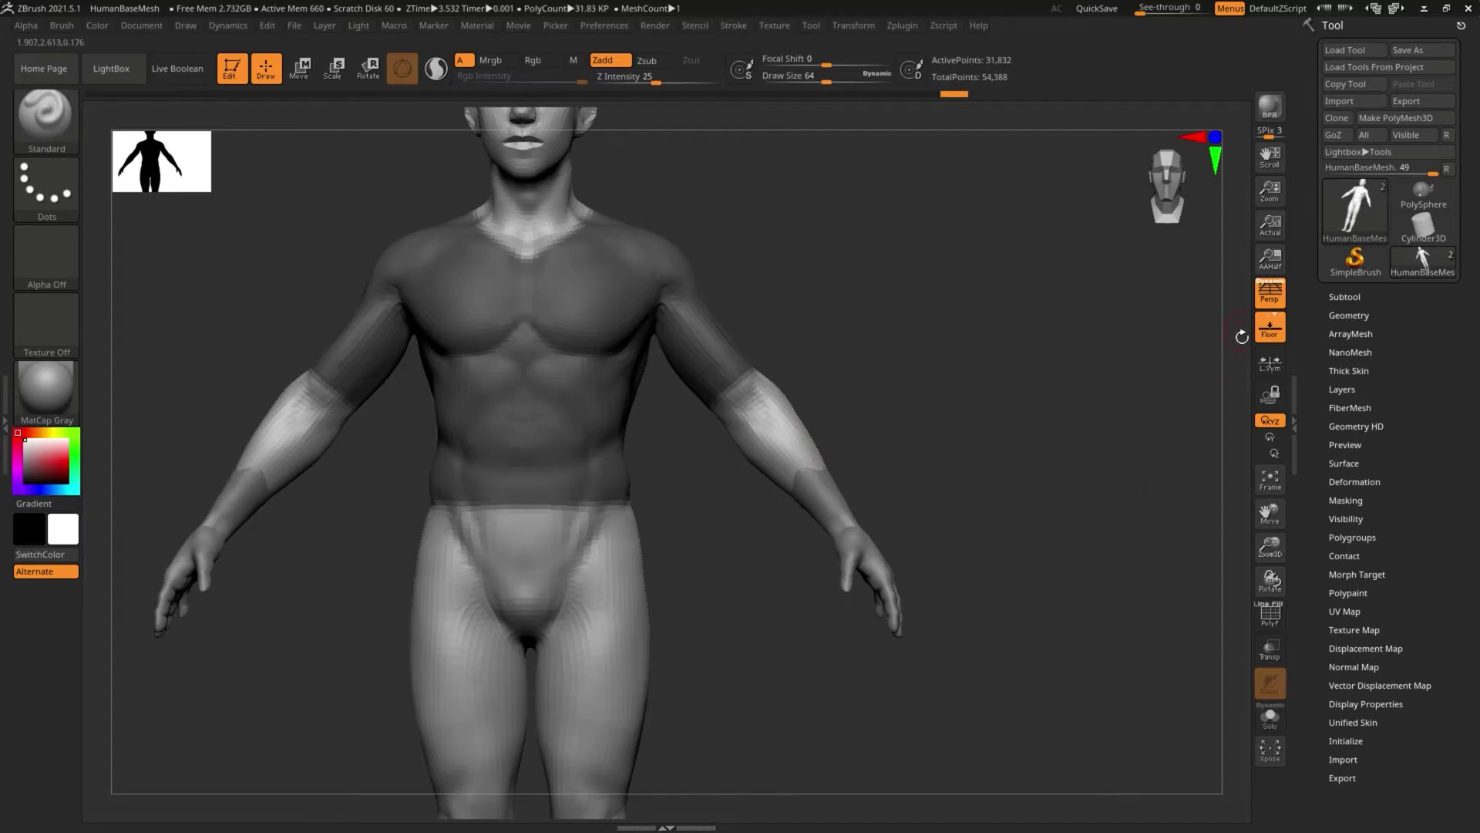
Step: Preview a mask extraction of the shirt area with a thickness of 0.02
click(1345, 297)
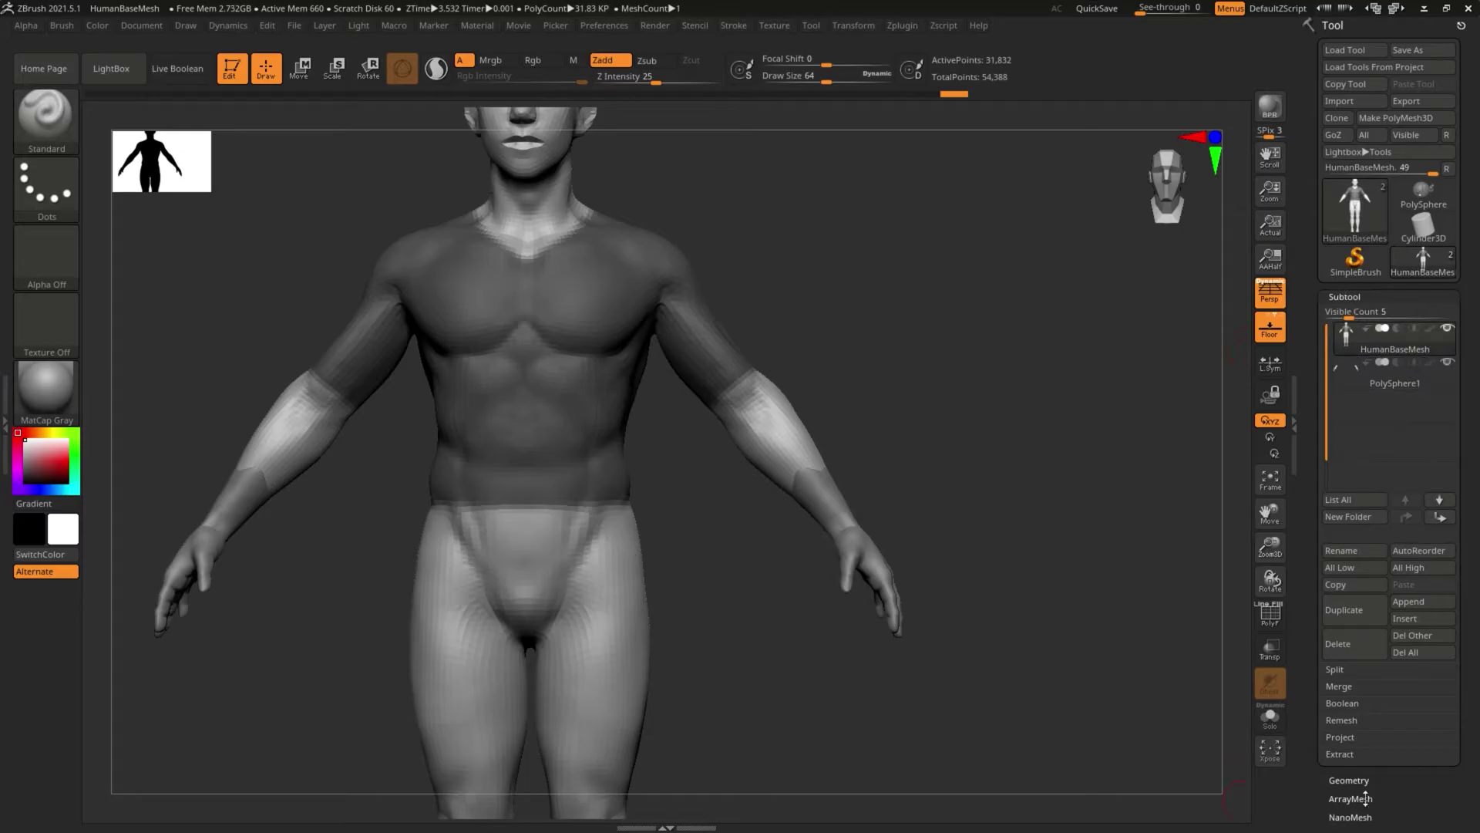
click(1340, 755)
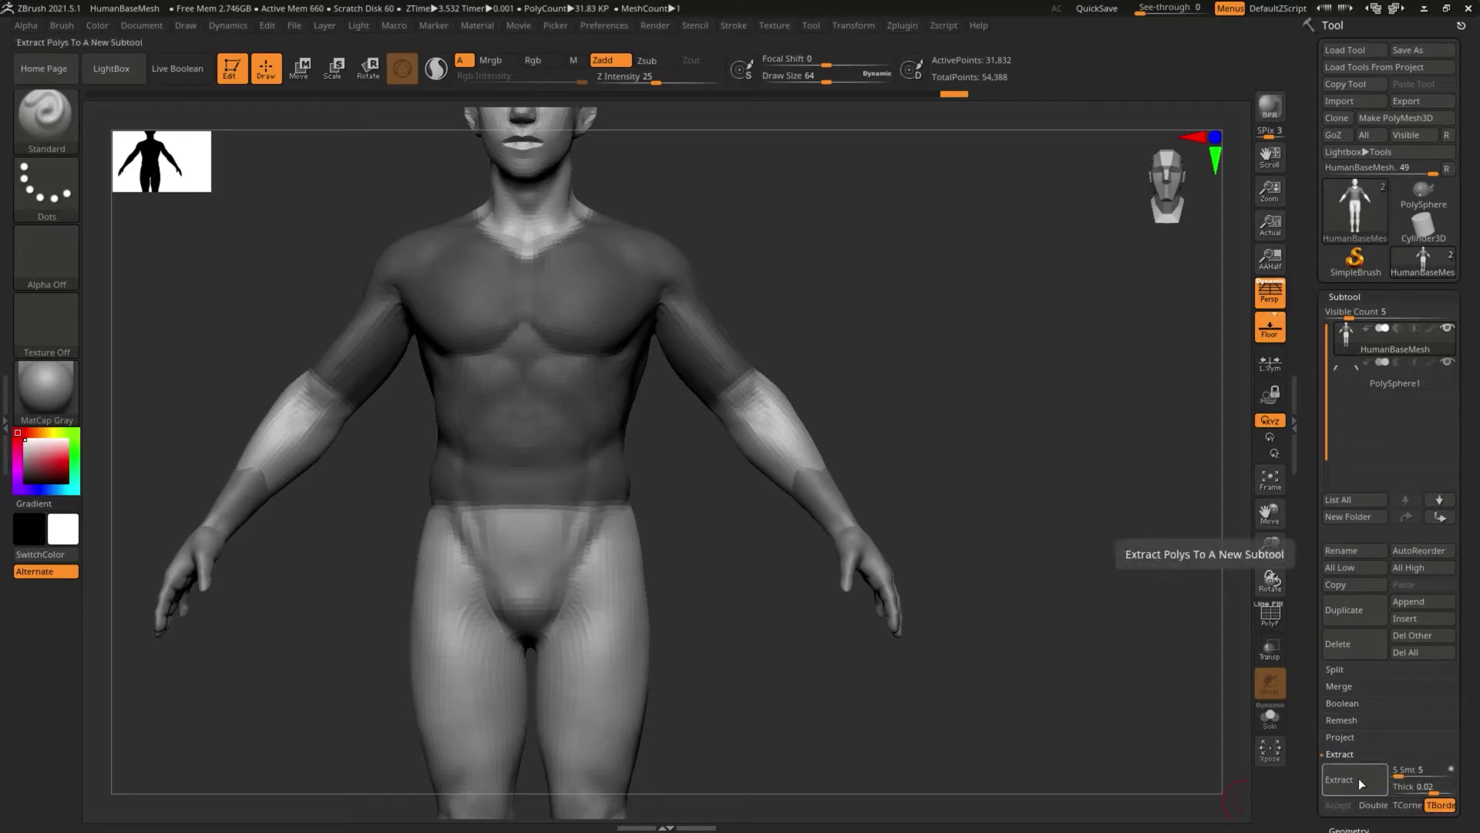
click(1361, 777)
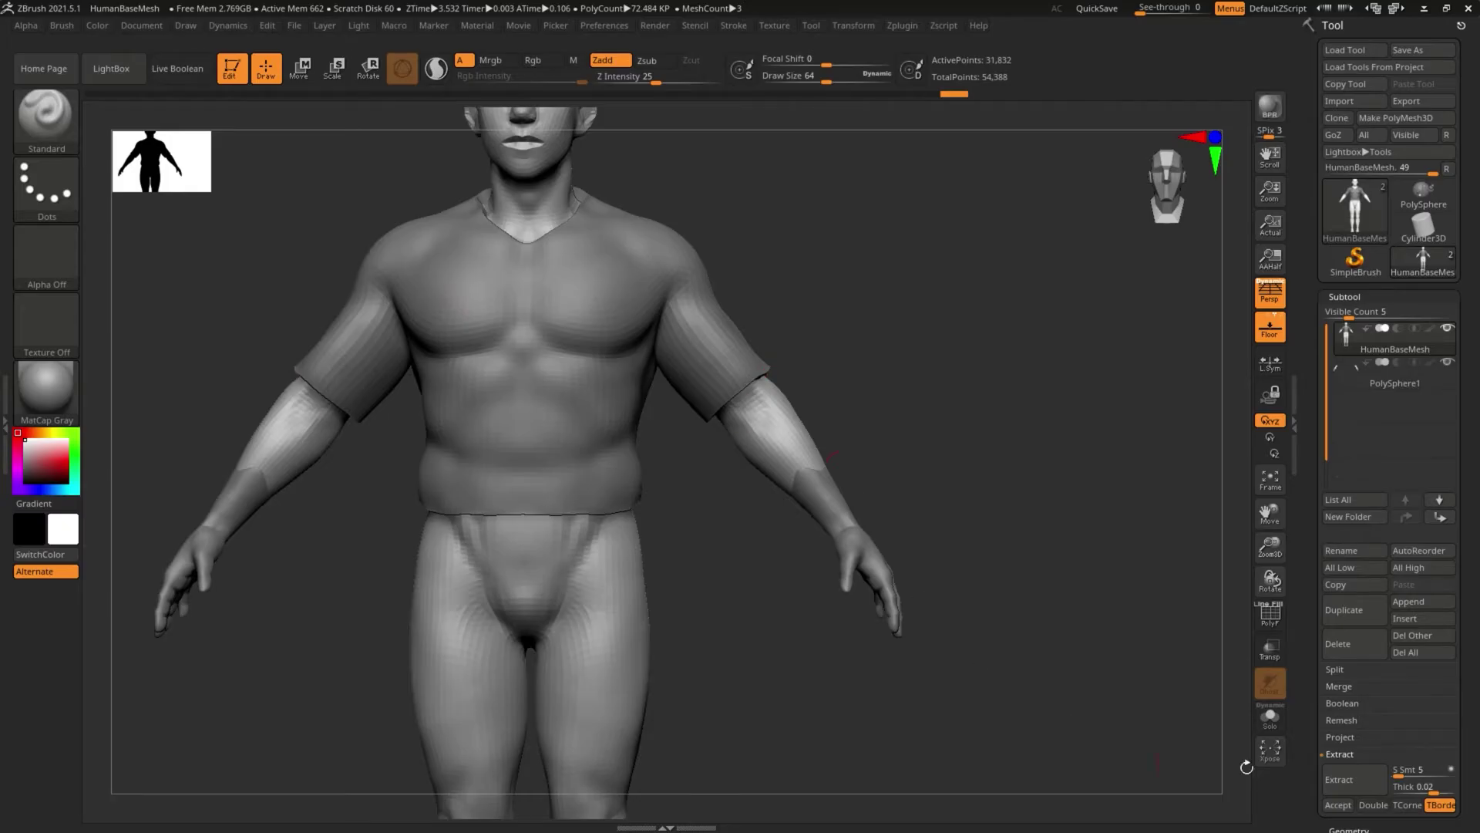
Step: Set the extraction thickness to 0.0073 and preview the thinner shirt
click(1421, 786)
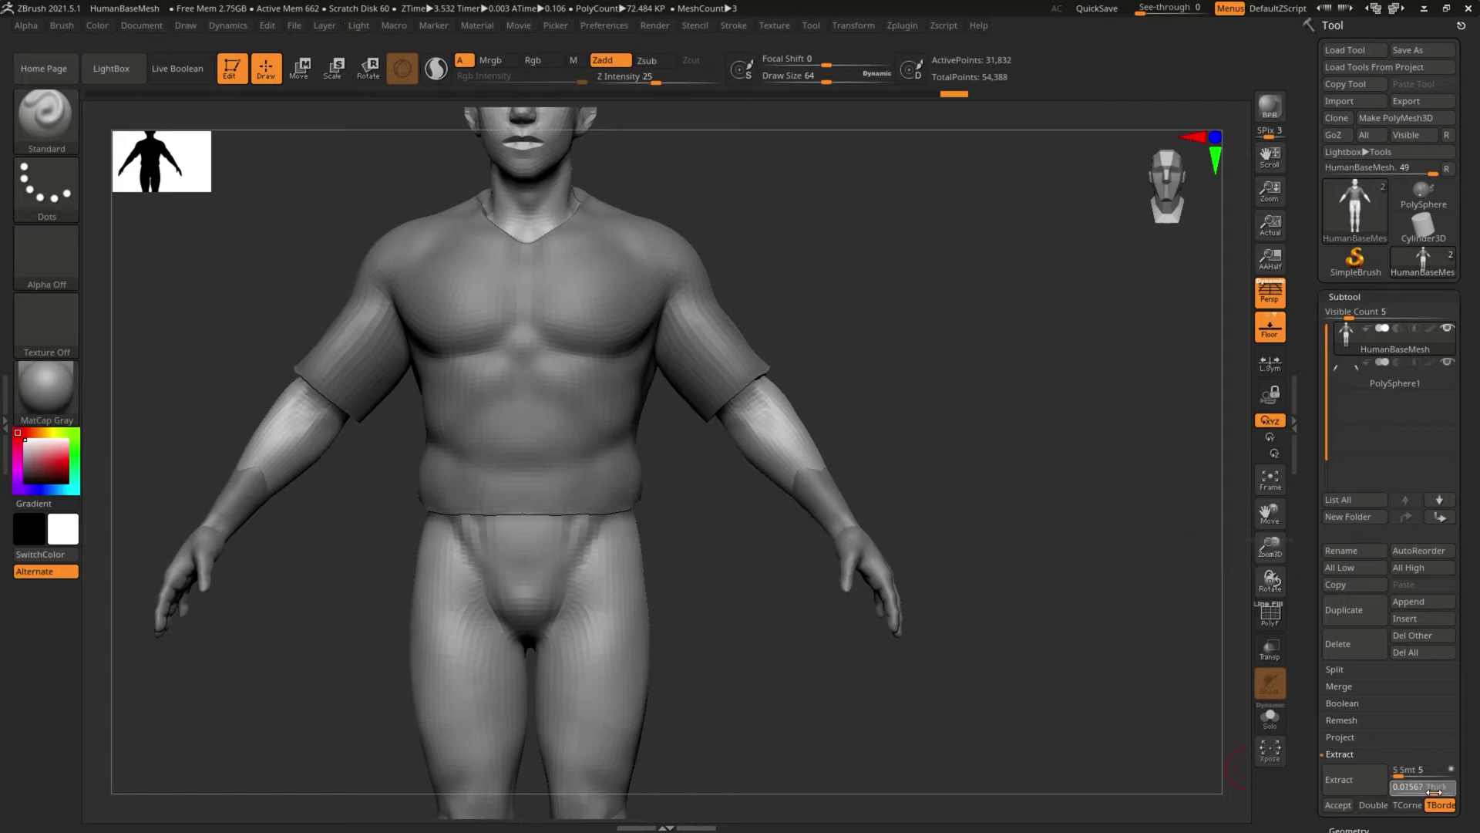
key(Return)
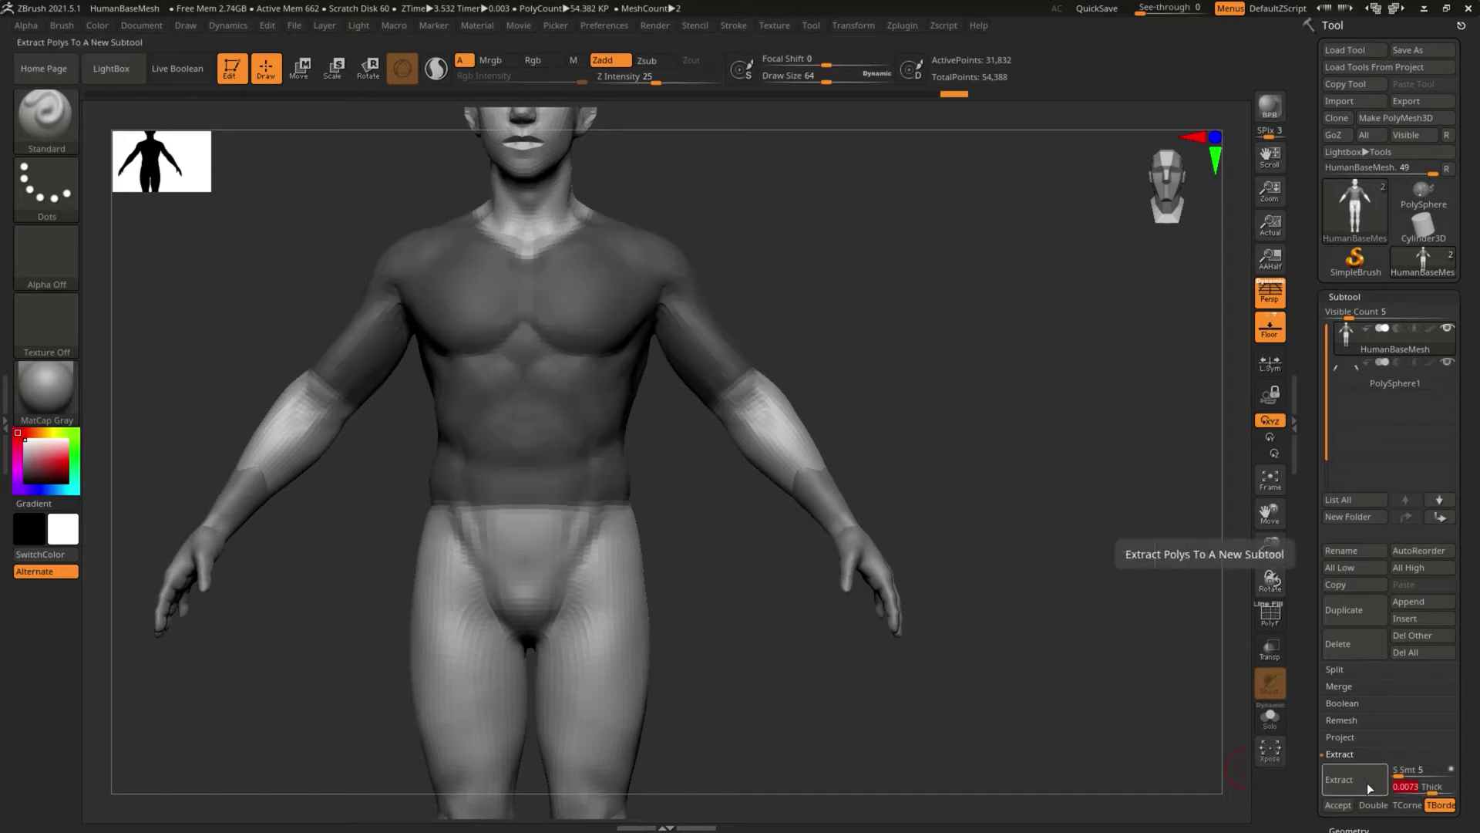
click(1357, 783)
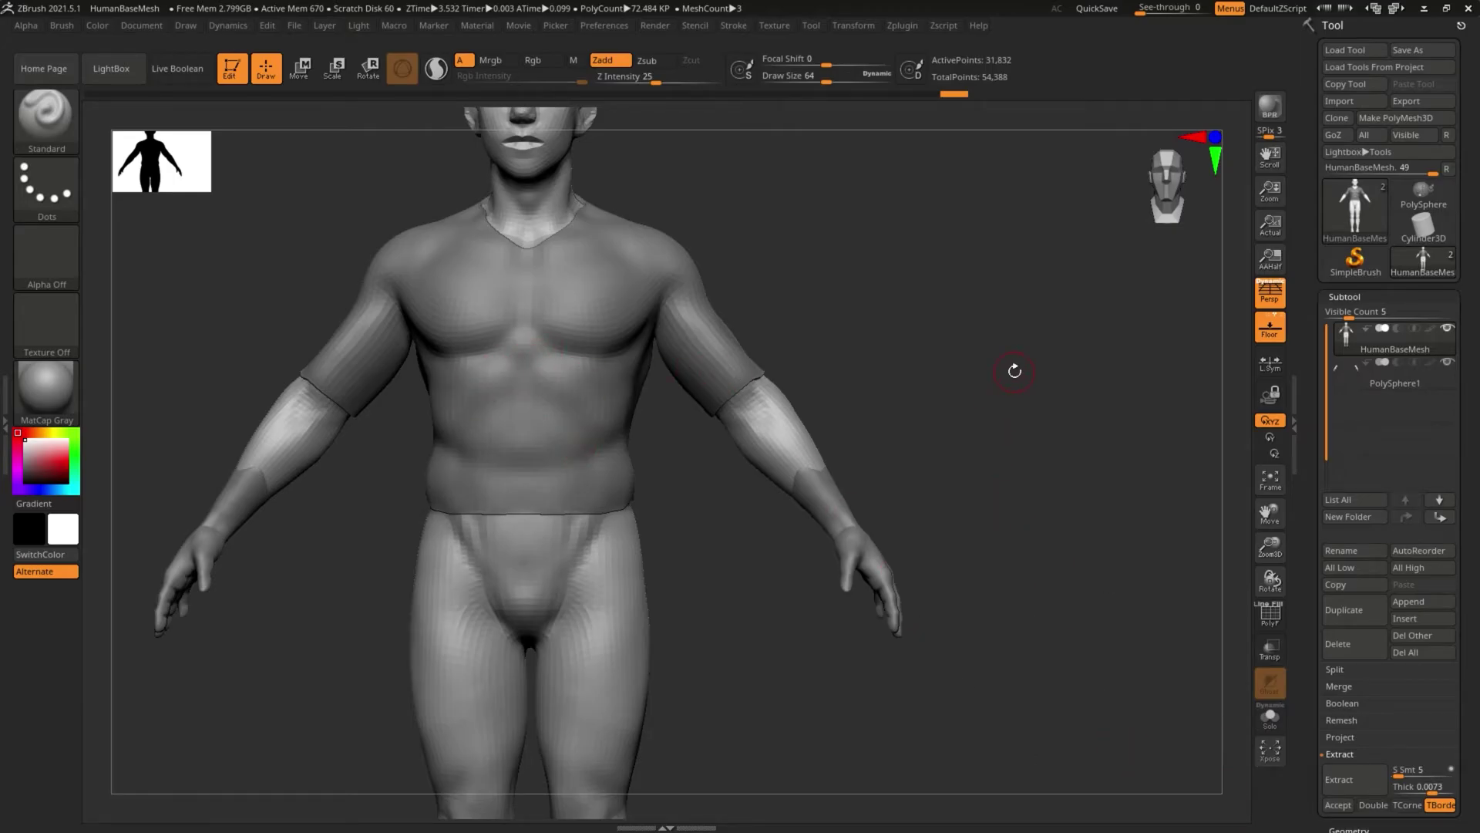
Step: Extract the masked shirt area again at 0.0073 thickness and accept it as a new subtool
drag(1014, 371, 1065, 457)
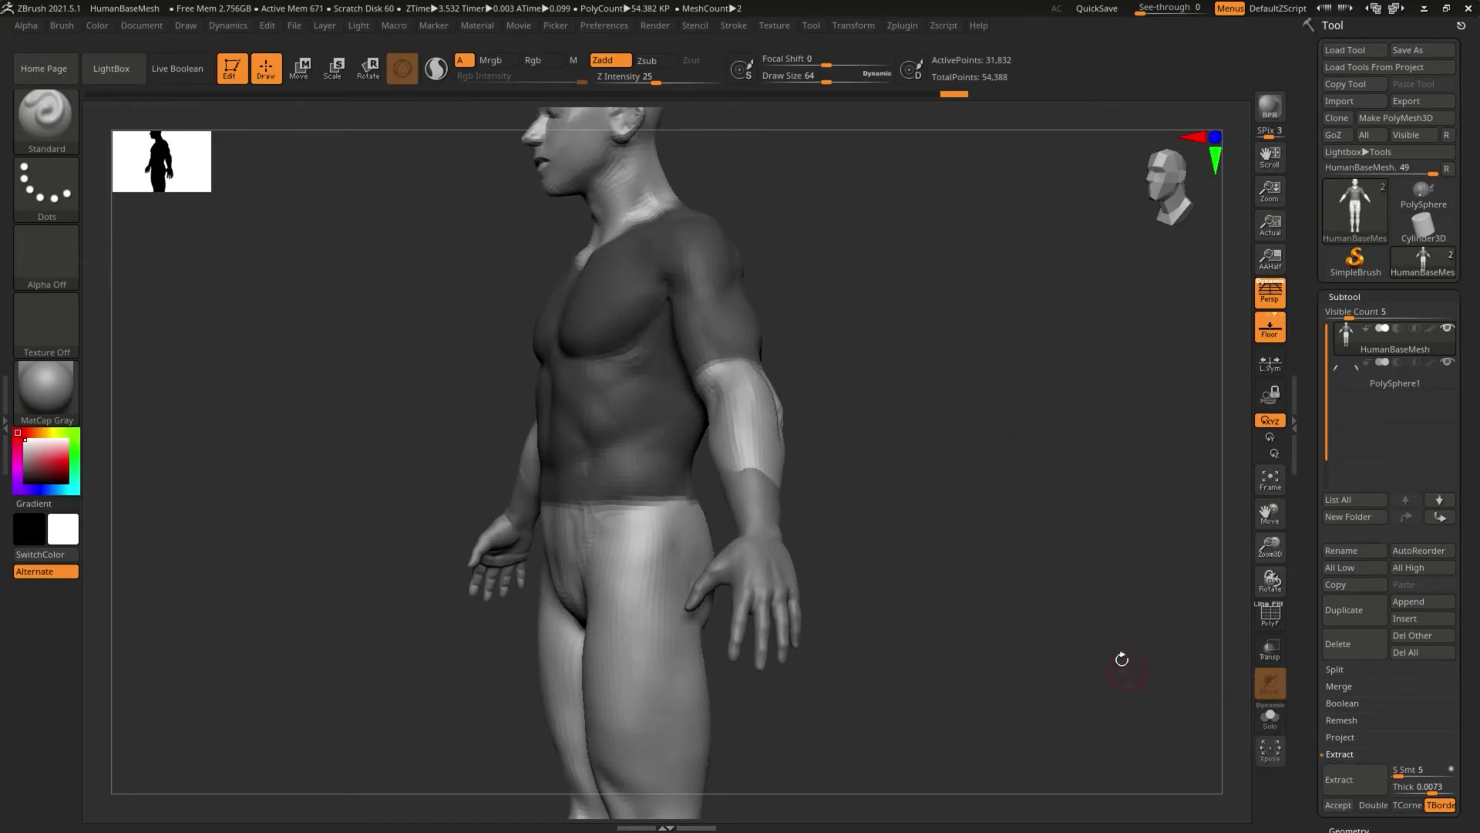
drag(1120, 659, 1111, 626)
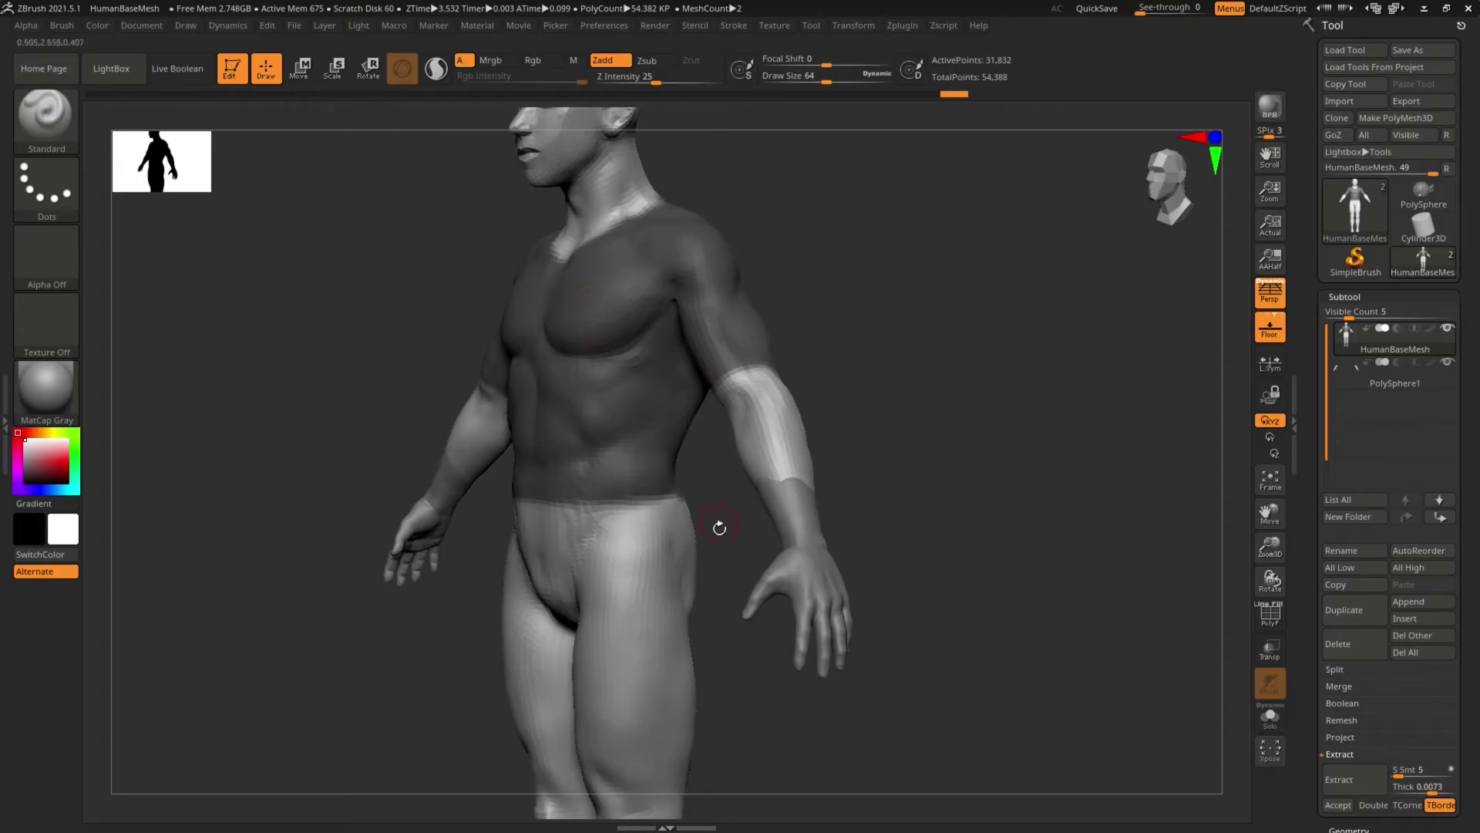
click(1339, 780)
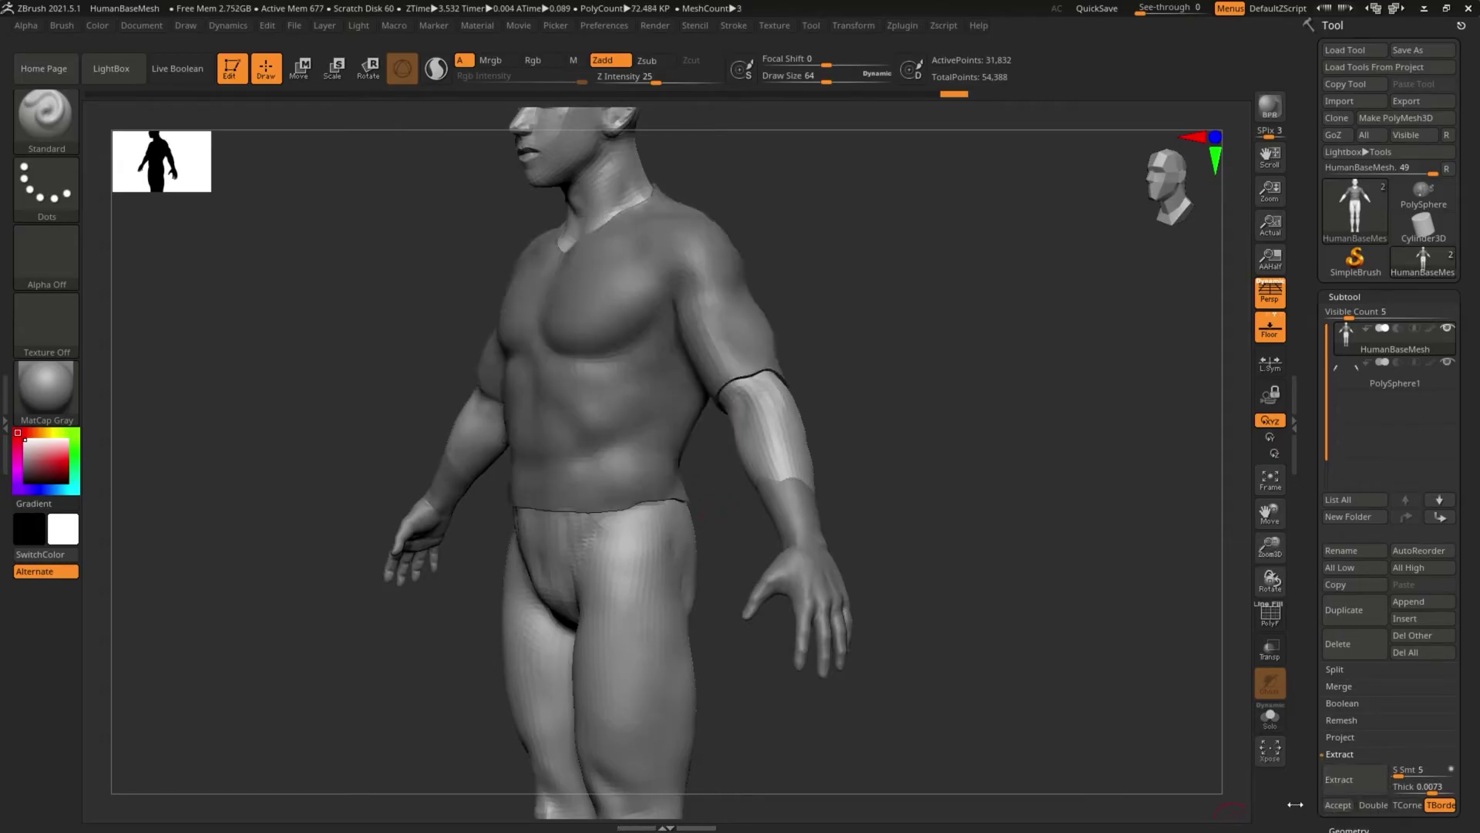
click(1338, 805)
Step: Clear the mask from the extracted shirt and inspect its neckline and shoulders up close
drag(970, 458, 820, 410)
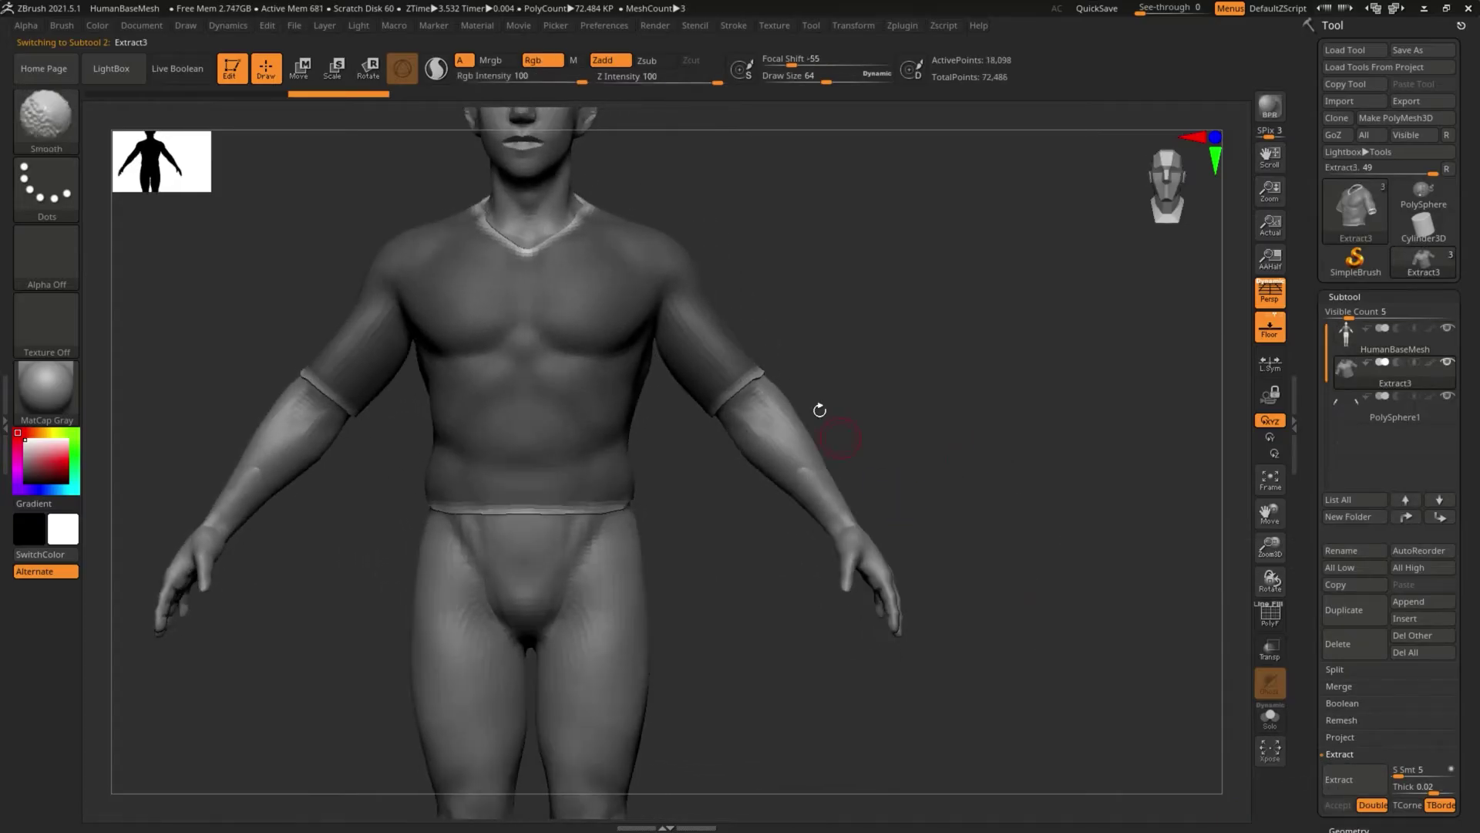
drag(887, 299, 1161, 517)
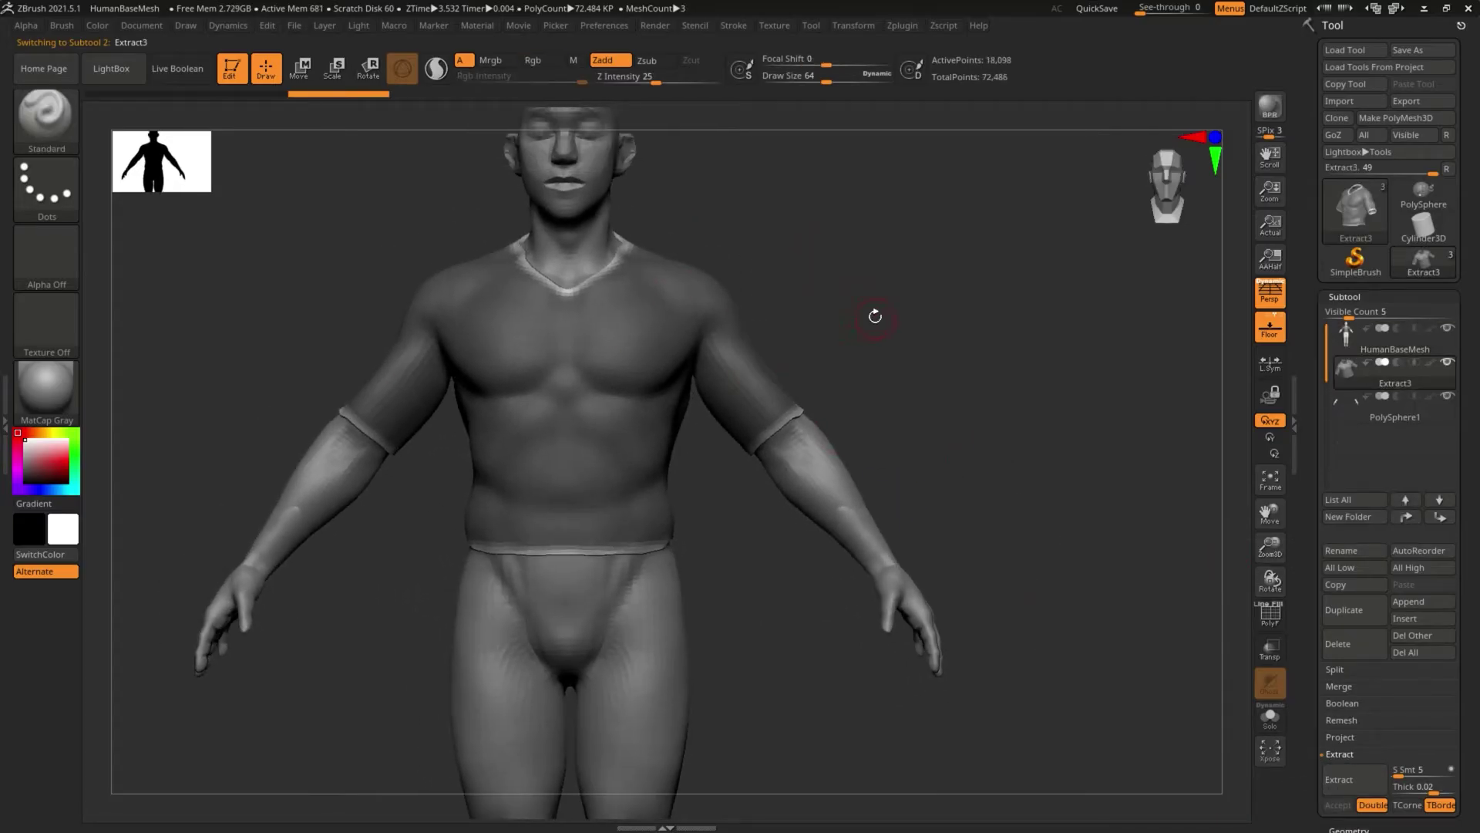
mouse_move(875, 316)
alt+mouse_down()
mouse_move(849, 370)
mouse_move(932, 386)
mouse_move(932, 317)
mouse_move(873, 411)
mouse_move(879, 386)
mouse_move(773, 416)
alt+mouse_up()
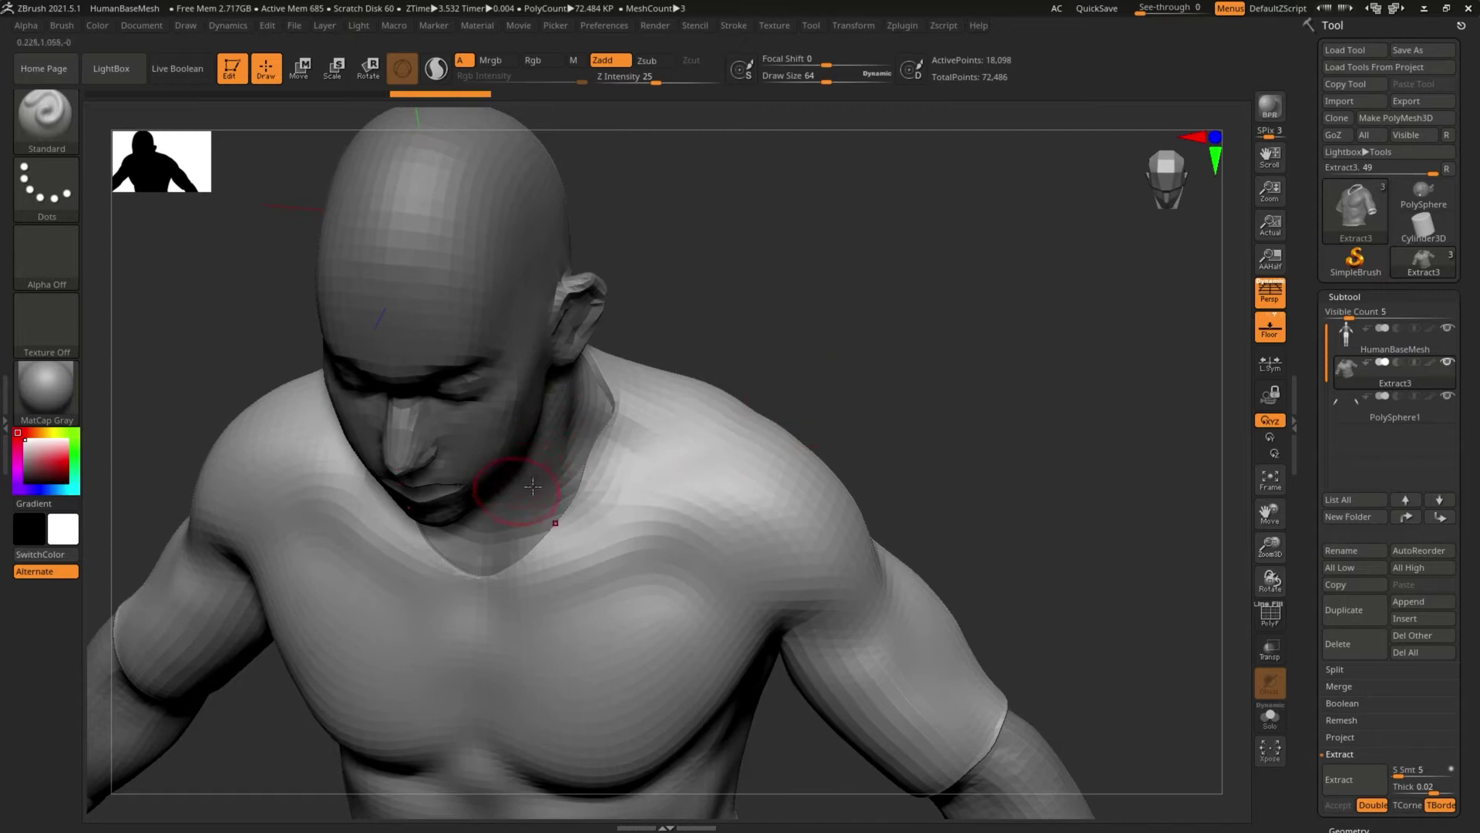
Step: Switch to the Move Topological brush and set its draw size to about 85
key(b)
key(m)
key(t)
key(s)
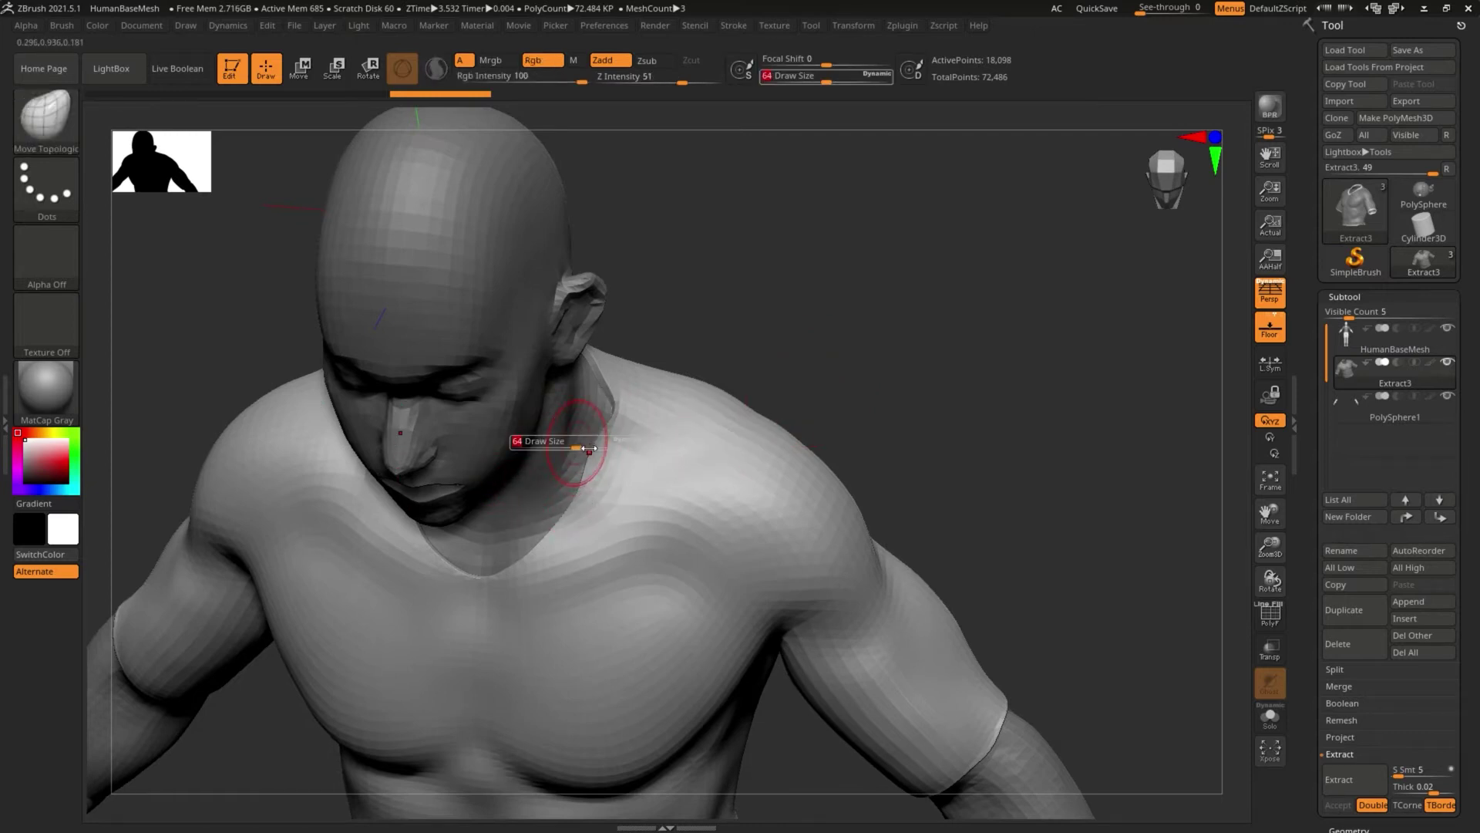
drag(589, 448, 590, 445)
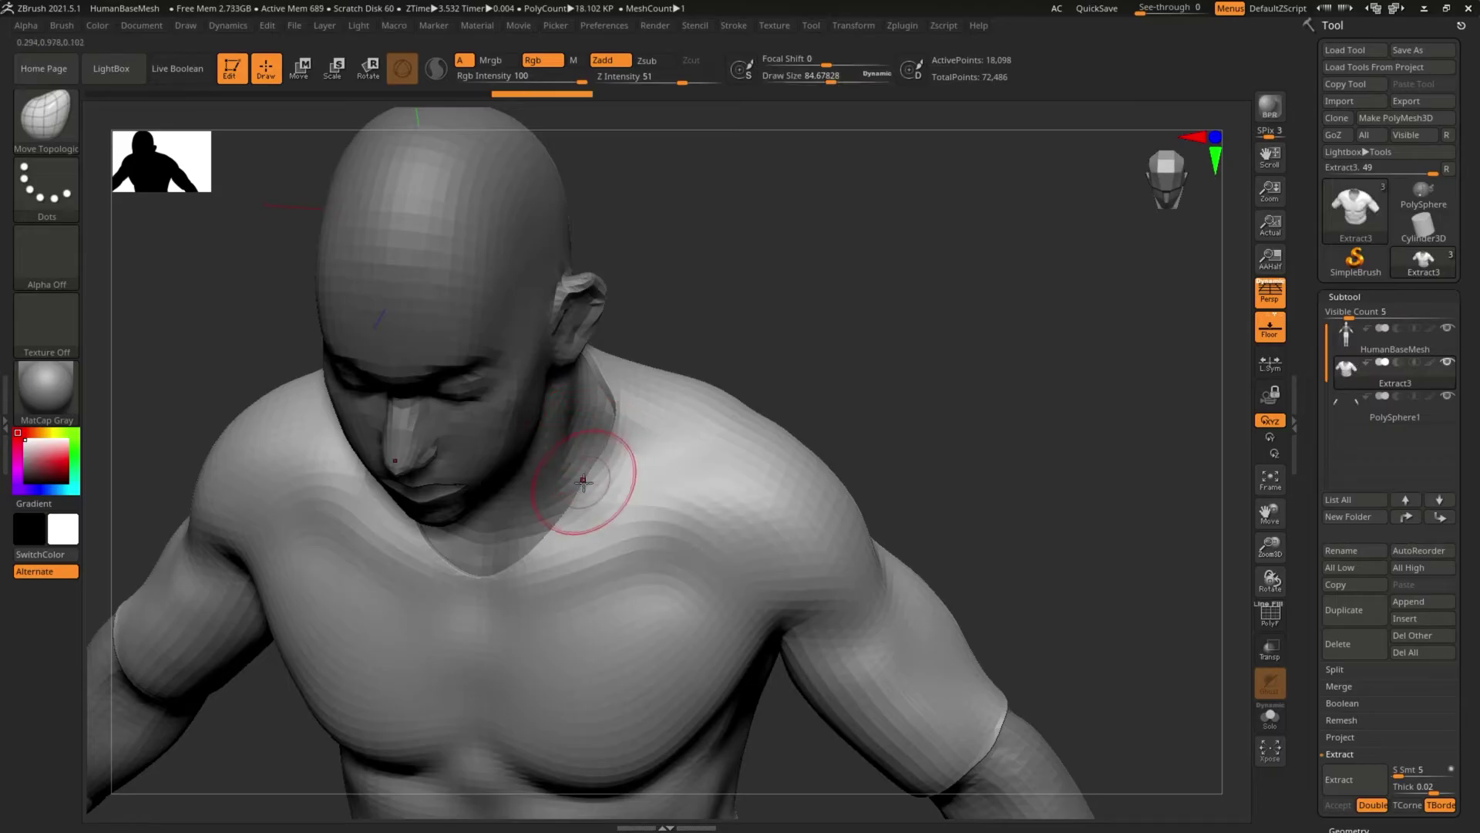
drag(671, 290, 673, 181)
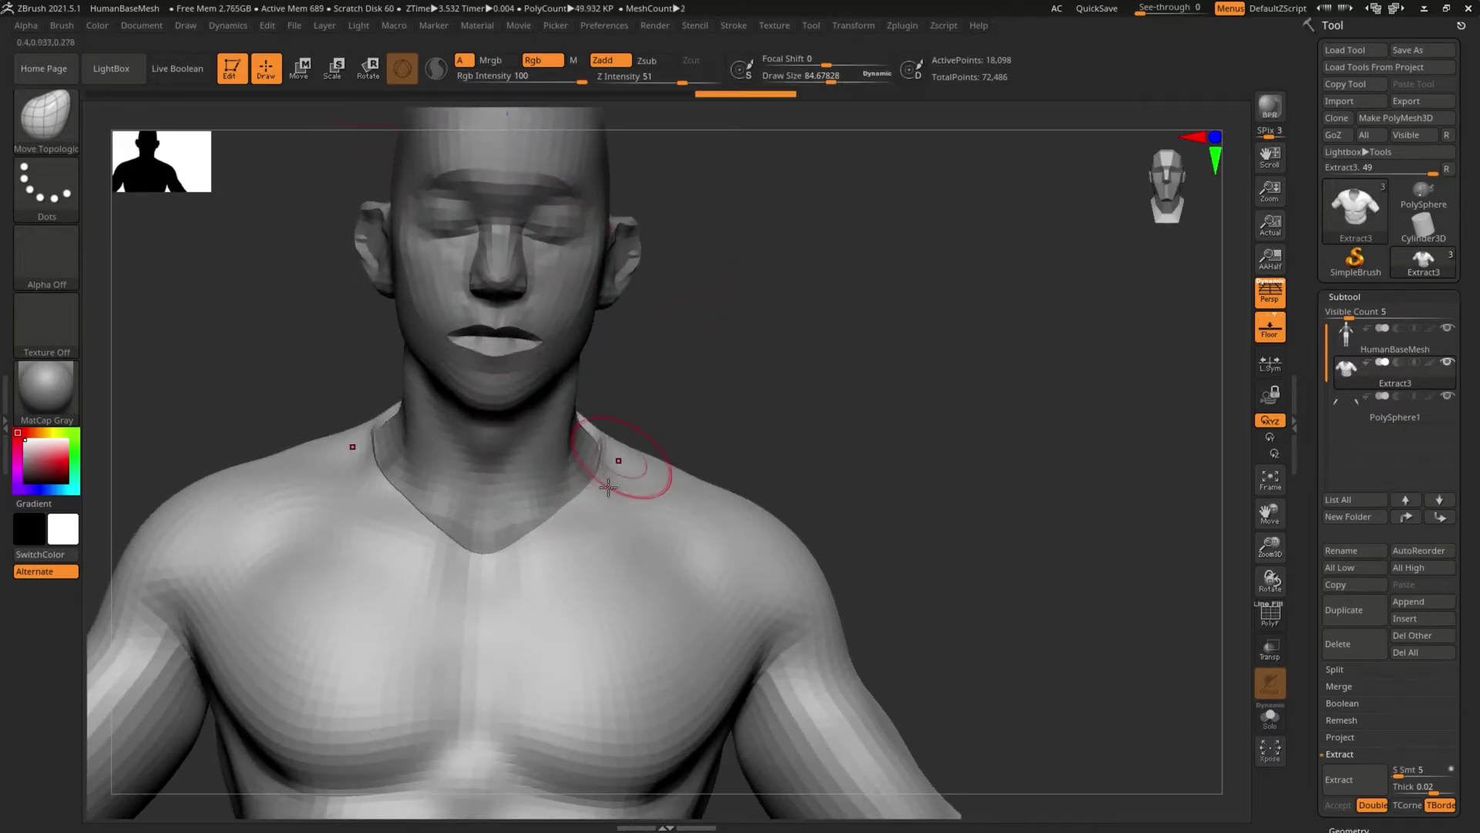
Step: Isolate the extracted shirt from the body and examine the thickness of its neckline edge
click(1270, 723)
drag(811, 450, 840, 540)
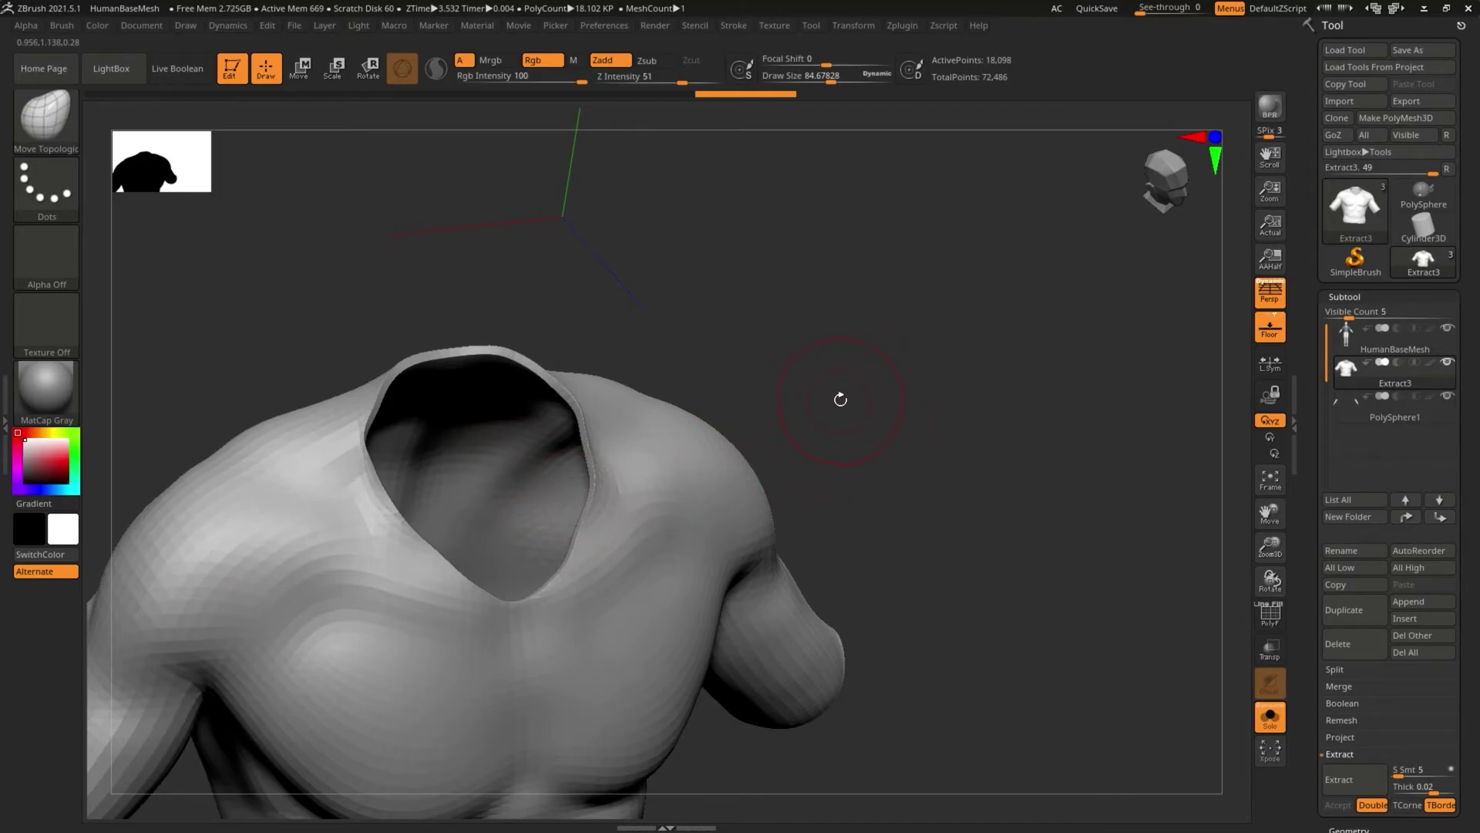
mouse_move(834, 403)
mouse_down()
mouse_move(756, 373)
mouse_move(780, 342)
mouse_move(689, 327)
mouse_move(725, 331)
mouse_up()
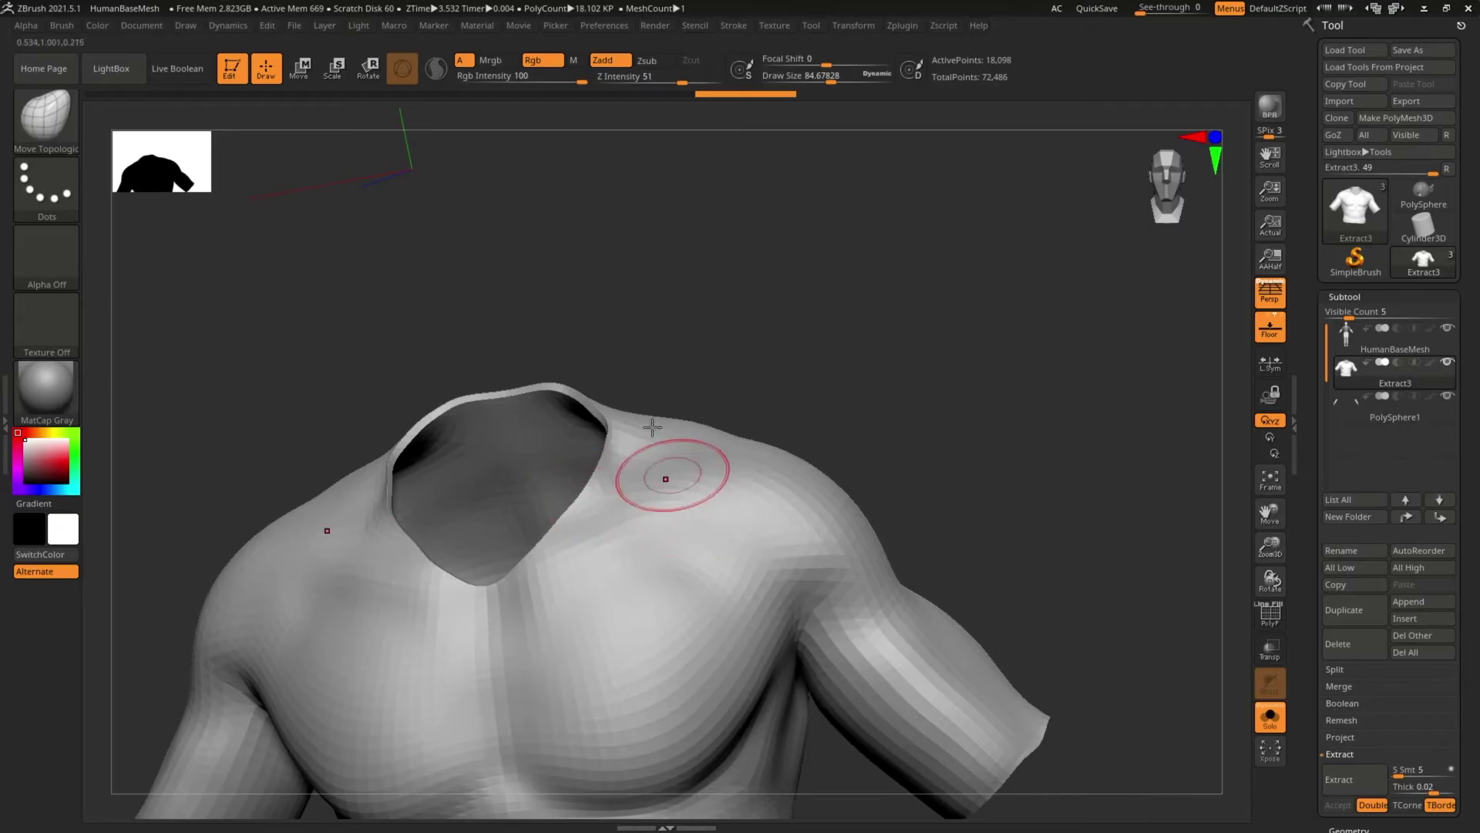
drag(617, 301, 627, 345)
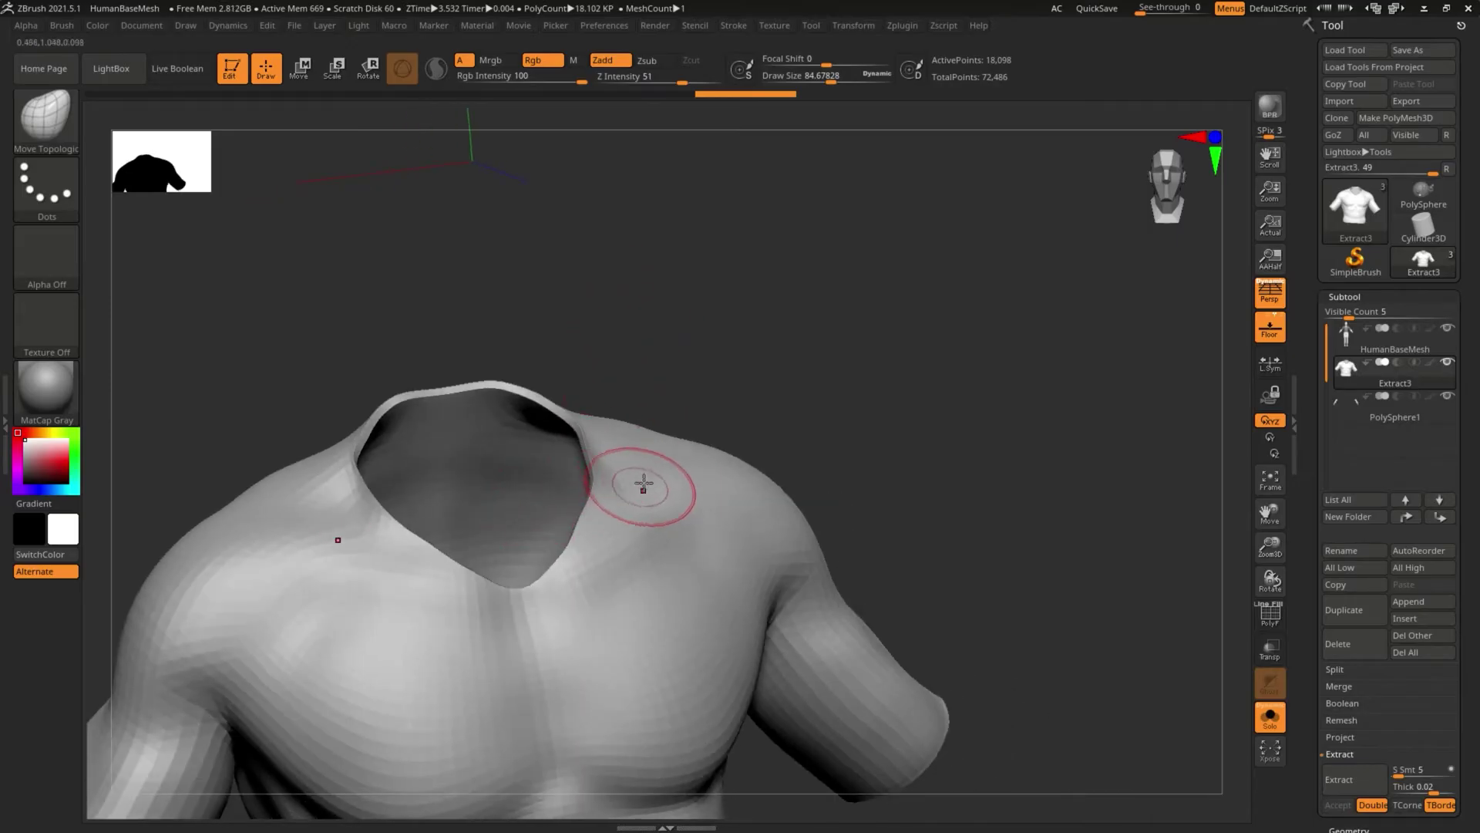
mouse_move(730, 396)
mouse_down()
mouse_move(695, 351)
mouse_move(652, 462)
mouse_up()
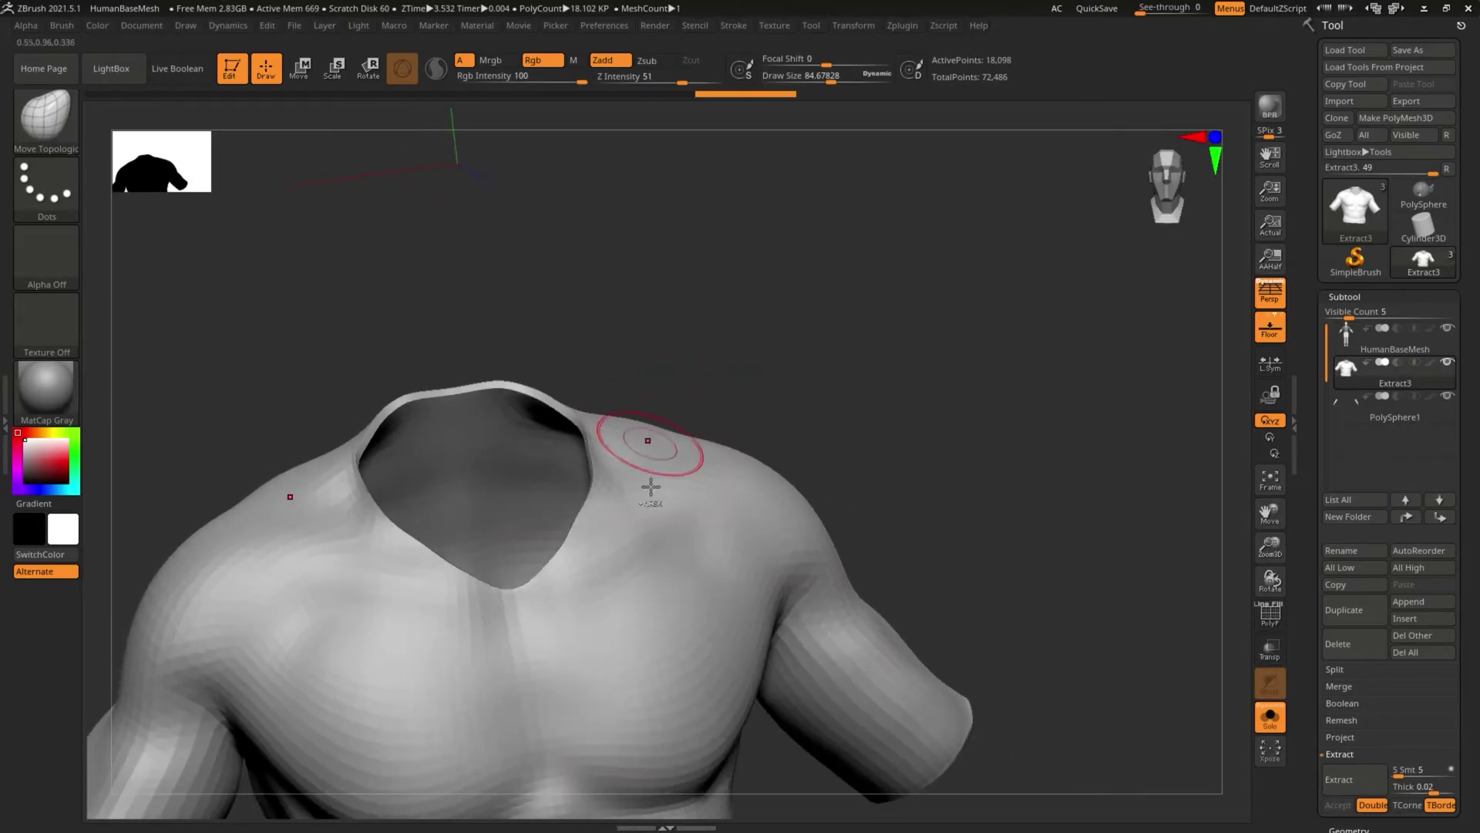
Step: Show only the shirt's outer surface polygroup, and restore the whole shirt mesh
key(ctrl+shift)
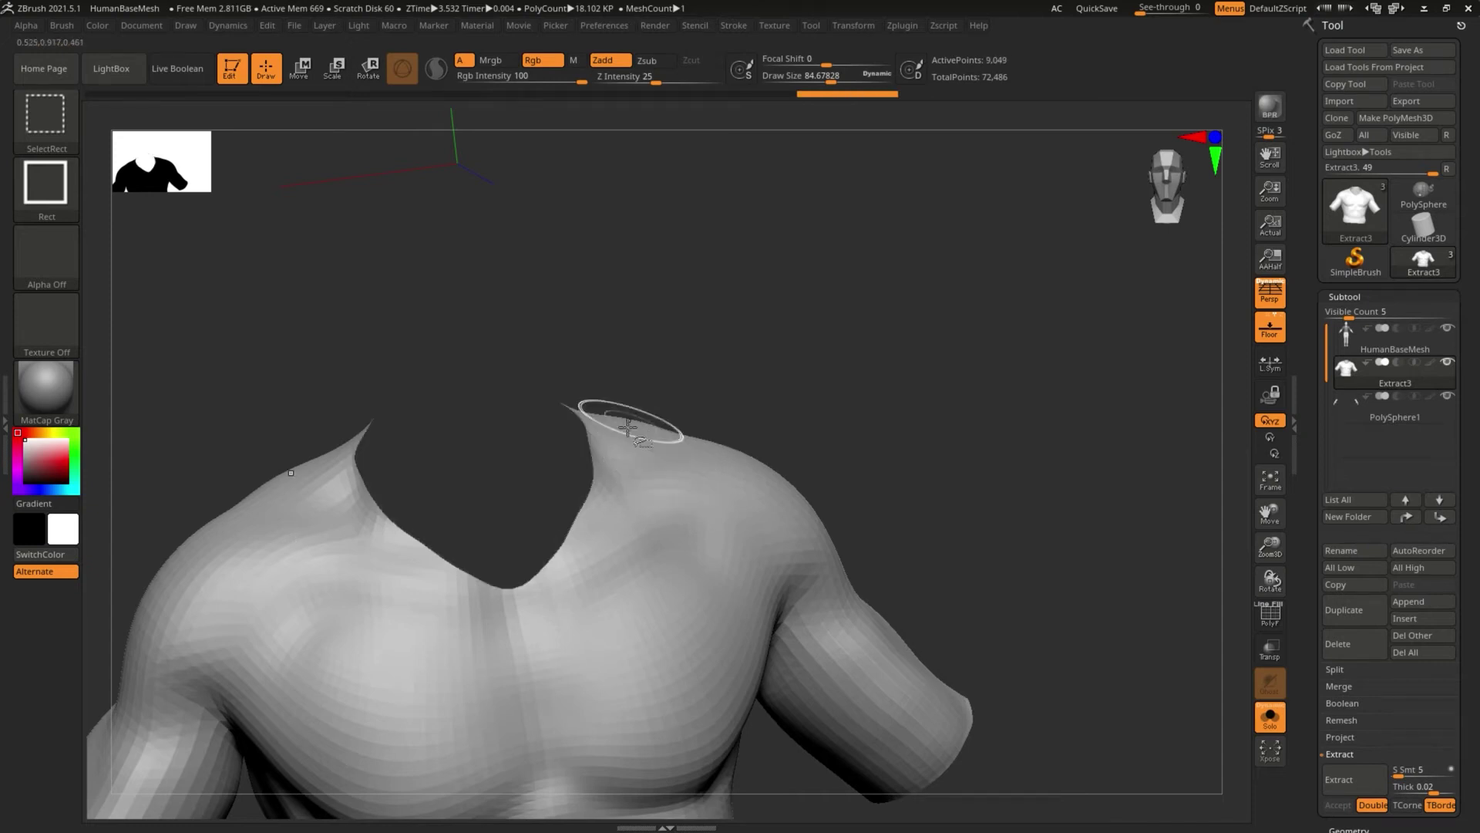
ctrl+shift+click(683, 502)
alt+drag(798, 312, 698, 133)
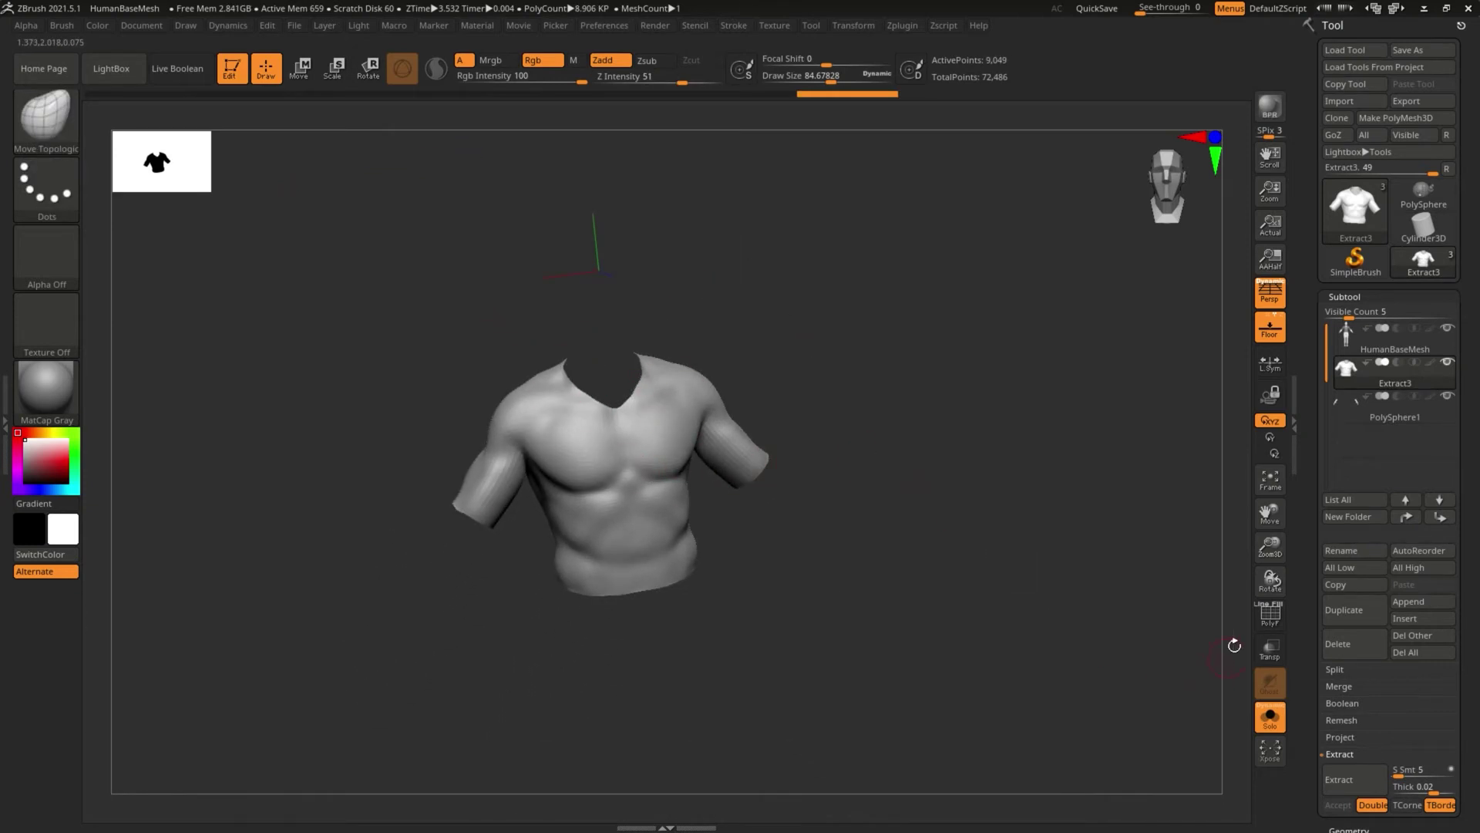
ctrl+shift+click(834, 374)
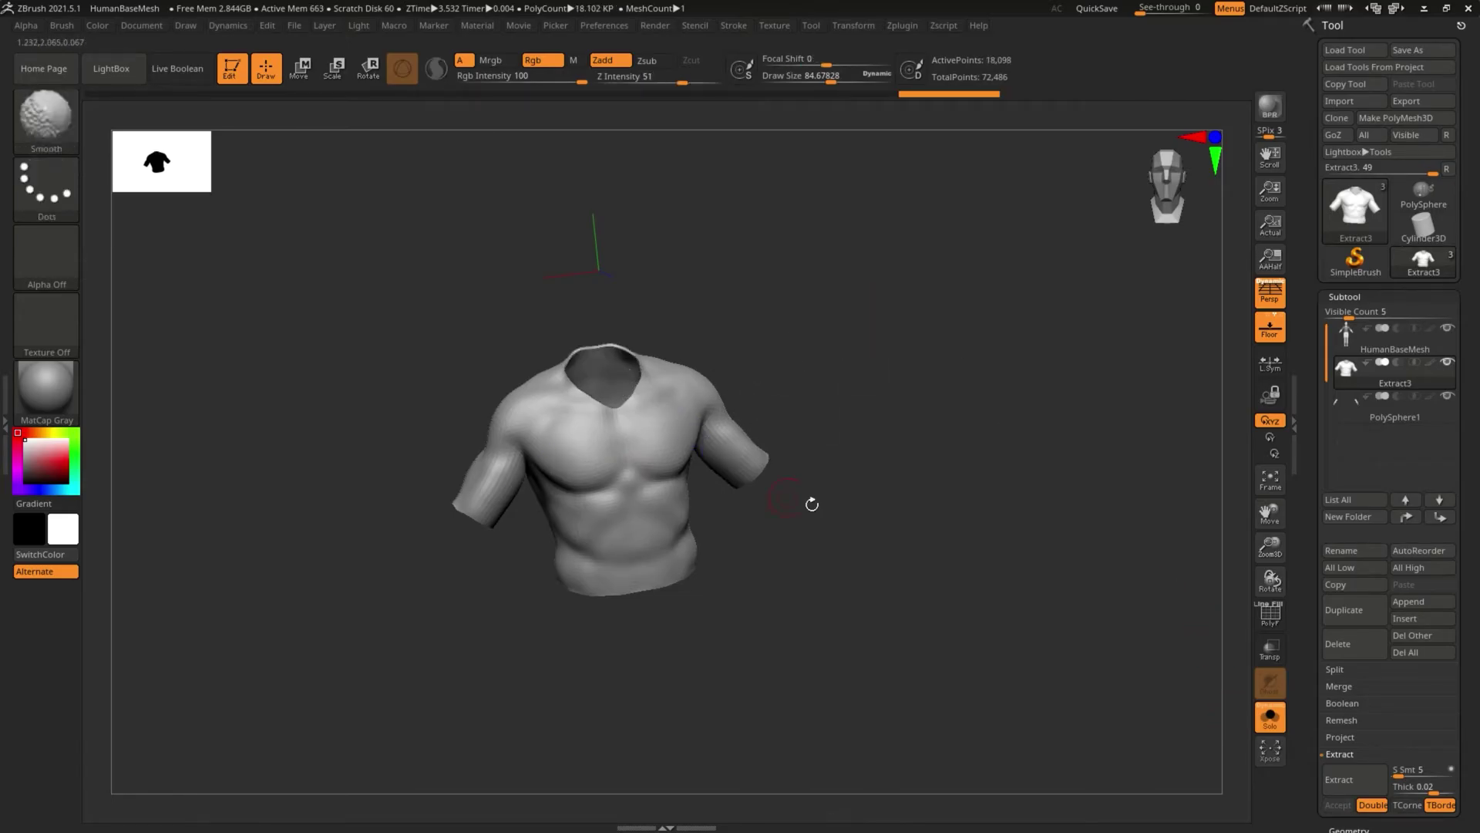
Step: Display the polygroup wireframe, keep only the shirt's outer surface visible, and delete the hidden inner layer and rim
click(1270, 615)
alt+drag(823, 316, 907, 331)
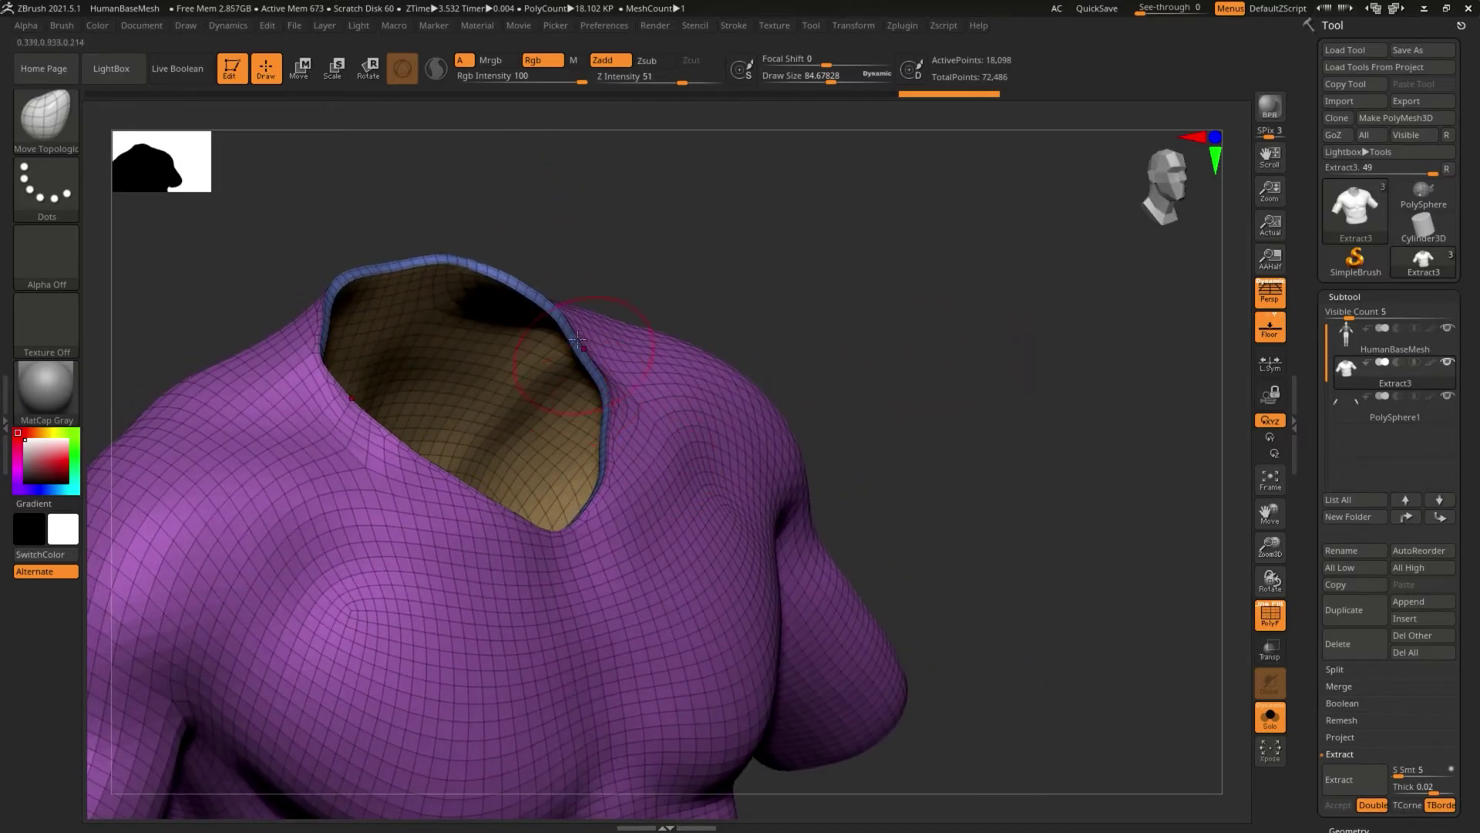
drag(625, 205, 535, 421)
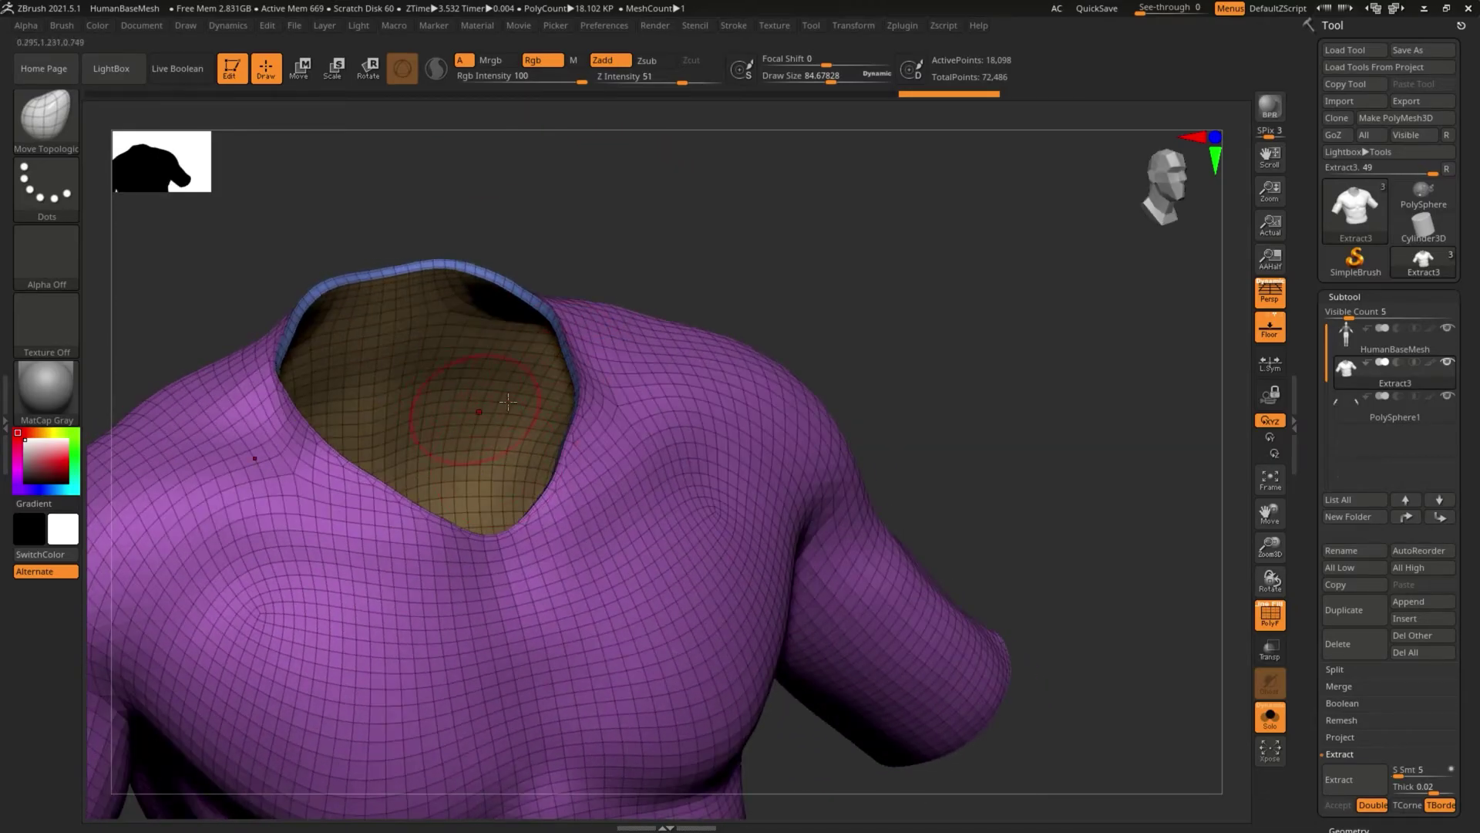
key(ctrl)
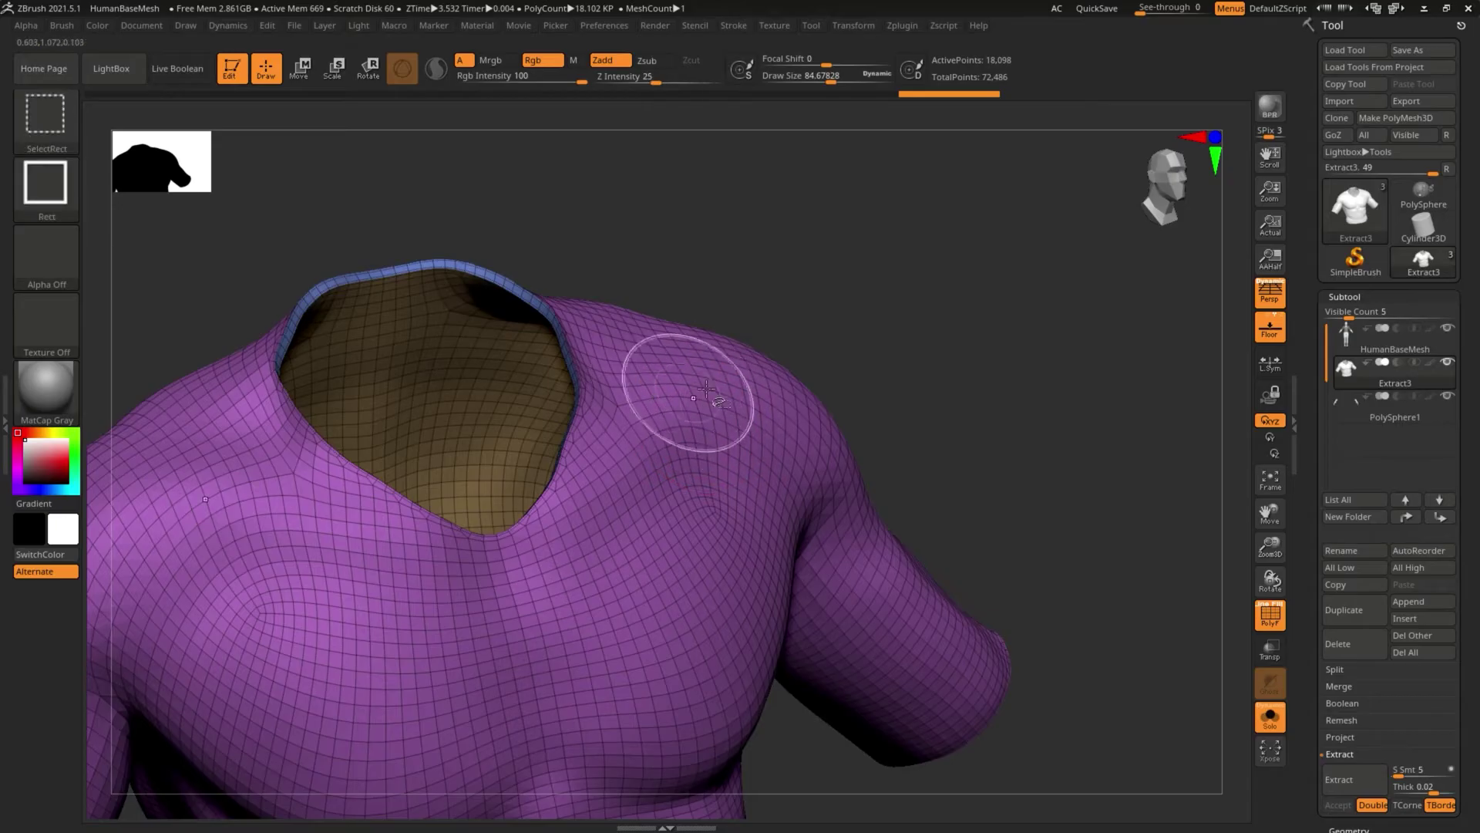
ctrl+shift+click(713, 389)
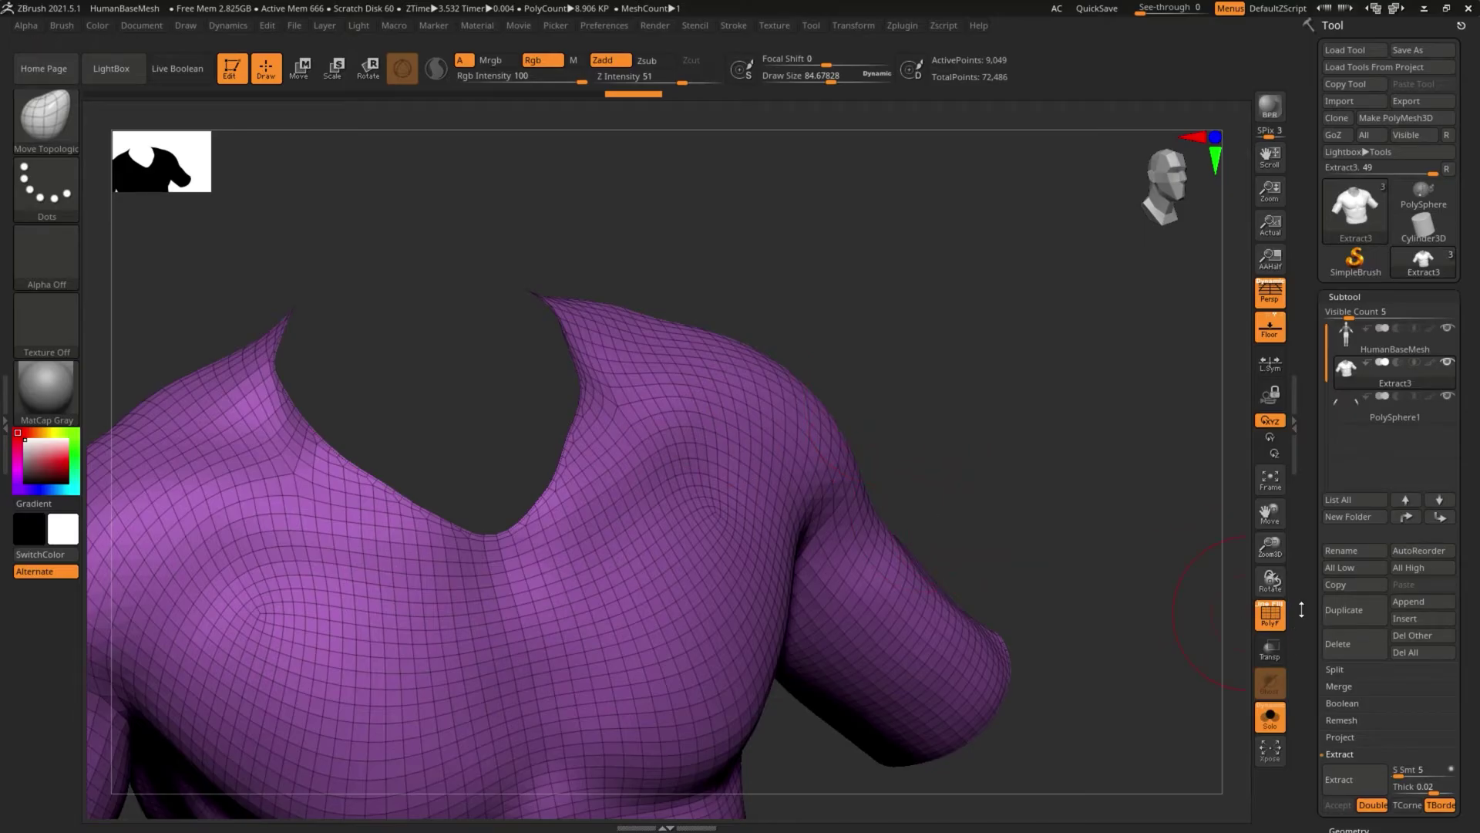
click(1349, 830)
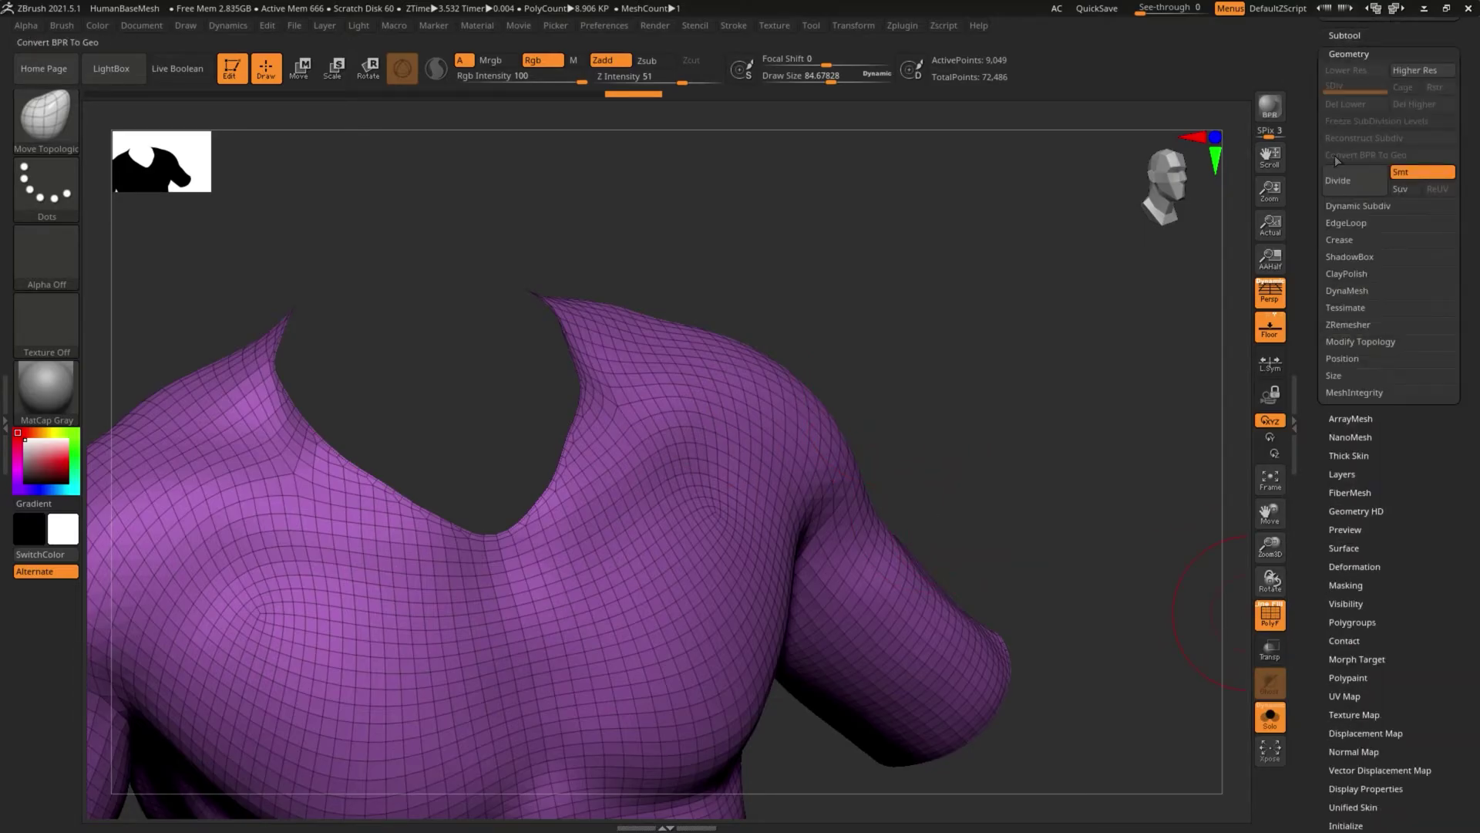
click(1353, 342)
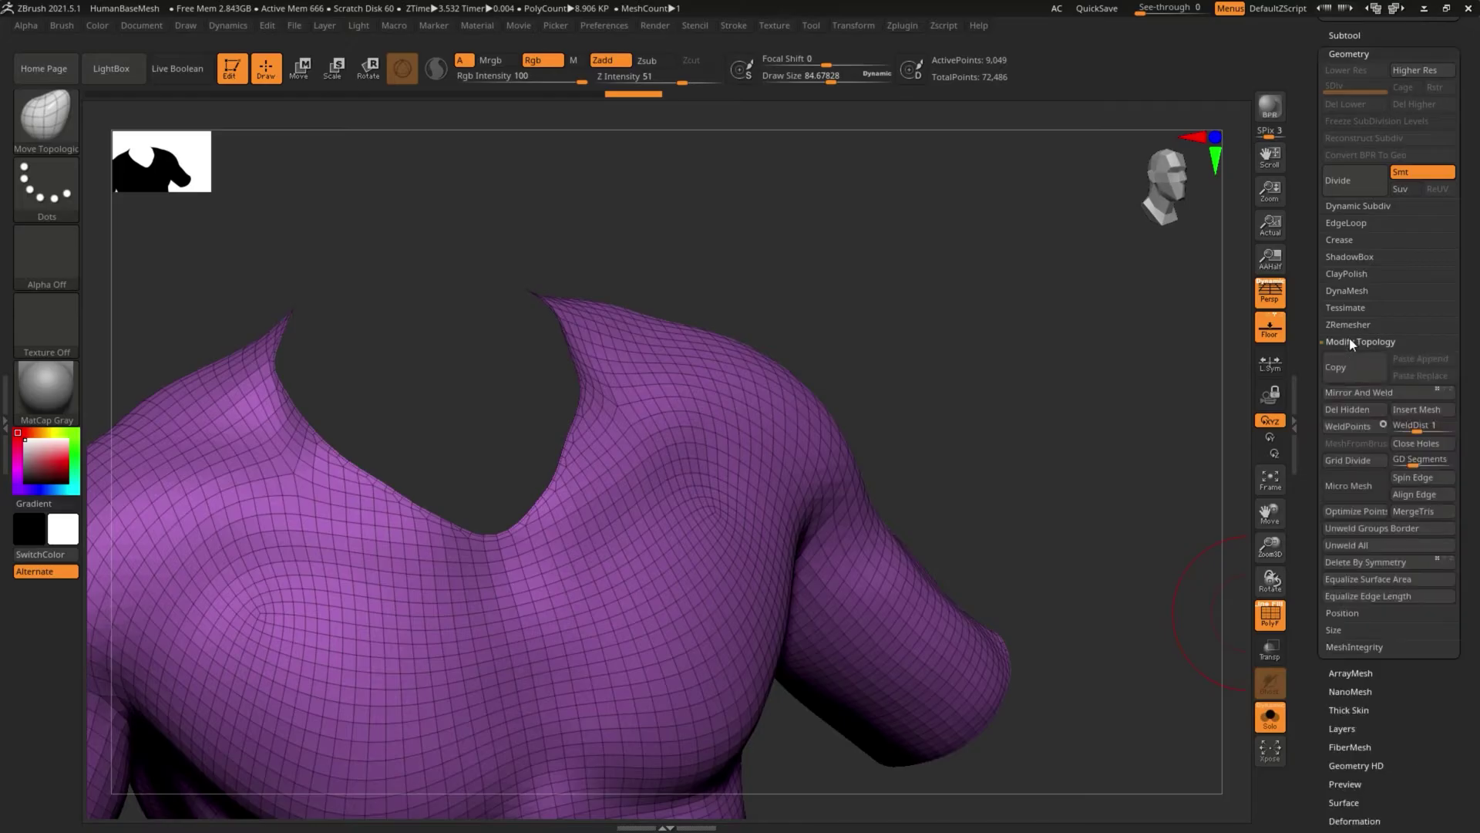
click(1352, 409)
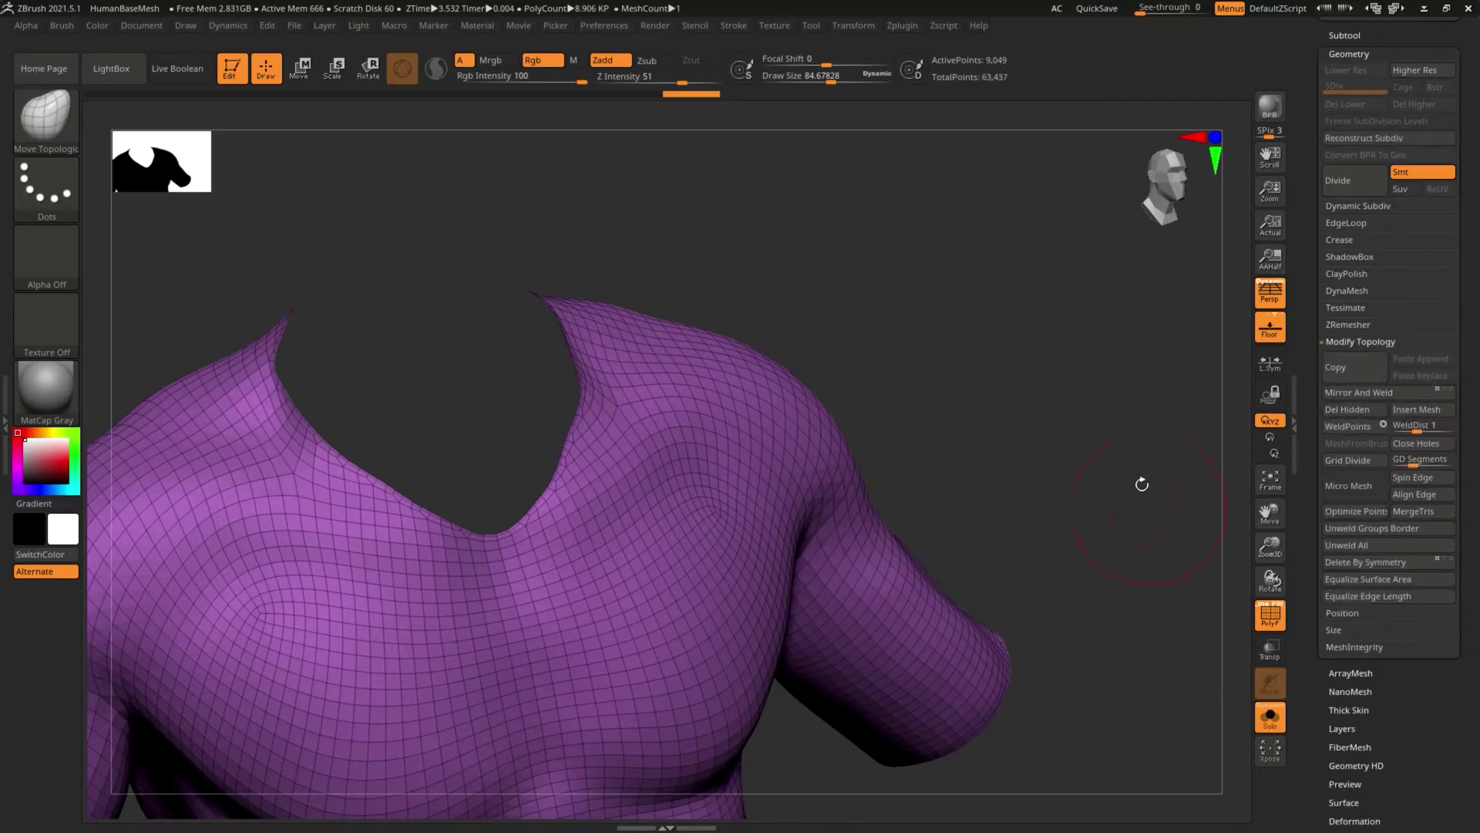
Step: Examine the single-sided shirt's fit on the body around the neckline, shoulders, waist and legs
drag(1141, 486, 1057, 531)
alt+drag(956, 351, 852, 323)
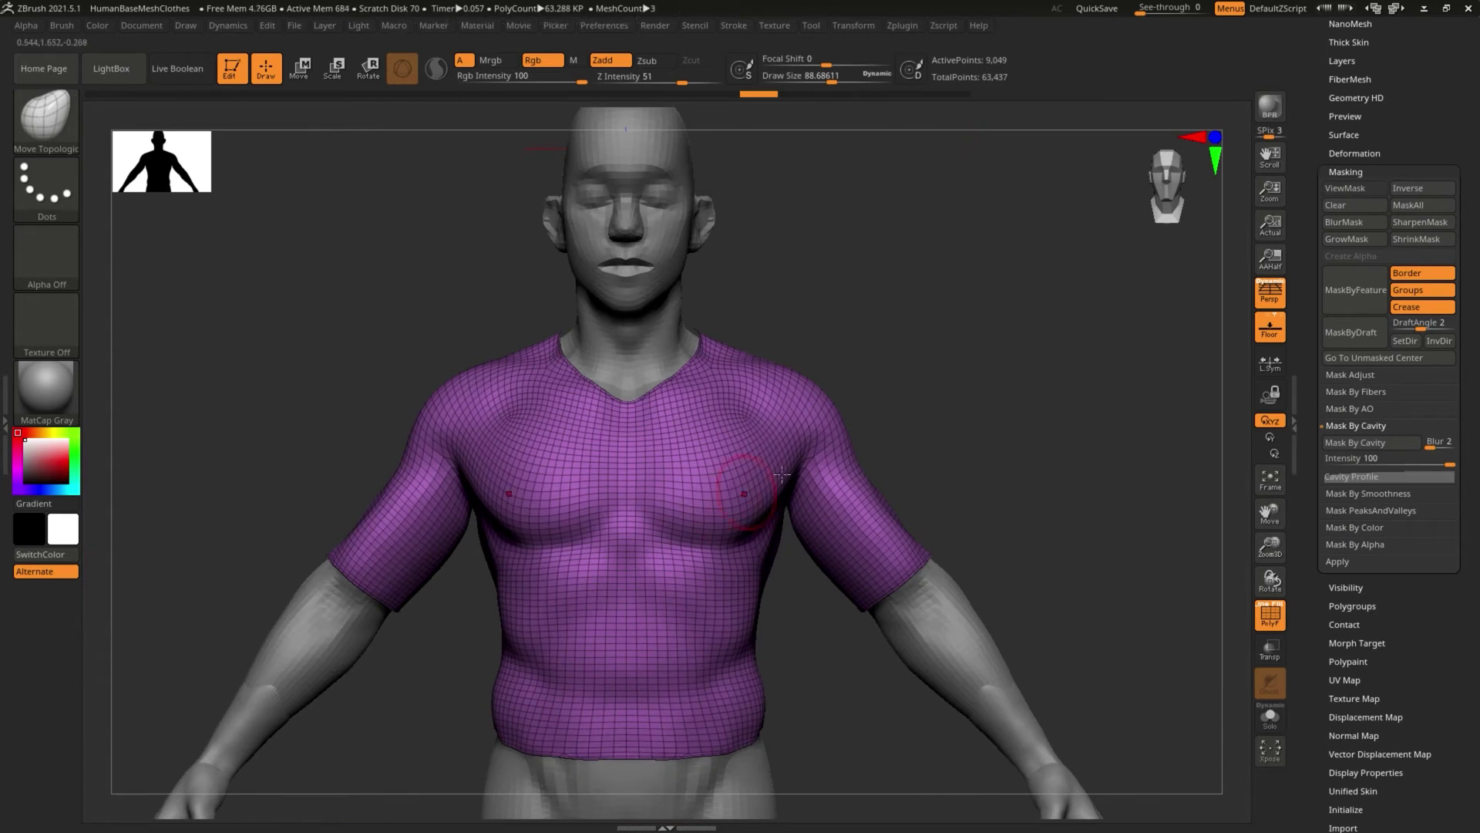
drag(887, 445, 730, 446)
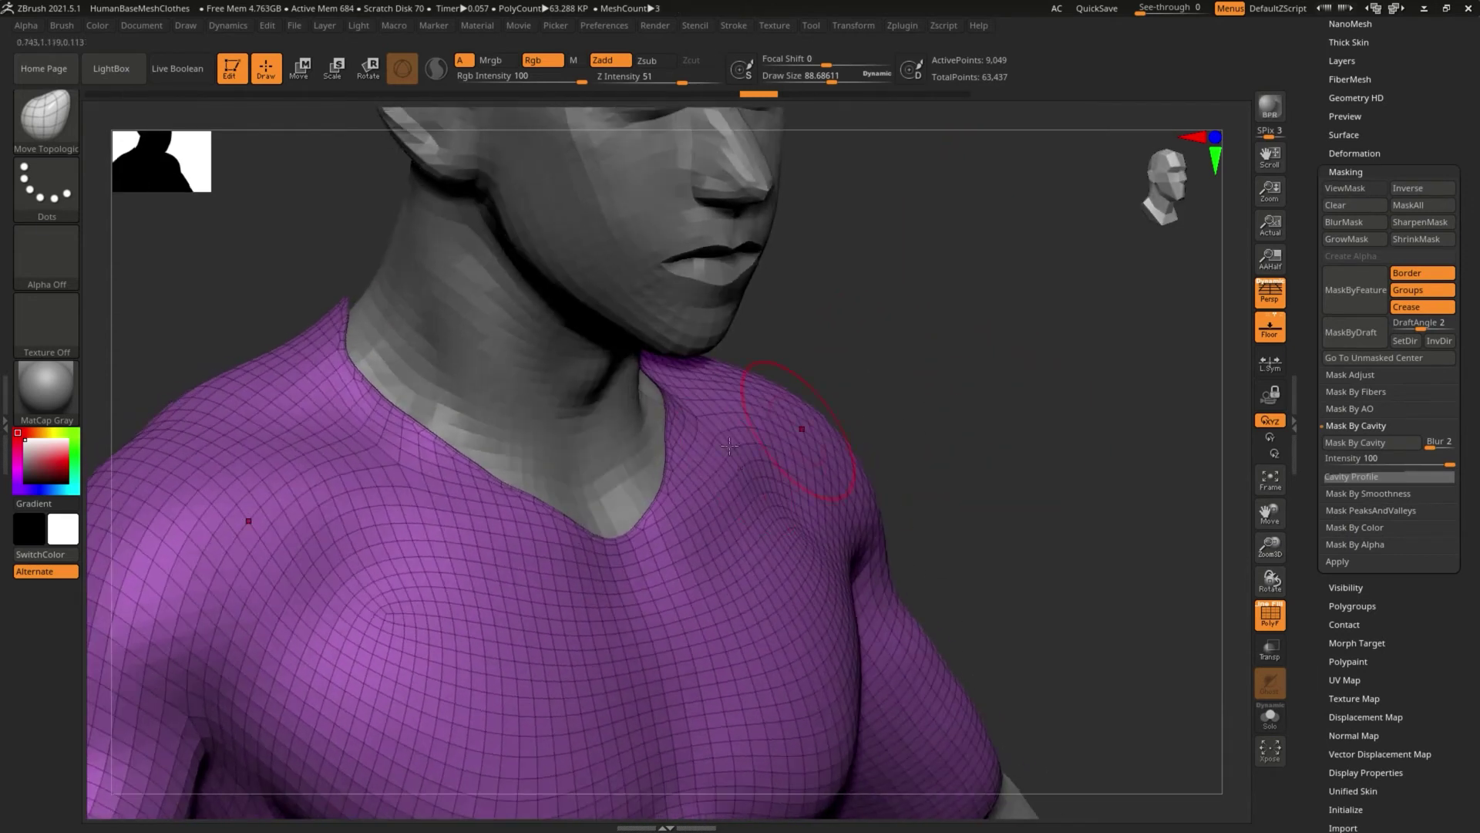
drag(914, 403, 982, 328)
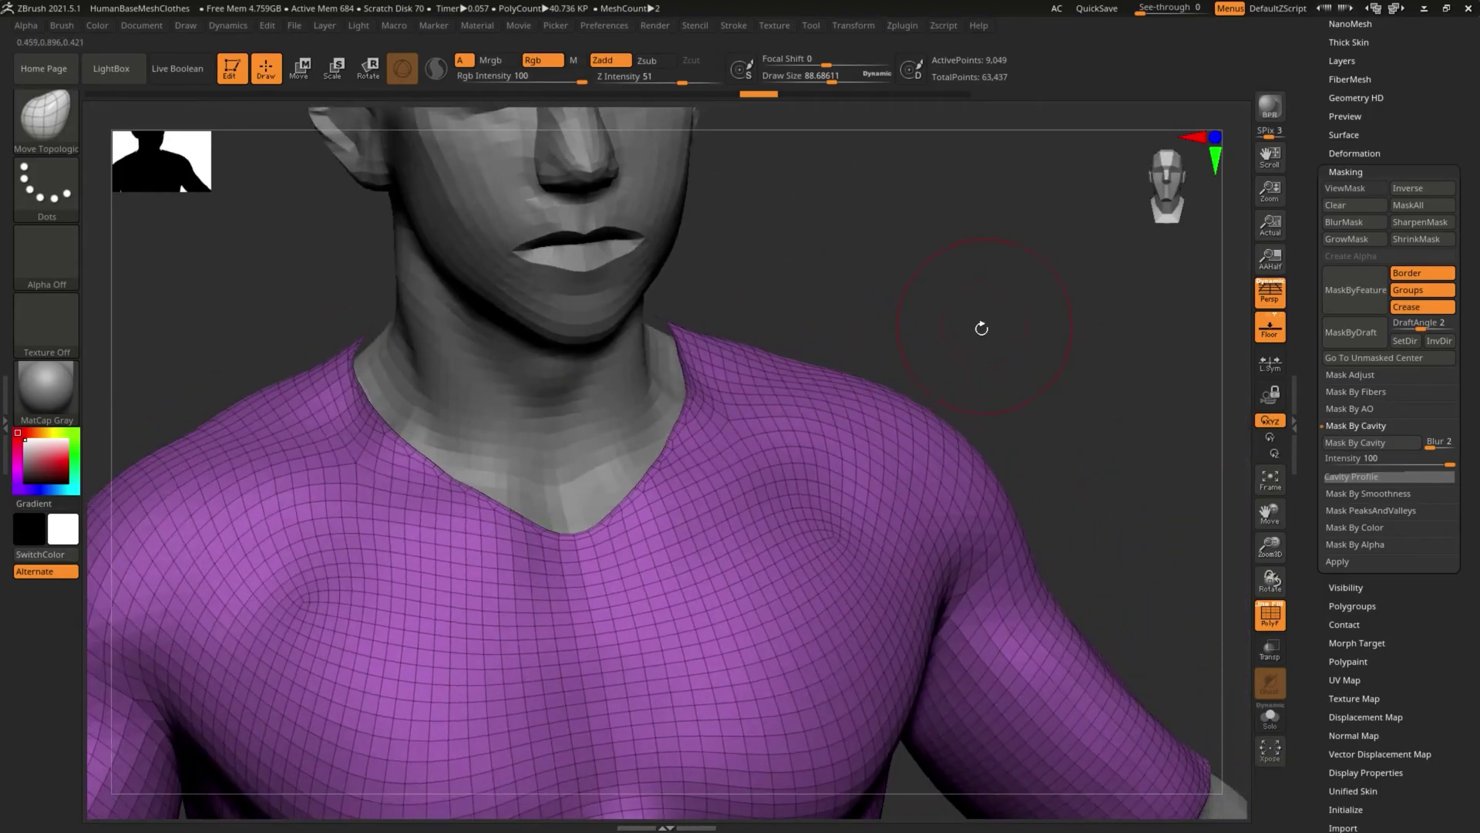
drag(792, 309, 813, 181)
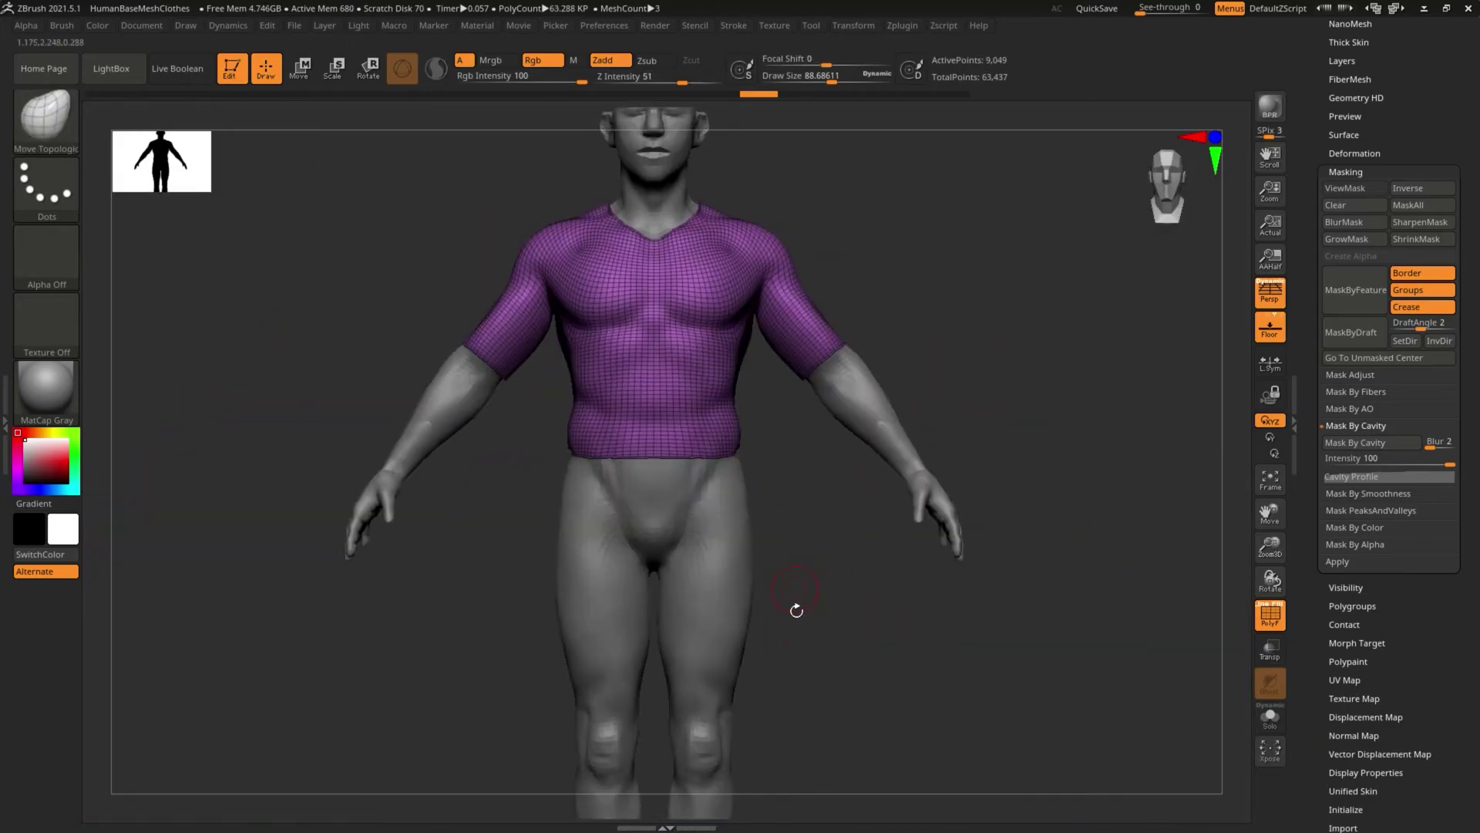
alt+drag(793, 605, 762, 399)
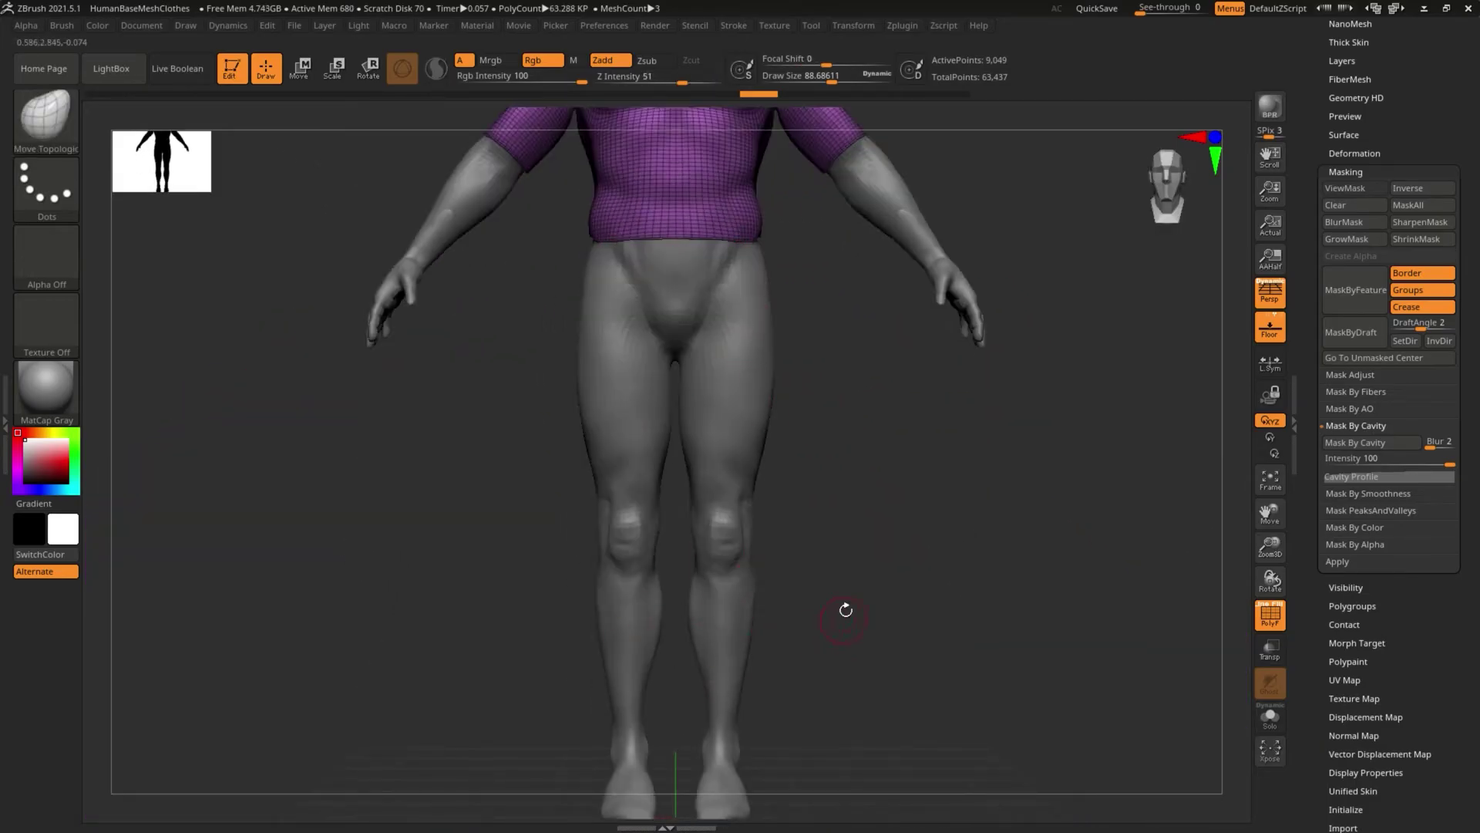
drag(845, 610, 837, 528)
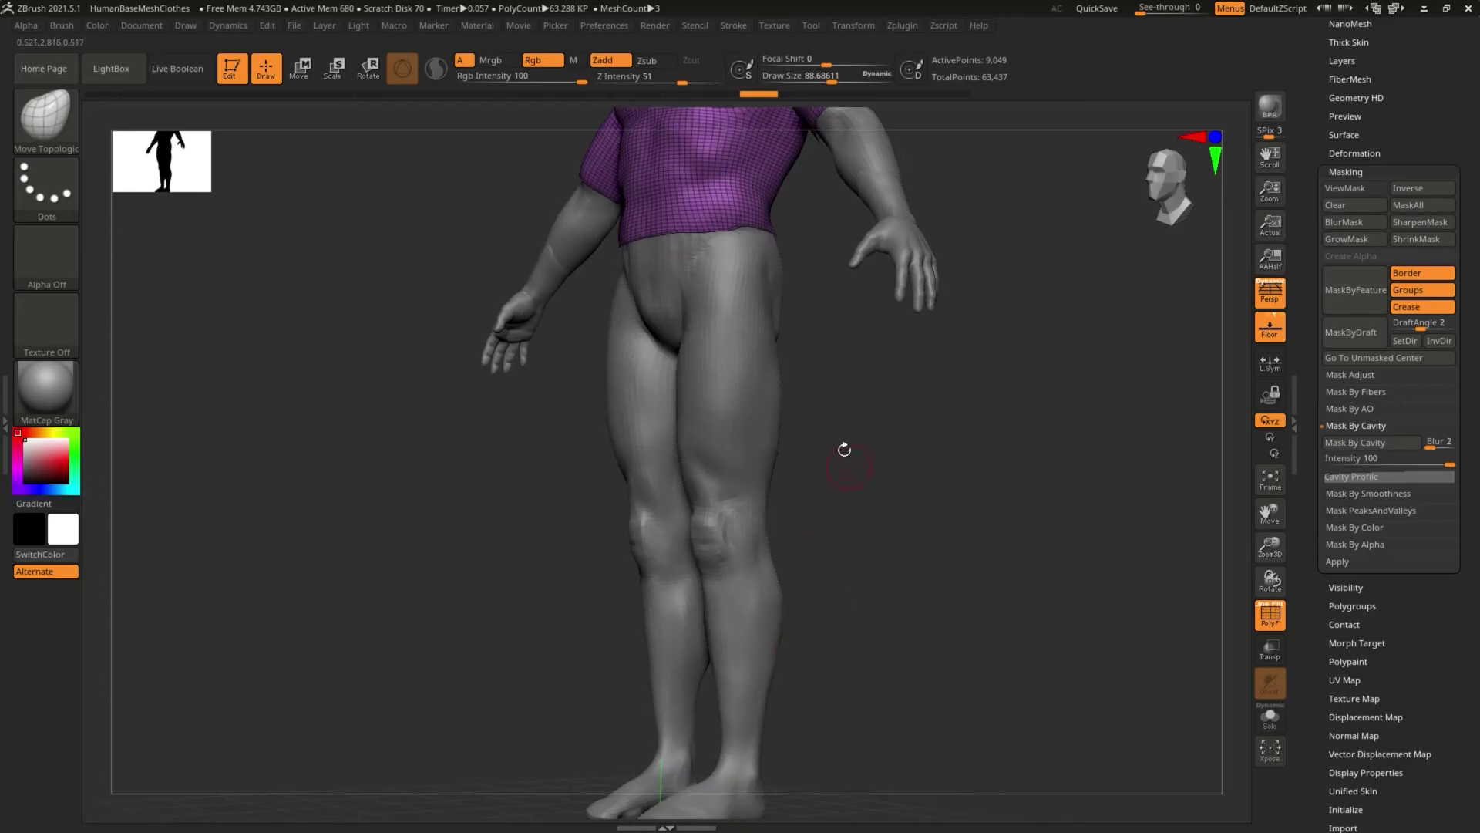
drag(844, 450, 840, 725)
drag(836, 571, 786, 601)
drag(830, 649, 833, 723)
alt+drag(889, 377, 1028, 519)
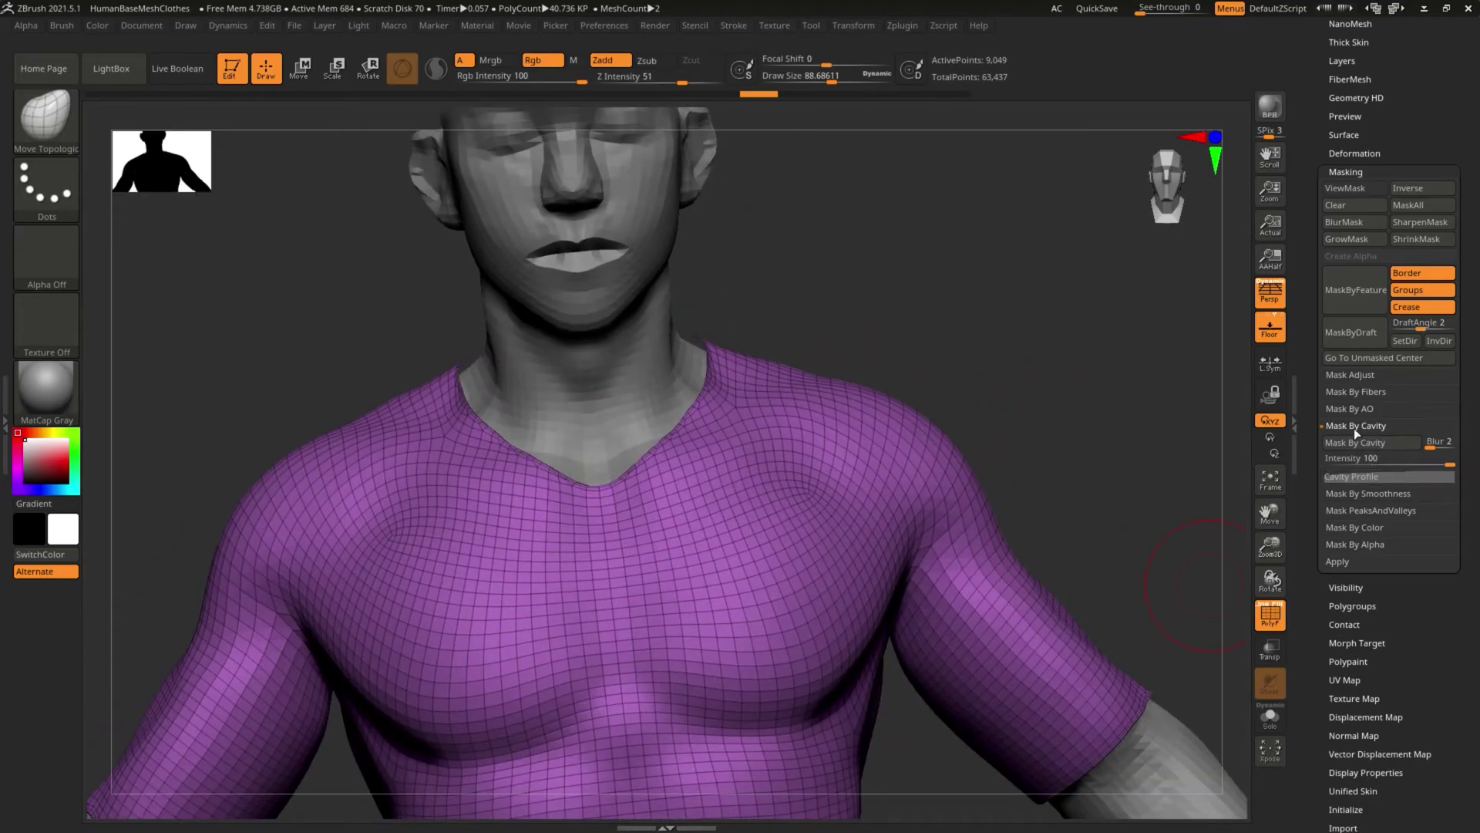
Step: Remesh the single-sided shirt with ZRemesher using the Half option
drag(1312, 340, 1315, 534)
drag(1317, 651, 1314, 789)
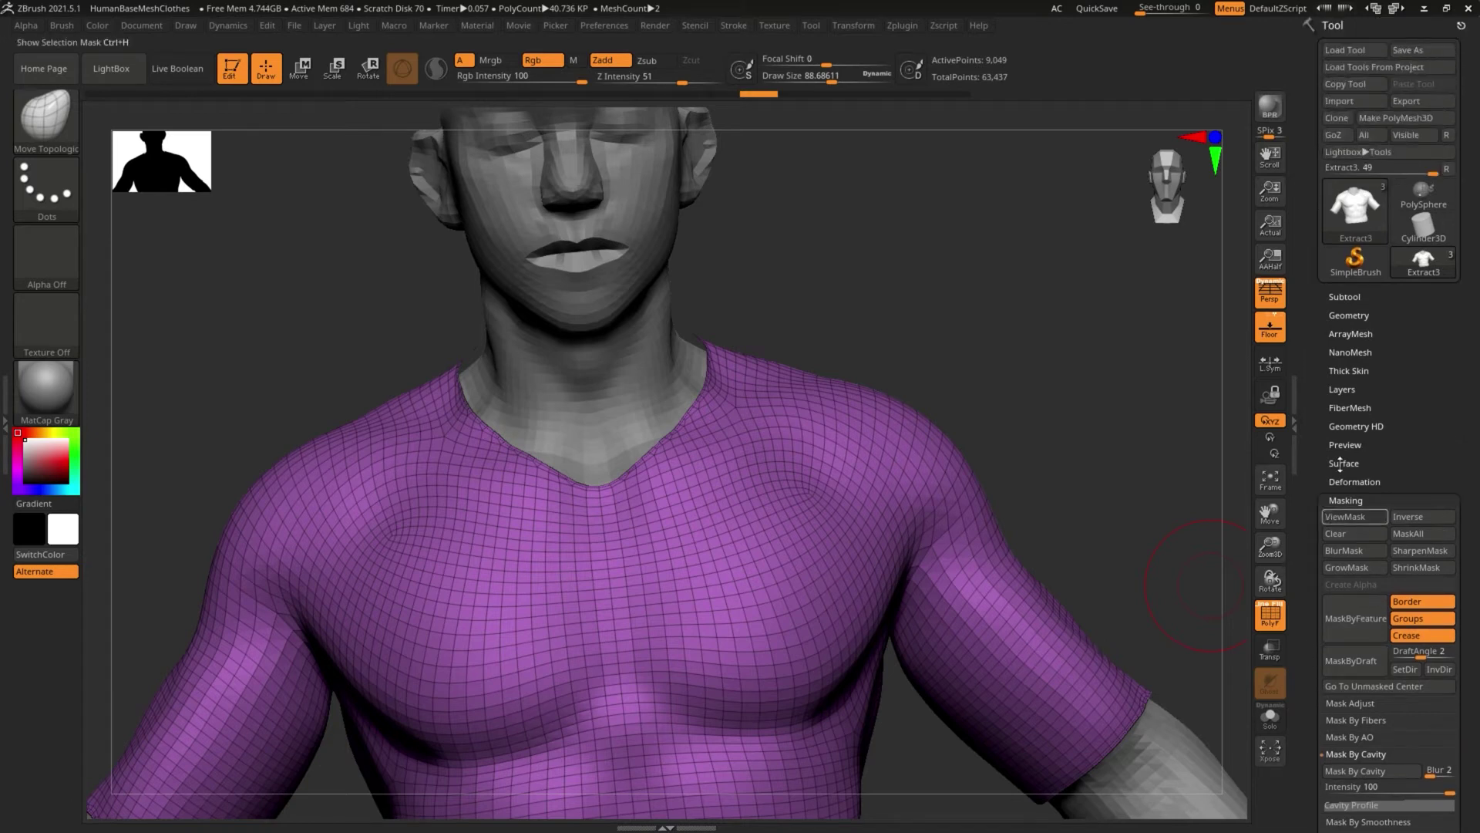
click(1349, 316)
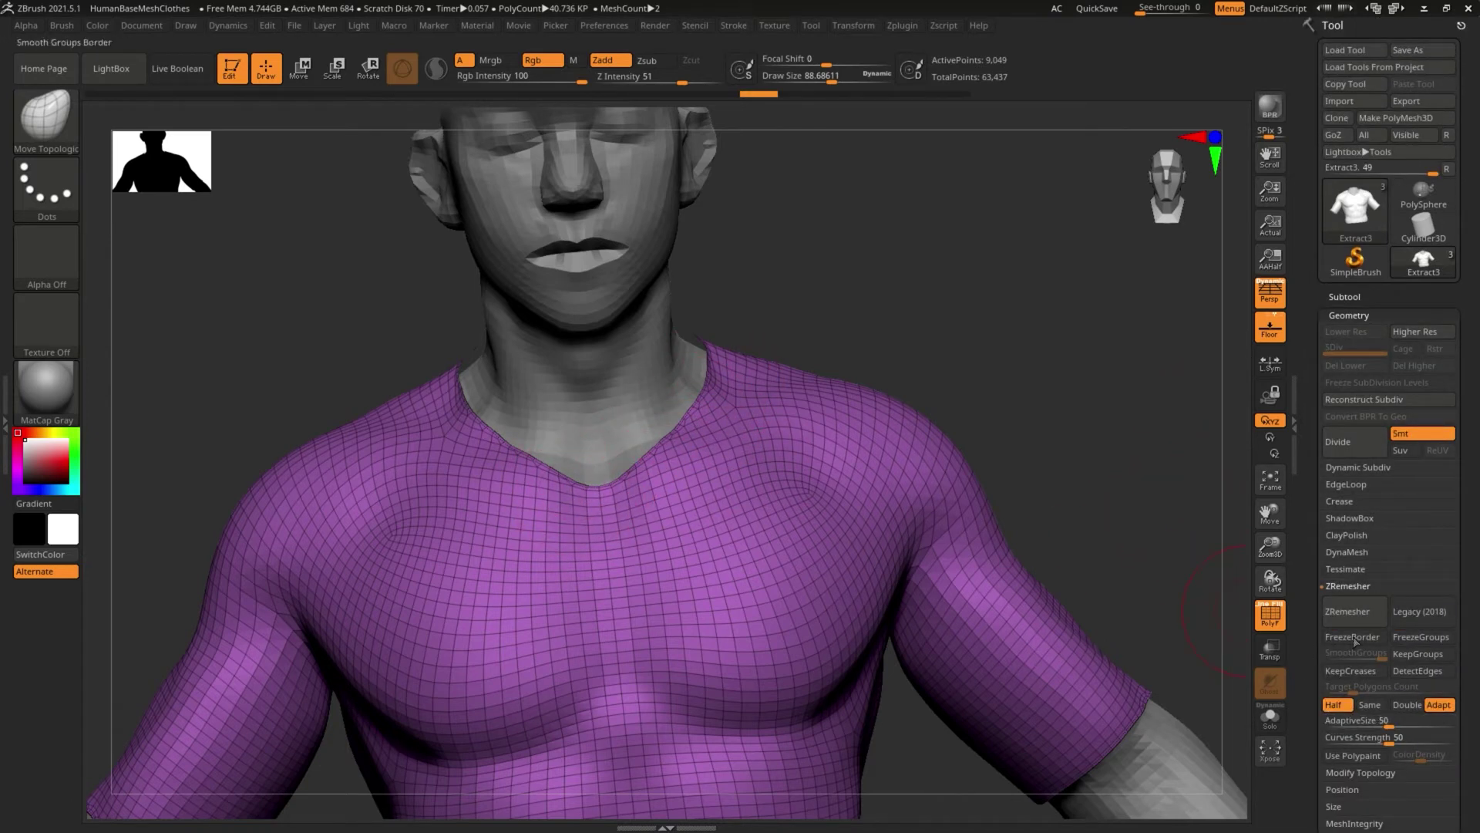
click(1356, 613)
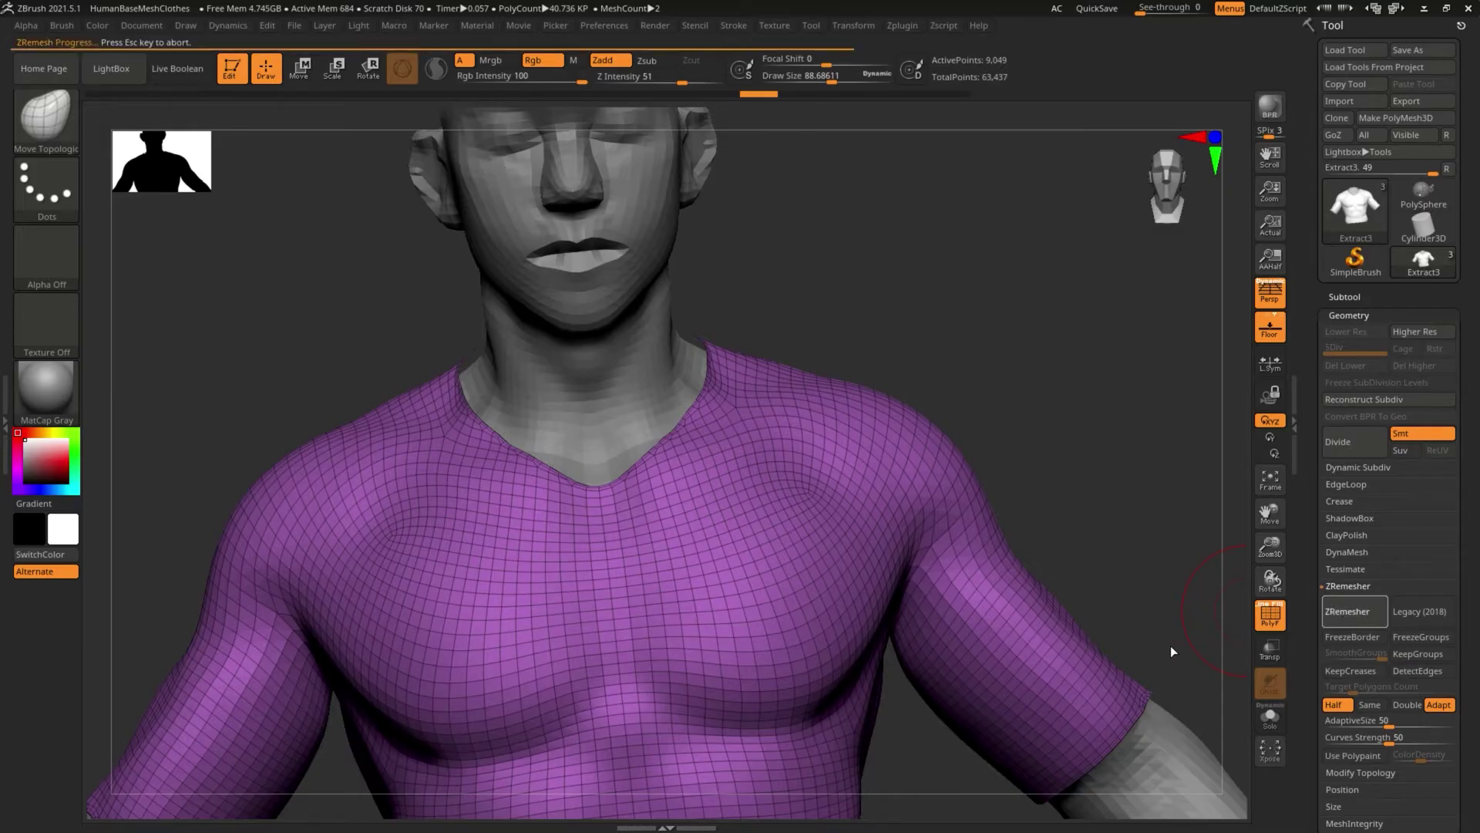
drag(1134, 499, 1158, 477)
Step: Sculpt diagonal fabric folds across the shirt's chest and abdomen with the ClayBuildup brush, smoothing them where needed
drag(854, 306, 764, 340)
key(b)
key(c)
key(b)
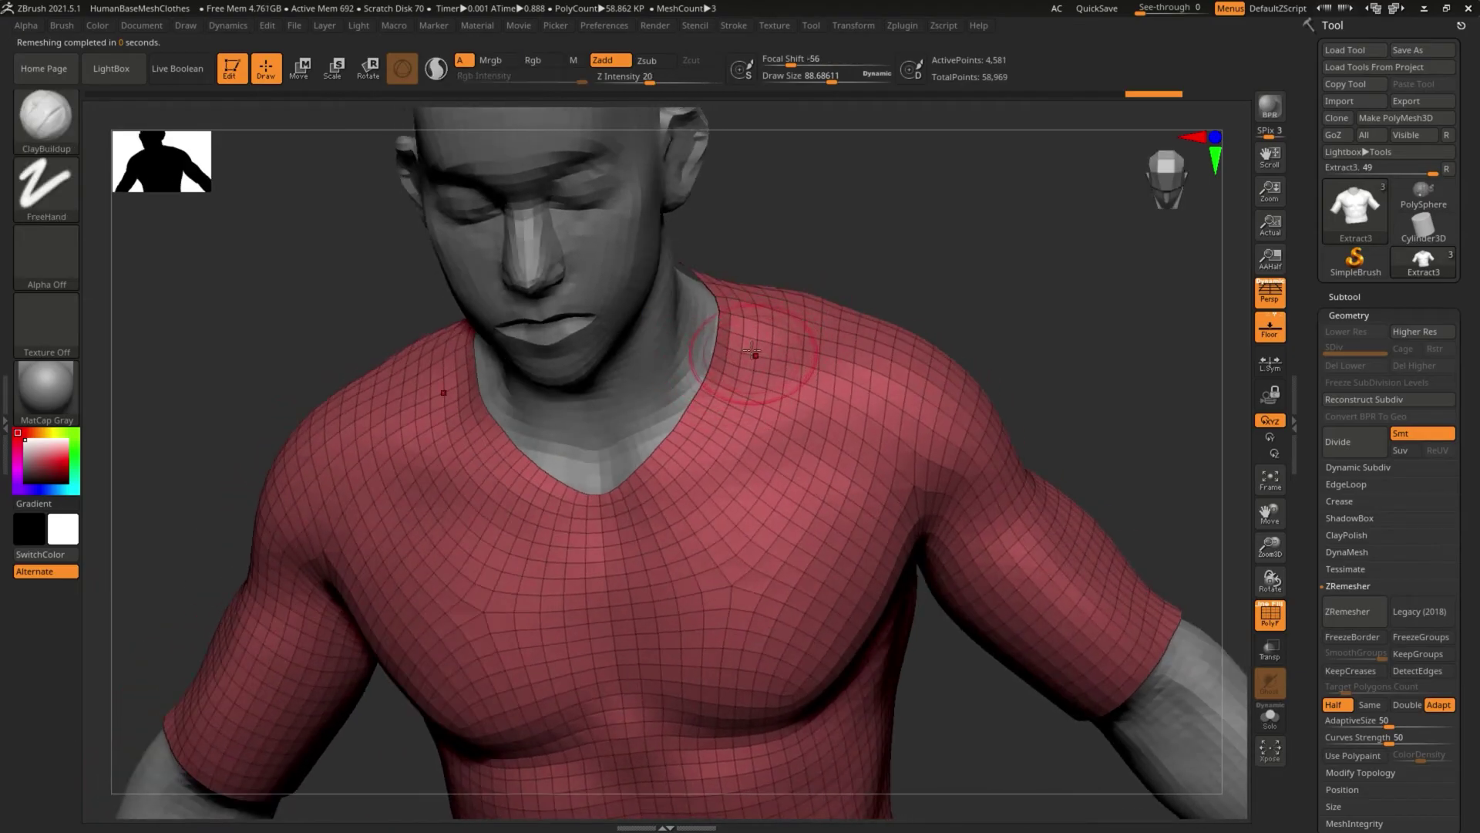
drag(761, 325, 782, 342)
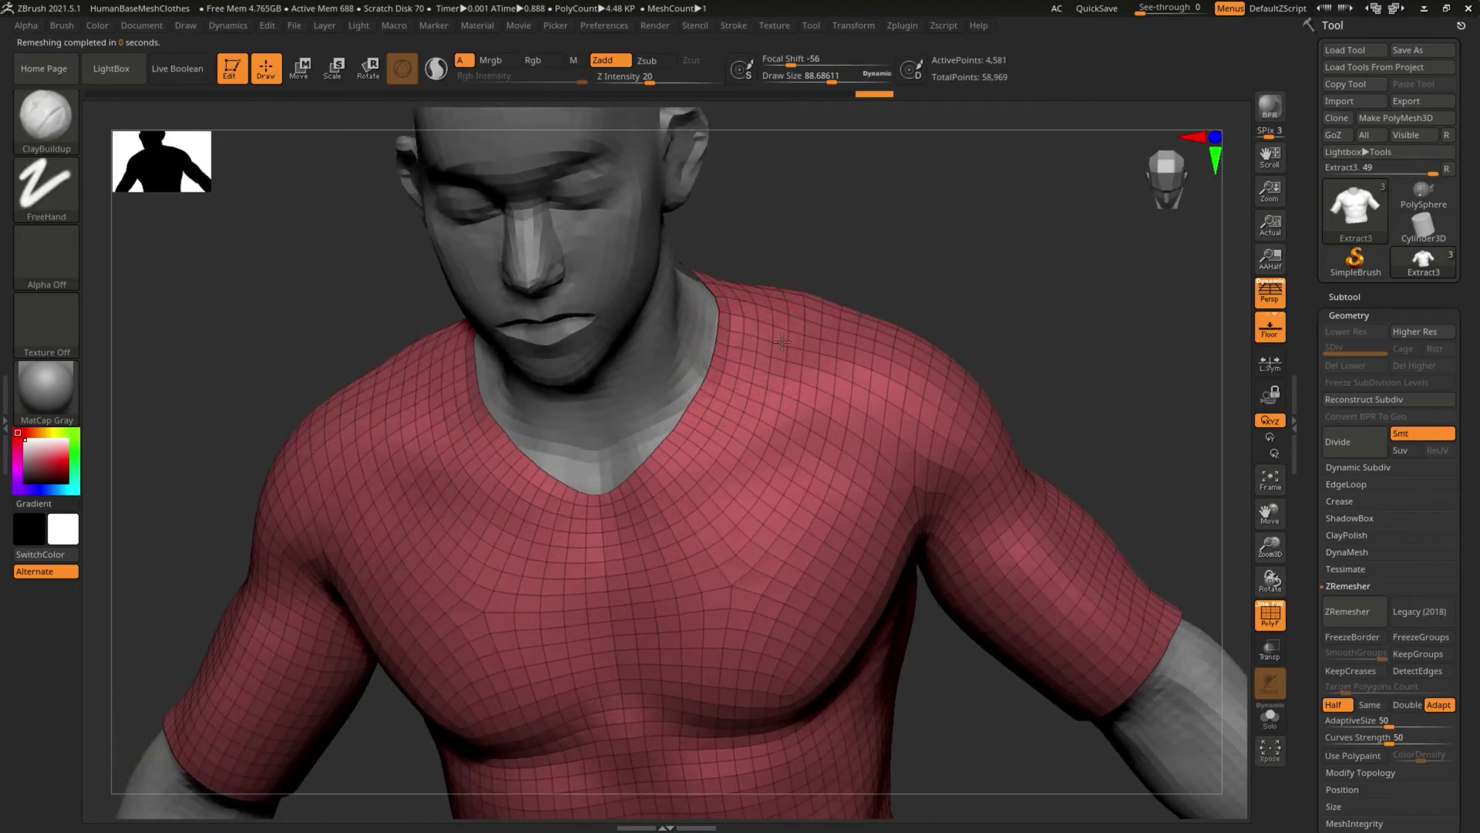
drag(887, 263, 809, 413)
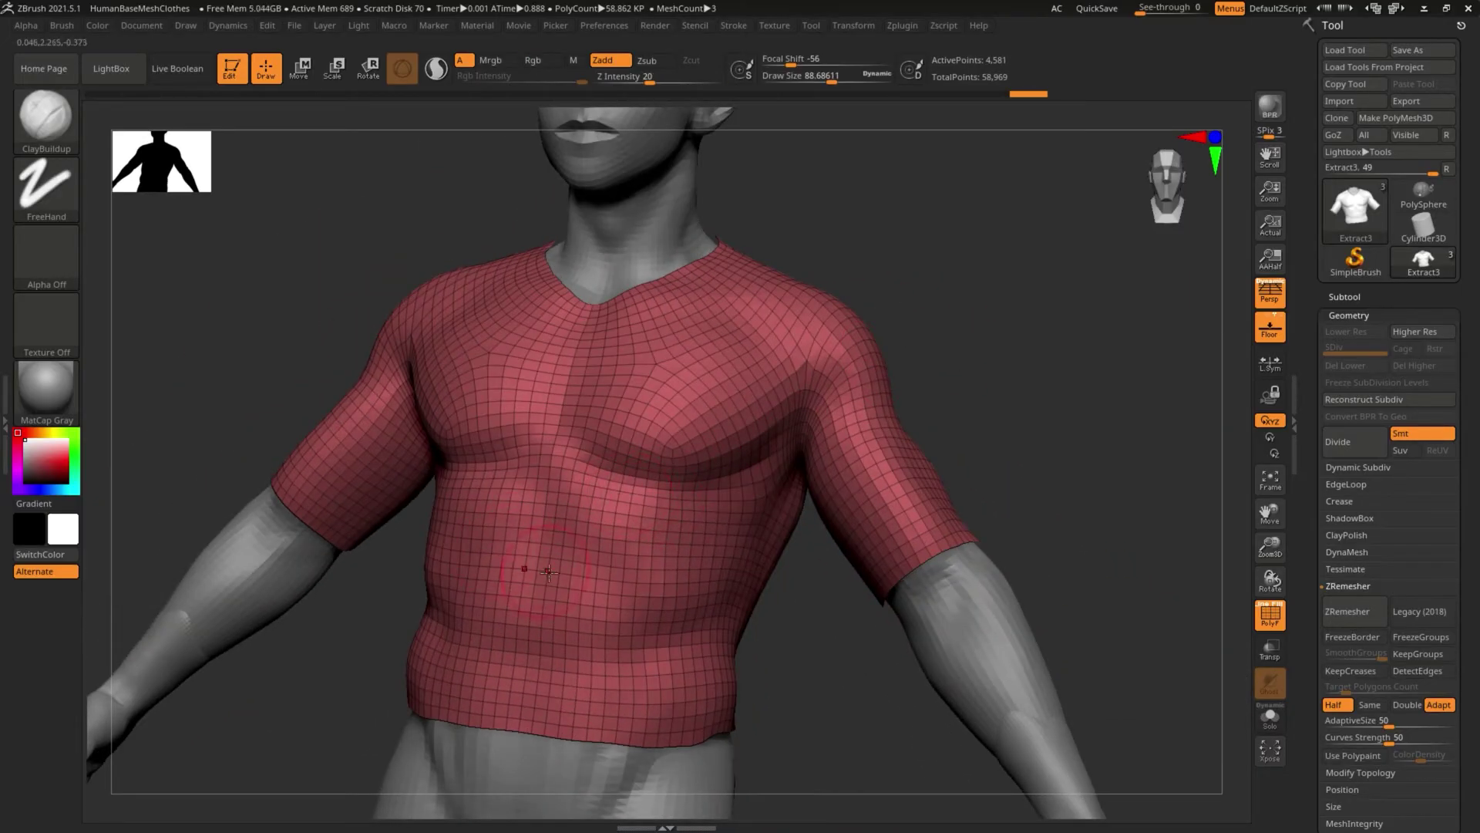
drag(413, 555, 691, 475)
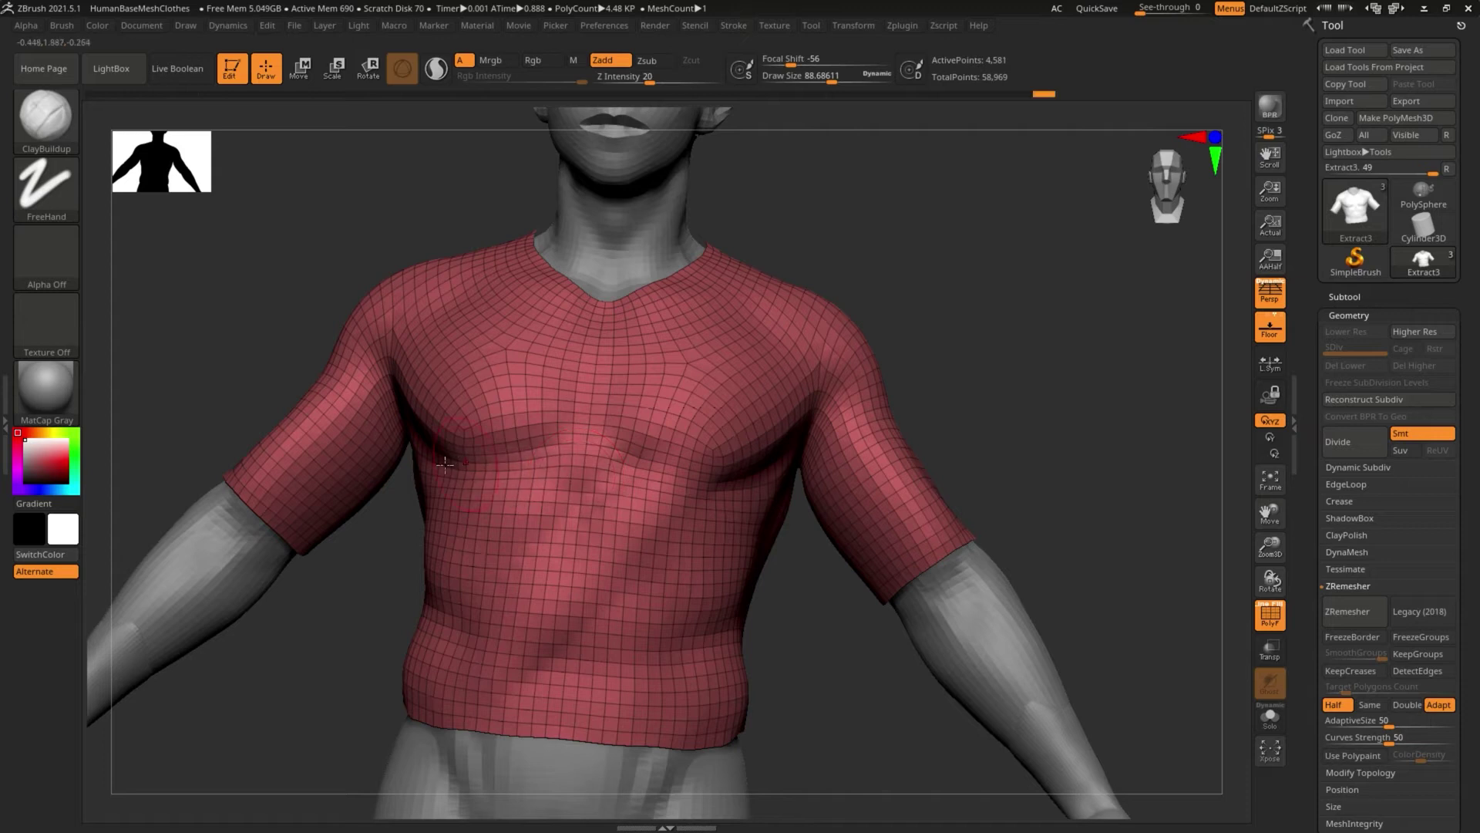
right_drag(354, 547, 536, 453)
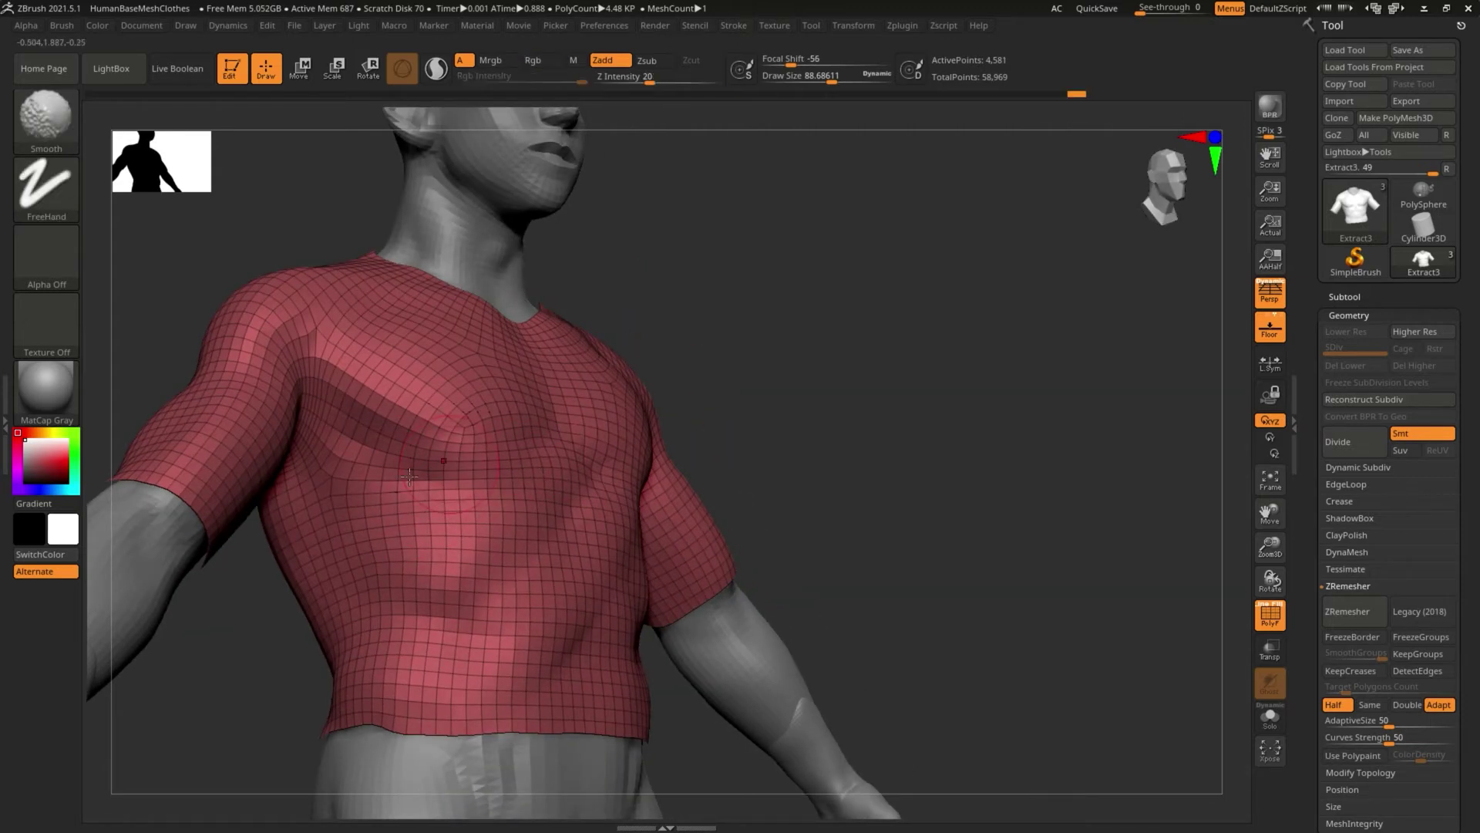
right_drag(768, 450, 947, 328)
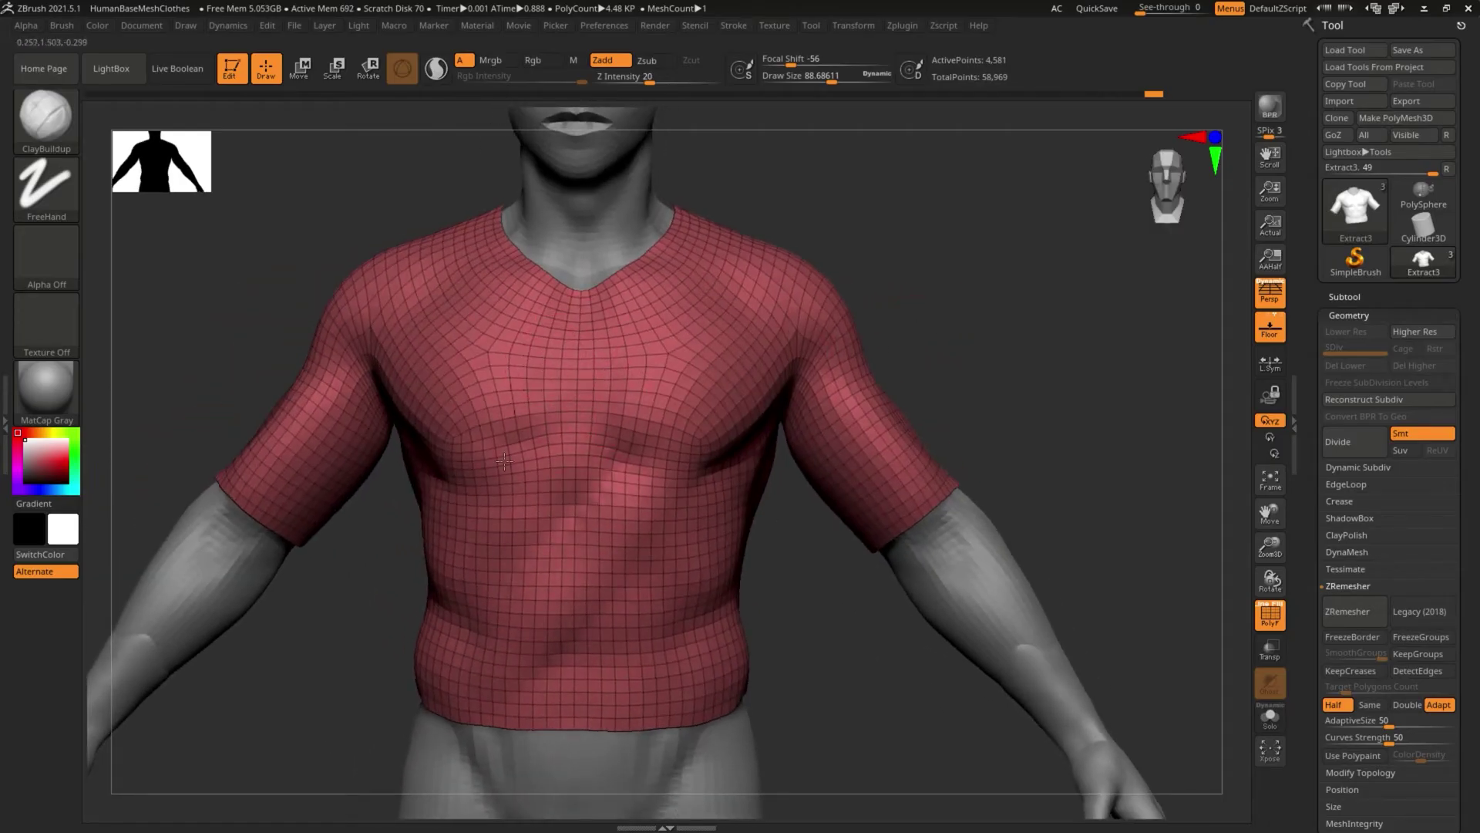
right_drag(611, 364, 806, 414)
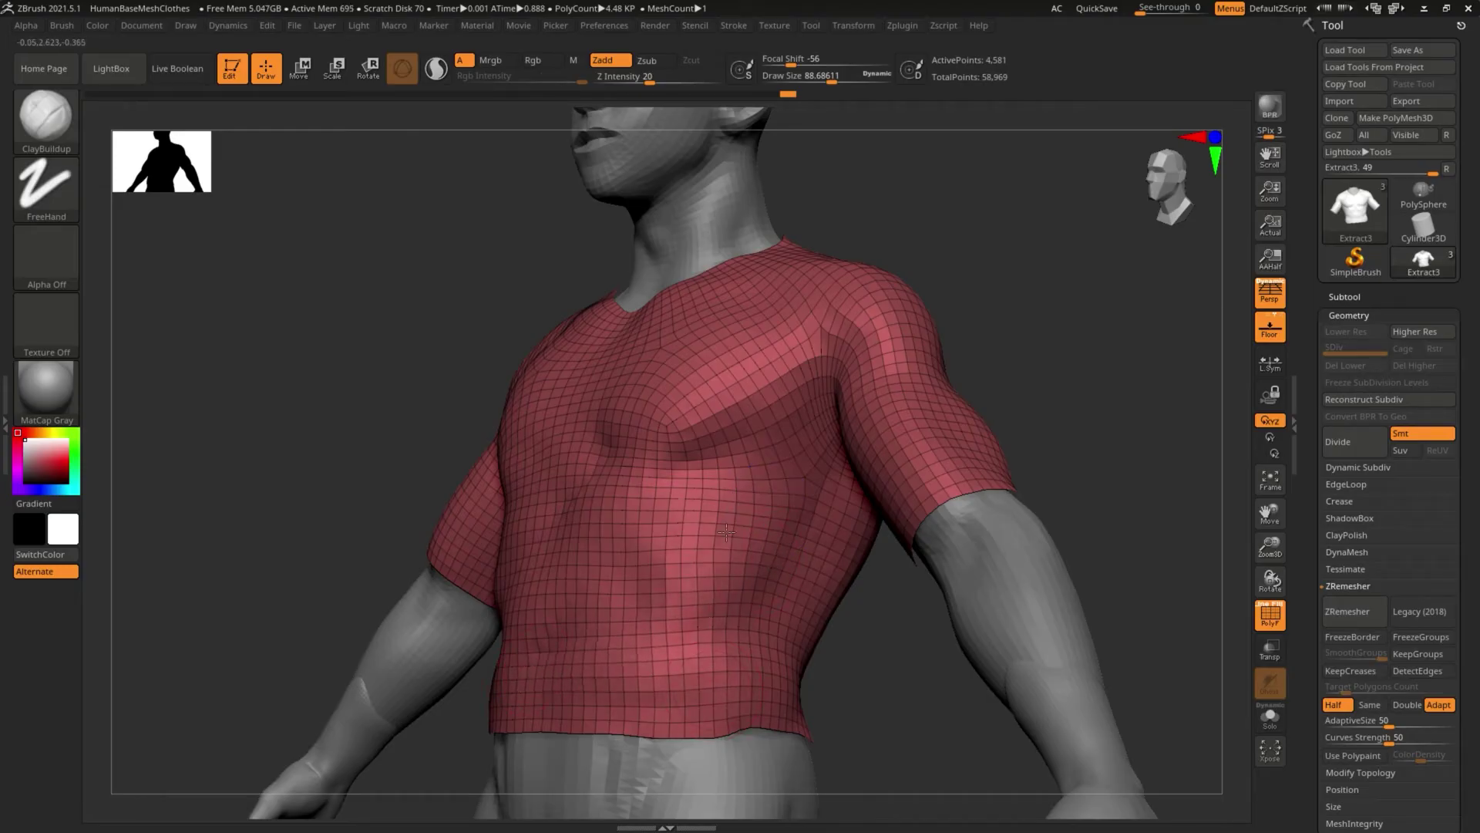
mouse_move(895, 661)
alt+mouse_down()
mouse_move(750, 456)
mouse_move(904, 482)
alt+mouse_up()
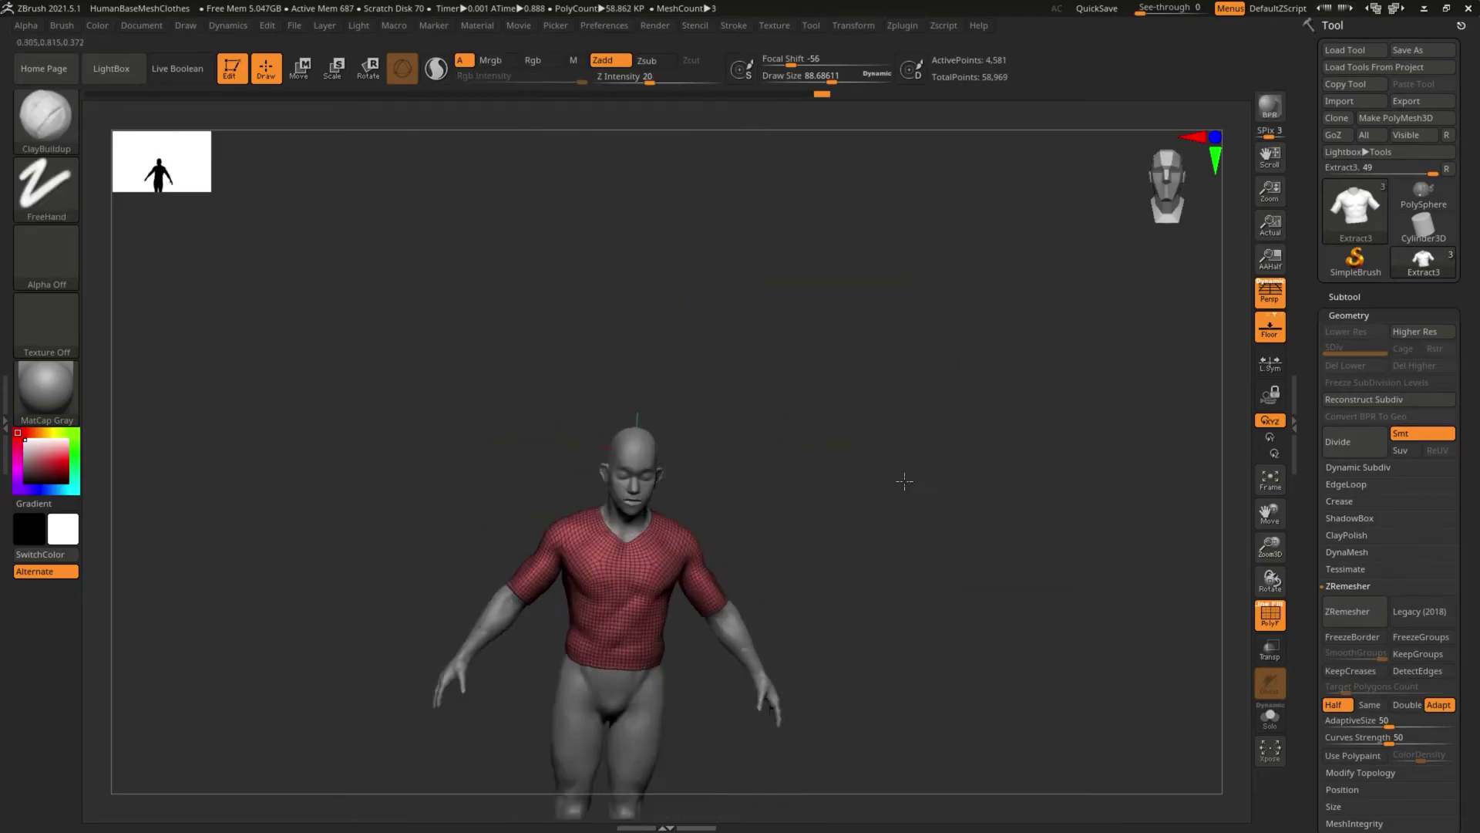
Step: Smooth the uneven fabric folds on the side of the shirt's chest and abdomen
alt+drag(832, 540, 964, 470)
mouse_move(808, 583)
mouse_down()
mouse_move(856, 572)
mouse_move(796, 580)
mouse_up()
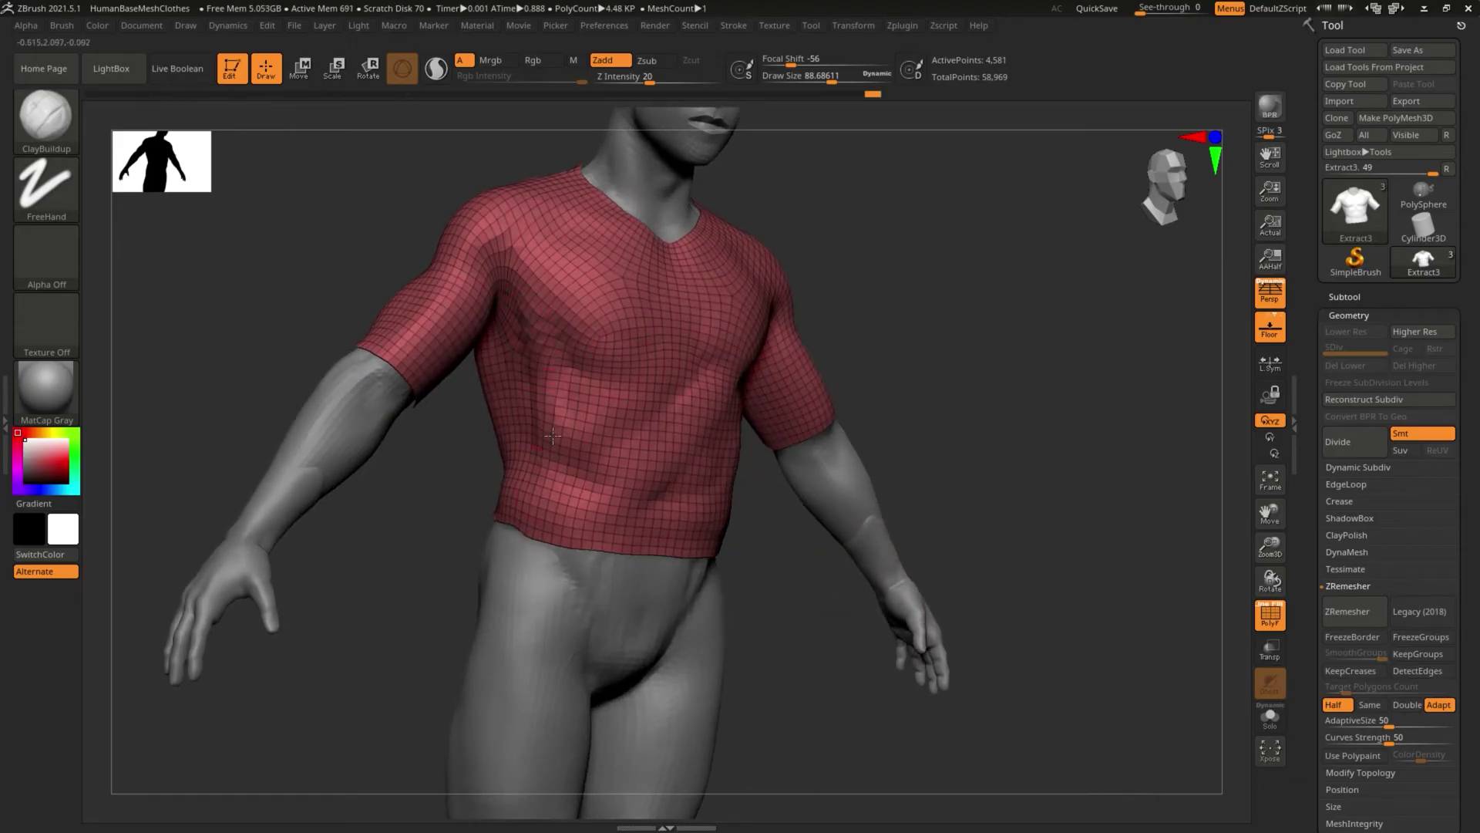
key(shift)
mouse_move(575, 392)
shift+mouse_down()
mouse_move(558, 453)
mouse_move(546, 346)
shift+mouse_up()
mouse_move(447, 463)
mouse_down()
mouse_move(693, 432)
mouse_move(777, 598)
mouse_move(856, 505)
mouse_move(783, 455)
mouse_move(670, 435)
mouse_up()
alt+drag(527, 347, 544, 436)
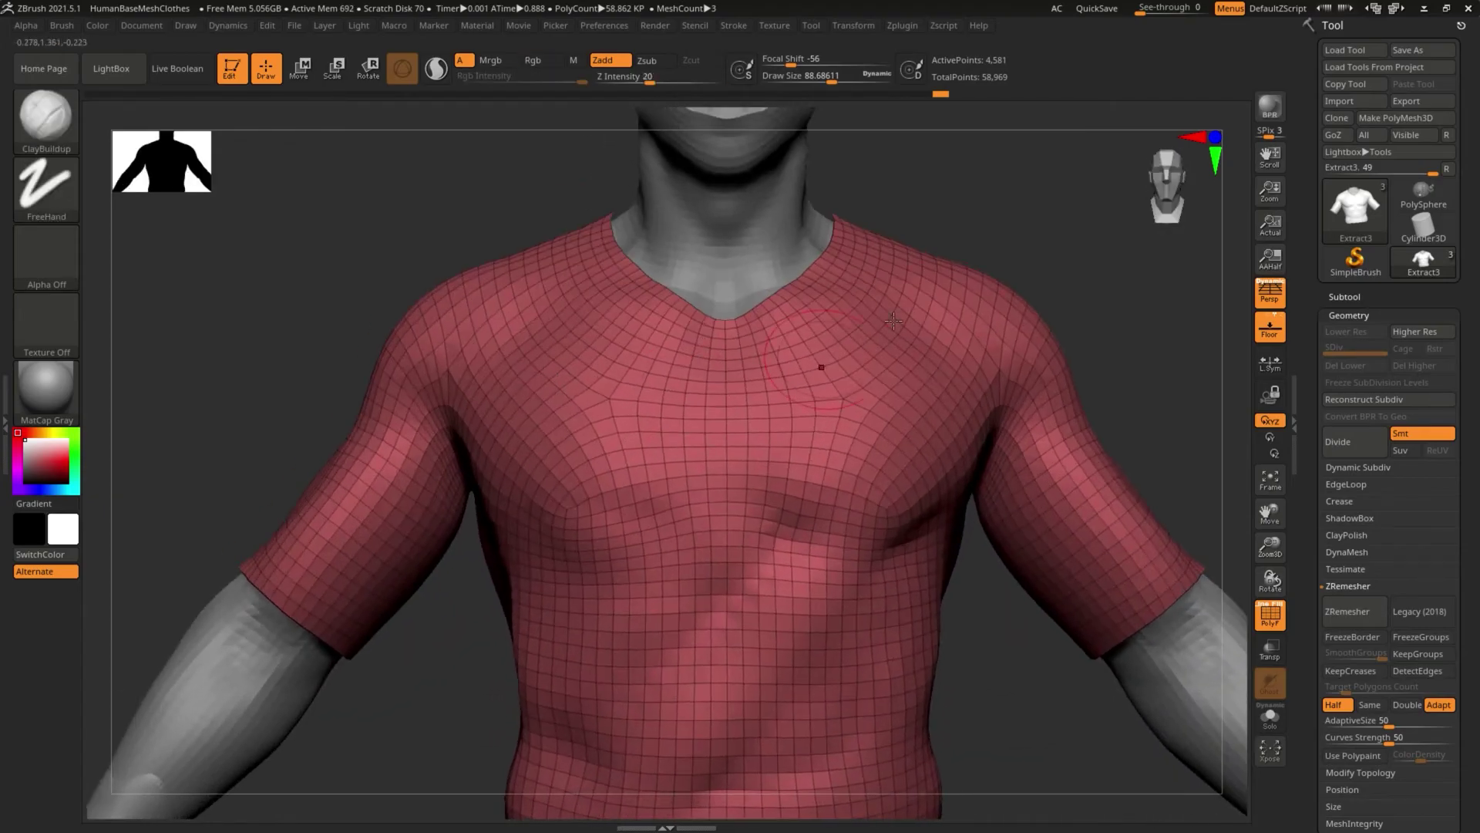
alt+drag(1178, 236, 636, 453)
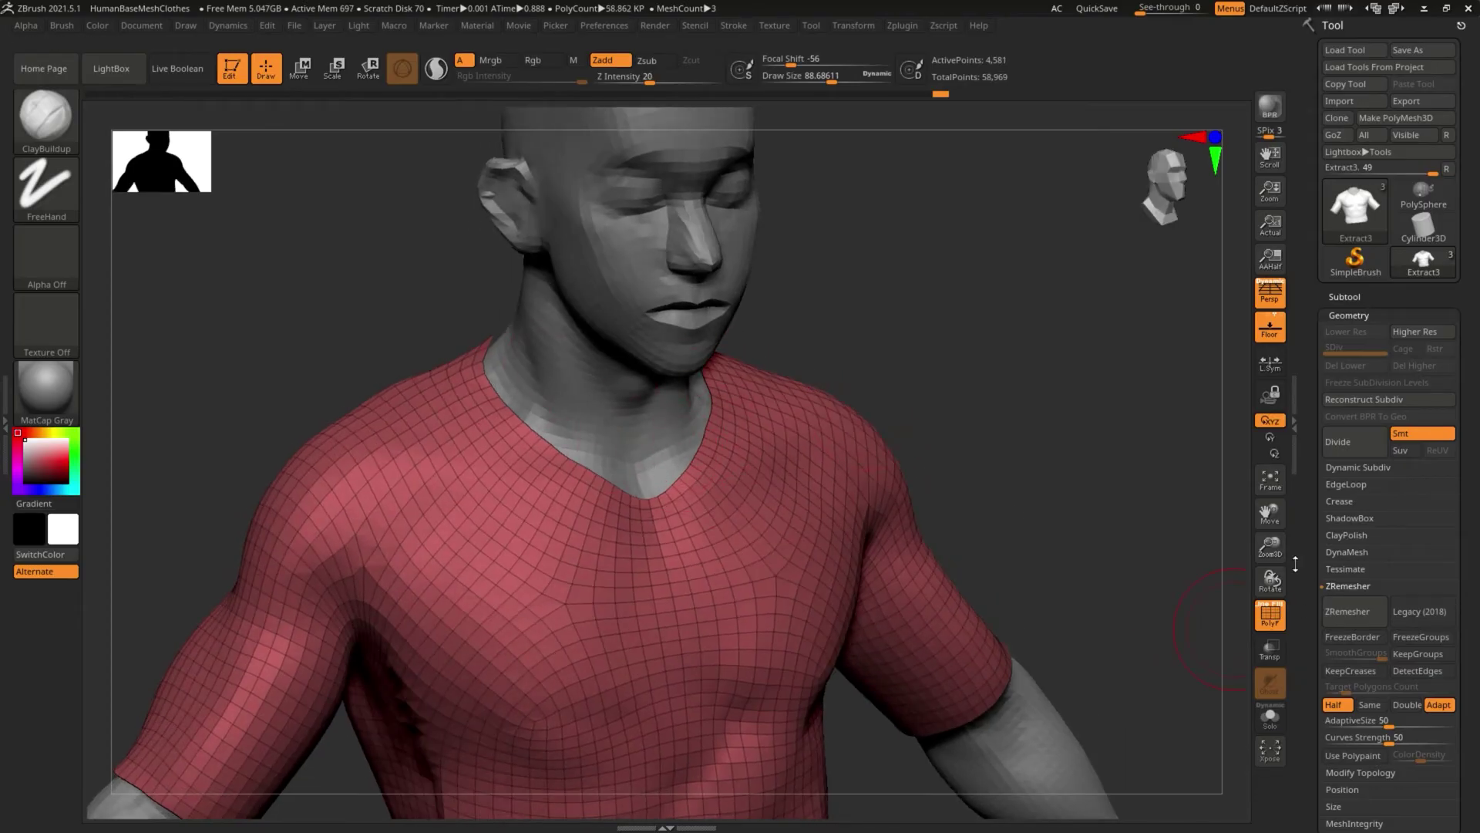
Step: Mask the shirt by feature with Border, Groups and Crease enabled, and invert the mask to leave only the border edges editable
scroll(1308, 545, down, 5)
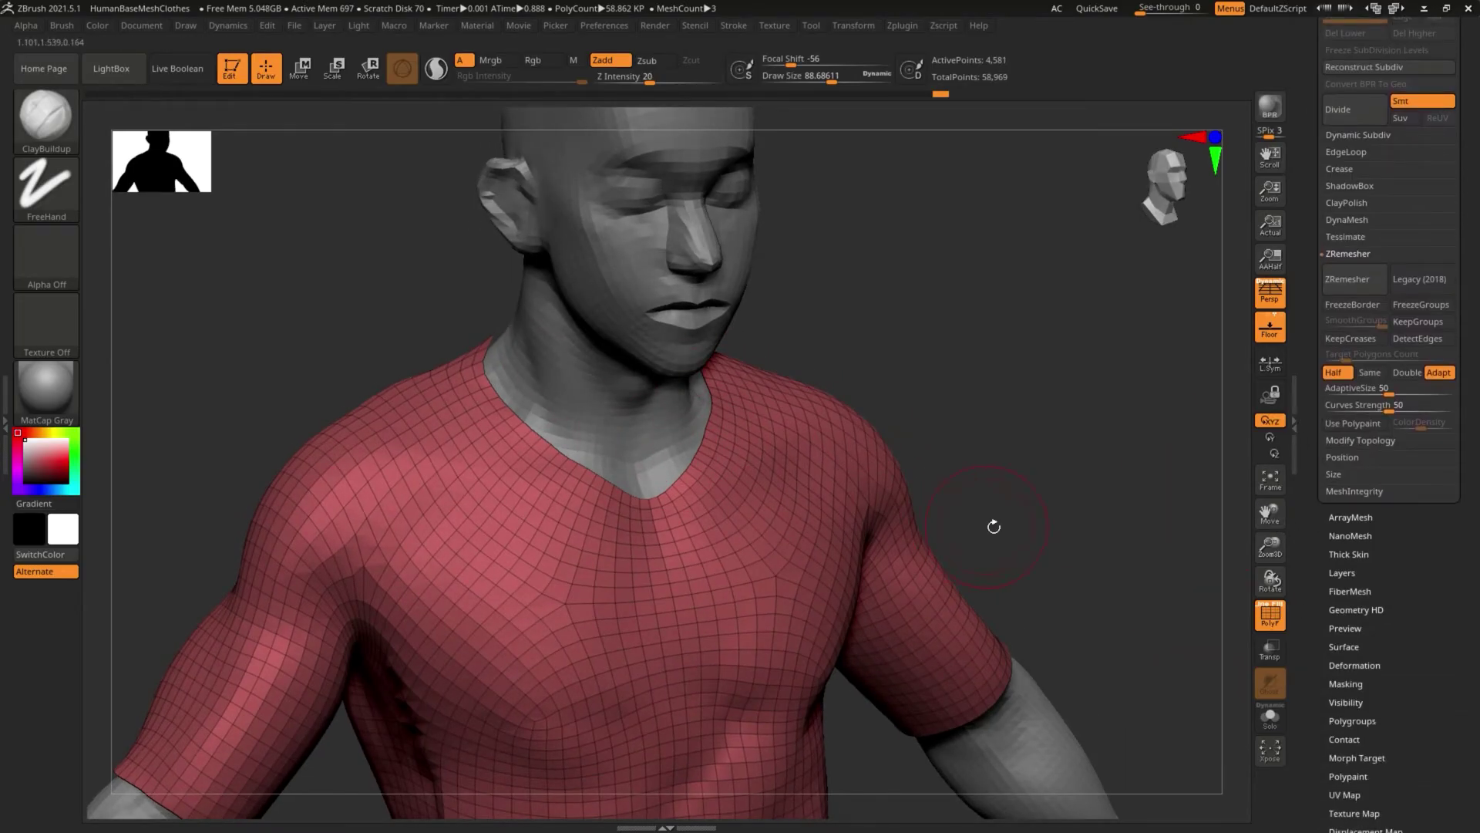
drag(991, 522, 1145, 473)
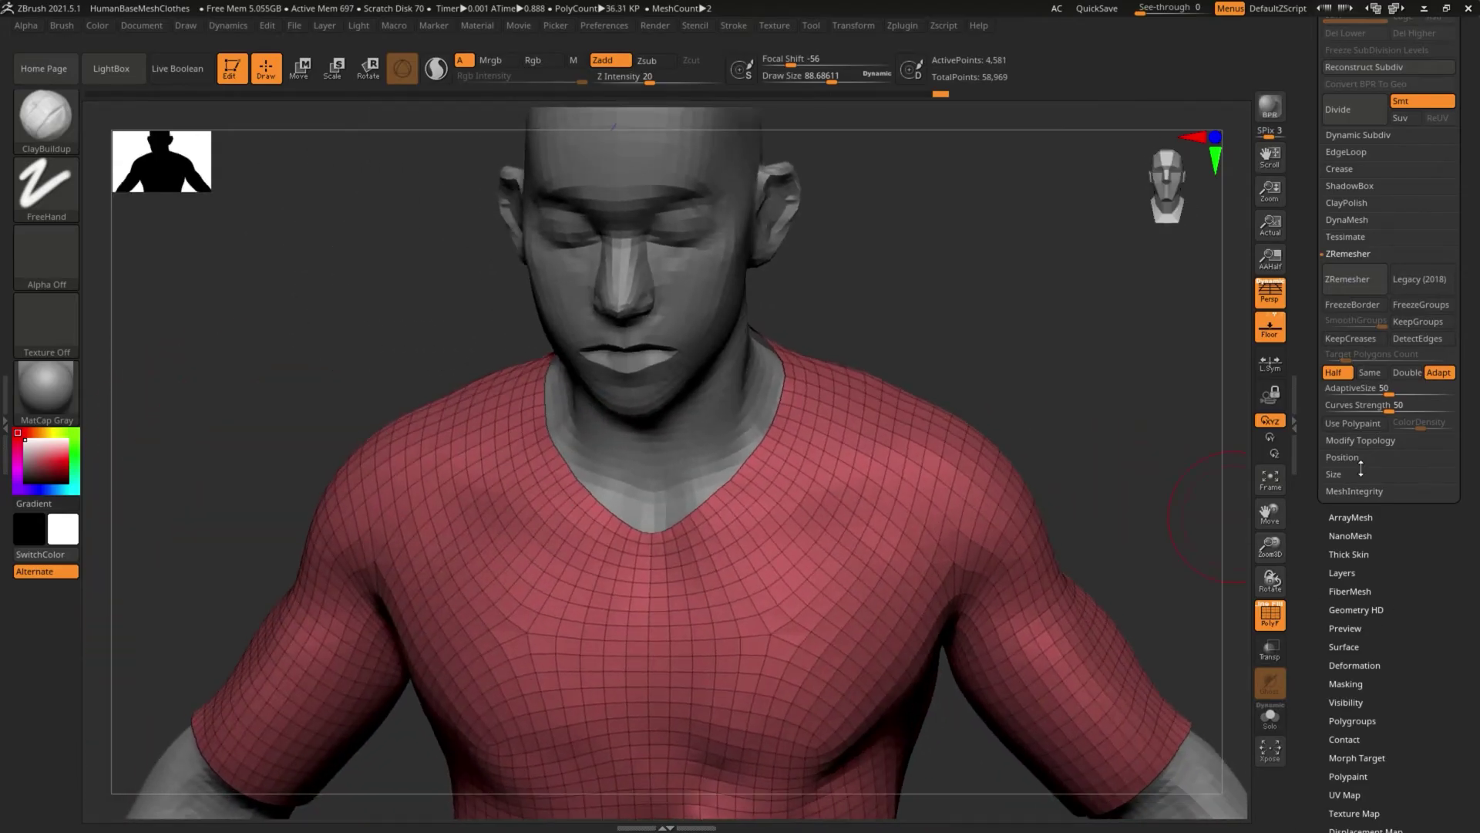
click(1303, 533)
scroll(1323, 472, down, 4)
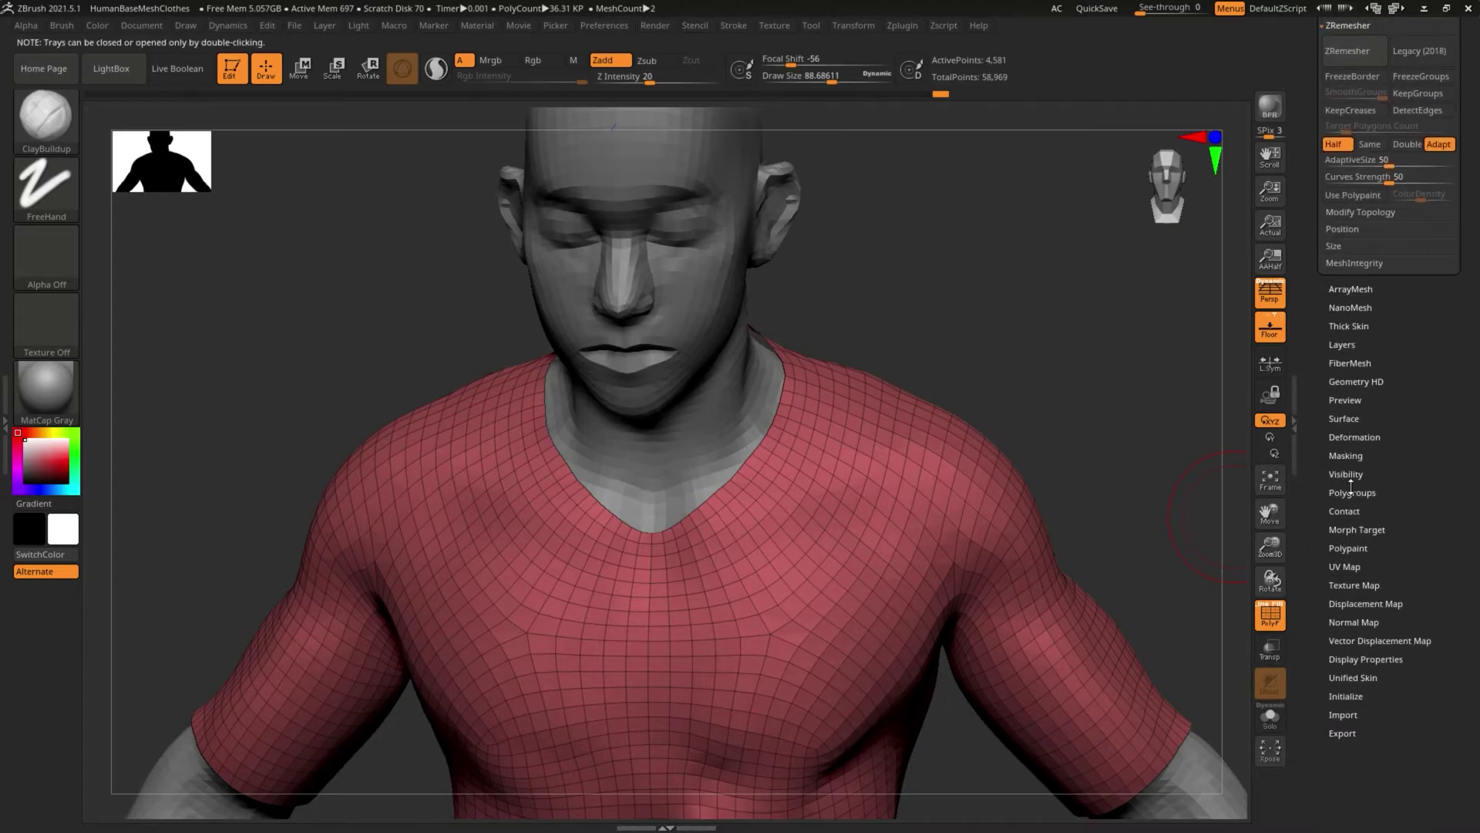
click(1346, 456)
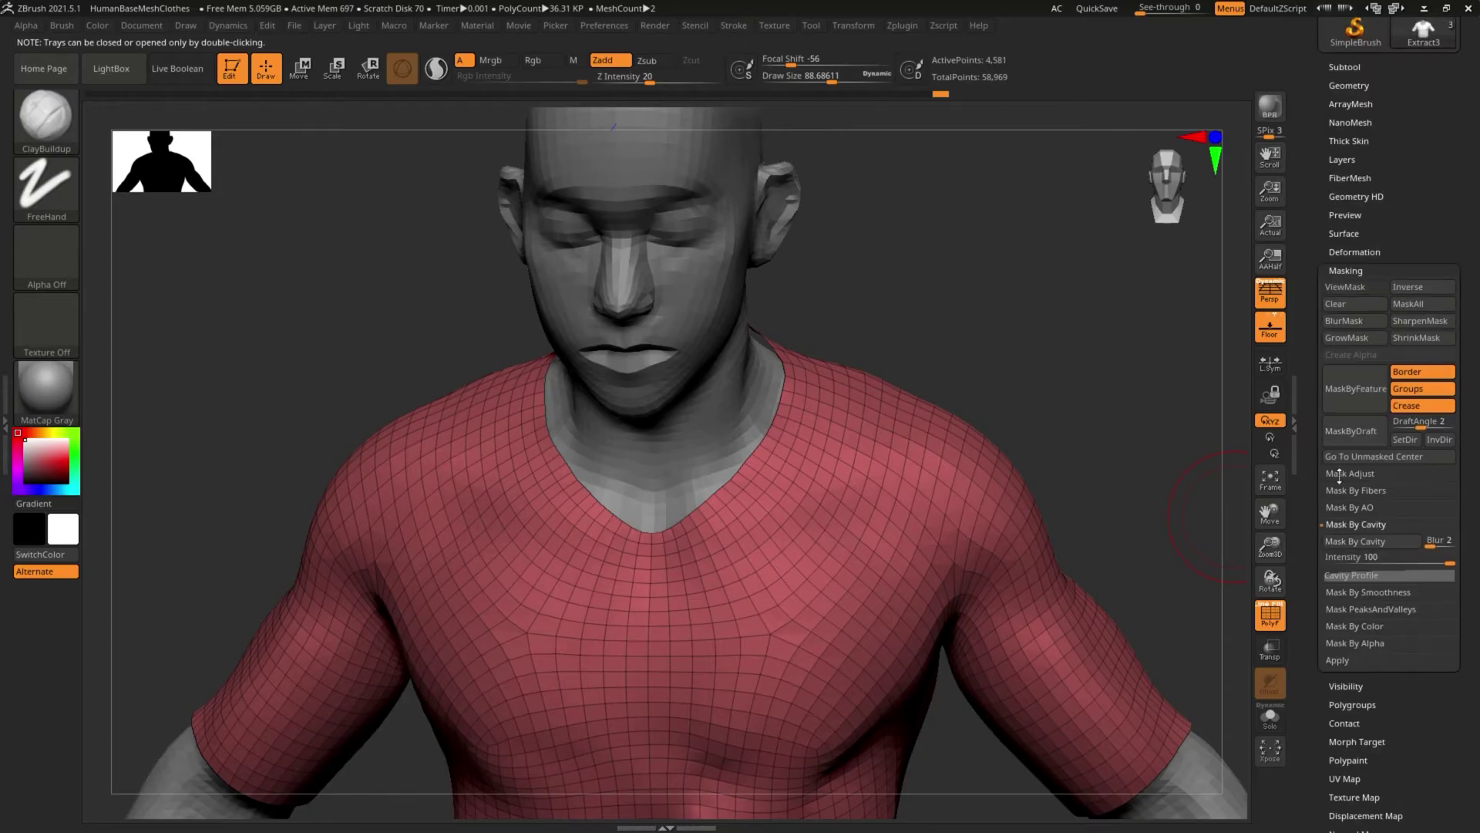
click(1357, 389)
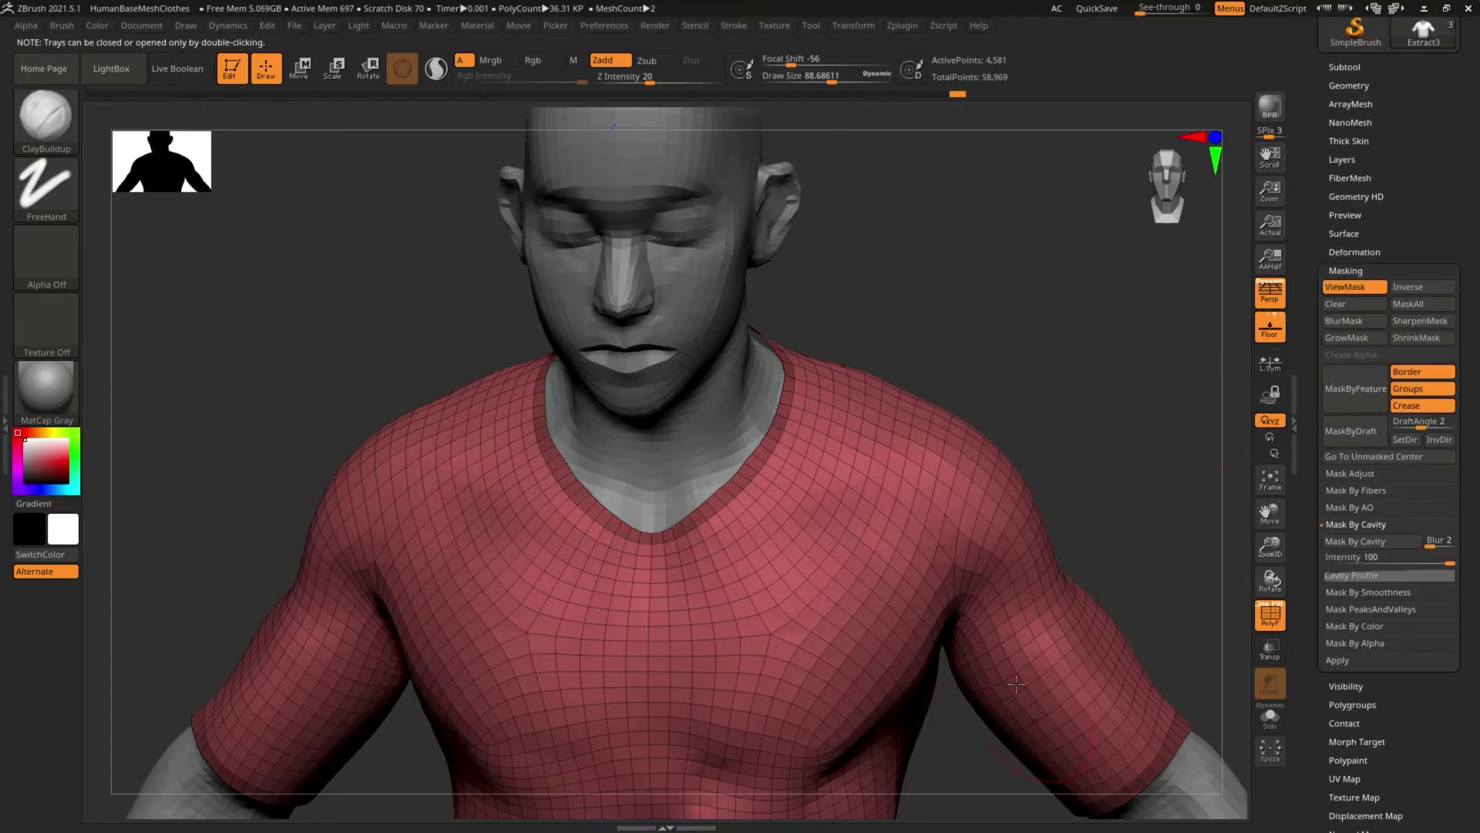
ctrl+click(1028, 365)
Step: Smooth the unmasked neckline, sleeve and waist borders with a slight Polish deformation
drag(1064, 314, 1045, 284)
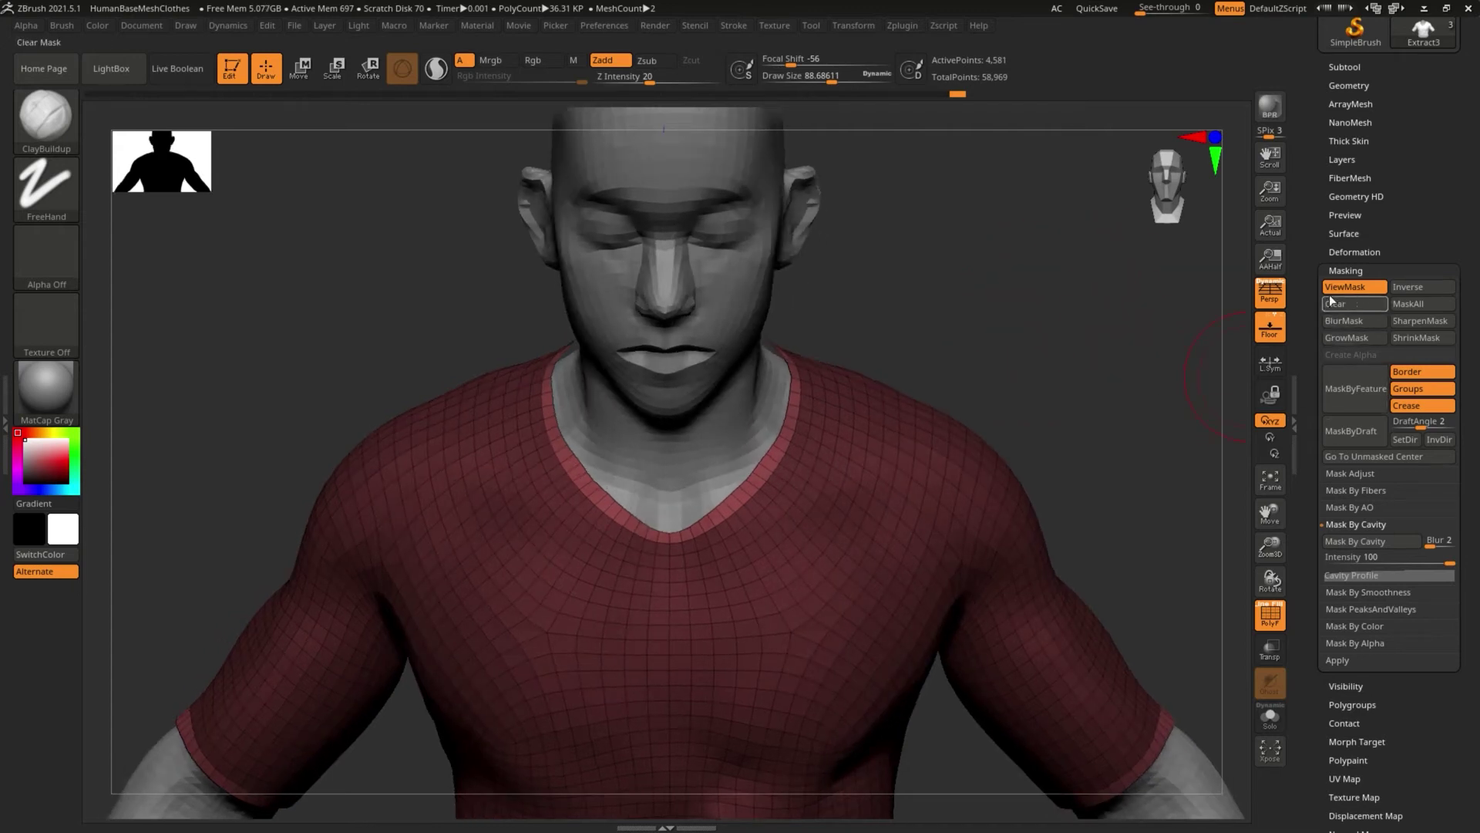
click(1349, 255)
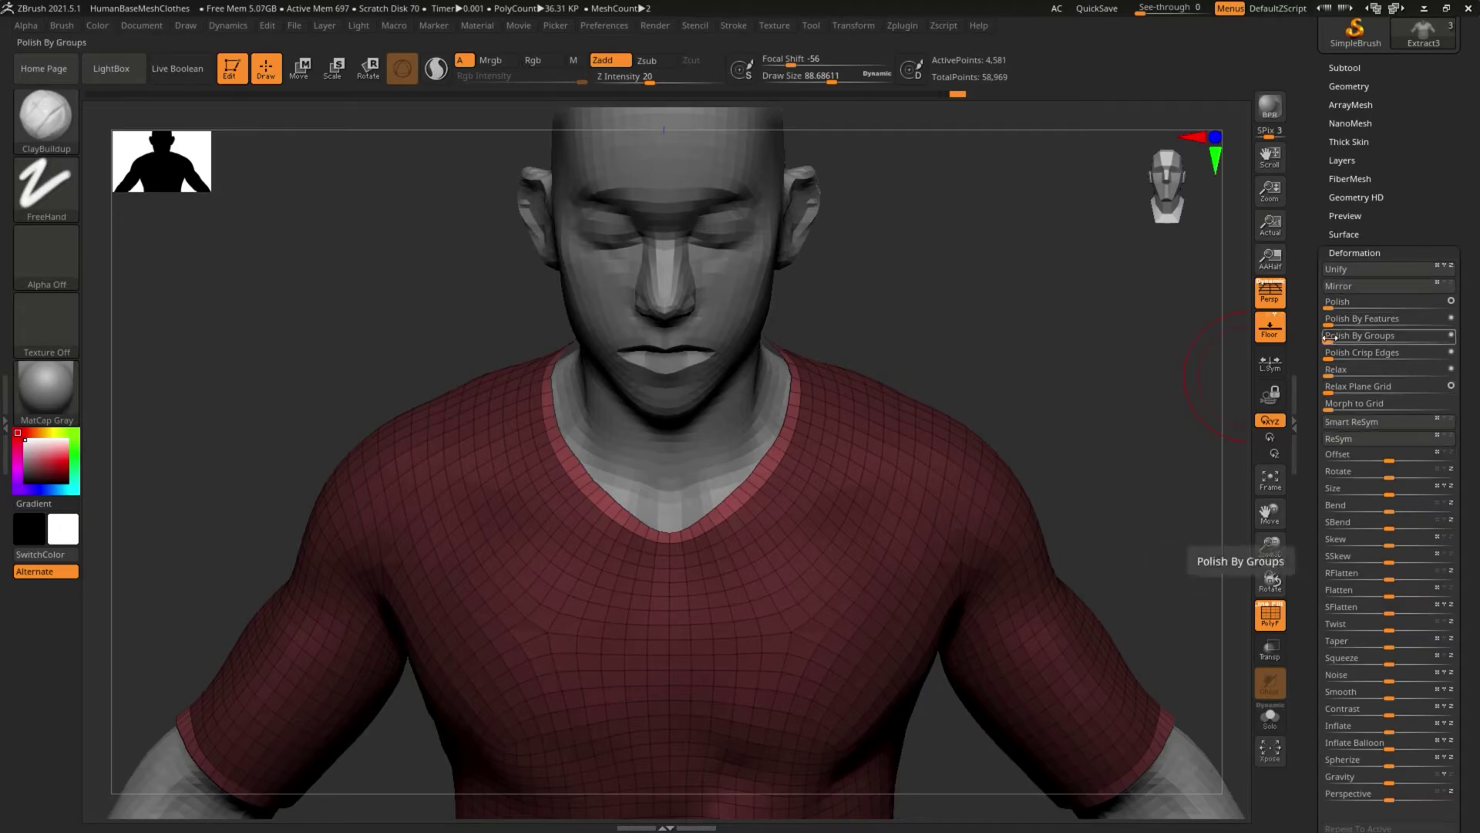
drag(1327, 302, 1330, 304)
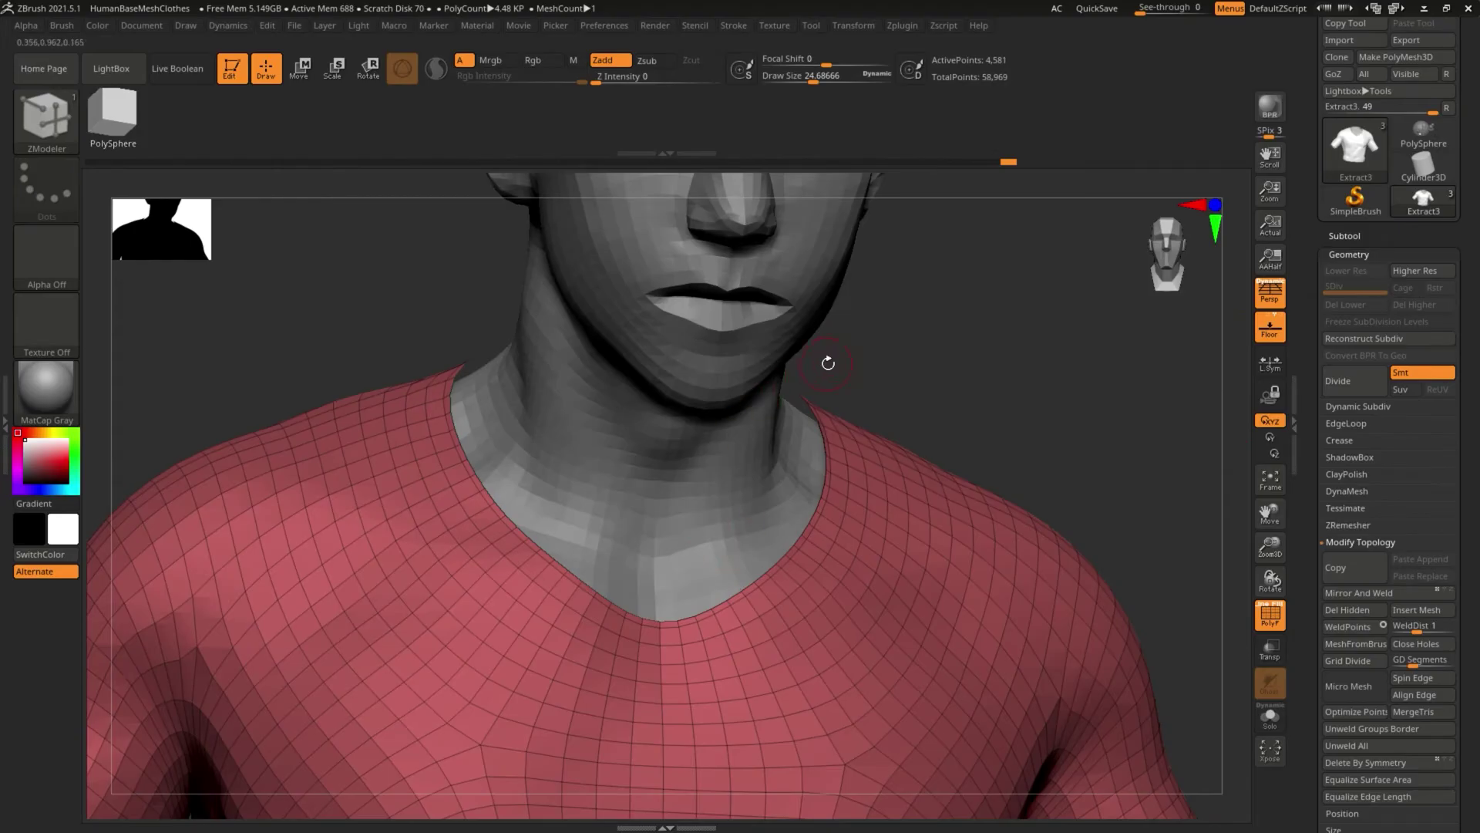
Step: Close the shirt's neckline opening with ZModeler's Close edge action set to Convex Hole
drag(827, 363, 799, 424)
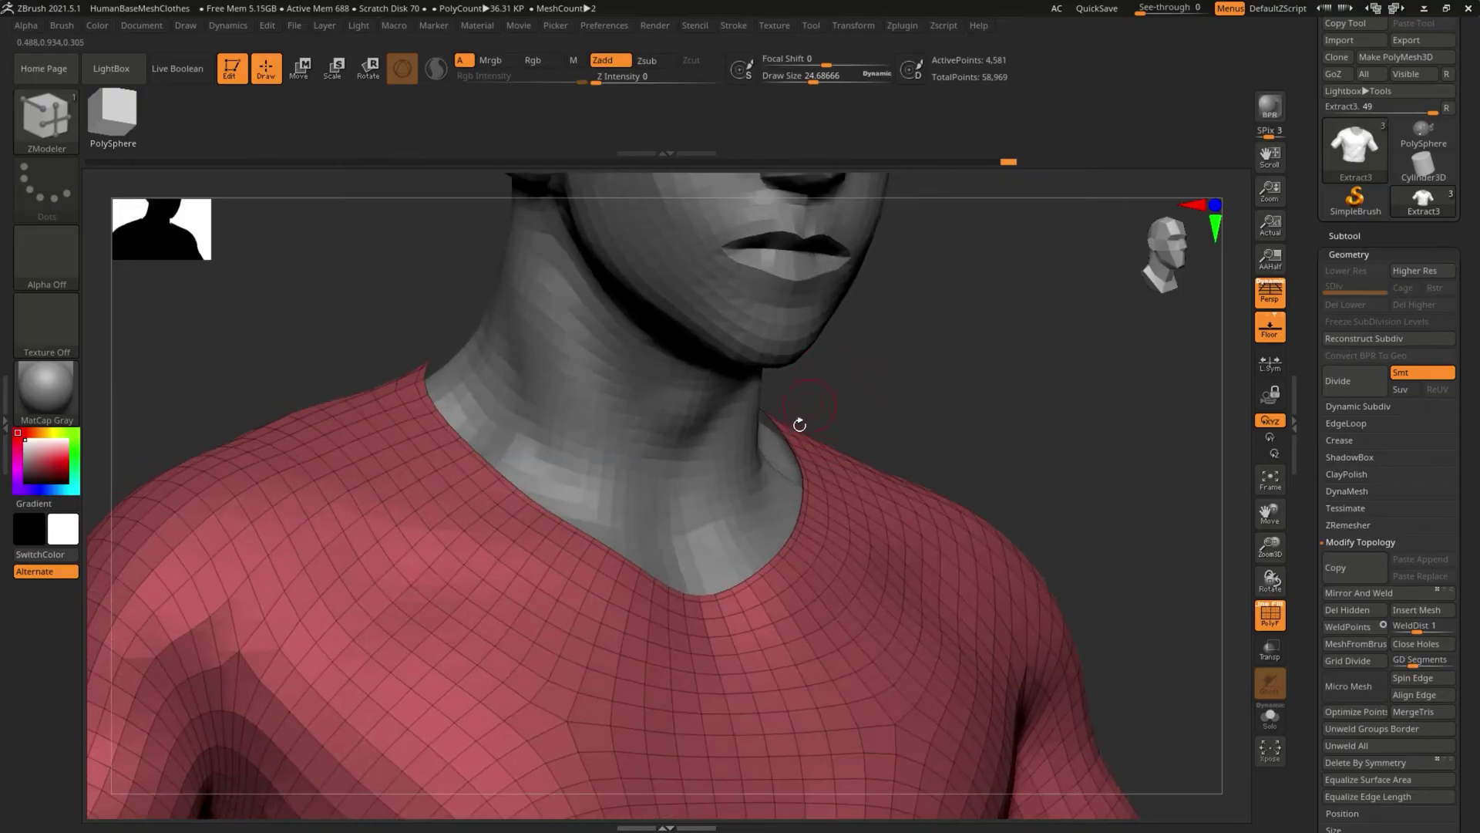
drag(831, 376, 849, 455)
mouse_move(856, 340)
mouse_down()
mouse_move(916, 333)
mouse_move(852, 377)
mouse_move(876, 357)
mouse_move(857, 315)
mouse_up()
drag(864, 377, 803, 383)
mouse_move(886, 339)
alt+mouse_down()
mouse_move(881, 364)
mouse_move(910, 343)
alt+mouse_up()
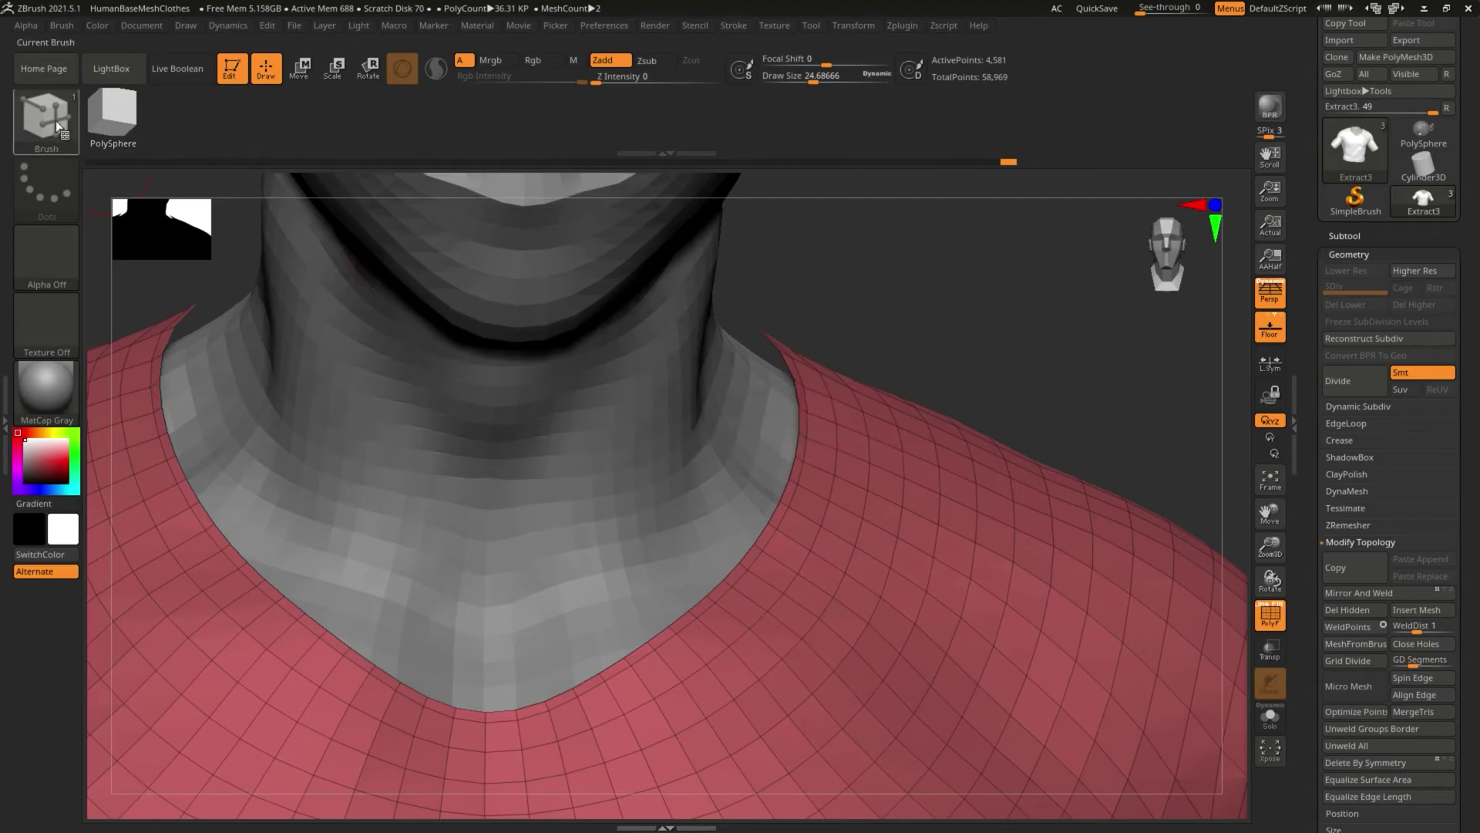
drag(856, 266, 835, 505)
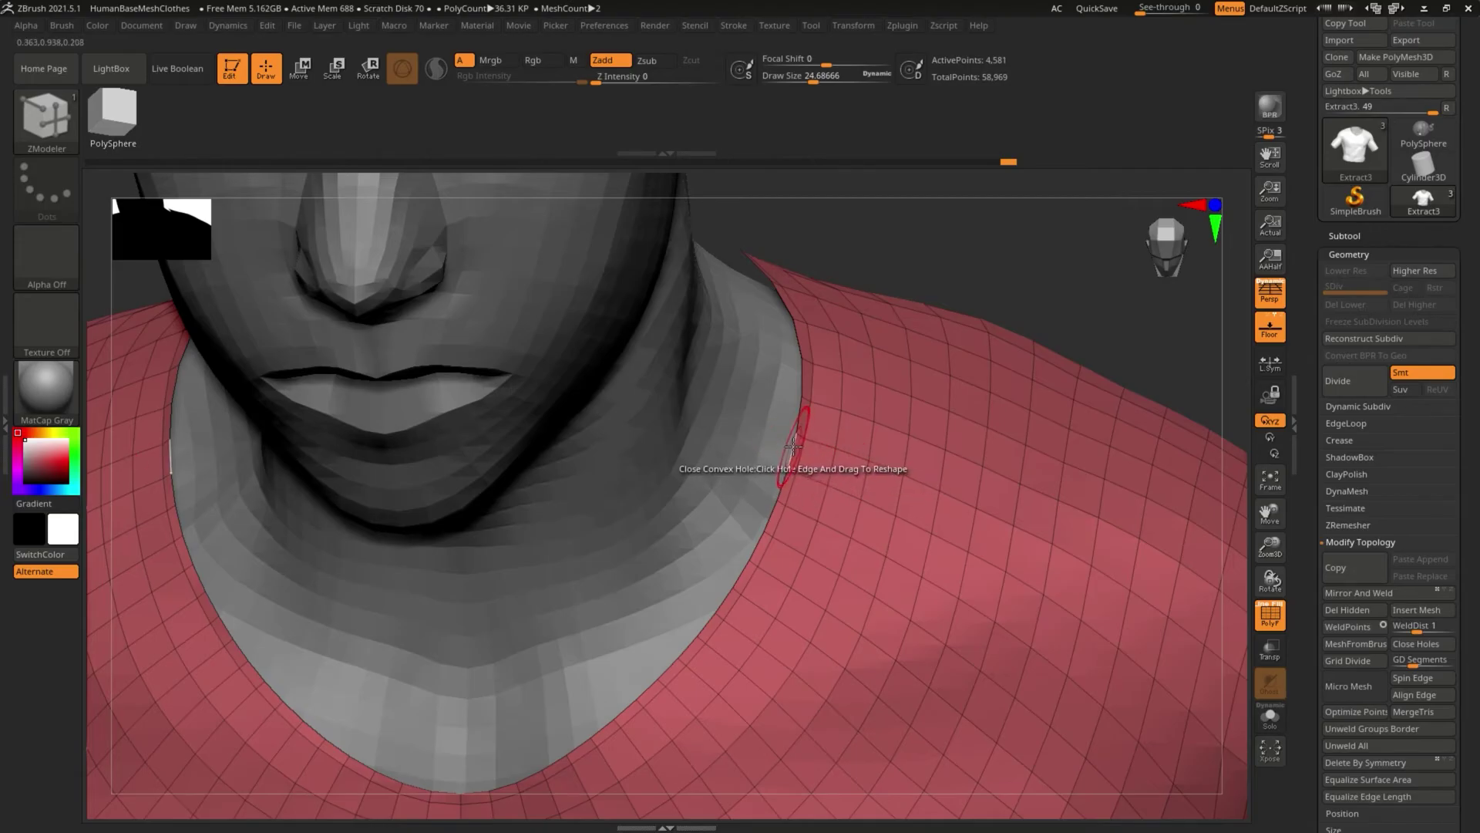
key(space)
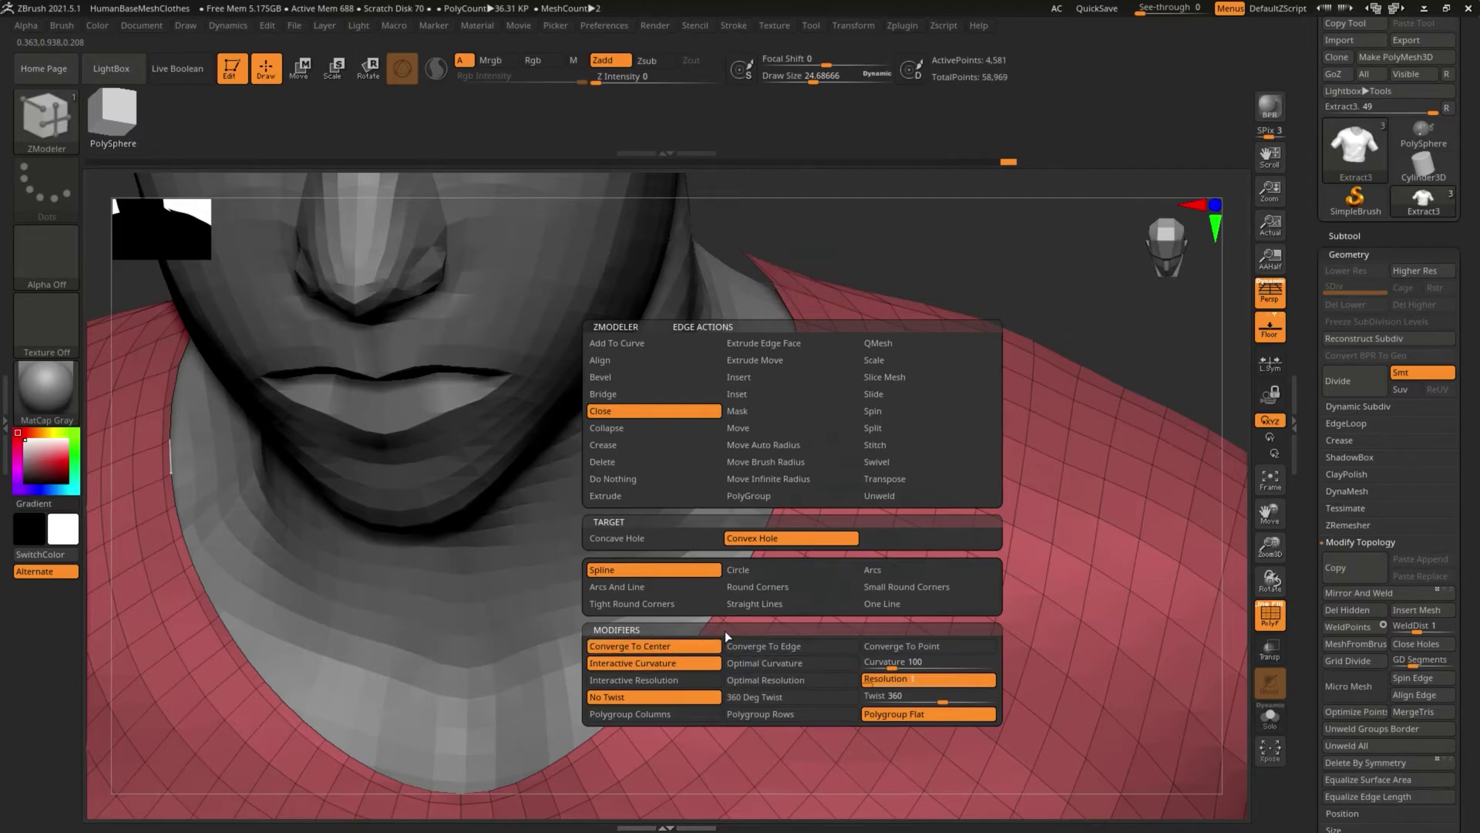
key(space)
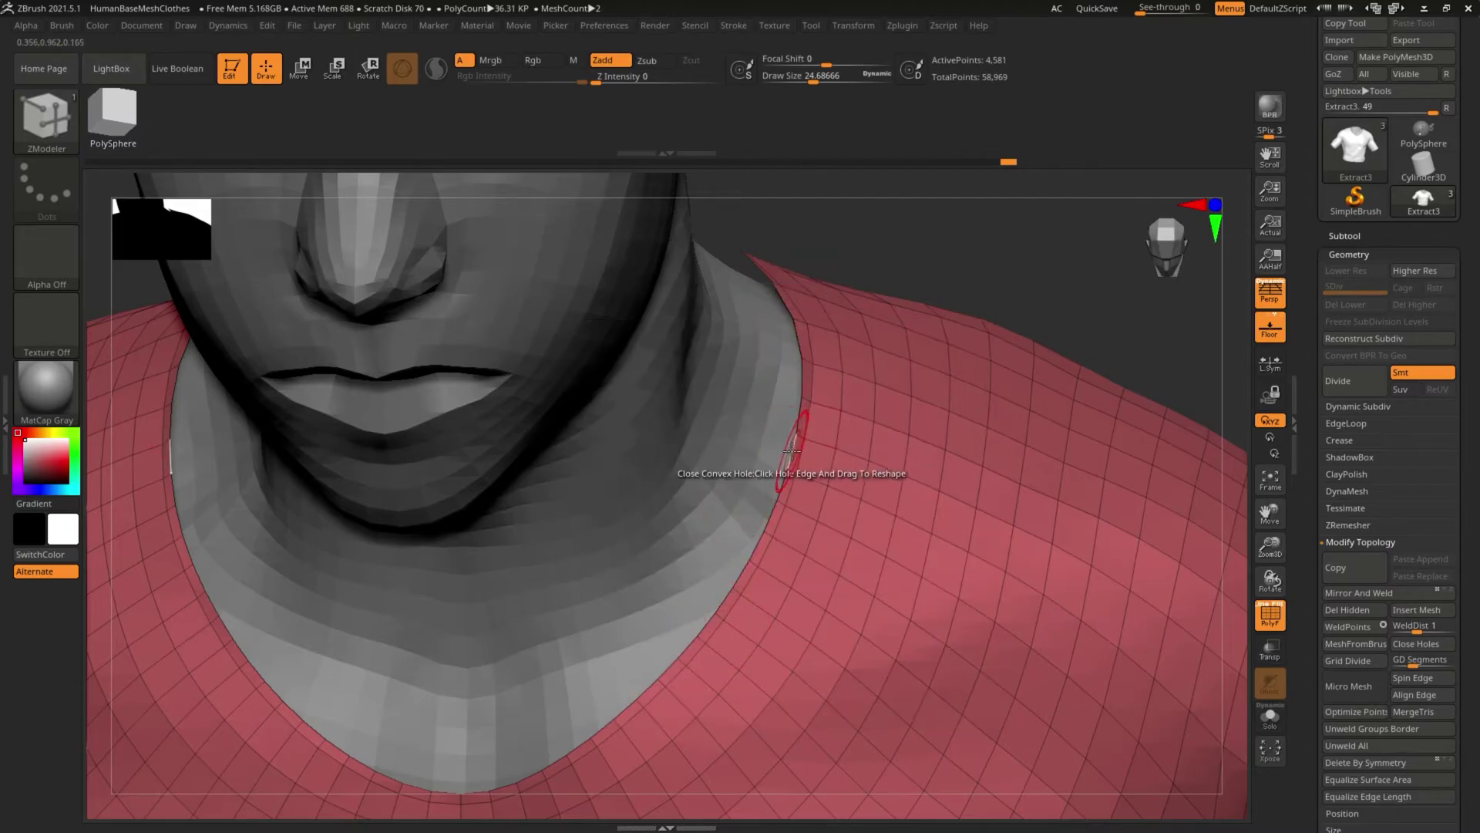
click(791, 451)
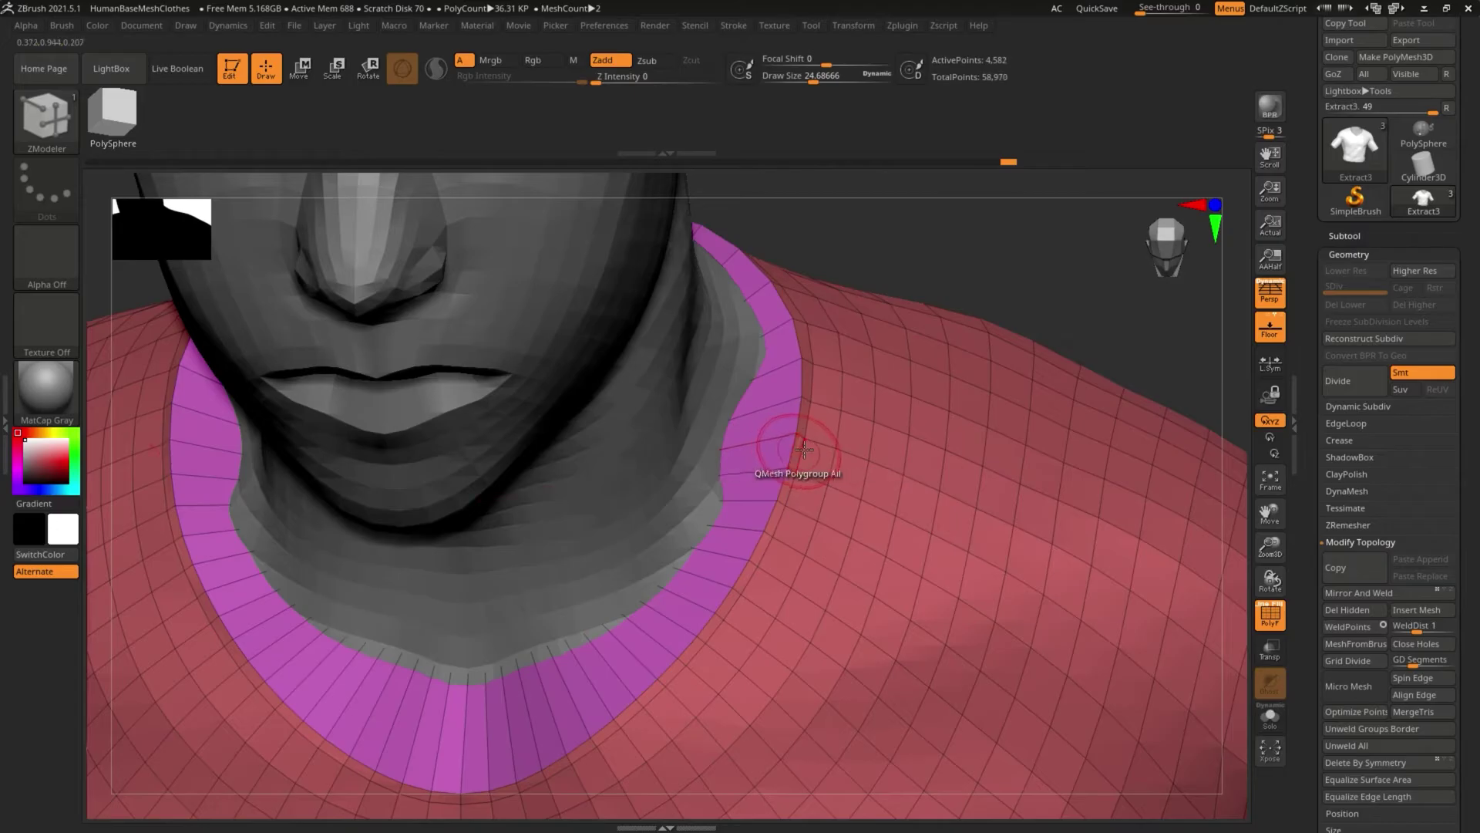
Step: Close the sleeve openings with the same ZModeler Convex Hole action
alt+drag(932, 270, 696, 246)
drag(995, 378, 994, 434)
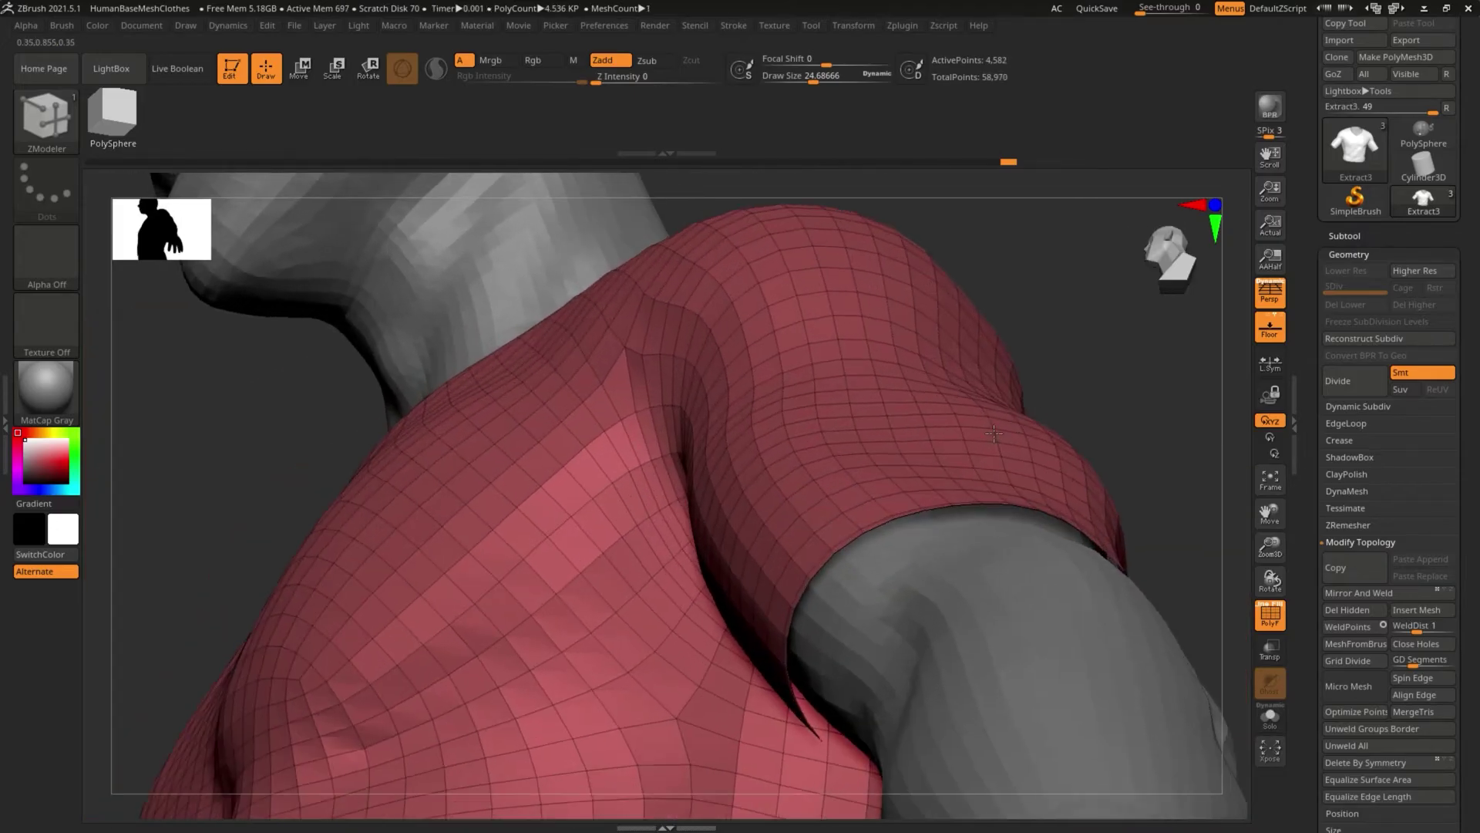
click(908, 517)
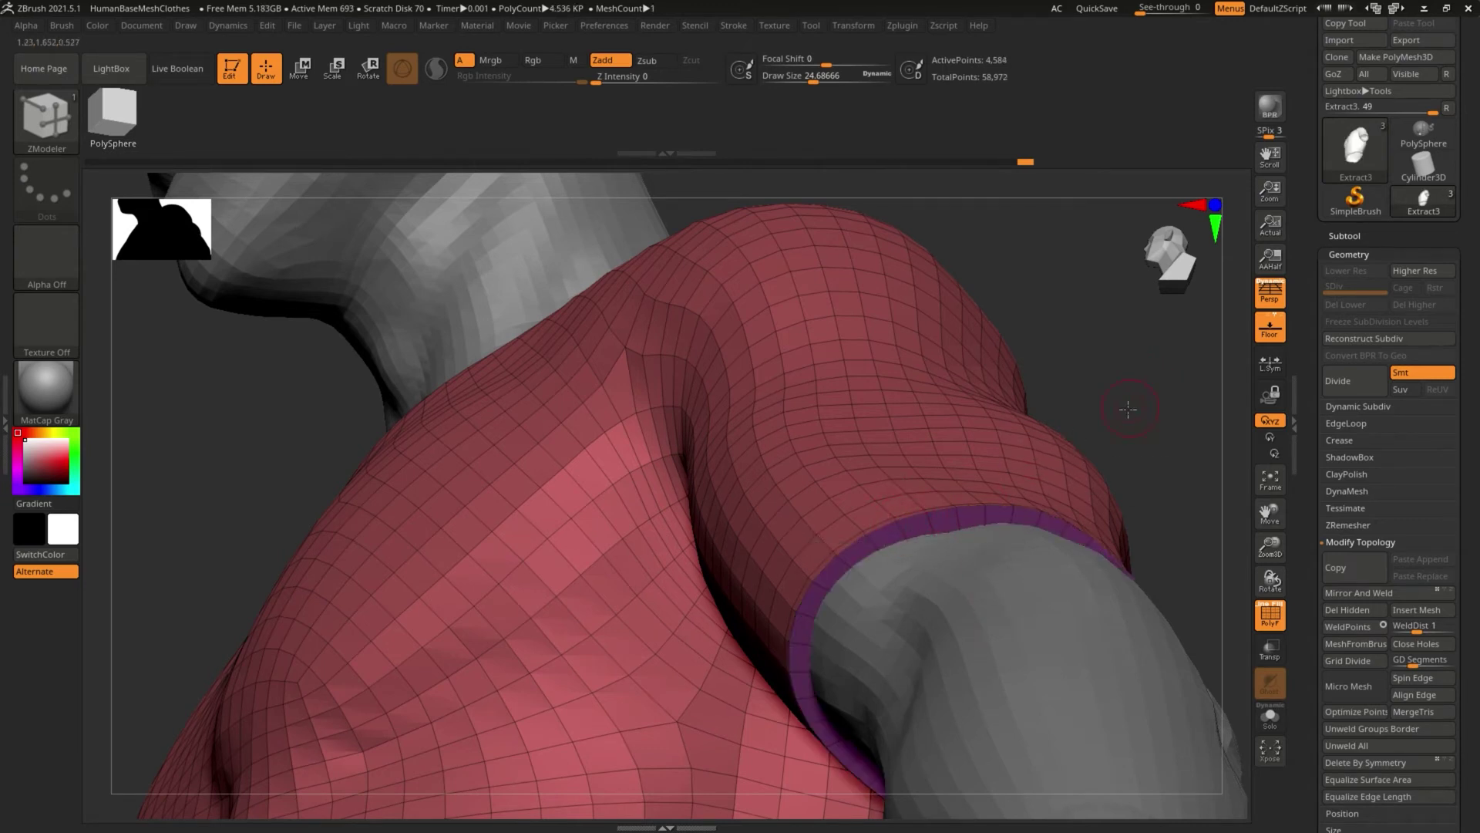
Step: Close the shirt's waist opening with the Convex Hole action, undoing any accidental QMesh on the shirt's surface
alt+drag(1124, 408, 960, 532)
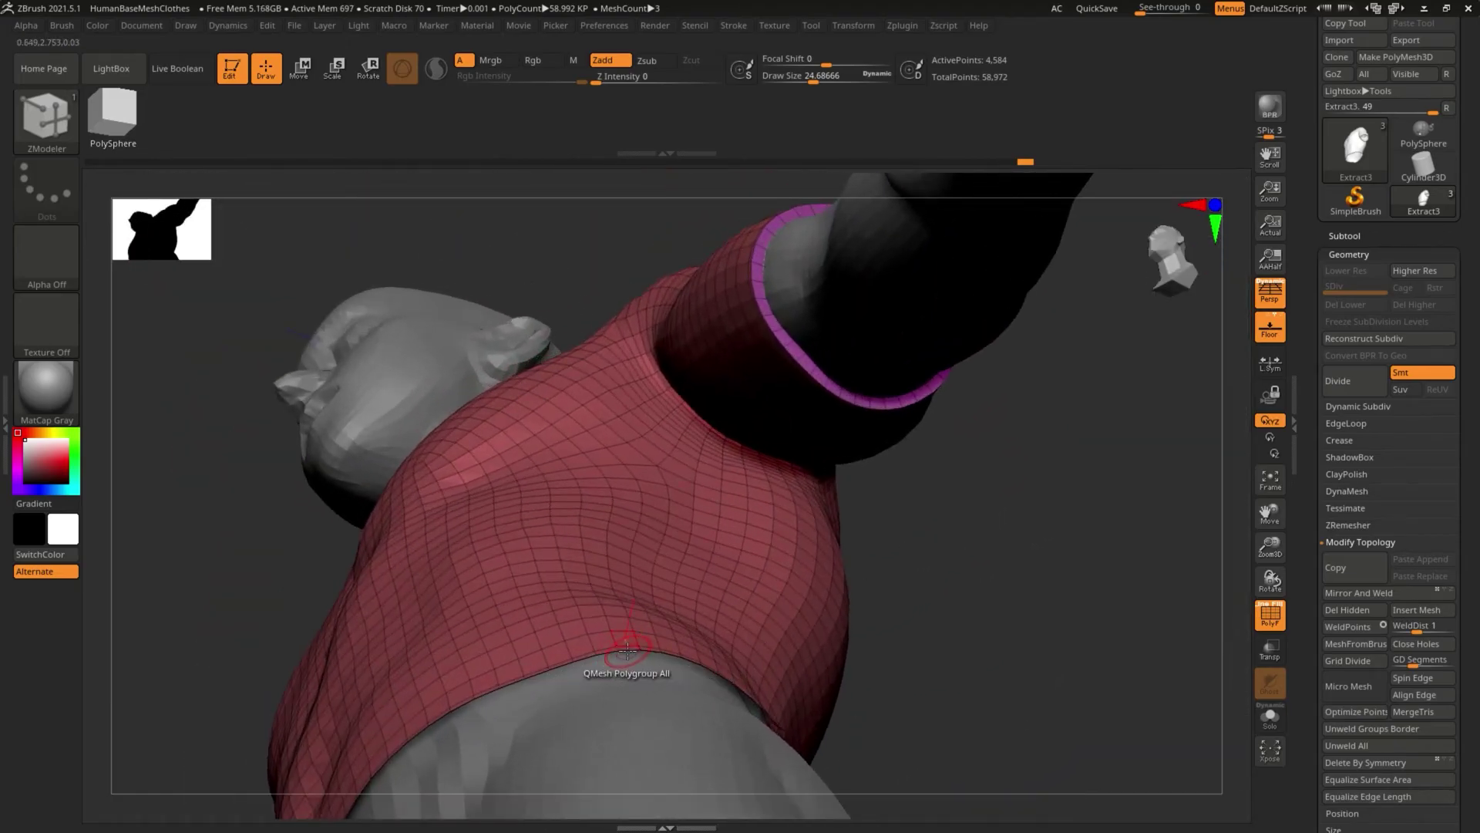
click(626, 649)
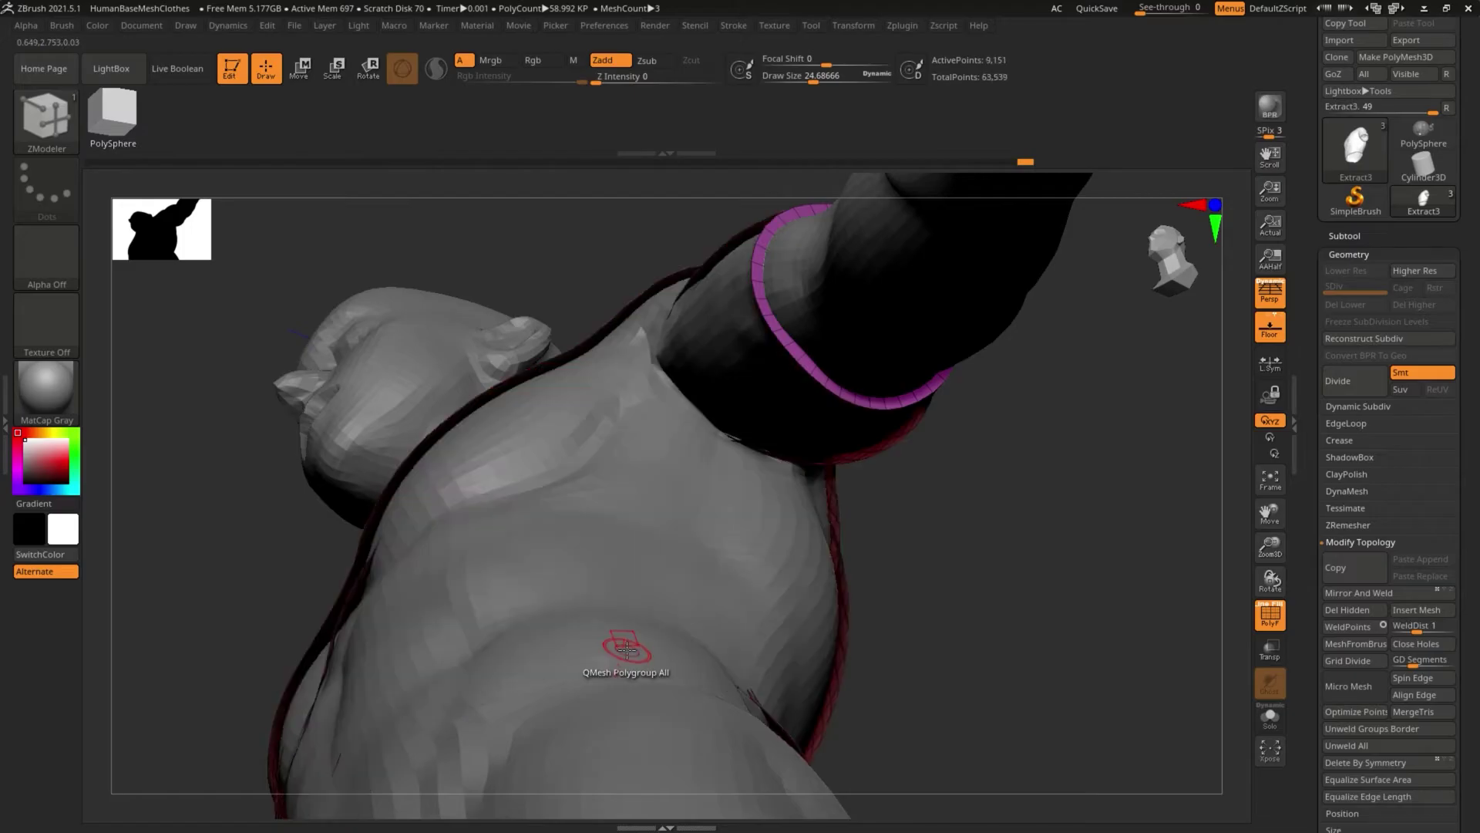
key(ctrl+z)
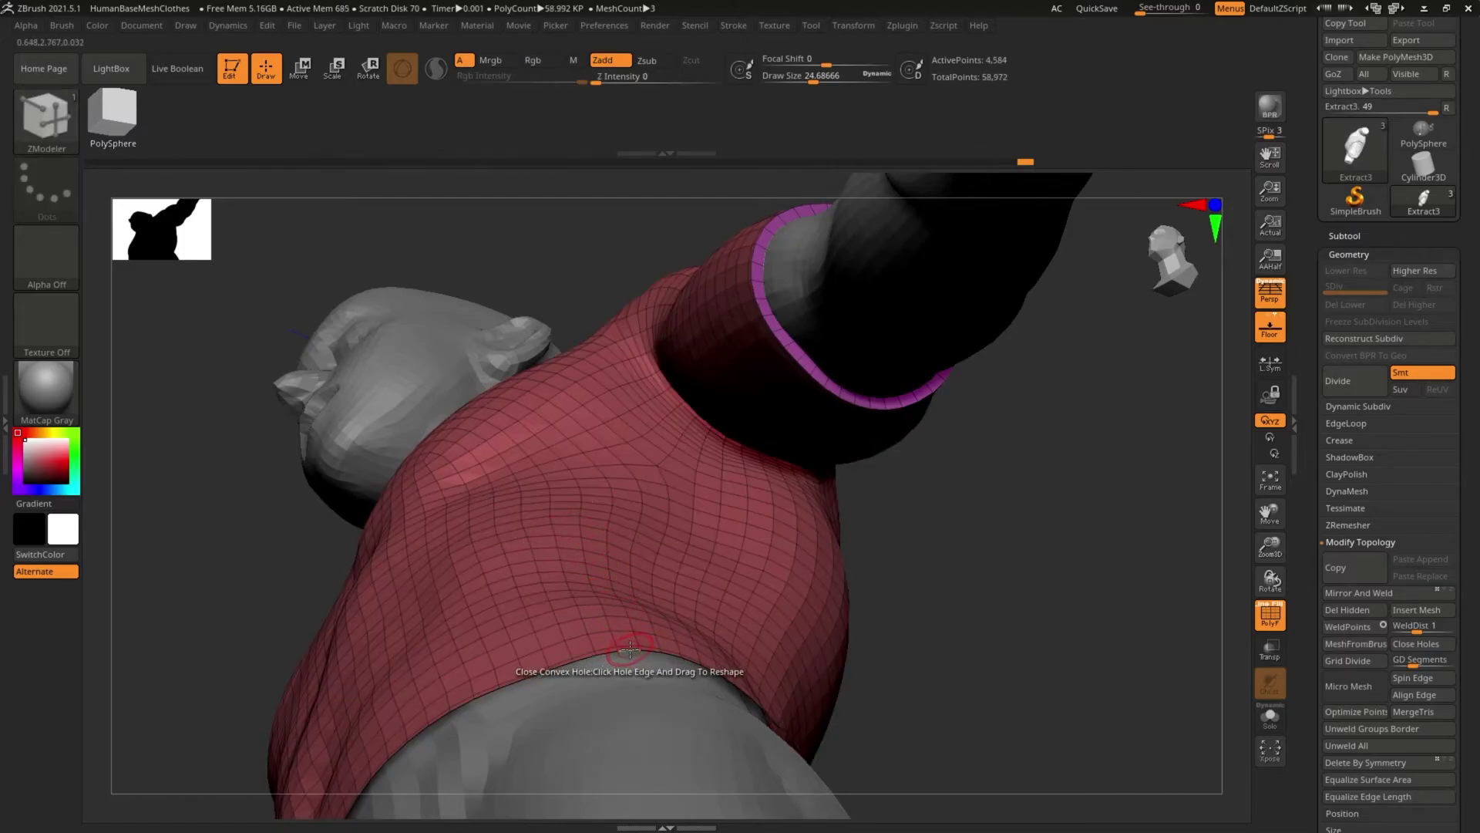
click(628, 653)
drag(871, 501, 644, 458)
mouse_move(918, 493)
mouse_down()
mouse_move(991, 535)
mouse_move(948, 463)
mouse_move(886, 463)
mouse_move(848, 424)
mouse_move(704, 419)
mouse_up()
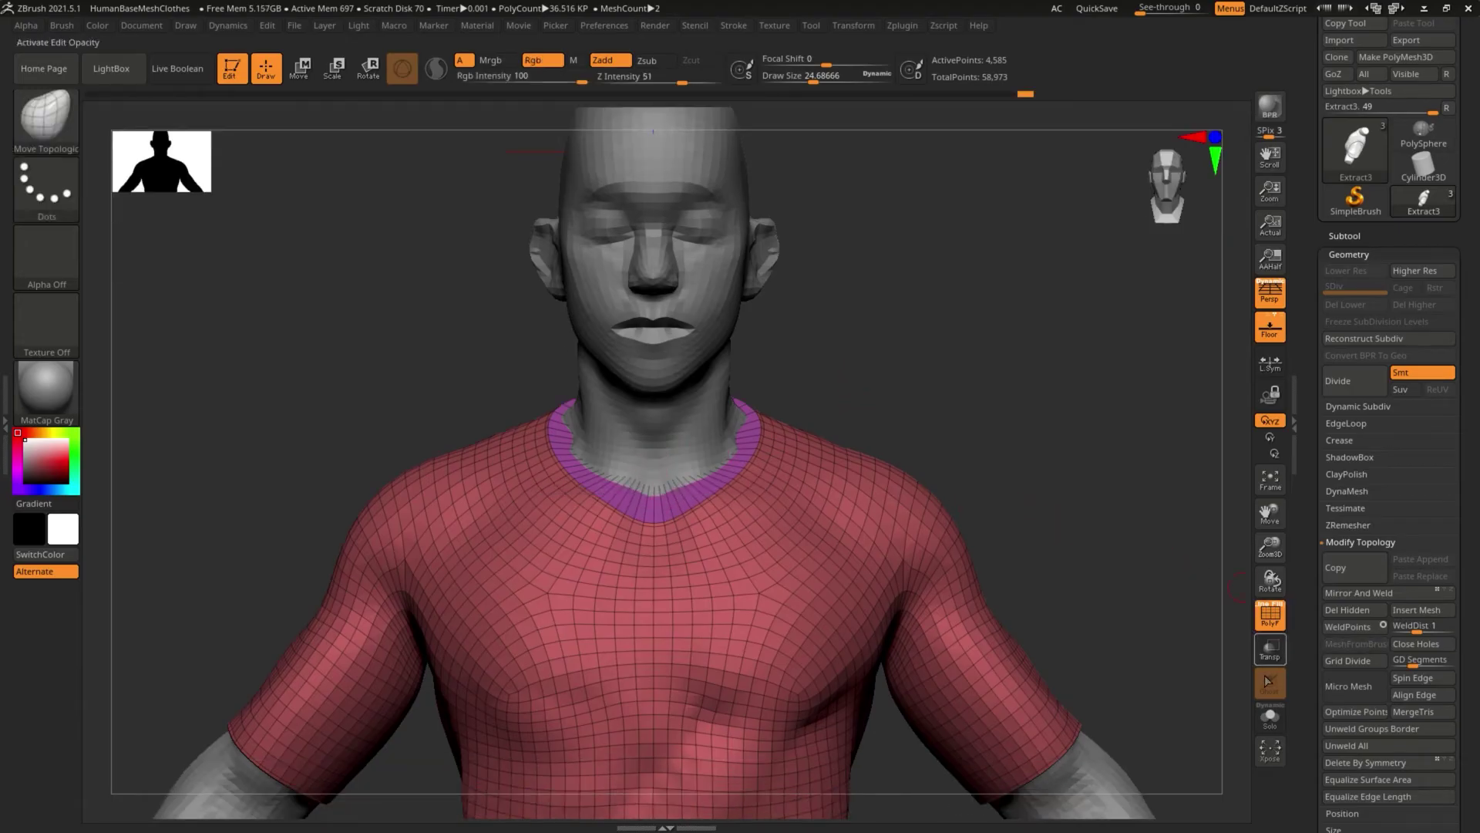
Step: Isolate the shirt and examine the closing surface at the neck from above, the side and the front
click(1270, 718)
drag(994, 416, 940, 452)
mouse_move(676, 305)
mouse_down()
mouse_move(710, 290)
mouse_move(611, 482)
mouse_move(657, 591)
mouse_up()
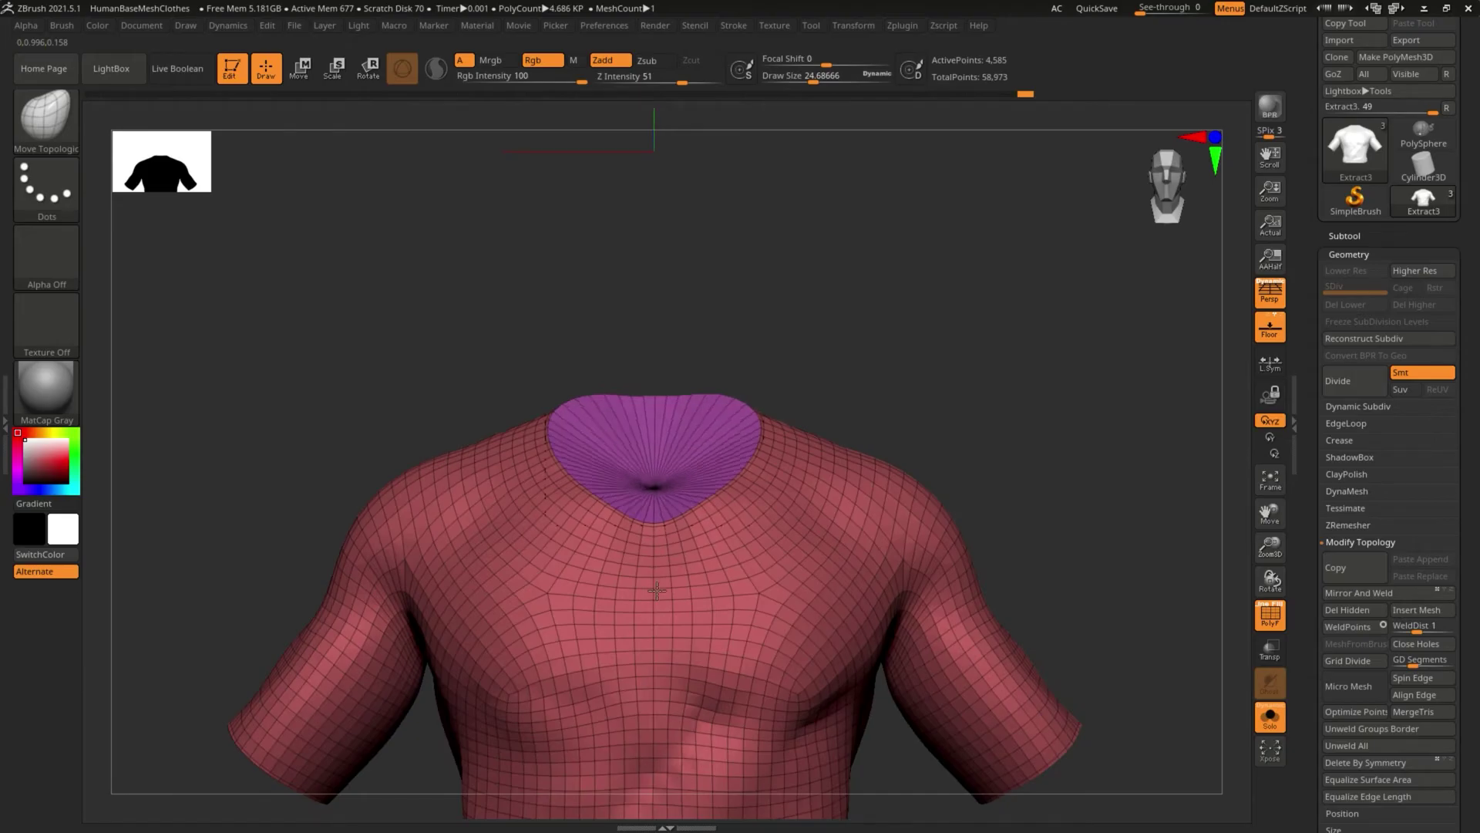
drag(717, 337, 666, 458)
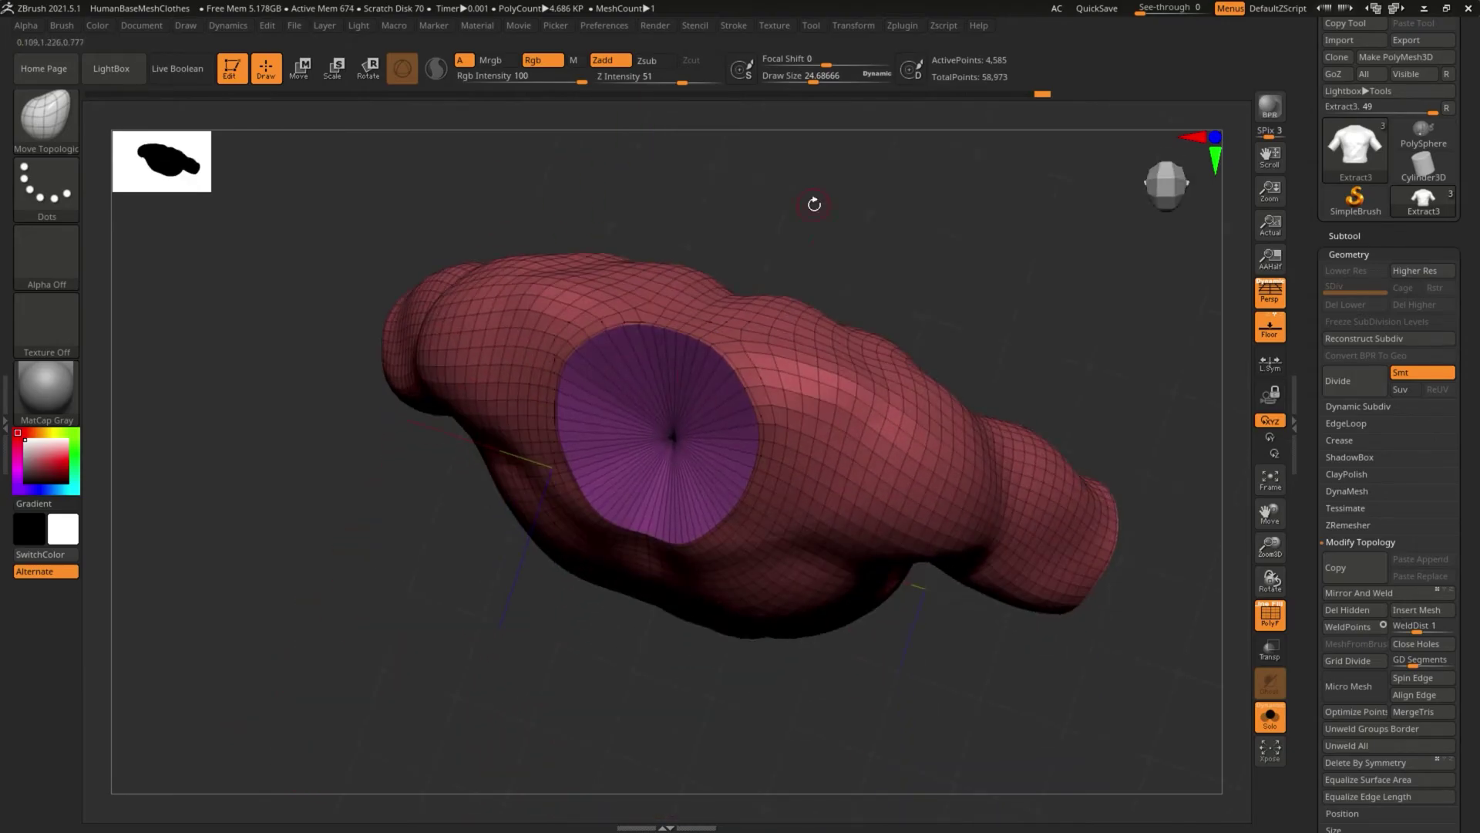
drag(814, 203, 696, 367)
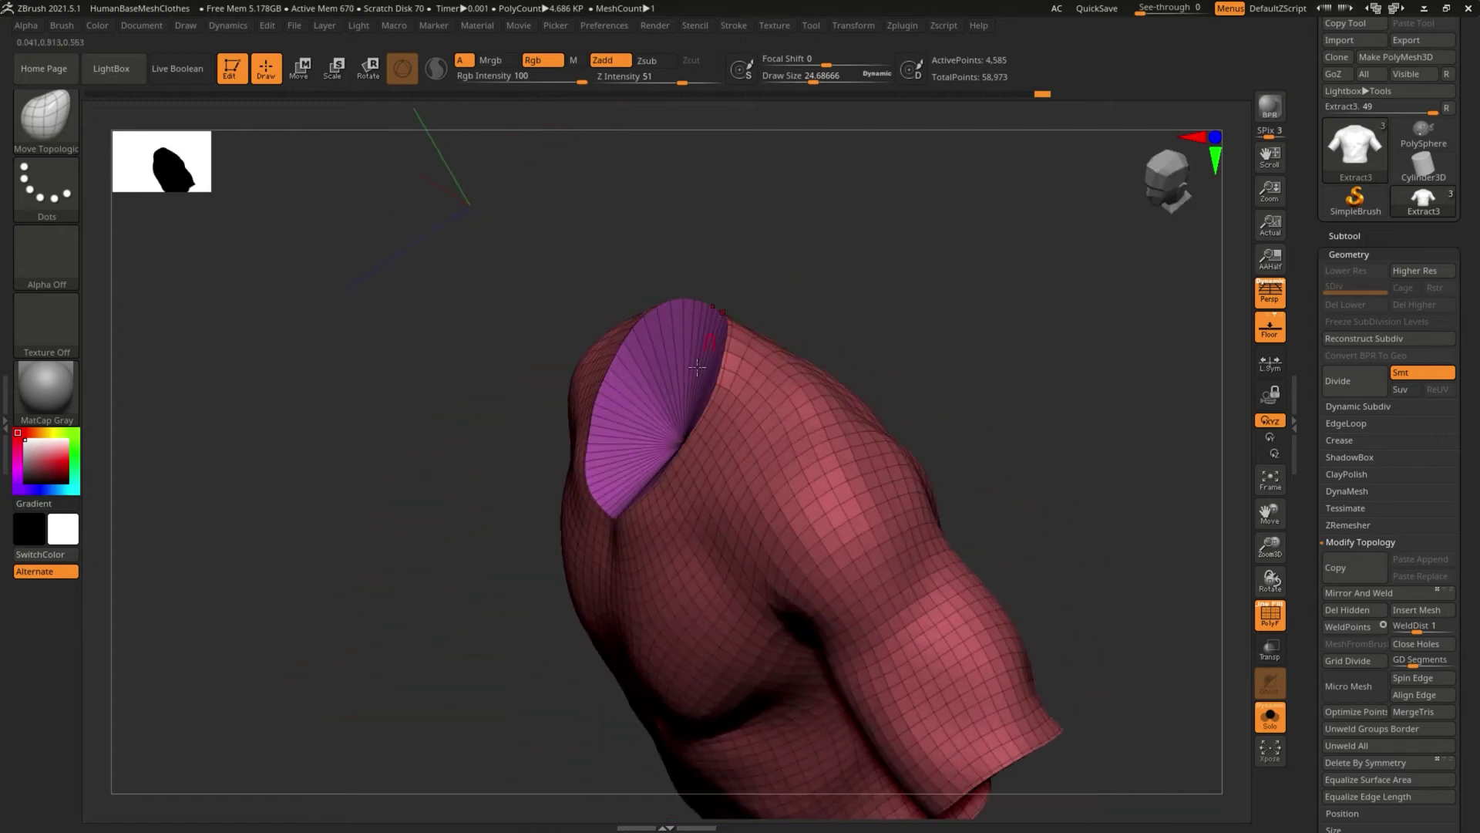
drag(393, 471, 499, 413)
drag(1153, 760, 1138, 773)
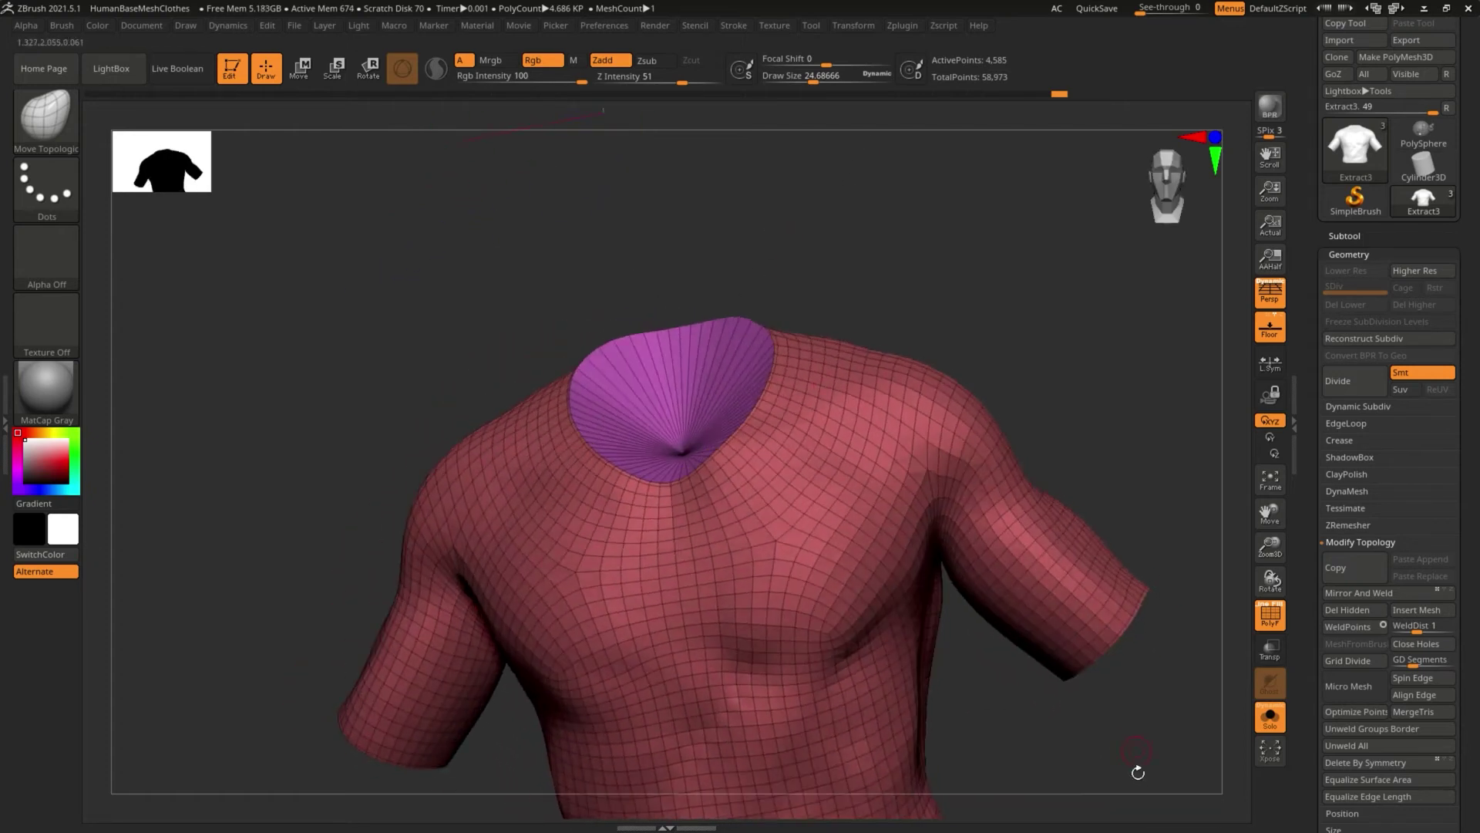
Step: Show the body together with the shirt again and examine how the collar surface meets the neck
click(1270, 718)
drag(1034, 340, 580, 468)
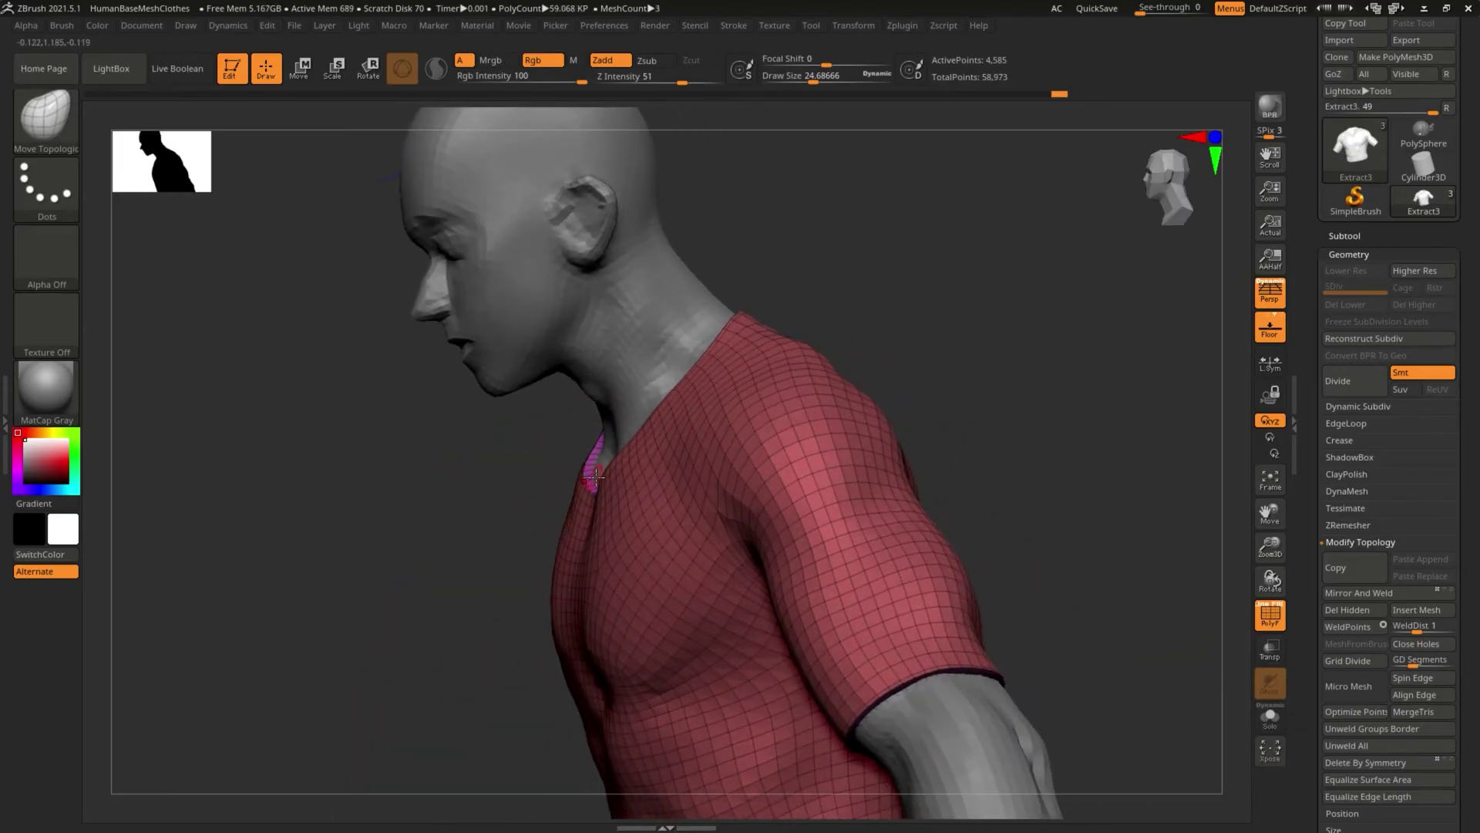
drag(490, 473, 910, 401)
drag(926, 312, 885, 386)
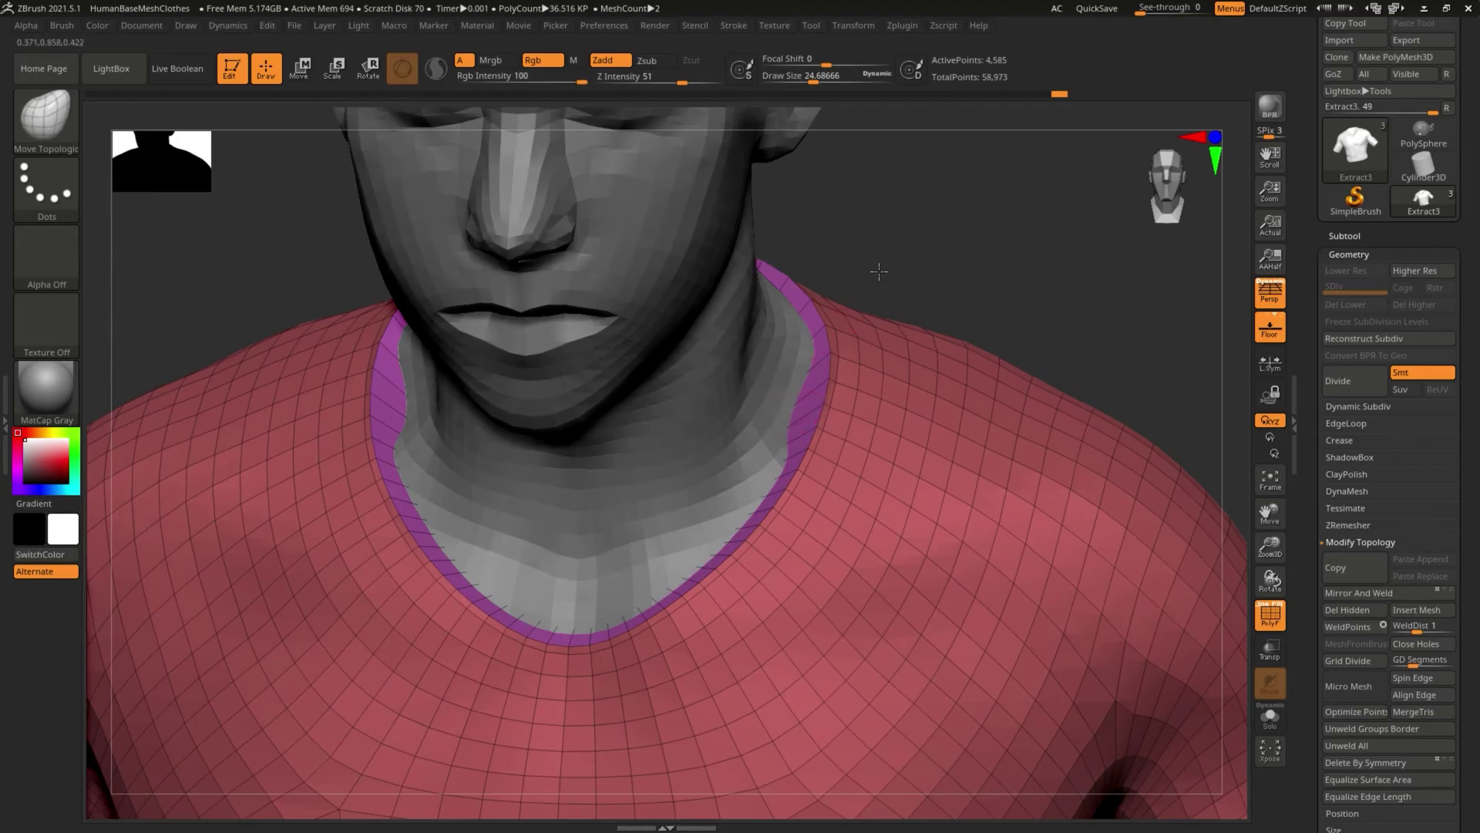
mouse_move(879, 272)
mouse_down()
mouse_move(893, 238)
mouse_move(791, 461)
mouse_up()
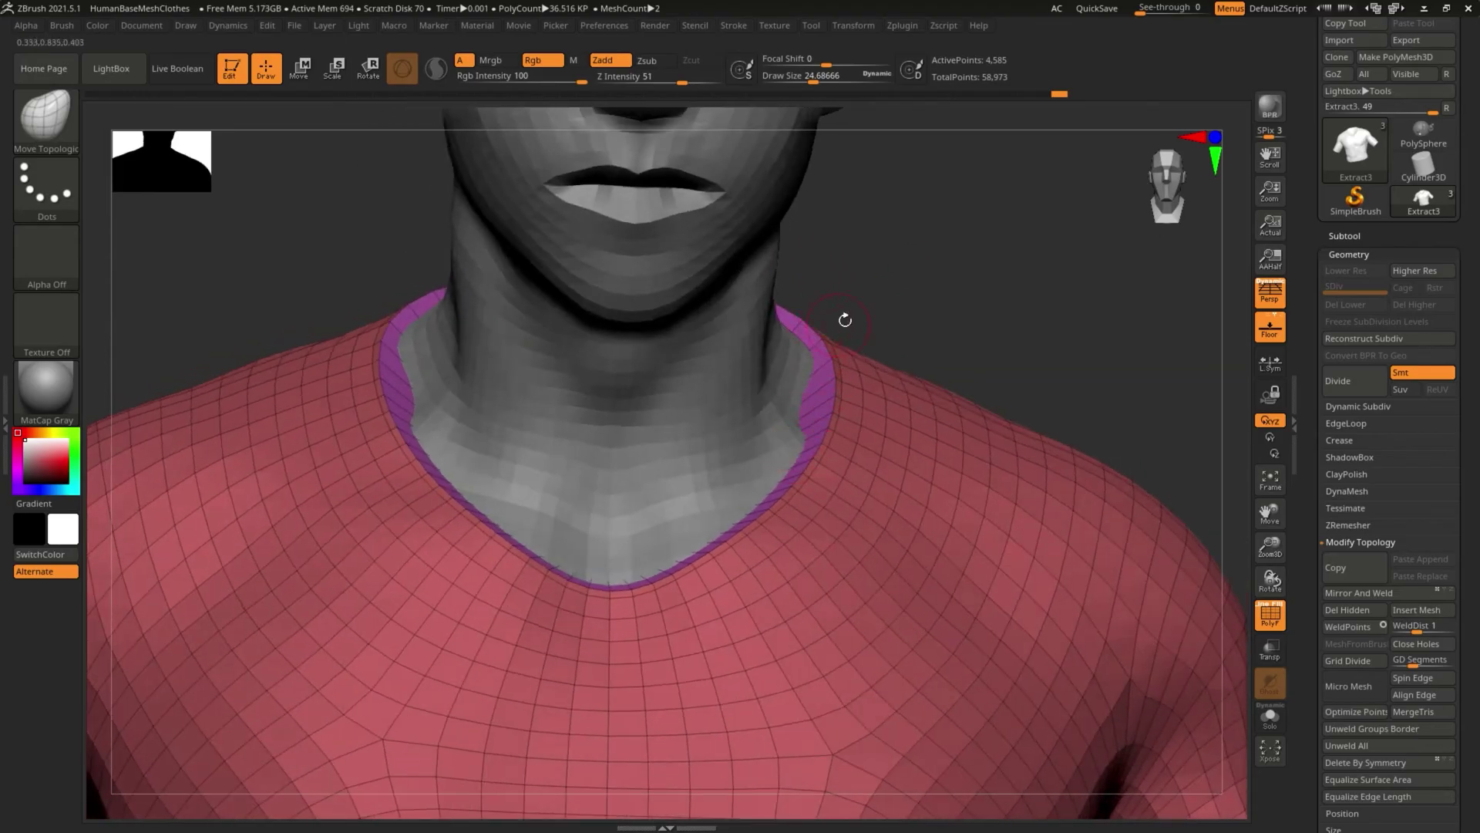
mouse_move(845, 320)
mouse_down()
mouse_move(870, 274)
mouse_move(812, 391)
mouse_up()
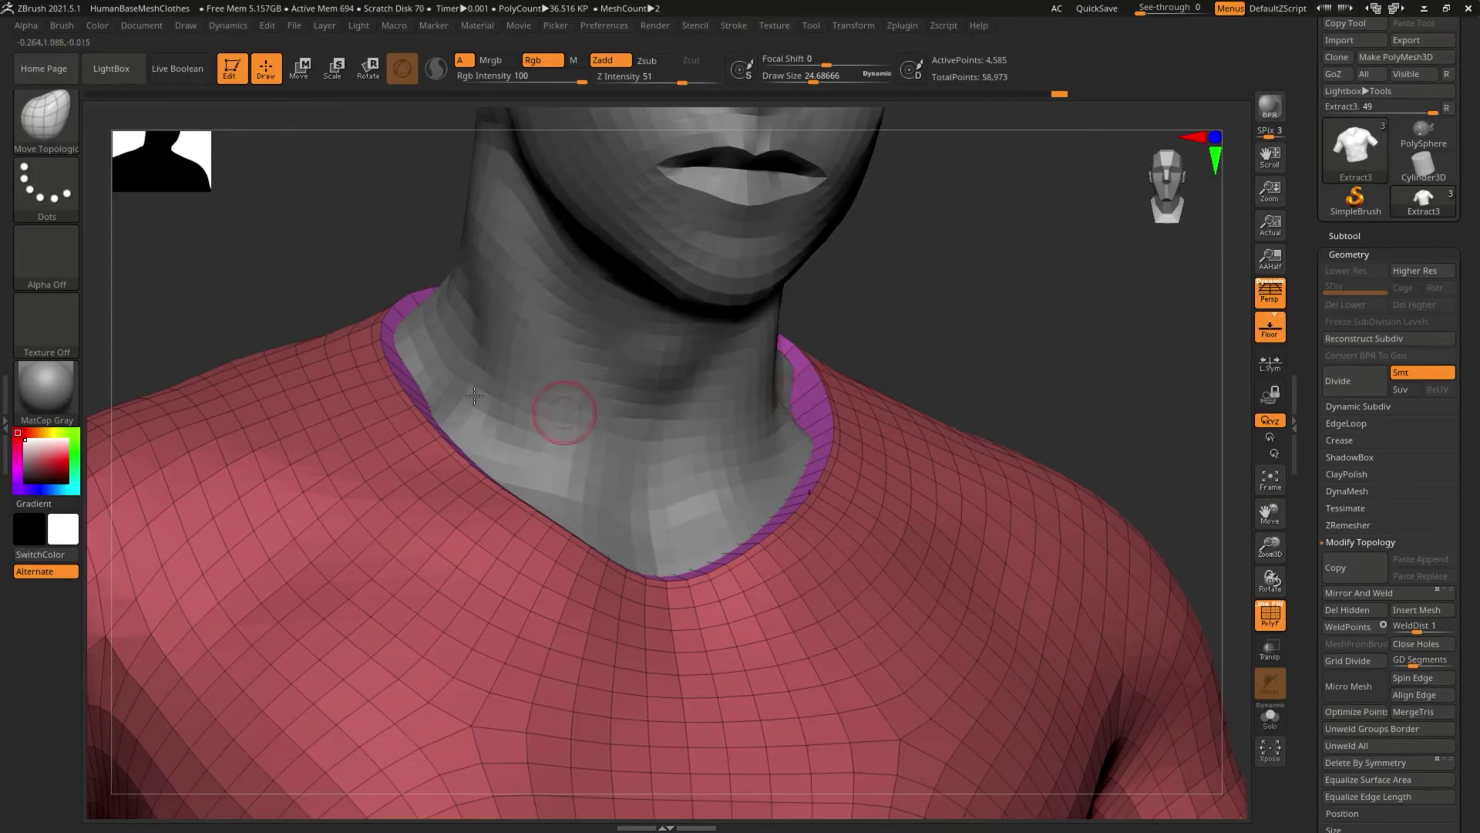
Step: Inset the closing surfaces at the shirt's openings with ZModeler's Inset Polygroup All, leaving a thin rim at the neck
click(58, 123)
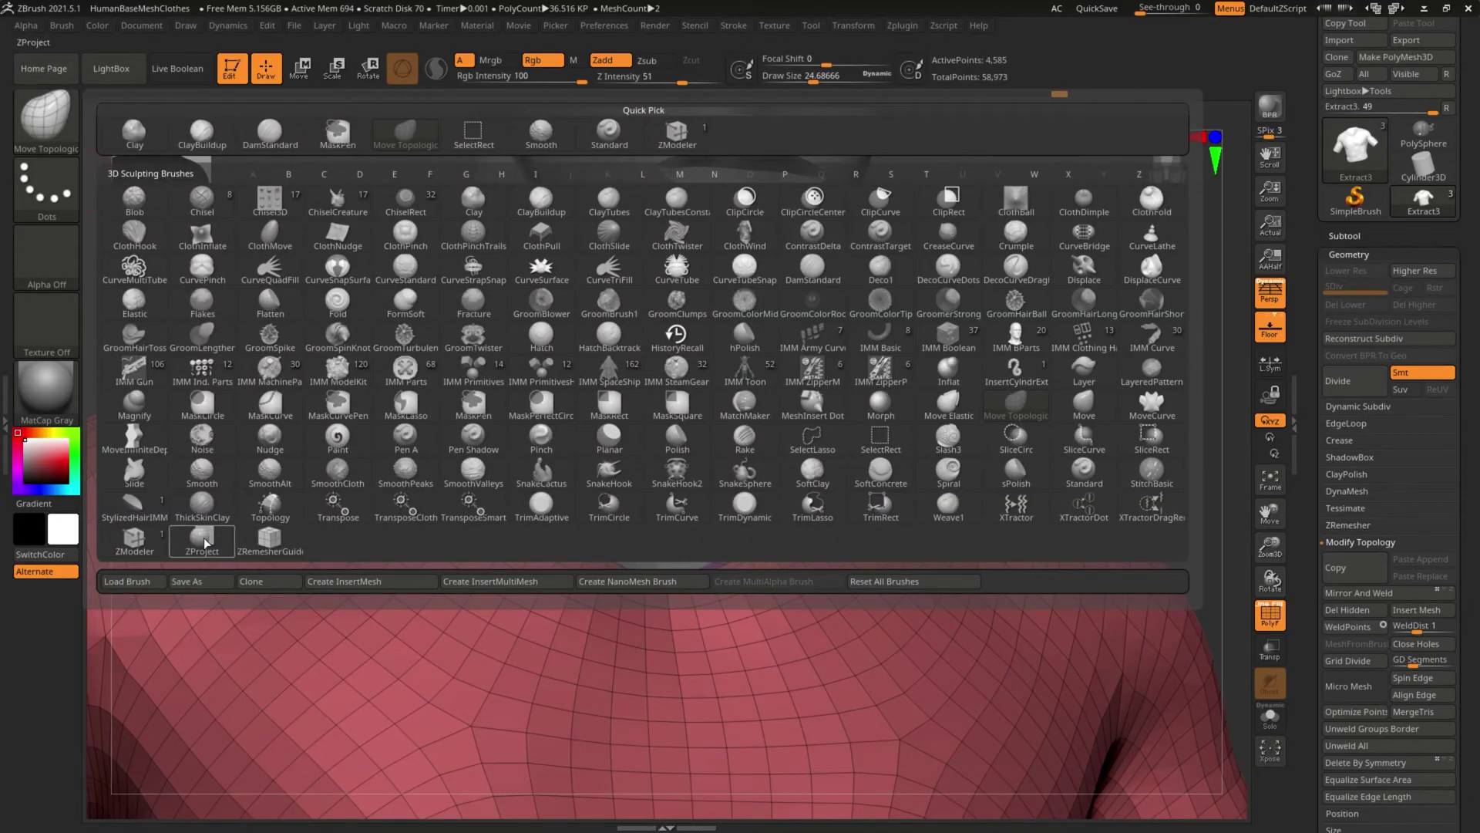
click(129, 548)
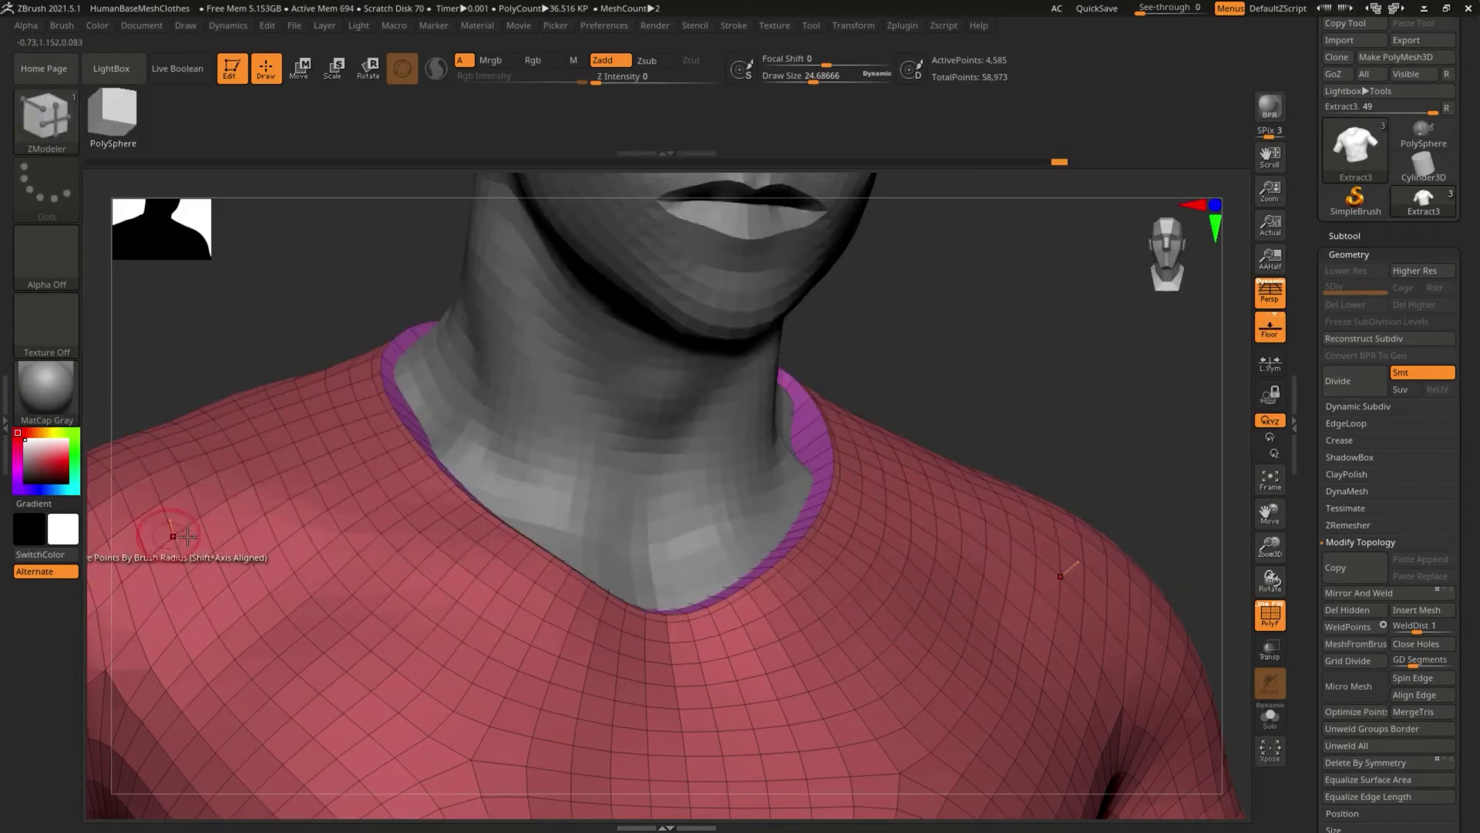
right_click(807, 435)
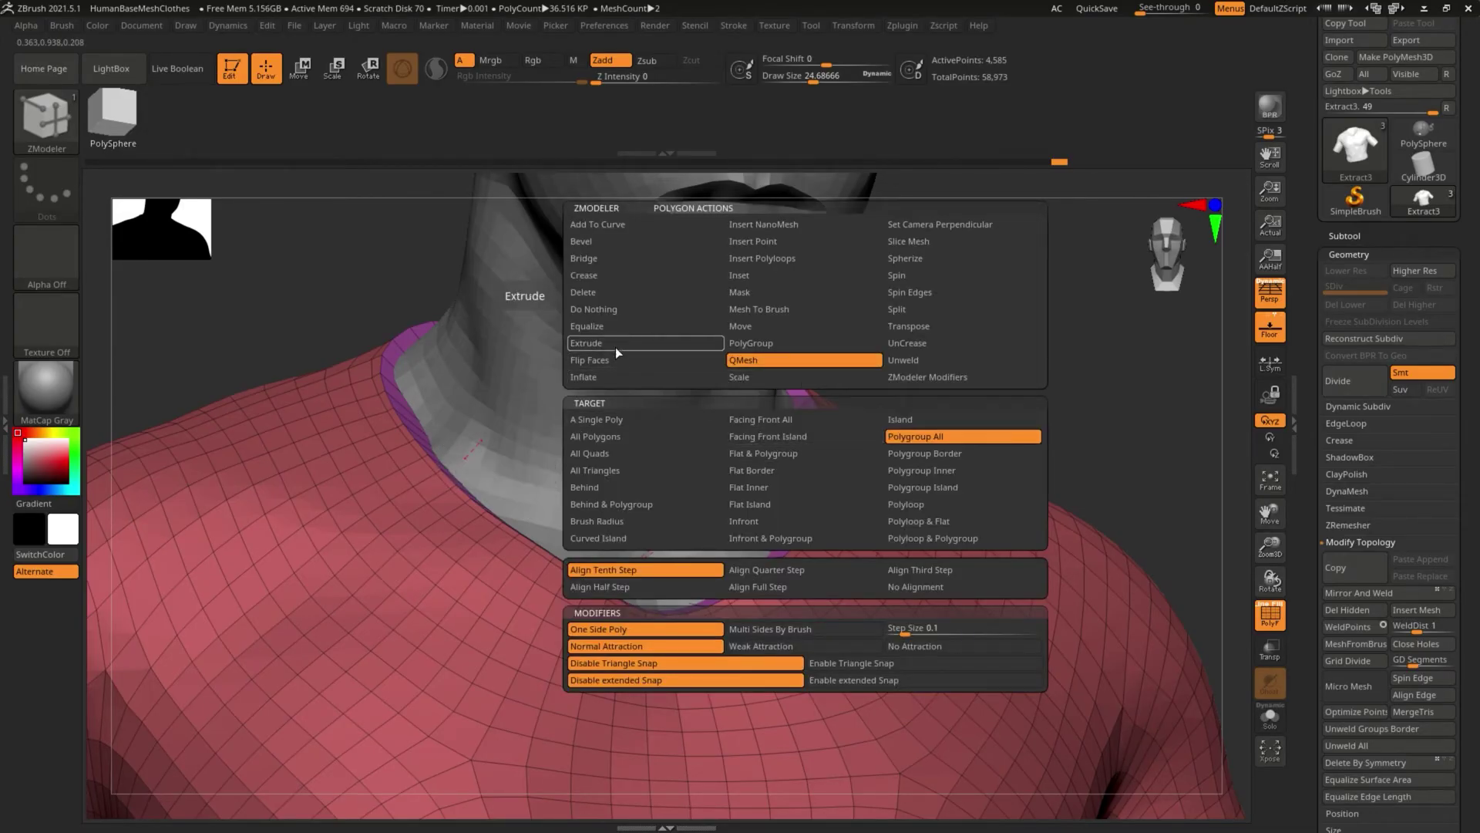
click(752, 276)
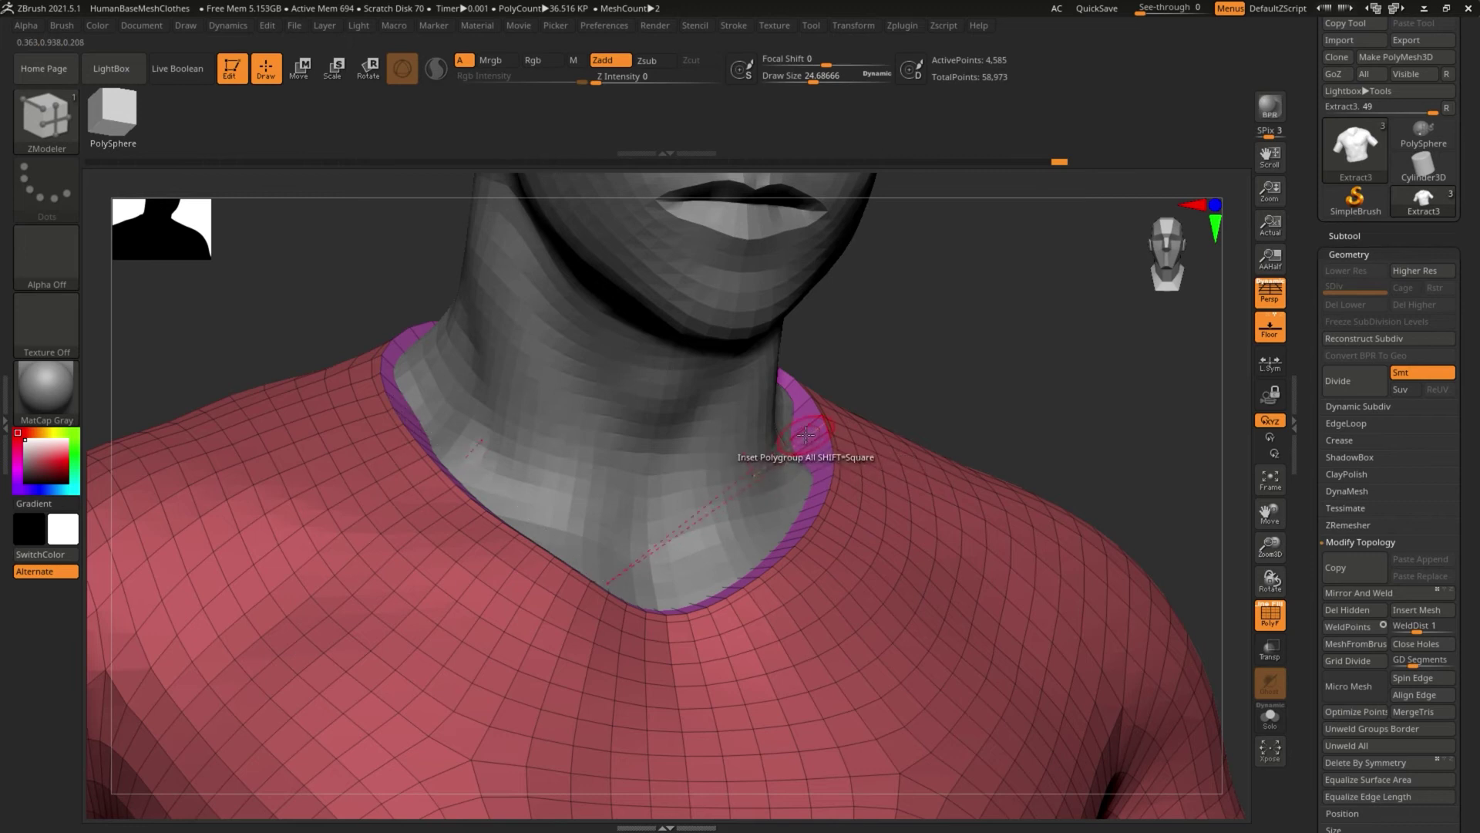
drag(804, 435, 801, 435)
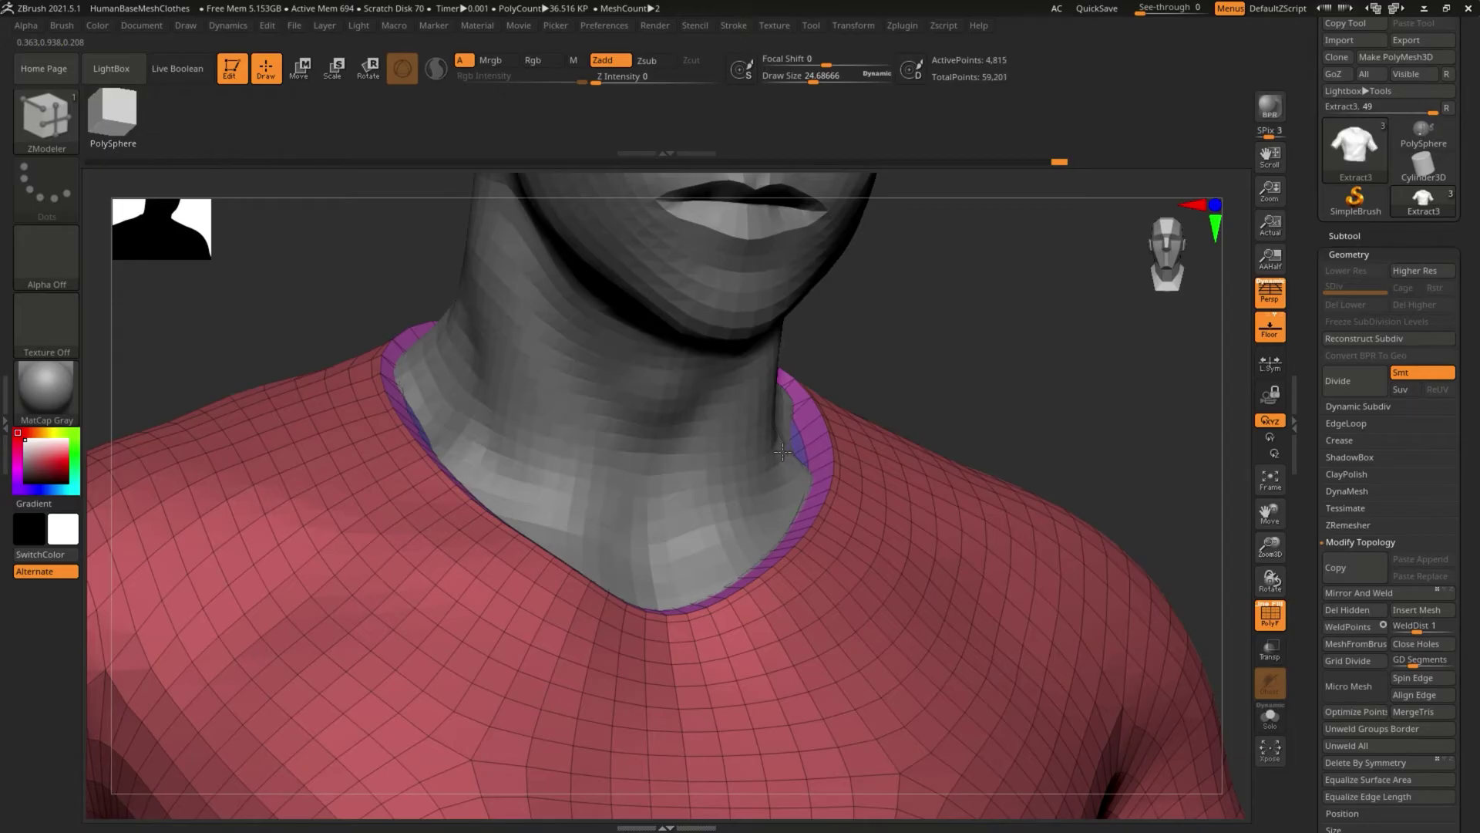
mouse_move(866, 367)
mouse_down()
mouse_move(840, 370)
mouse_move(882, 367)
mouse_move(849, 377)
mouse_up()
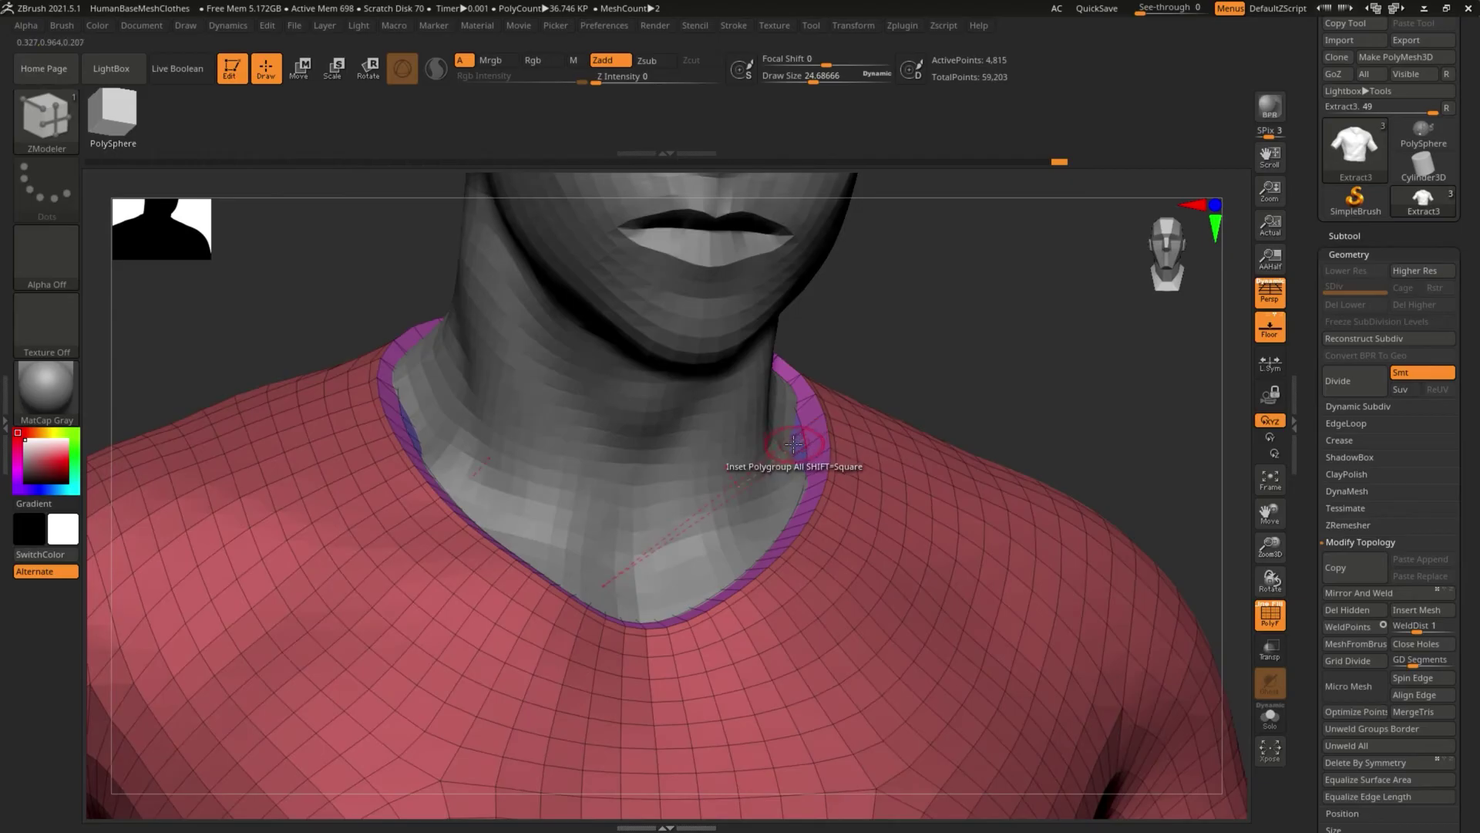
Step: Isolate the shirt and push the inset surfaces inward with ZModeler's QMesh Polygroup All to hollow out the openings
key(space)
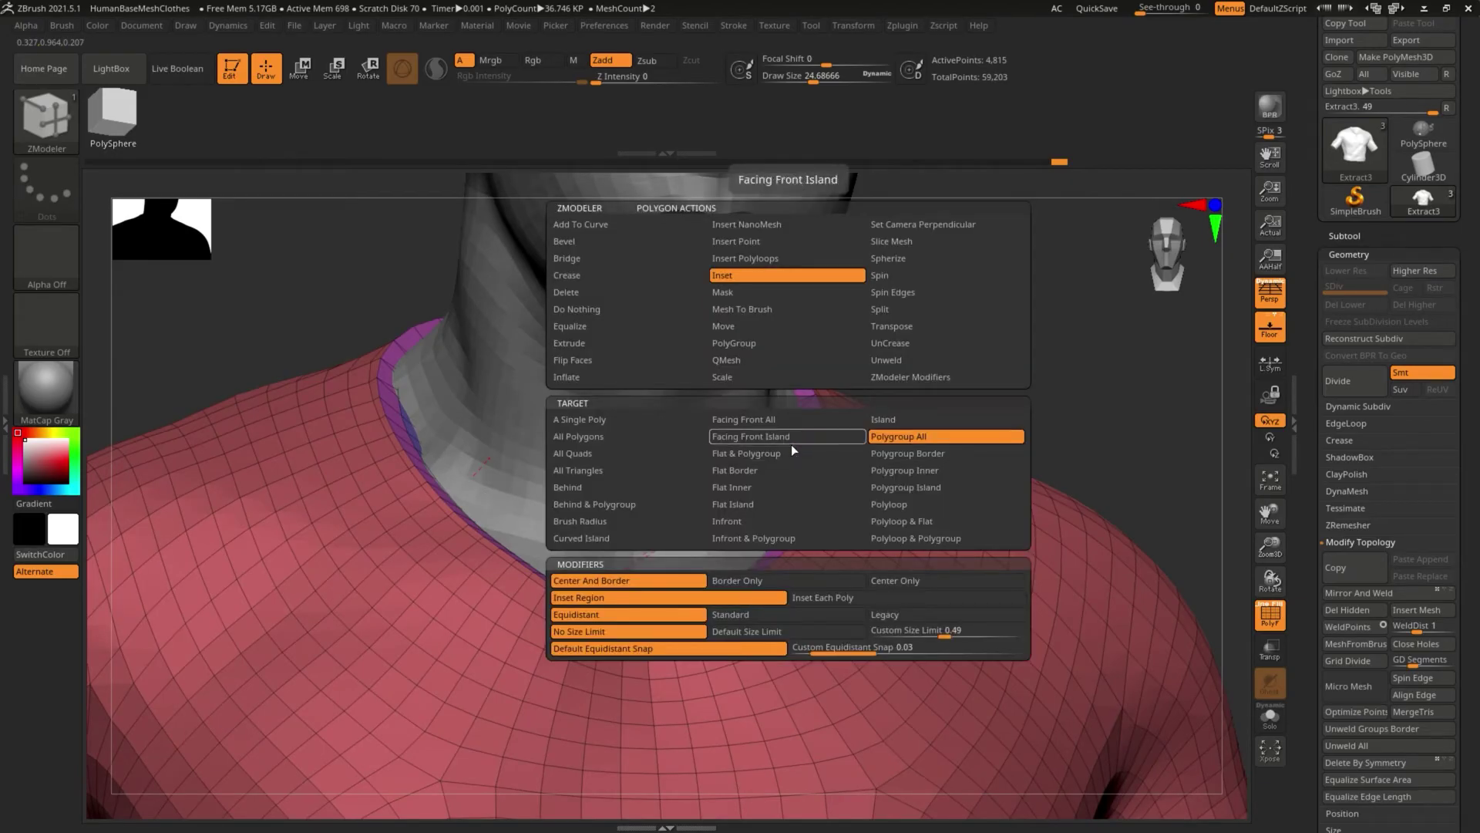
alt+drag(884, 354, 956, 420)
click(1270, 715)
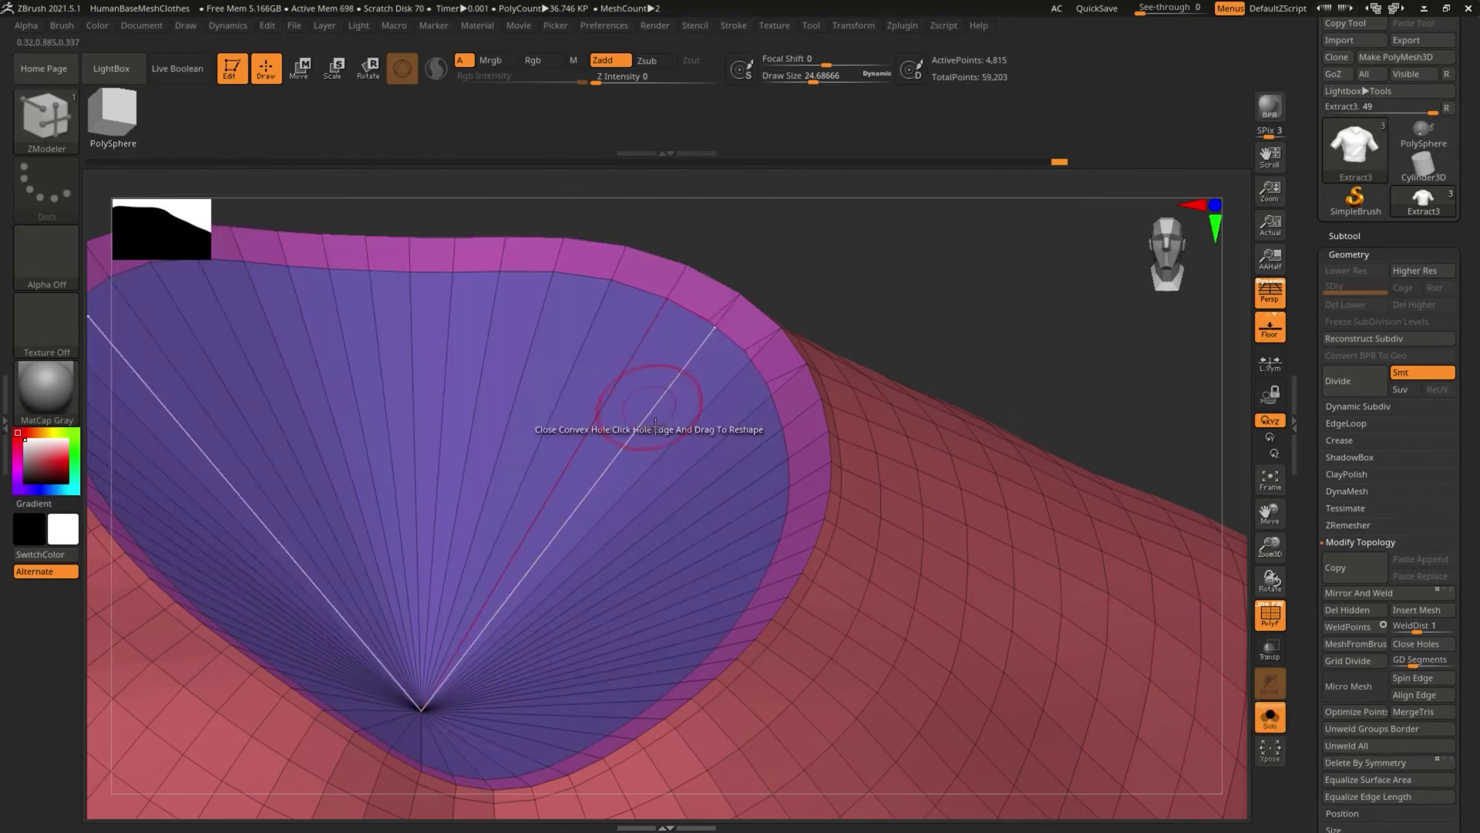
key(space)
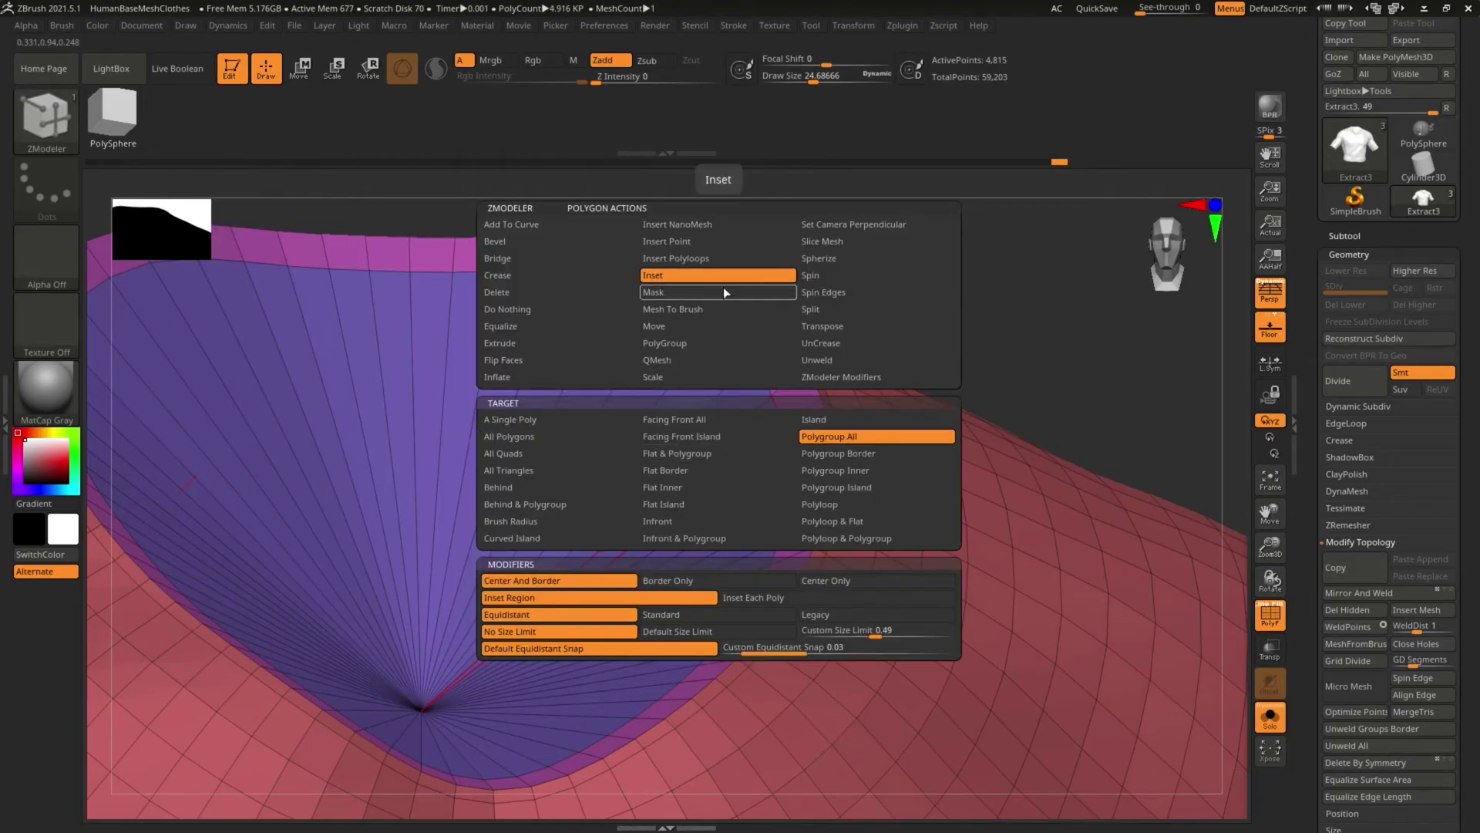
click(655, 360)
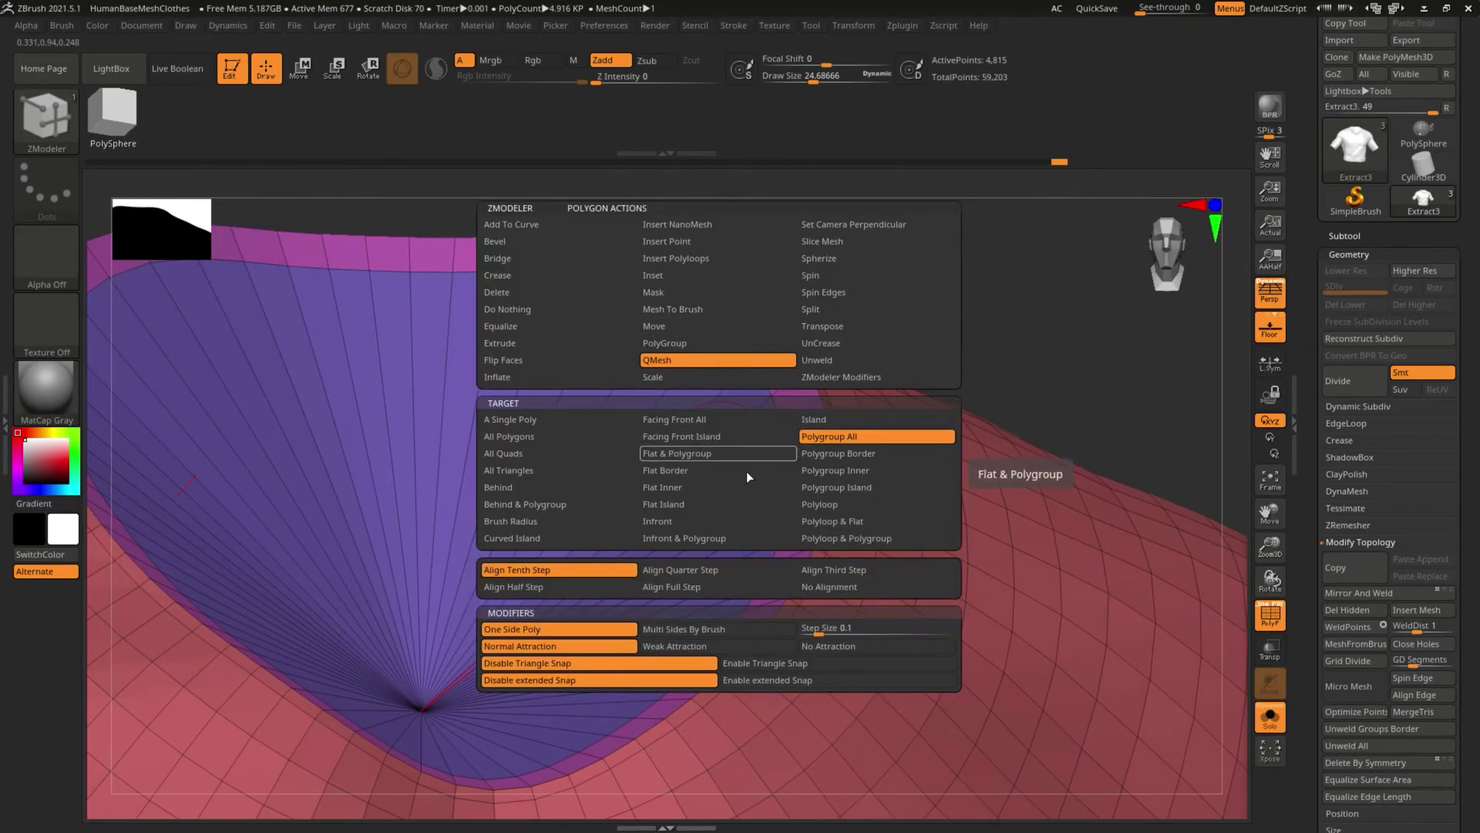
drag(671, 464, 733, 648)
Step: Insert two single edge loops around the rim of the shirt's neck opening with ZModeler
alt+drag(847, 277, 721, 305)
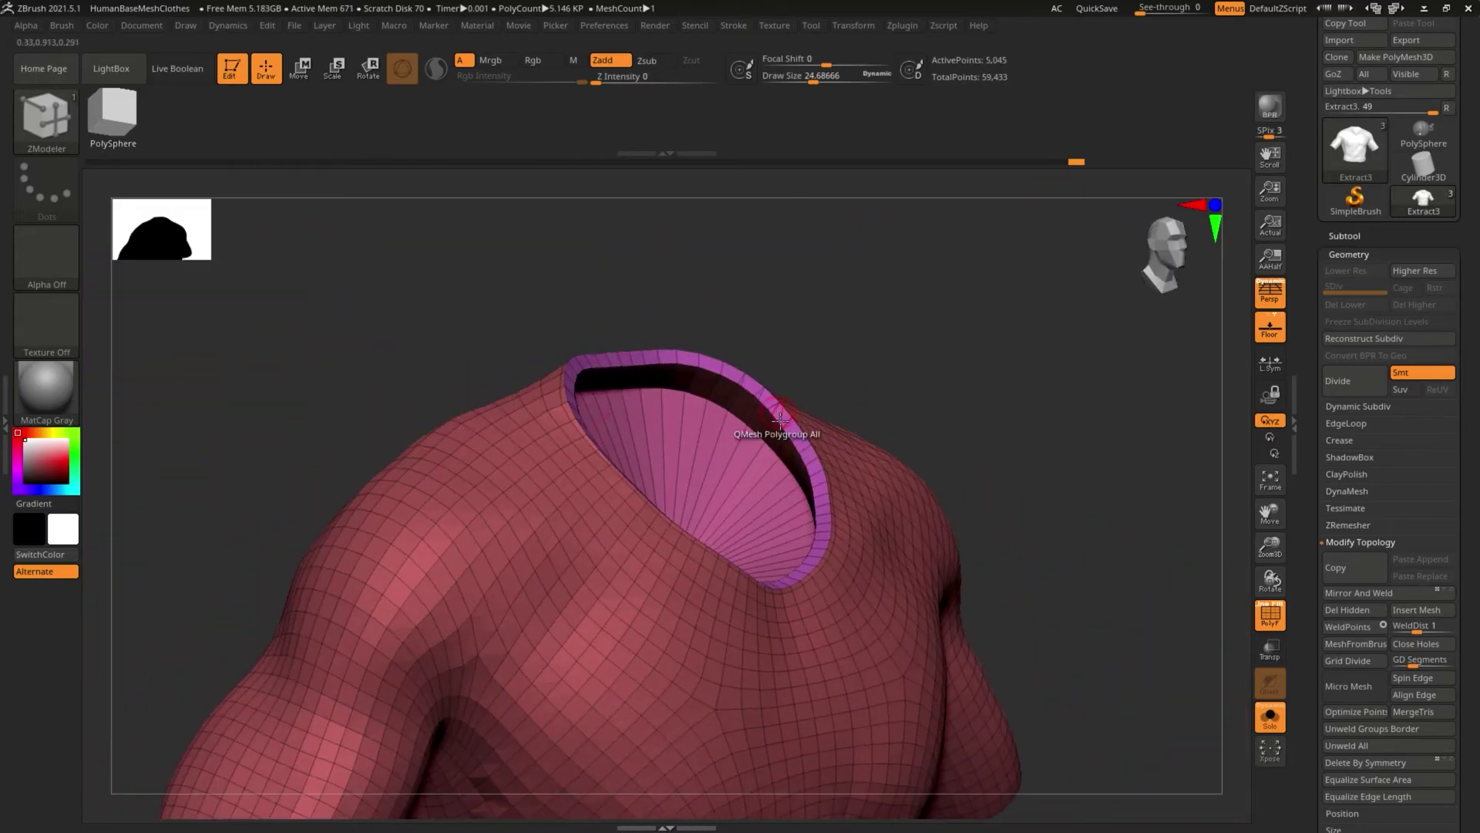
mouse_move(793, 343)
alt+mouse_down()
mouse_move(714, 363)
mouse_move(849, 403)
mouse_move(869, 303)
mouse_move(770, 294)
mouse_move(865, 308)
mouse_move(806, 326)
alt+mouse_up()
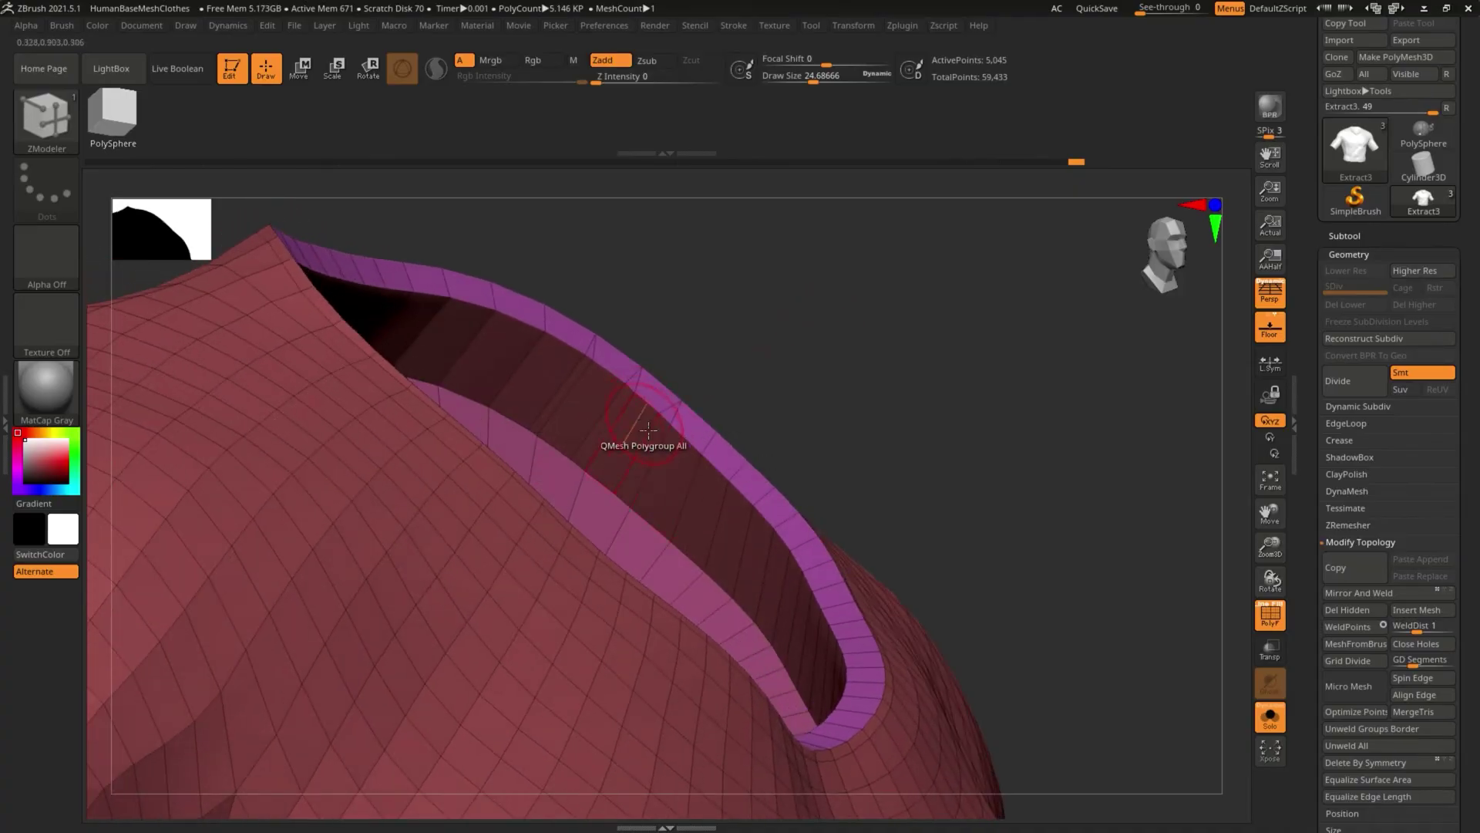
key(space)
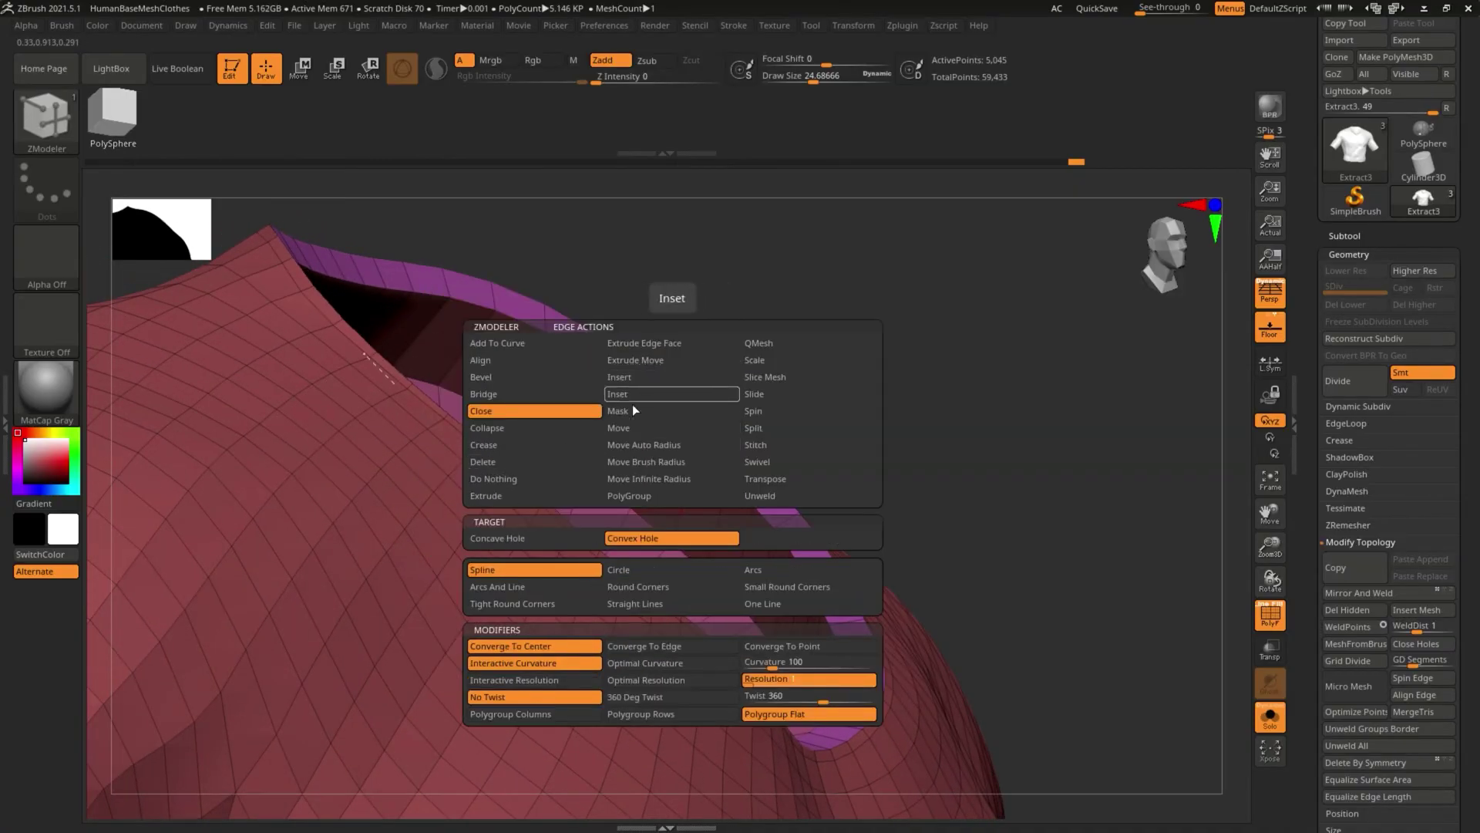
click(626, 377)
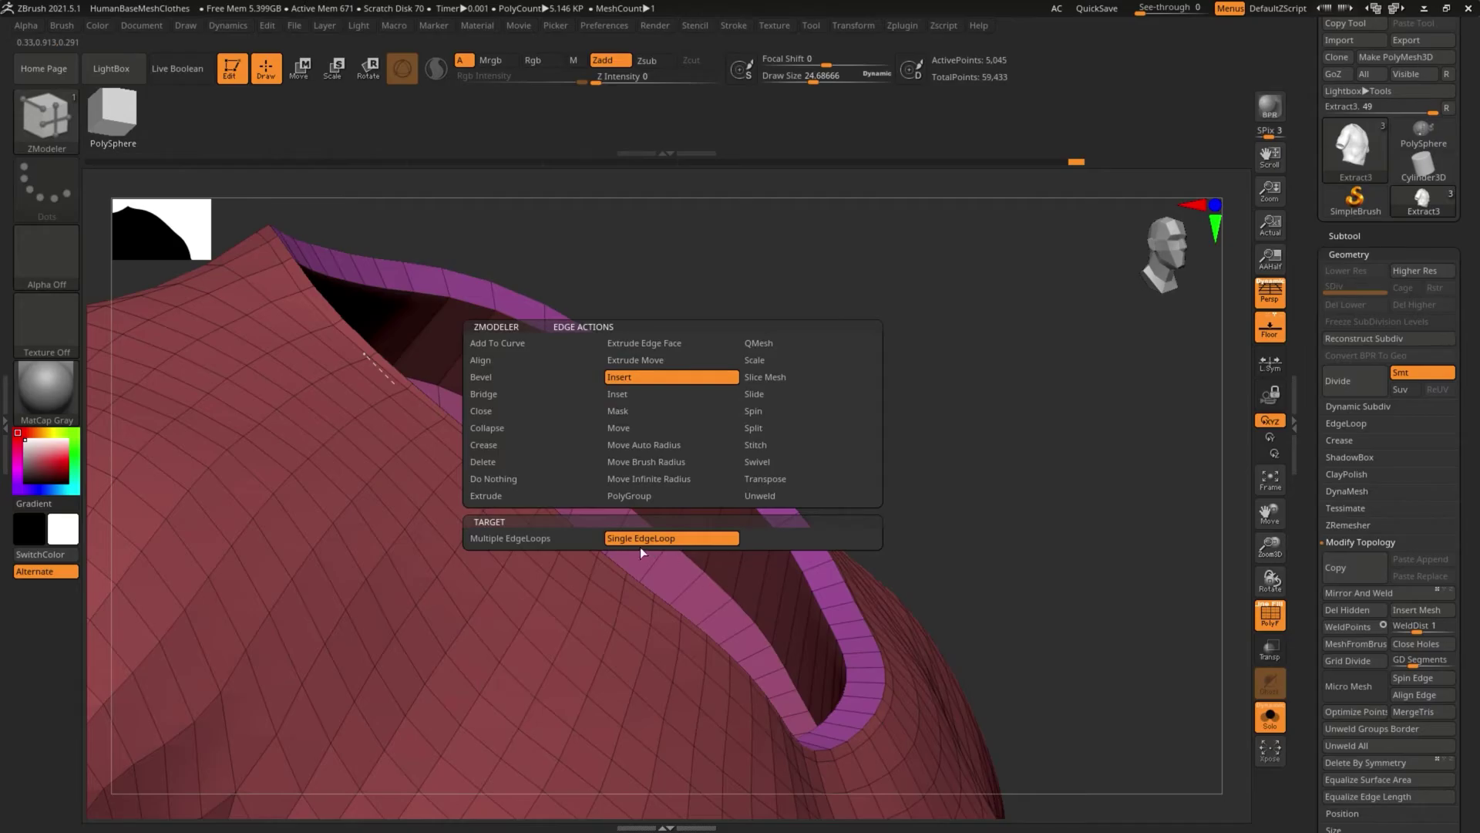
click(671, 538)
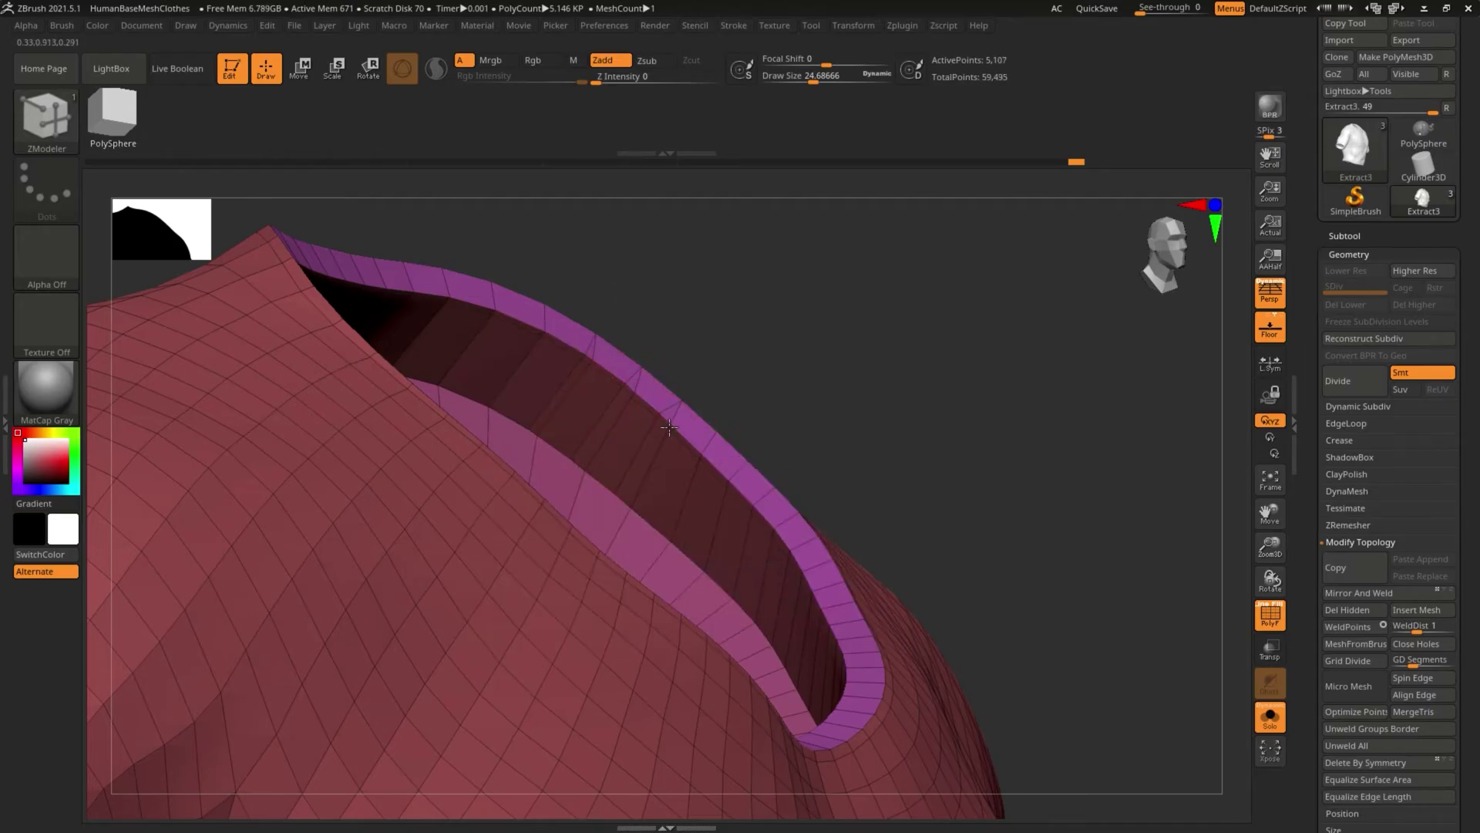
drag(750, 384, 687, 444)
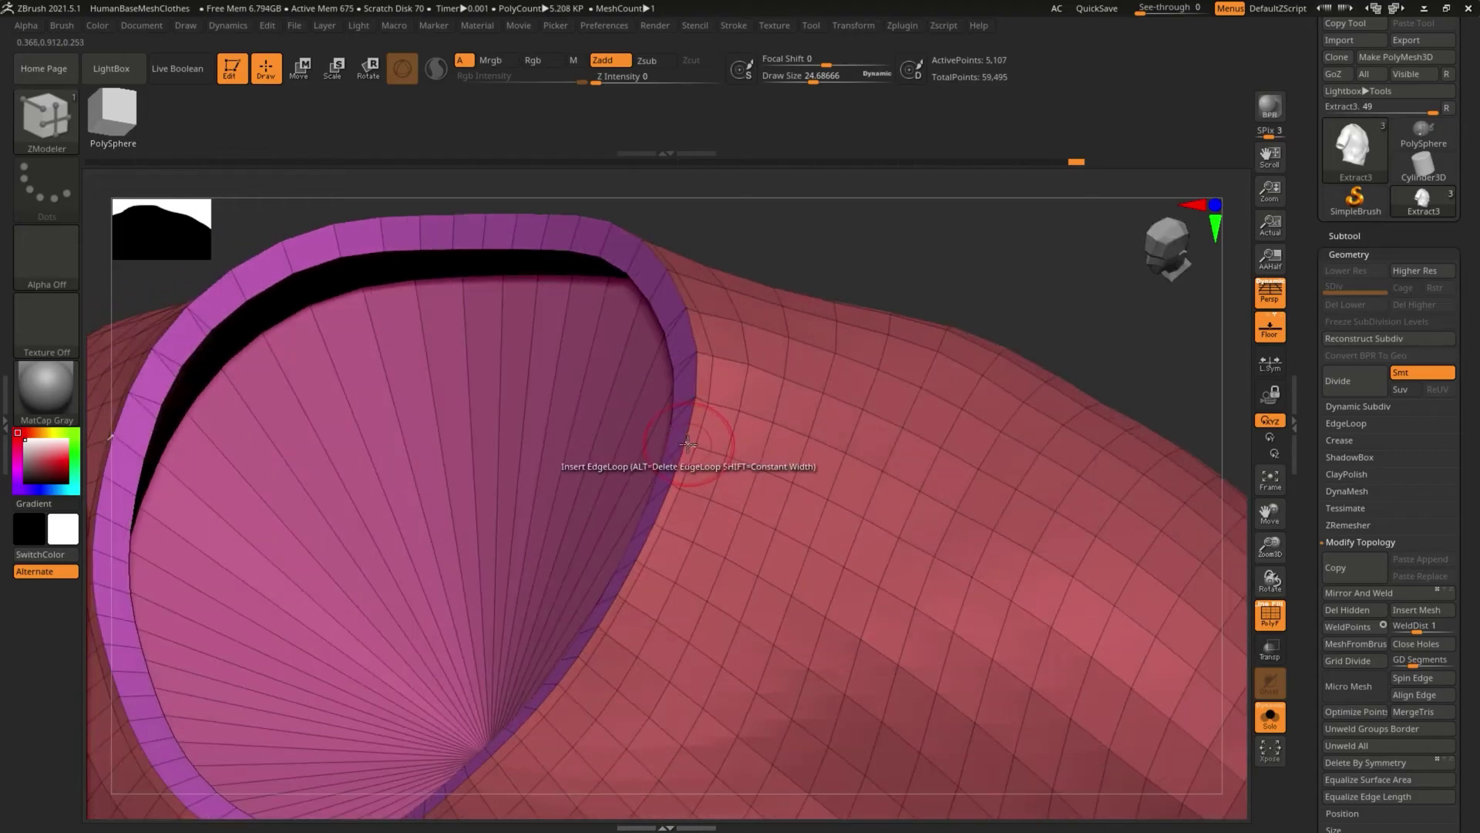
click(688, 442)
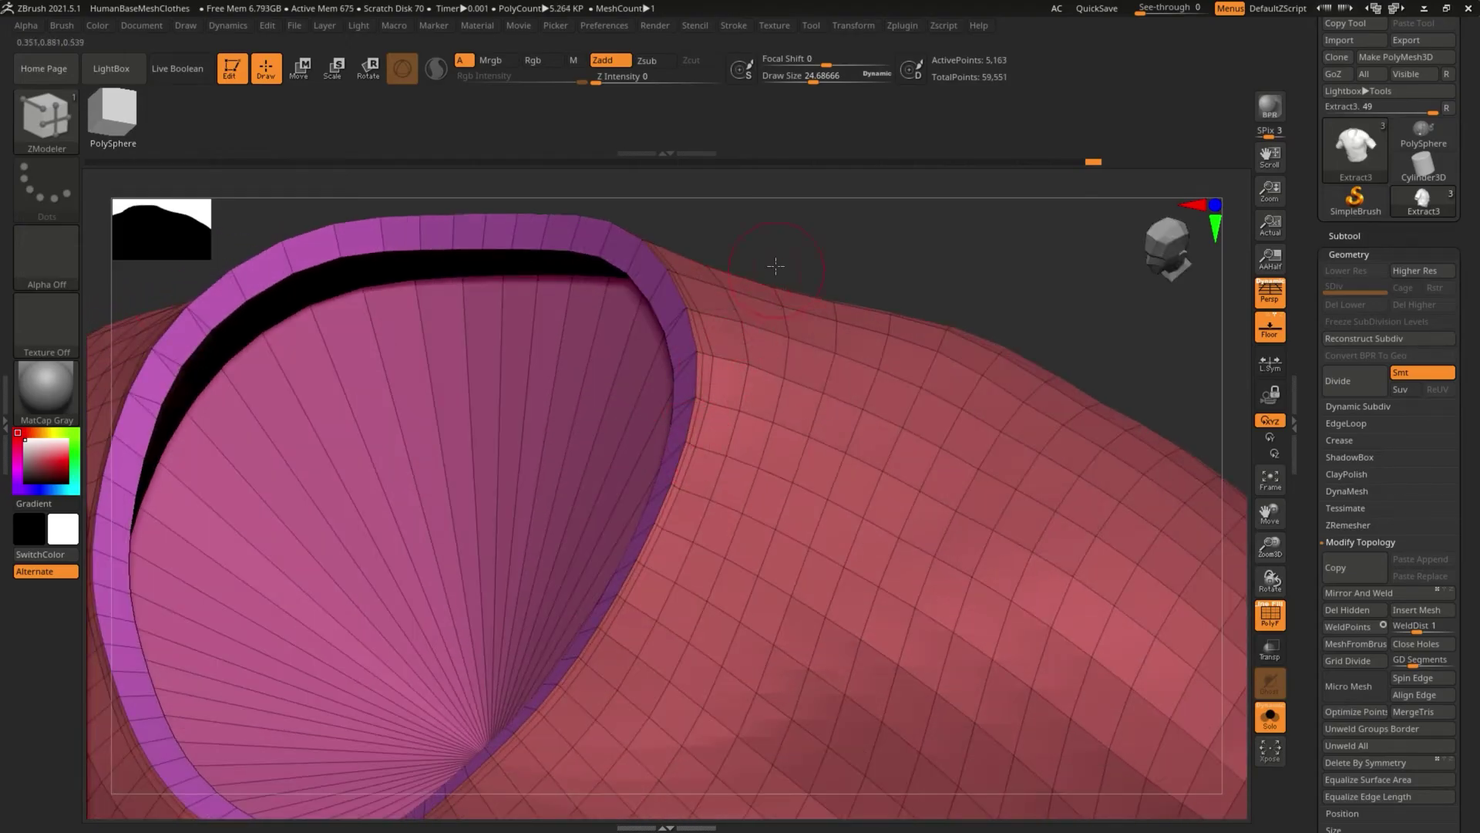
Step: Switch to the ClayBuildup brush and subdivide the shirt once, with its wireframe hidden
shift+drag(773, 265, 803, 245)
alt+drag(962, 327, 799, 272)
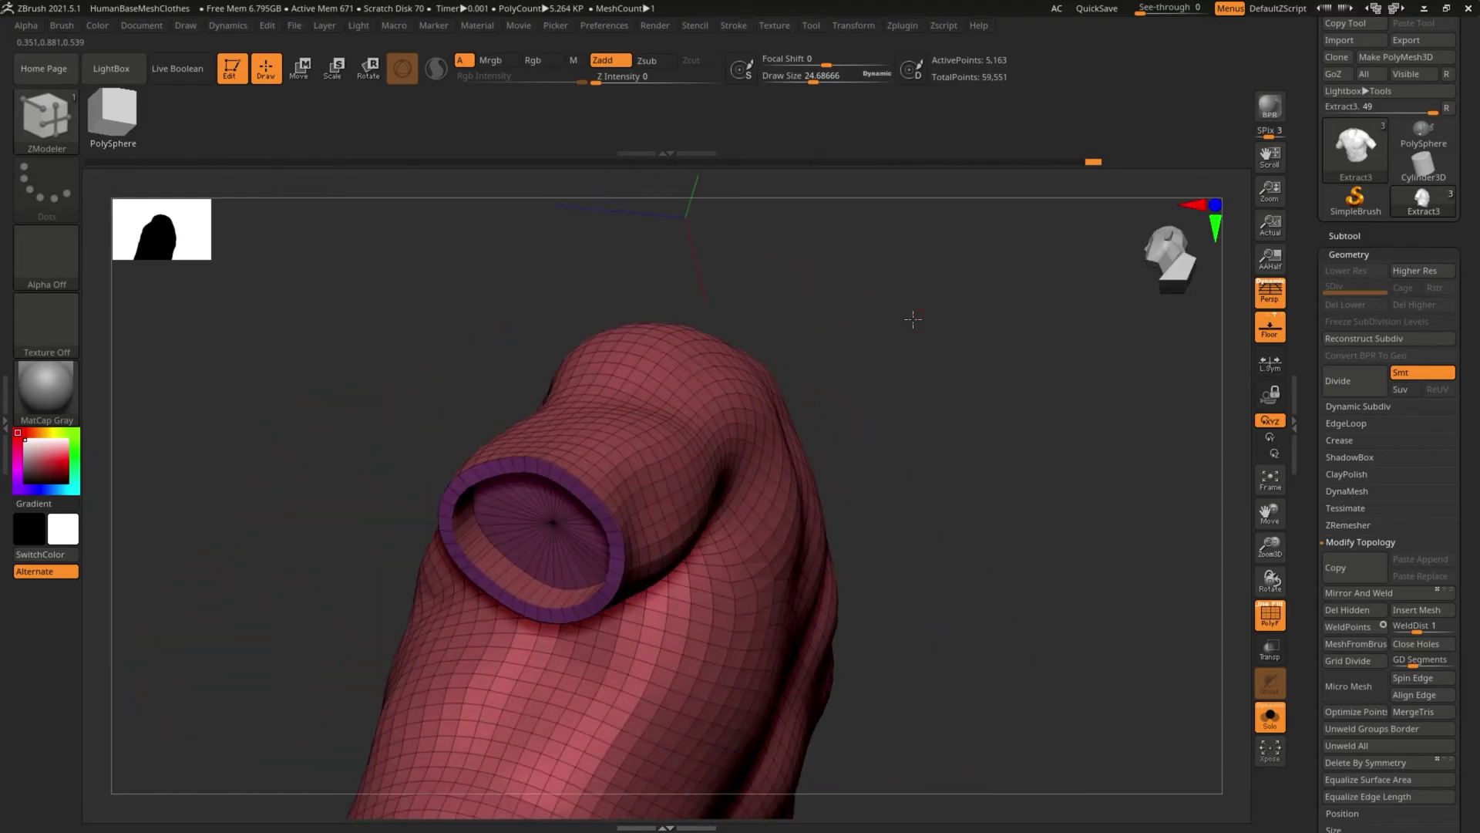
drag(913, 318, 991, 524)
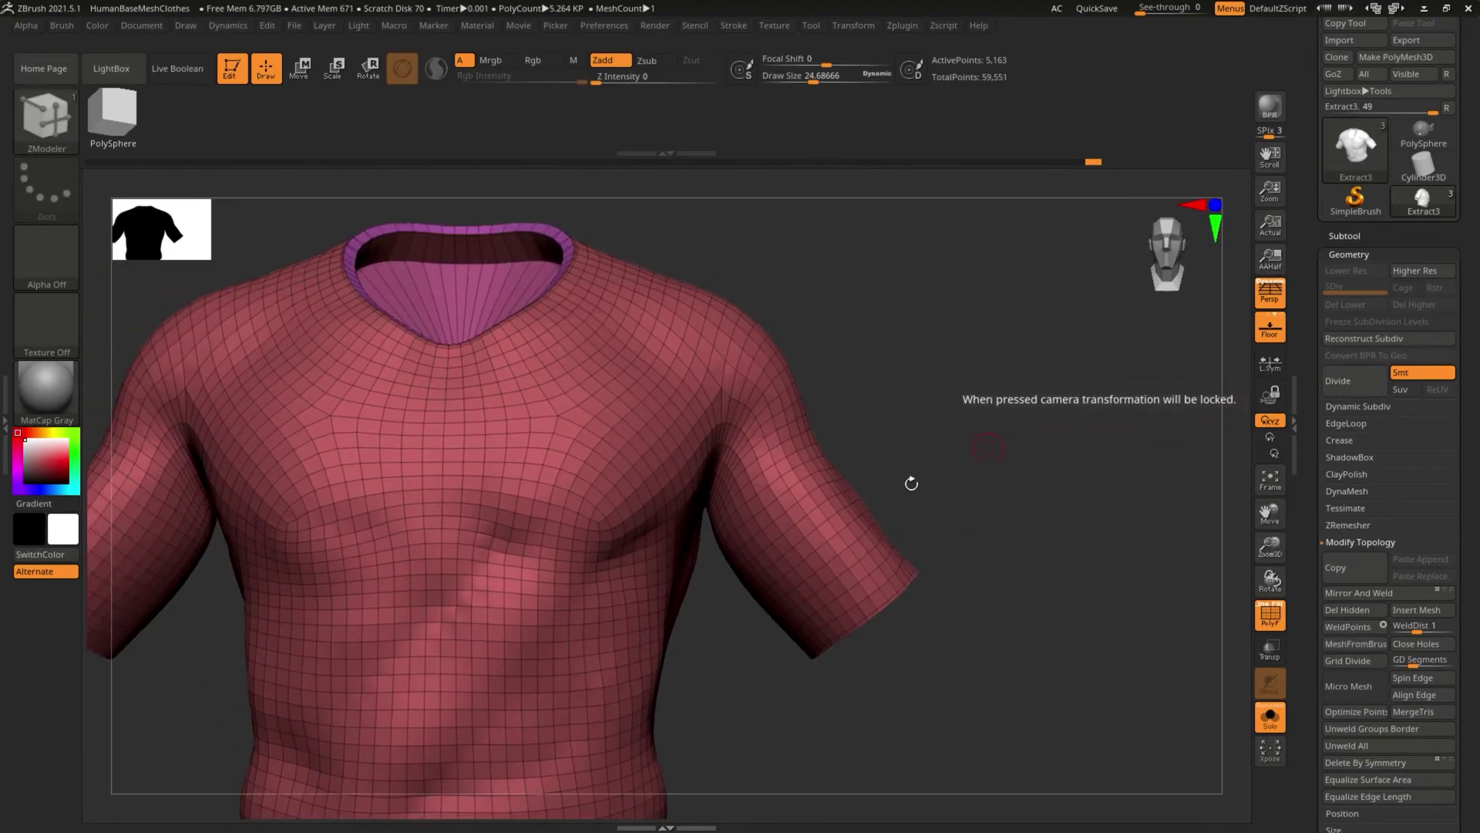
key(b)
key(b)
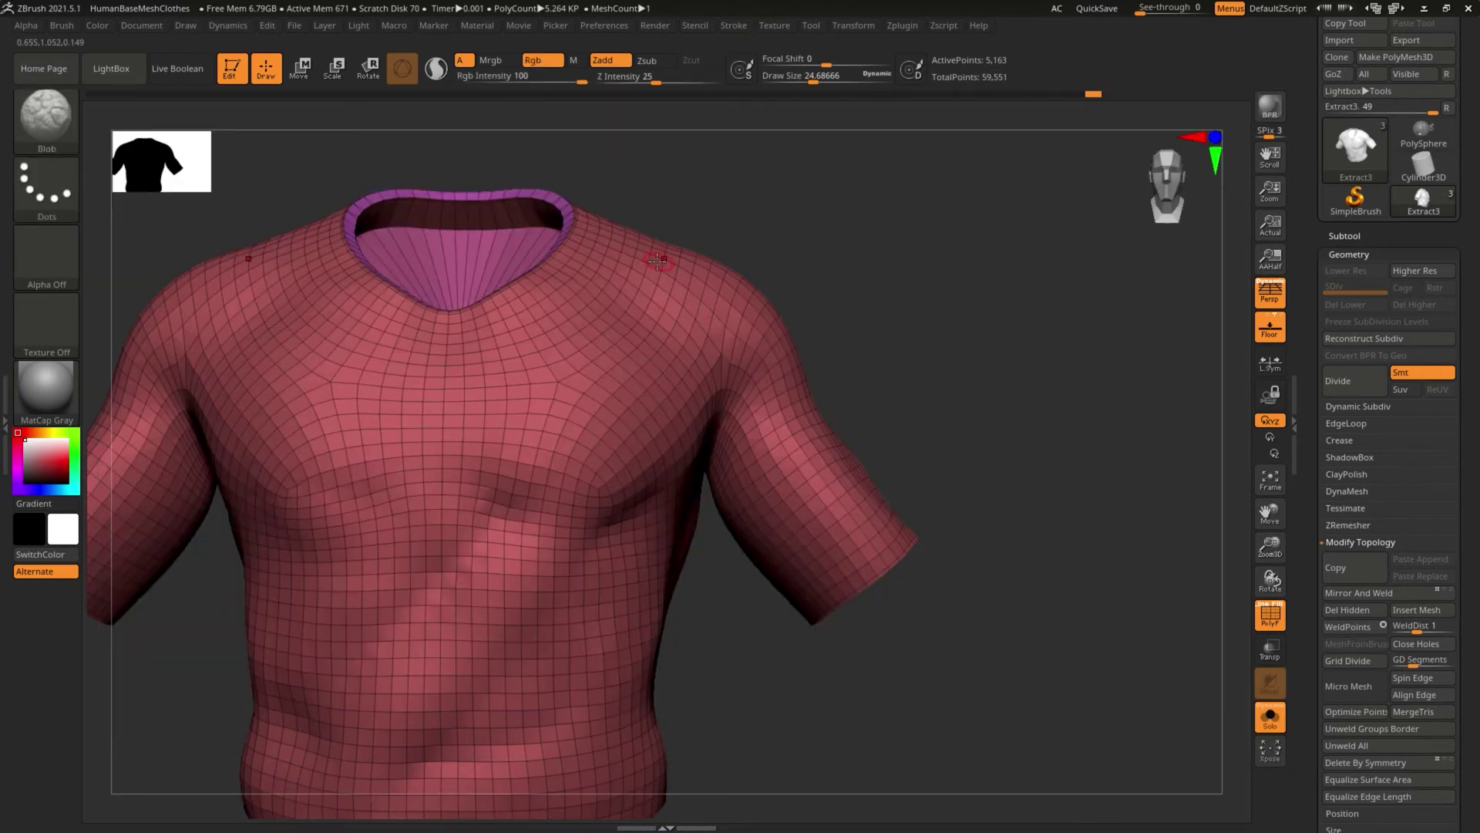
key(b)
key(c)
key(b)
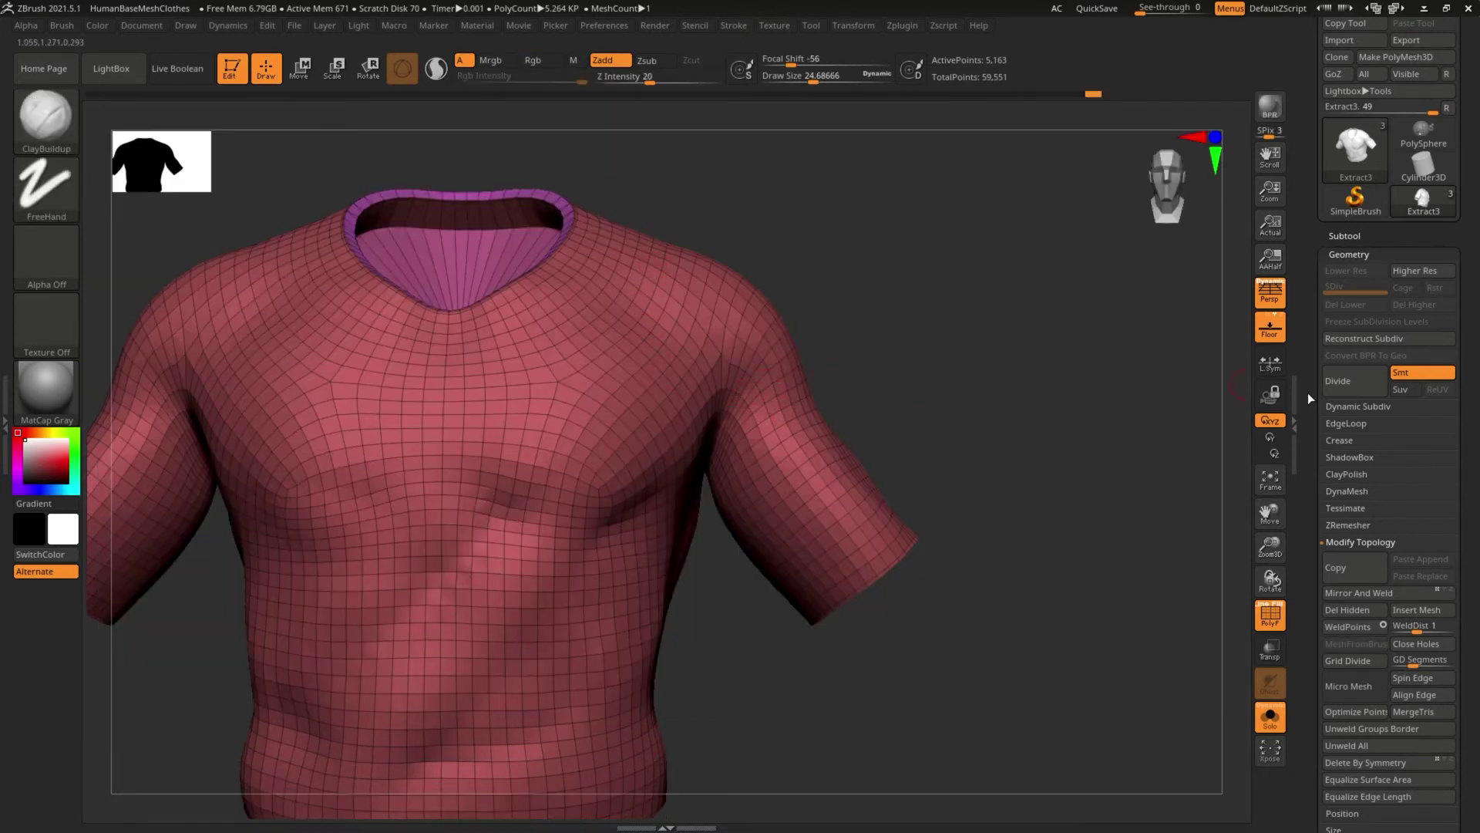
click(1344, 381)
click(1269, 619)
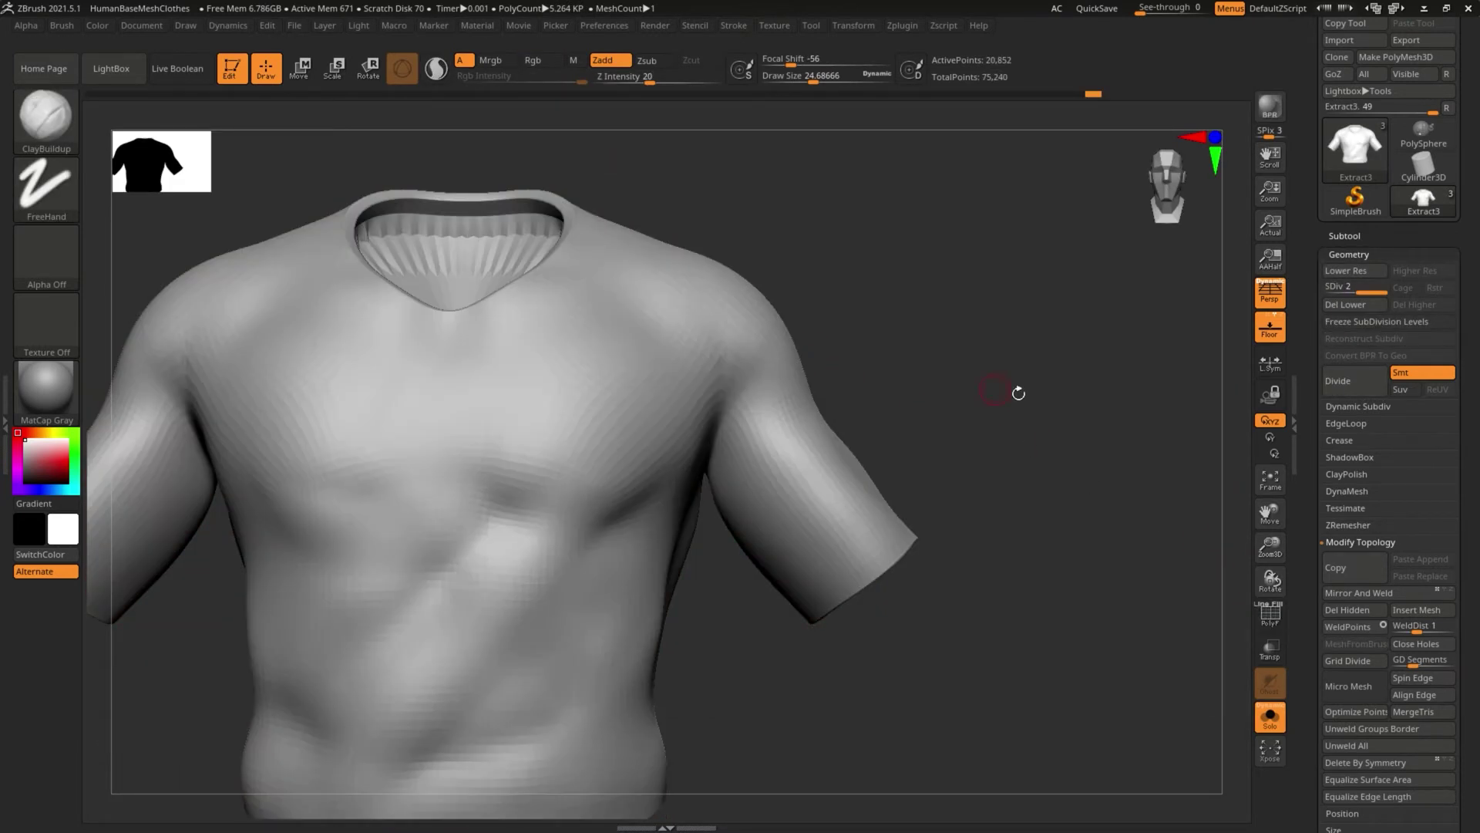
Step: Sculpt a diagonal fold below the chest with ClayBuildup at draw size 70, undoing the first symmetrical strokes
mouse_move(1015, 390)
mouse_down()
mouse_move(1064, 400)
mouse_move(1044, 373)
mouse_move(936, 334)
mouse_move(589, 477)
mouse_move(654, 441)
mouse_up()
key(s)
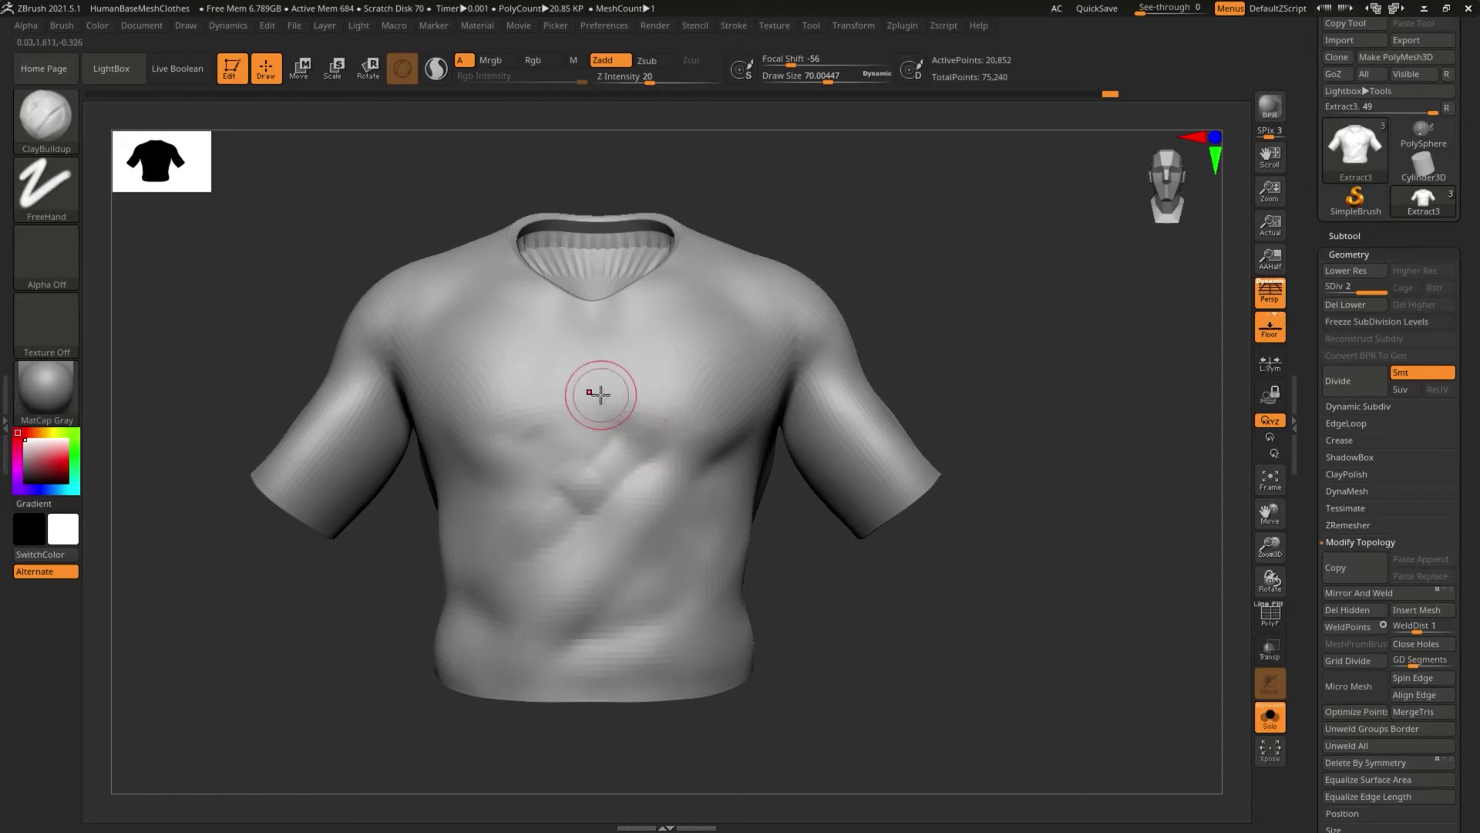
key(ctrl+z)
key(ctrl+z)
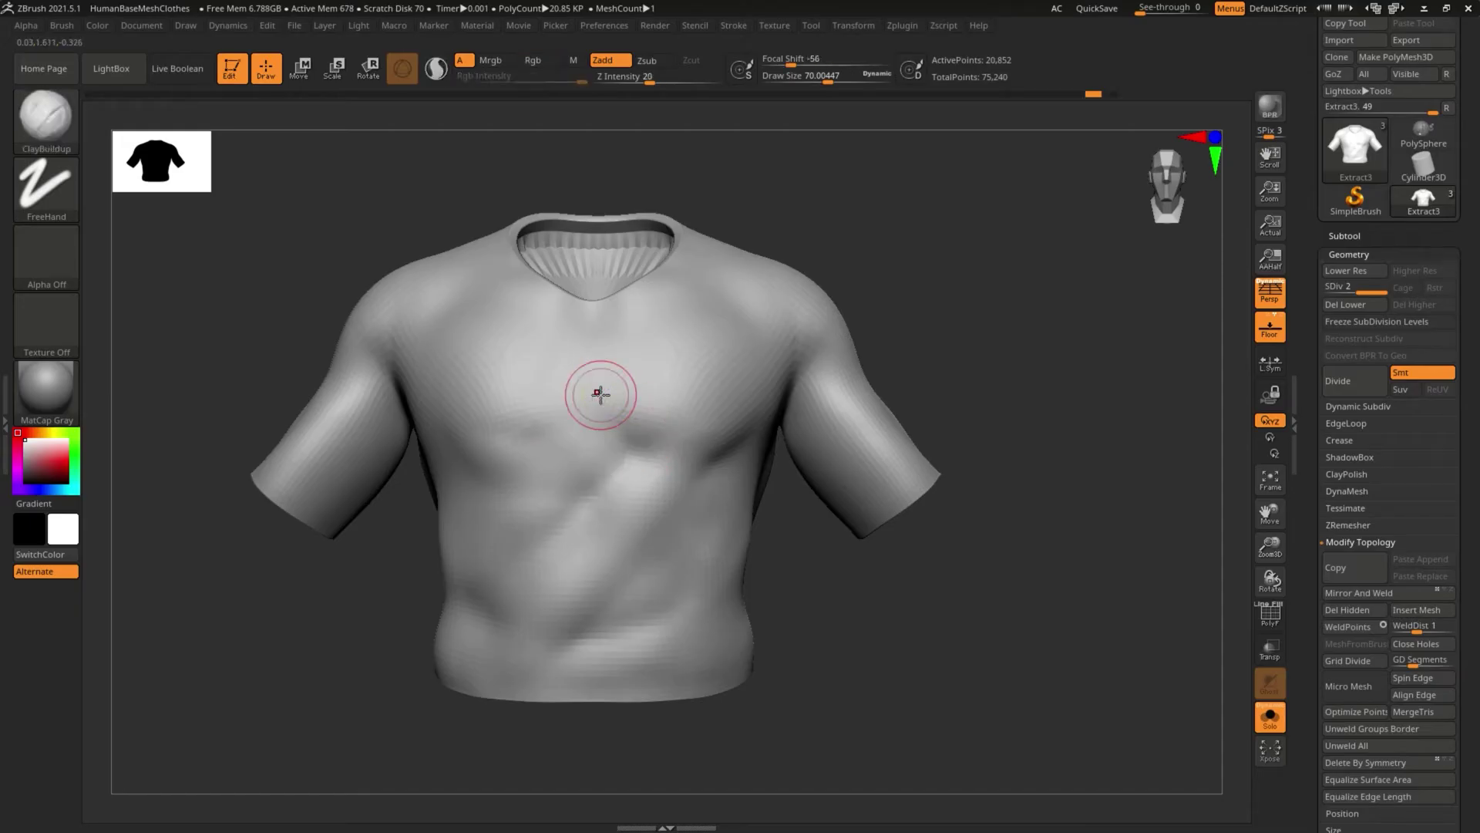
drag(639, 434, 468, 524)
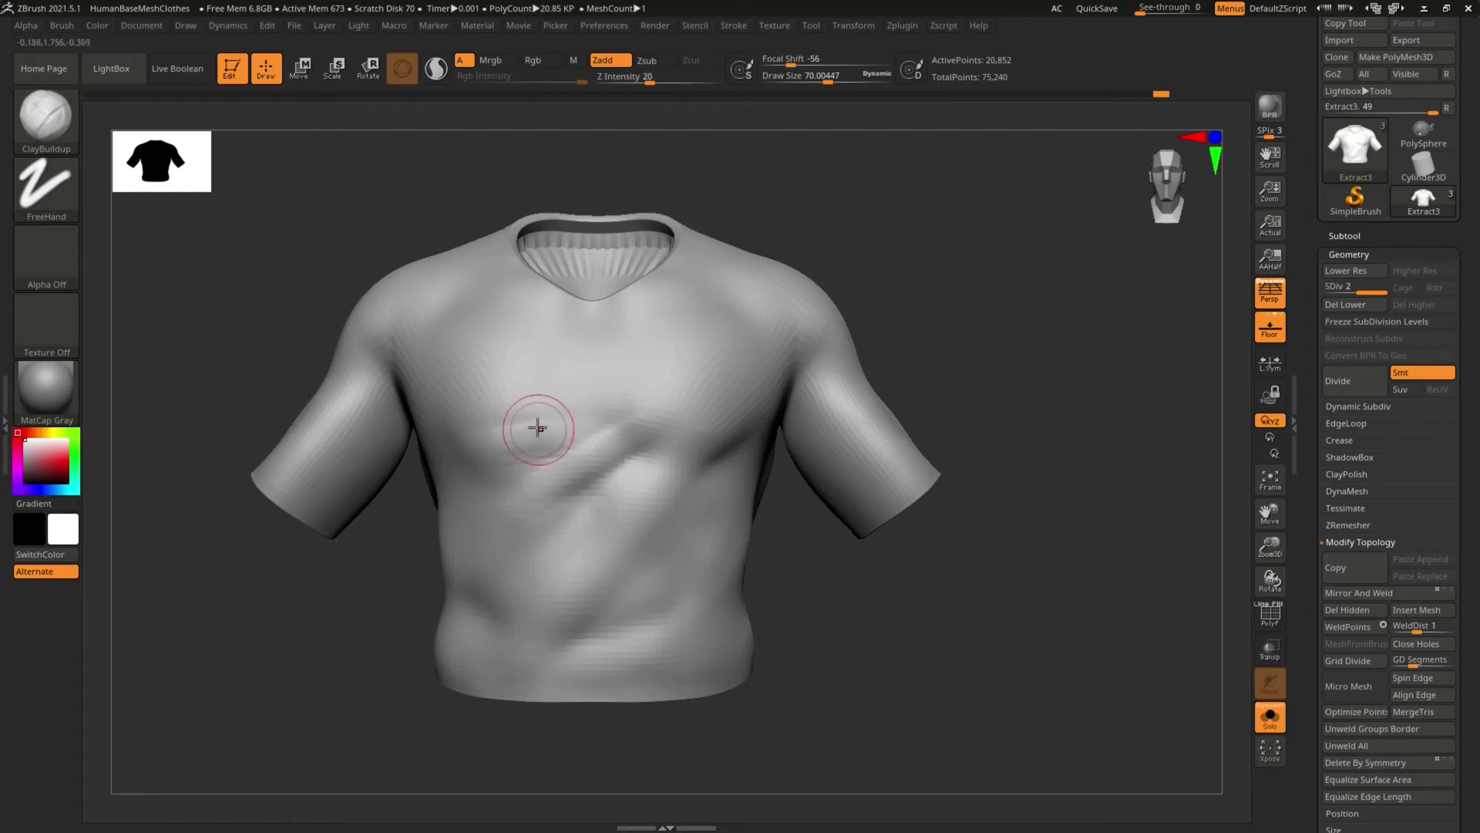
key(shift)
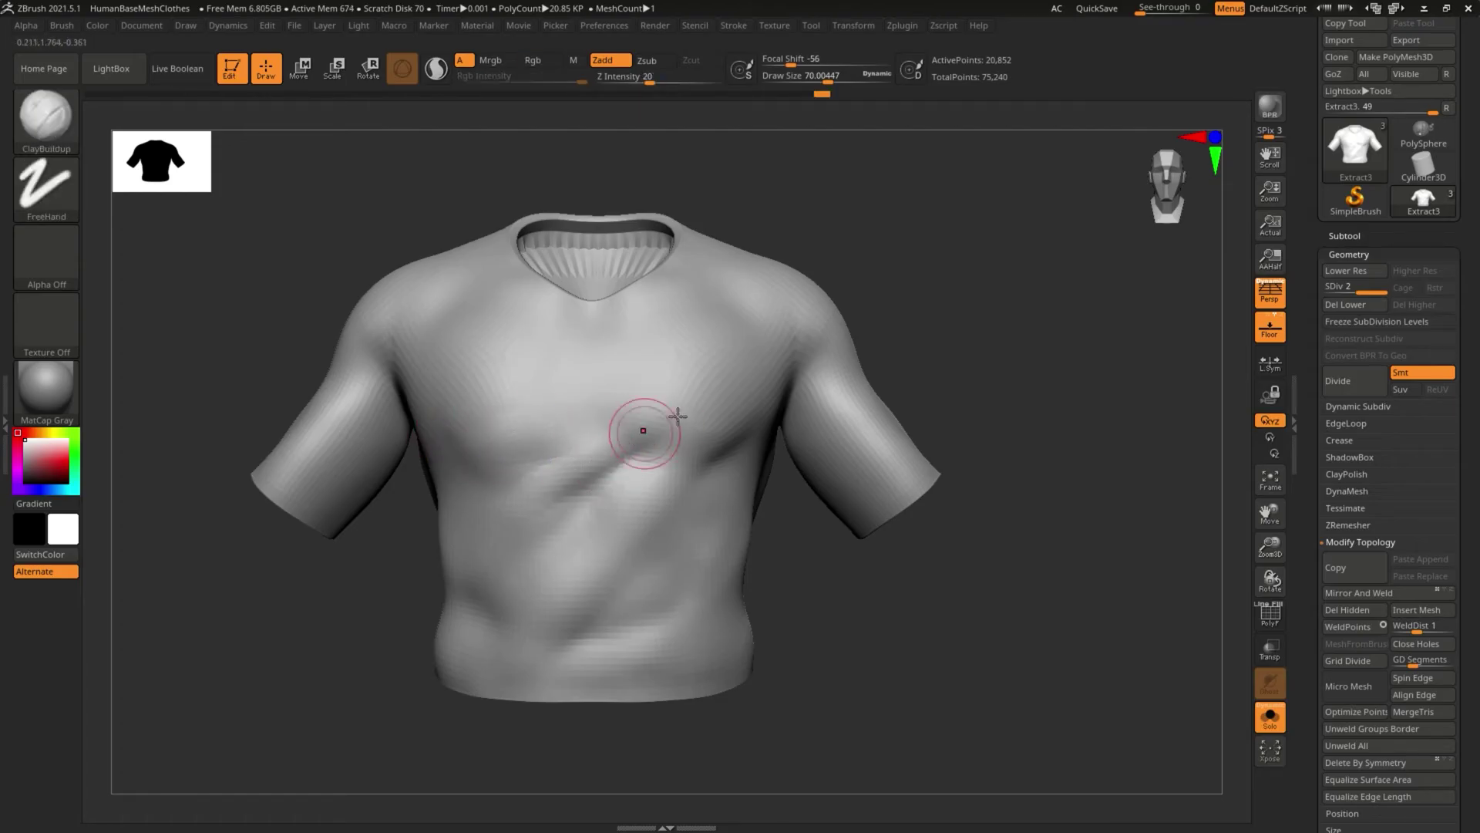
Step: Add smaller folds across the shirt's abdomen with ClayBuildup at draw size 38 and smooth them
drag(576, 480, 616, 452)
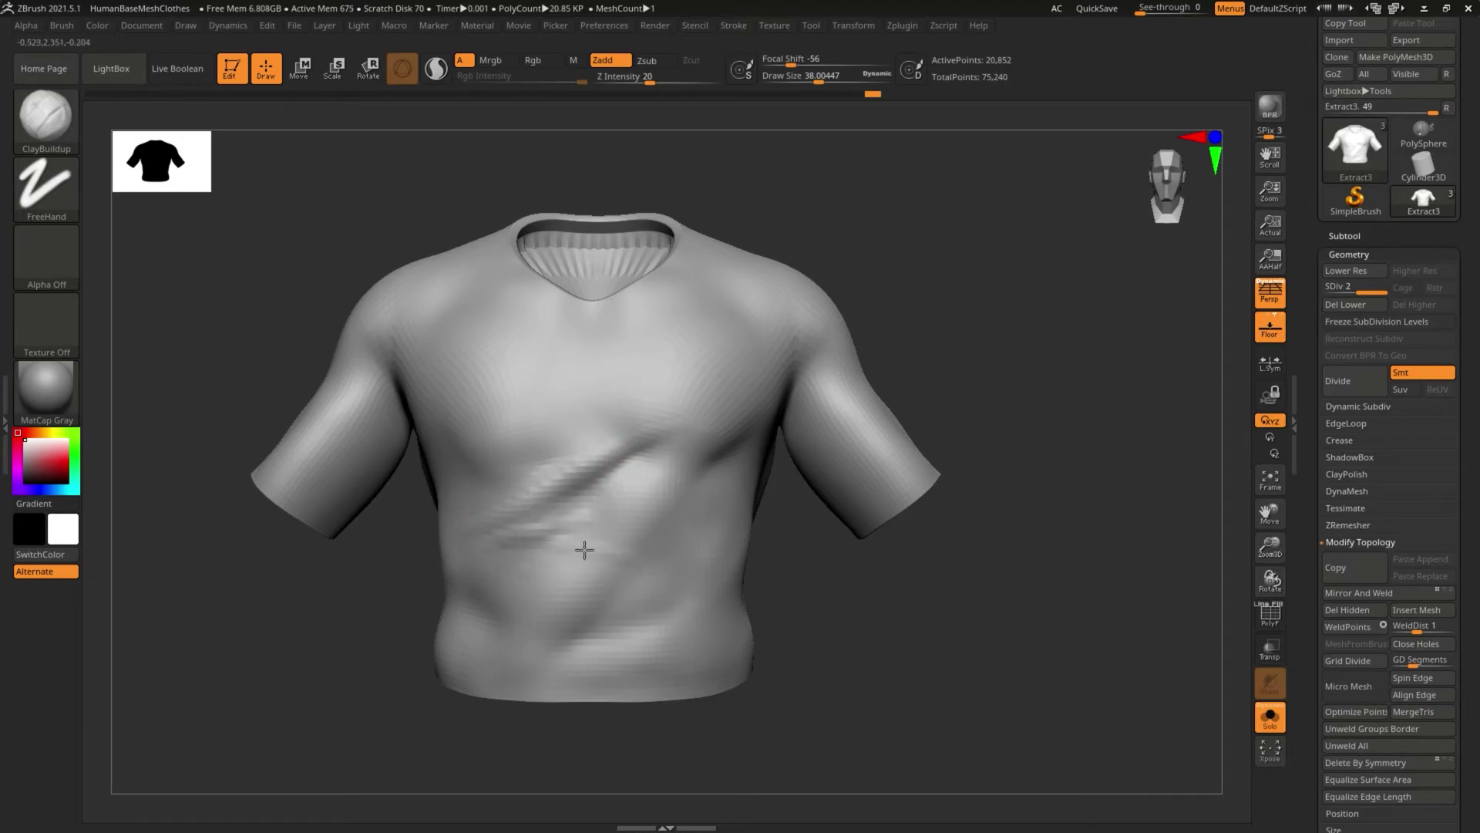
drag(584, 550, 555, 576)
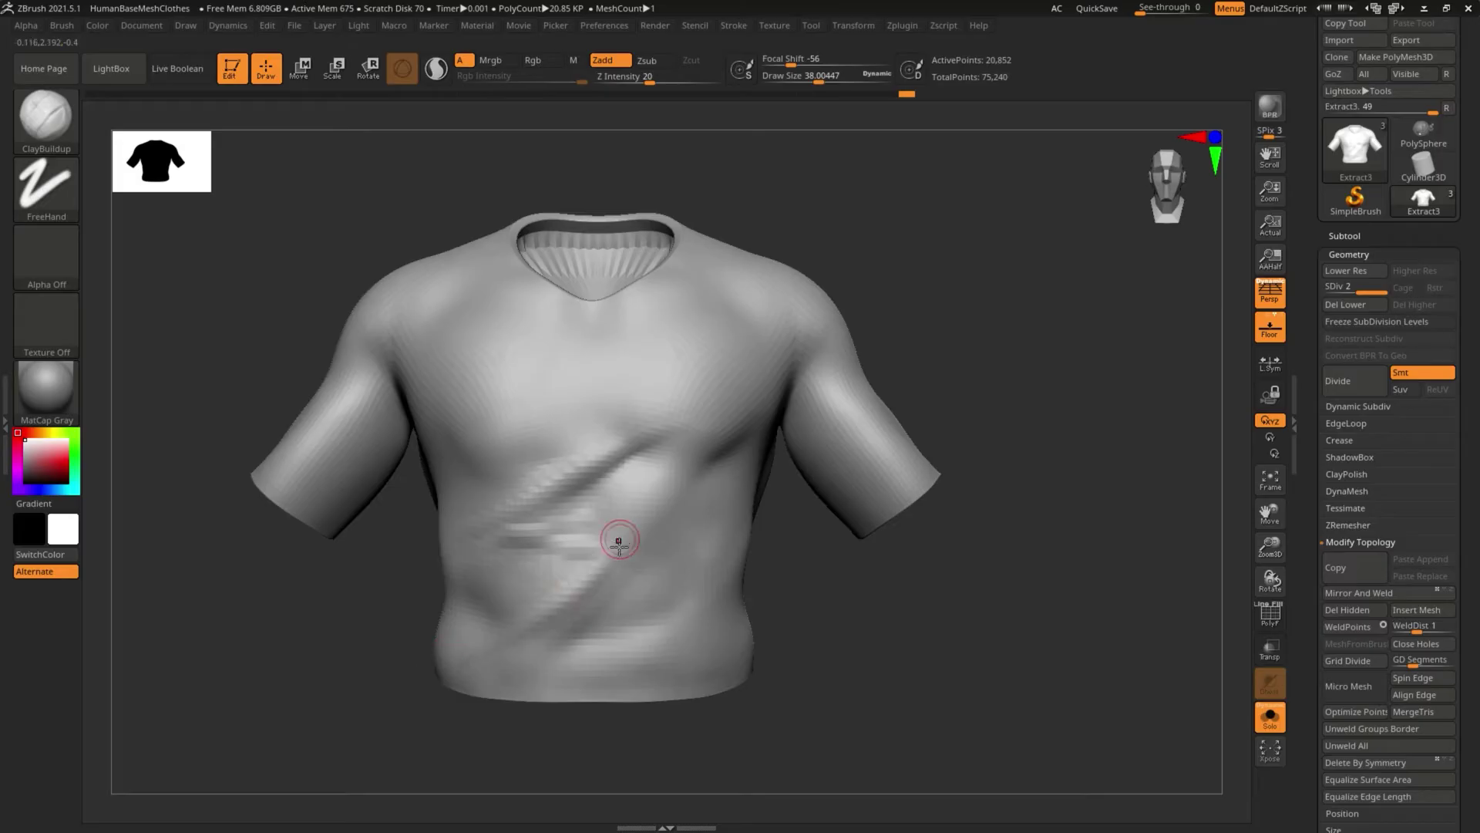
key(shift)
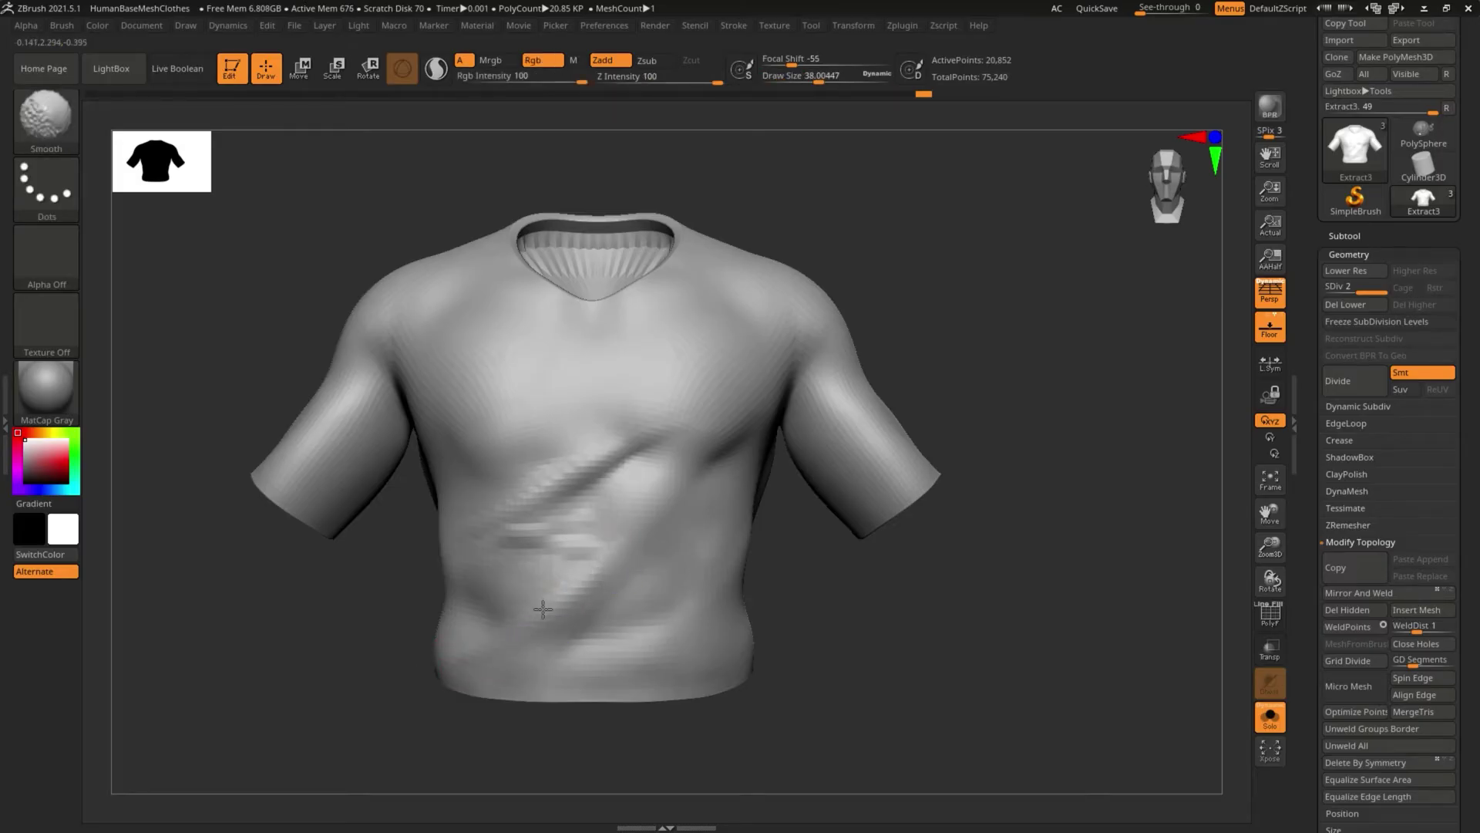
drag(350, 667, 468, 656)
key(shift)
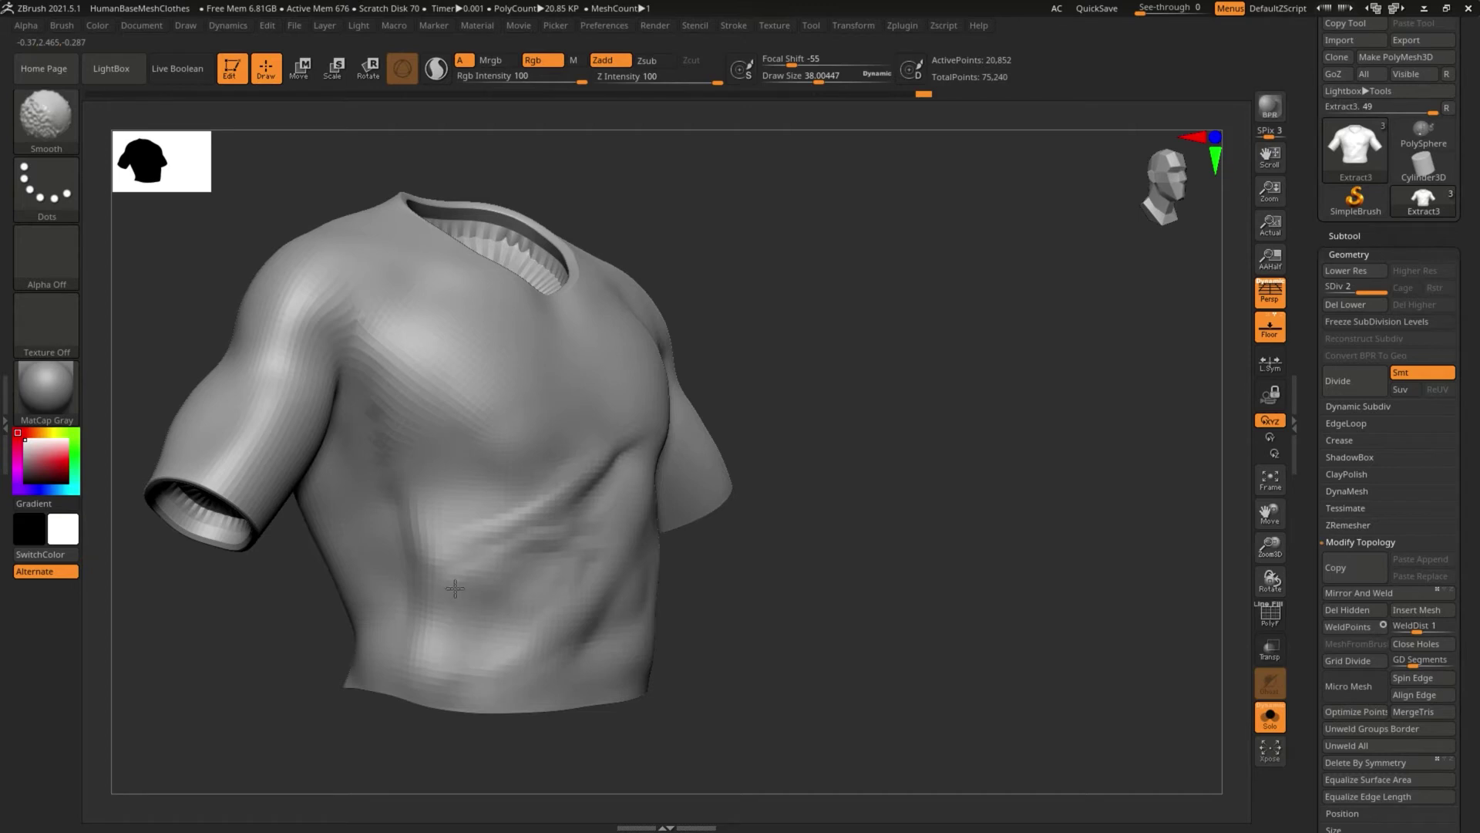
Step: Examine the collar with the body shown from the side and front, and isolate the shirt again
drag(890, 337, 814, 445)
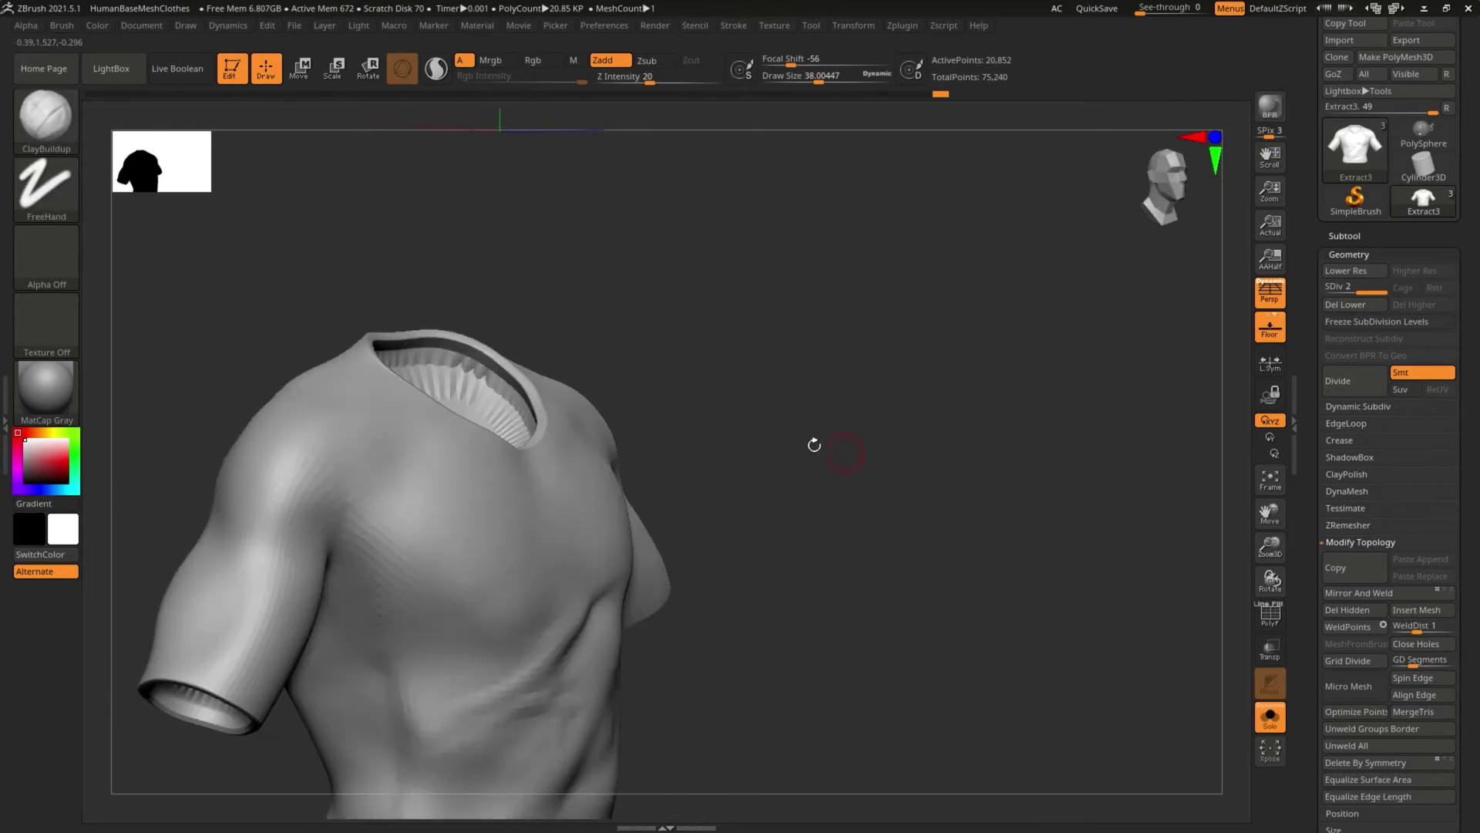
drag(540, 358, 485, 380)
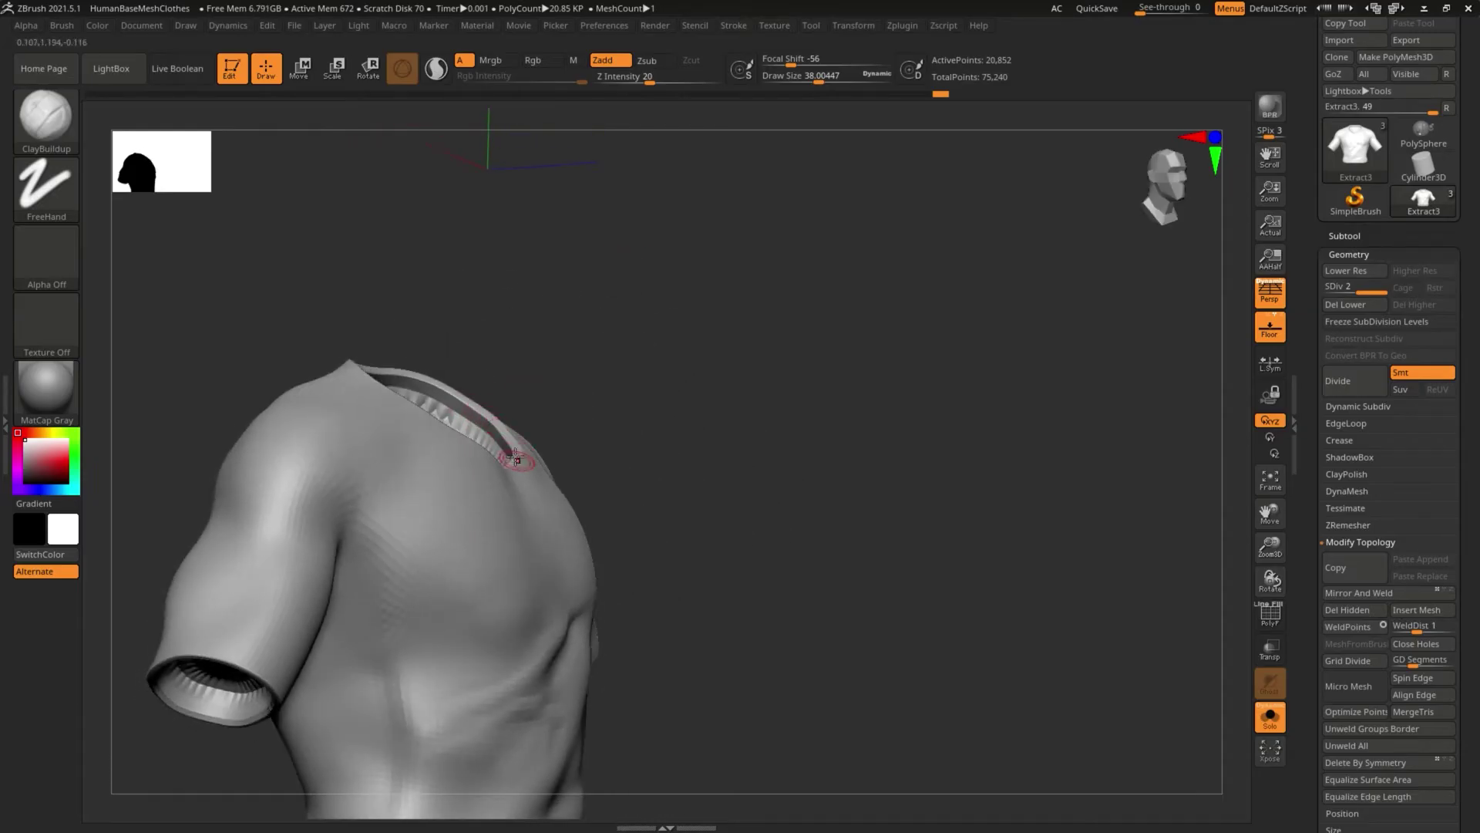
click(1270, 717)
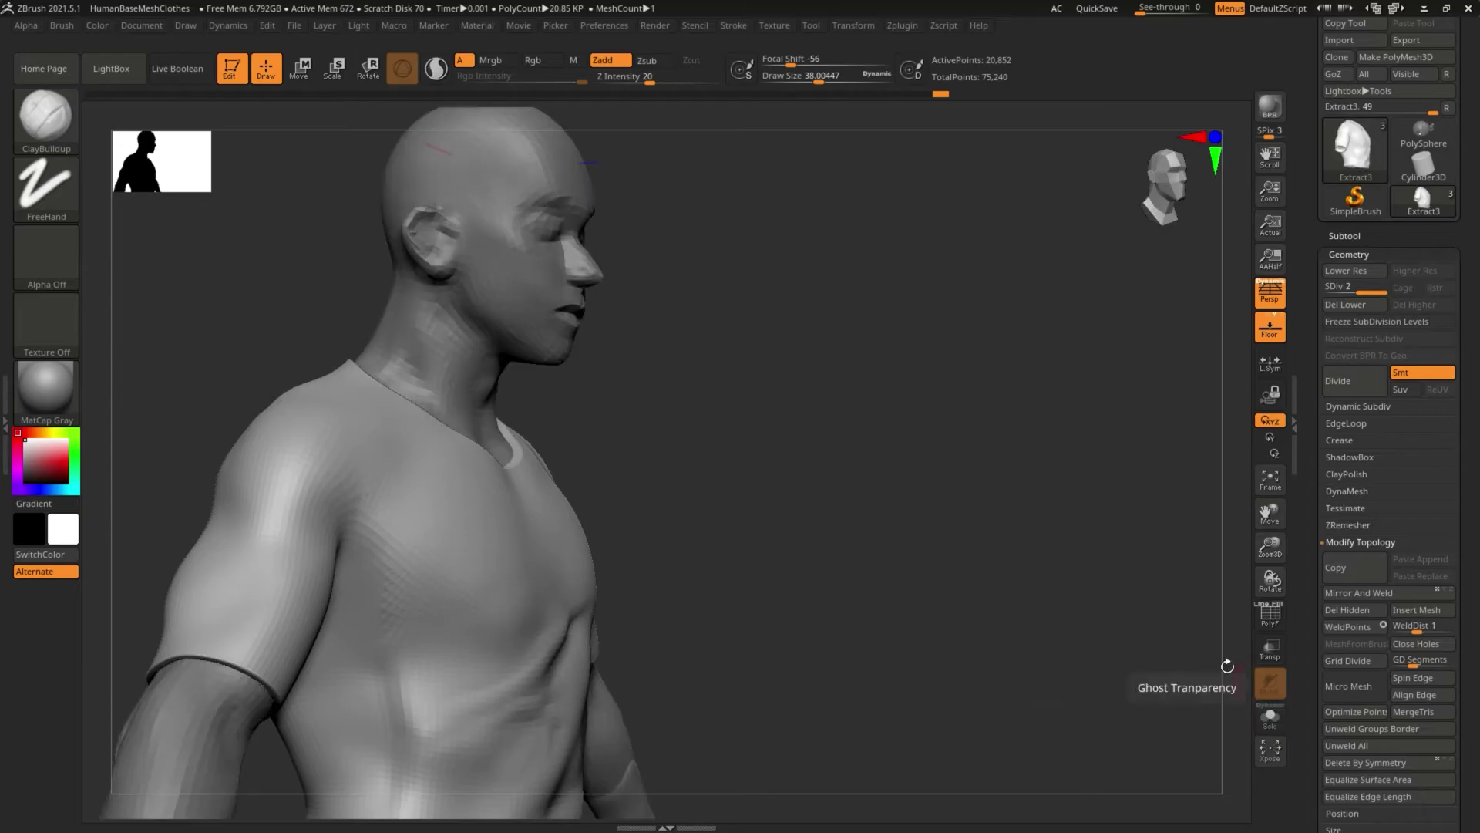
drag(926, 498, 877, 491)
drag(1067, 535, 1017, 527)
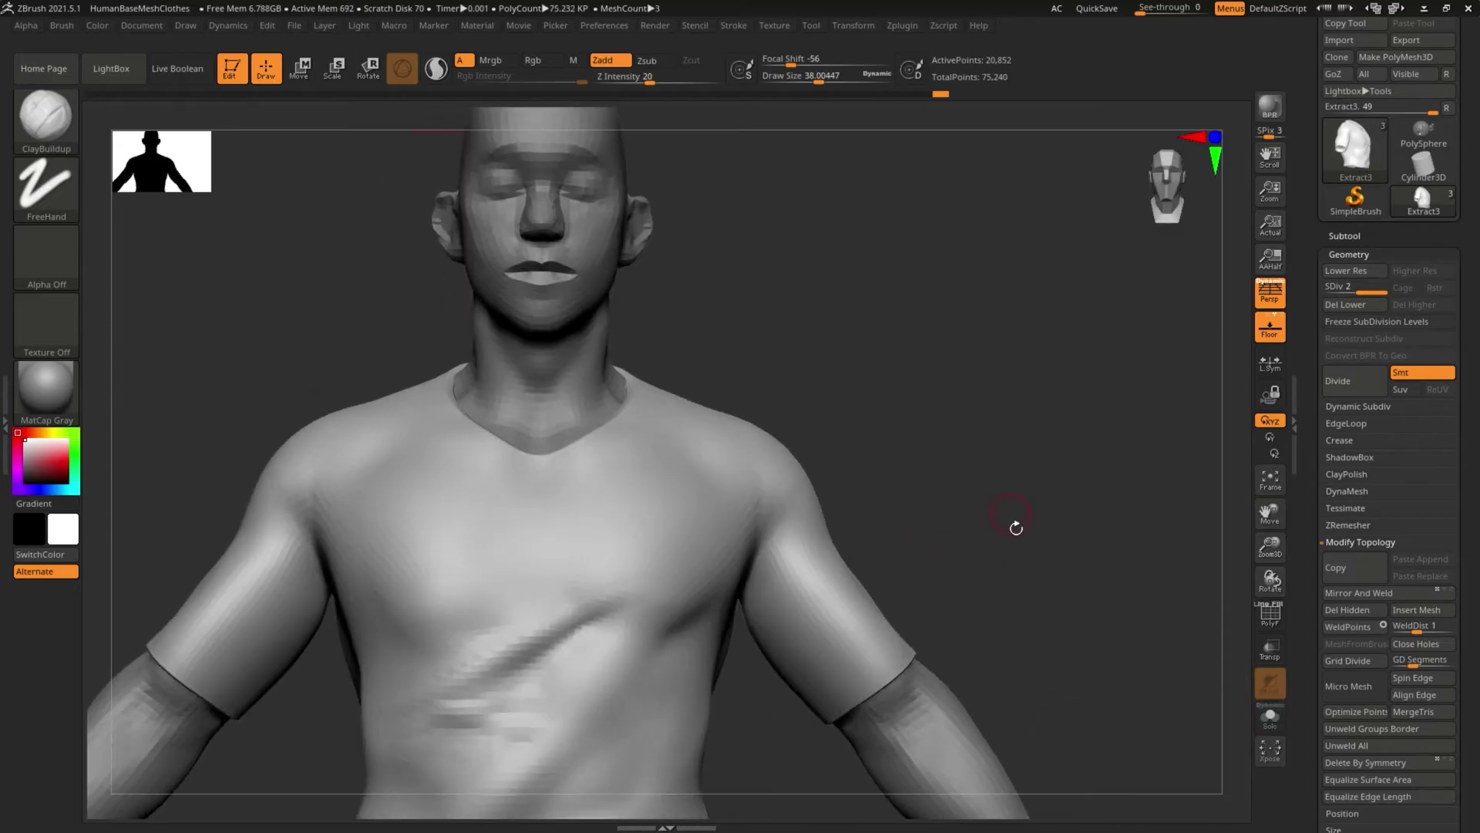
click(1270, 717)
drag(999, 464, 1033, 394)
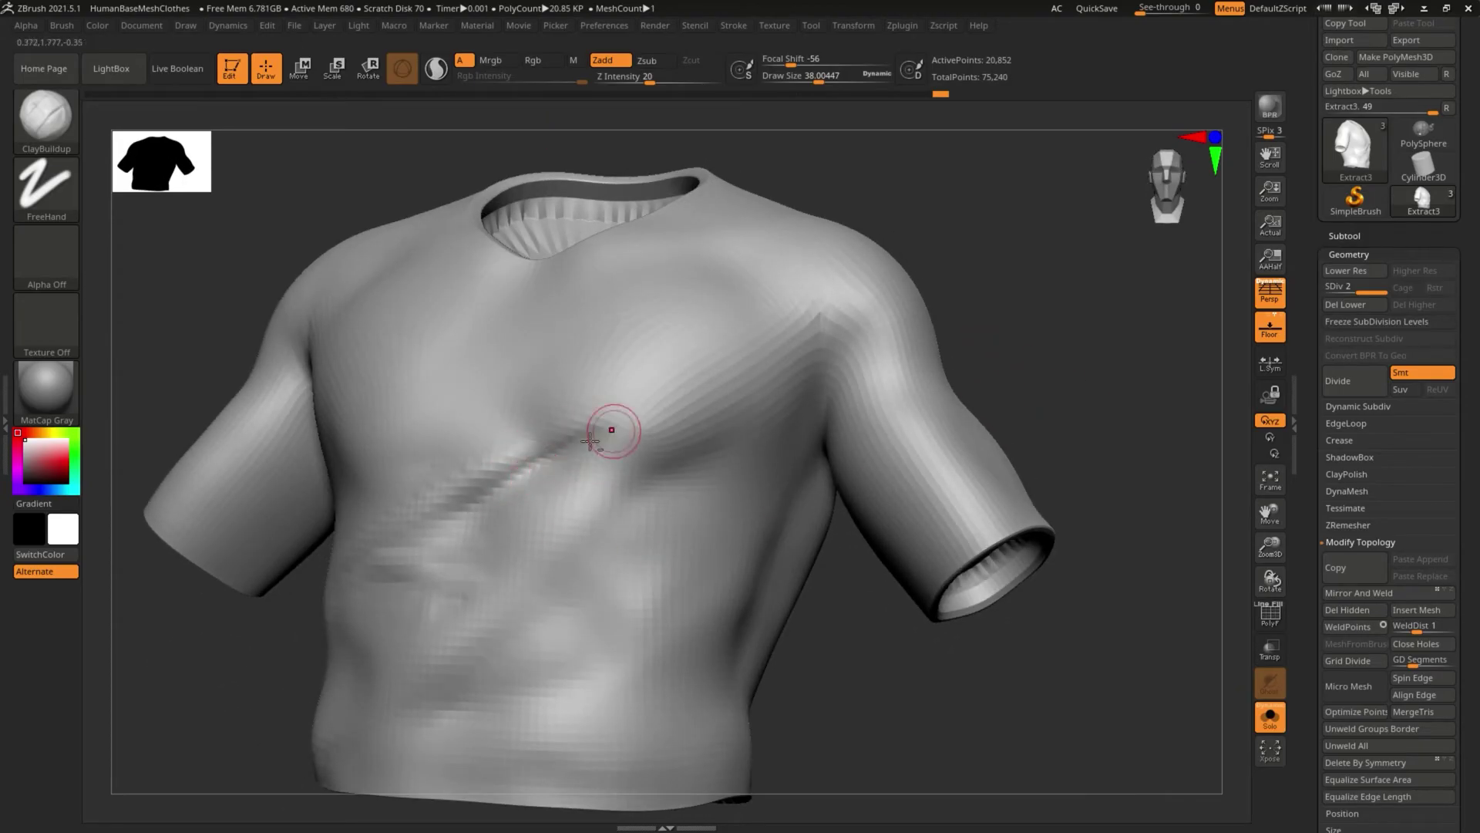
Step: Deepen the diagonal fold below the chest with ClayBuildup at draw size 38 and smooth it
drag(618, 409, 623, 409)
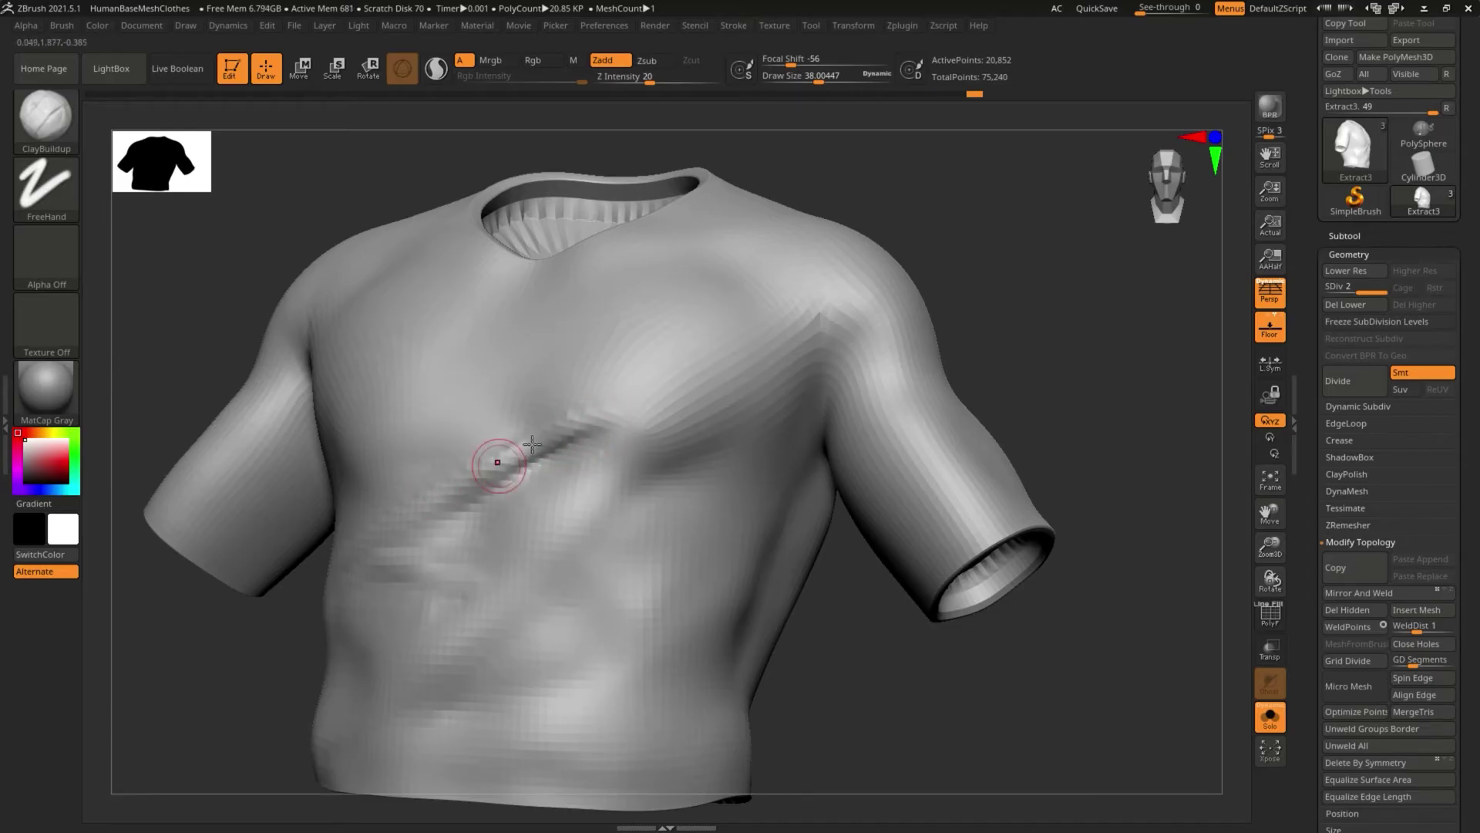
key(shift)
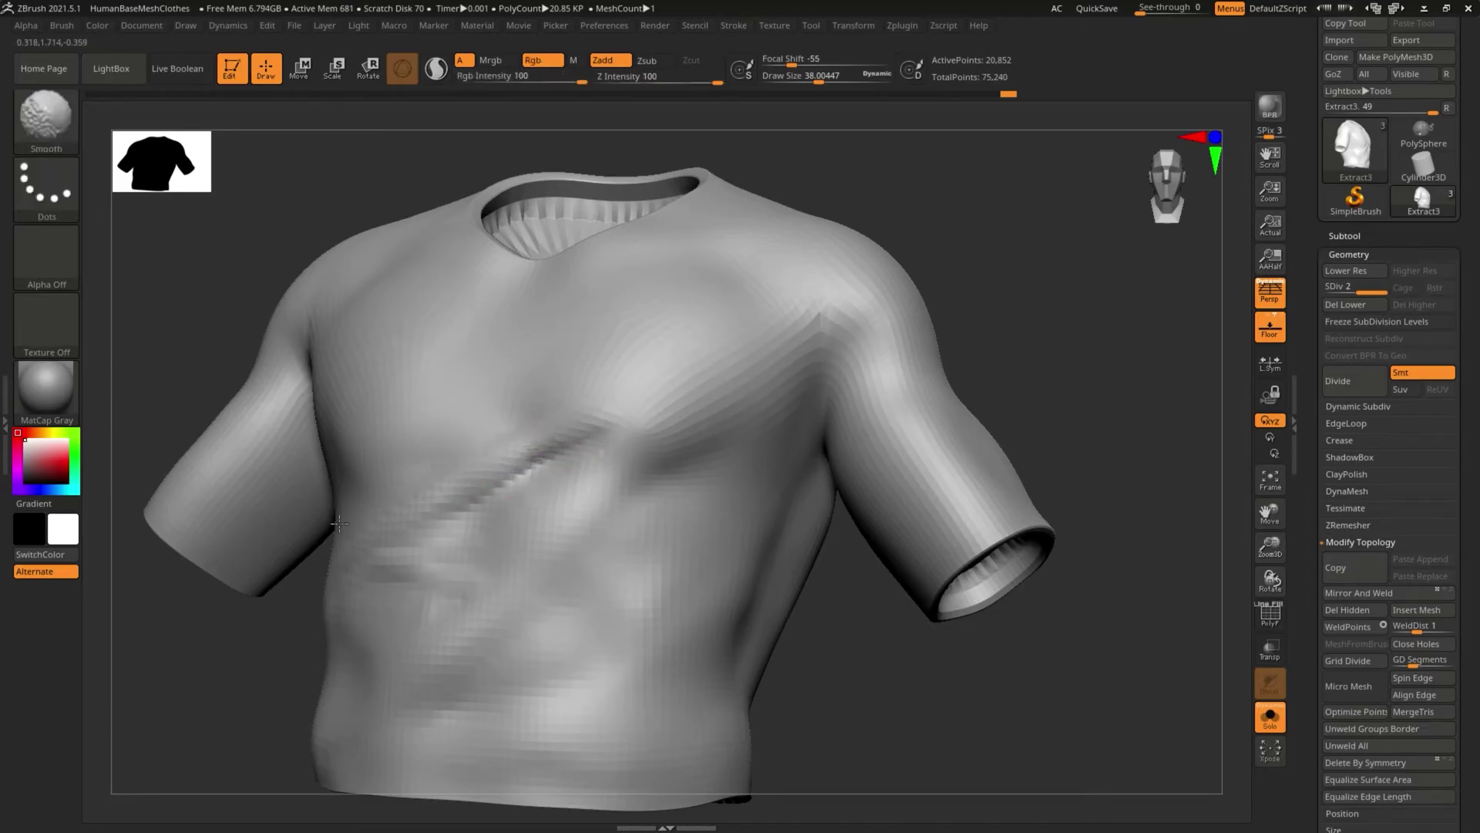
drag(258, 645, 339, 634)
mouse_move(741, 547)
mouse_down()
mouse_move(694, 531)
mouse_move(698, 513)
mouse_move(728, 522)
mouse_up()
key(shift)
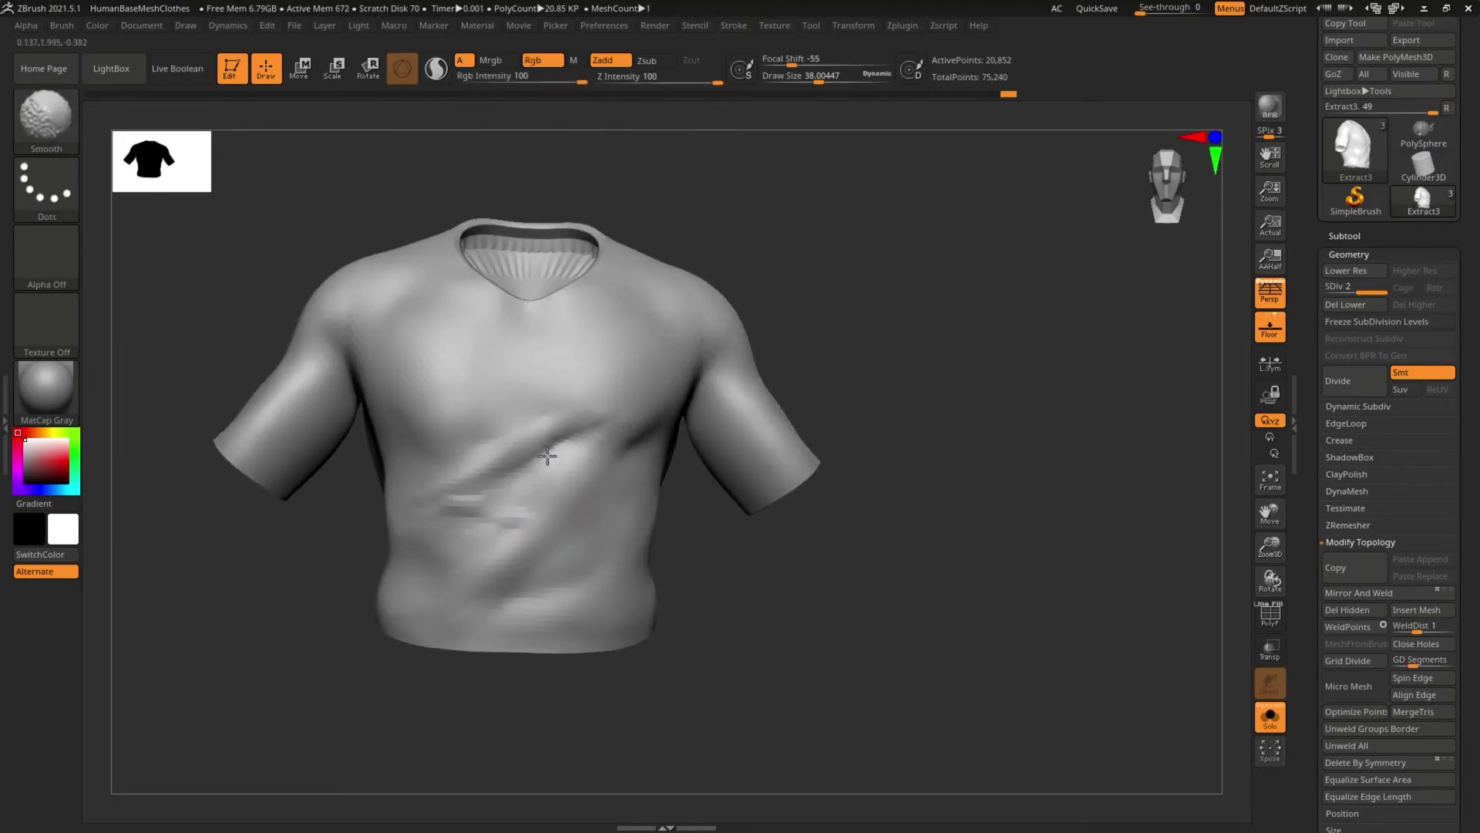
Step: Sculpt a fold along the hem at the shirt's side with ClayBuildup at draw size about 42
mouse_move(743, 489)
mouse_down()
mouse_move(403, 543)
mouse_move(393, 569)
mouse_move(432, 552)
mouse_up()
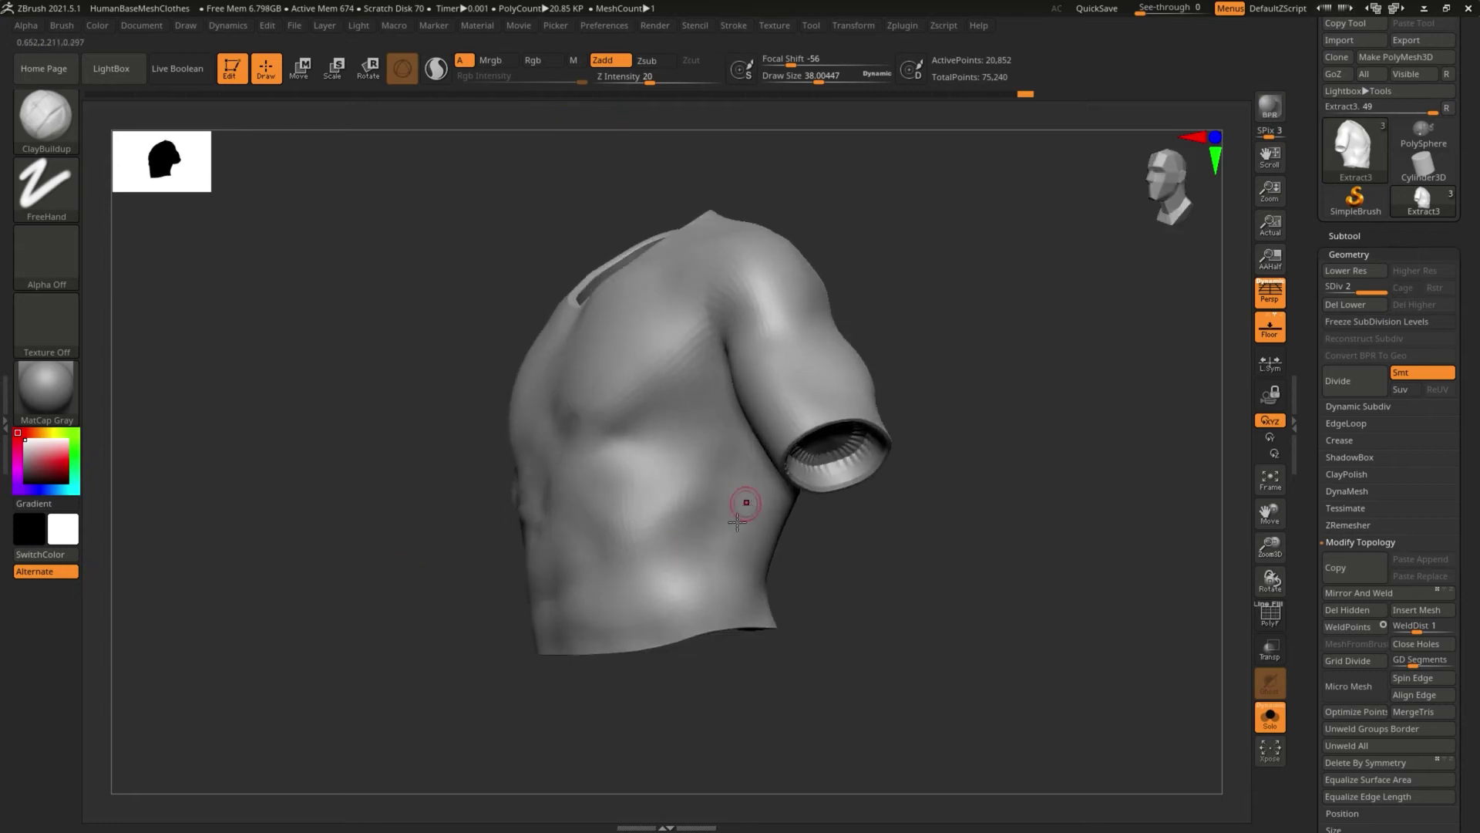
key(s)
drag(728, 596, 730, 596)
mouse_move(820, 592)
alt+mouse_down()
mouse_move(822, 506)
mouse_move(826, 540)
alt+mouse_up()
drag(956, 549, 743, 568)
mouse_move(792, 673)
mouse_down()
mouse_move(873, 629)
mouse_move(887, 646)
mouse_up()
drag(742, 566, 583, 605)
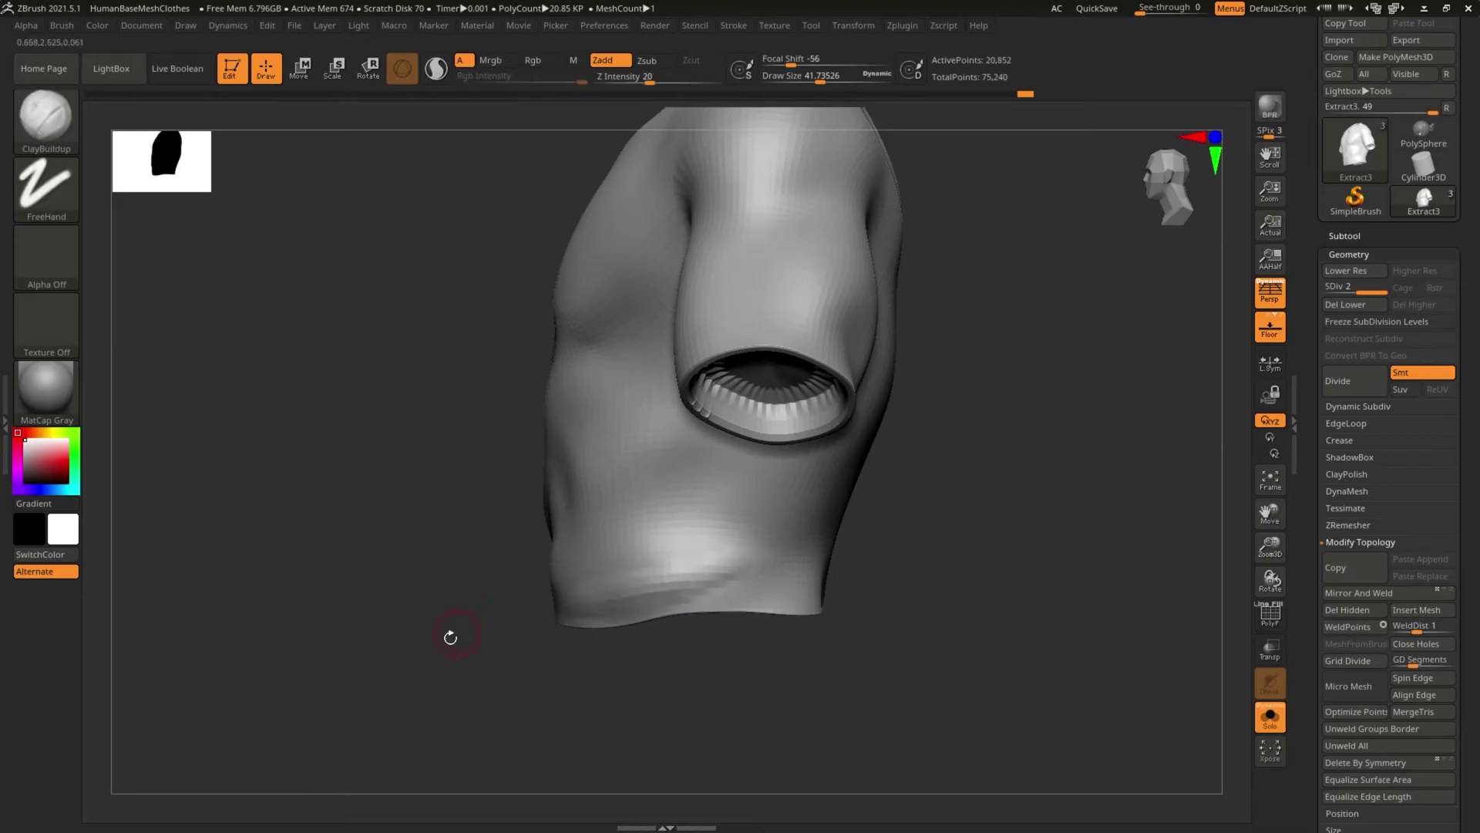
Step: Extend the hem folds across the shirt's lower front with ClayBuildup, and reduce the draw size to about 30
mouse_move(446, 631)
mouse_down()
mouse_move(595, 581)
mouse_move(421, 591)
mouse_up()
drag(586, 664, 522, 601)
drag(786, 638, 714, 620)
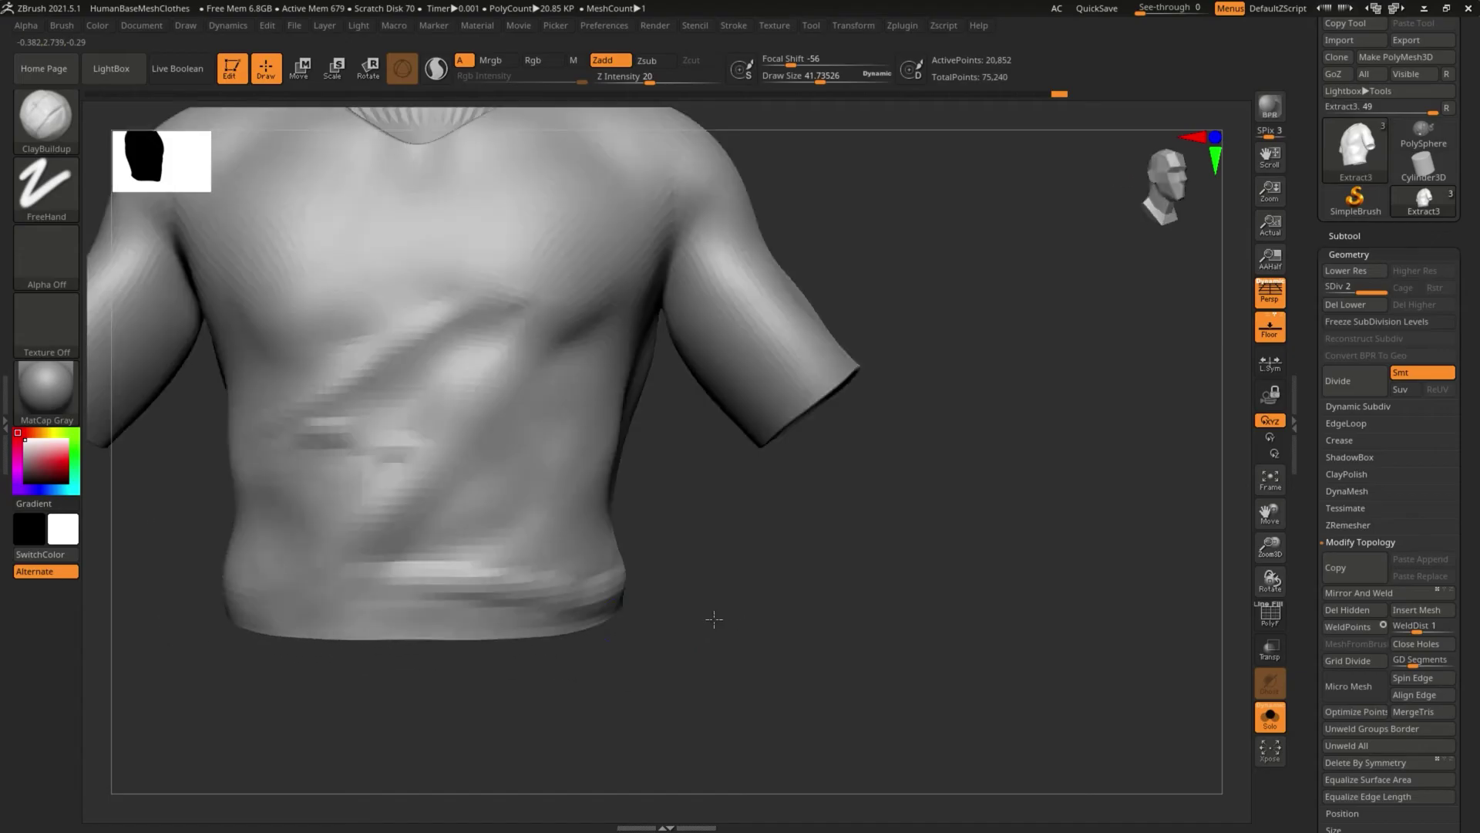
drag(563, 600, 324, 615)
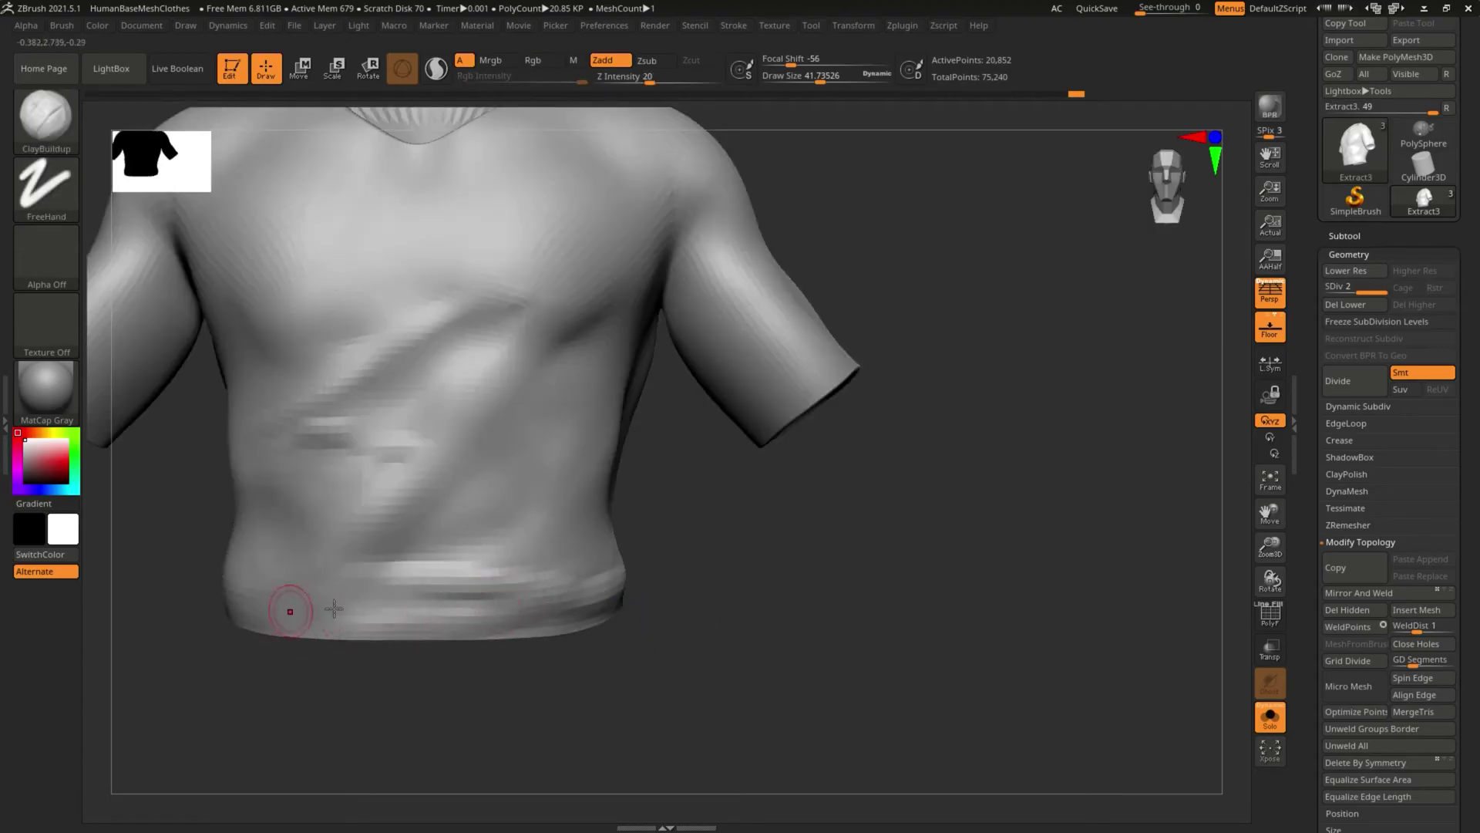
drag(507, 576, 350, 562)
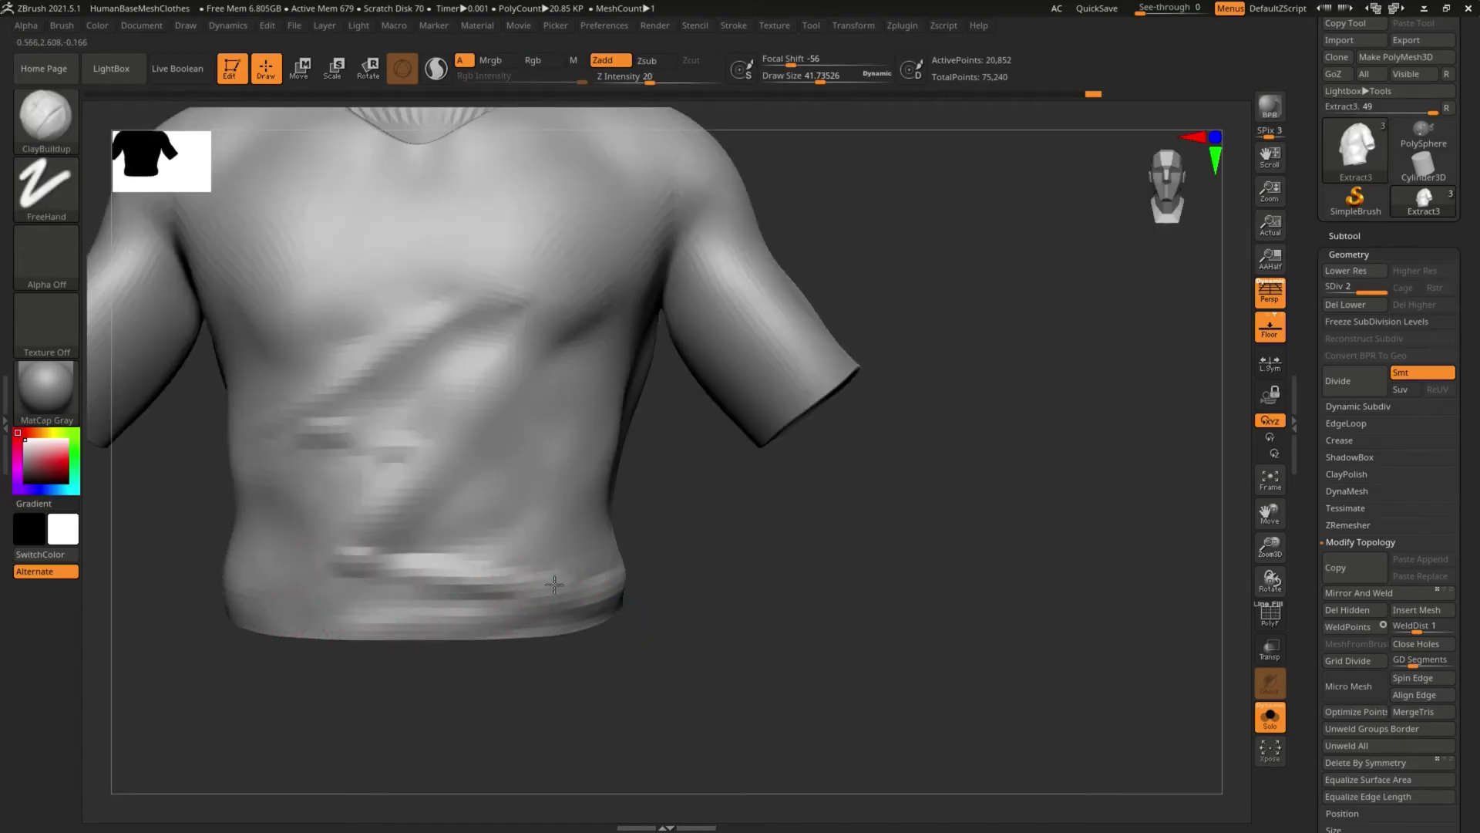
drag(650, 540, 569, 552)
key(bracketleft)
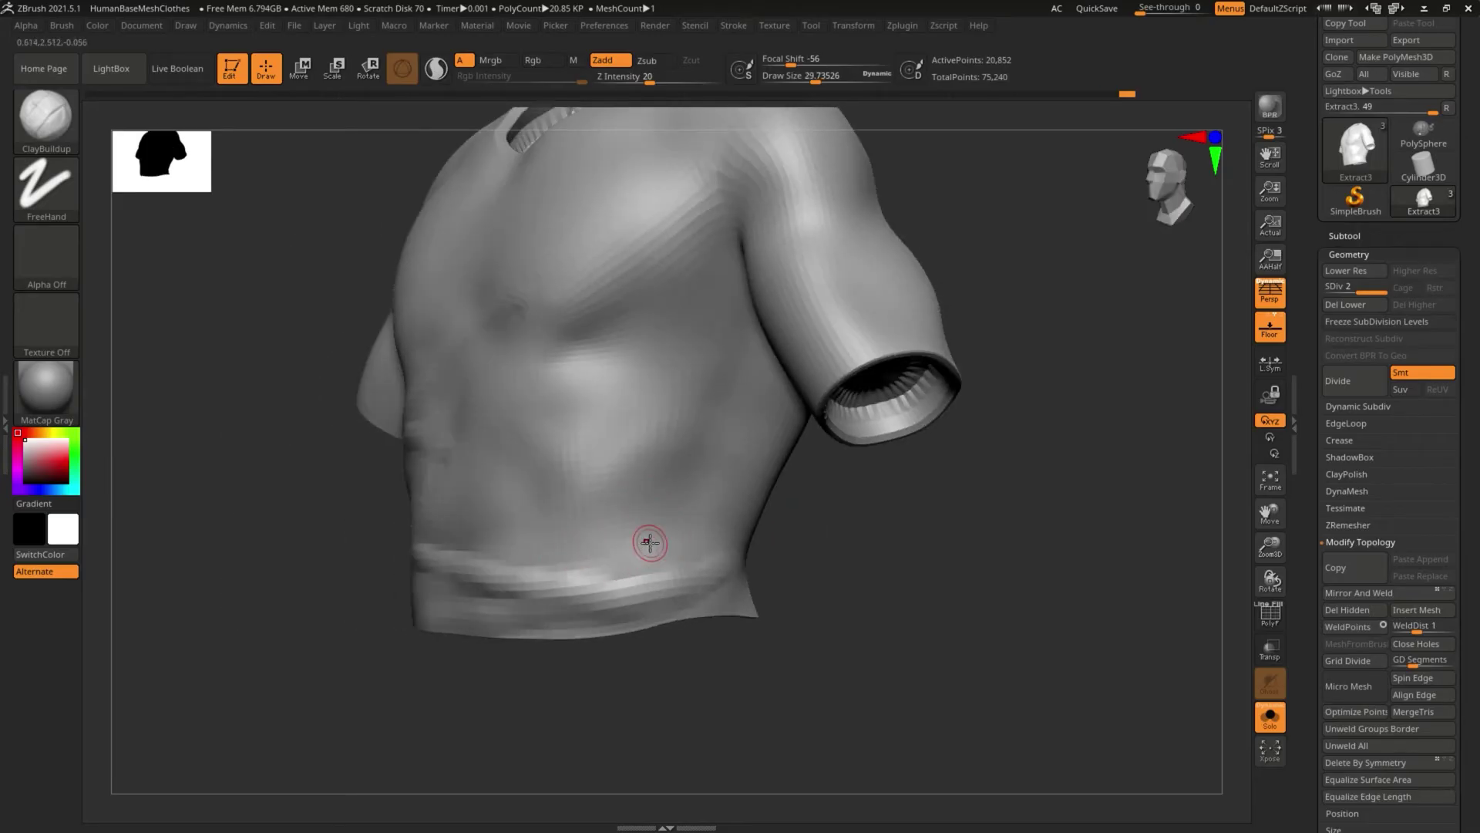
Step: Build up the shirt's side below the armpit with ClayBuildup at draw size about 81 and smooth it
key(s)
drag(698, 502, 714, 502)
drag(810, 502, 833, 366)
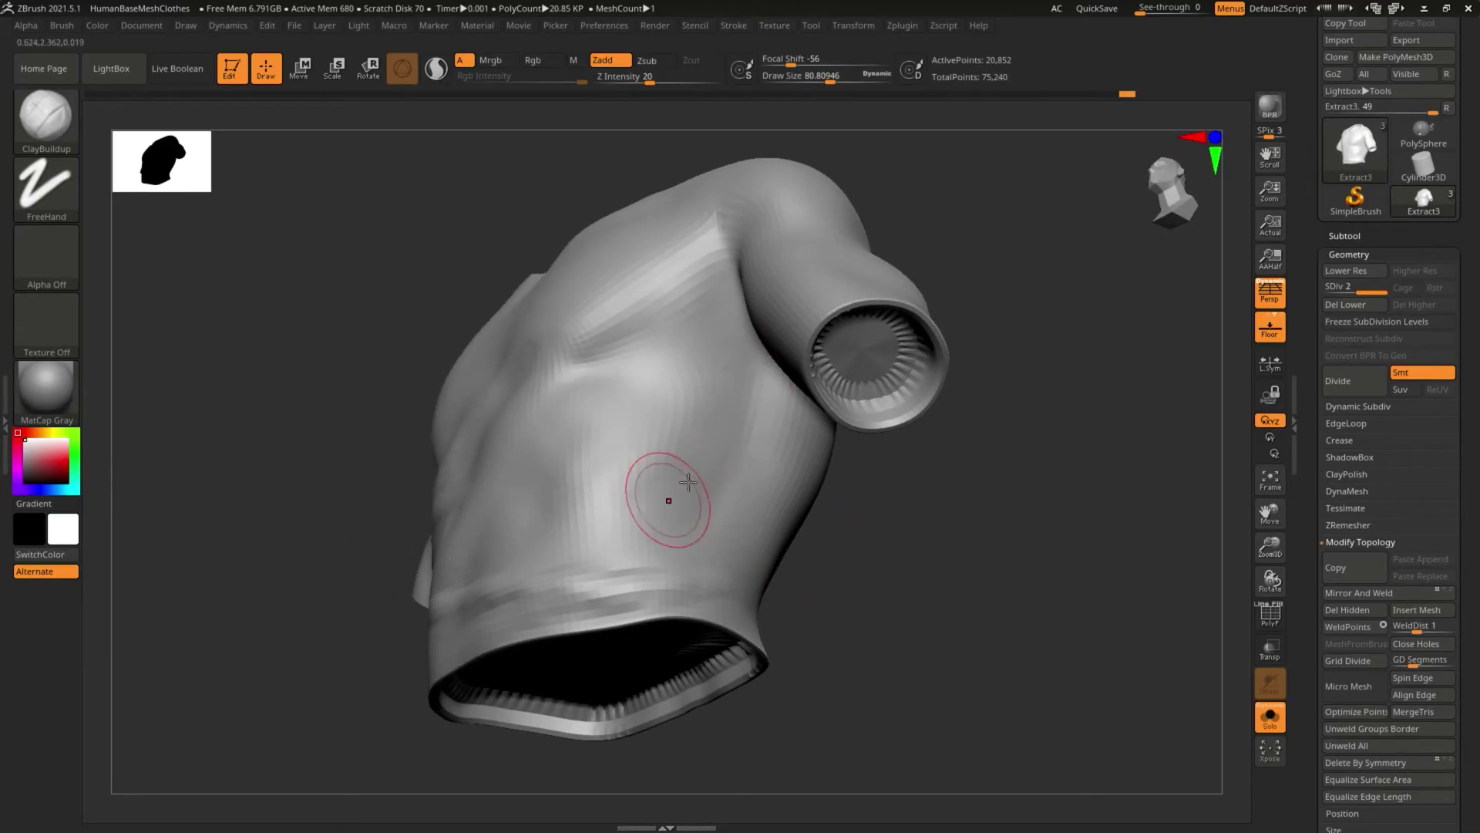
mouse_move(759, 433)
mouse_down()
mouse_move(753, 375)
mouse_move(685, 507)
mouse_move(752, 429)
mouse_up()
mouse_move(738, 377)
mouse_down()
mouse_move(698, 462)
mouse_move(743, 379)
mouse_up()
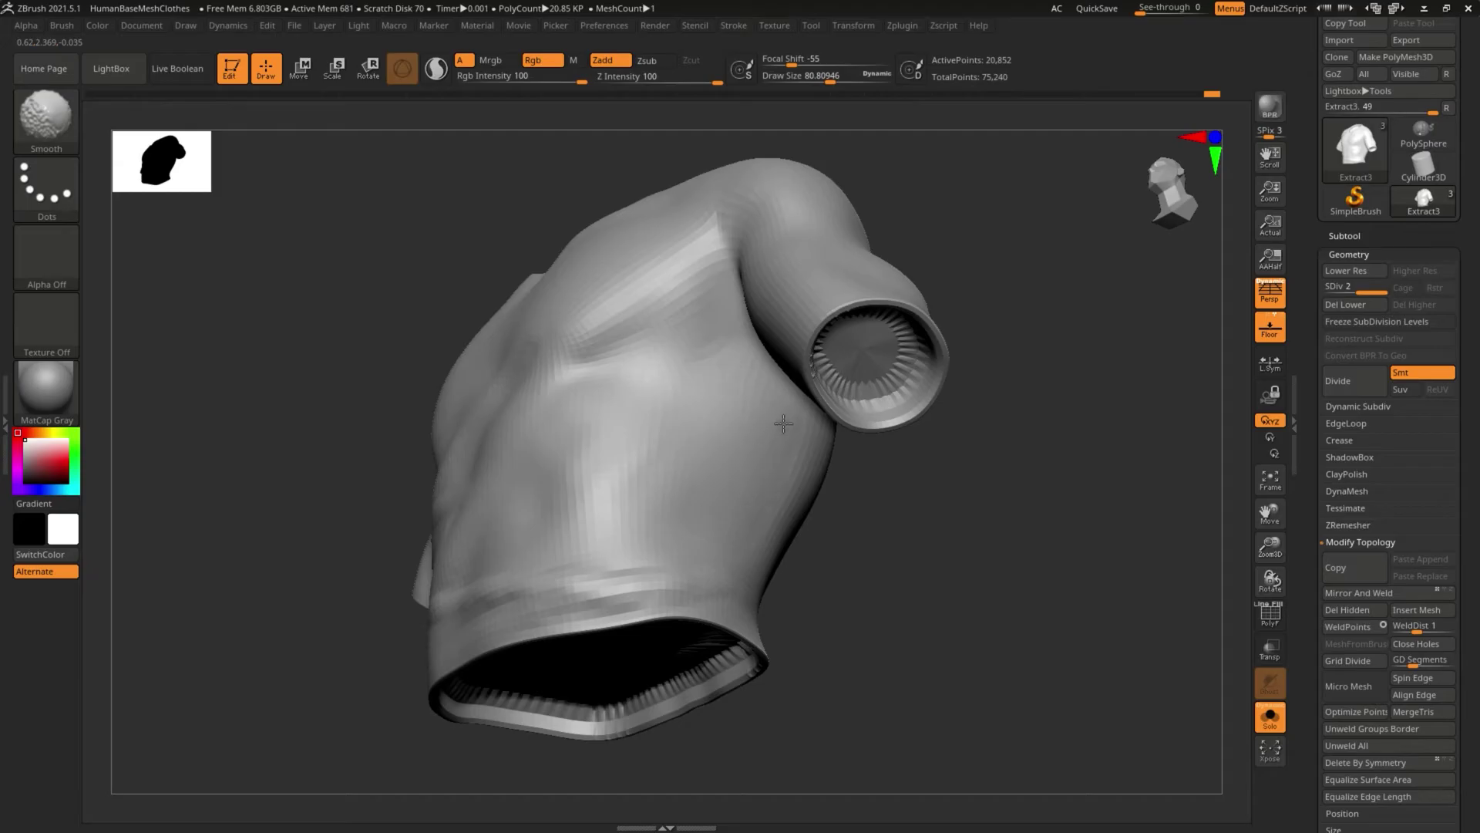
Step: Sculpt small creases where the front of the shoulder meets the armpit with ClayBuildup at draw size about 17
mouse_move(856, 529)
mouse_down()
mouse_move(892, 599)
mouse_move(941, 552)
mouse_move(895, 624)
mouse_move(952, 628)
mouse_move(899, 594)
mouse_move(886, 502)
mouse_move(871, 493)
mouse_up()
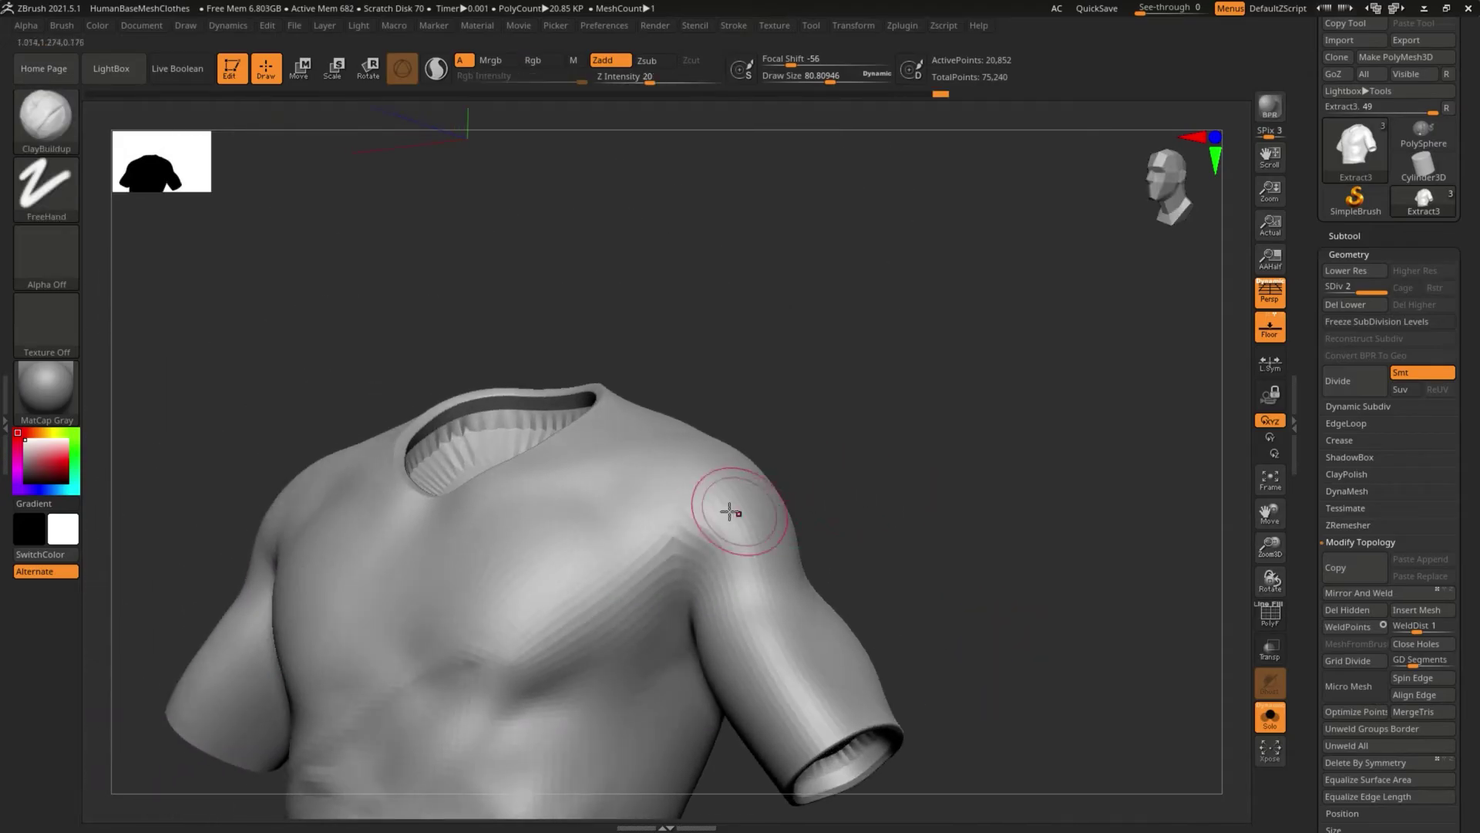
drag(915, 393, 757, 490)
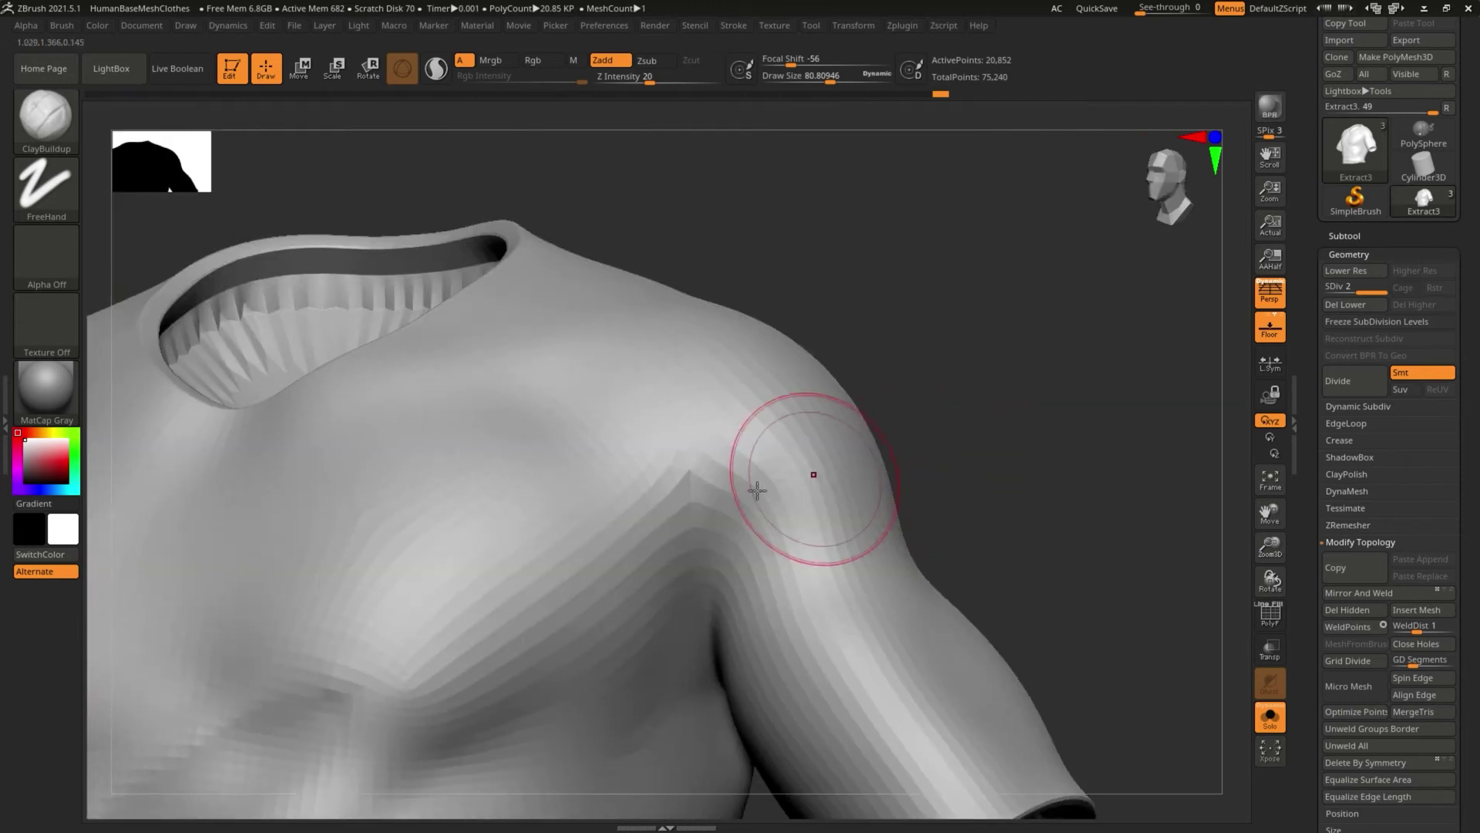
key(bracketleft)
key(bracketleft)
key(bracketleft)
key(bracketleft)
key(bracketleft)
key(bracketleft)
key(bracketleft)
key(bracketleft)
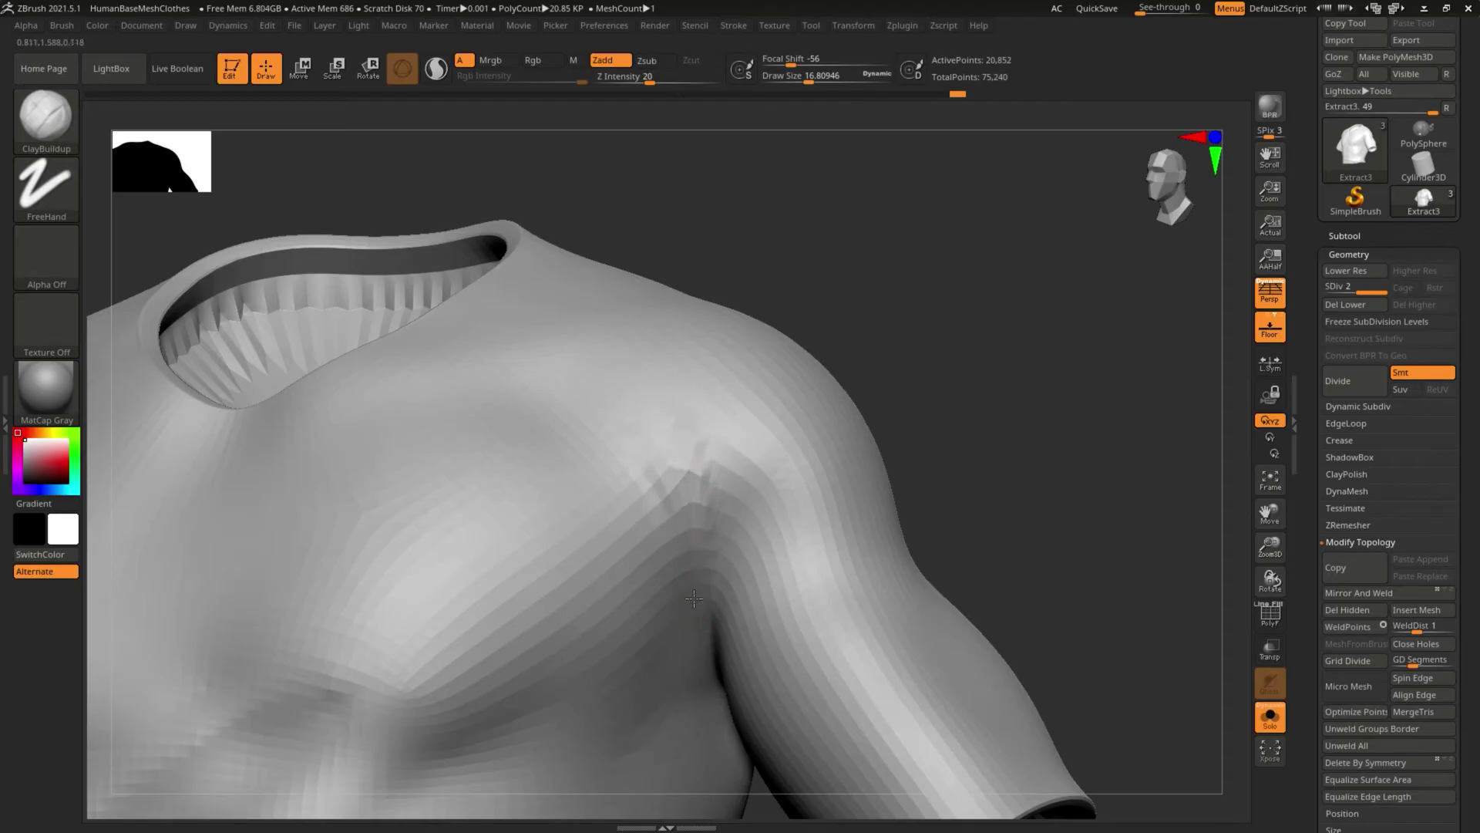
drag(624, 423, 635, 390)
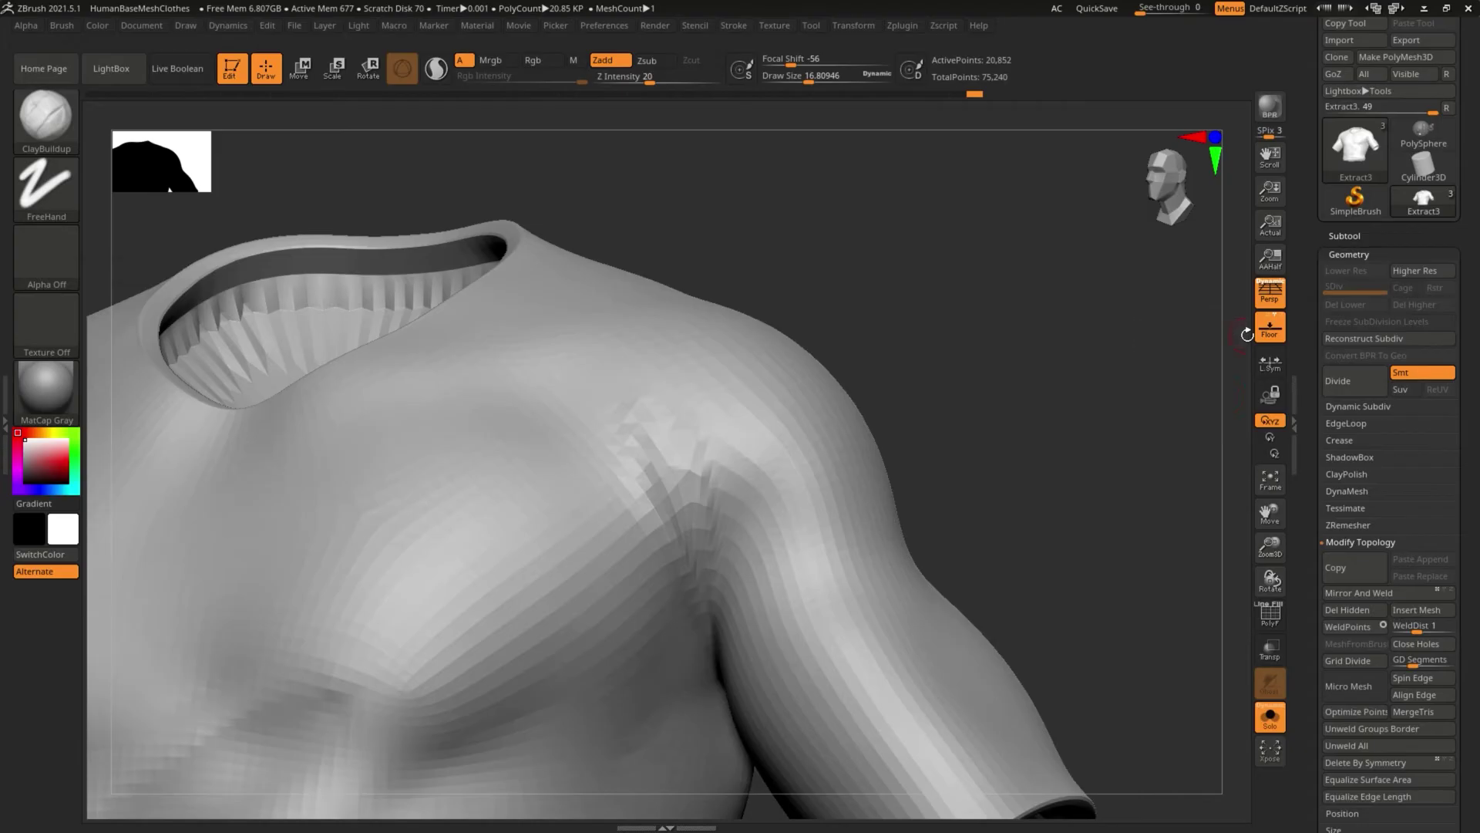
Step: Subdivide the shirt to level 3 and sculpt finer creases at the front of the armpit, smoothing their upper ends
click(1332, 383)
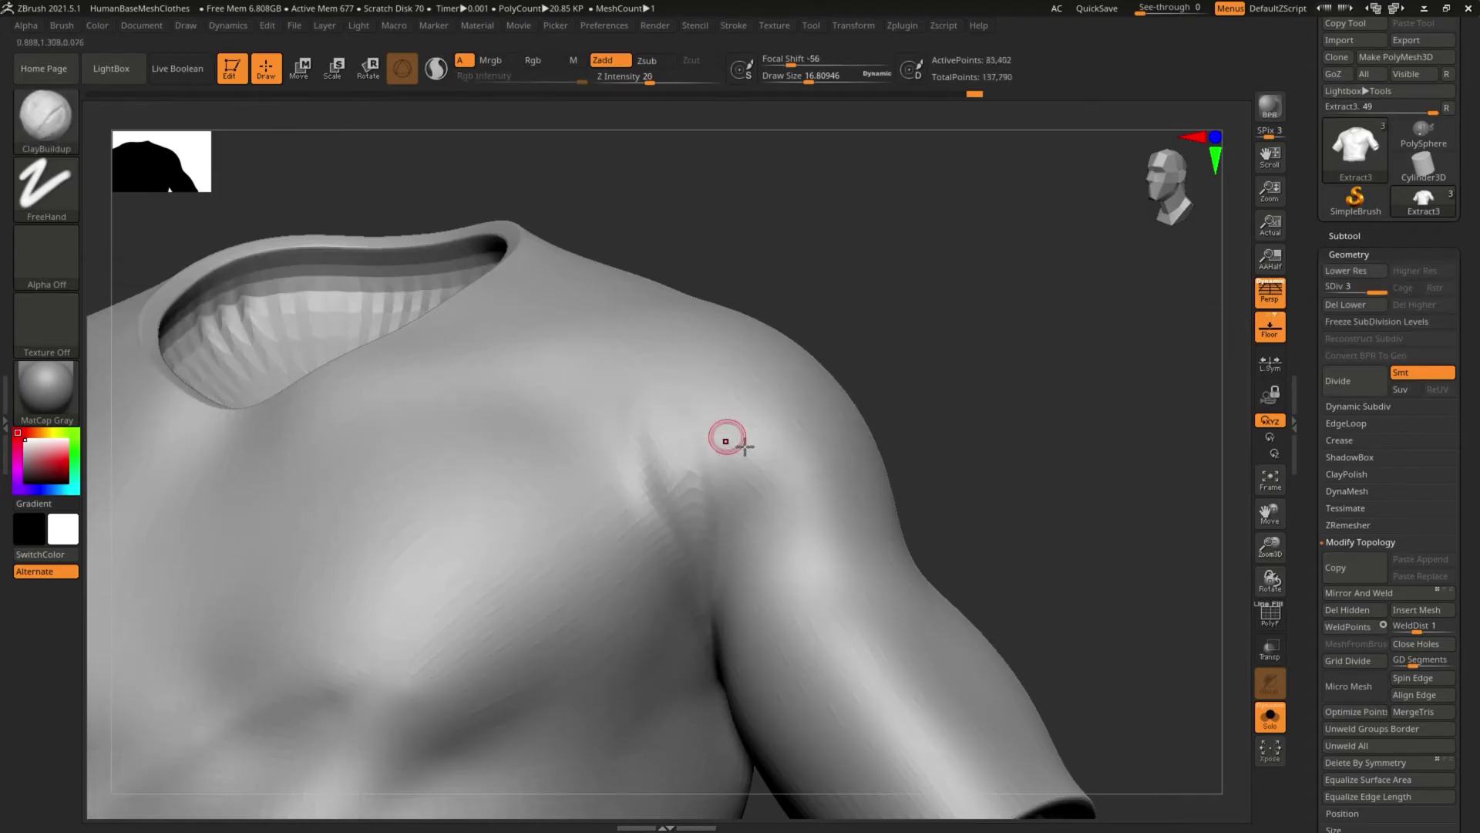
drag(870, 345, 840, 314)
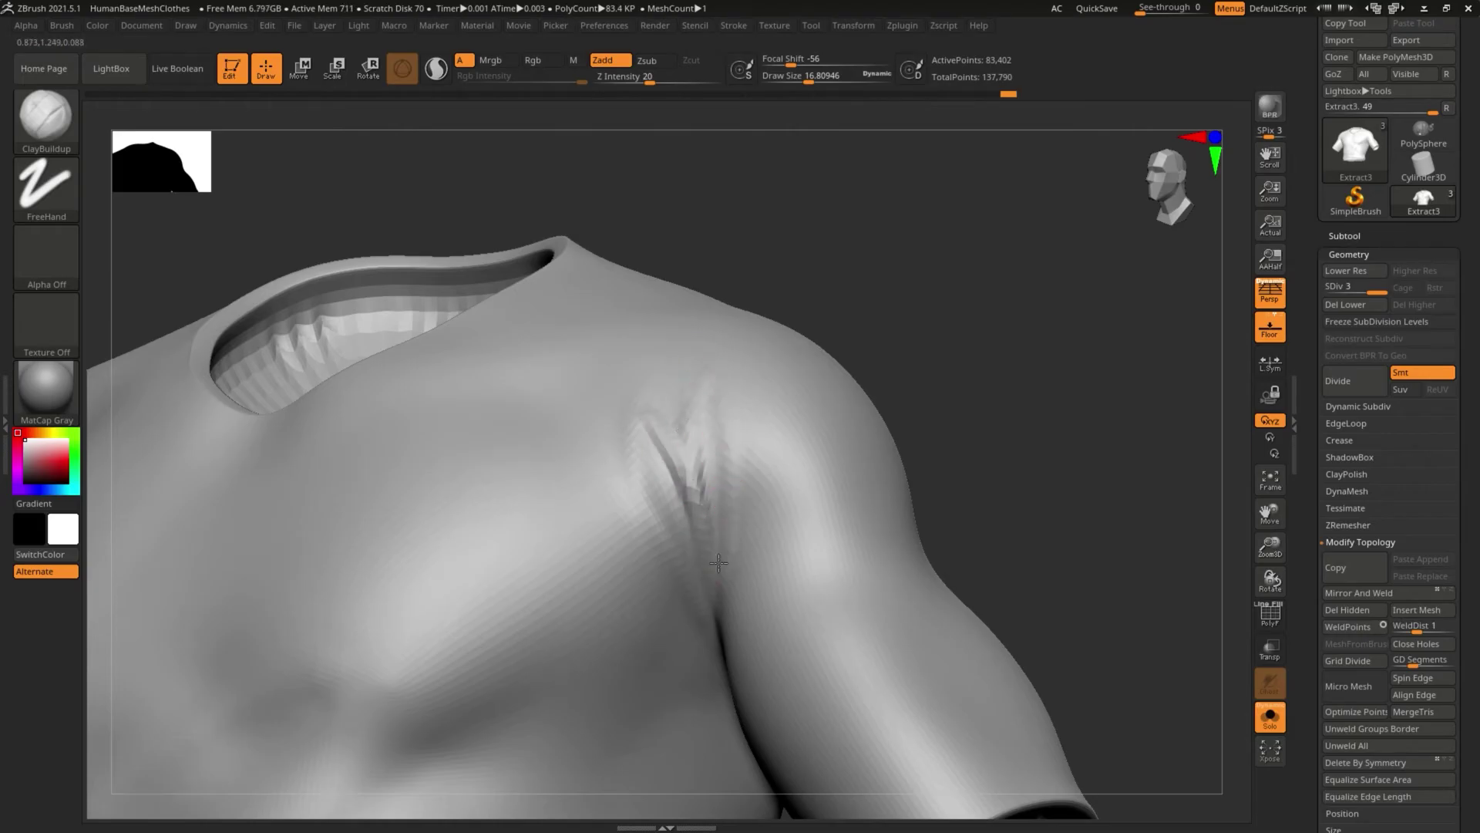
mouse_move(734, 492)
mouse_down()
mouse_move(710, 400)
mouse_move(696, 456)
mouse_move(725, 414)
mouse_up()
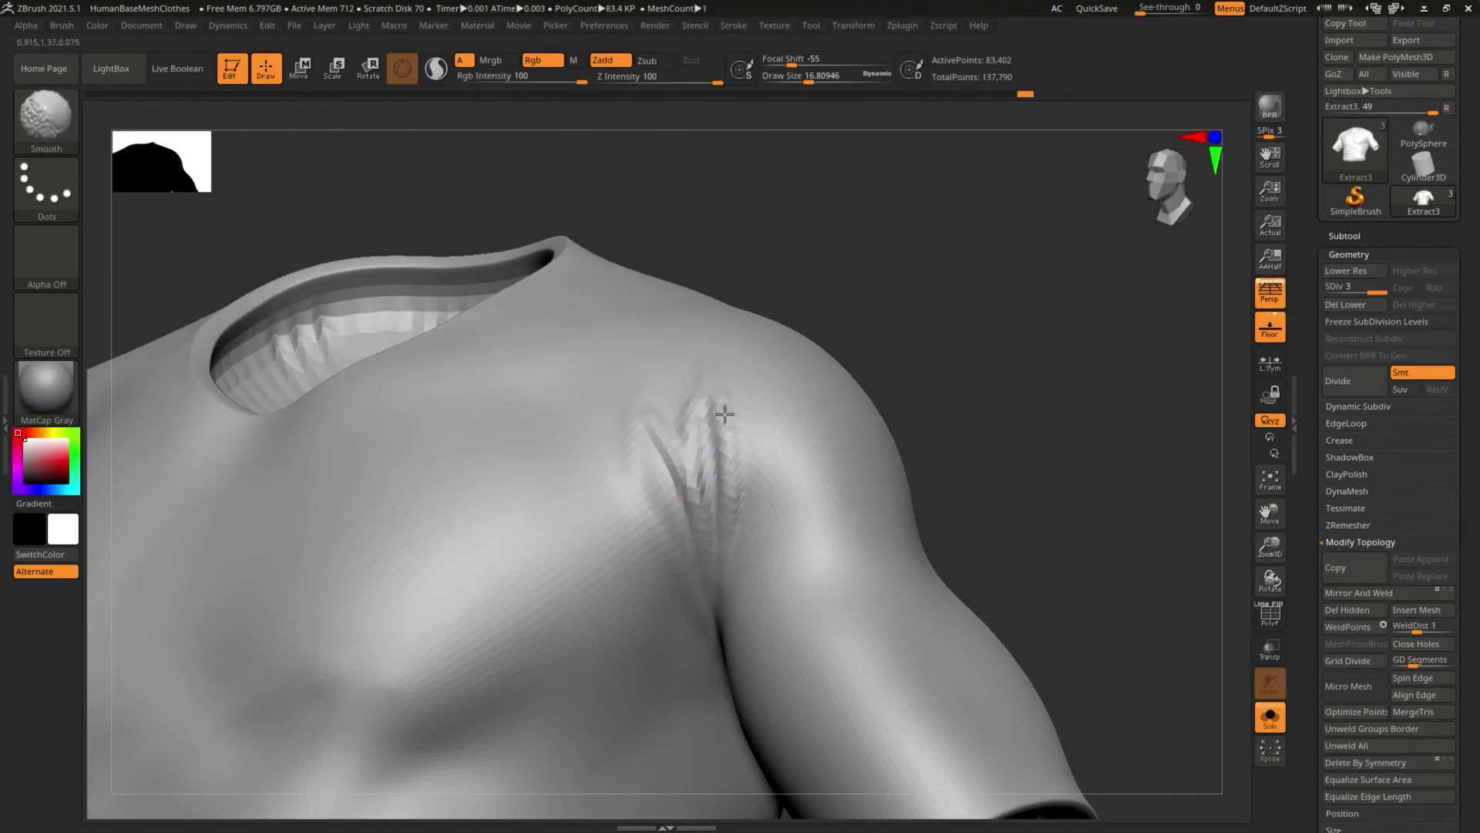
drag(785, 211, 838, 261)
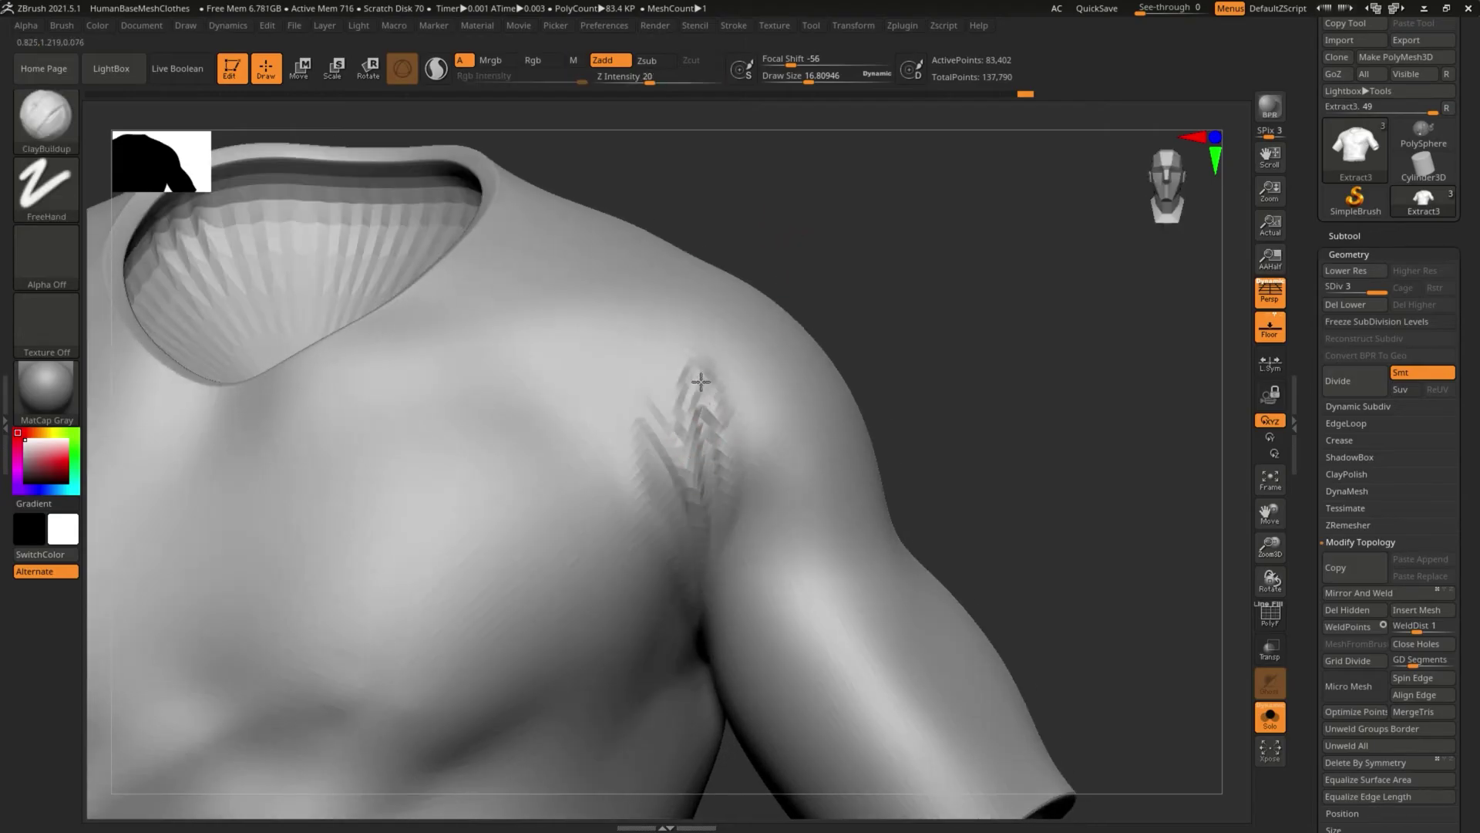
key(shift)
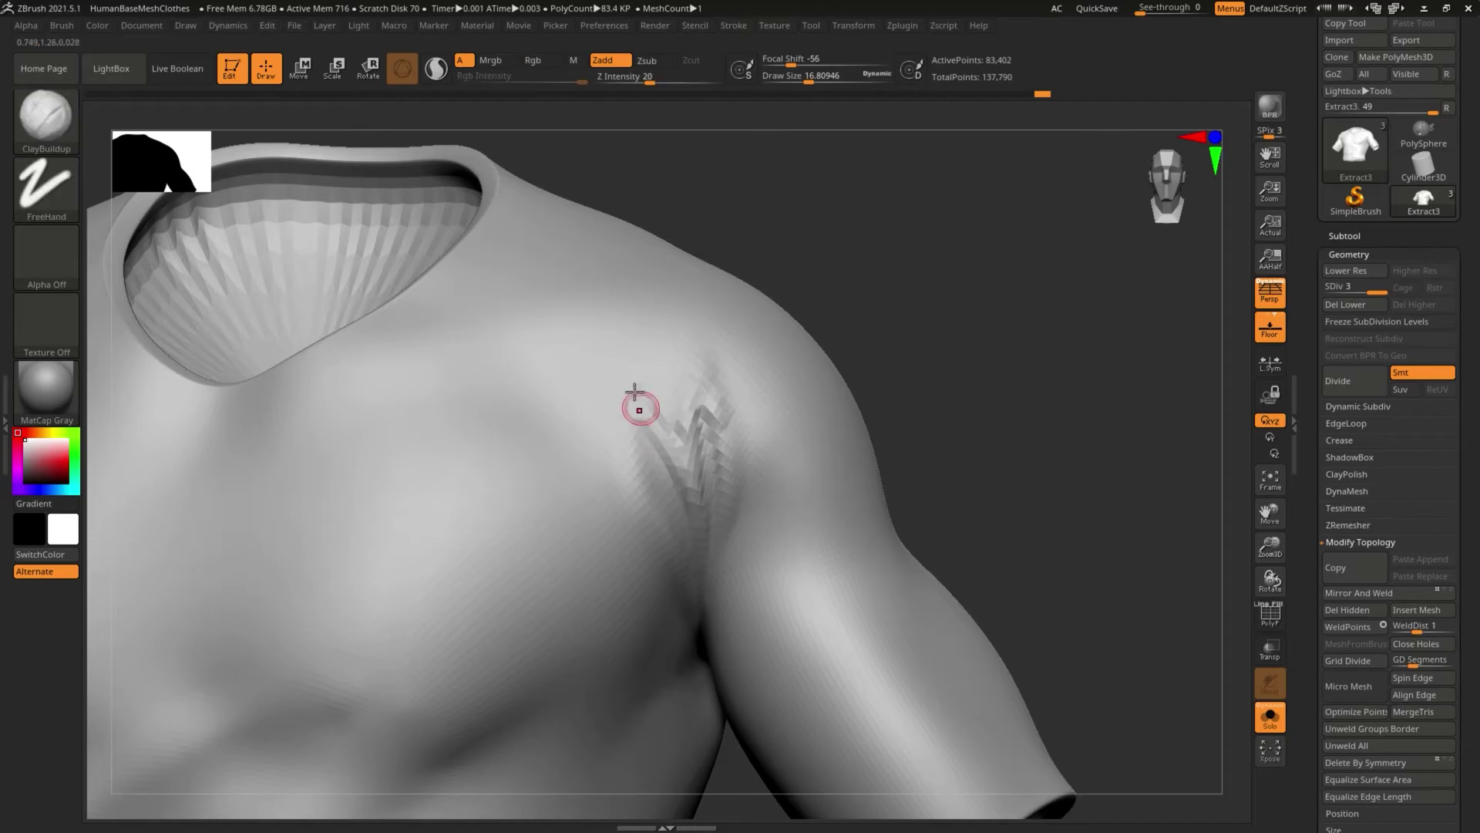
Step: Add another crease on the chest side of the armpit folds and smooth its upper end
mouse_move(636, 404)
mouse_down()
mouse_move(664, 450)
mouse_move(659, 496)
mouse_up()
mouse_move(842, 401)
mouse_down()
mouse_move(883, 322)
mouse_move(717, 238)
mouse_move(652, 486)
mouse_up()
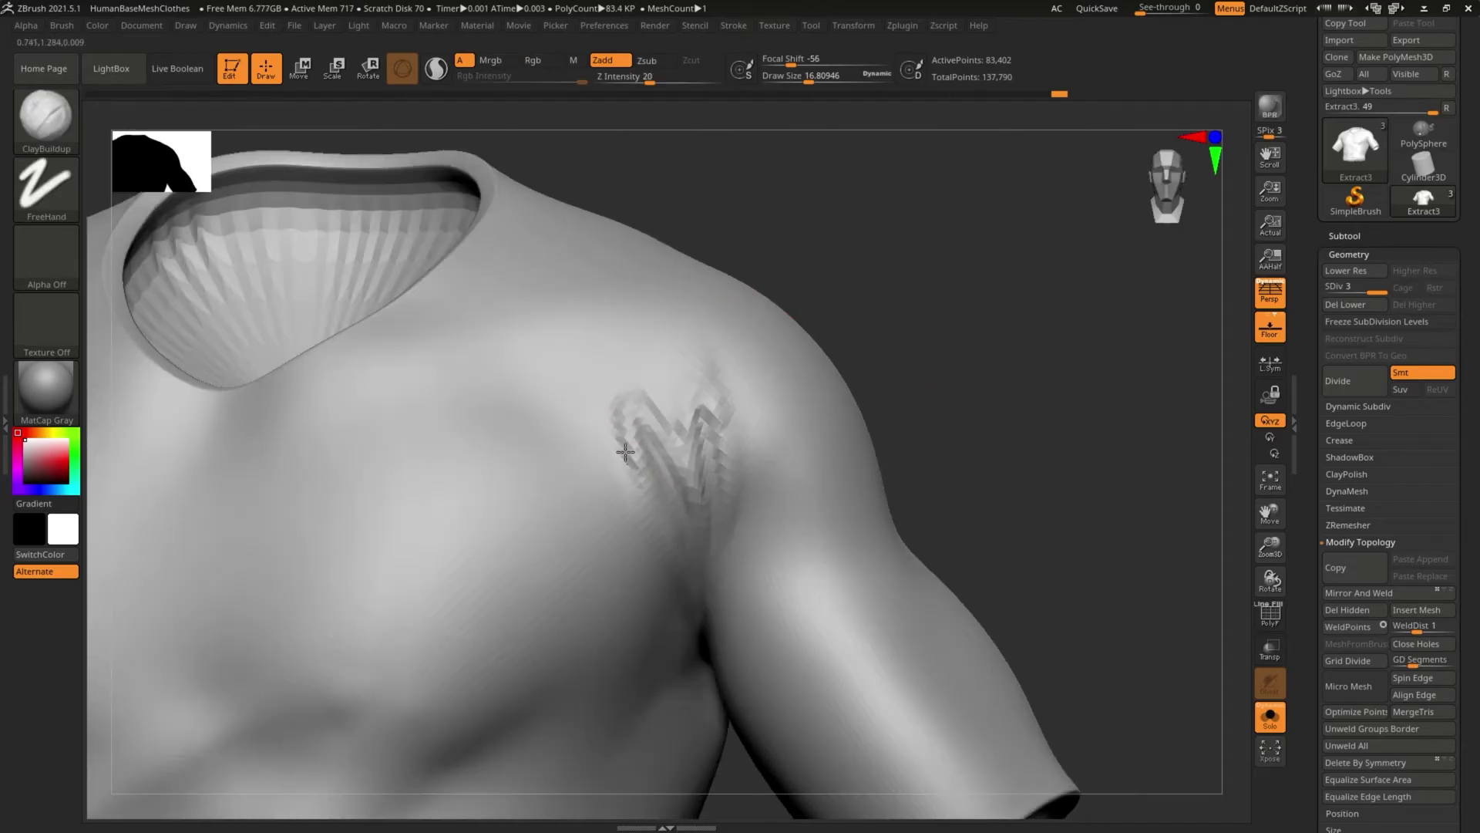
key(shift)
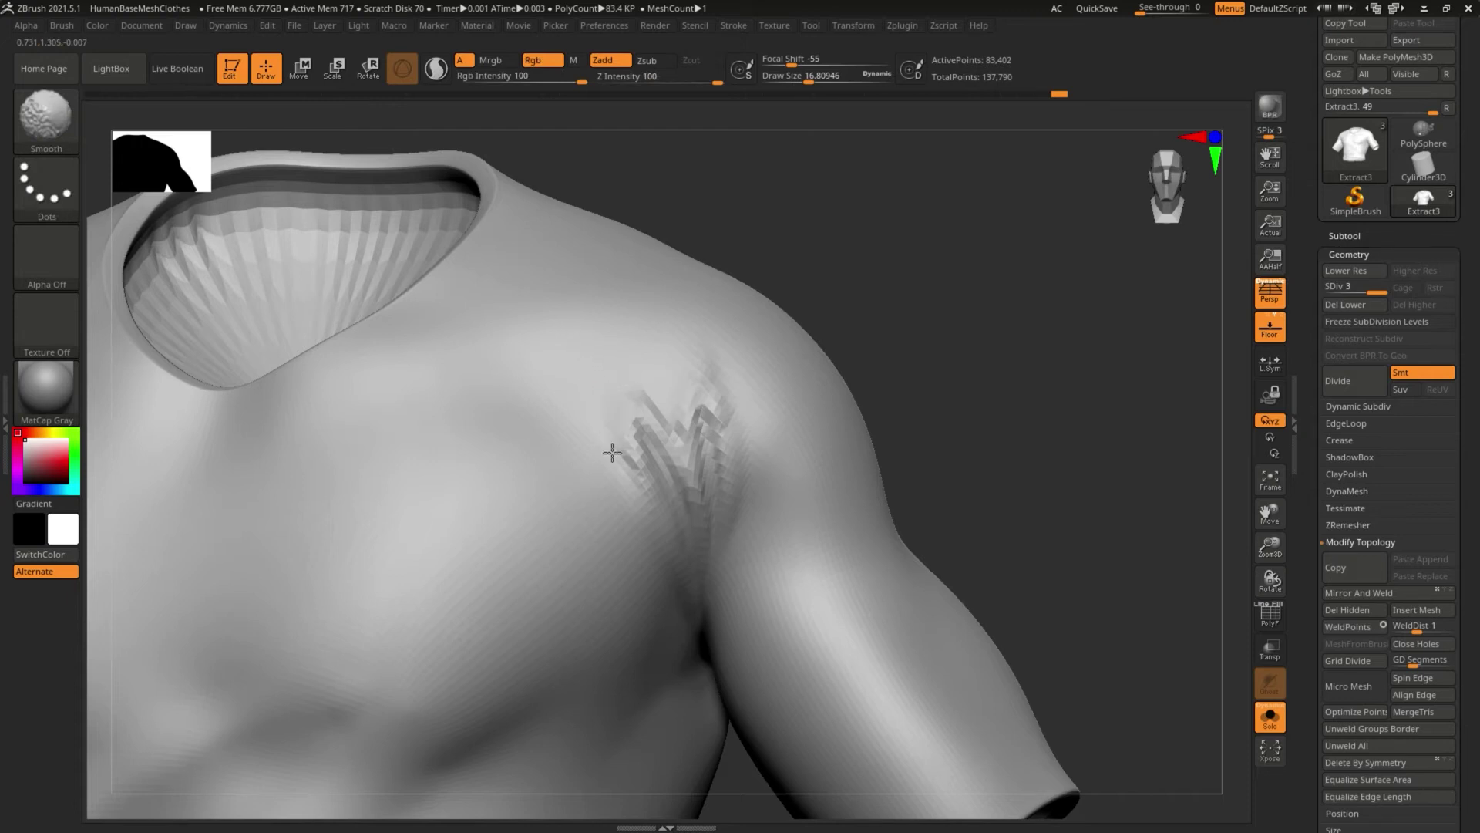
Step: Return to subdivision level 2 and sculpt a long diagonal fold across the shirt's back with ClayBuildup at draw size about 73
mouse_move(912, 404)
mouse_down()
mouse_move(912, 337)
mouse_move(811, 223)
mouse_move(813, 344)
mouse_move(542, 321)
mouse_move(525, 288)
mouse_move(539, 316)
mouse_up()
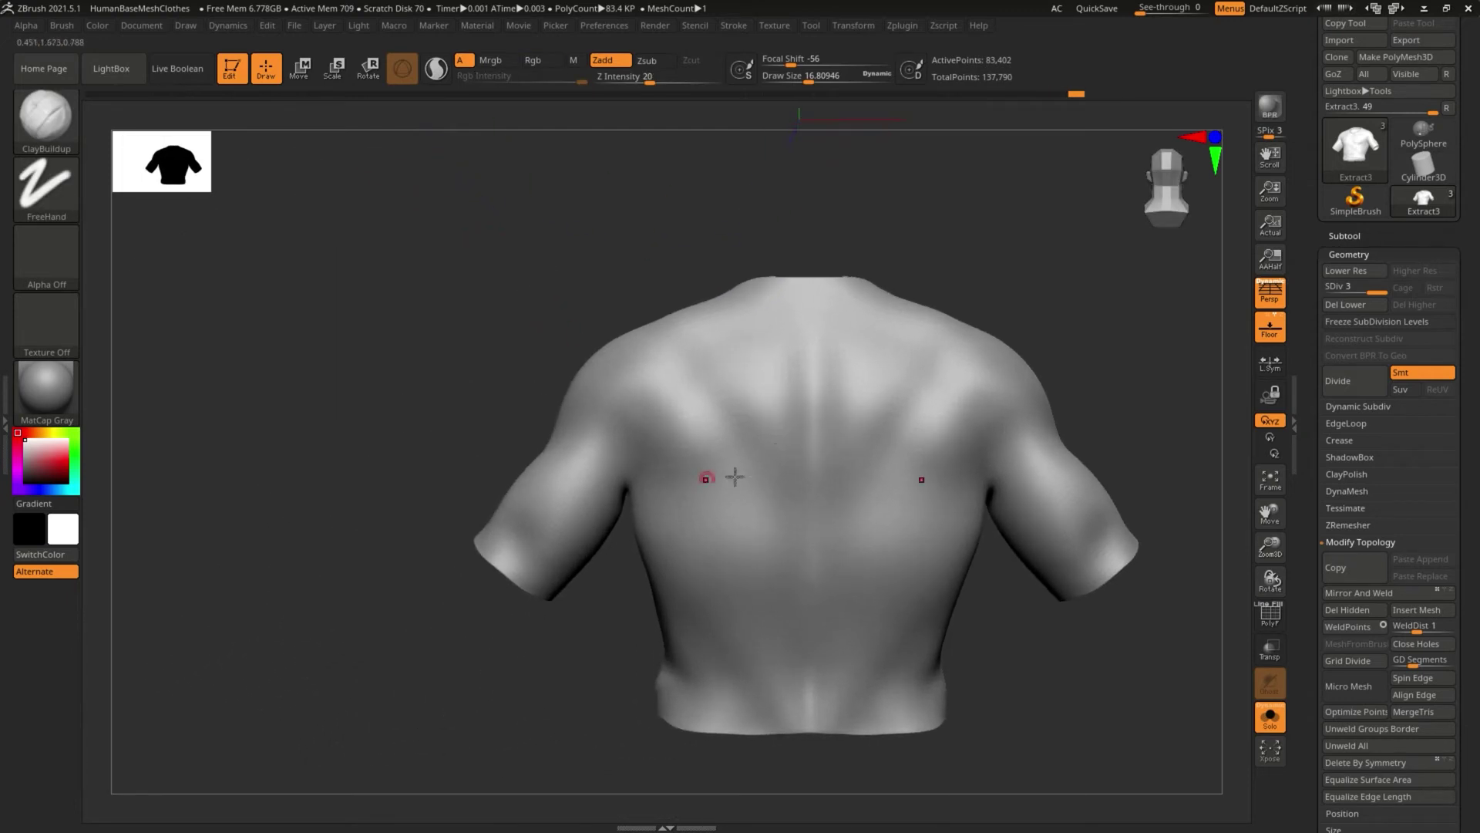
key(s)
drag(721, 481, 743, 481)
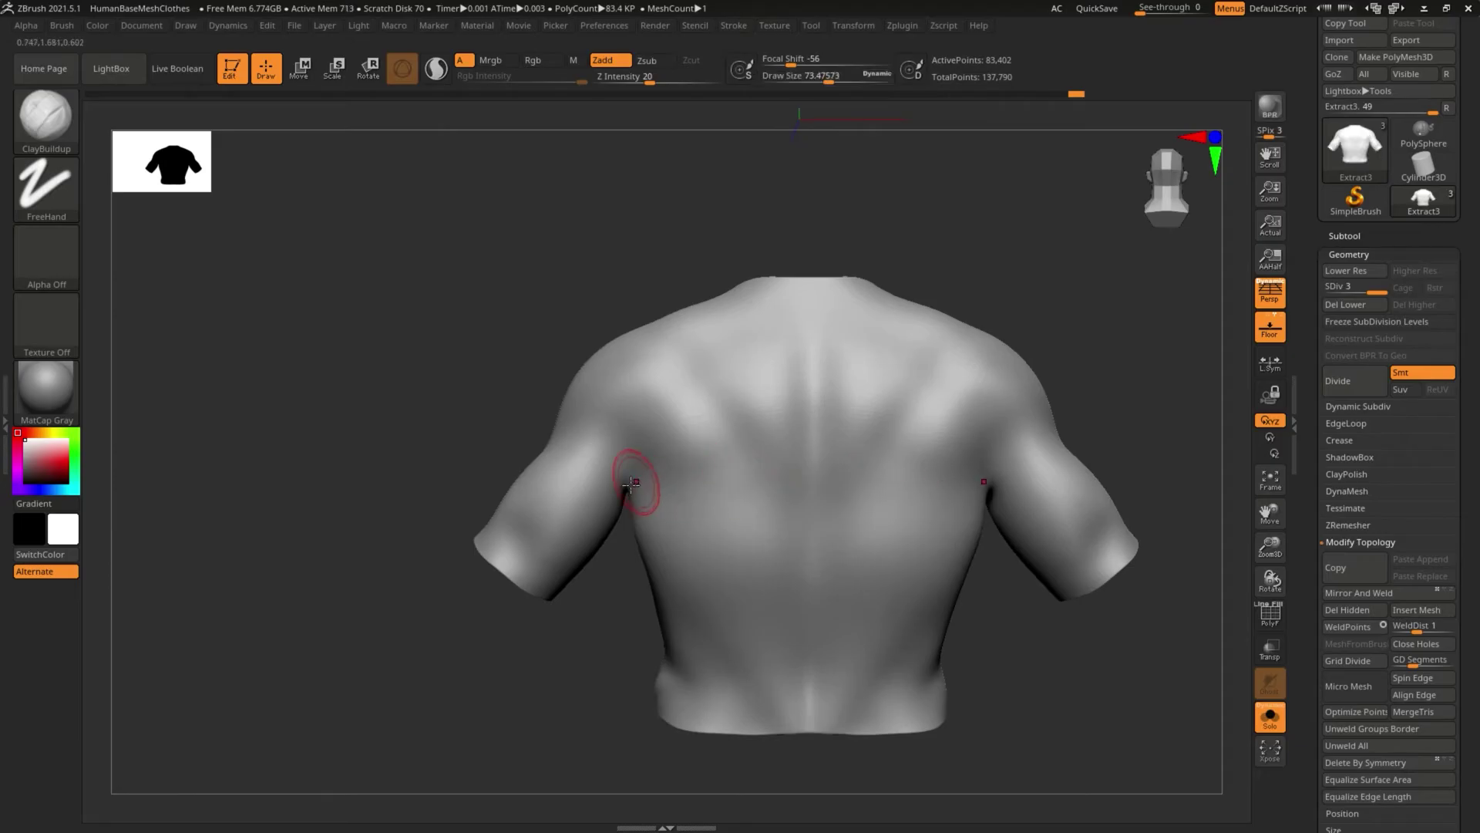
click(1355, 285)
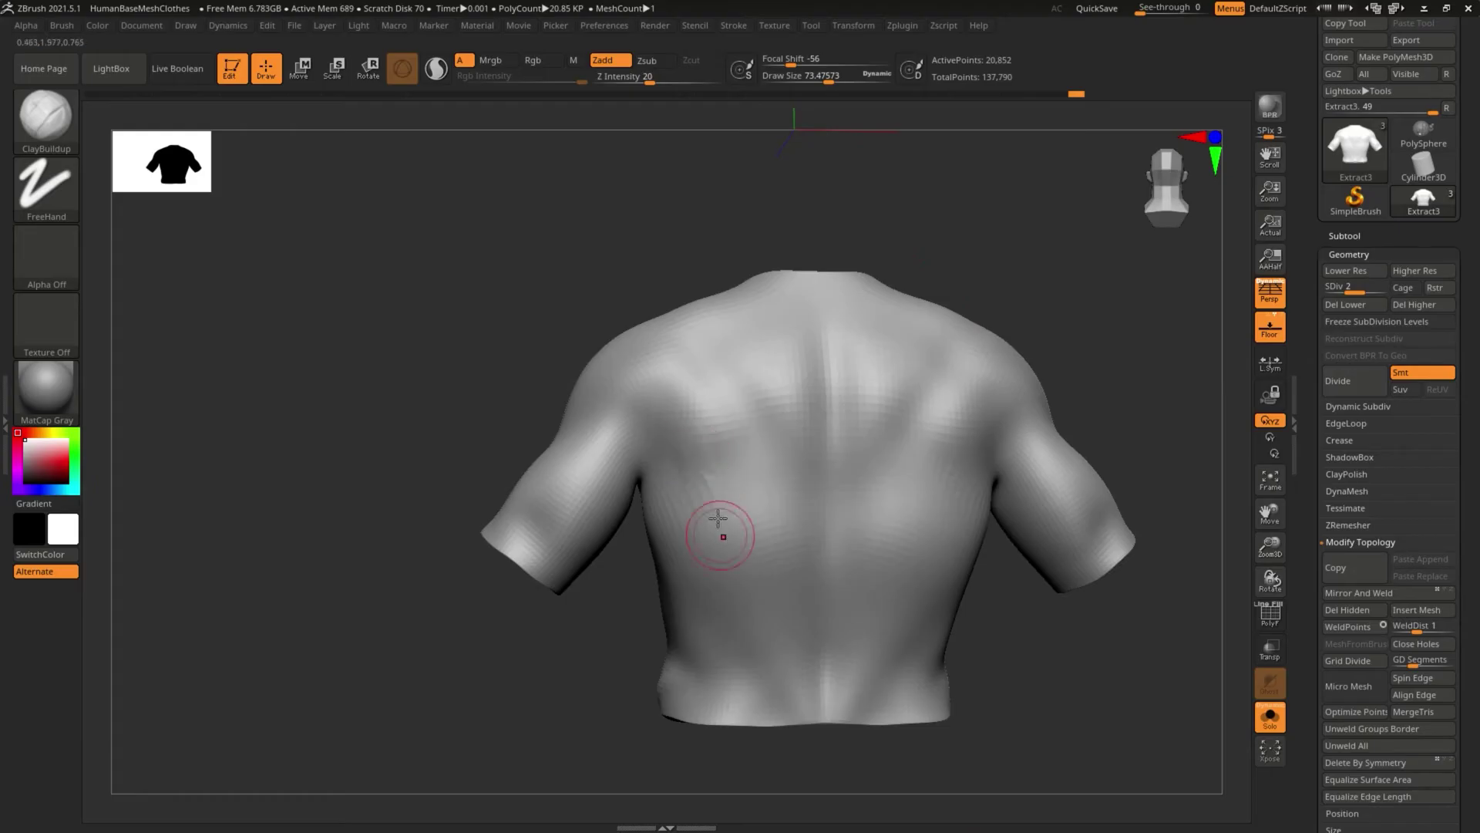
mouse_move(718, 518)
mouse_down()
mouse_move(678, 463)
mouse_move(809, 606)
mouse_up()
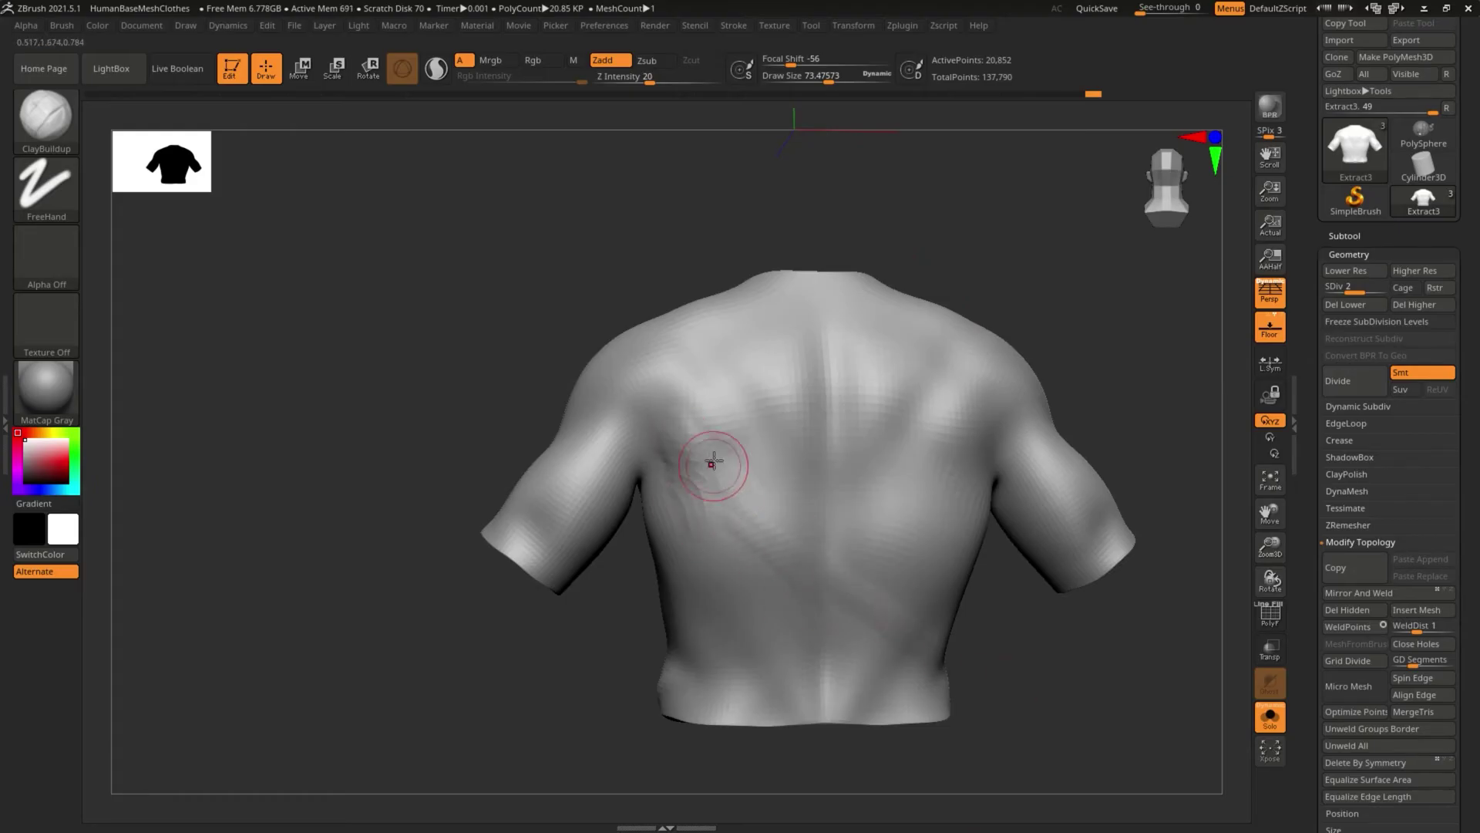
drag(704, 463, 910, 640)
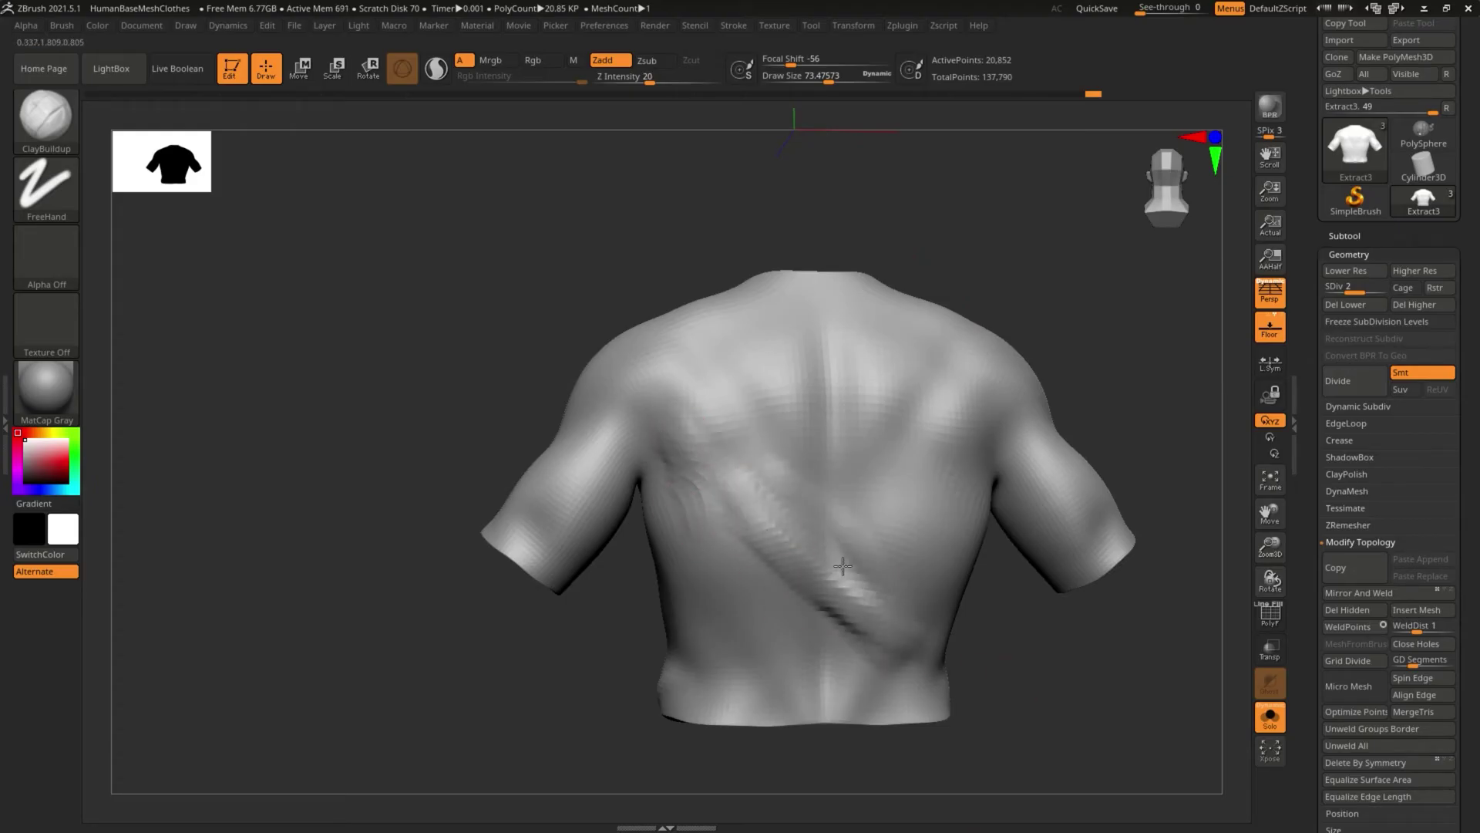
drag(843, 566, 786, 472)
Step: Fill the spine groove on the upper back with ClayBuildup strokes and smooth the area
drag(827, 348, 852, 542)
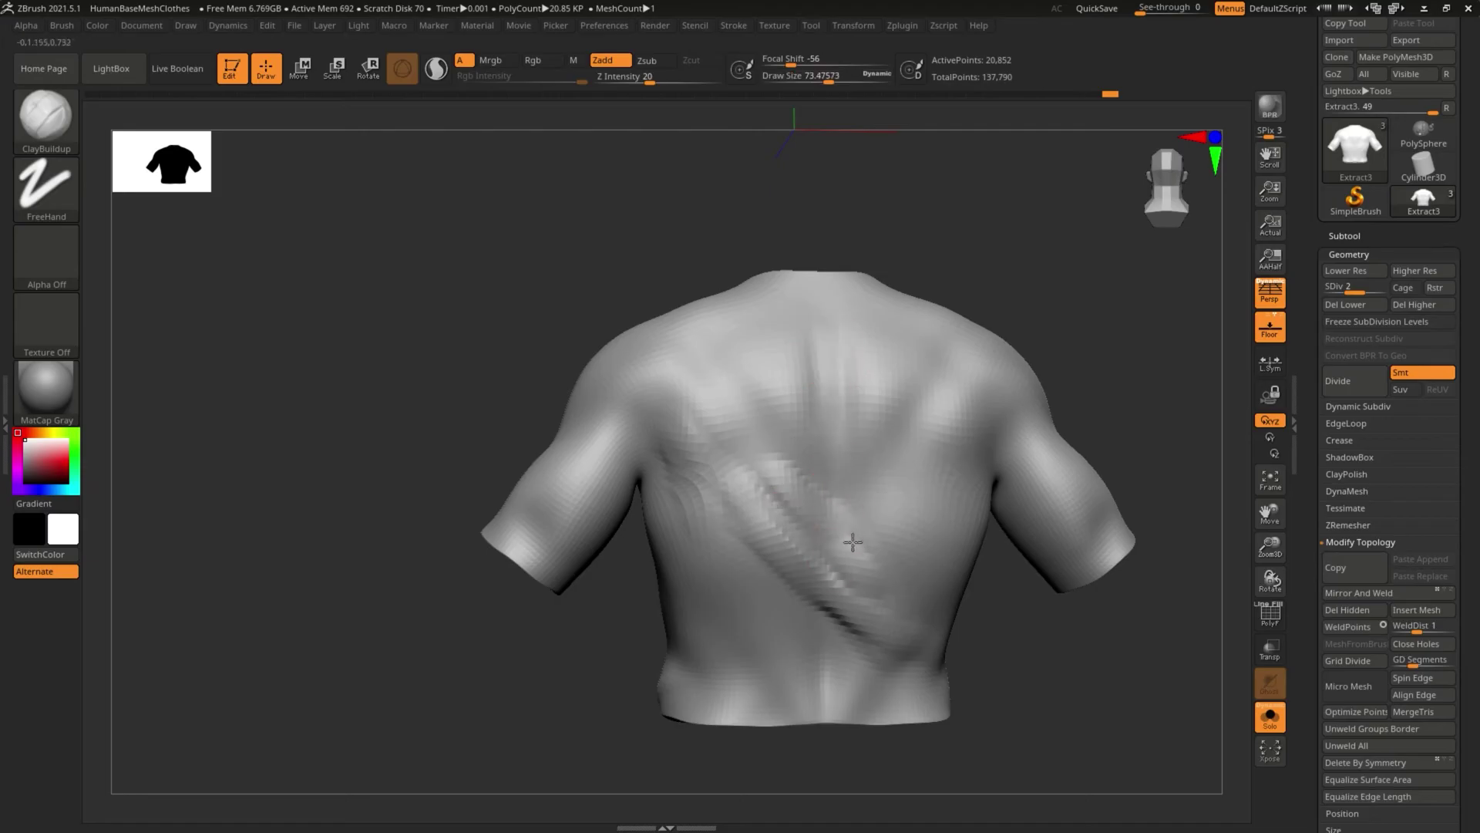
mouse_move(815, 339)
mouse_down()
mouse_move(822, 455)
mouse_move(848, 512)
mouse_up()
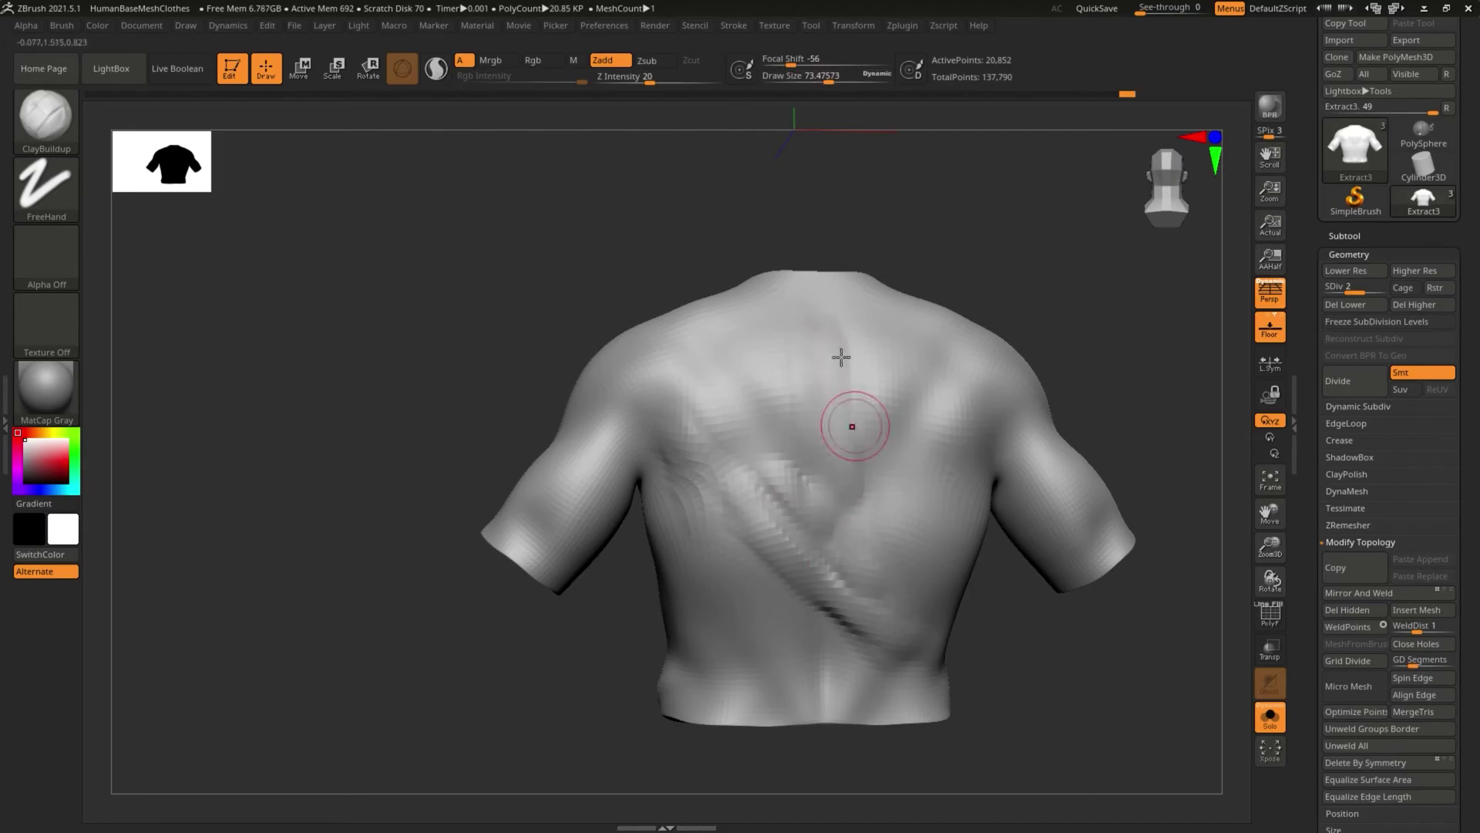
shift+drag(776, 429, 784, 480)
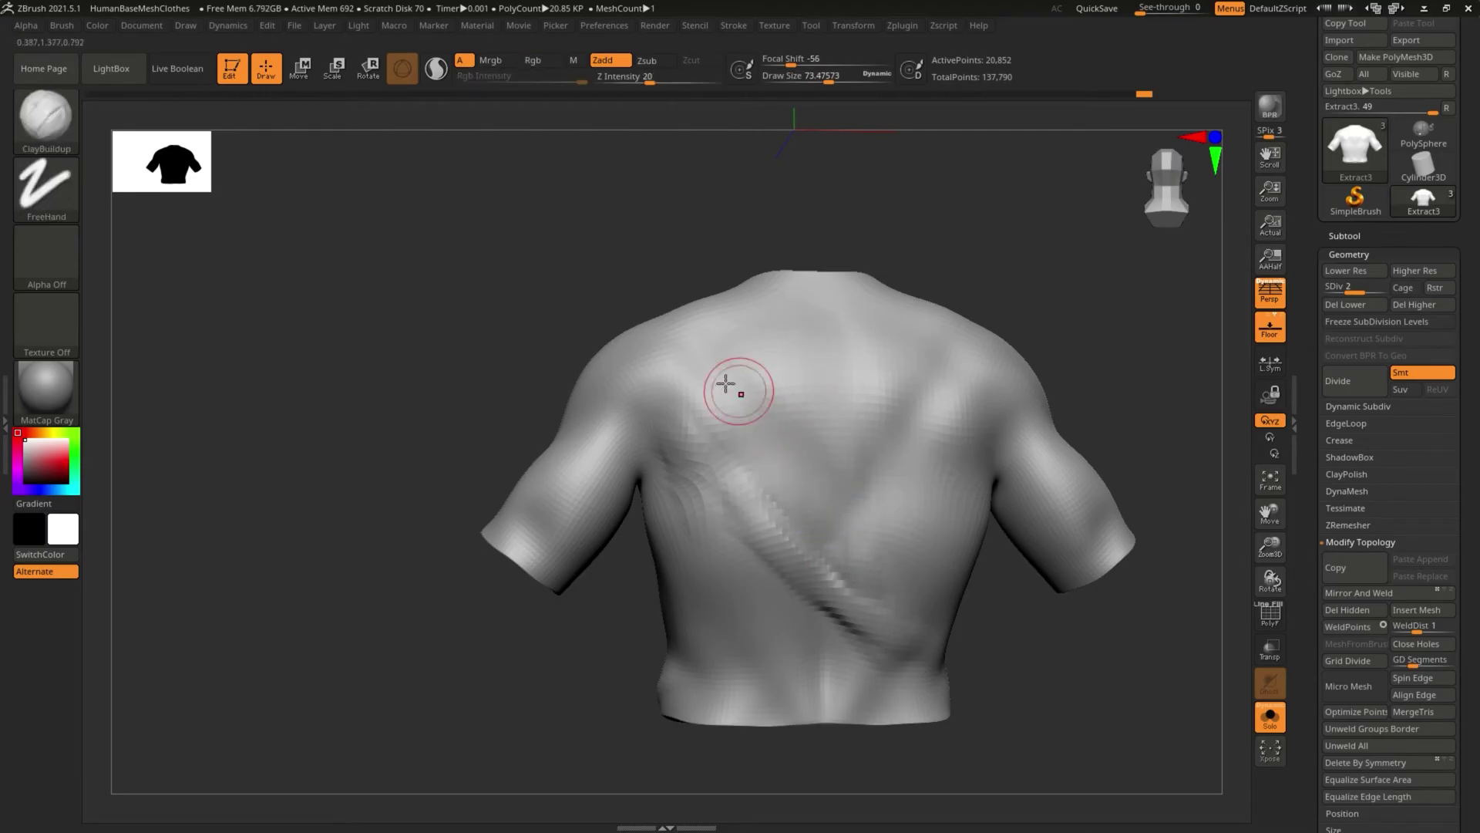
Step: Sculpt parallel diagonal folds from the shoulder blade toward the middle of the back and soften them with smoothing
mouse_move(727, 383)
mouse_down()
mouse_move(804, 486)
mouse_move(800, 471)
mouse_up()
drag(710, 397, 798, 505)
drag(721, 457, 853, 569)
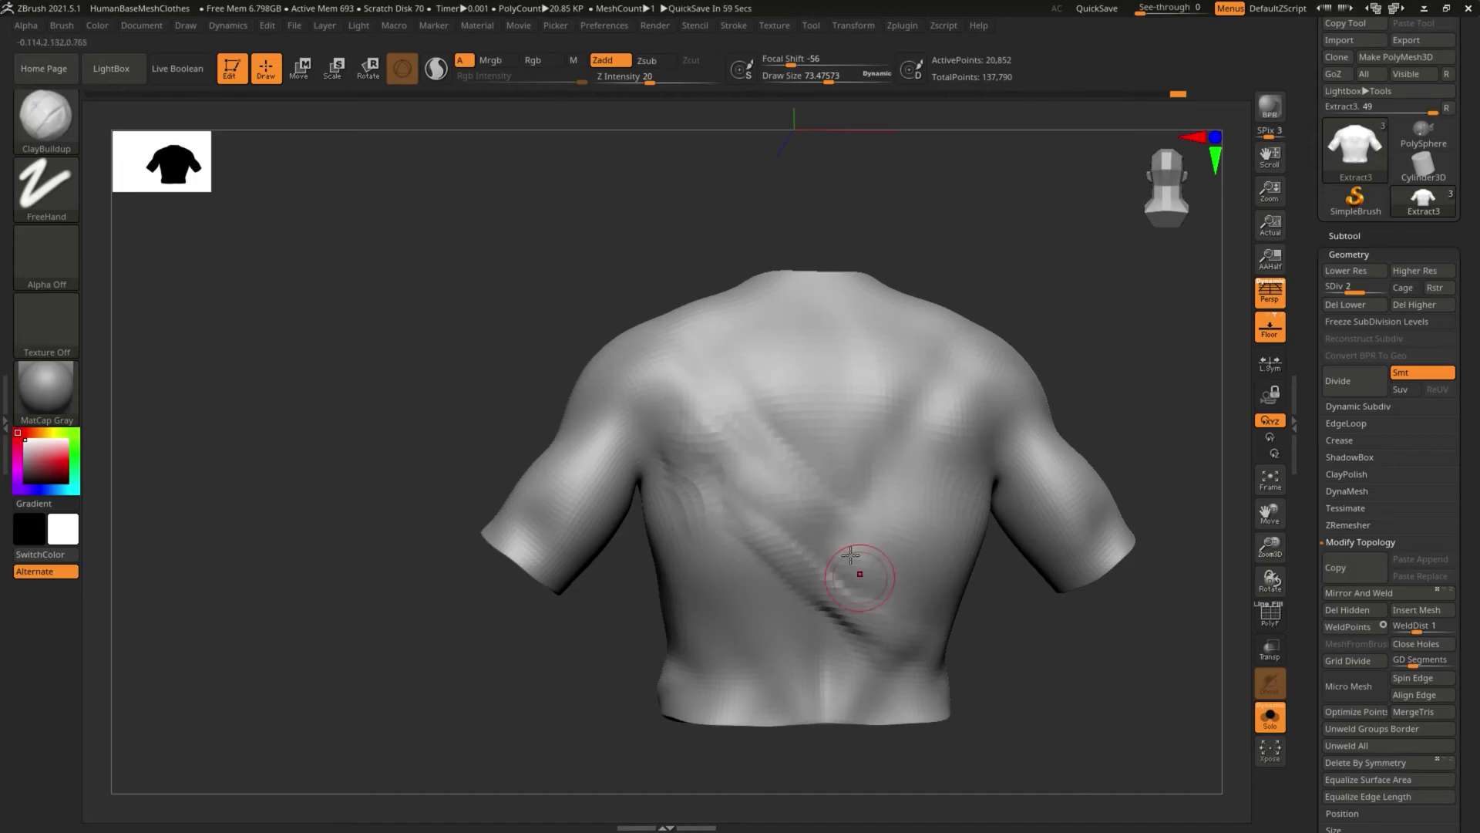
key(shift)
shift+drag(772, 463, 706, 413)
Step: Sculpt diagonal strokes from the opposite shoulder blade toward the middle of the back and smooth them out
drag(970, 228, 890, 233)
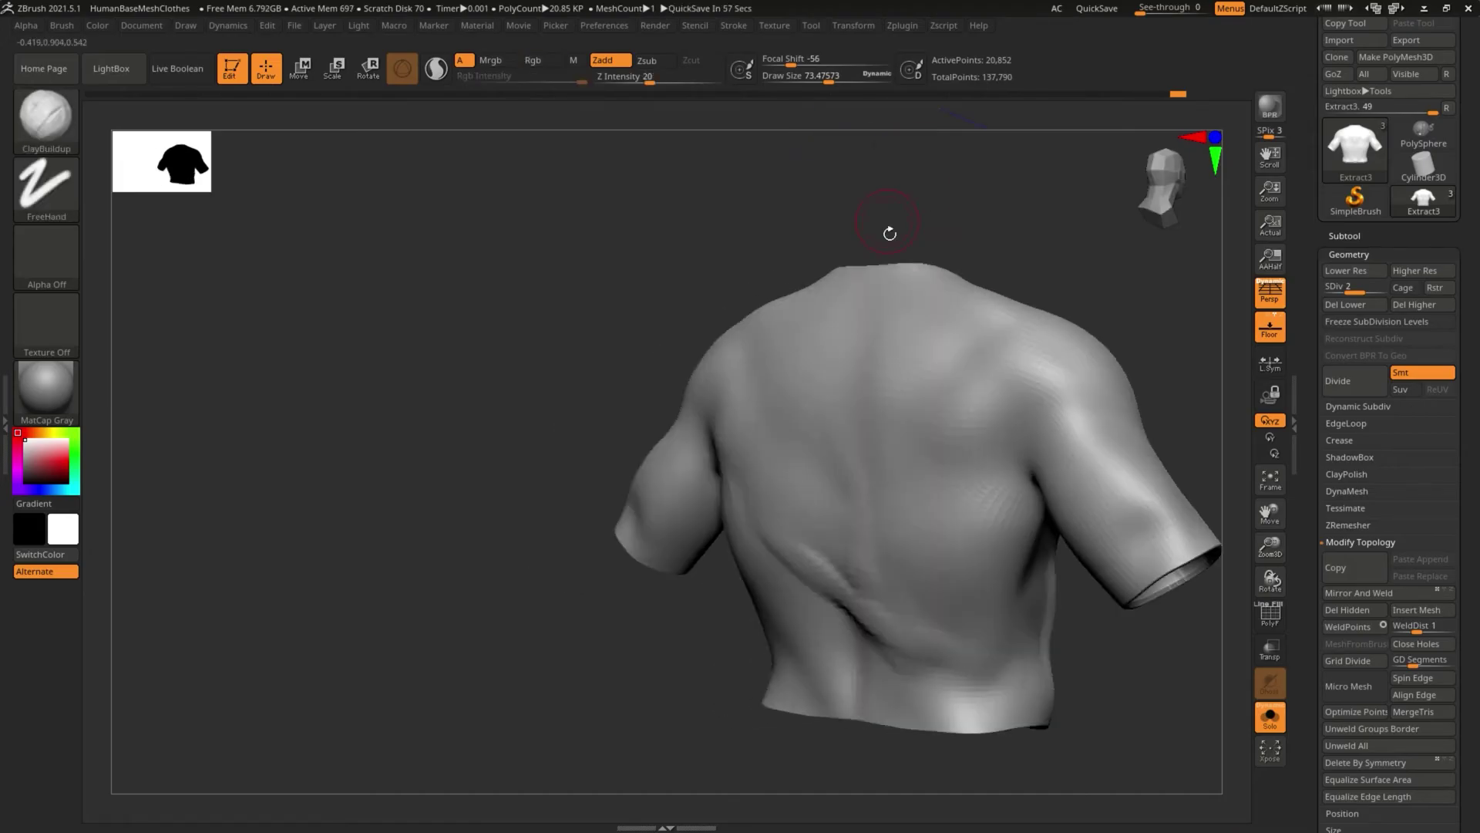
shift+drag(1000, 256, 856, 485)
key(shift)
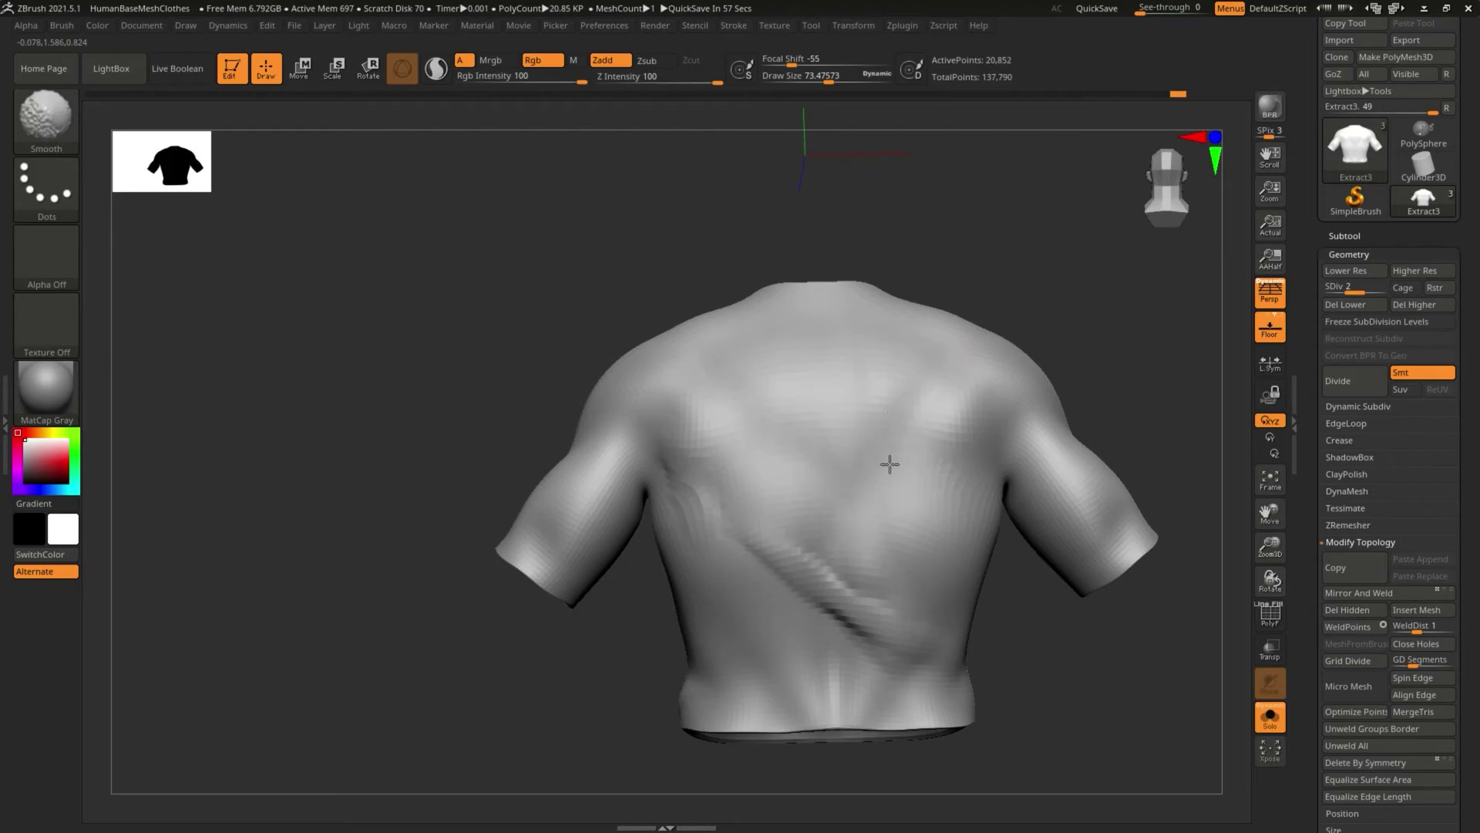
drag(956, 353, 886, 463)
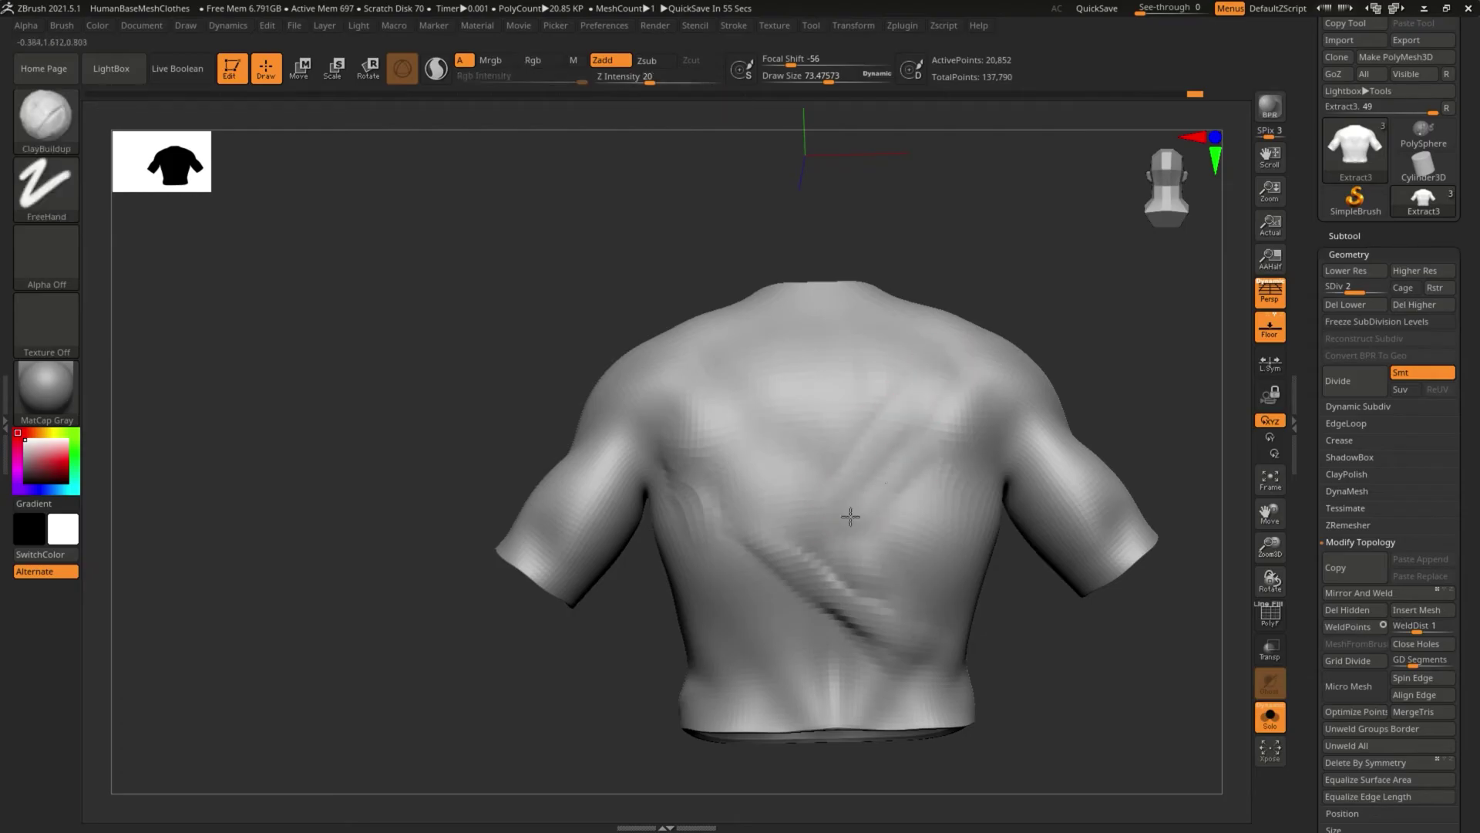
key(shift)
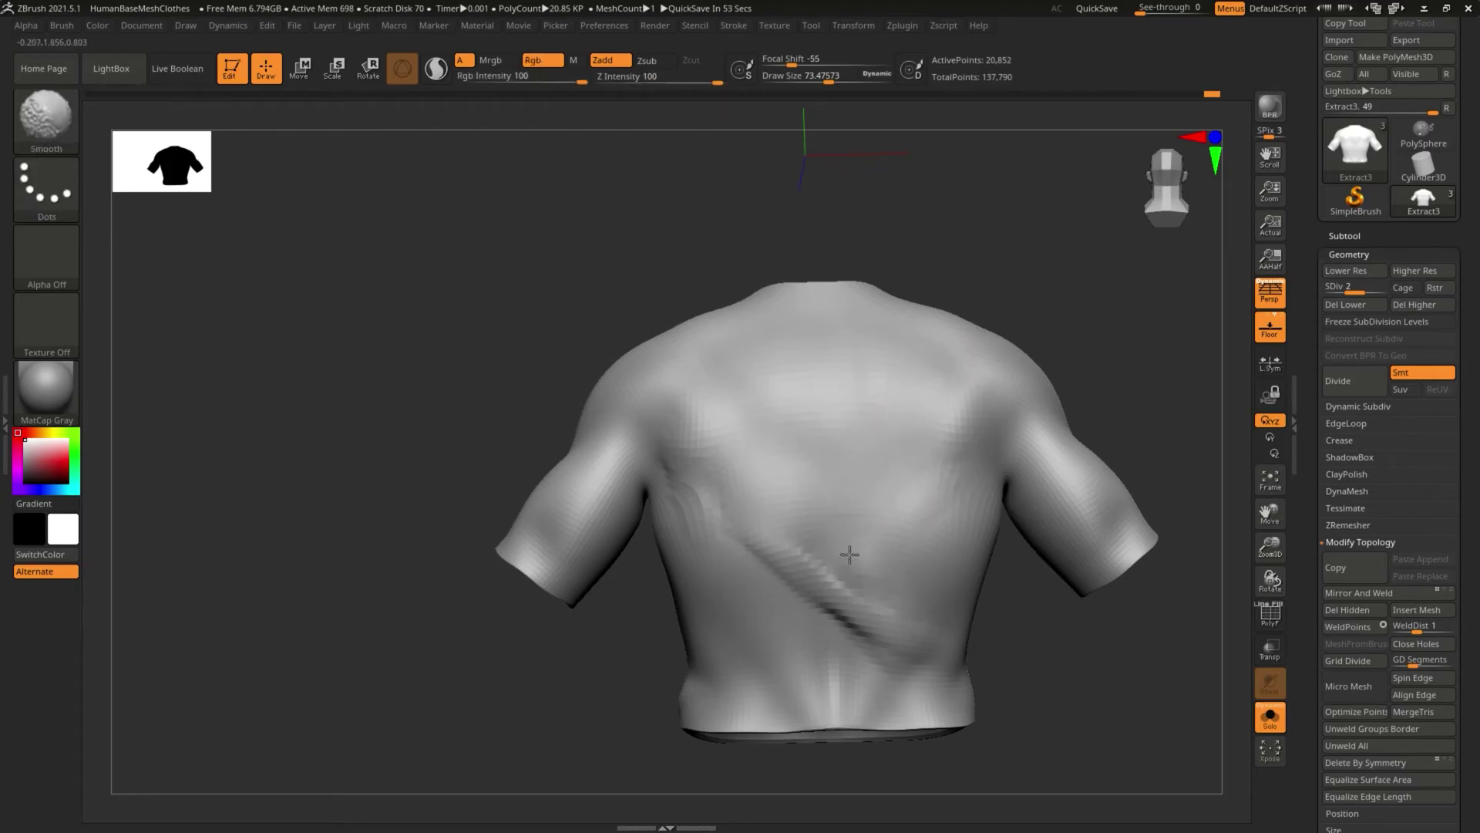
Step: Smooth the long diagonal fold across the lower back of the shirt into the surrounding cloth
mouse_move(1077, 635)
mouse_down()
mouse_move(1011, 701)
mouse_move(1002, 576)
mouse_move(852, 551)
mouse_move(799, 516)
mouse_move(817, 585)
mouse_move(823, 513)
mouse_up()
key(shift)
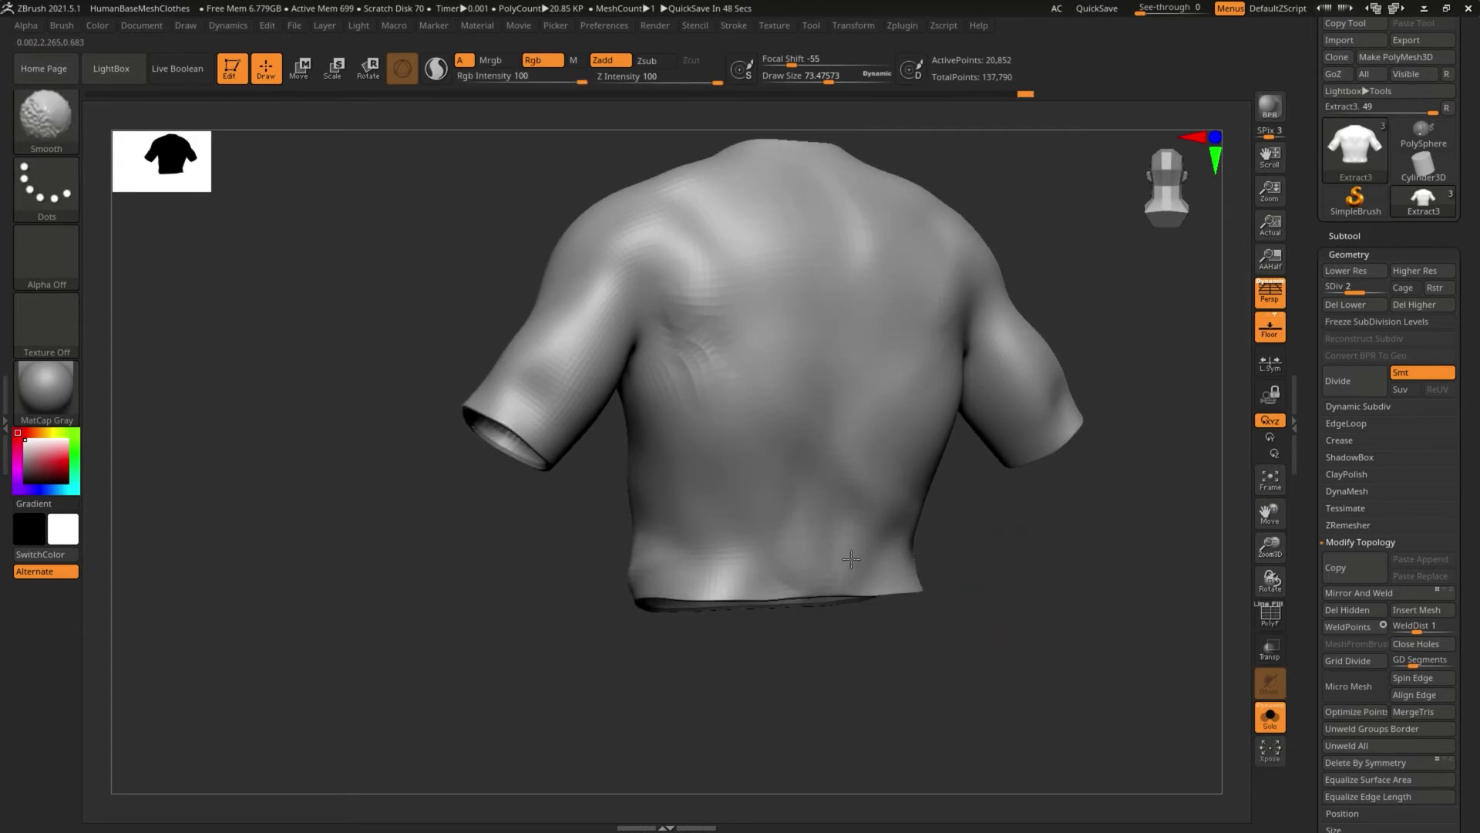
mouse_move(948, 548)
mouse_down()
mouse_move(1034, 539)
mouse_move(797, 499)
mouse_up()
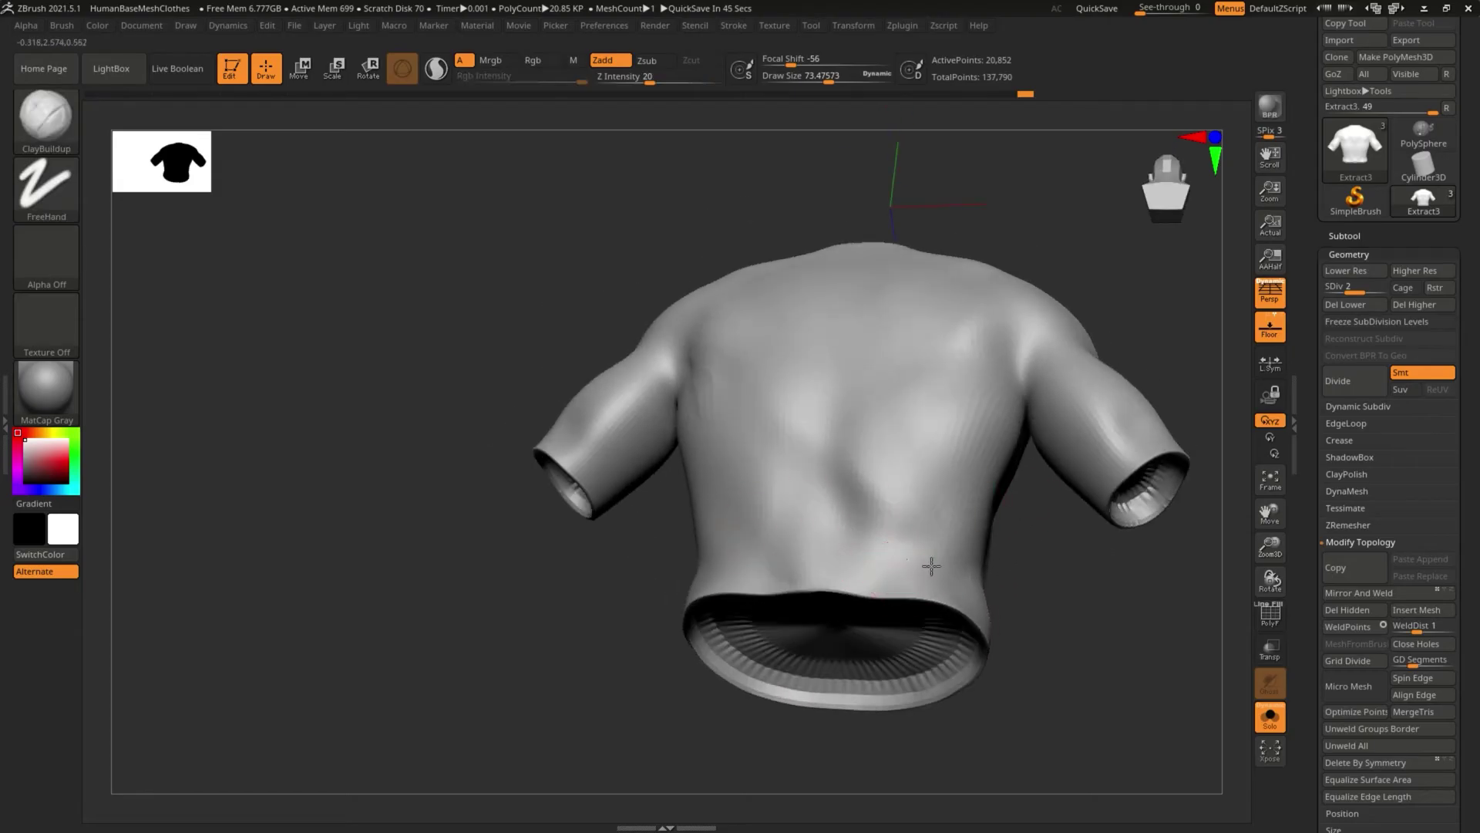
Step: Sculpt short creases just above the back hem with ClayBuildup at draw sizes of about 41 and 33, softening them with smoothing
drag(1067, 604, 1007, 586)
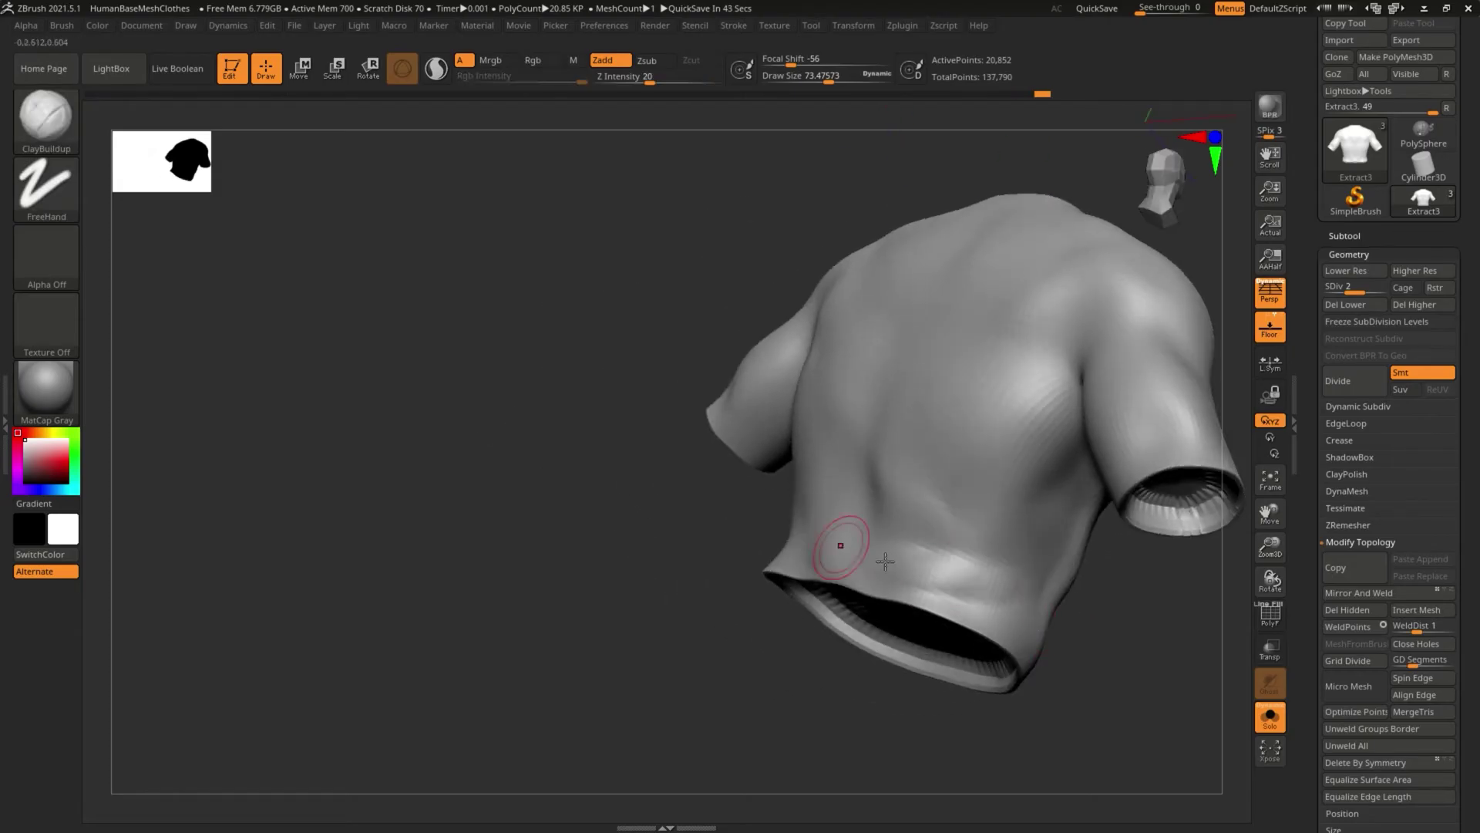
key(bracketleft)
key(bracketleft)
key(bracketleft)
key(bracketleft)
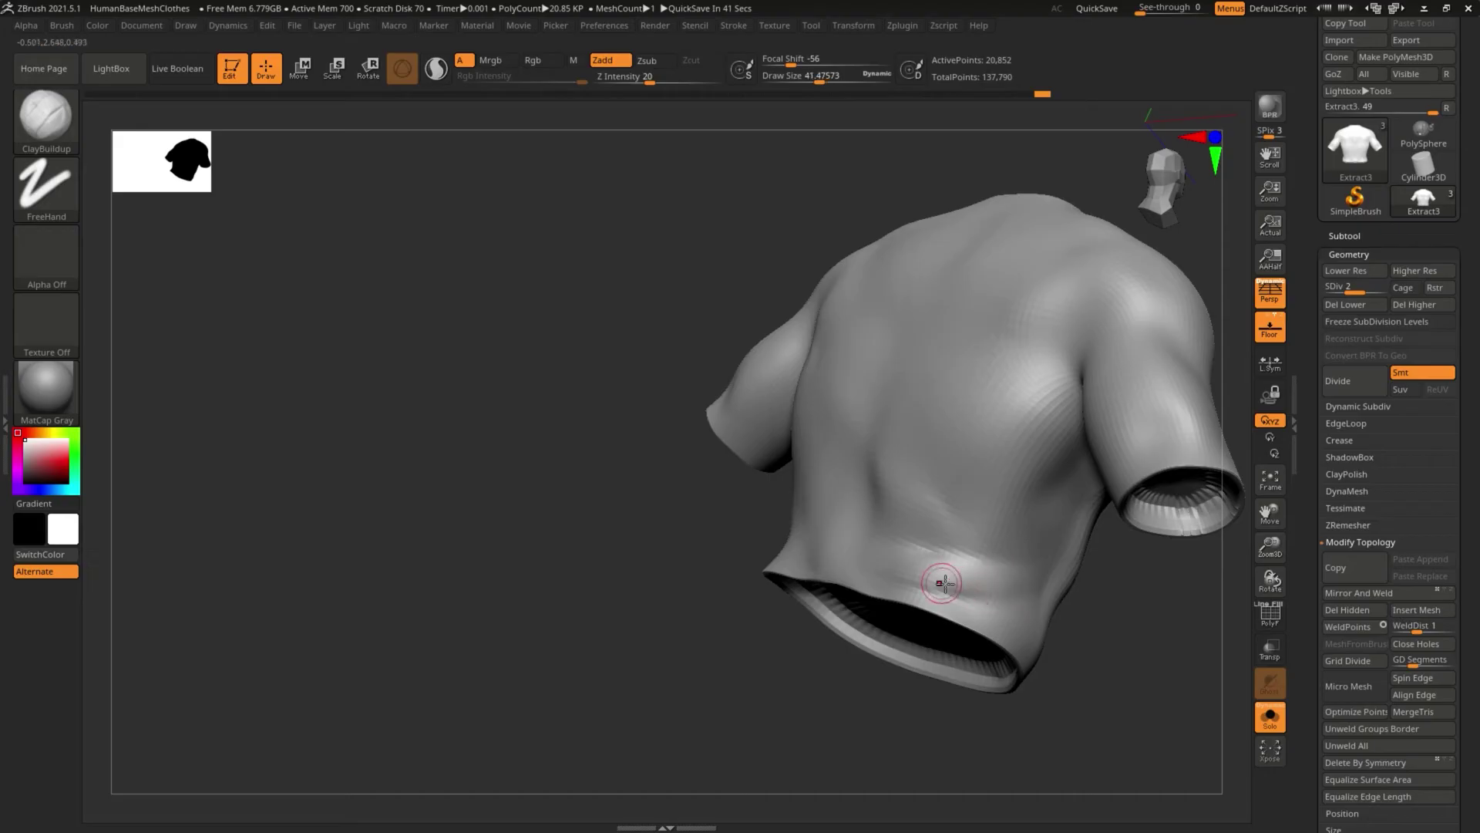
mouse_move(941, 582)
mouse_down()
mouse_move(1019, 593)
mouse_move(923, 593)
mouse_up()
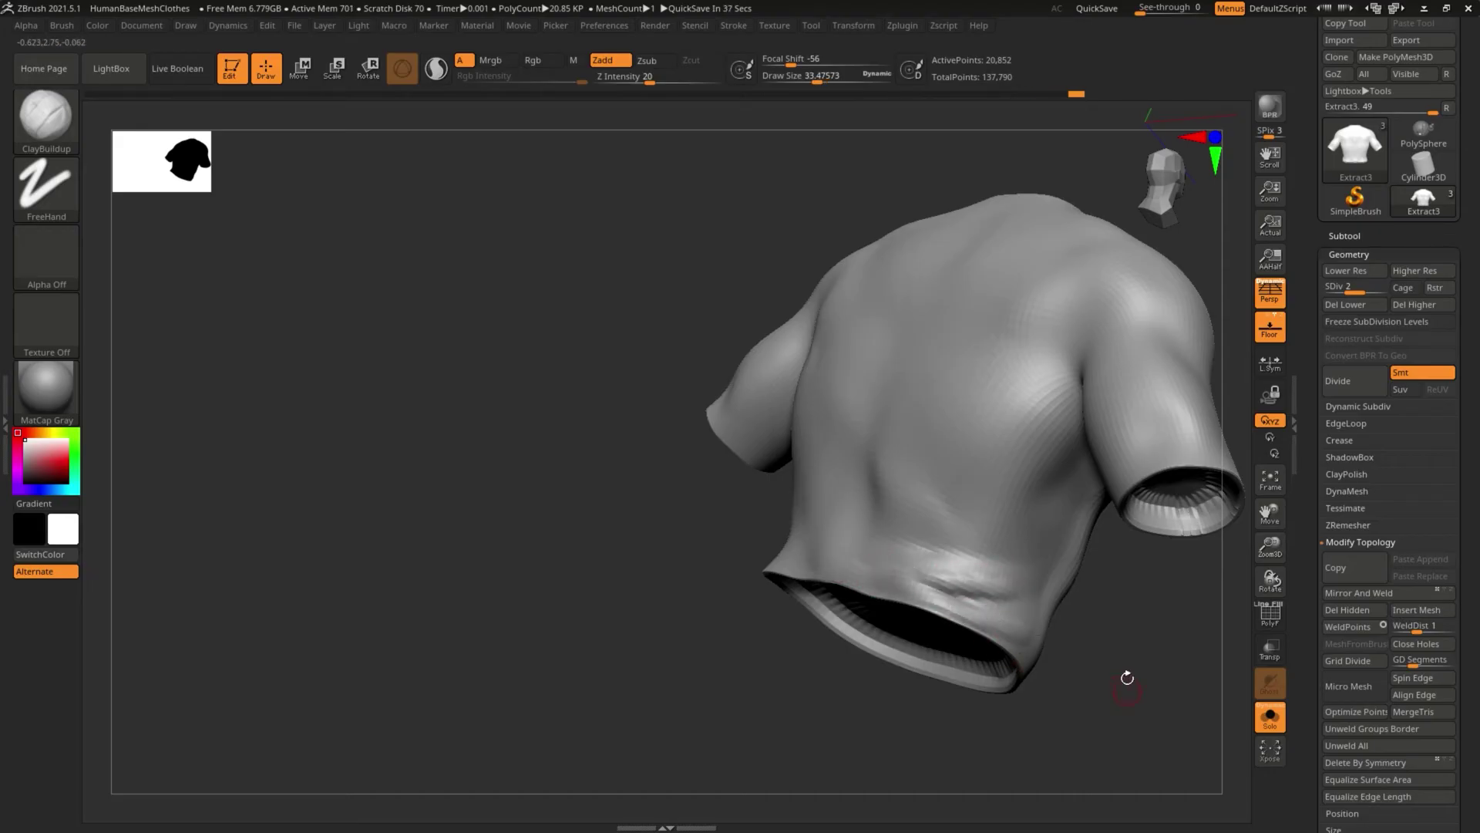
drag(1127, 678, 1063, 648)
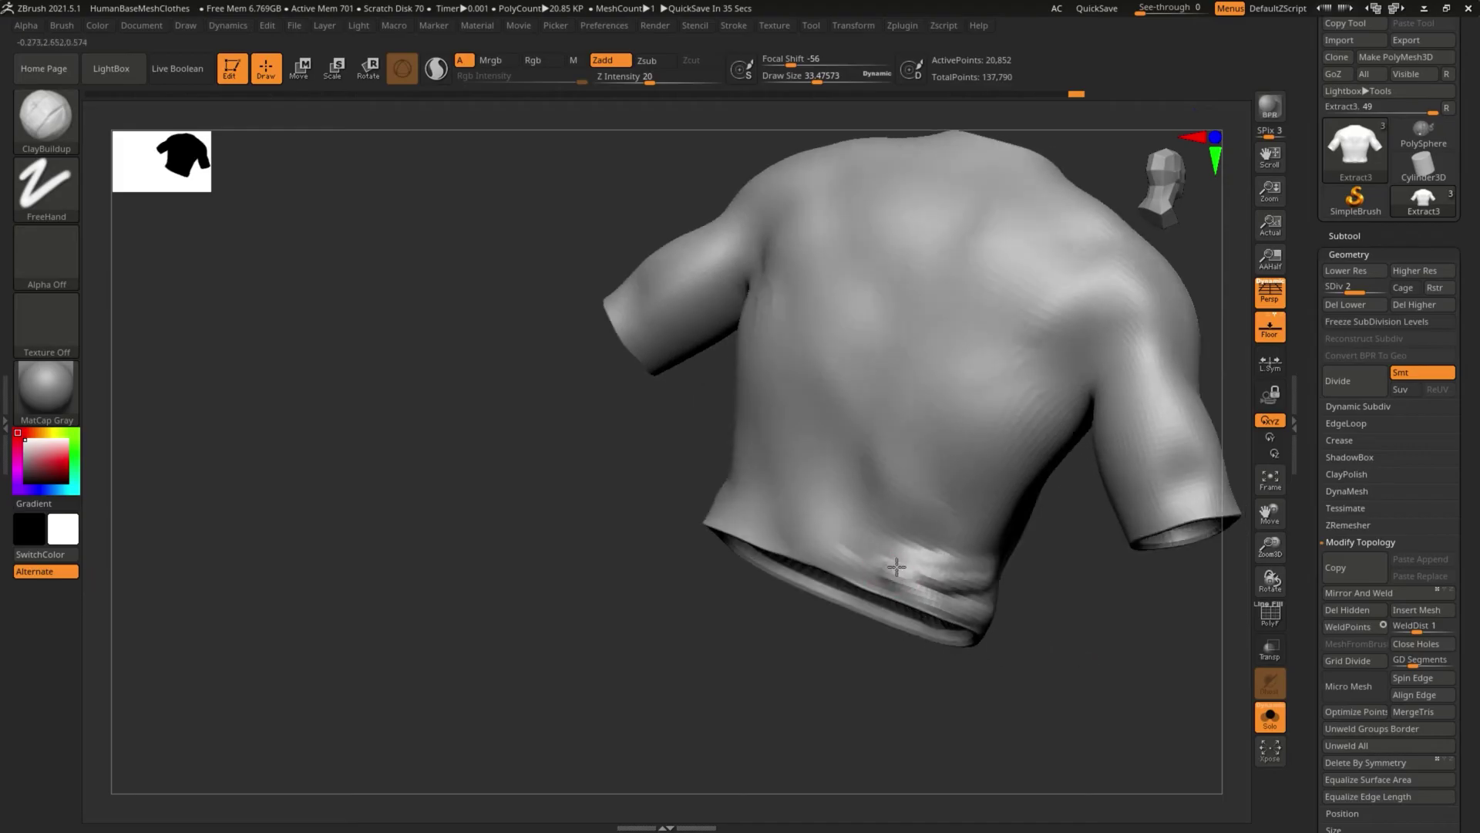
shift+drag(896, 567, 973, 571)
Step: Sculpt broad diagonal folds from the middle of the back toward the waist with ClayBuildup at draw size about 93
mouse_move(1094, 634)
mouse_down()
mouse_move(995, 578)
mouse_move(697, 578)
mouse_move(825, 594)
mouse_move(930, 553)
mouse_move(780, 479)
mouse_up()
key(s)
mouse_move(870, 538)
mouse_down()
mouse_move(696, 411)
mouse_move(716, 414)
mouse_up()
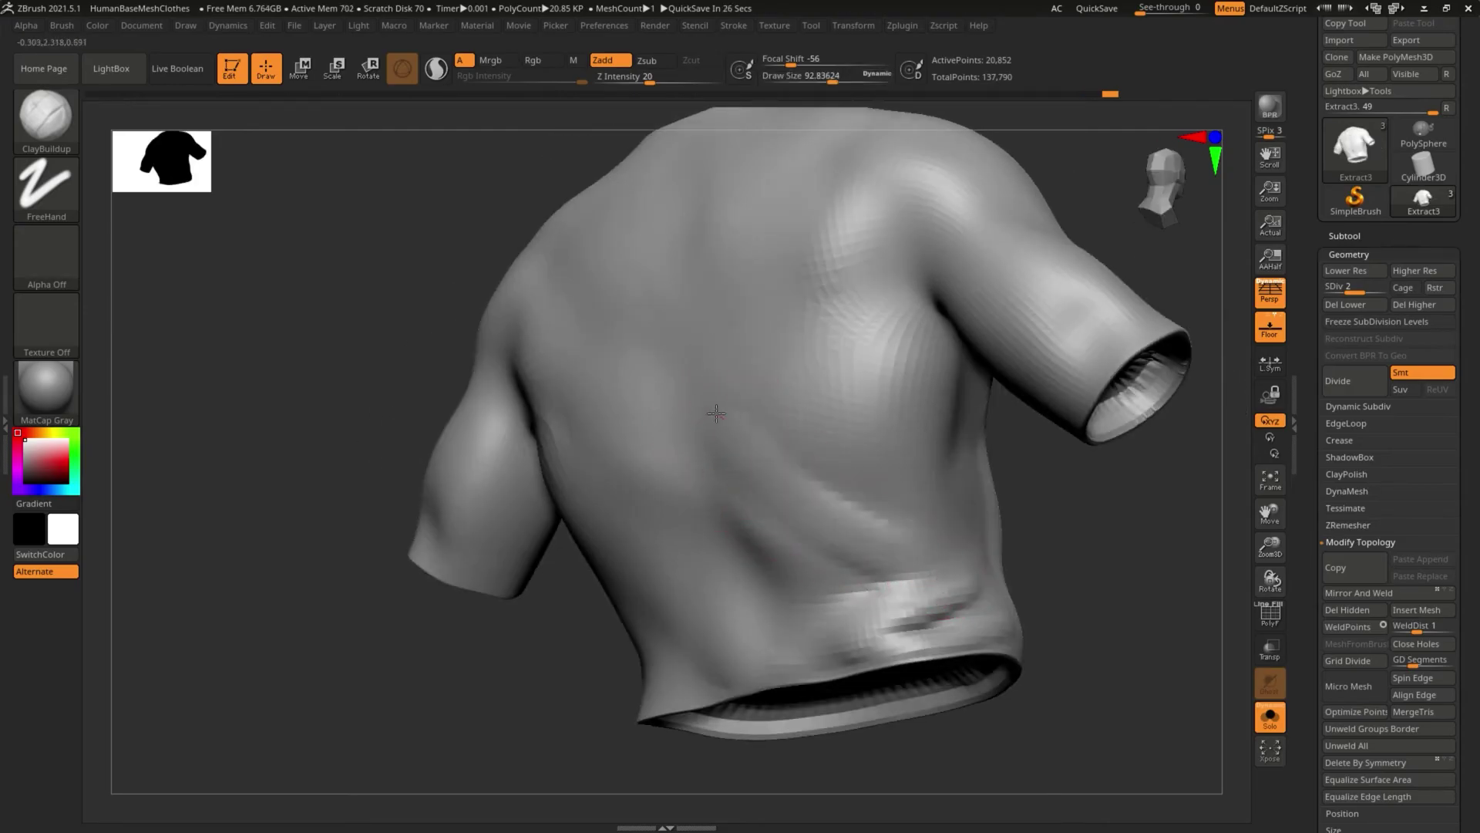
drag(948, 555, 756, 447)
drag(913, 520, 804, 487)
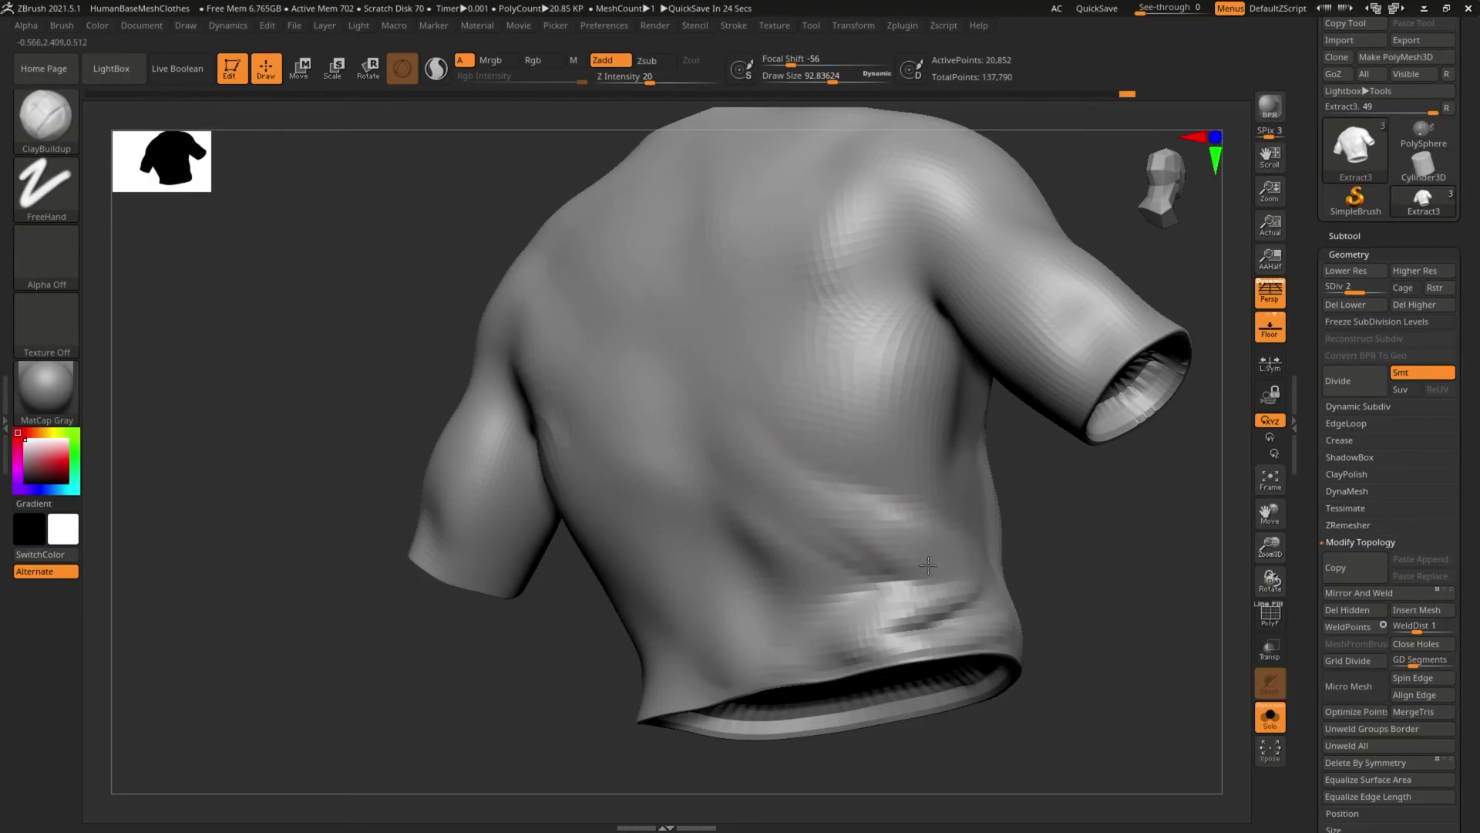
Step: Smooth the new diagonal folds across the middle and lower back
drag(1143, 571, 964, 532)
key(shift)
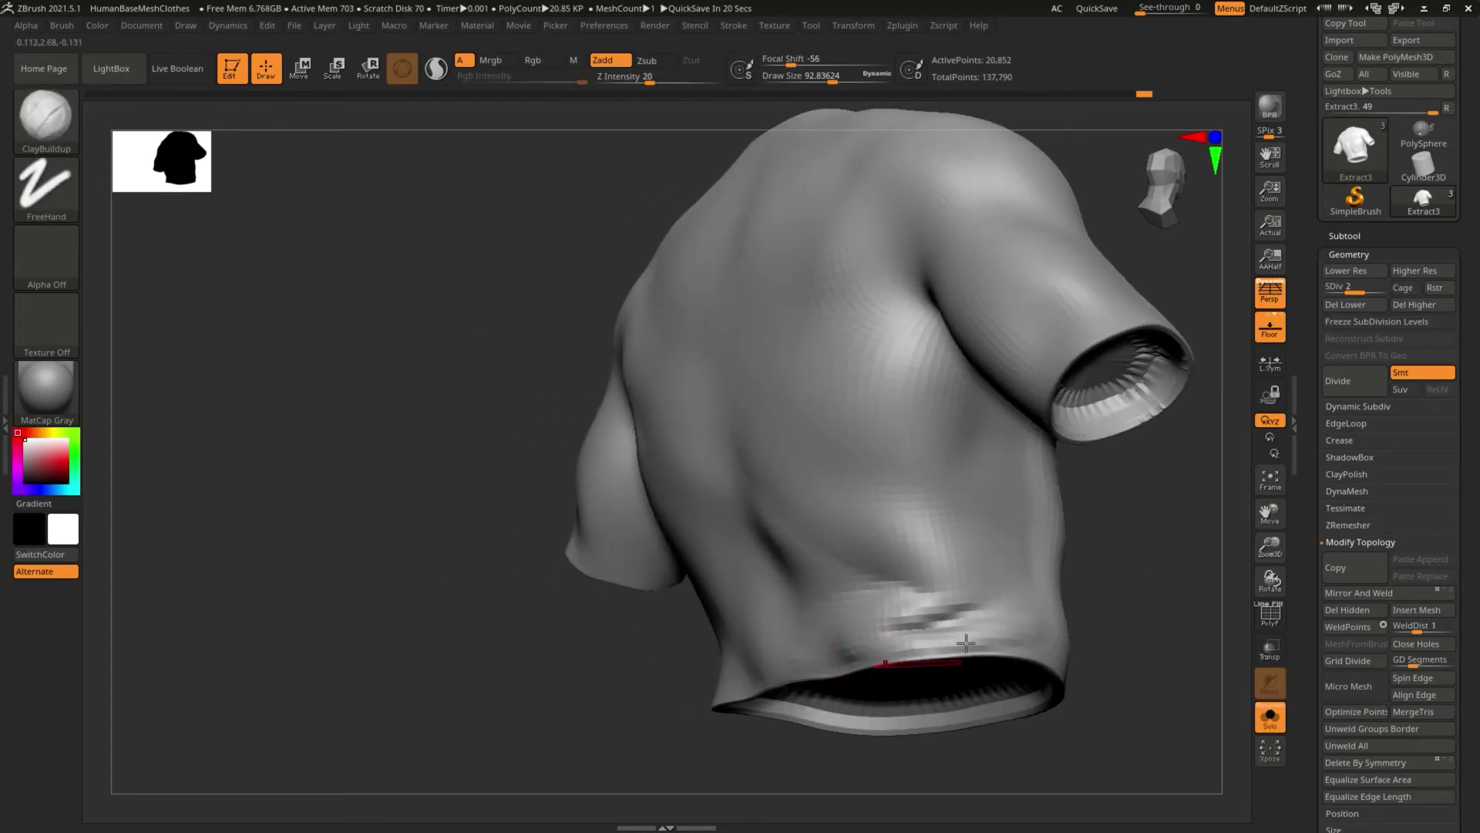
drag(1066, 590, 1158, 590)
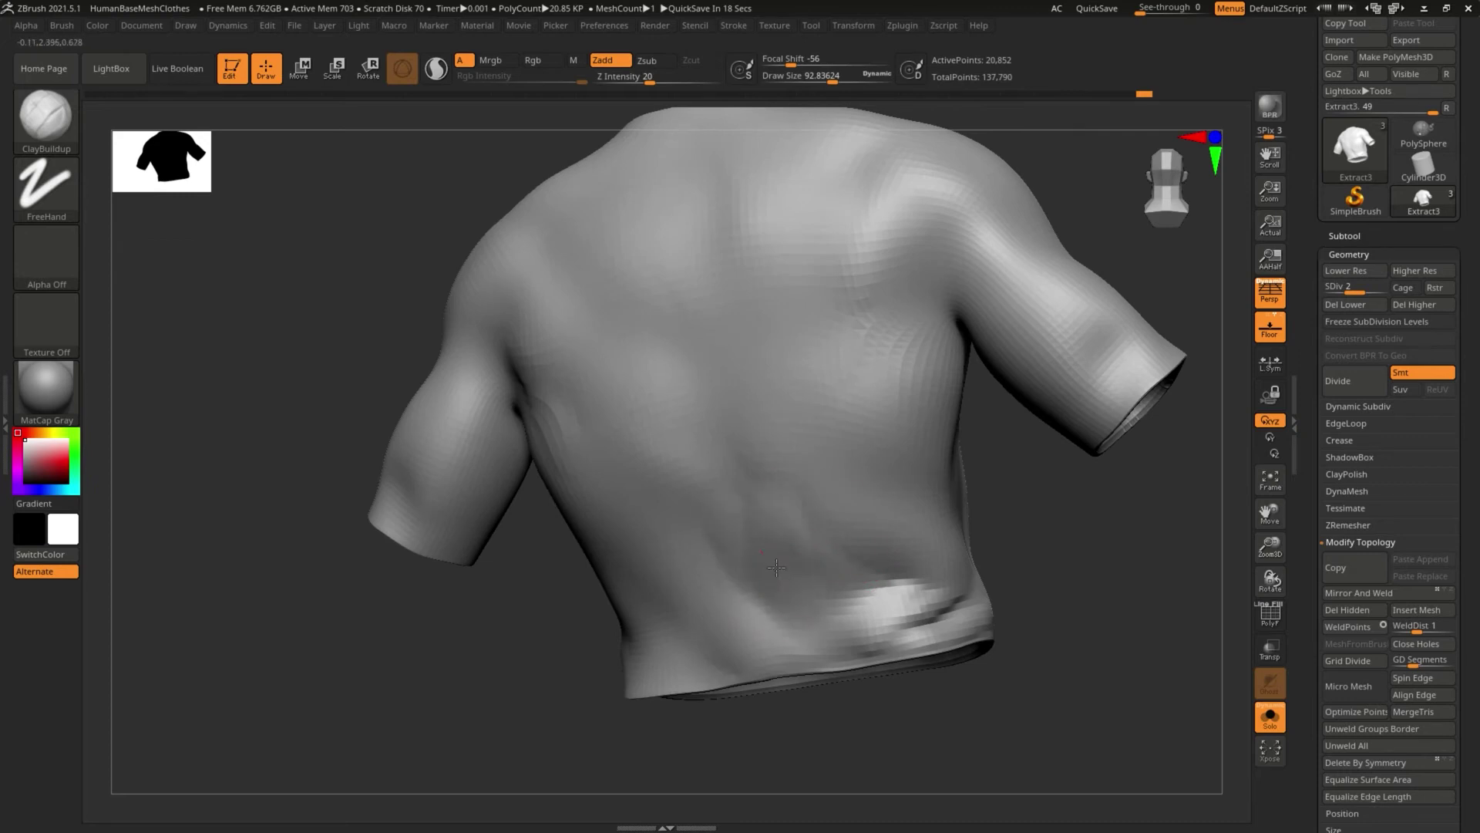
key(shift)
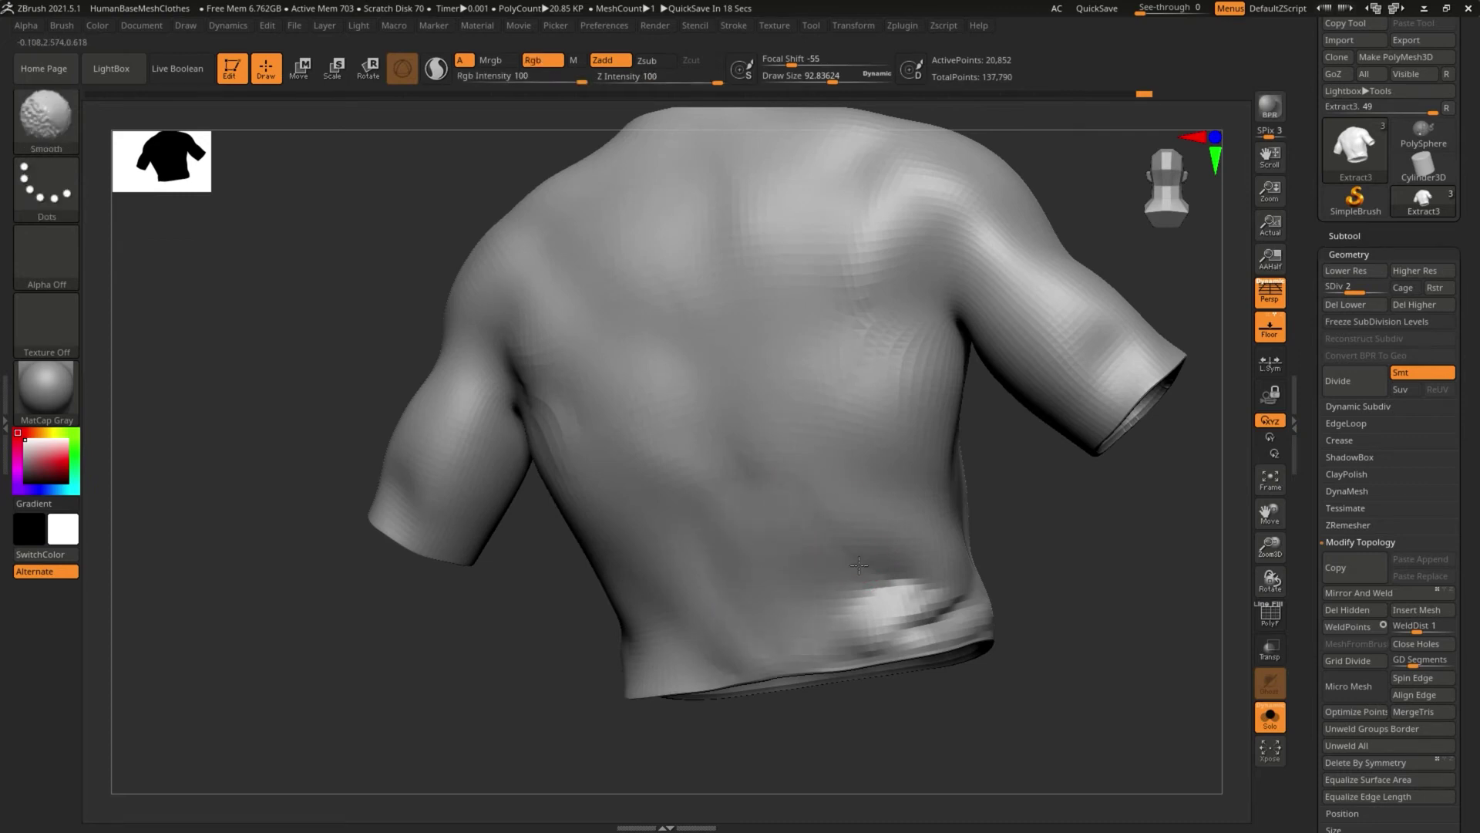
shift+drag(1061, 485, 952, 456)
Step: Raise the shirt to subdivision level 3 and divide it once more to reach level 4
alt+drag(549, 592, 505, 470)
mouse_move(505, 470)
mouse_down()
mouse_move(404, 473)
mouse_move(442, 424)
mouse_move(431, 501)
mouse_up()
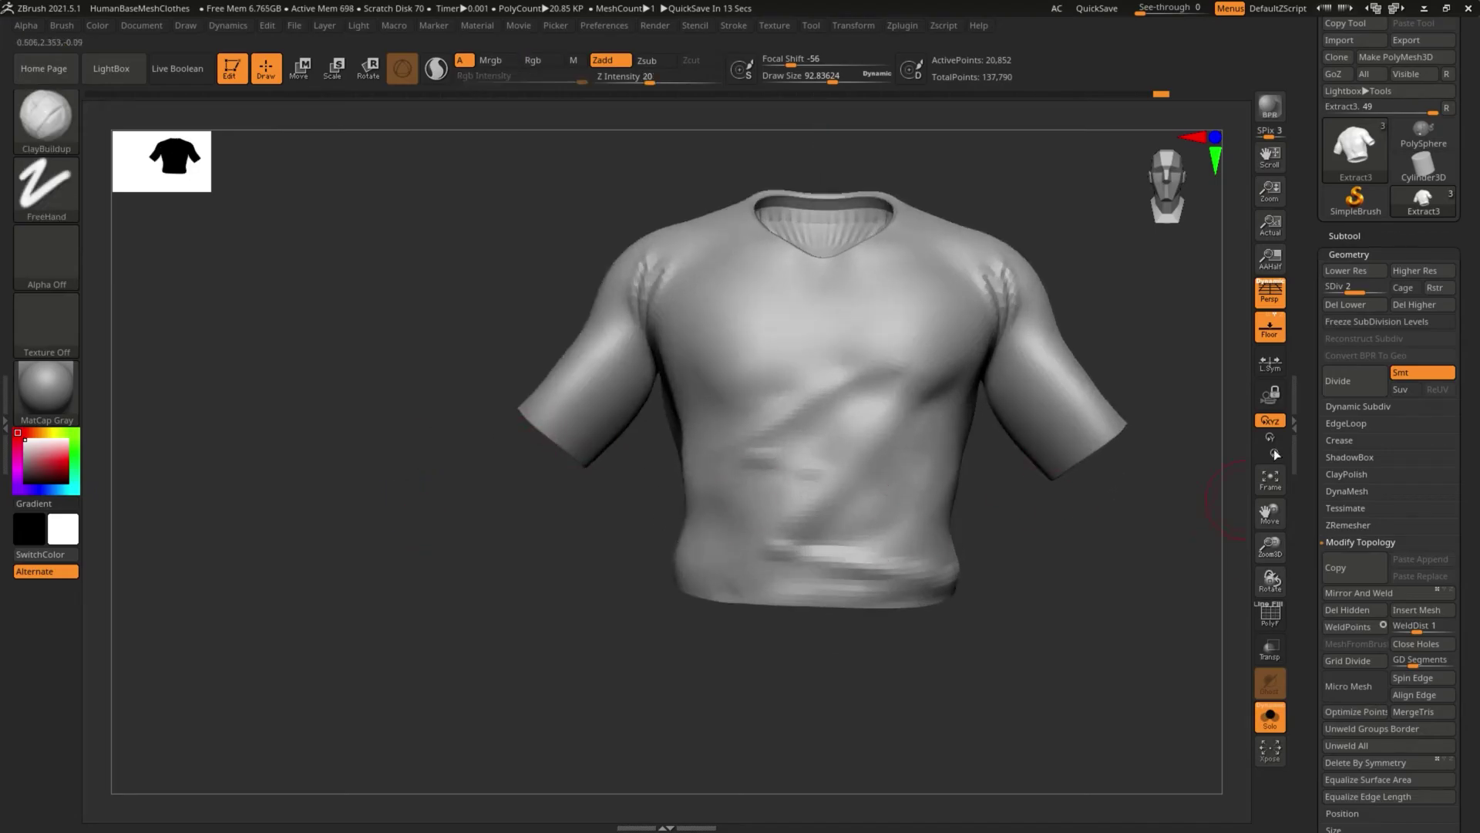
drag(1364, 284, 1381, 286)
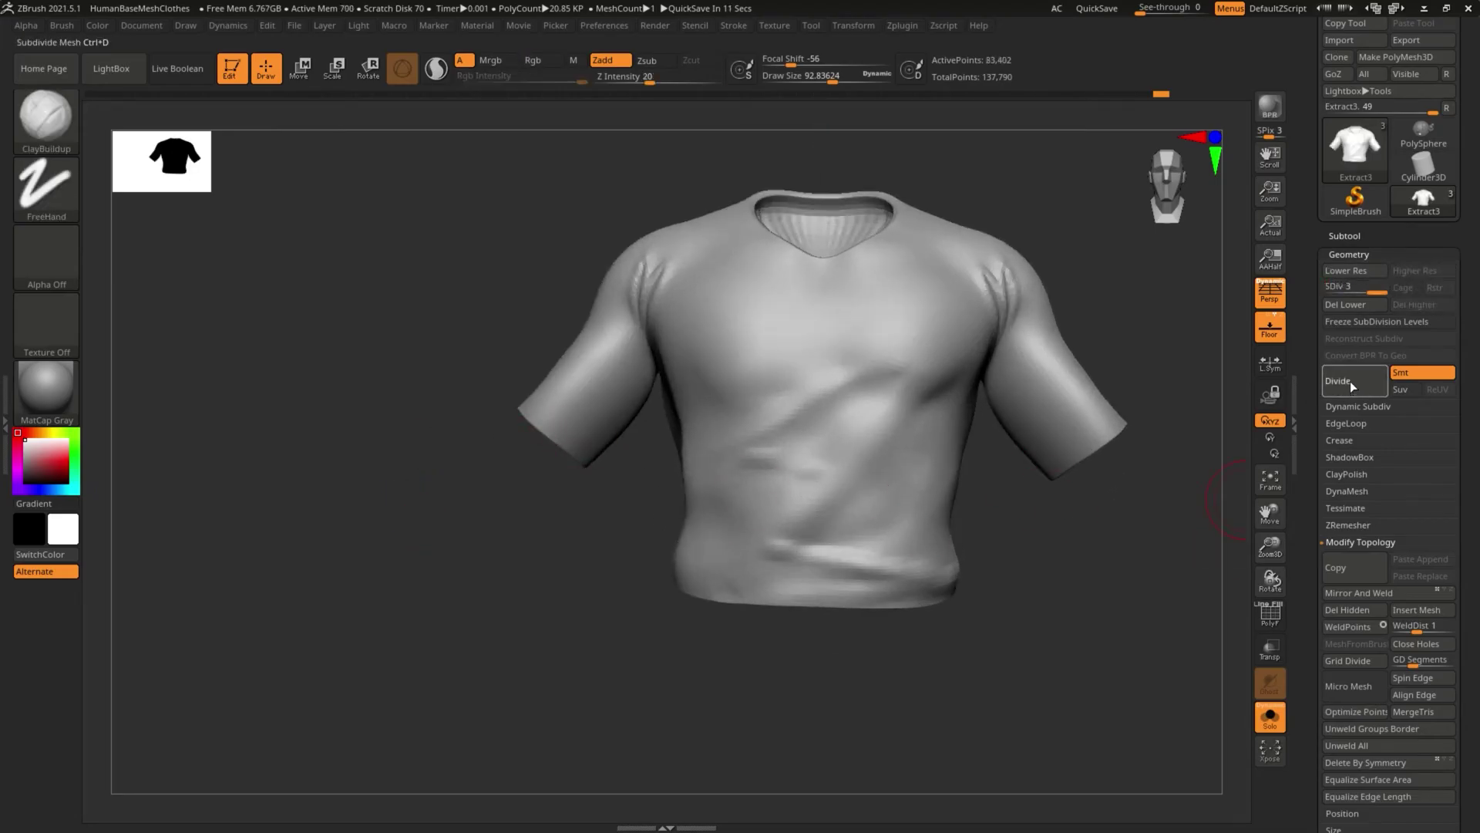
key(f)
Step: Refine the front folds at the shoulder above the armpit with ClayBuildup at draw size about 13 and smooth them
alt+drag(981, 378, 995, 432)
alt+drag(1091, 266, 950, 532)
drag(1076, 385, 1003, 429)
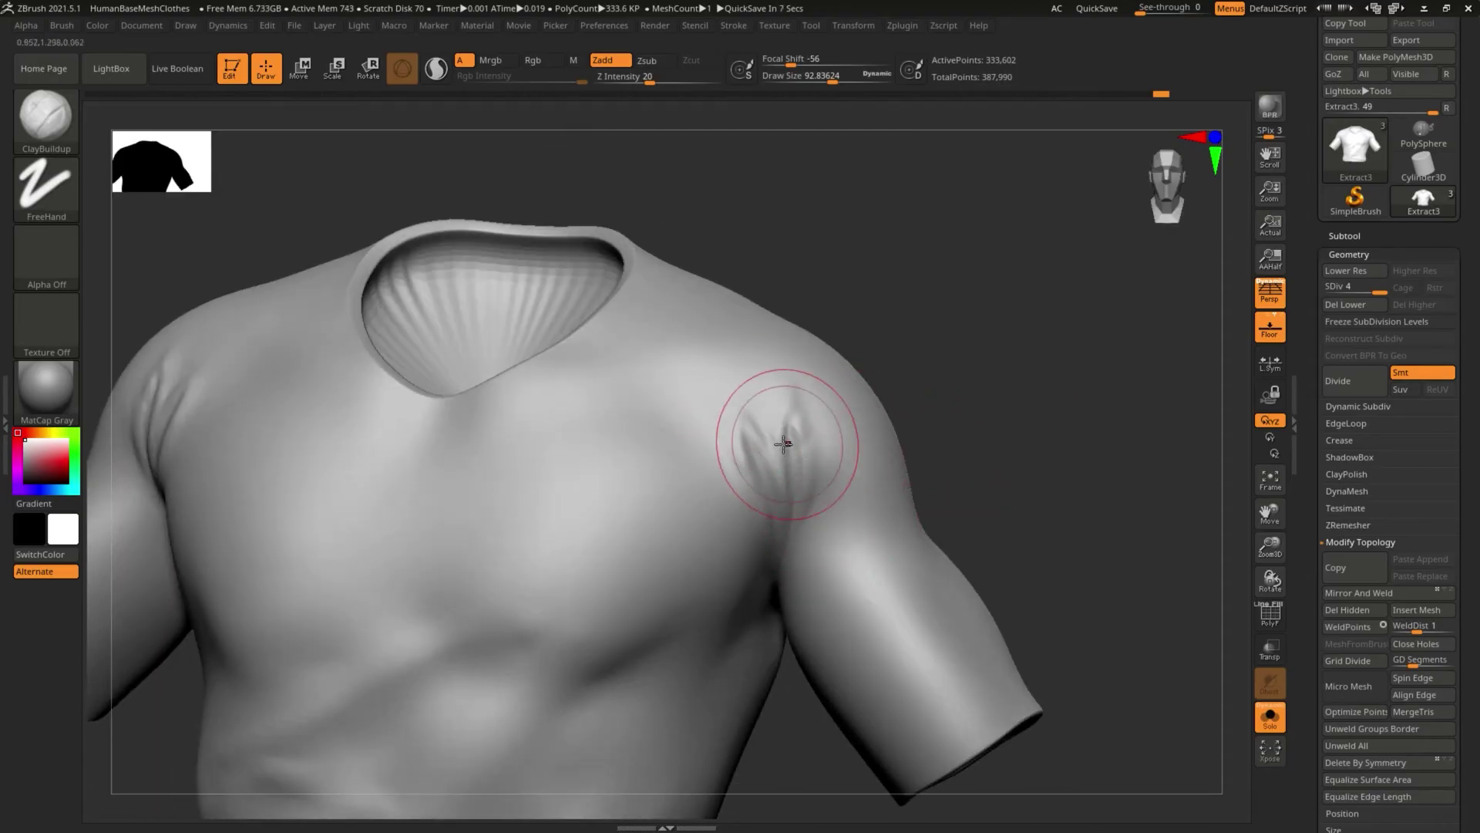
key(bracketleft)
key(bracketleft)
key(bracketleft)
key(bracketleft)
key(bracketleft)
key(bracketleft)
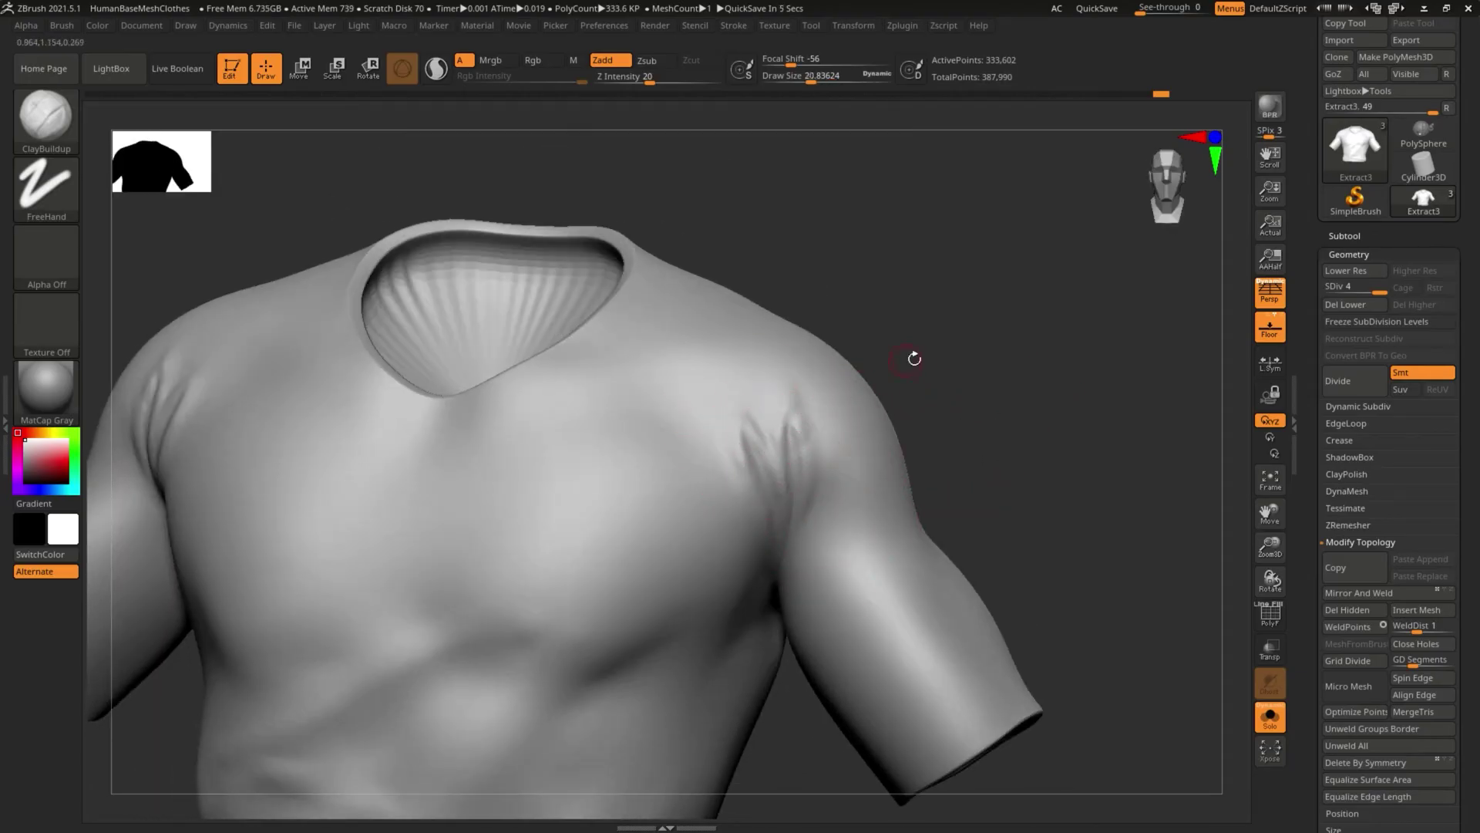
drag(914, 358, 868, 382)
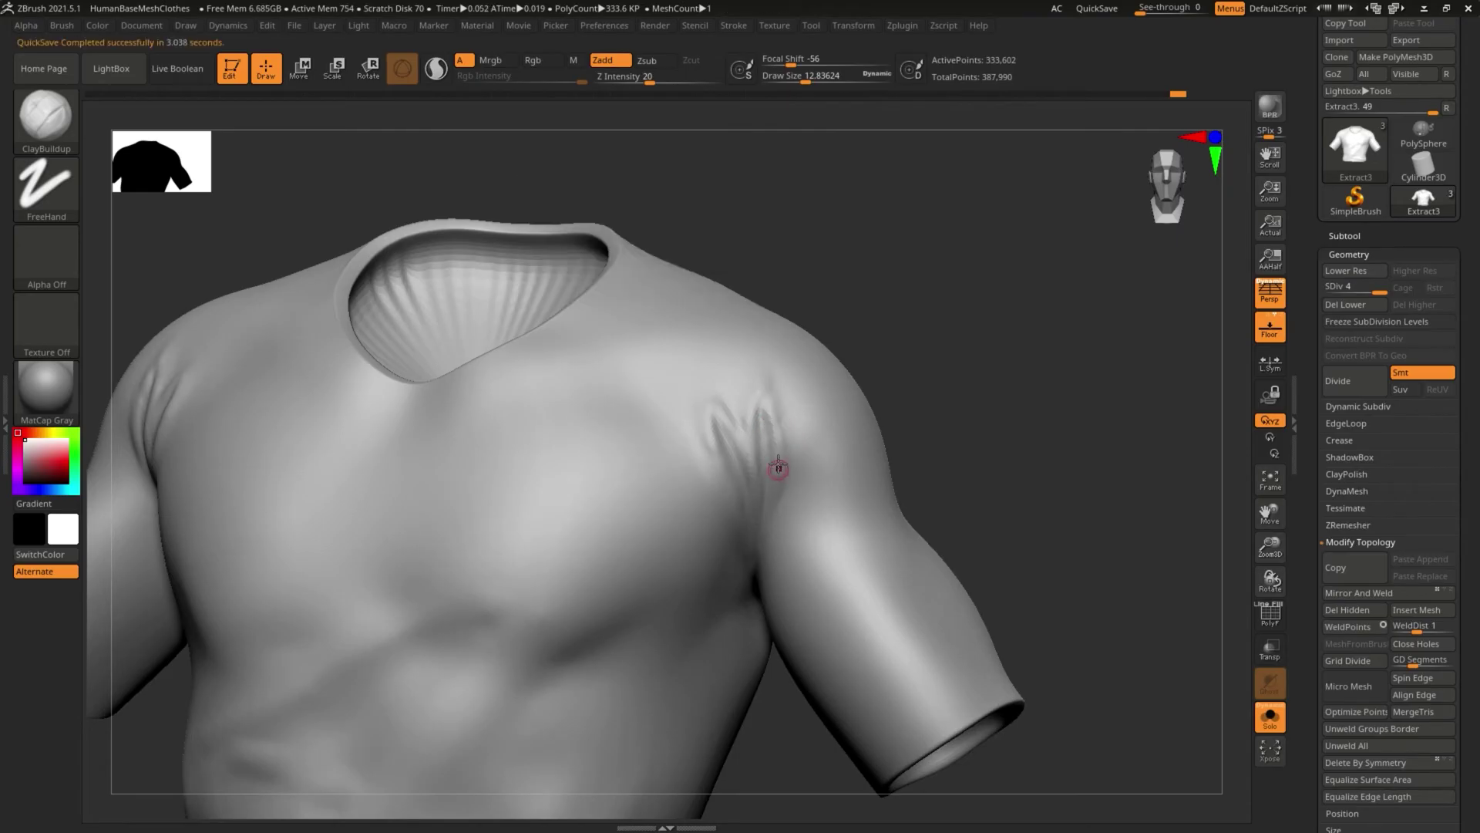
key(shift)
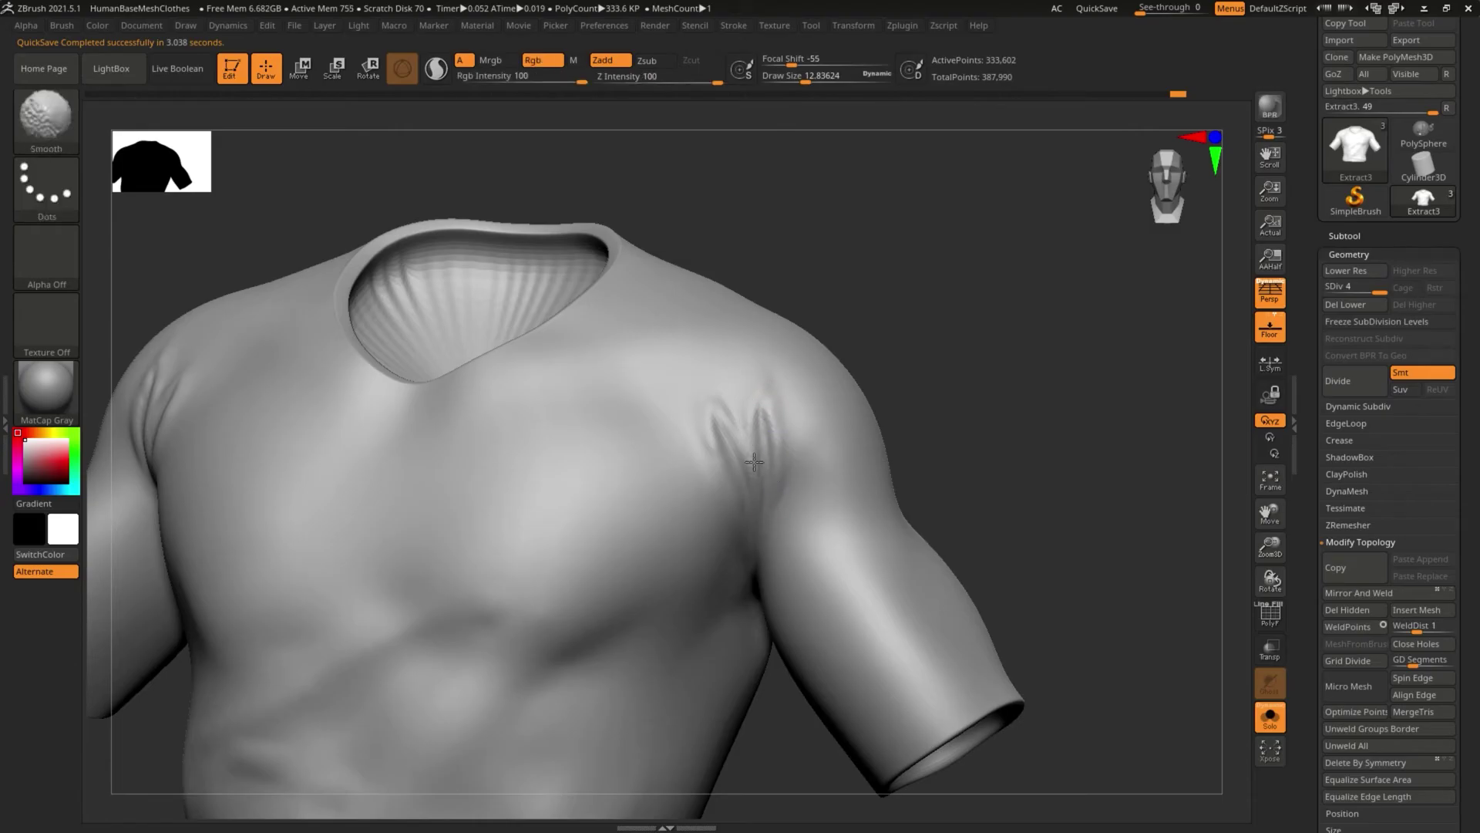
shift+drag(754, 462, 761, 501)
Step: Carve the grooves between the front shoulder folds deeper with DamStandard at draw sizes of about 13 and 20
key(b)
key(d)
key(s)
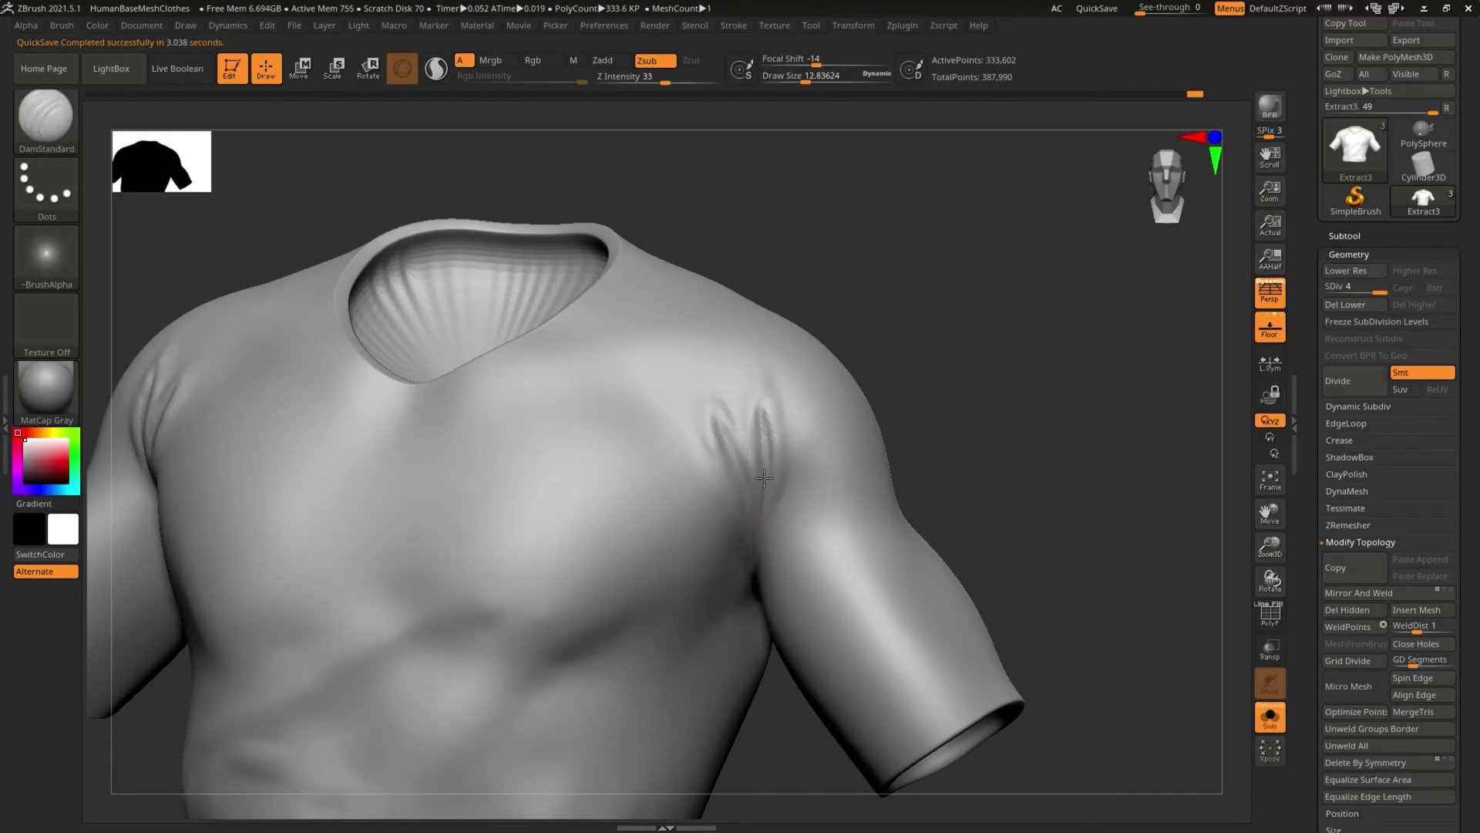
drag(872, 329, 844, 307)
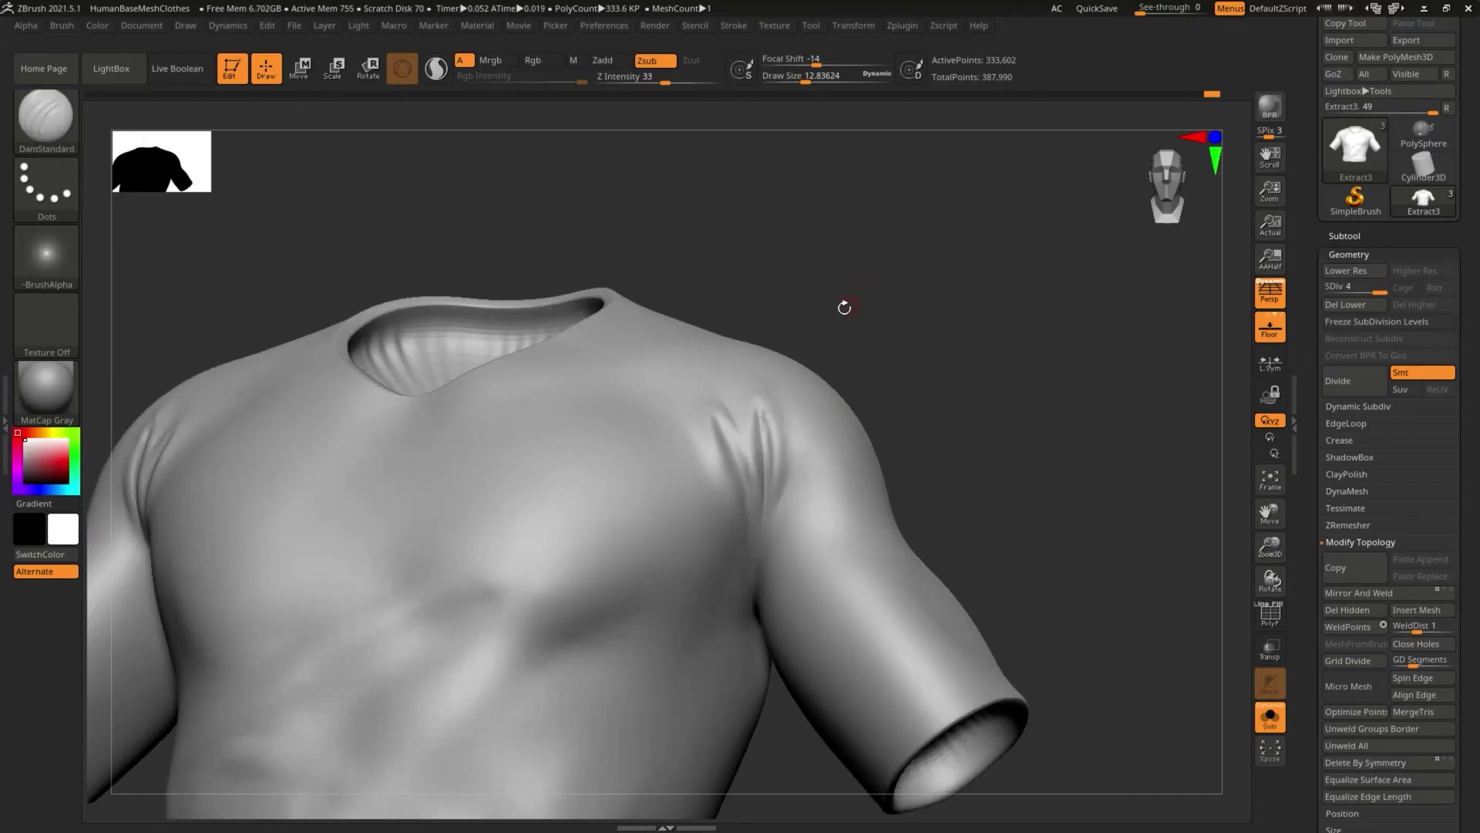
key(s)
drag(755, 413, 754, 478)
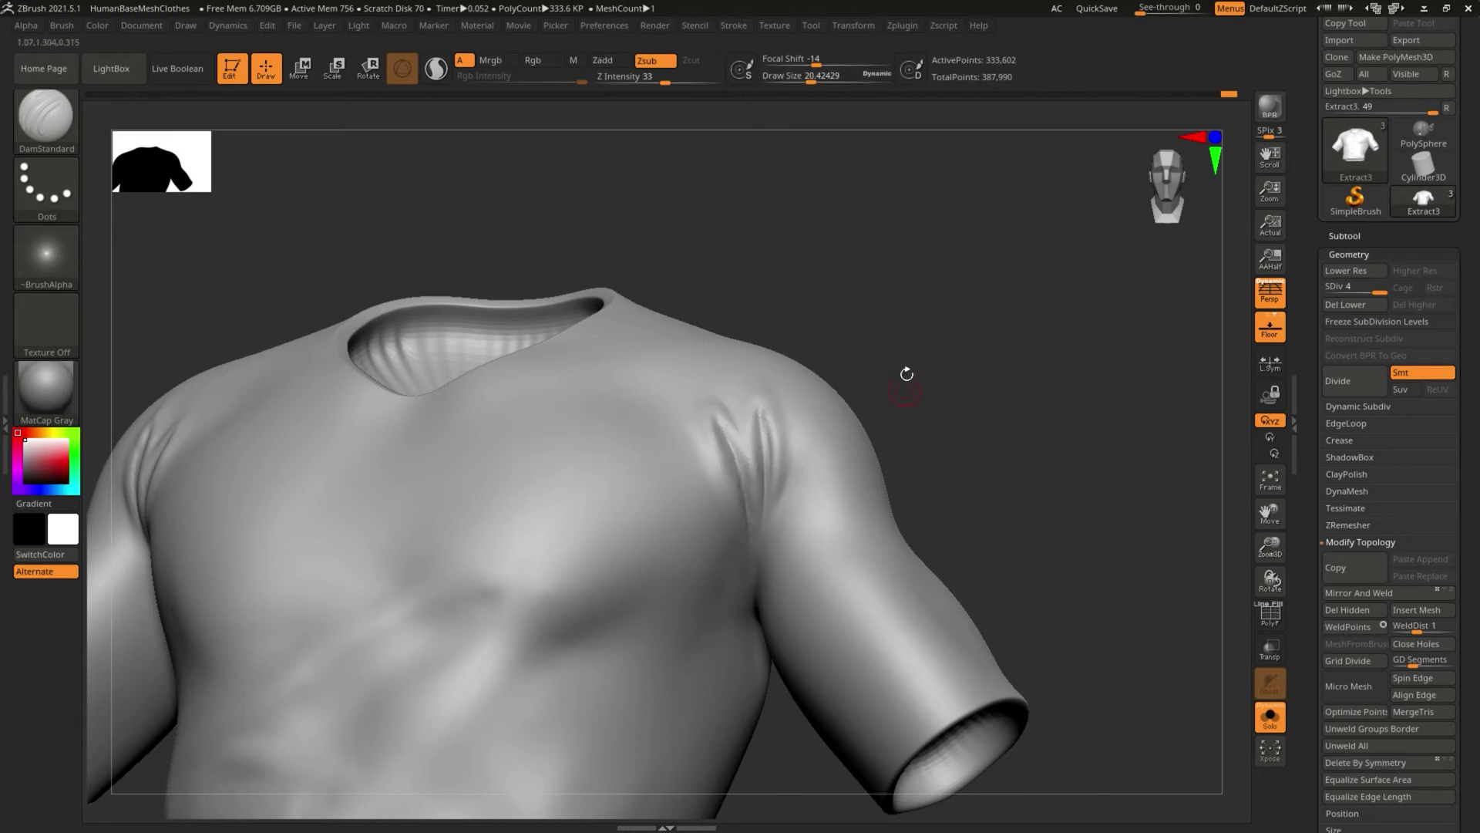
mouse_move(906, 374)
mouse_down()
mouse_move(863, 316)
mouse_move(803, 547)
mouse_move(760, 582)
mouse_move(759, 436)
mouse_up()
mouse_move(802, 433)
mouse_down()
mouse_move(779, 219)
mouse_move(772, 295)
mouse_move(926, 298)
mouse_move(919, 333)
mouse_up()
Step: Define the long diagonal fold from the chest to the belly with ClayBuildup at draw size about 33 and smooth it
drag(800, 634, 759, 622)
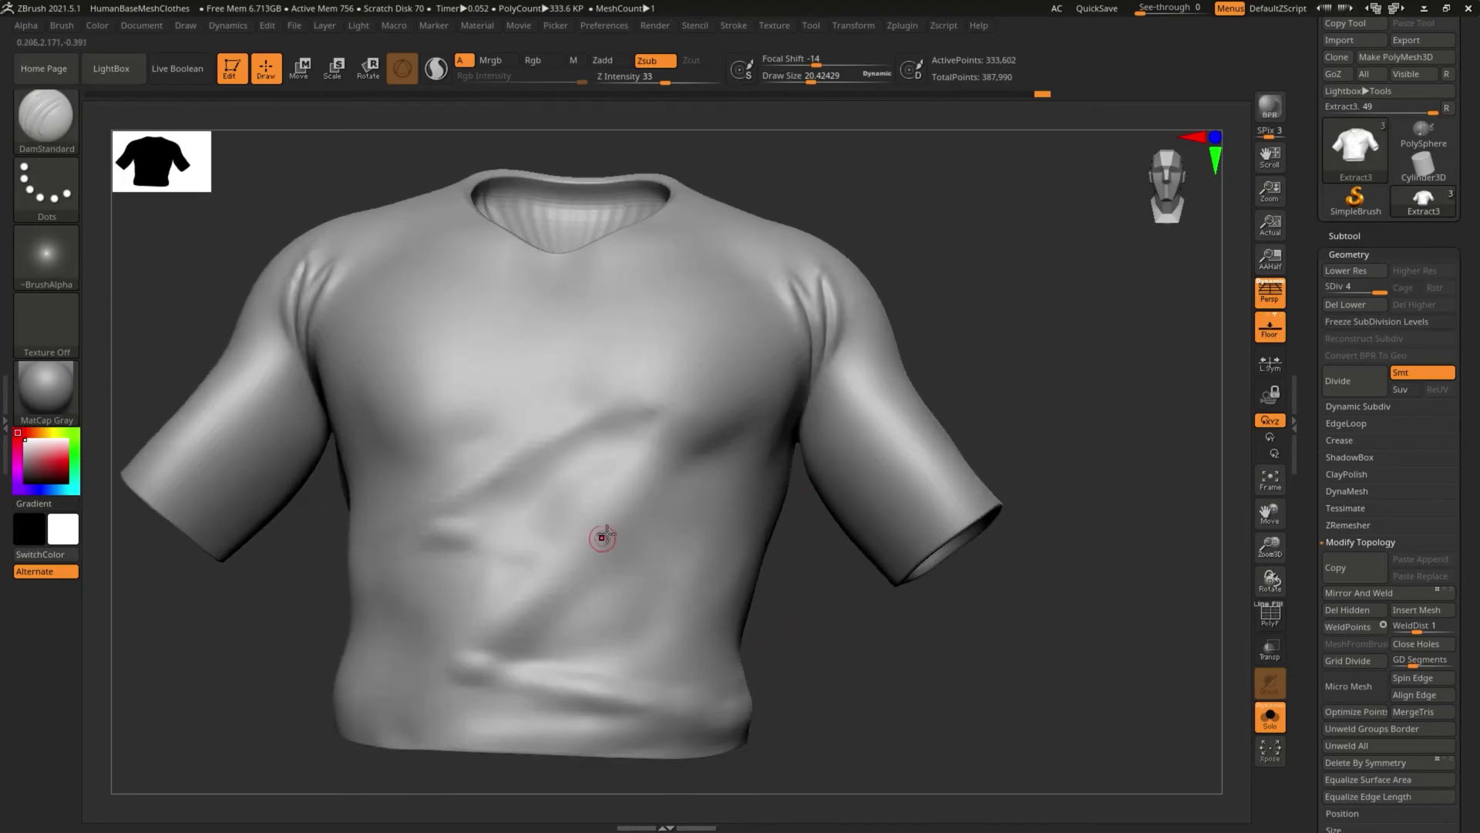
key(b)
key(c)
key(b)
key(s)
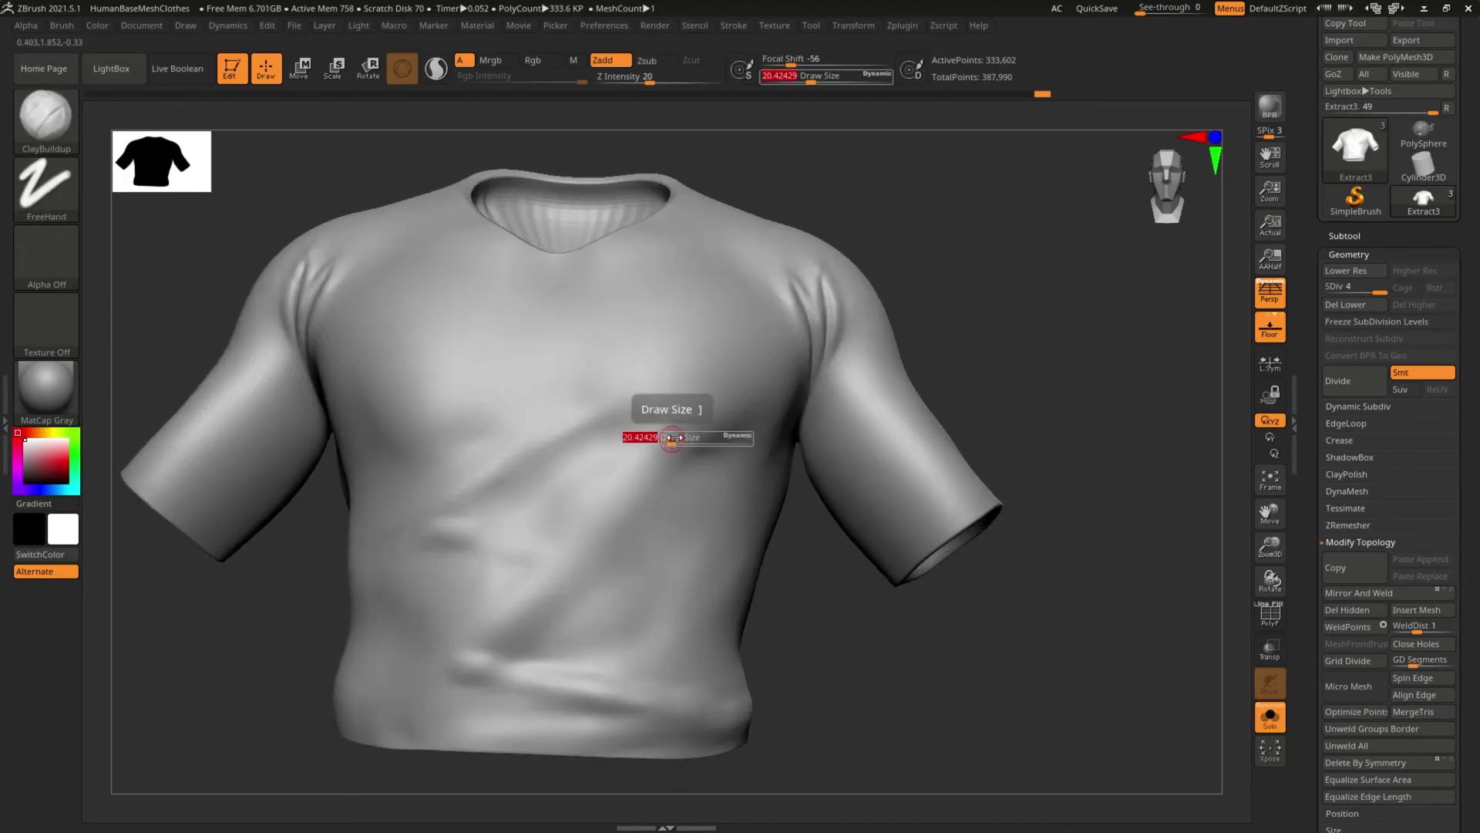
drag(672, 438, 648, 463)
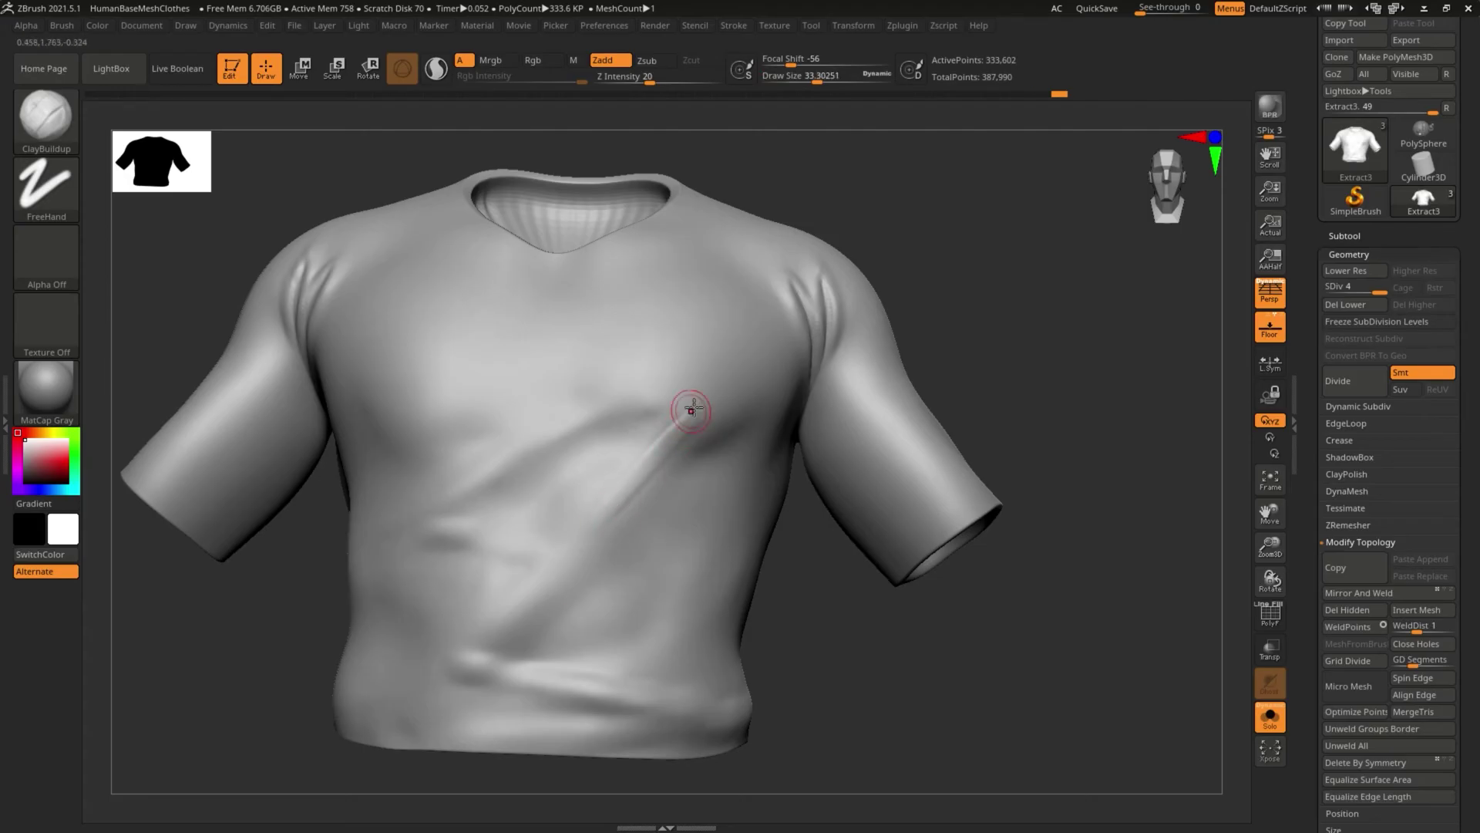
key(shift)
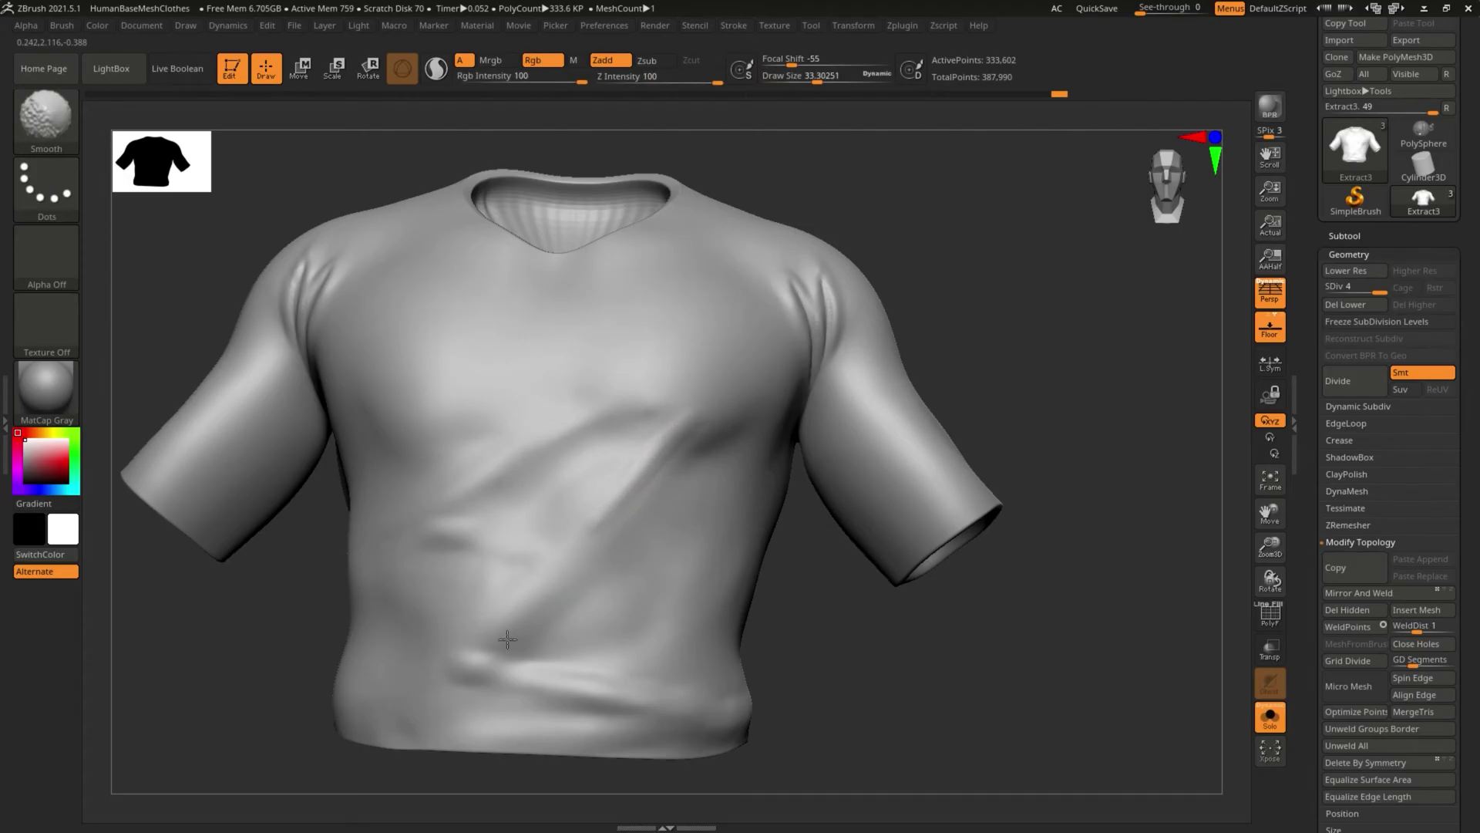
Step: Sharpen the horizontal fold above the front hem with ClayBuildup at draw size about 21 and smooth its edge
mouse_move(482, 771)
mouse_down()
mouse_move(347, 622)
mouse_move(409, 490)
mouse_move(332, 552)
mouse_move(383, 552)
mouse_up()
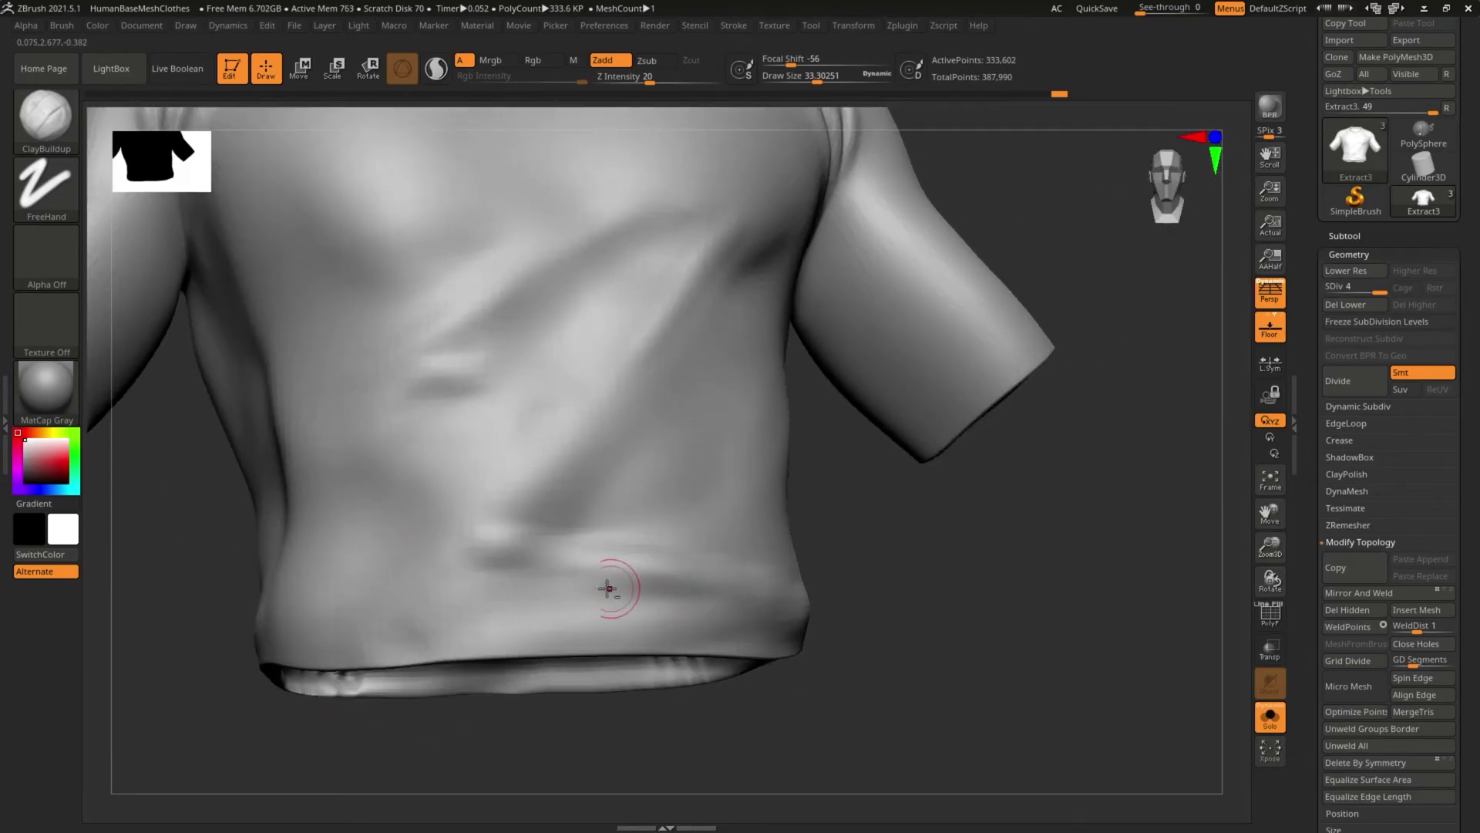
key(bracketleft)
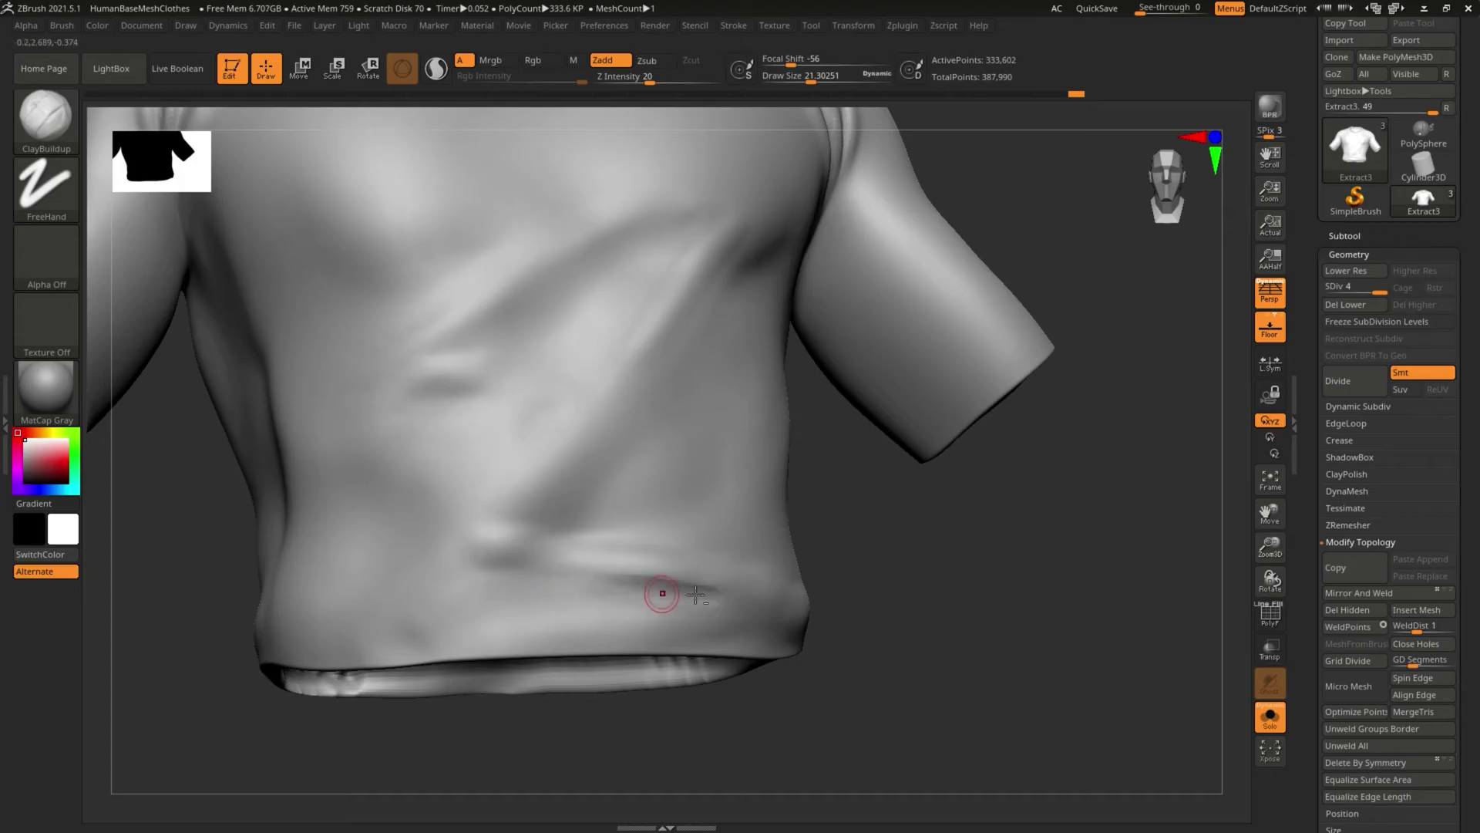
key(shift)
shift+drag(582, 577, 551, 592)
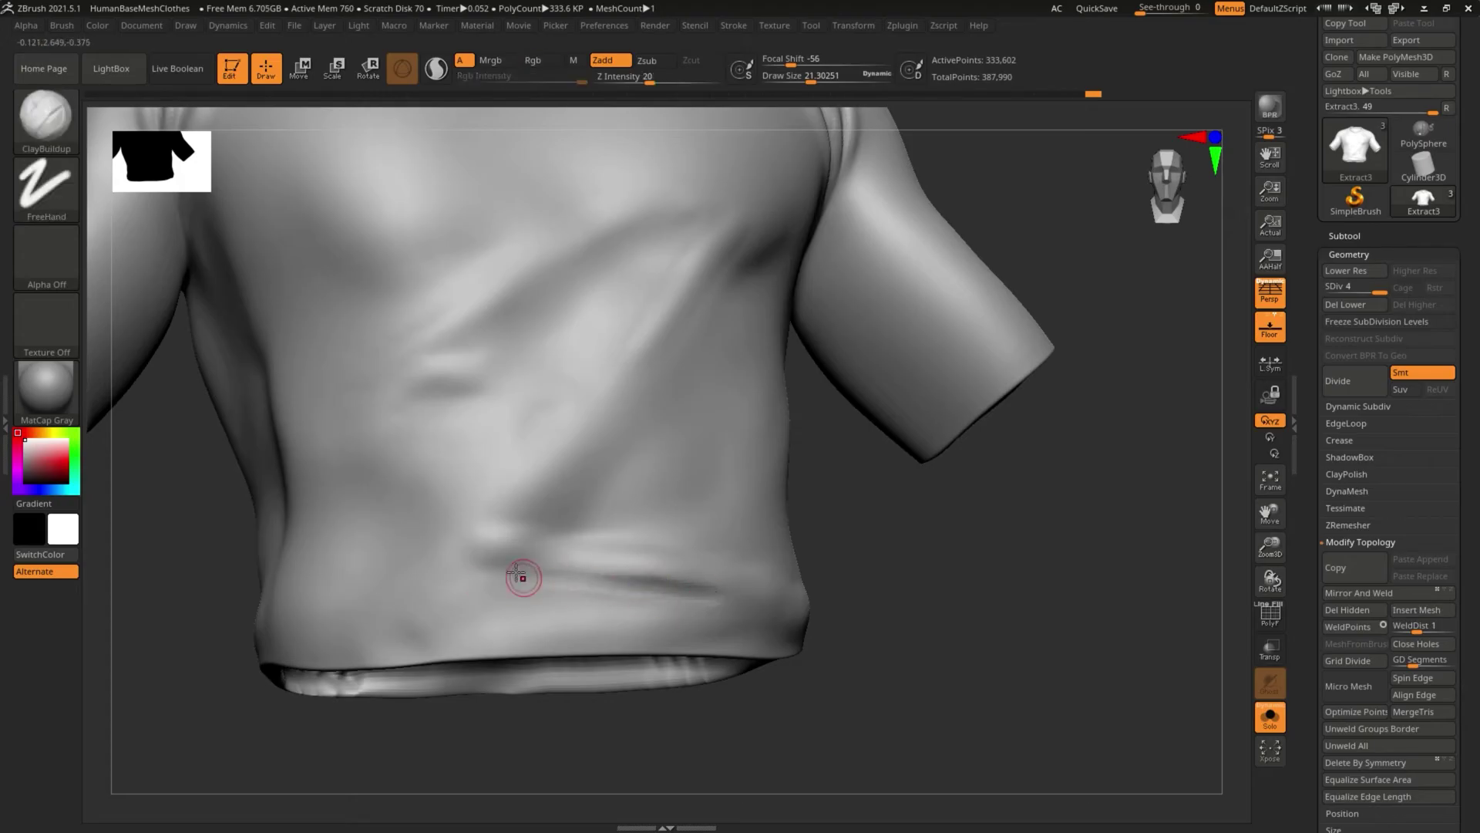
Step: Extend the crease of the front hem fold toward the belly with the Standard brush and soften its end
click(54, 143)
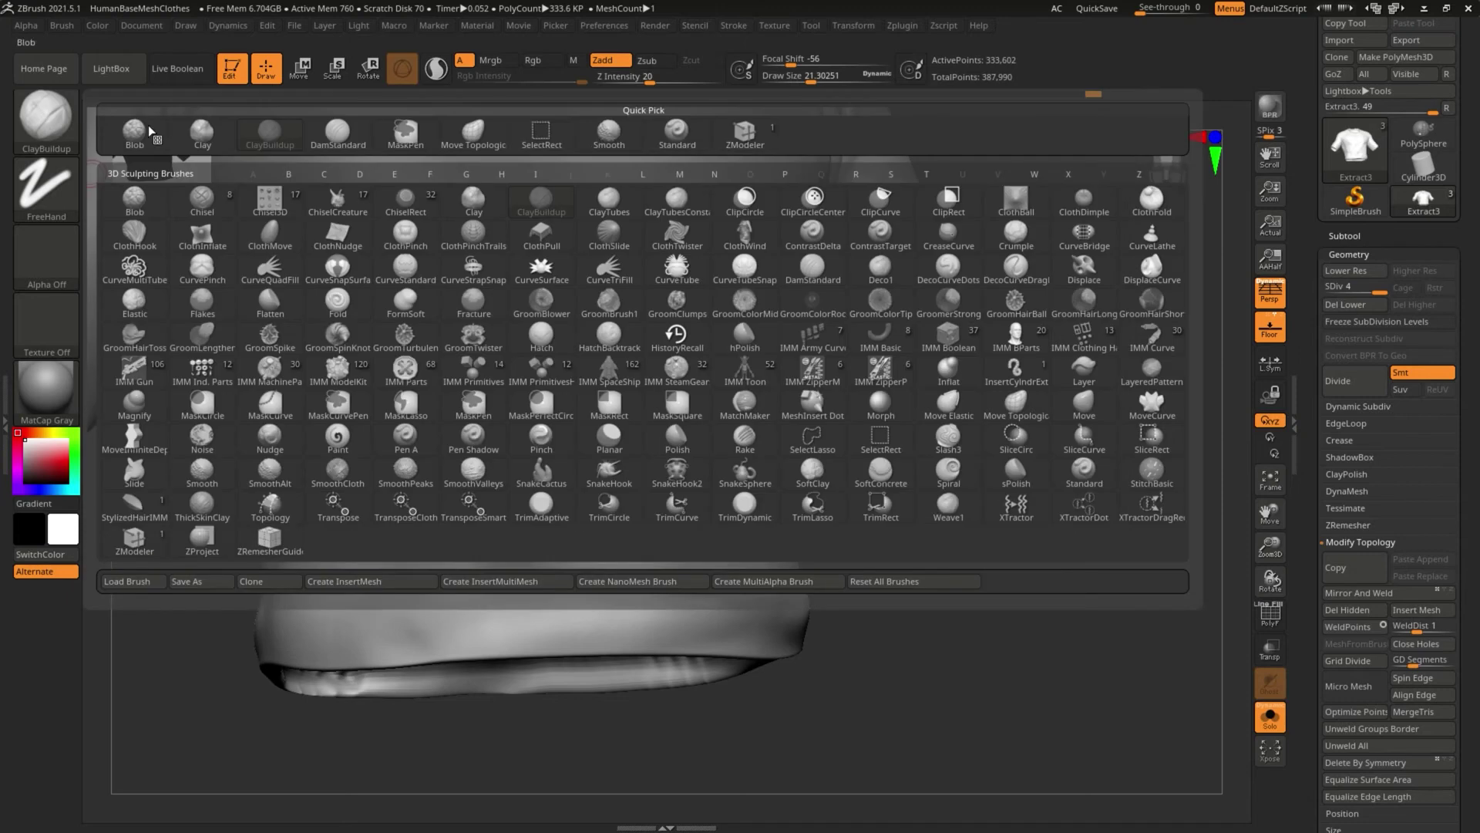
click(675, 131)
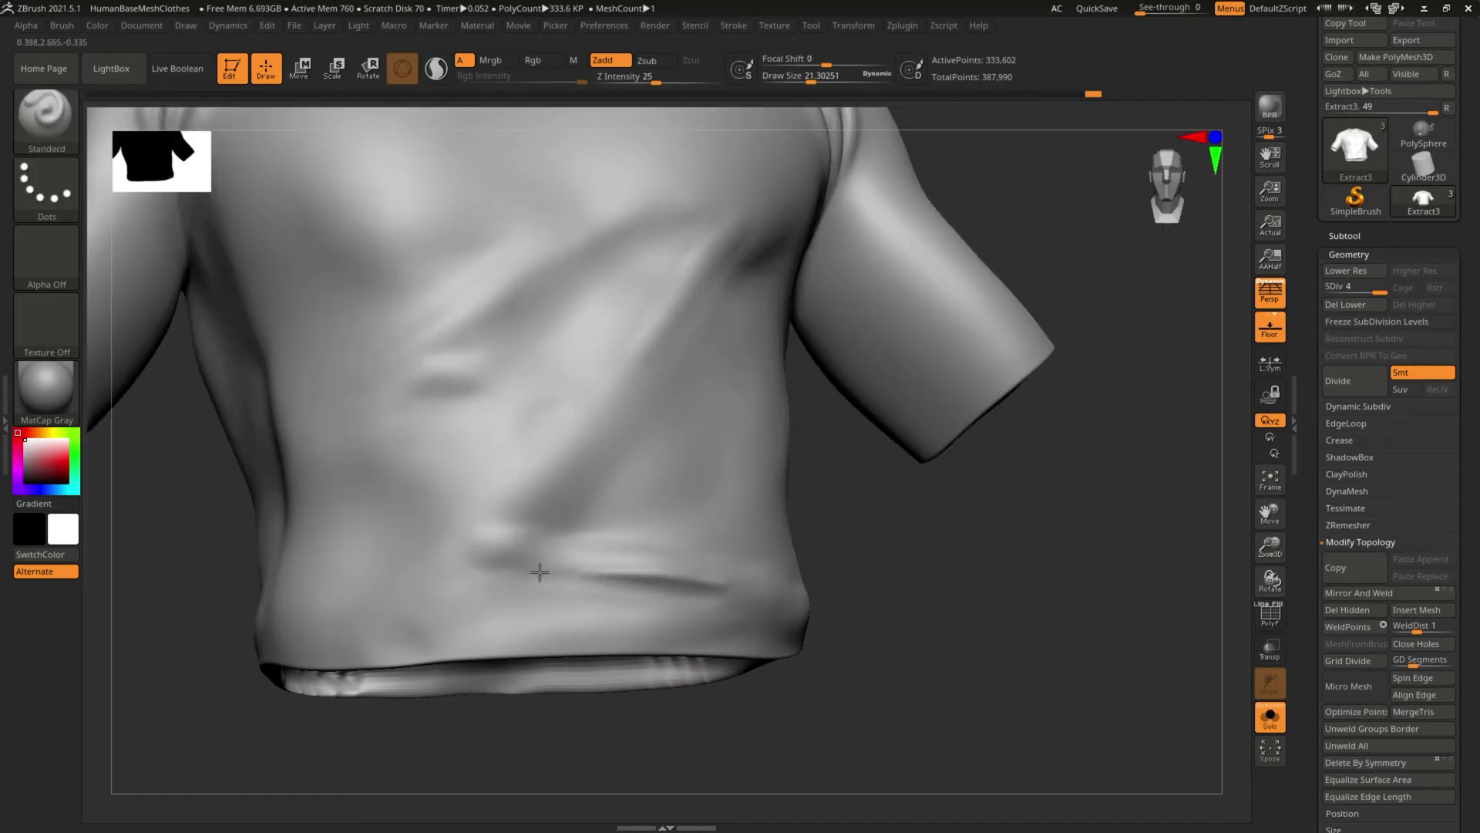
key(shift)
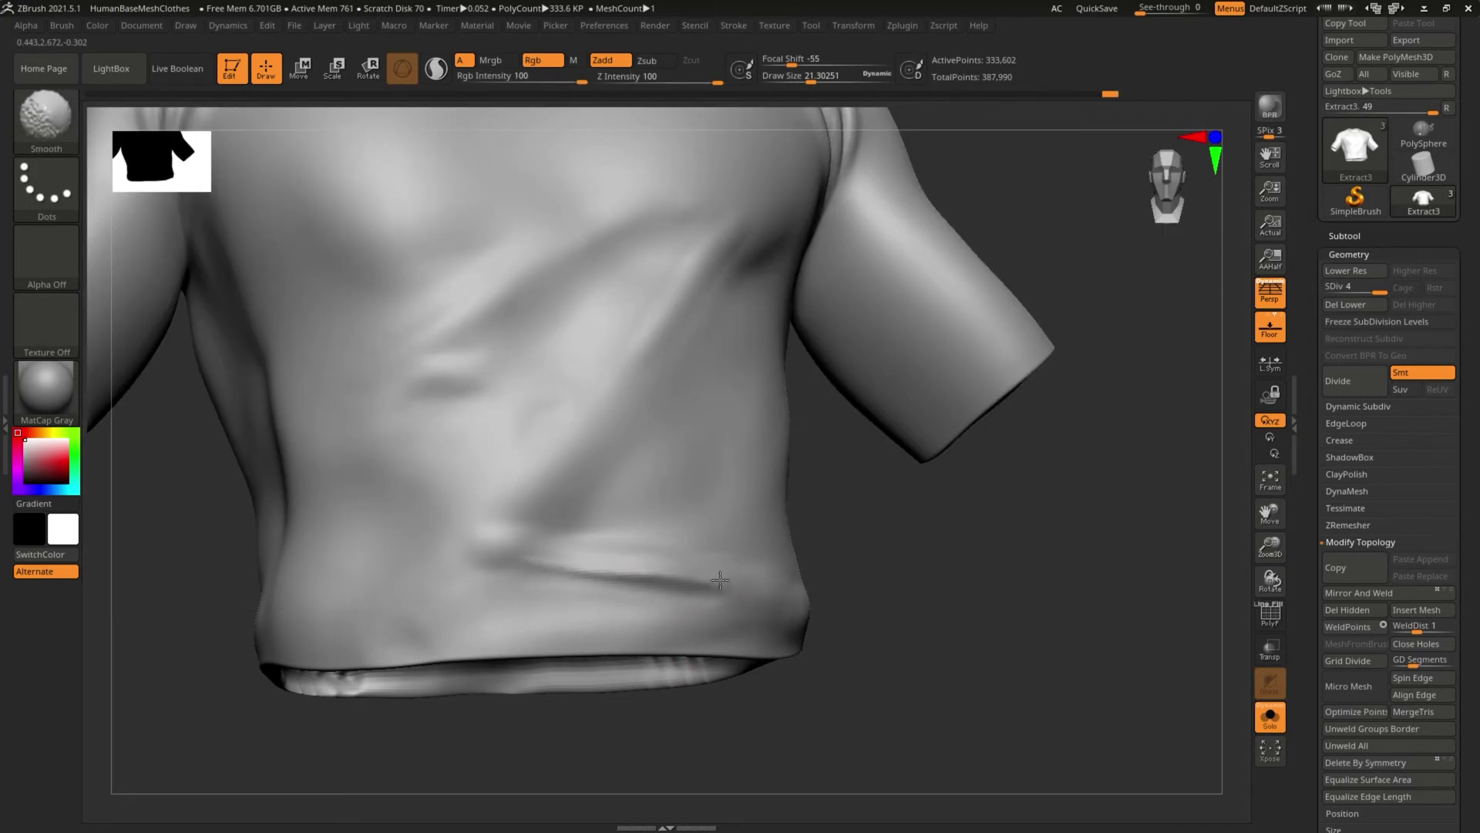
shift+drag(720, 580, 705, 577)
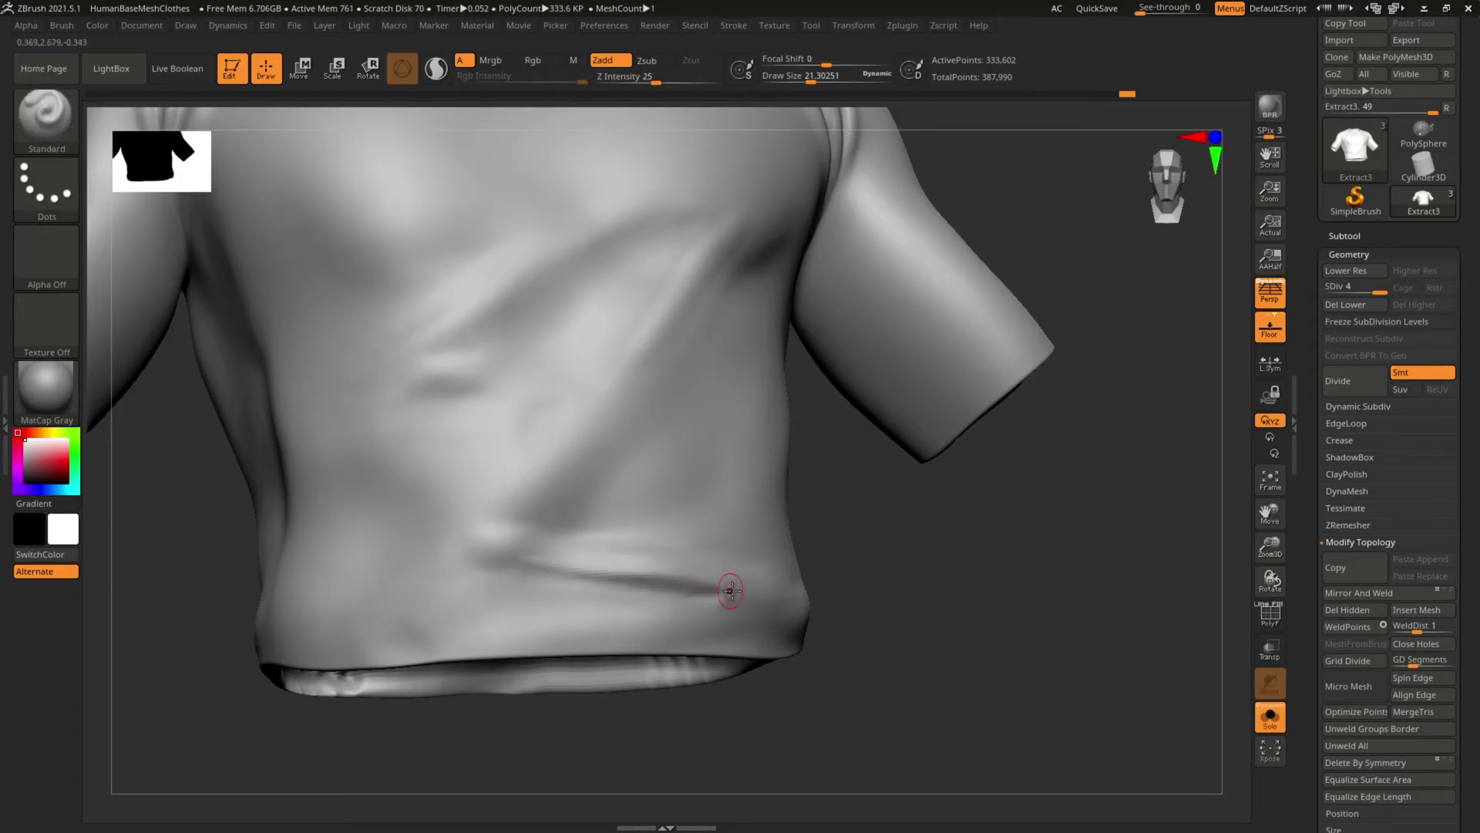
Step: Add thin ridges below the crease, just above the front hem, with the Standard brush and smooth them at draw size about 37
mouse_move(730, 591)
mouse_down()
mouse_move(717, 604)
mouse_move(470, 626)
mouse_move(710, 604)
mouse_up()
key(shift)
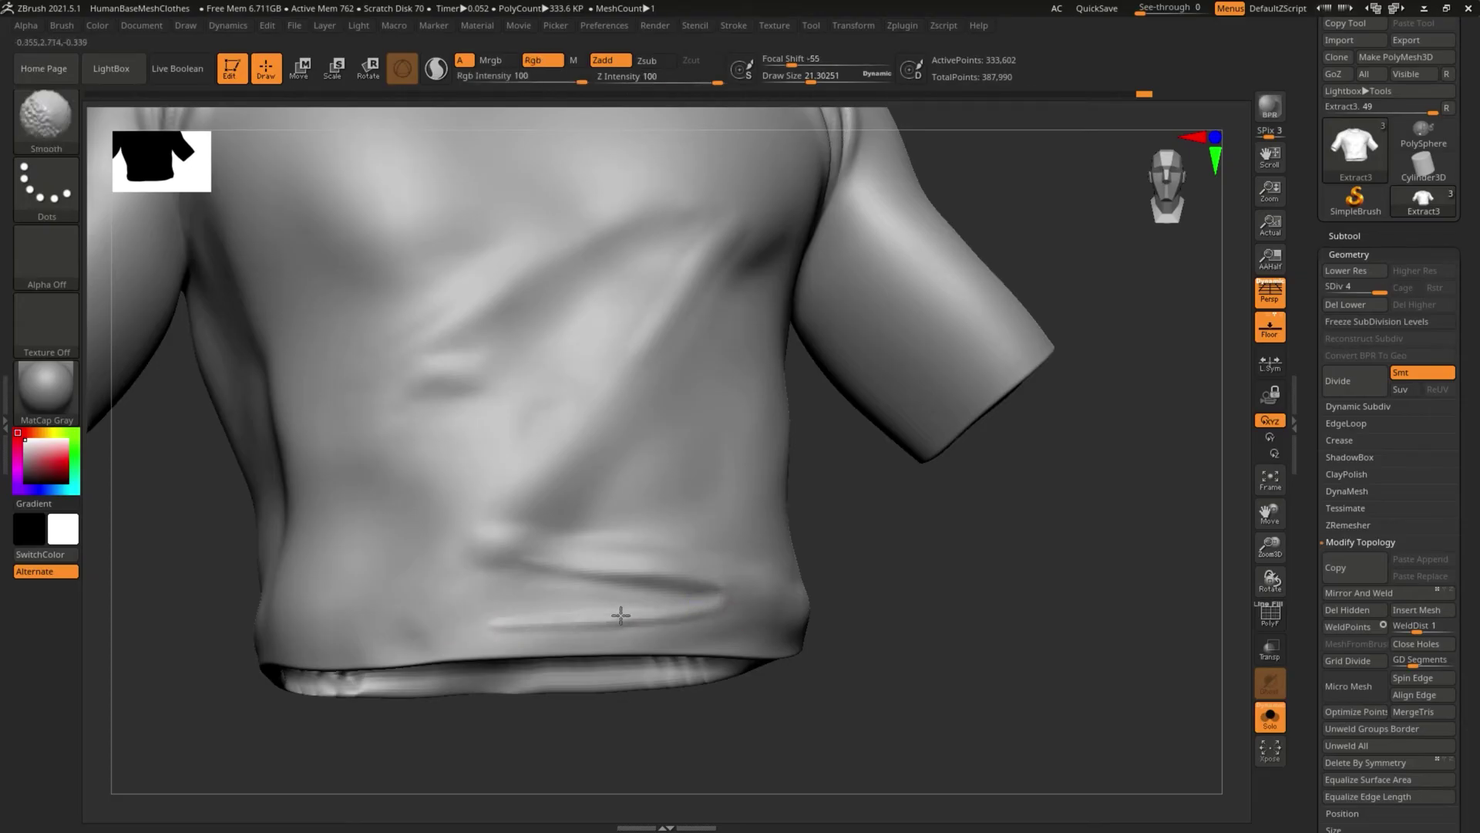
drag(912, 598, 738, 598)
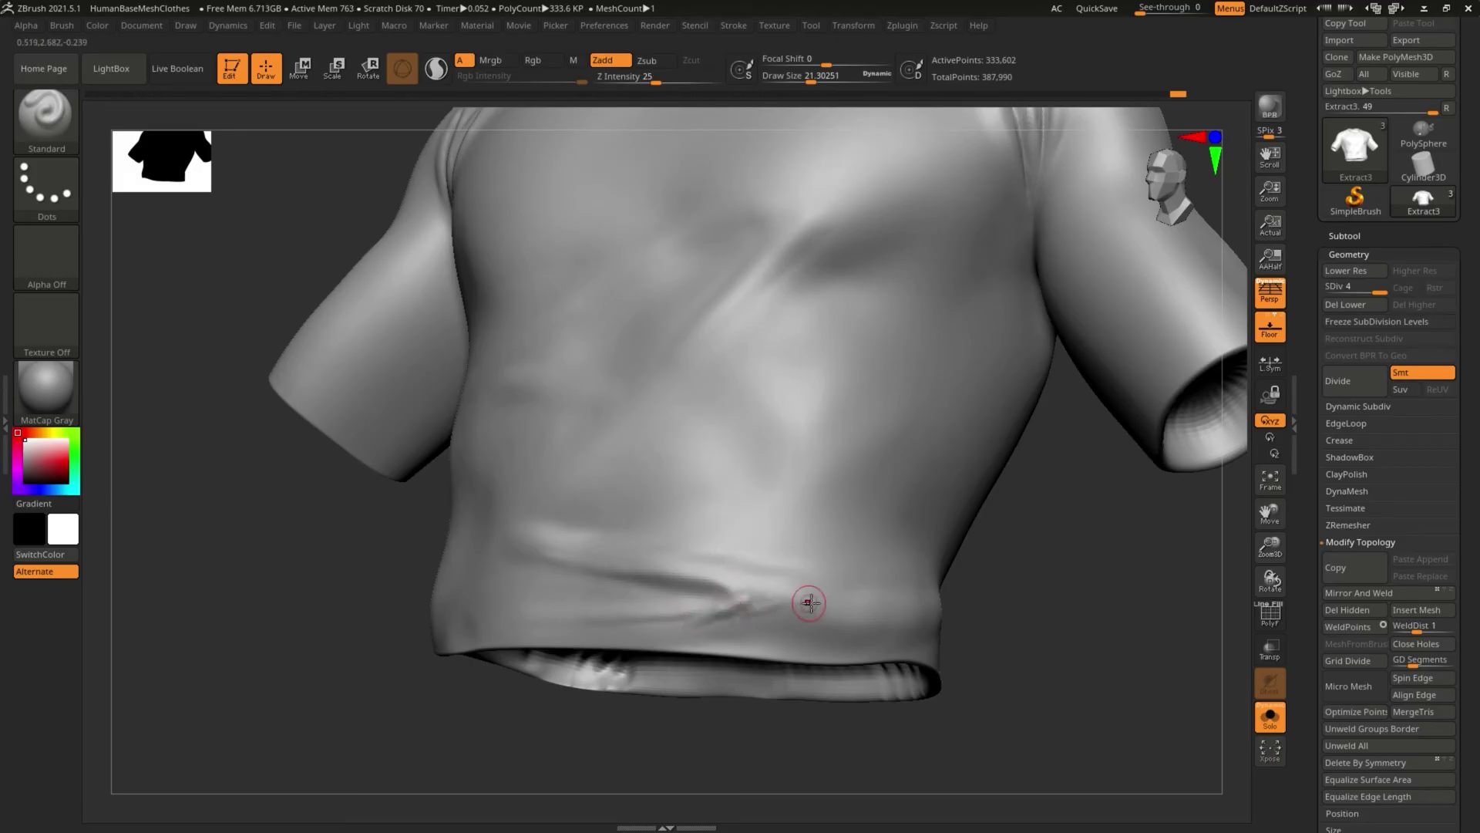
key(s)
drag(750, 594, 775, 617)
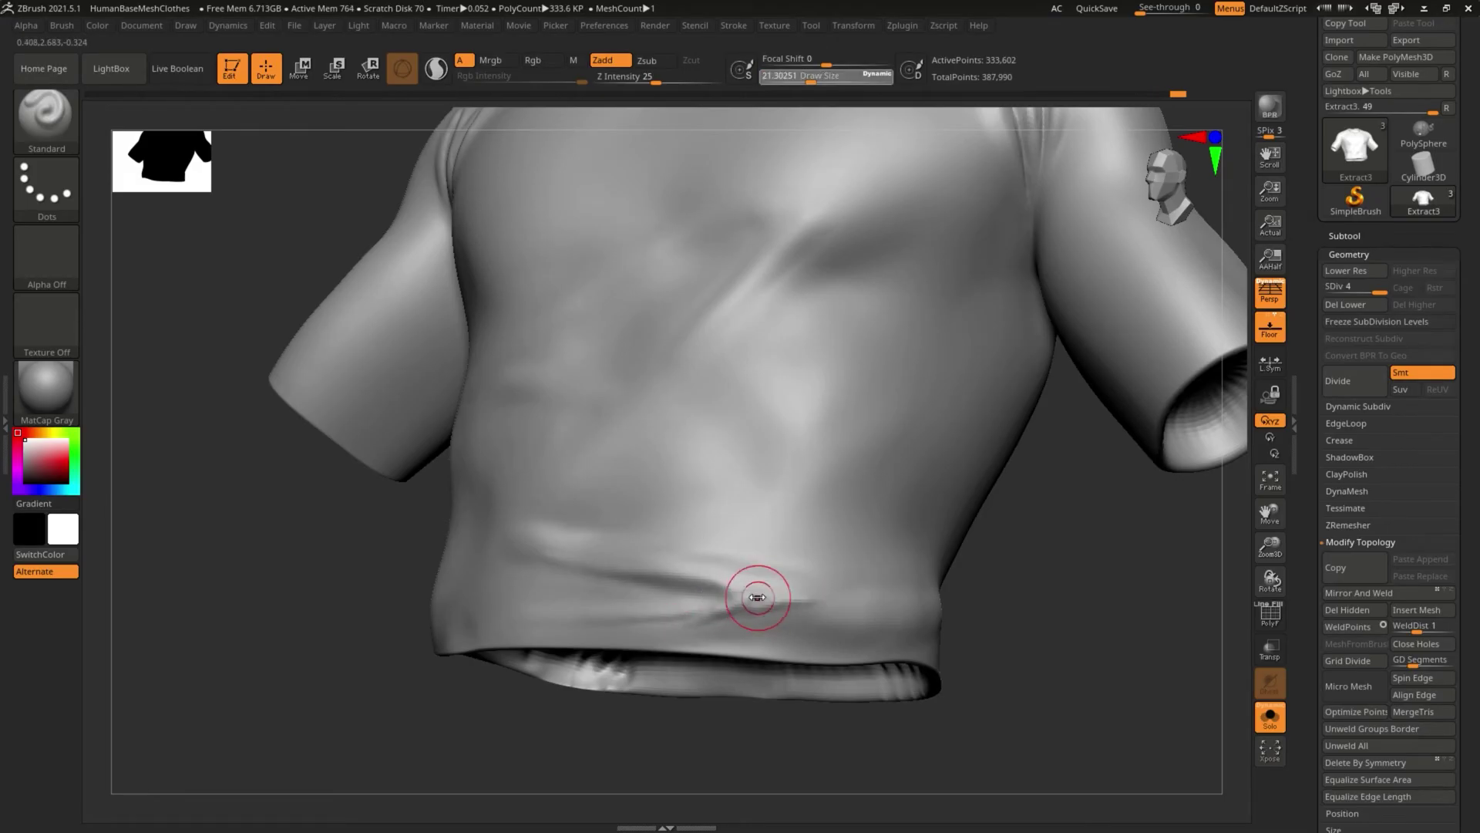
key(shift)
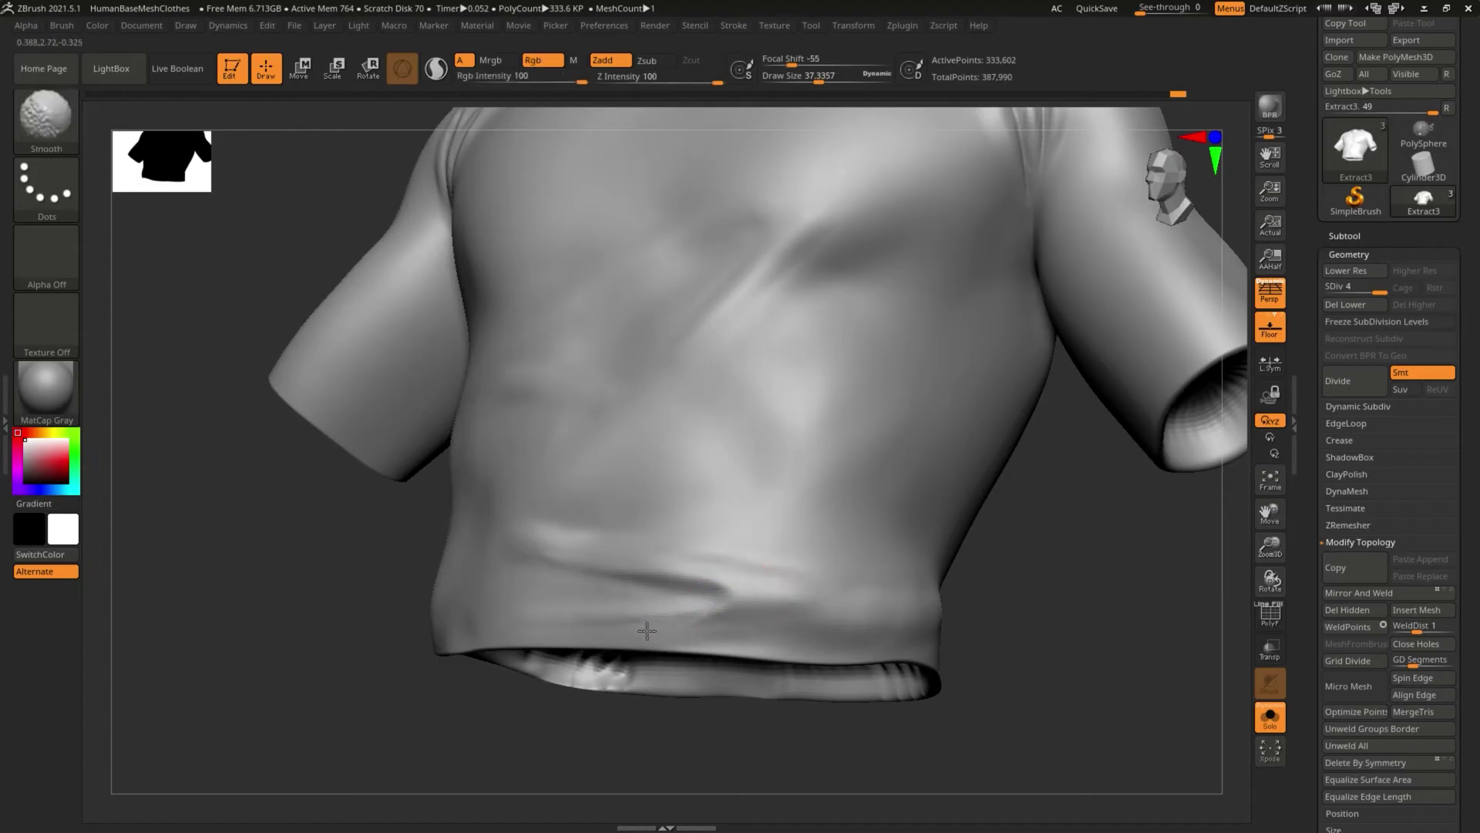
Step: Smooth the surface just above the front hem and the folds across the shirt's chest
shift+drag(647, 631, 577, 622)
mouse_move(811, 642)
ctrl+right_down()
mouse_move(846, 594)
mouse_move(835, 627)
mouse_move(524, 614)
mouse_move(859, 701)
mouse_move(601, 671)
mouse_move(627, 677)
mouse_move(432, 610)
mouse_move(777, 599)
mouse_move(754, 605)
mouse_move(818, 619)
ctrl+right_up()
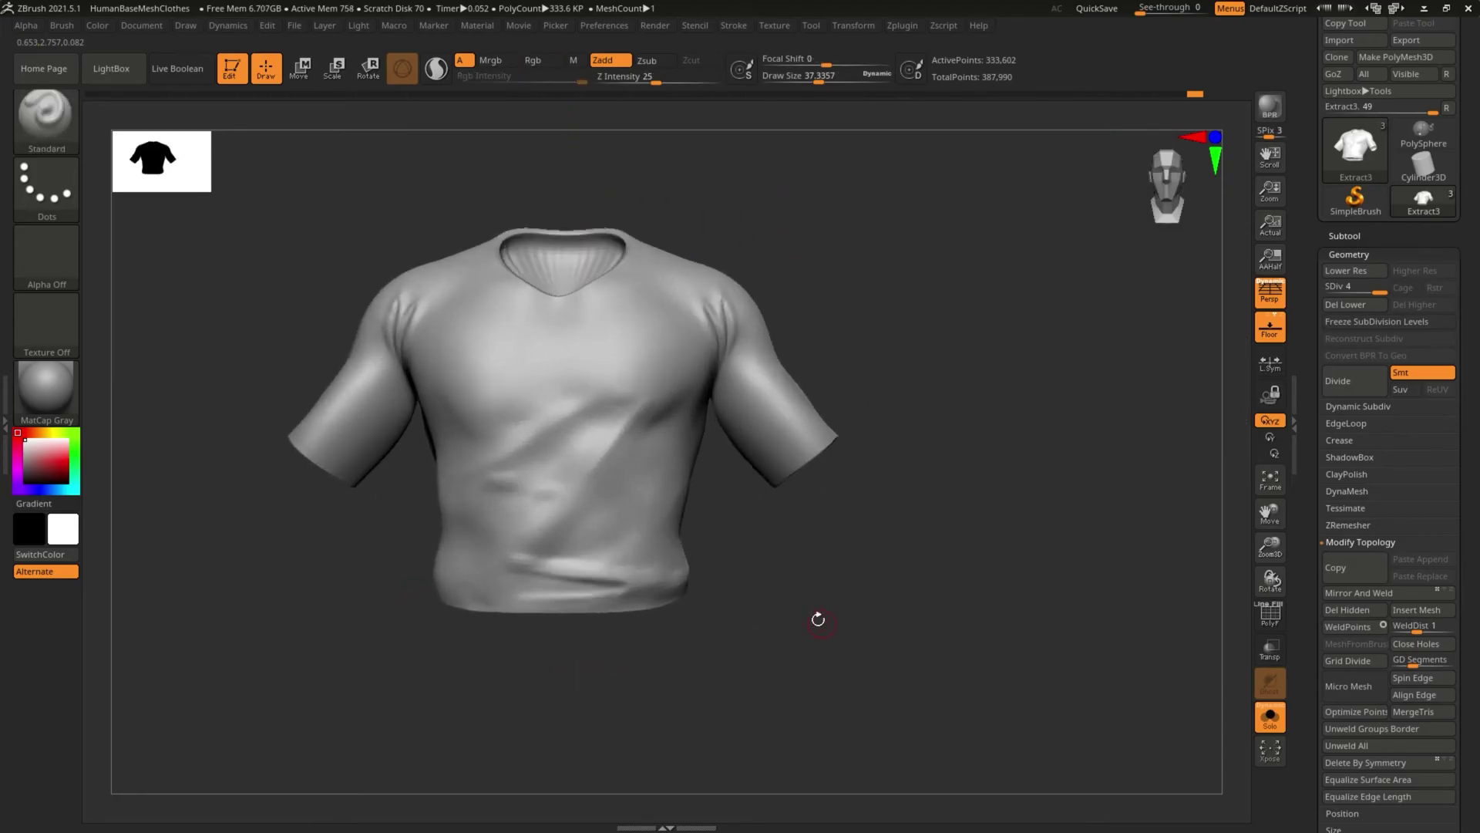
mouse_move(754, 558)
alt+right_down()
mouse_move(761, 595)
mouse_move(830, 602)
mouse_move(751, 590)
alt+right_up()
shift+drag(653, 348, 654, 363)
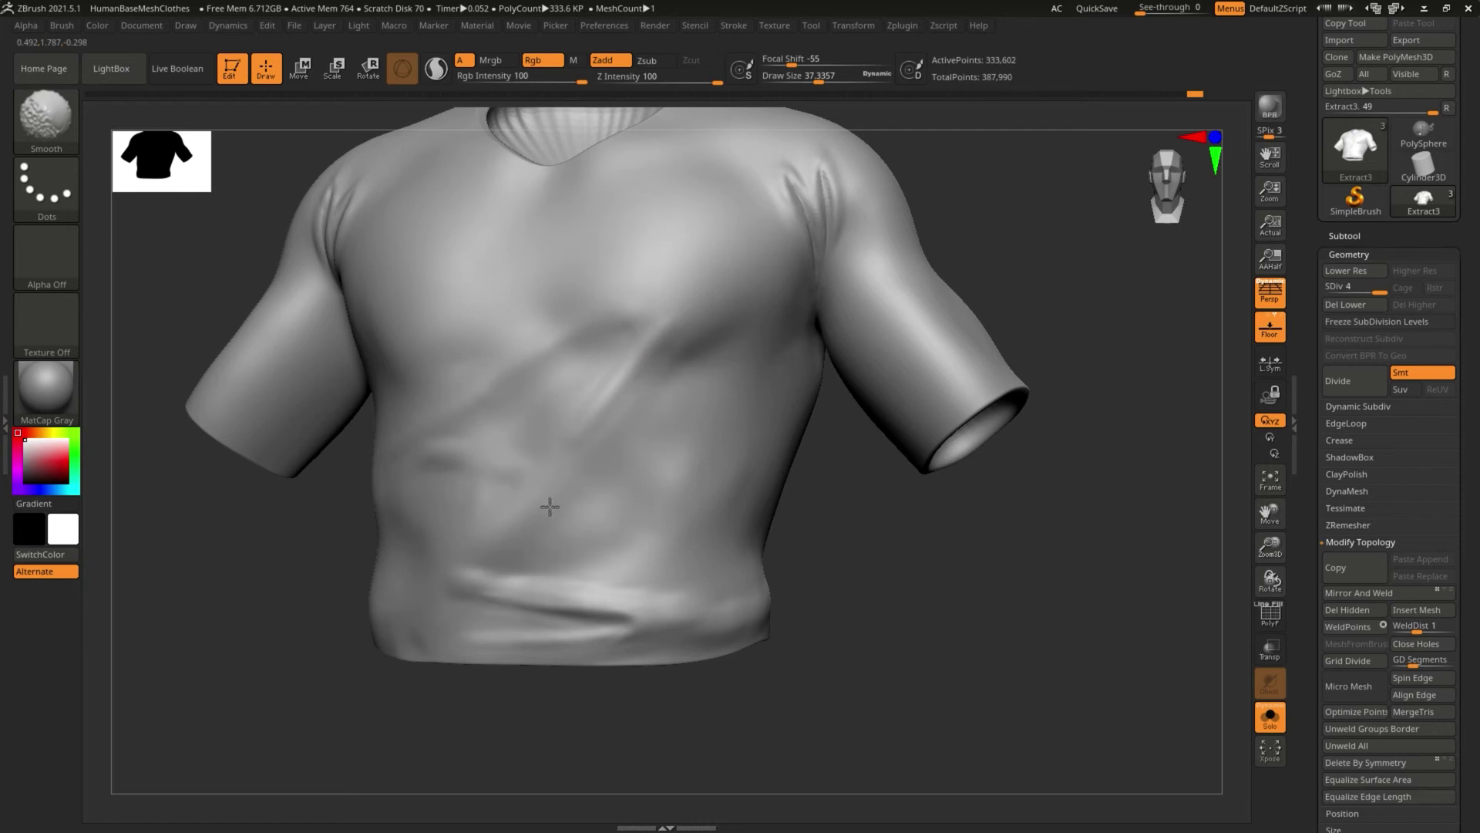
Step: Turn off solo display, make the HumanBaseMesh subtool active and hide the finished shirt
mouse_move(909, 499)
ctrl+right_down()
mouse_move(832, 506)
mouse_move(831, 470)
mouse_move(881, 588)
ctrl+right_up()
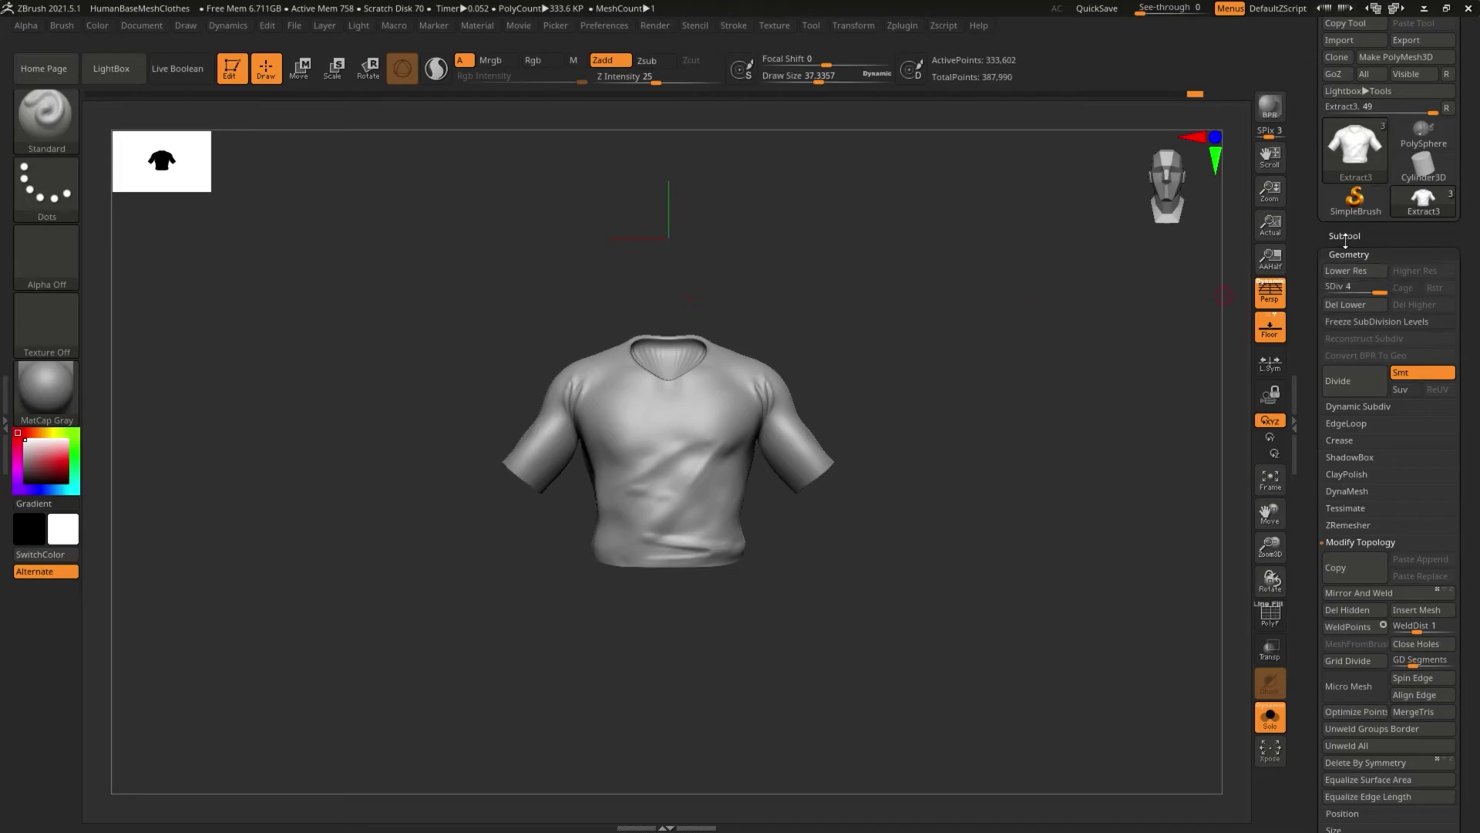
click(1345, 236)
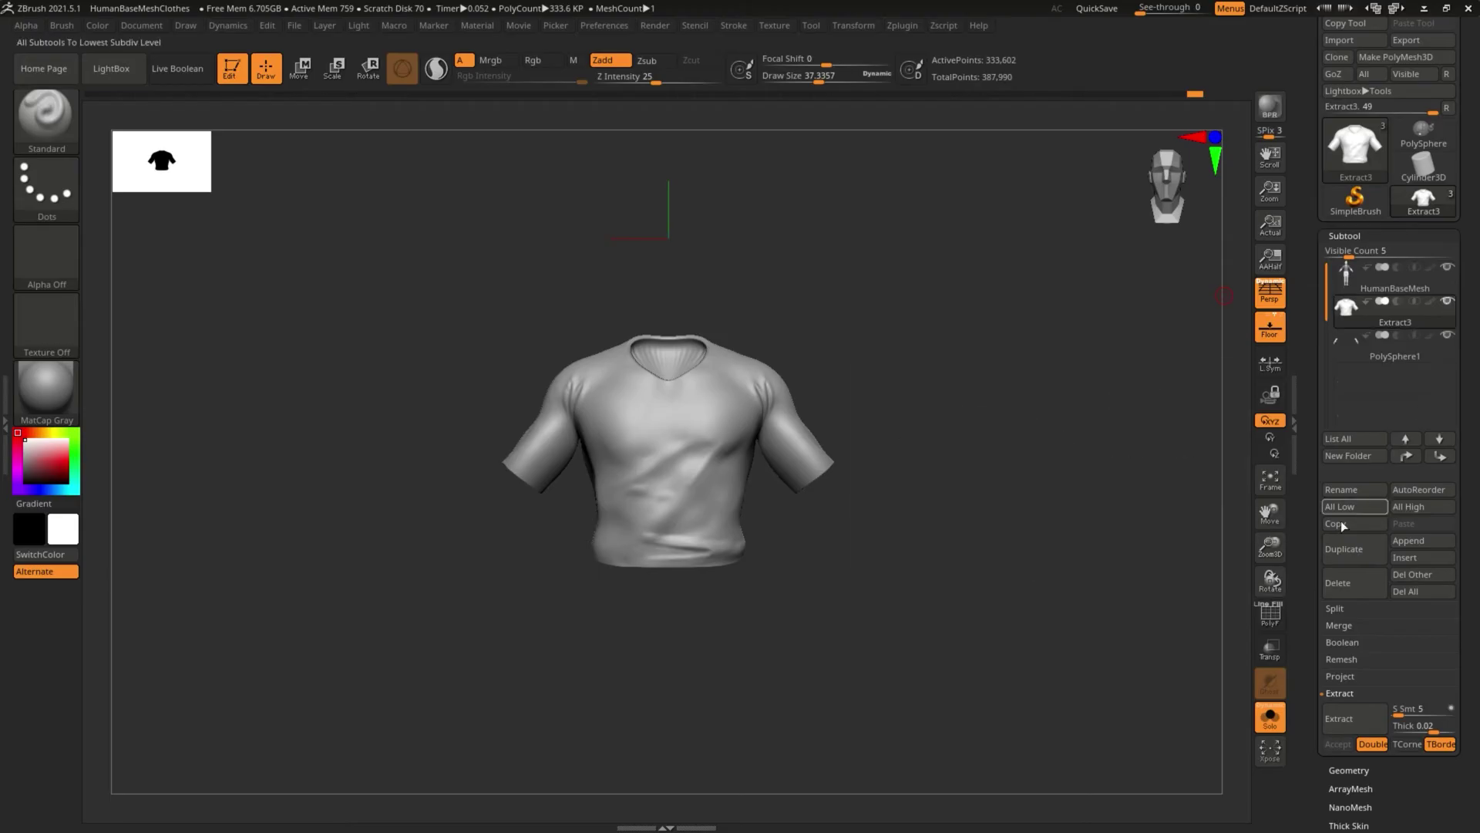
click(1270, 719)
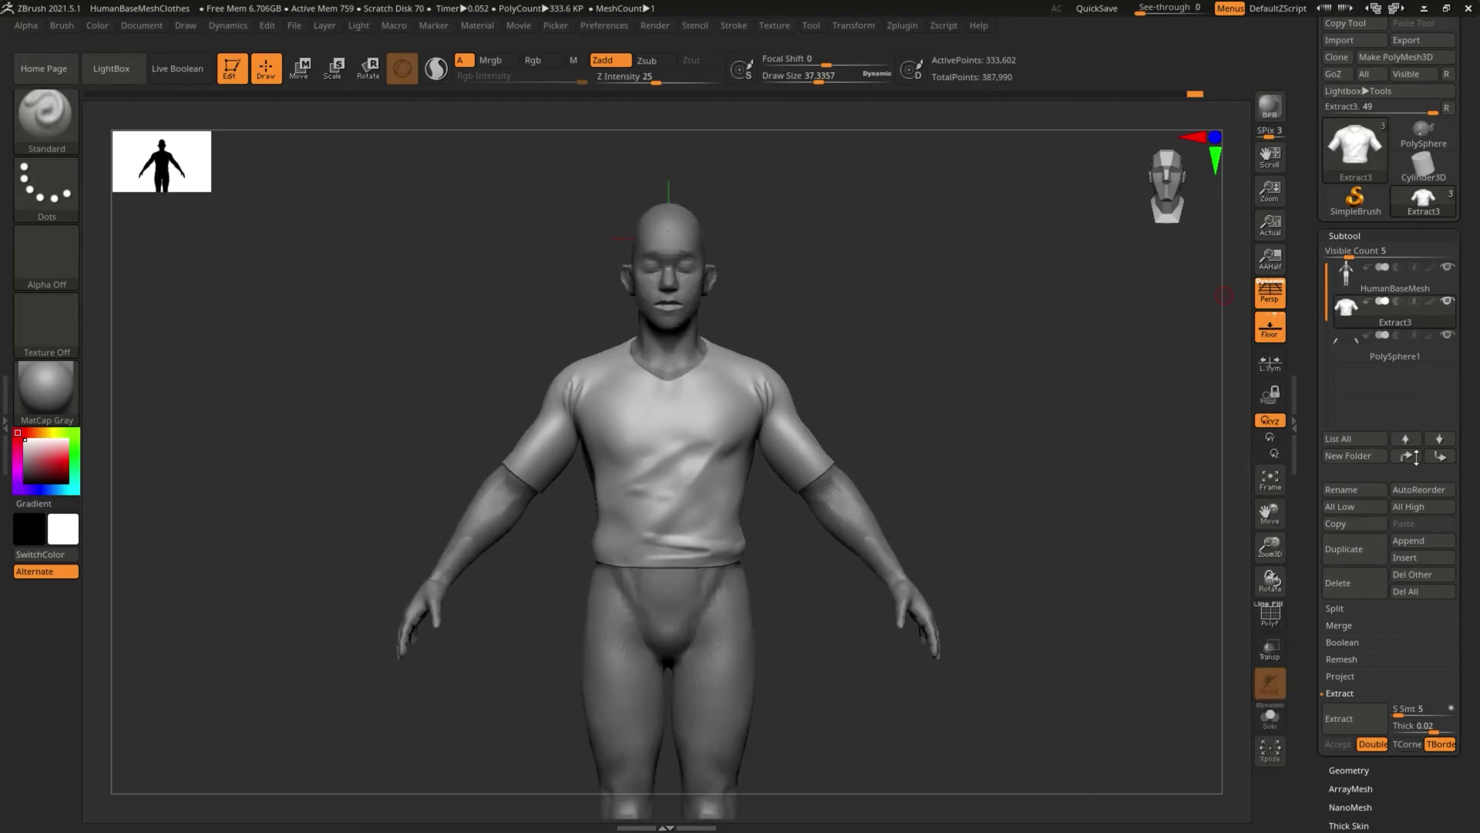
click(1347, 279)
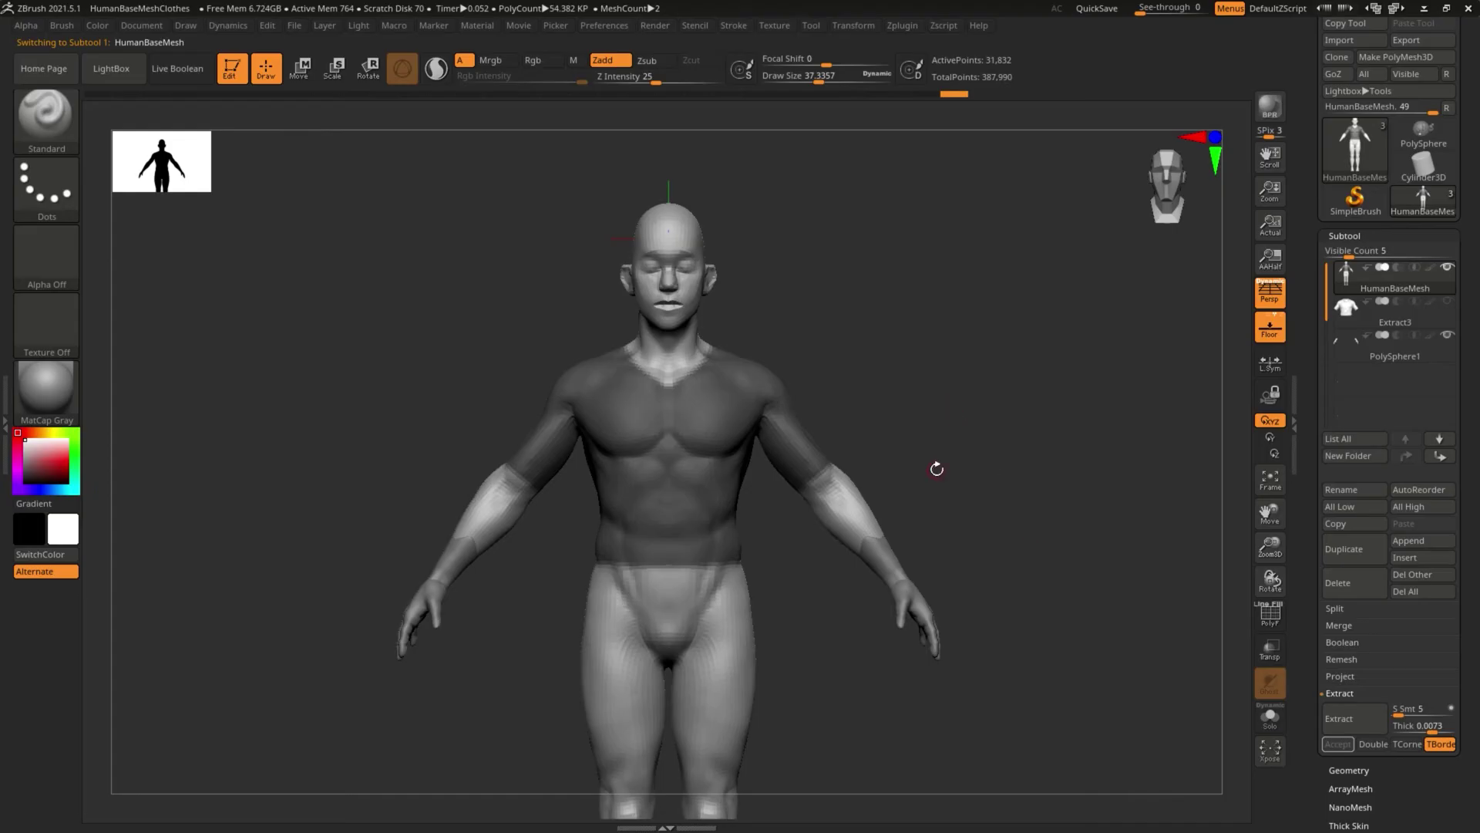
drag(485, 289, 473, 242)
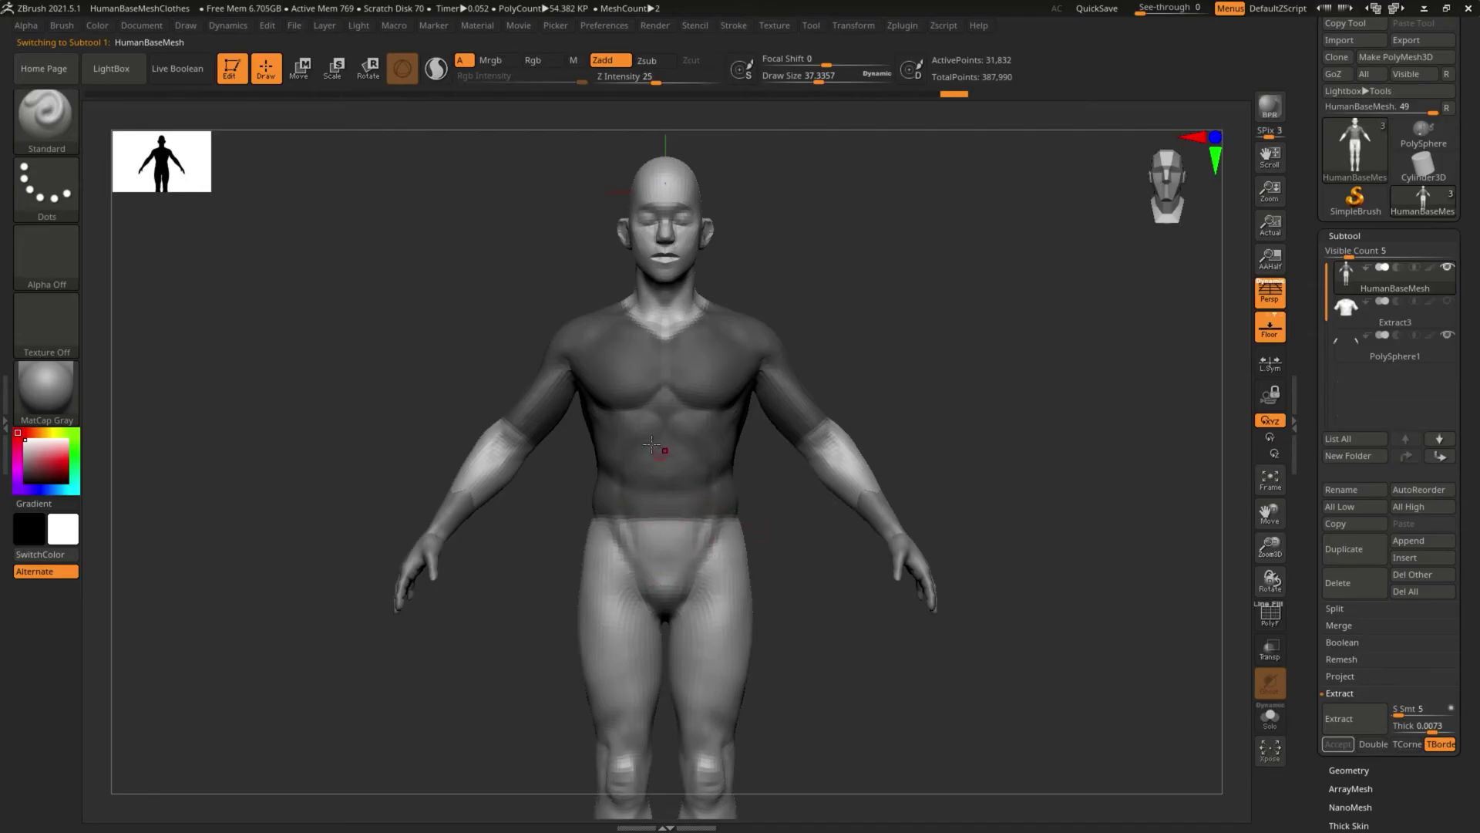
Step: Erase the body mask in a narrow strip from the neckline to the waist and preview the extraction
key(ctrl)
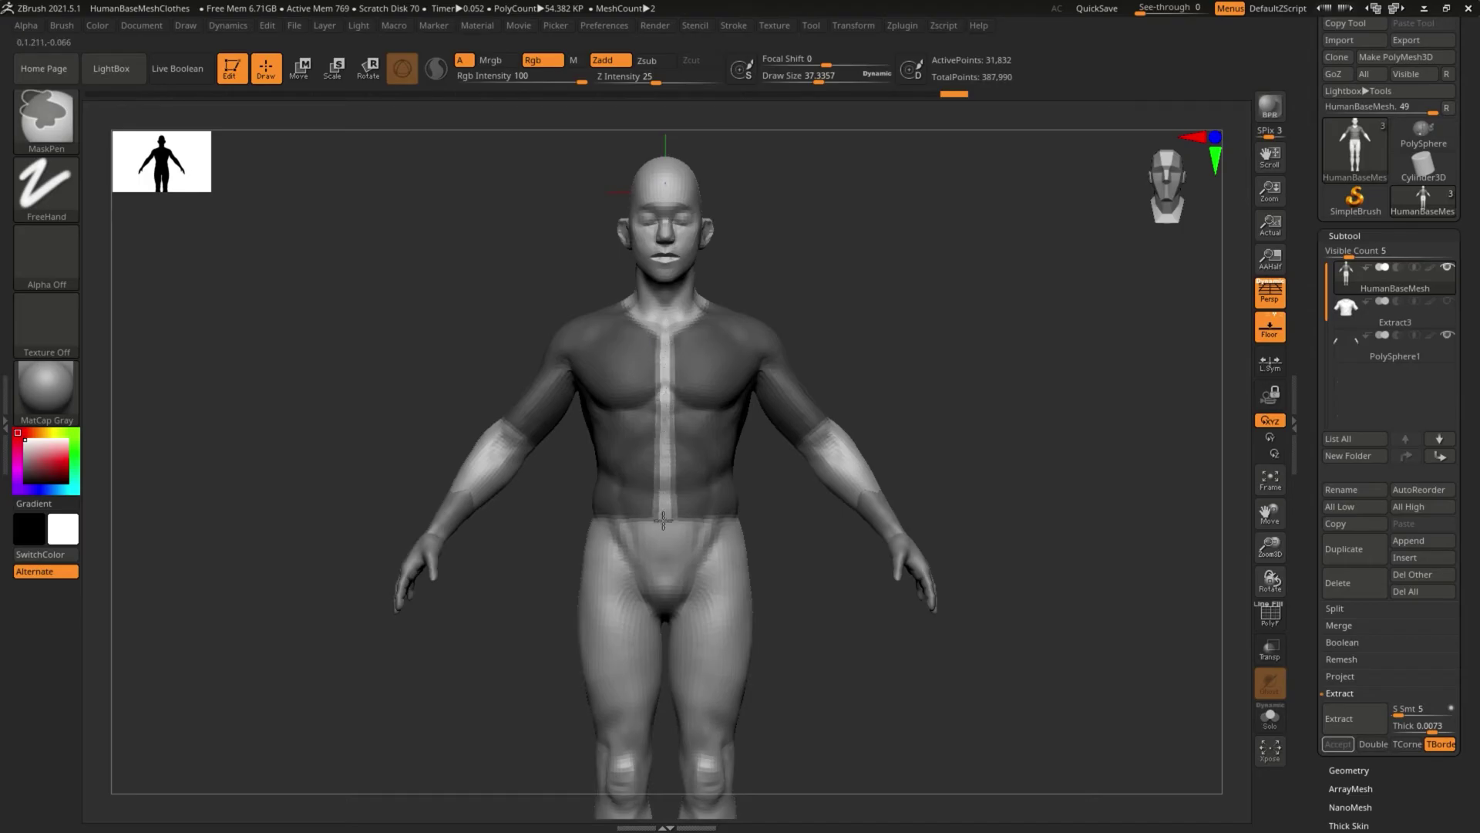
drag(816, 548, 783, 582)
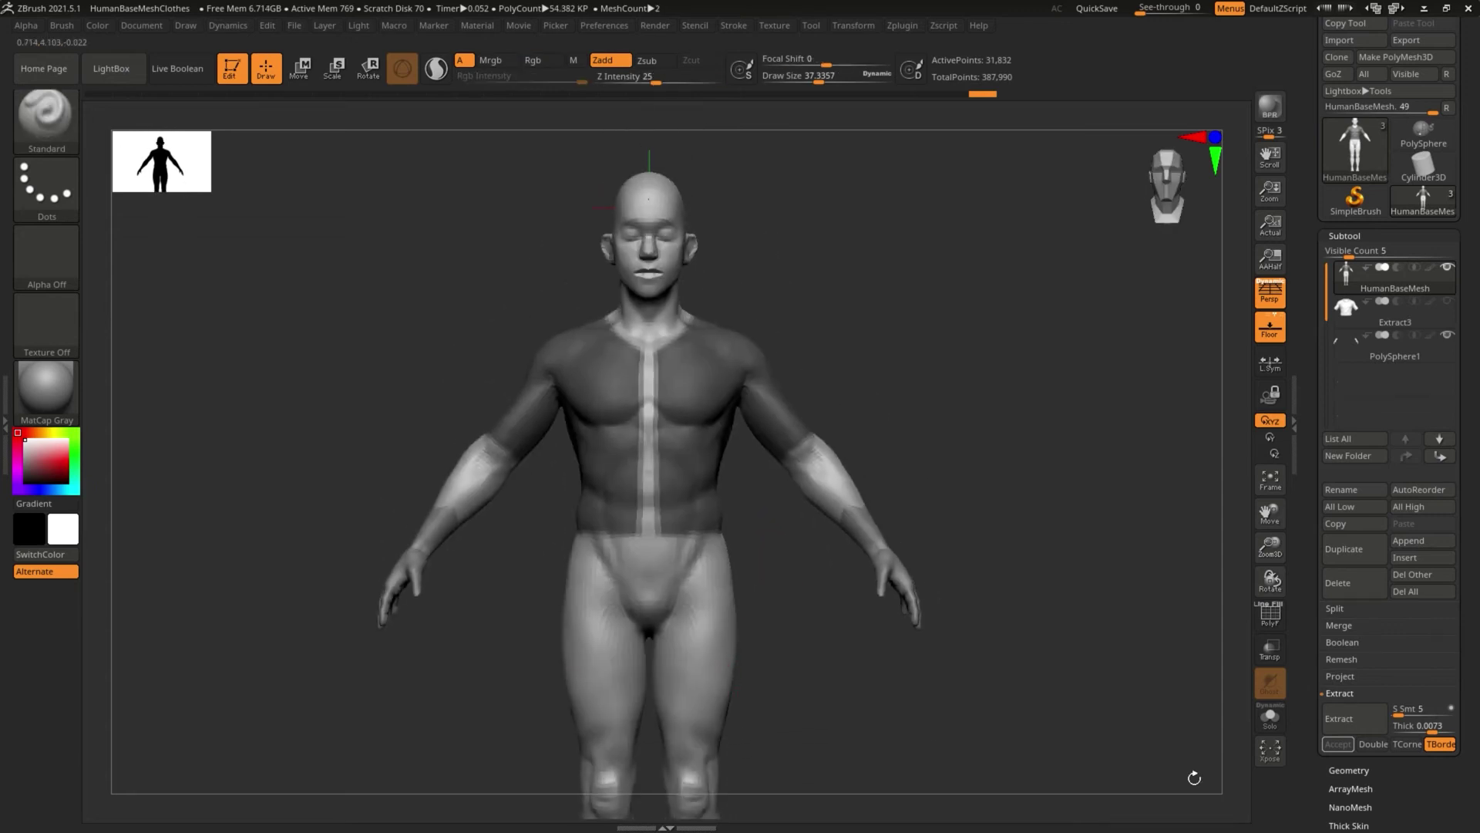
click(1359, 721)
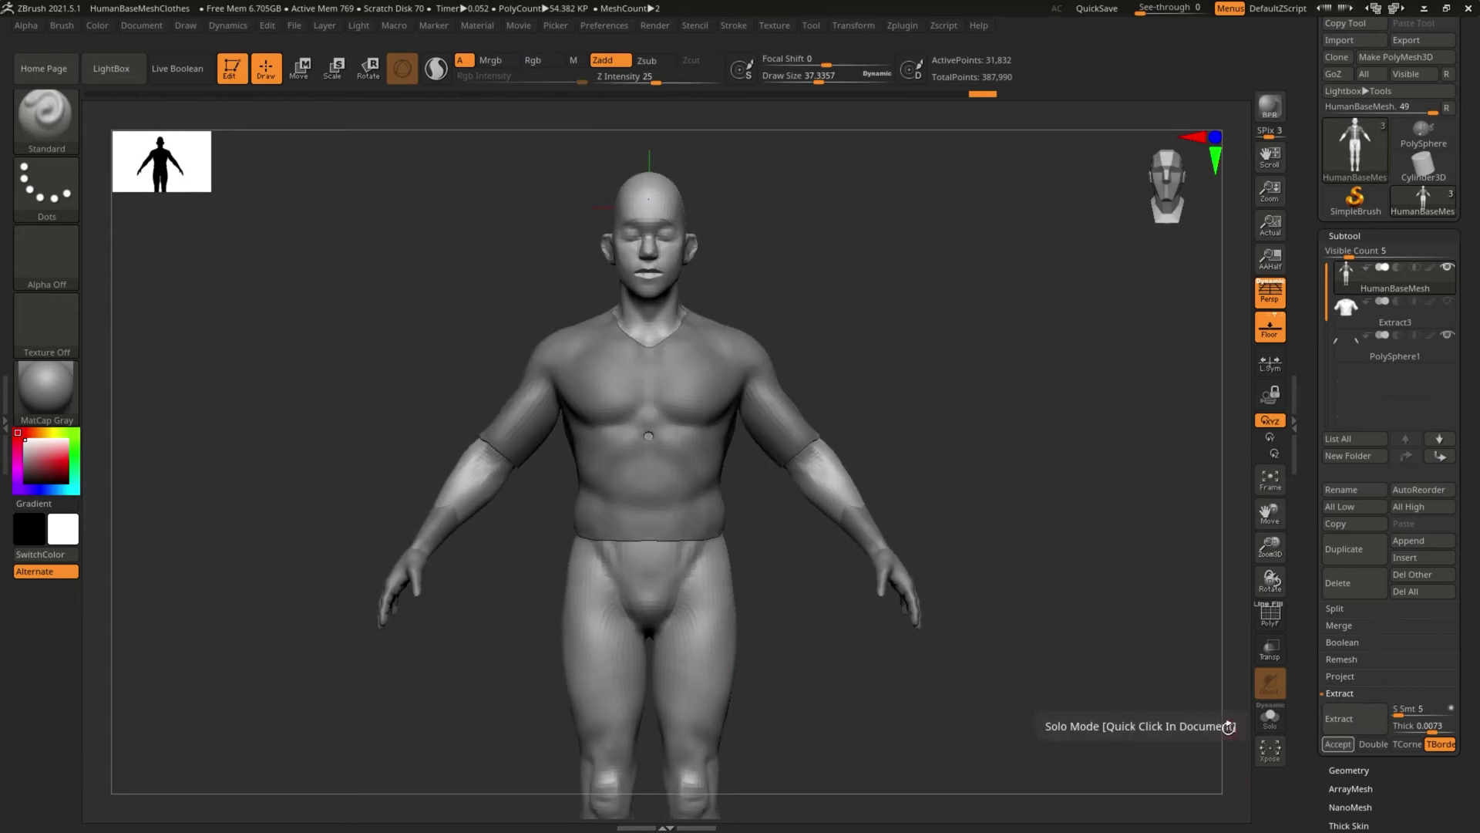
Step: Widen the unmasked centre strip, extract an open-front jacket at thickness 0.0073, accept it and clear its mask
alt+drag(1008, 427, 1081, 431)
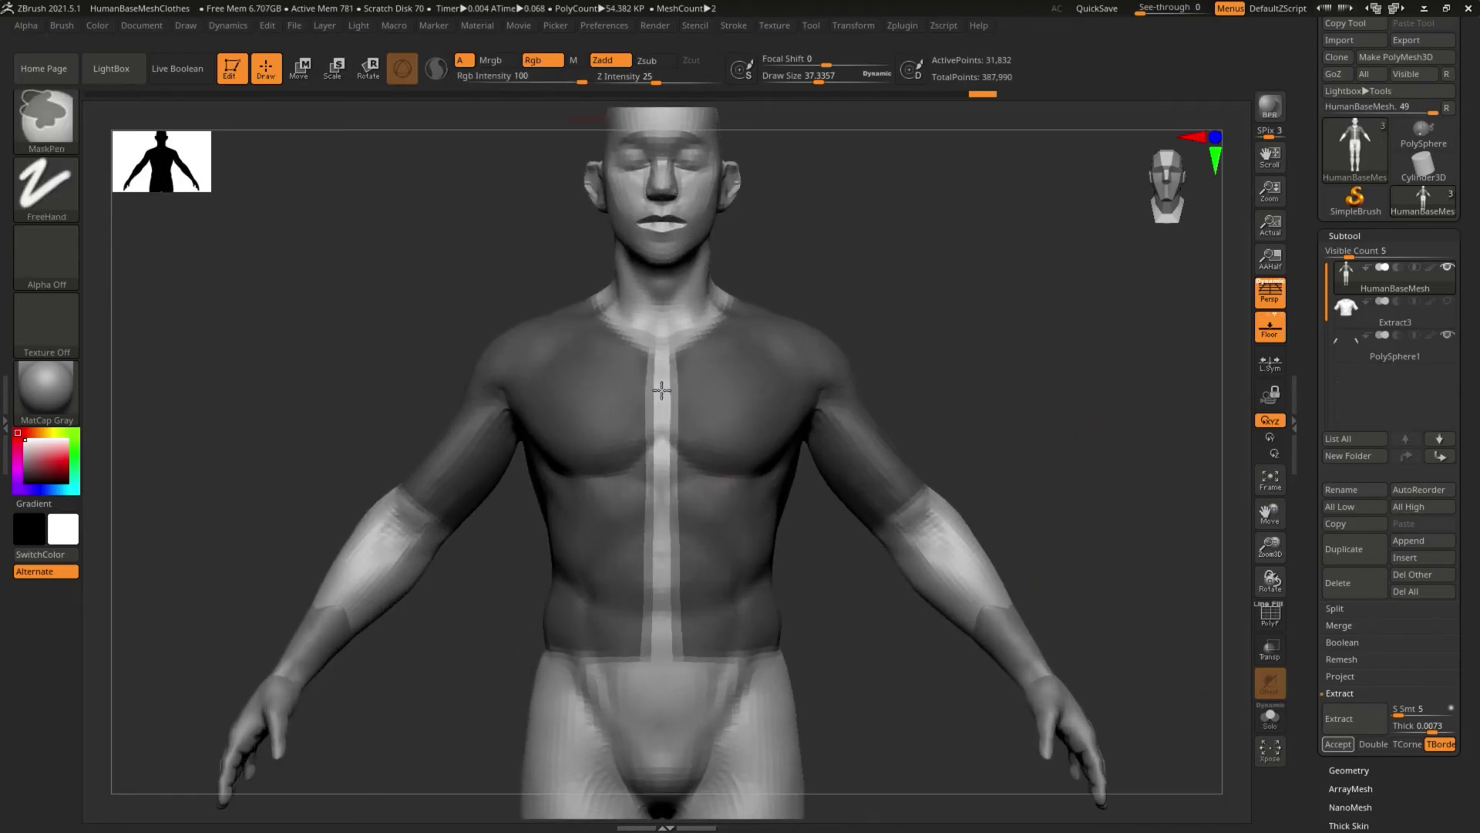
ctrl+drag(659, 492, 654, 349)
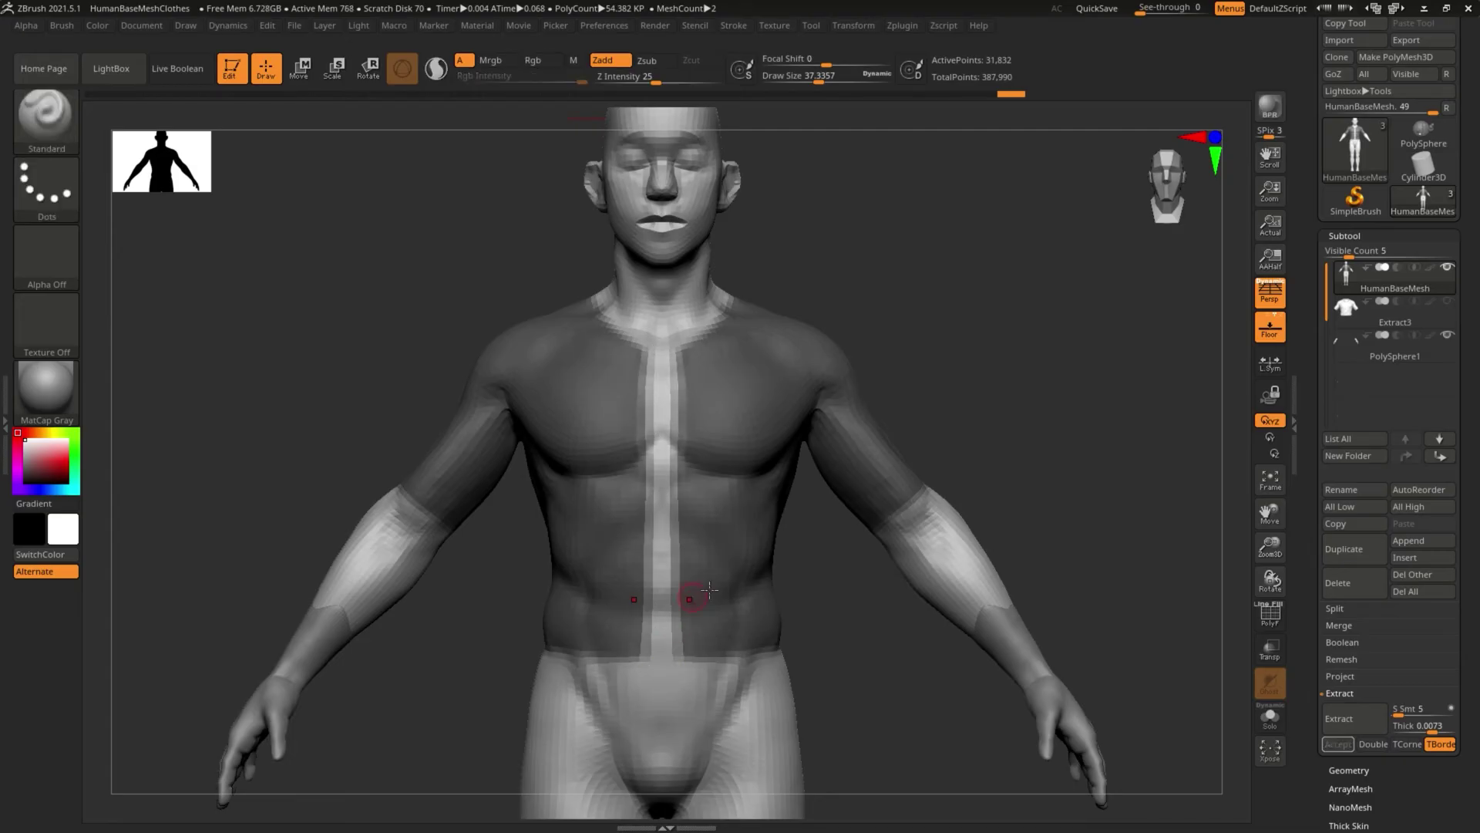
click(1318, 717)
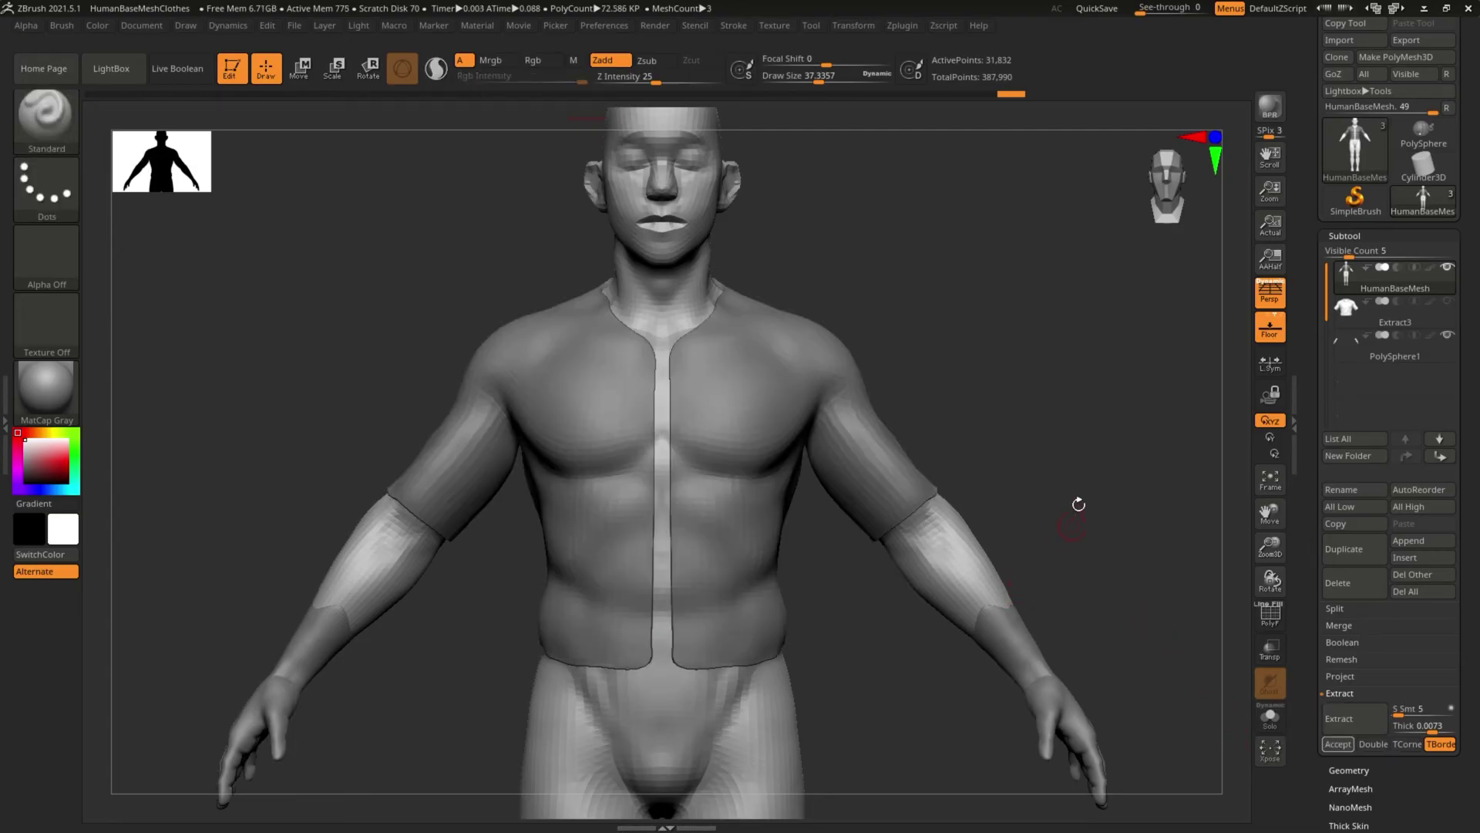
click(1338, 744)
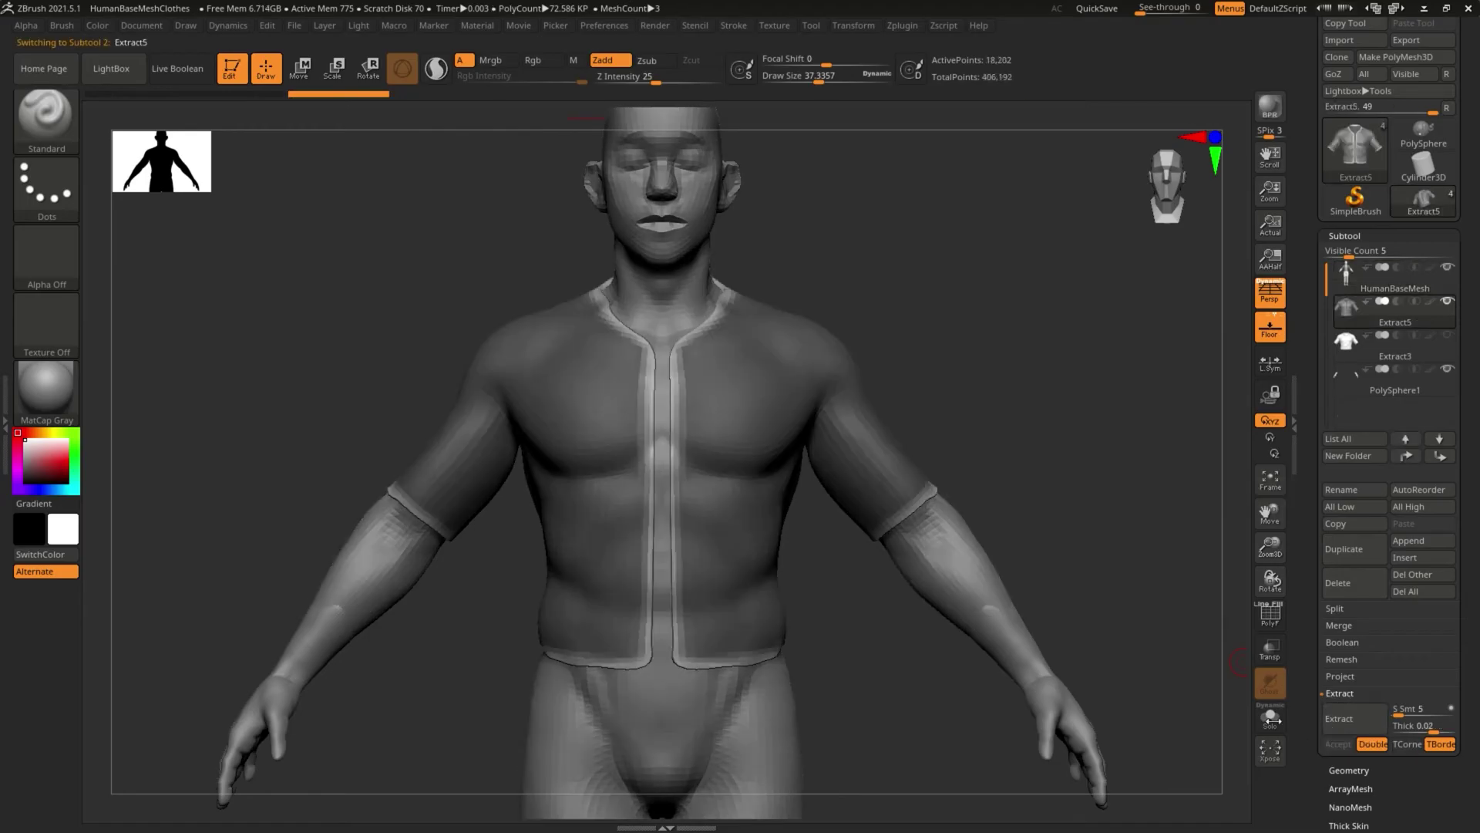
mouse_move(1159, 438)
mouse_down()
mouse_move(1117, 429)
mouse_move(823, 519)
mouse_move(836, 432)
mouse_move(893, 287)
mouse_move(863, 311)
mouse_move(879, 328)
mouse_move(835, 345)
mouse_up()
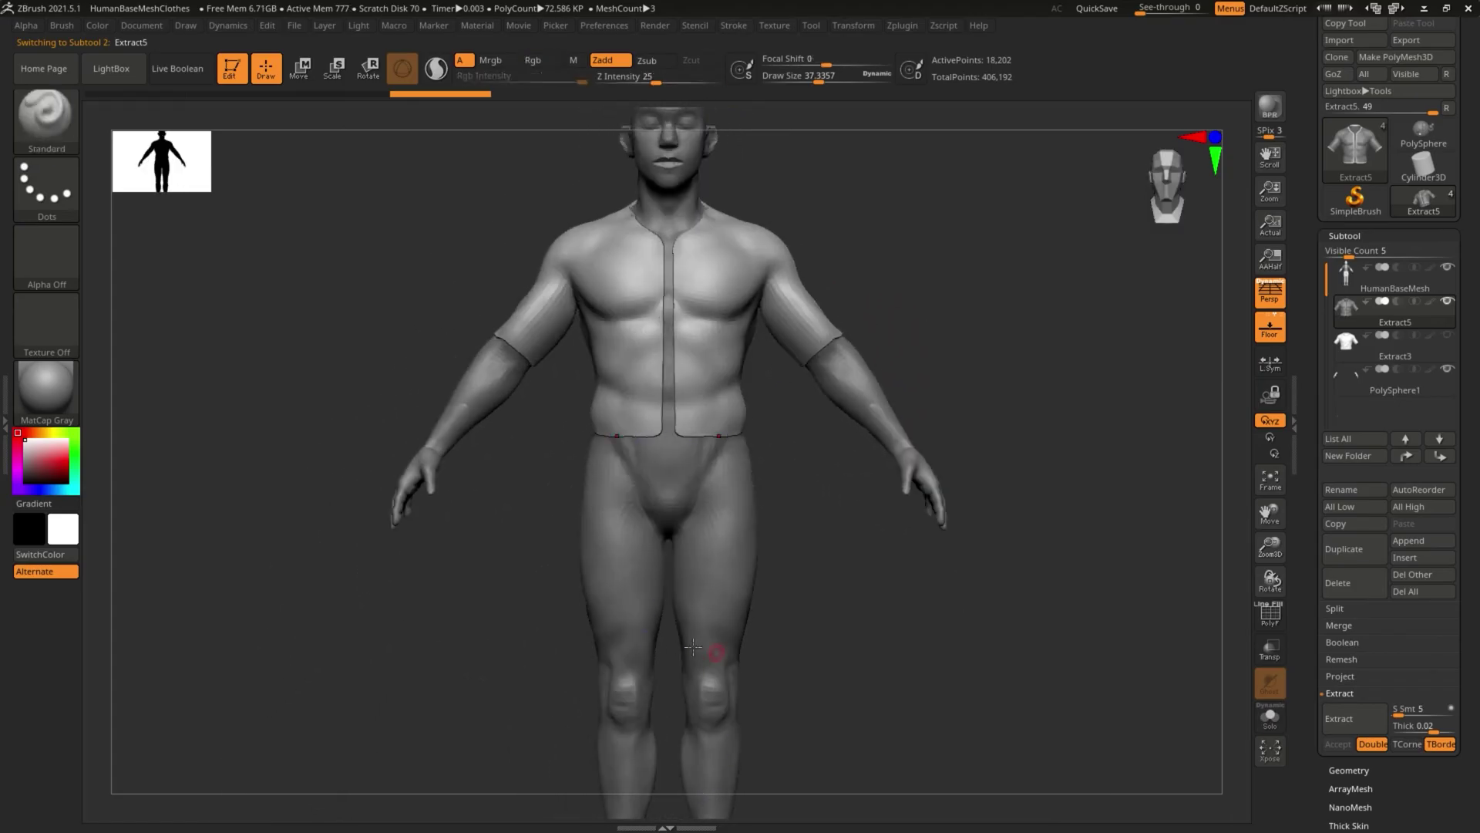
Step: Mask the whole jacket except a band along its waist hem and place the move gizmo at that band
mouse_move(516, 497)
ctrl+mouse_down()
mouse_move(777, 430)
mouse_move(808, 405)
ctrl+mouse_up()
ctrl+click(524, 479)
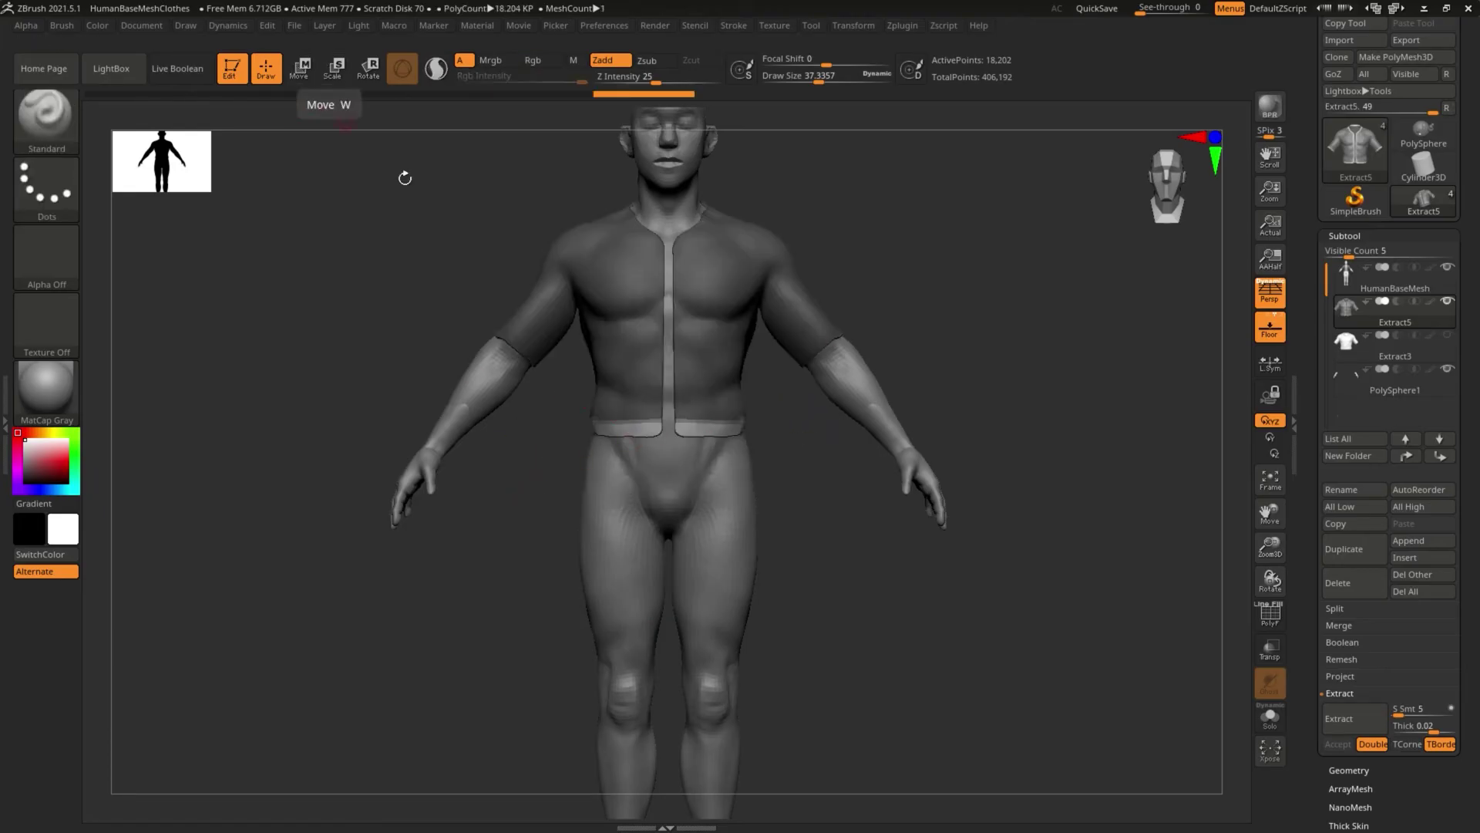
ctrl+drag(496, 529, 799, 414)
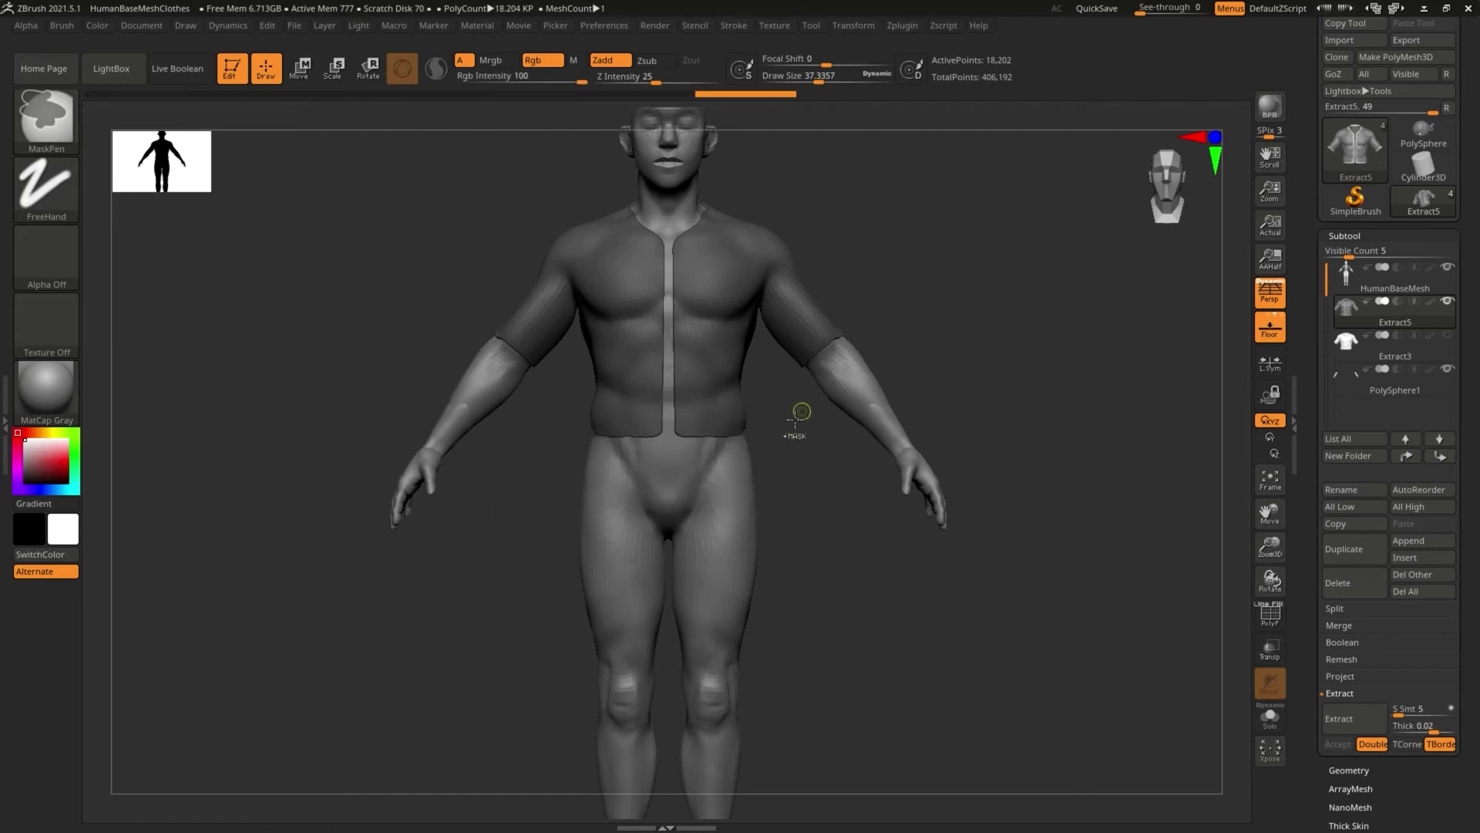
ctrl+drag(823, 550, 830, 577)
ctrl+drag(831, 523, 532, 427)
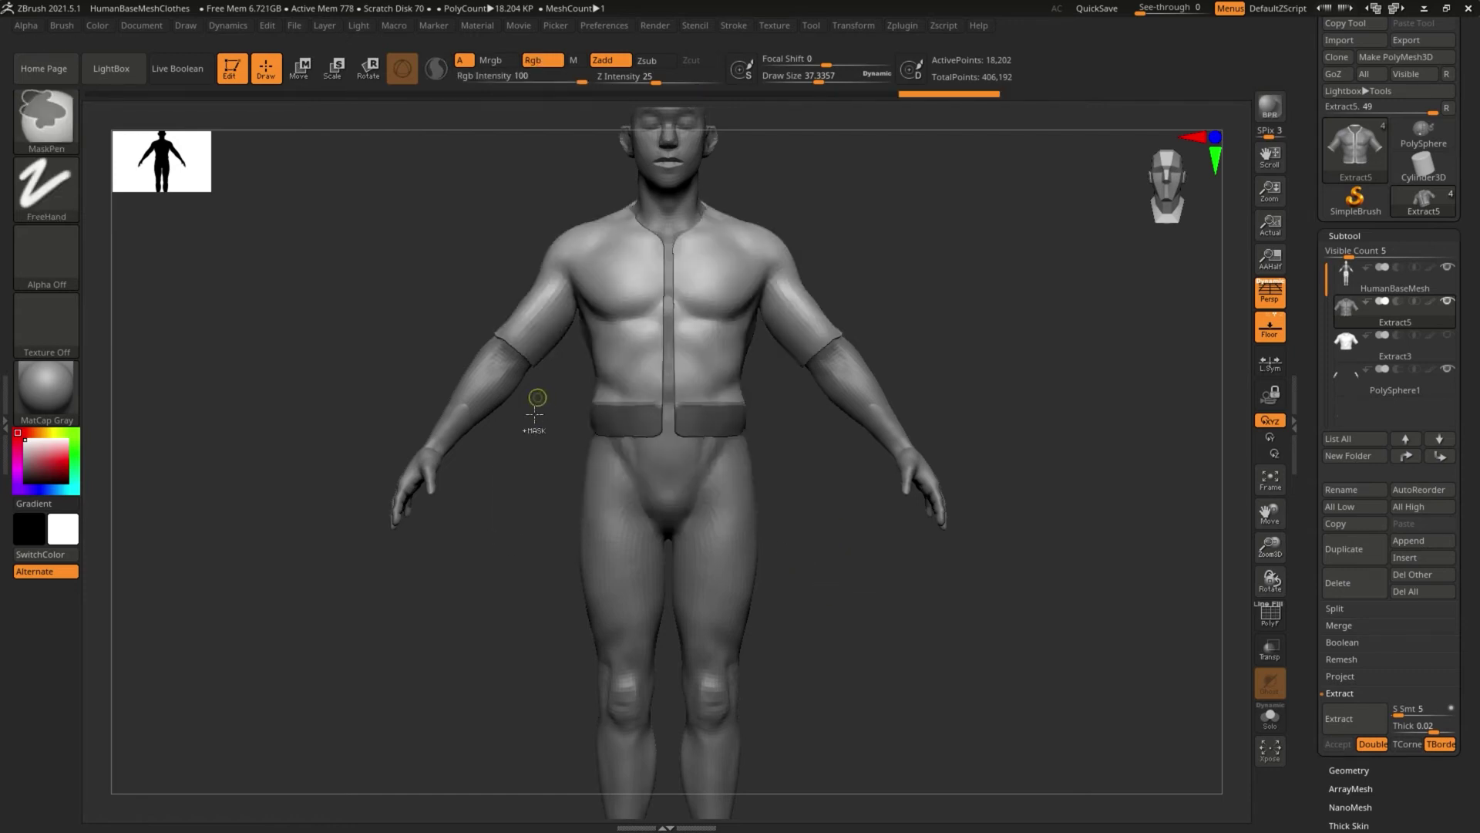
ctrl+click(532, 428)
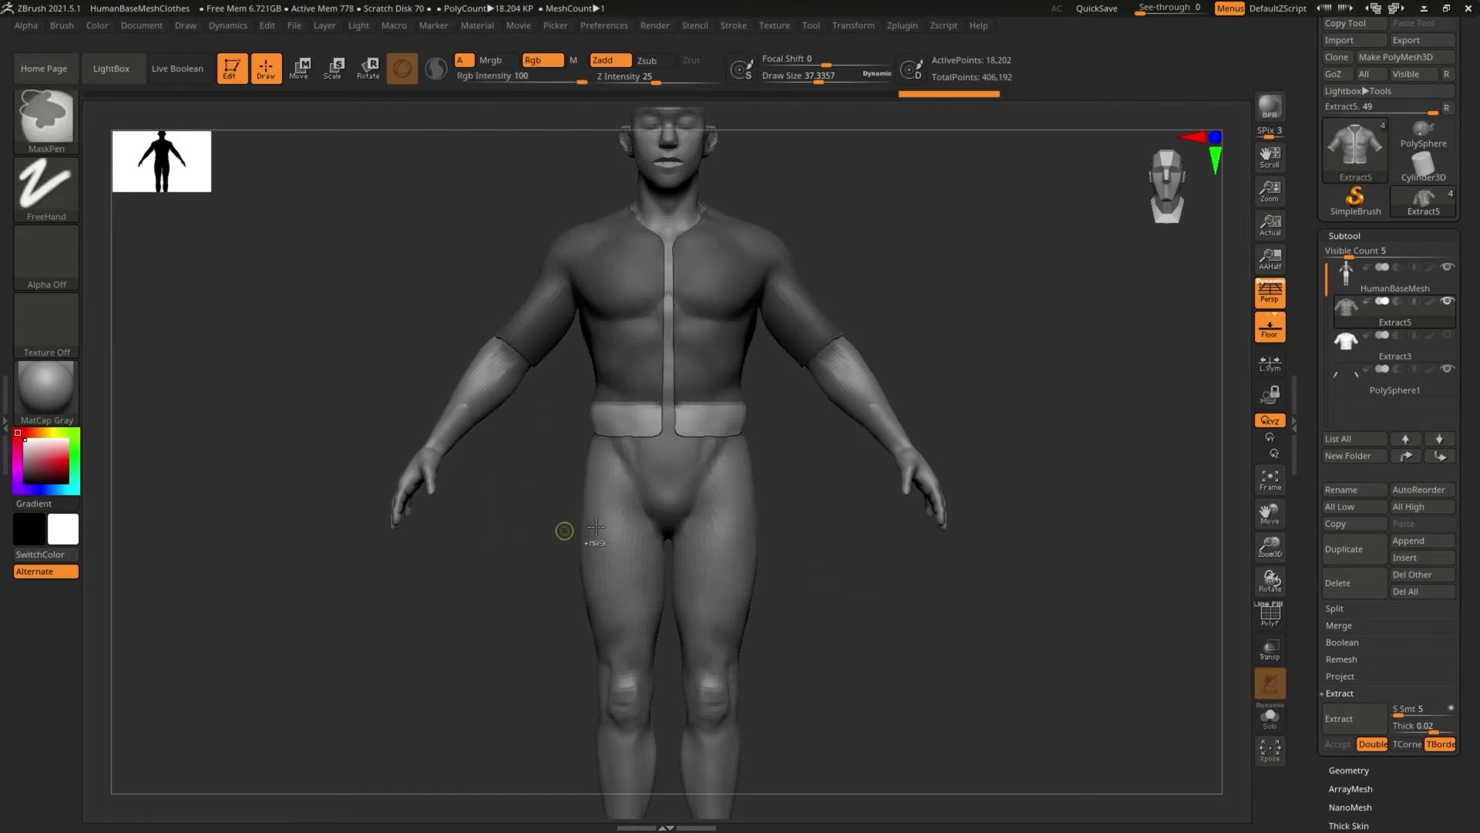
click(299, 68)
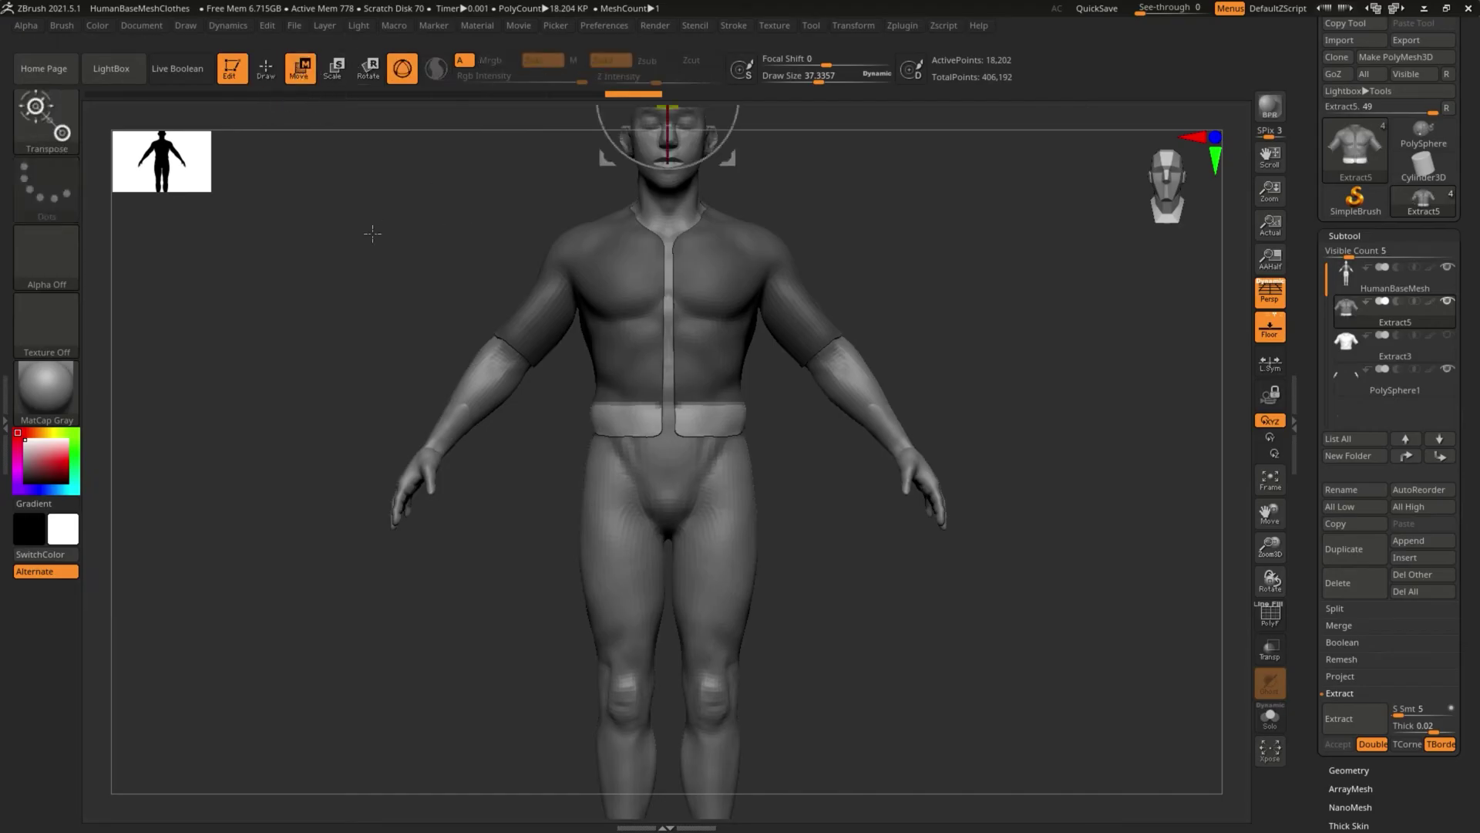
drag(670, 183, 670, 490)
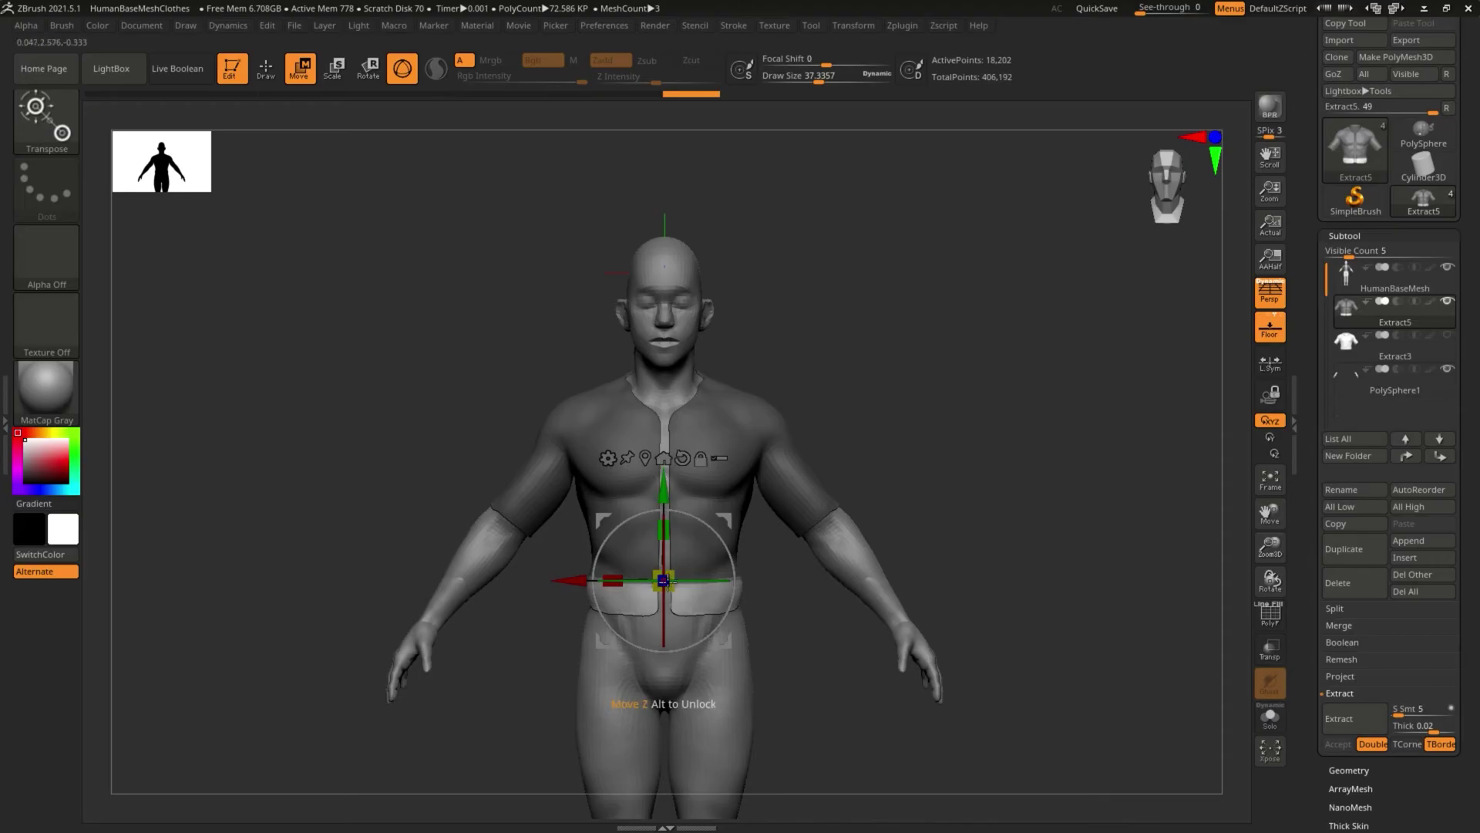
drag(665, 577, 653, 349)
alt+drag(791, 609, 763, 437)
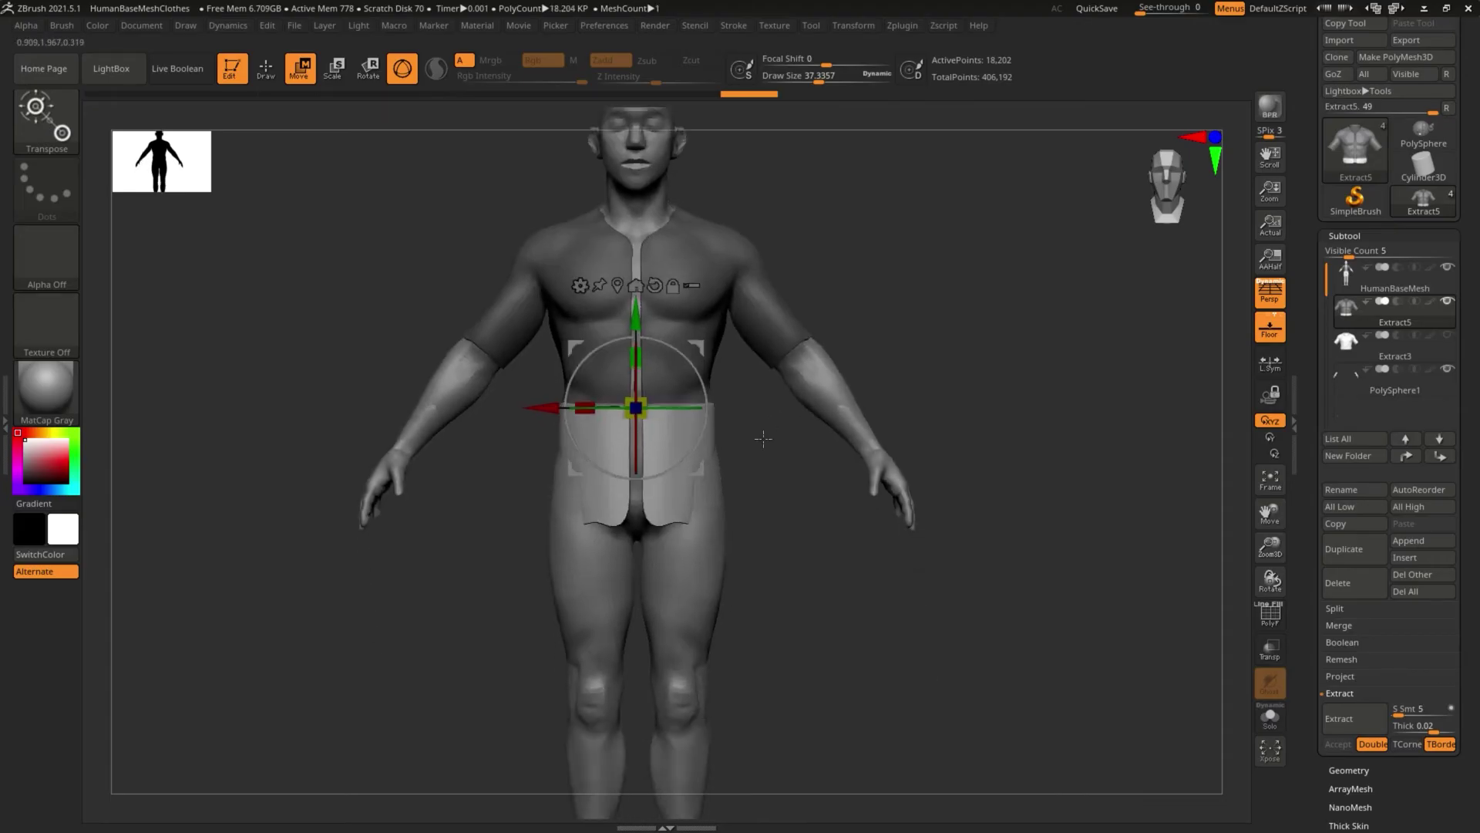
mouse_move(644, 400)
mouse_down()
mouse_move(690, 399)
mouse_move(672, 400)
mouse_up()
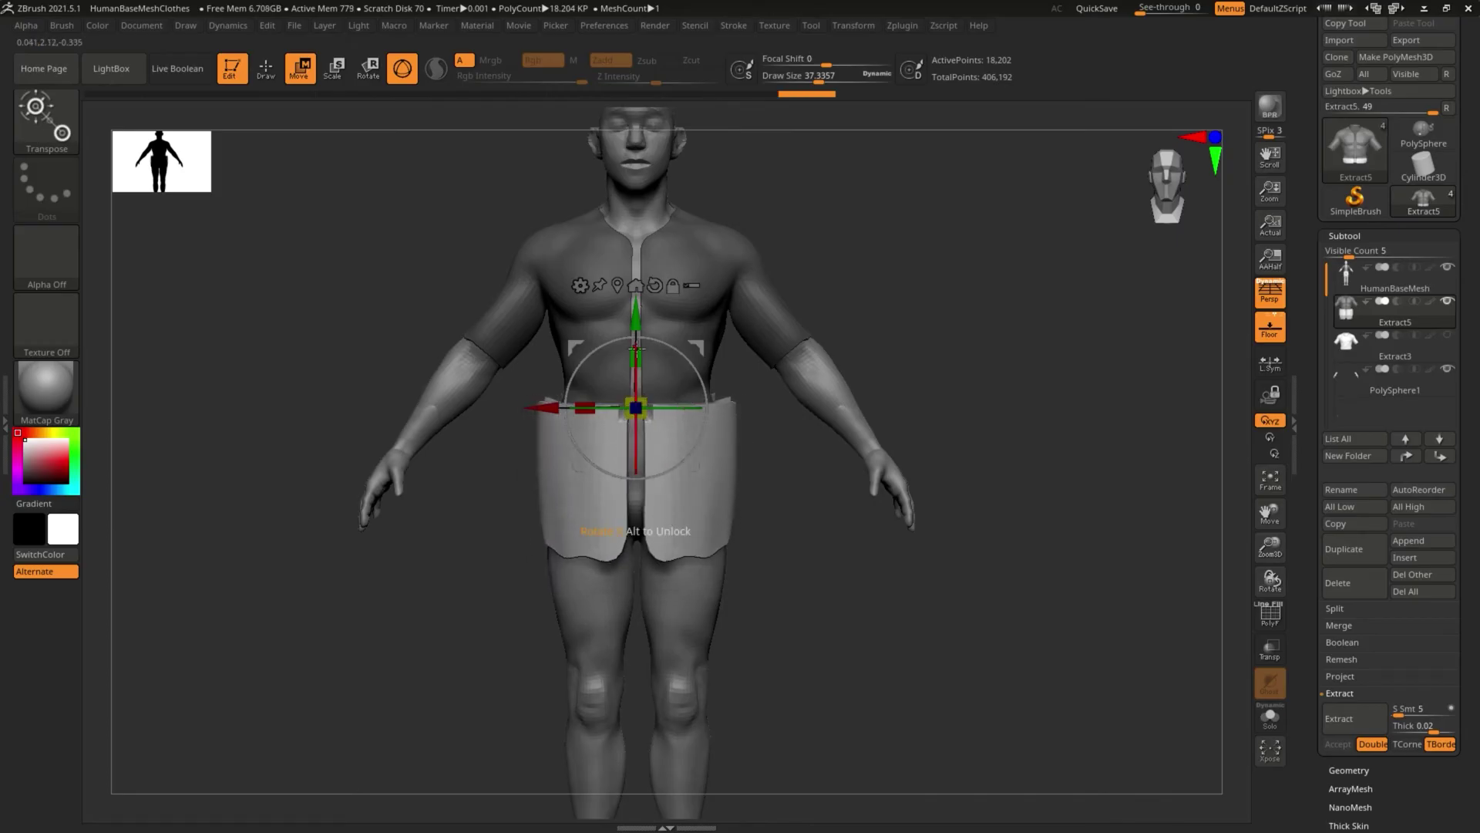
key(ctrl+z)
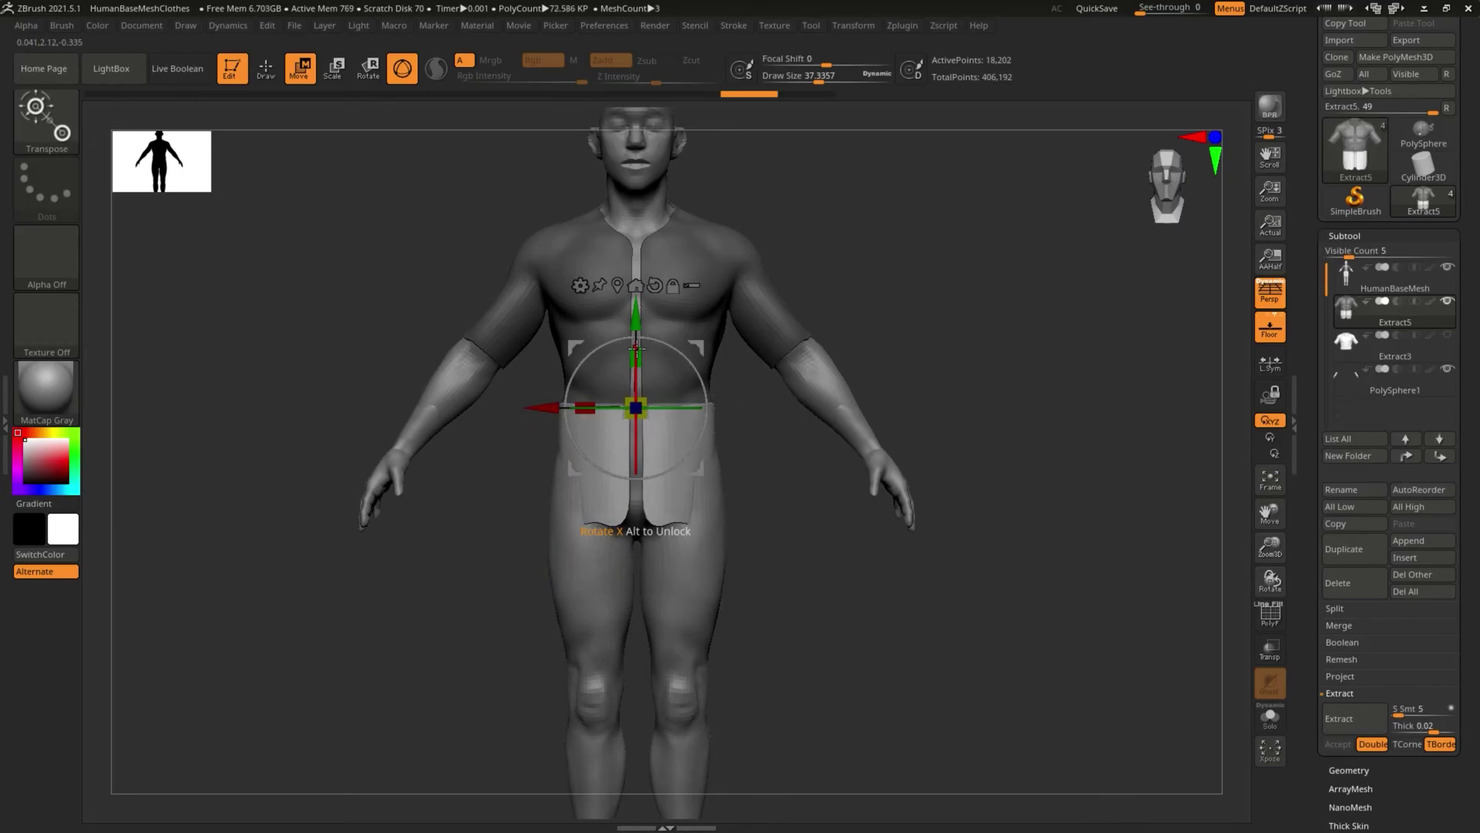
Step: Blur the edge of the jacket's mask above the free waist band until it fades gradually
alt+drag(763, 445, 863, 494)
ctrl+click(755, 326)
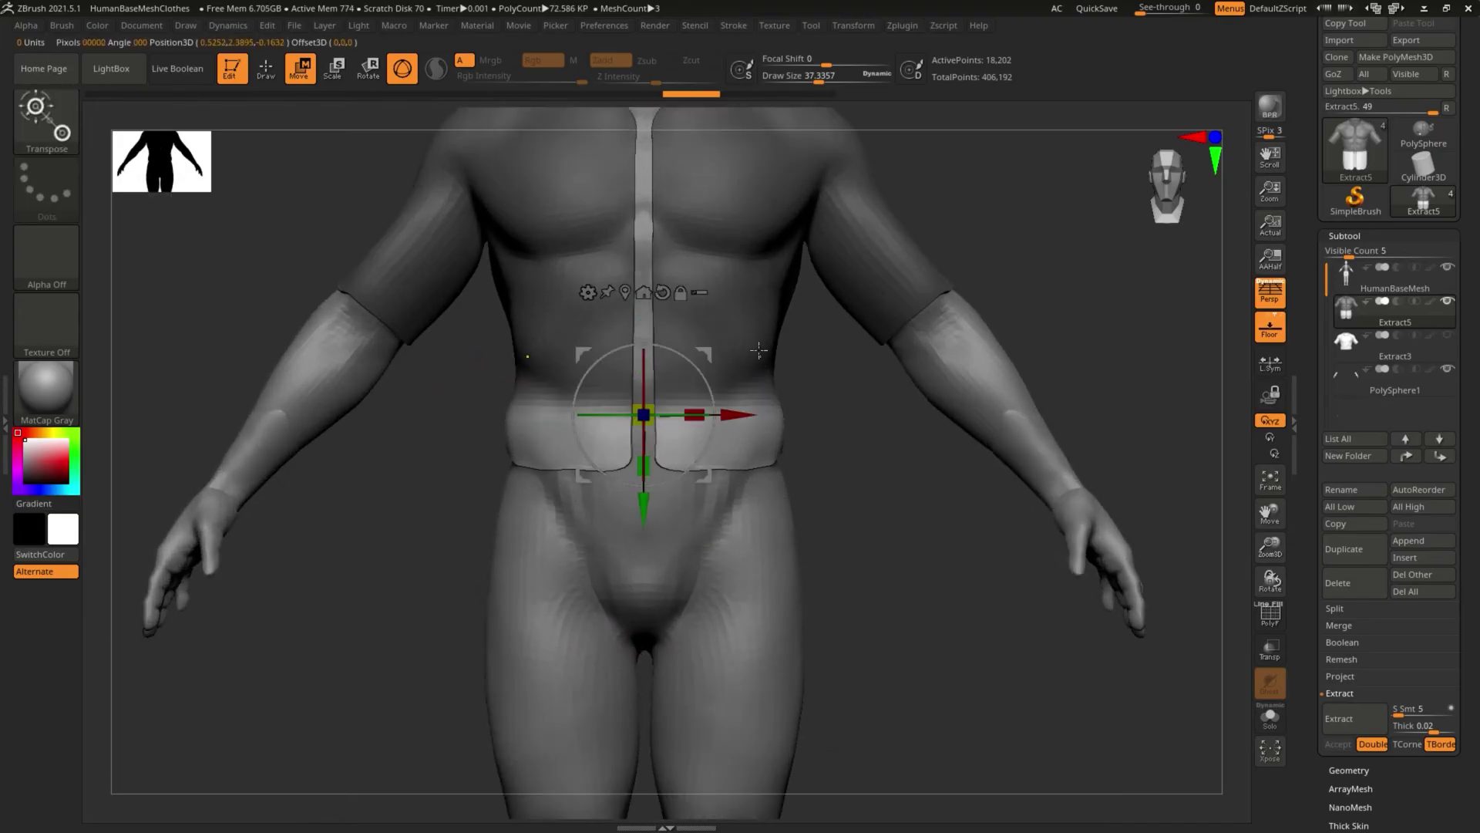
ctrl+click(755, 327)
ctrl+click(755, 326)
ctrl+click(754, 326)
ctrl+click(755, 326)
ctrl+click(755, 326)
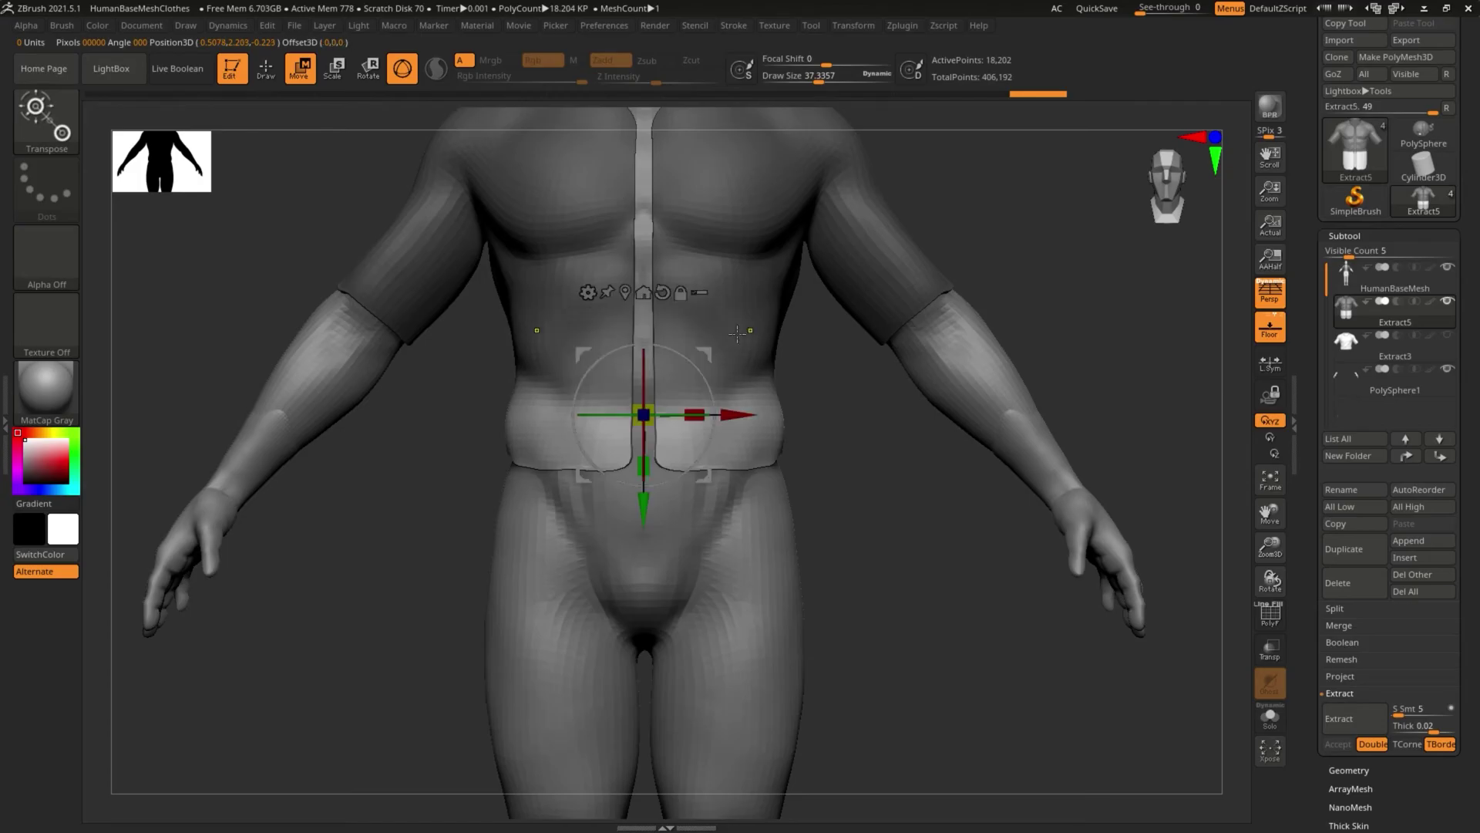
ctrl+click(746, 326)
Step: Stretch the unmasked lower part of the jacket down past the knees and widen it into a flared coat
drag(648, 507, 634, 595)
ctrl+right_drag(876, 645, 828, 555)
drag(650, 367, 734, 390)
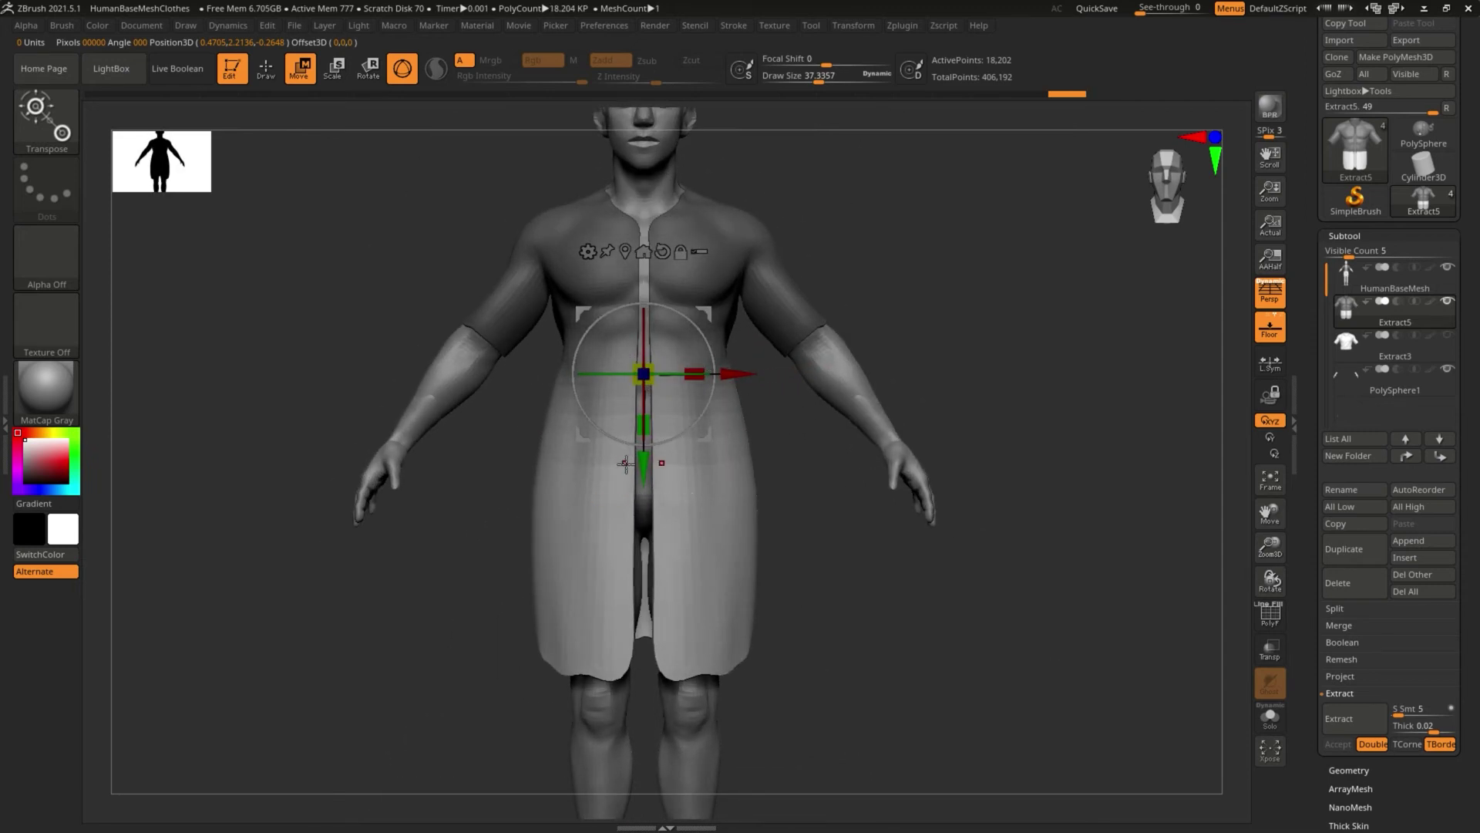
drag(625, 463, 638, 552)
alt+right_drag(773, 558, 822, 503)
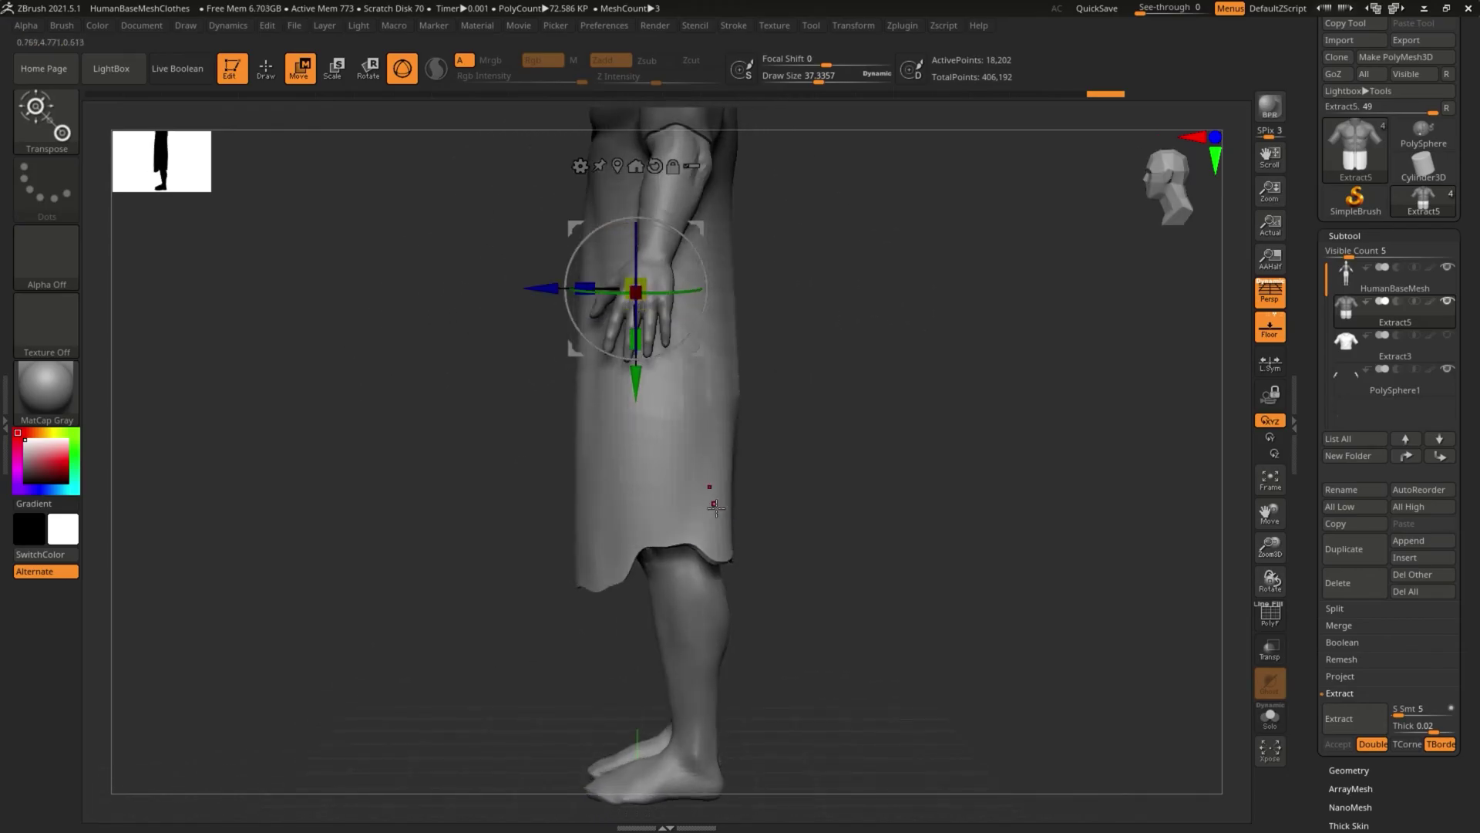
Step: Mask the whole coat except a wide band along its wavy lower hem
key(q)
mouse_move(474, 559)
right_down()
mouse_move(644, 567)
mouse_move(780, 597)
mouse_move(802, 585)
mouse_move(793, 545)
mouse_move(603, 544)
right_up()
ctrl+drag(441, 453, 886, 628)
ctrl+click(801, 569)
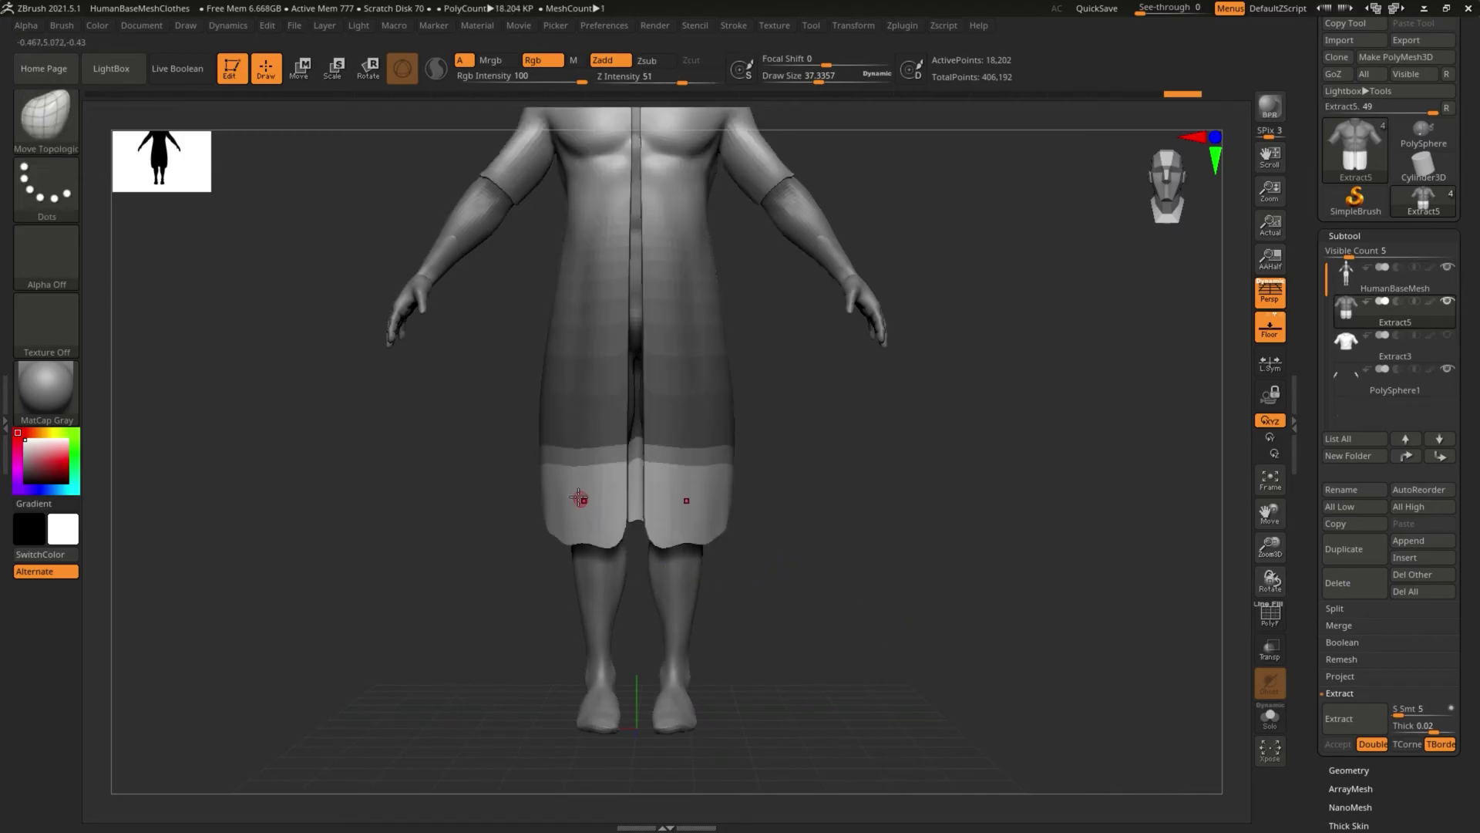
mouse_move(426, 409)
ctrl+mouse_down()
mouse_move(467, 606)
mouse_move(899, 436)
ctrl+mouse_up()
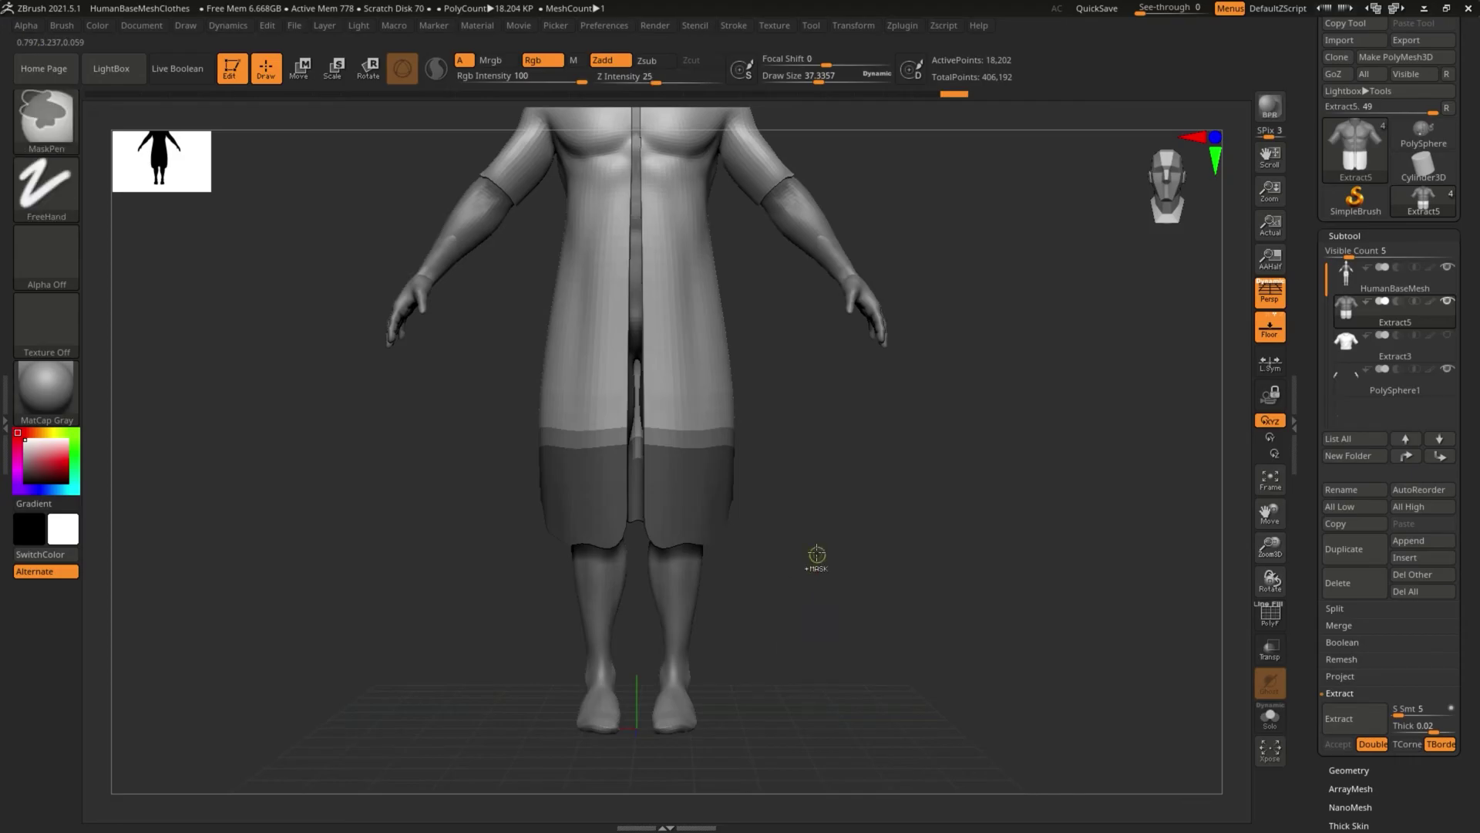
ctrl+click(800, 574)
drag(796, 582, 832, 545)
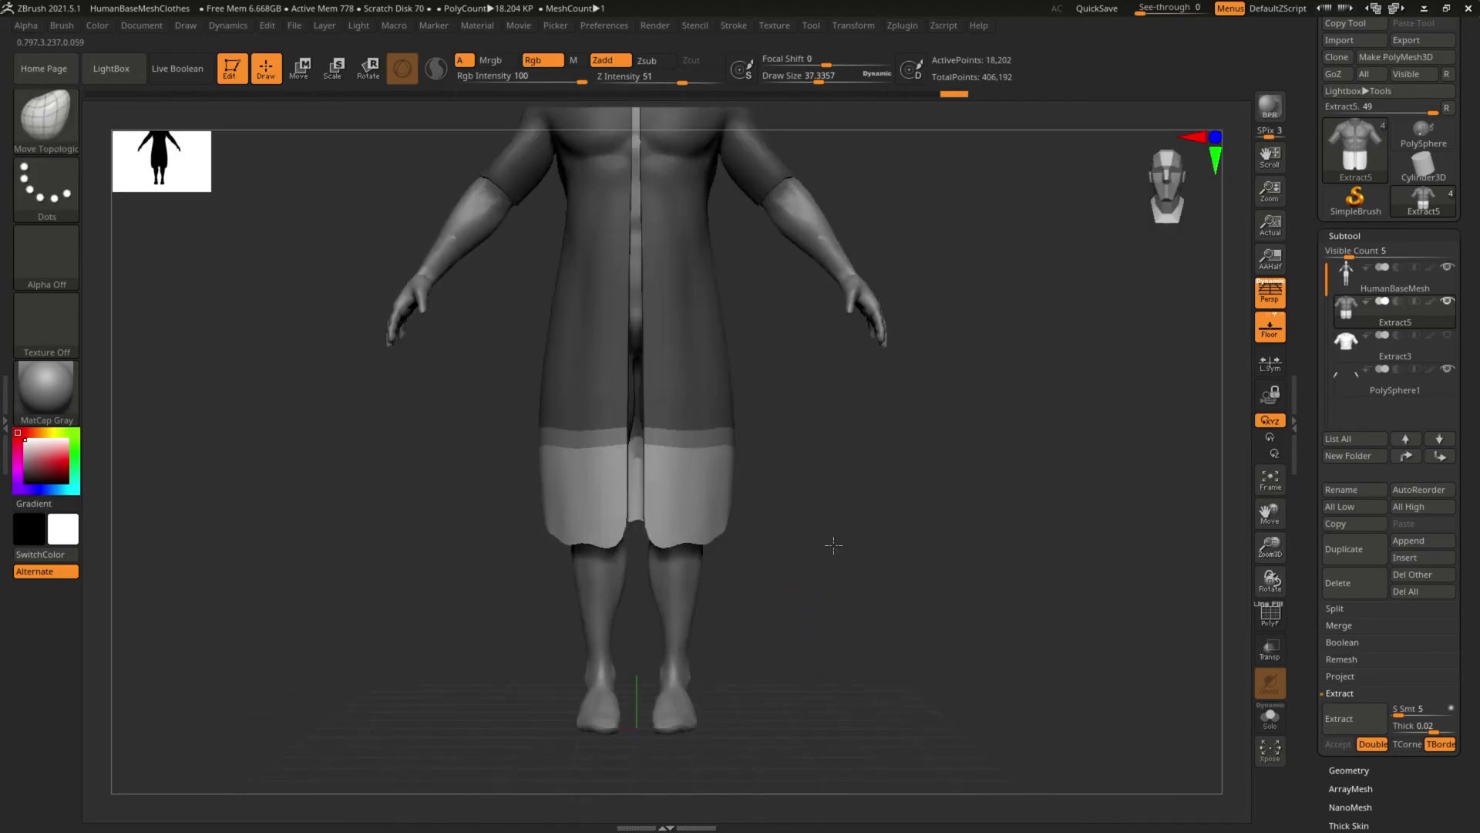
Step: Centre the scale gizmo at the coat's lower edge and flatten the wavy hem by scaling it vertically, without enlarging it overall
click(334, 68)
alt+drag(405, 403, 407, 457)
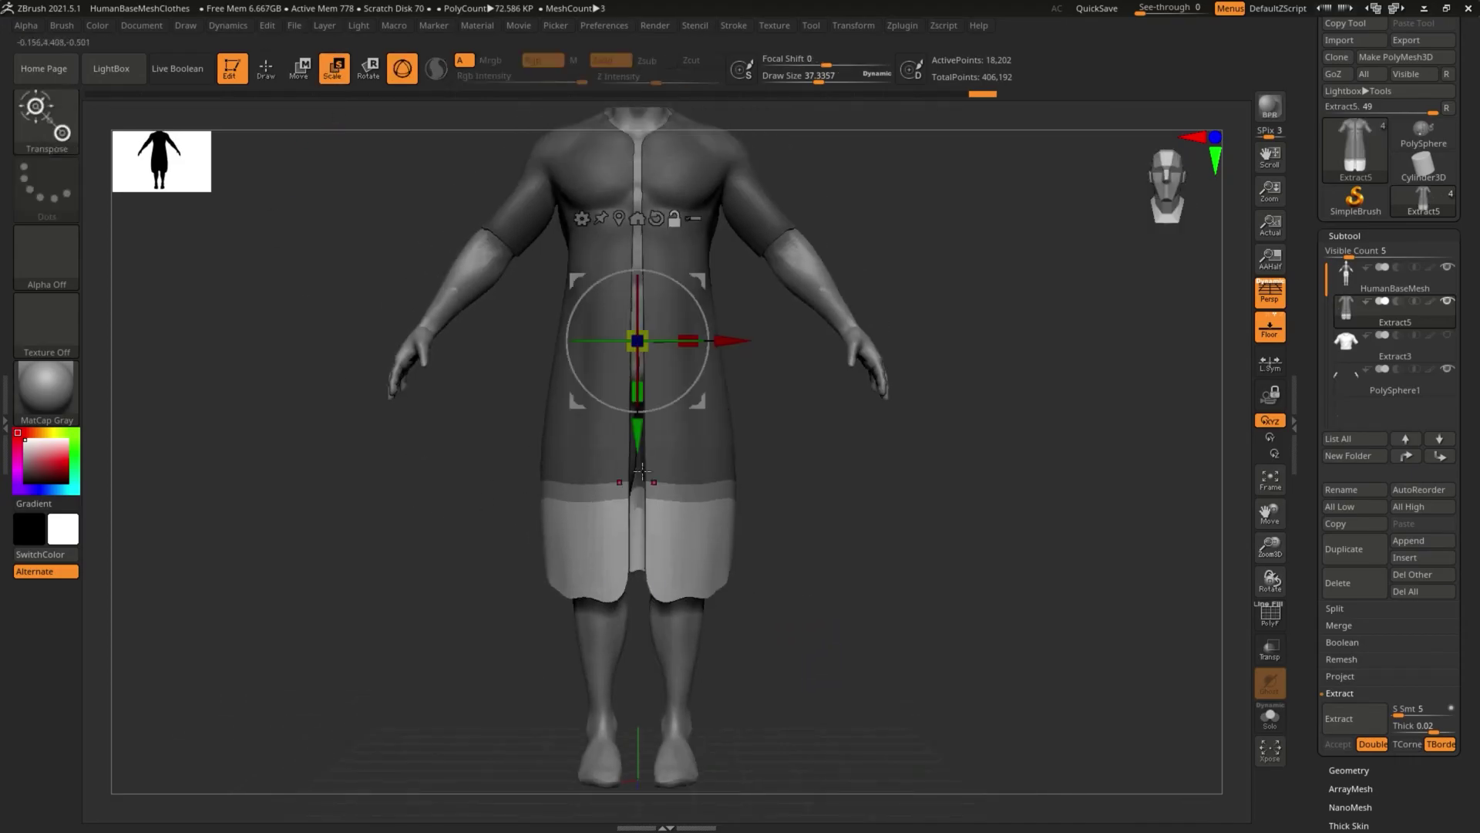
alt+drag(638, 430, 636, 491)
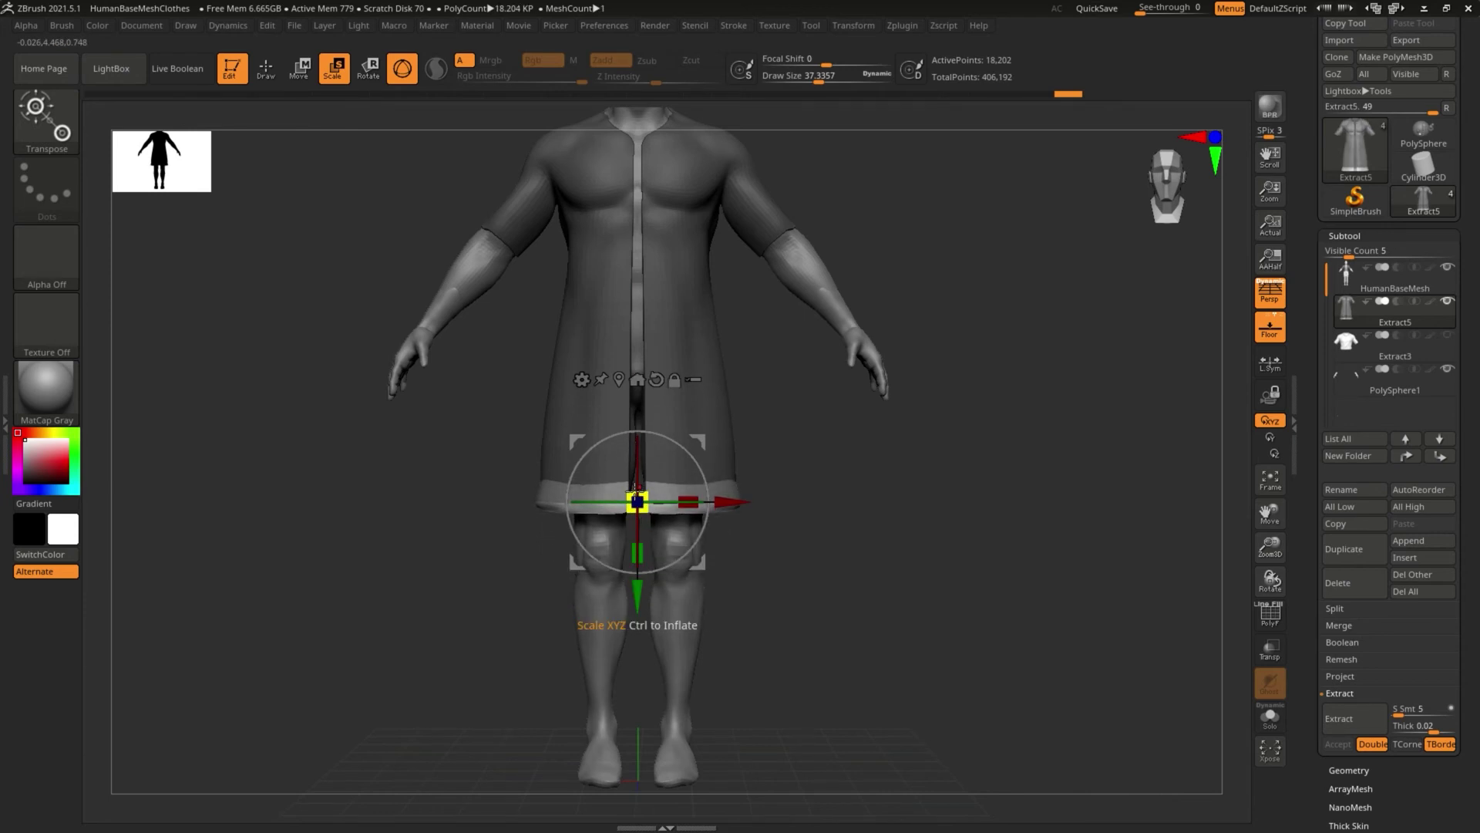
key(ctrl+z)
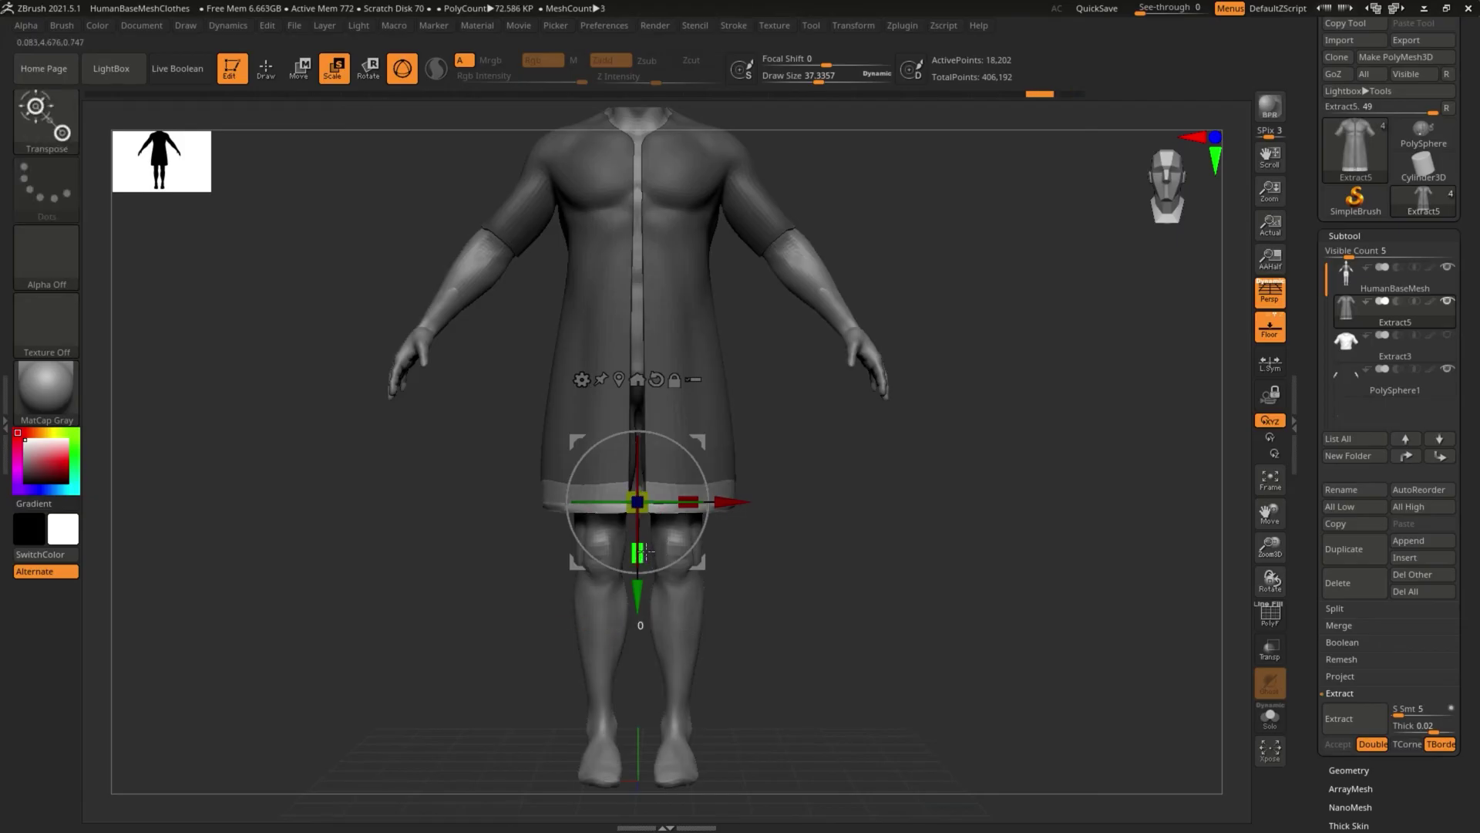
mouse_move(643, 552)
mouse_down()
mouse_move(636, 449)
mouse_move(641, 535)
mouse_up()
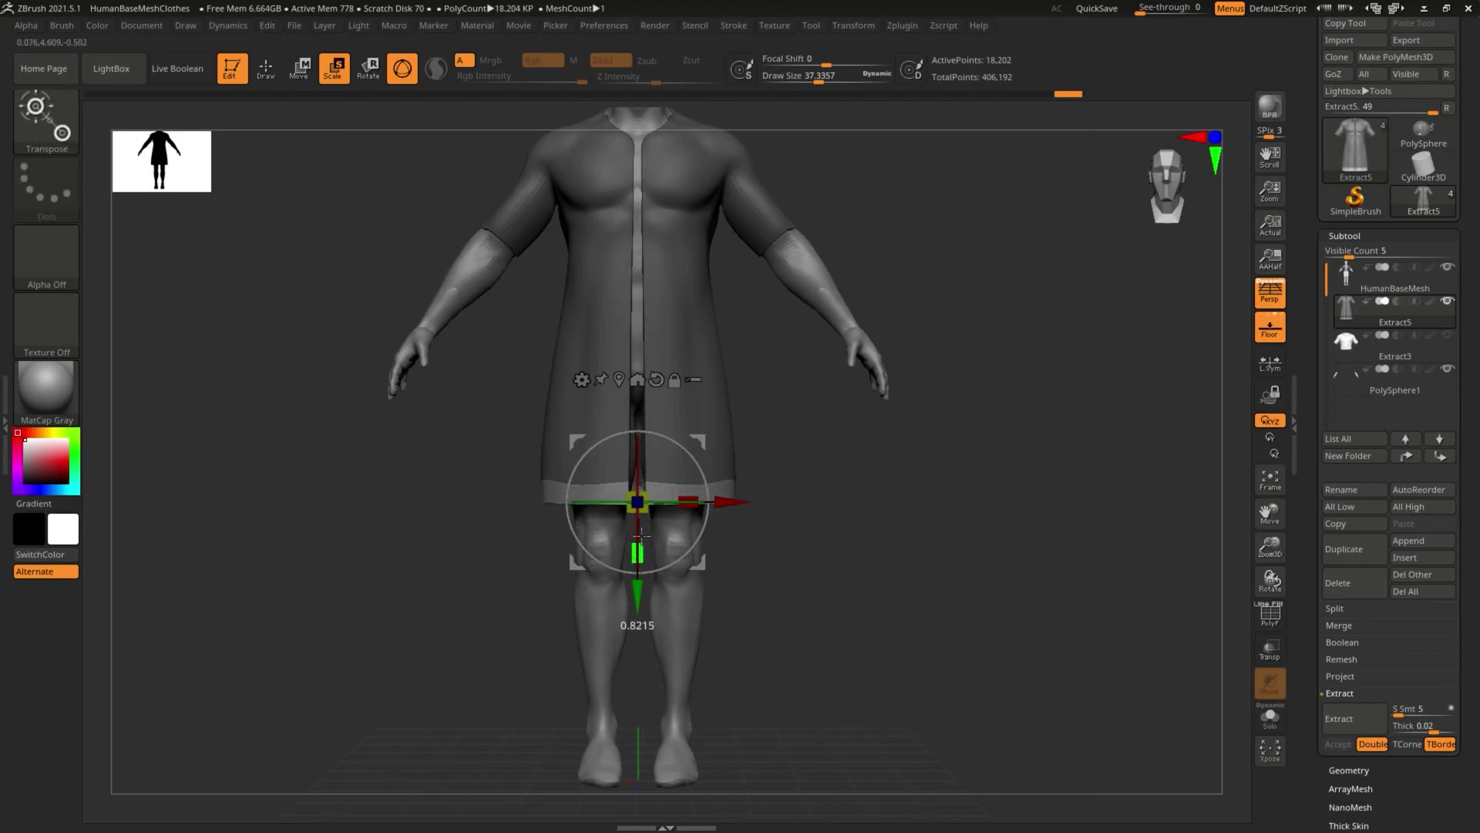
Step: Finish flattening the coat's lower hem and clear the mask from the coat
drag(642, 441, 642, 440)
drag(836, 479, 898, 580)
alt+drag(840, 582, 799, 604)
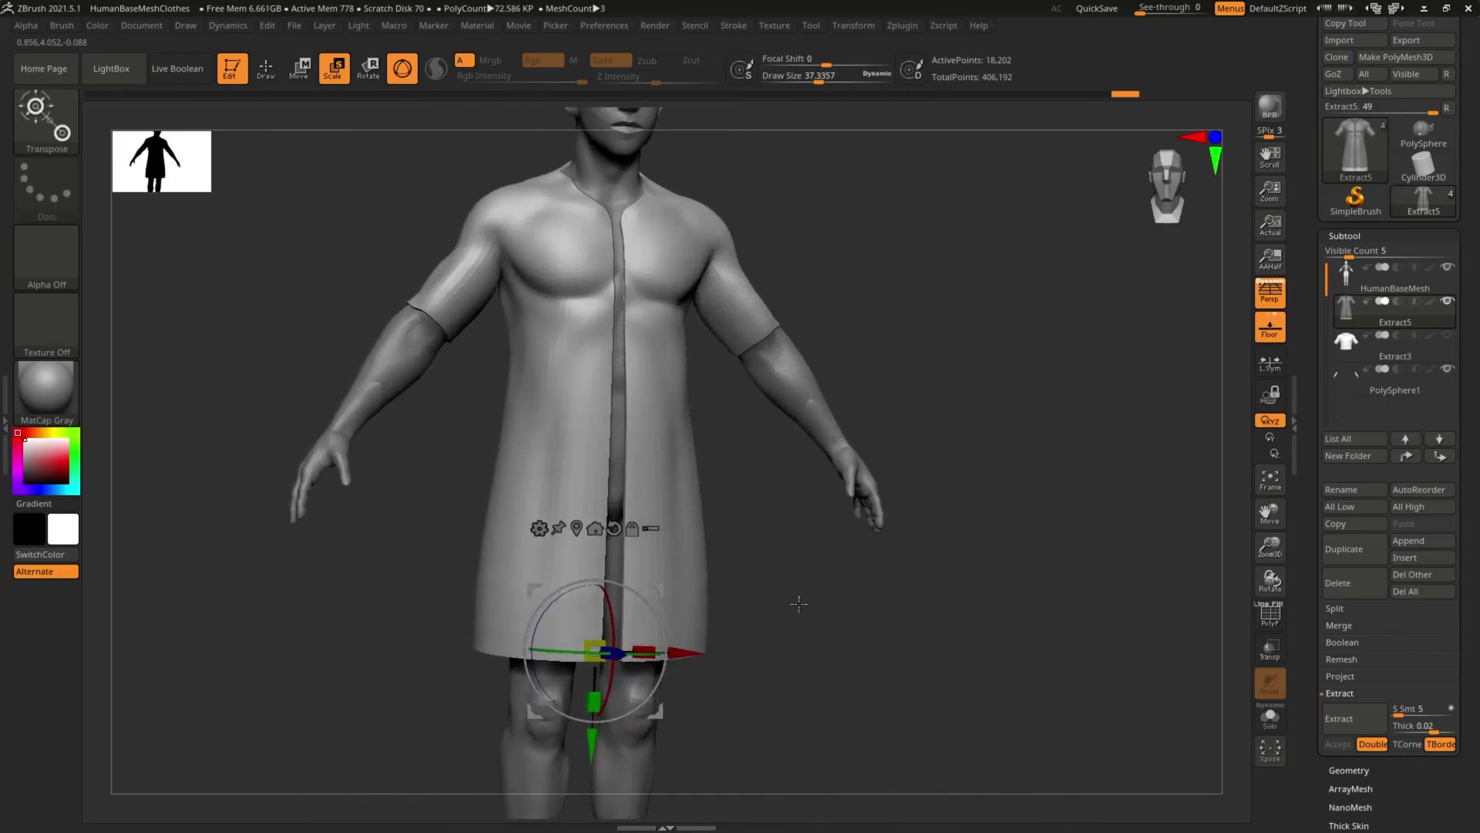
Step: Remesh the coat with ZRemesher at half the polygon count, with KeepGroups and DetectEdges enabled
click(1349, 771)
click(1348, 527)
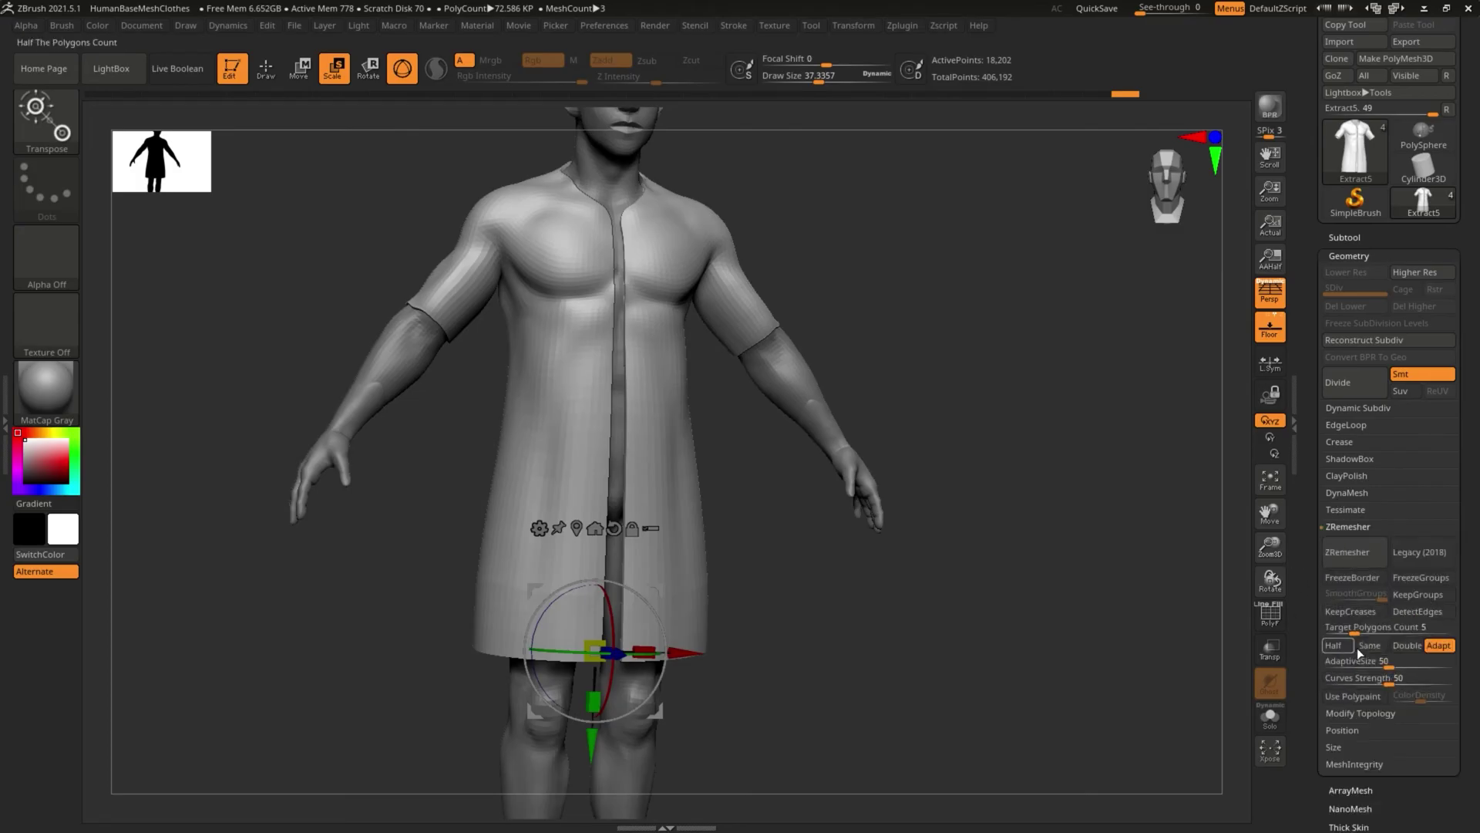
click(1415, 595)
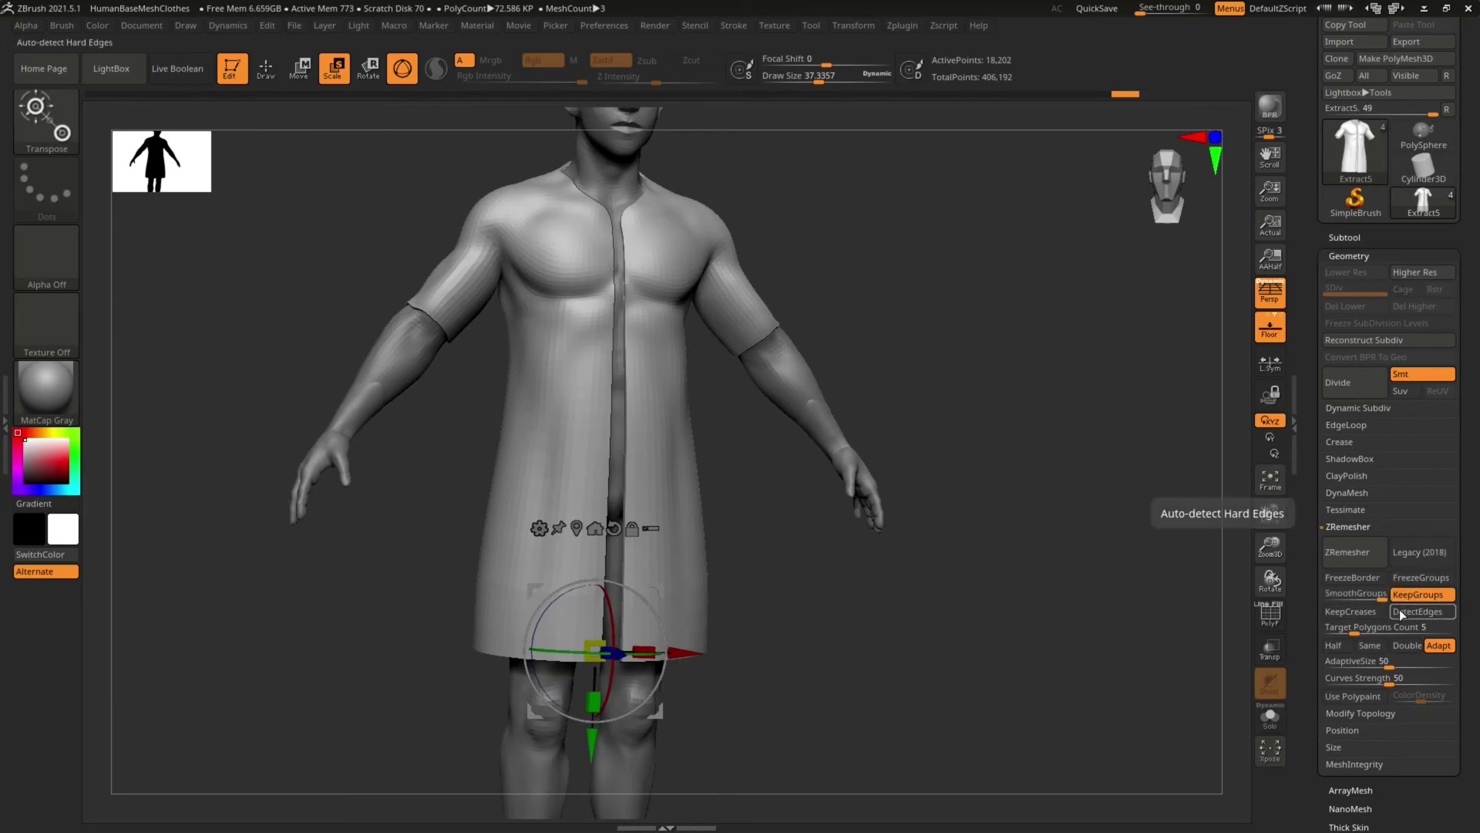
key(ctrl)
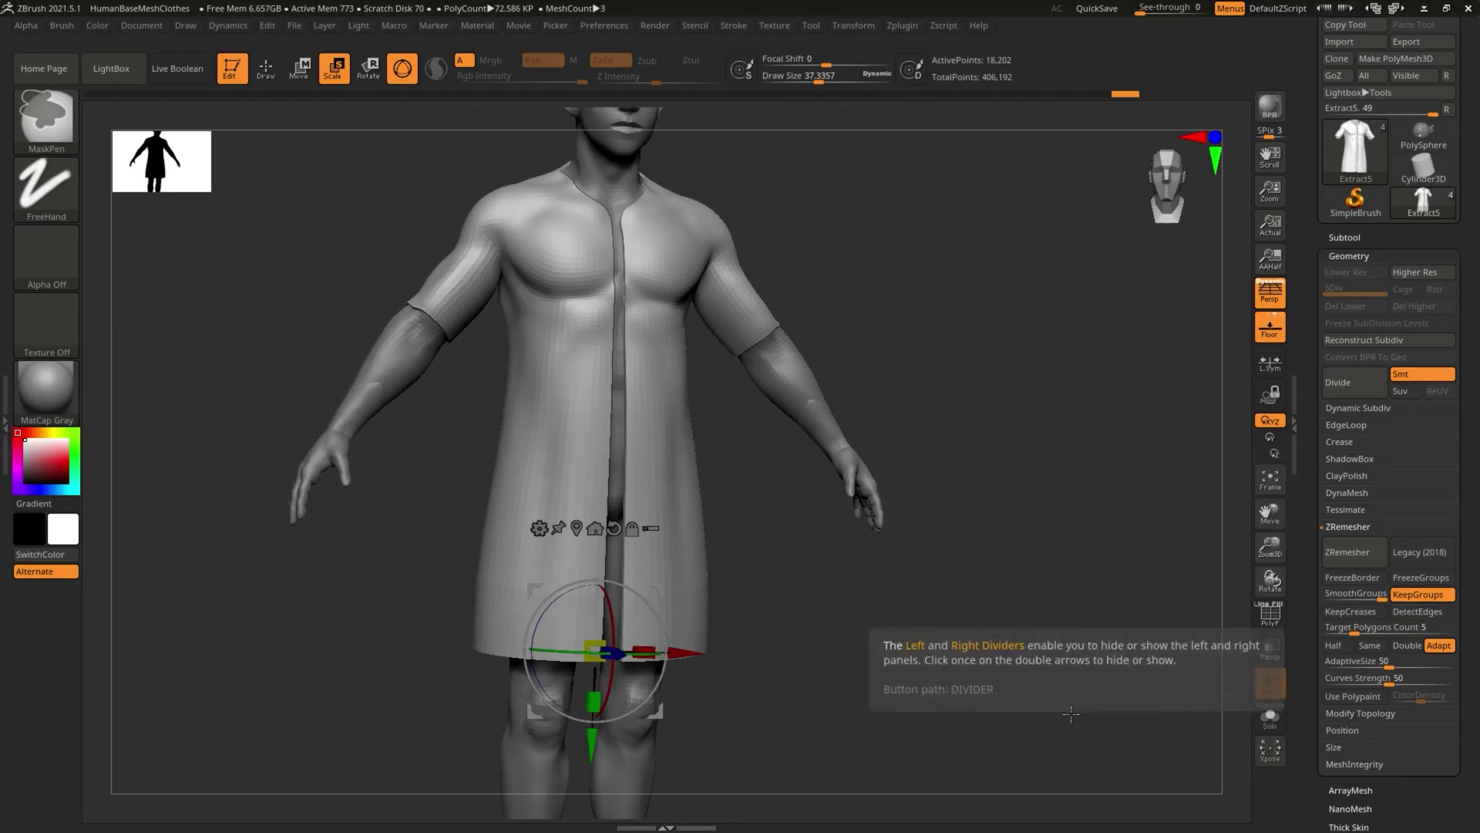
drag(843, 638, 820, 505)
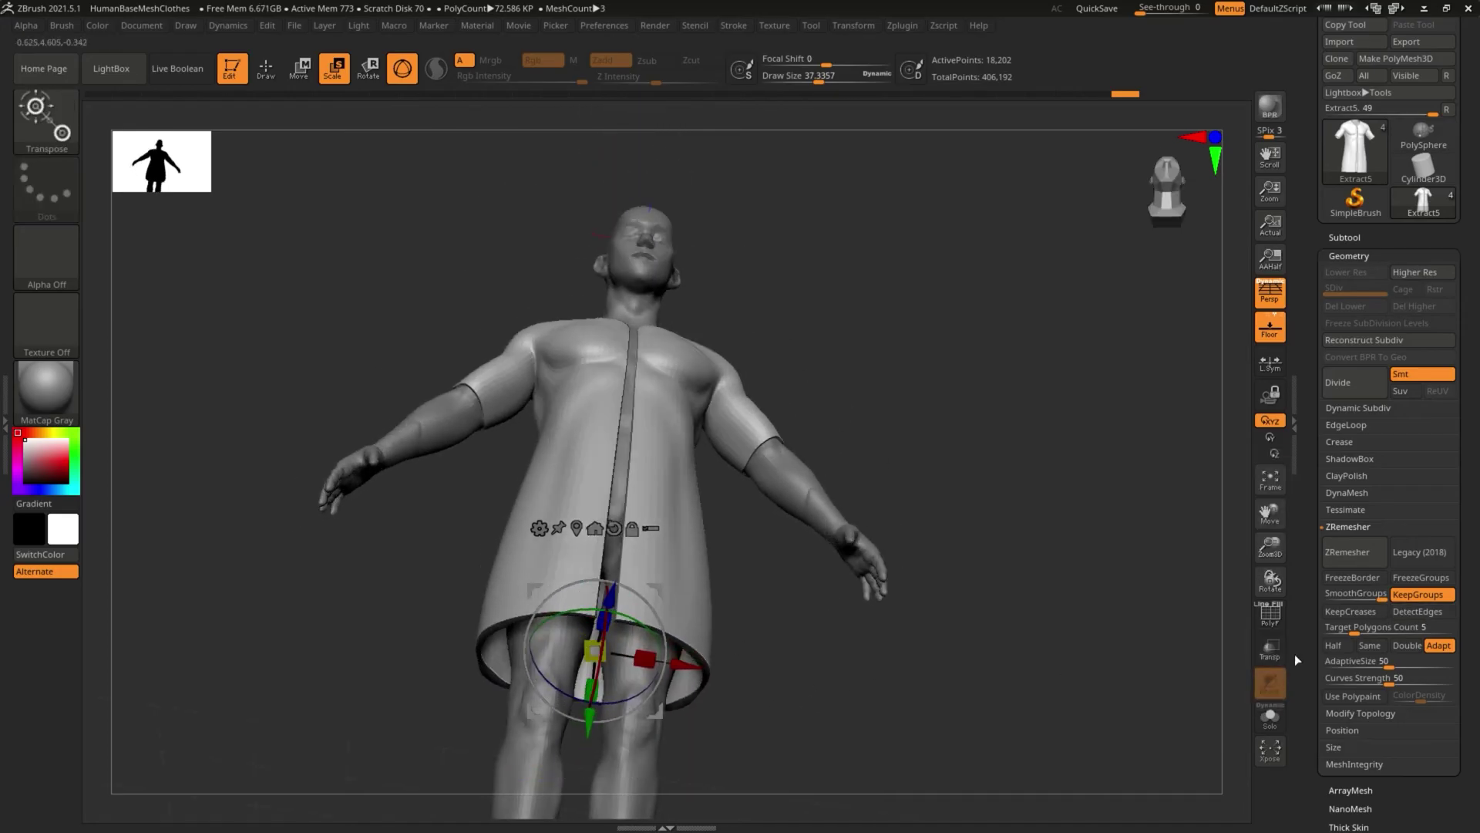
click(1417, 611)
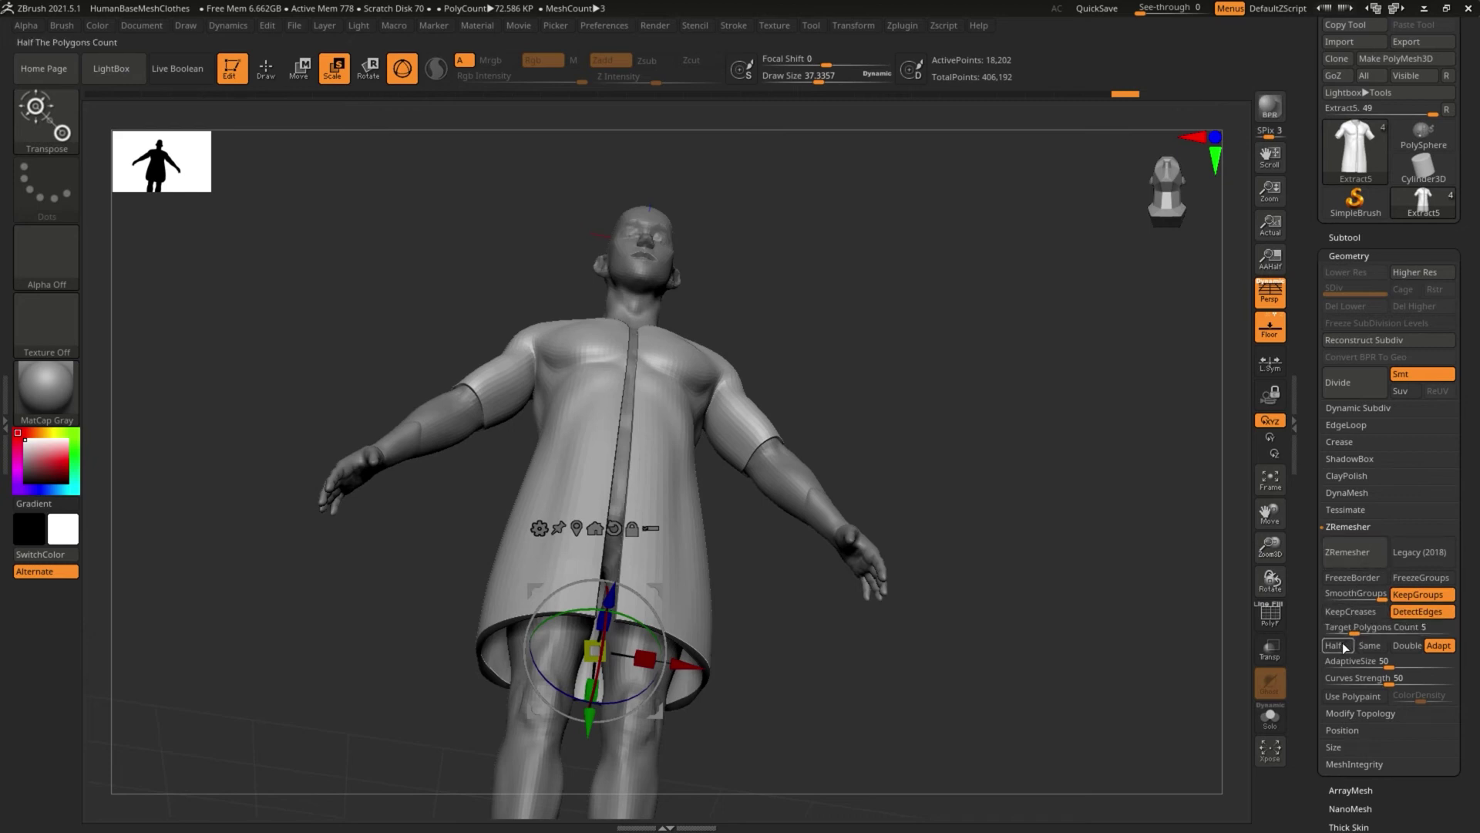
click(1336, 645)
click(1355, 552)
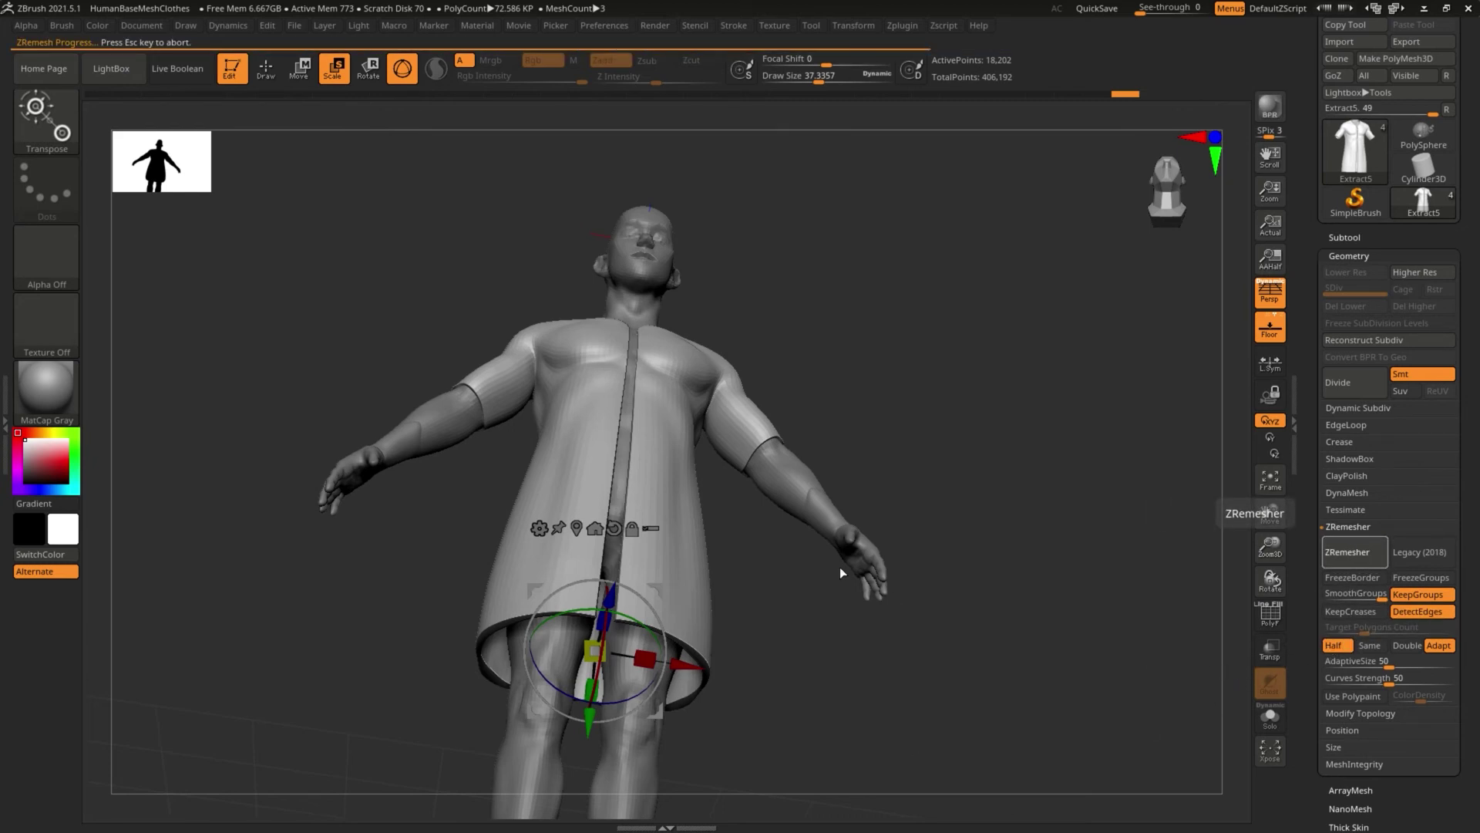
drag(959, 463, 1063, 609)
drag(1062, 609, 788, 460)
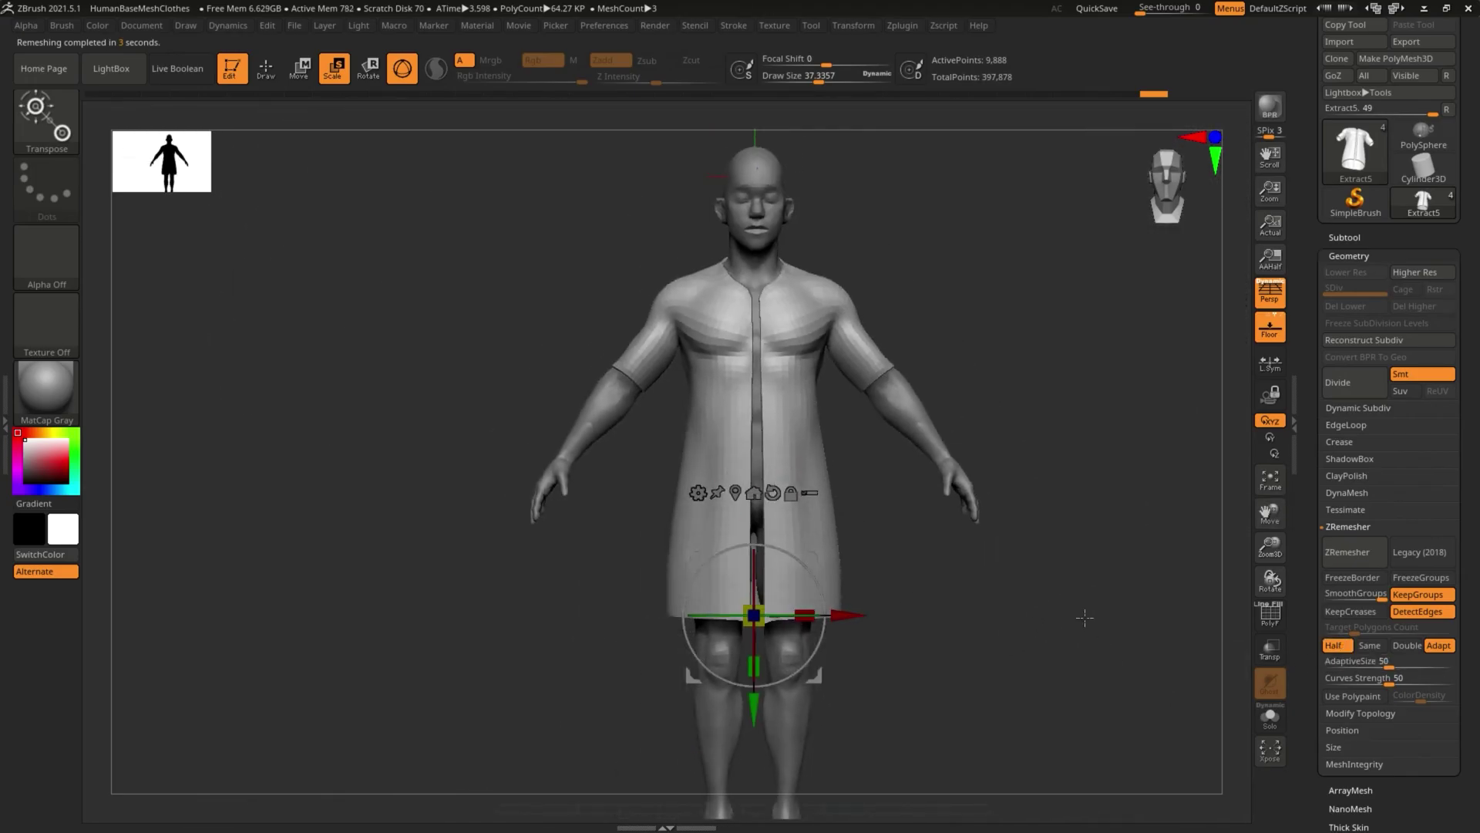
Step: Run ZRemesher on the coat once more with the same Half, KeepGroups and DetectEdges settings, and display its wireframe
drag(1084, 616, 1218, 594)
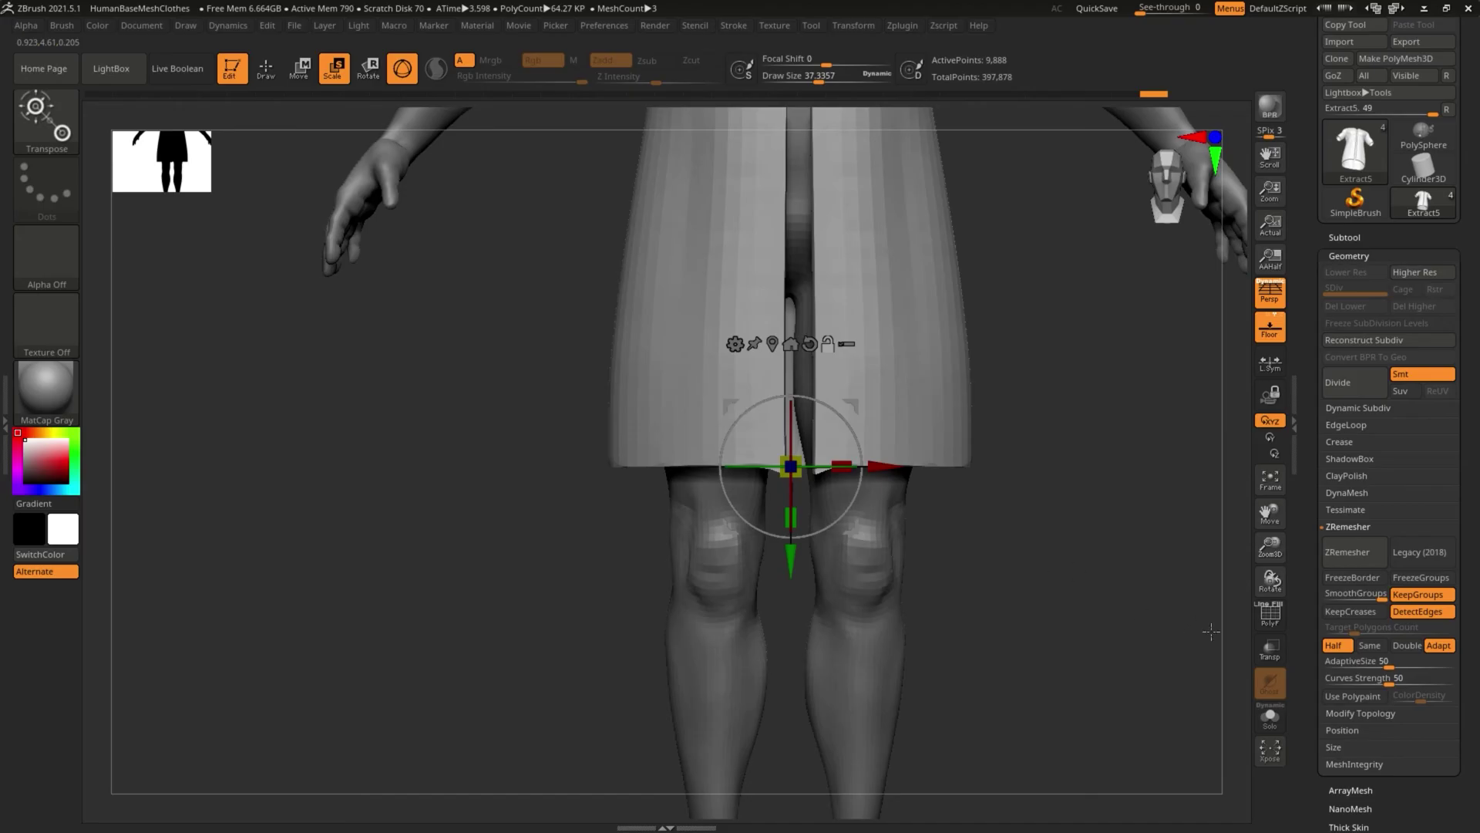
click(1352, 553)
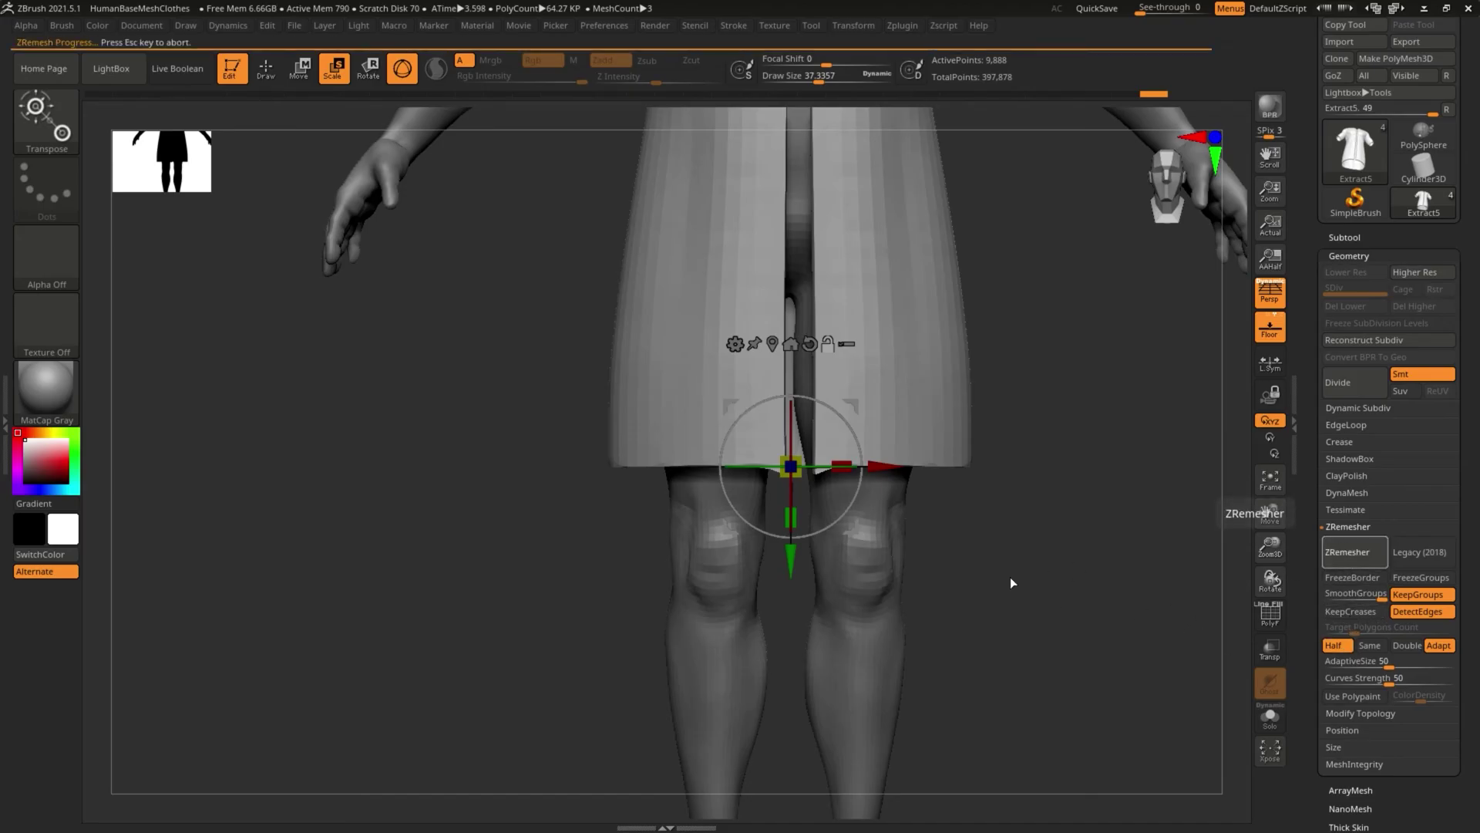
drag(1027, 531, 956, 545)
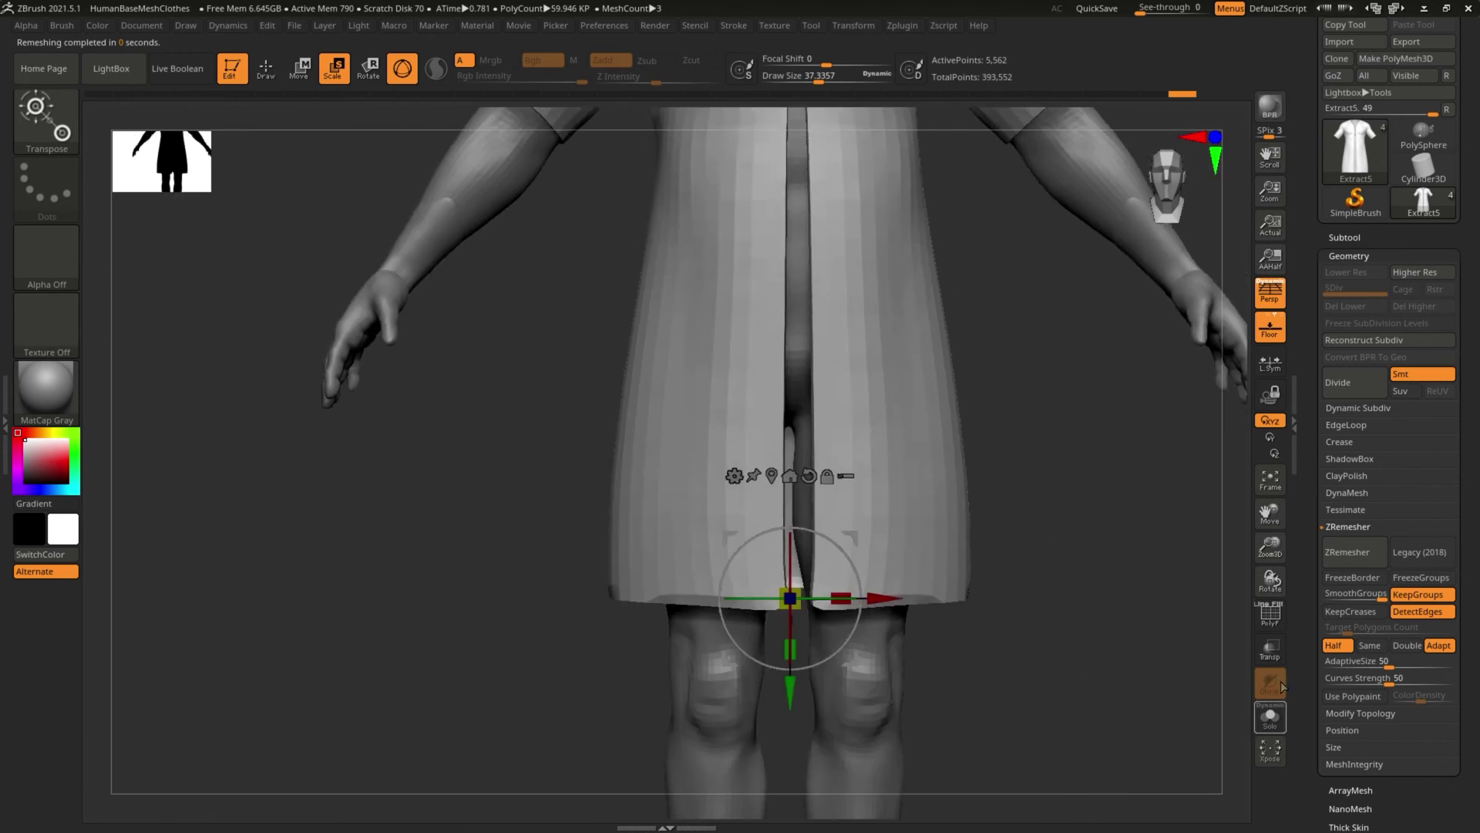
click(1266, 617)
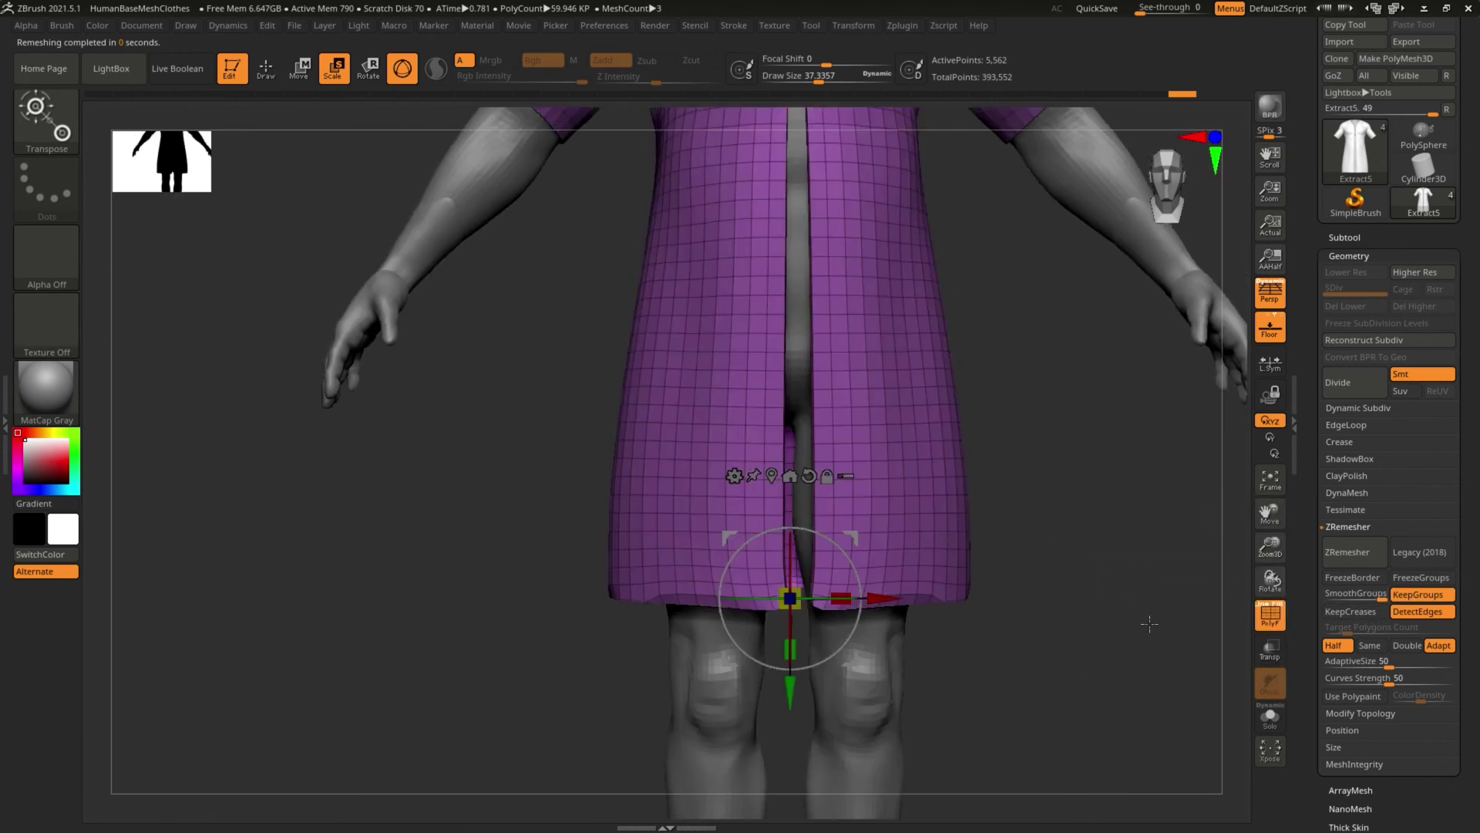
drag(1037, 528, 1073, 518)
Step: Isolate the coat's outer layer and delete the hidden inner layer and border to leave a single-sided shell
alt+click(899, 469)
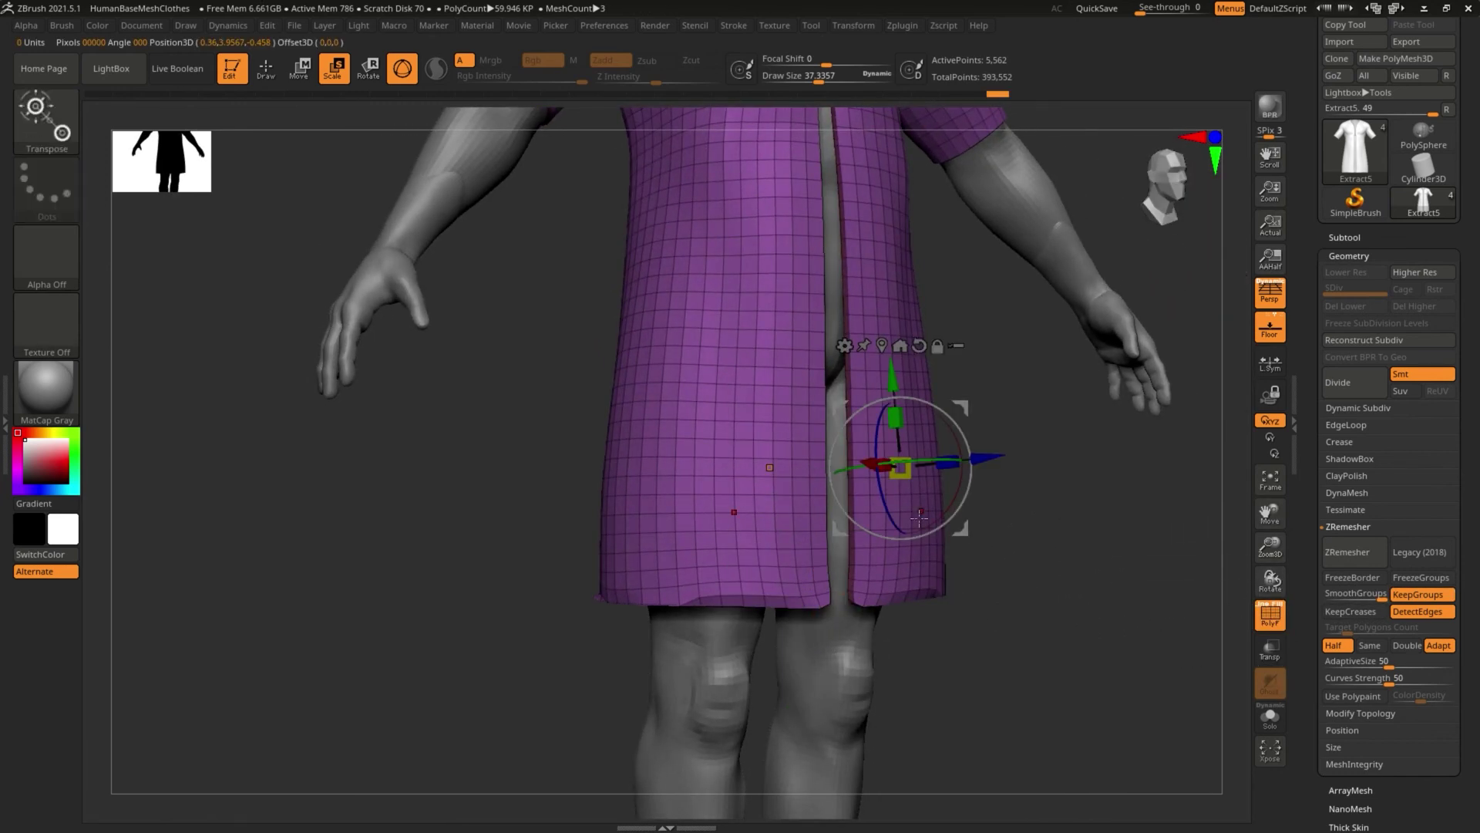
key(q)
ctrl+shift+click(871, 493)
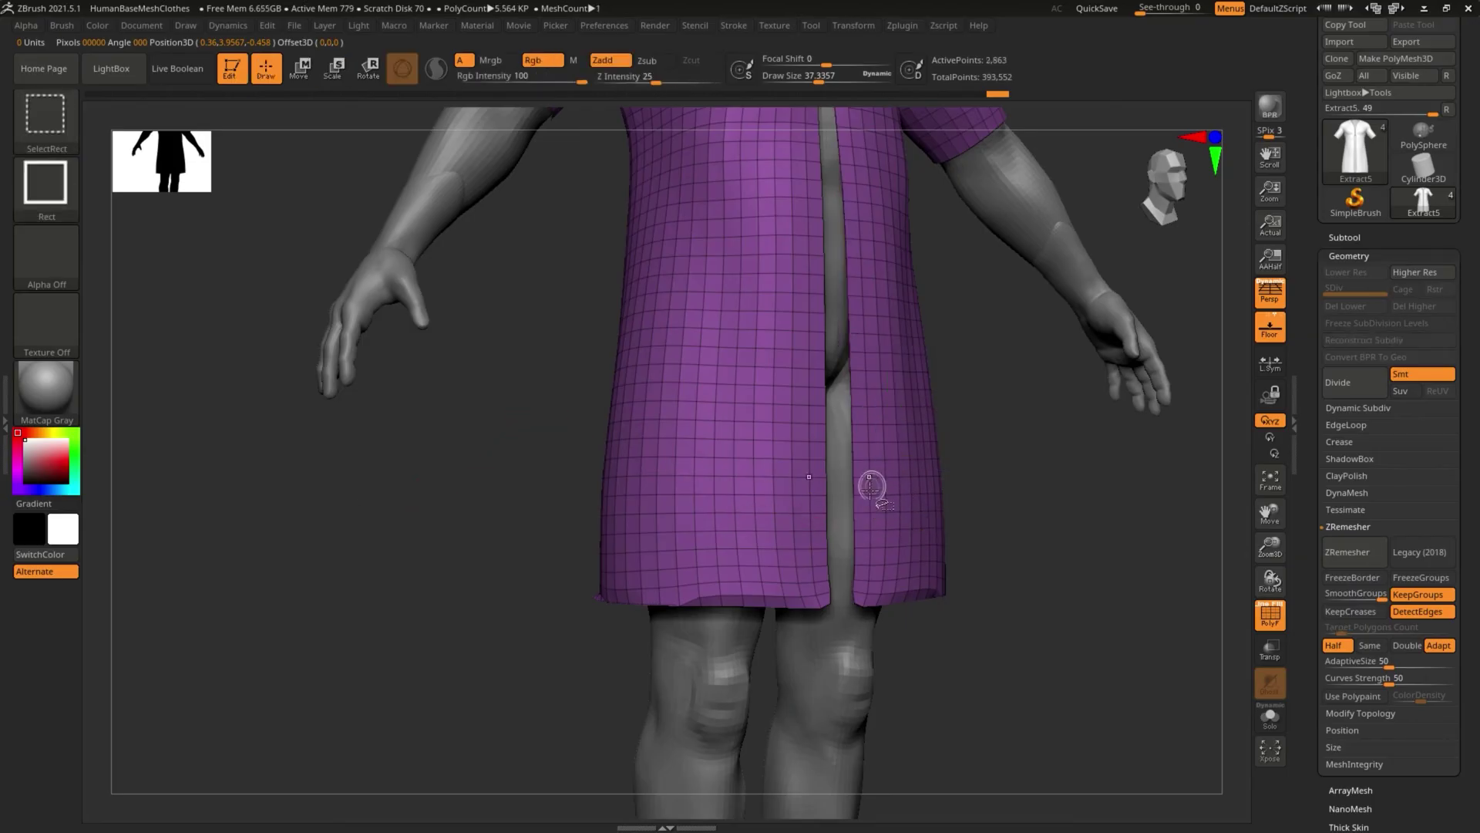
drag(993, 511, 1094, 464)
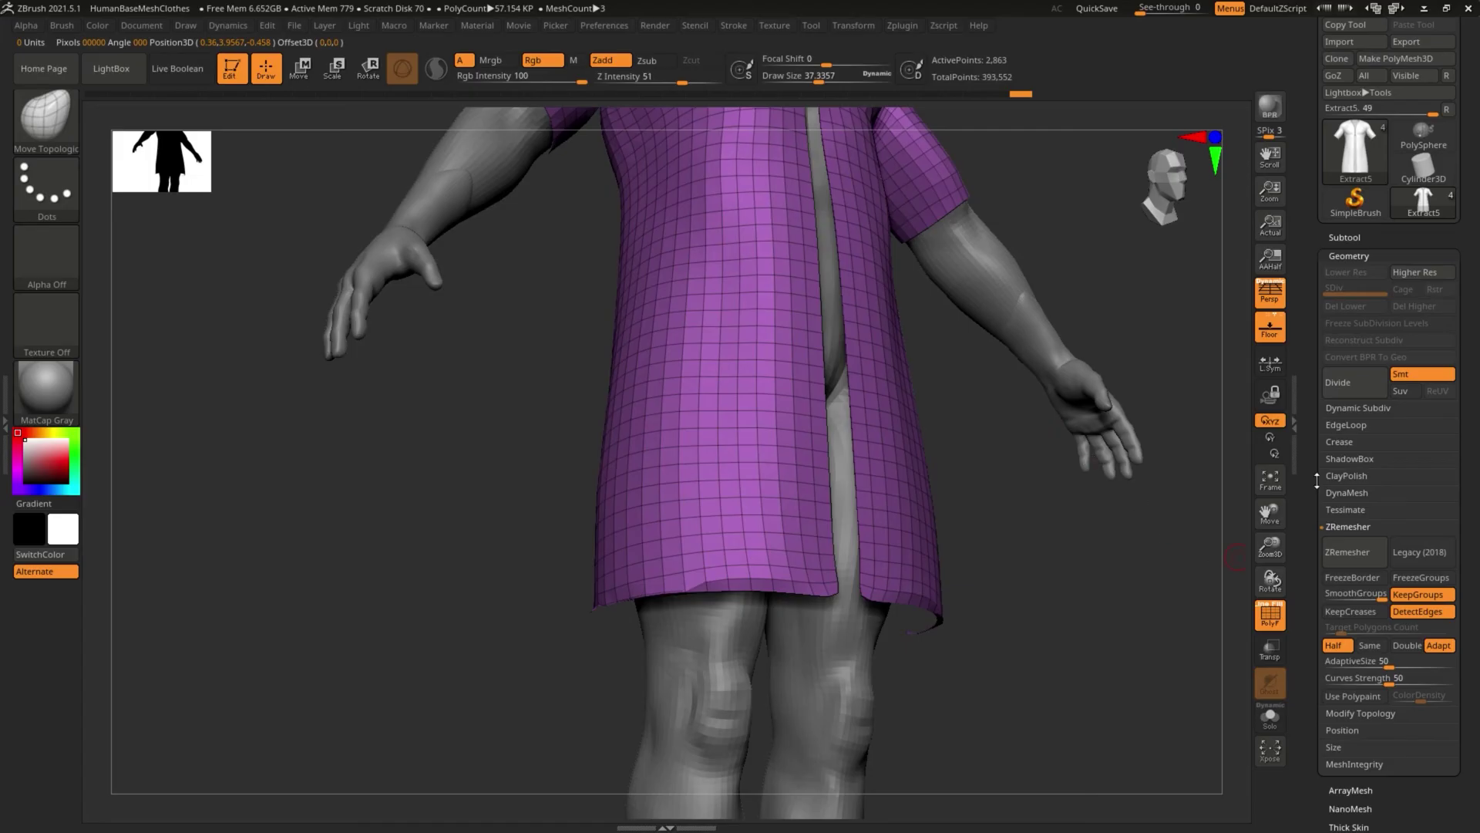
scroll(1316, 536, down, 3)
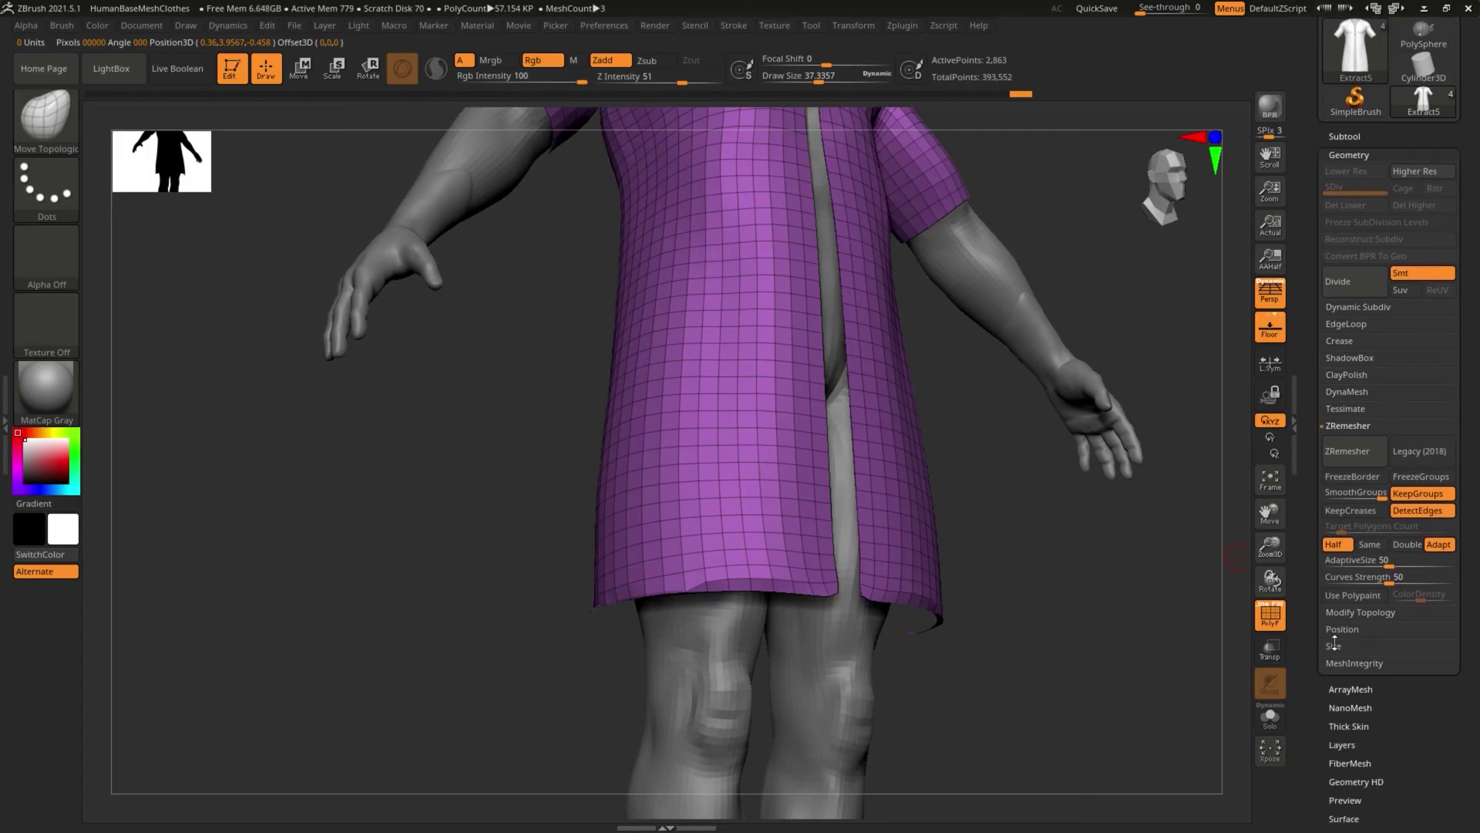
scroll(1346, 385, down, 1)
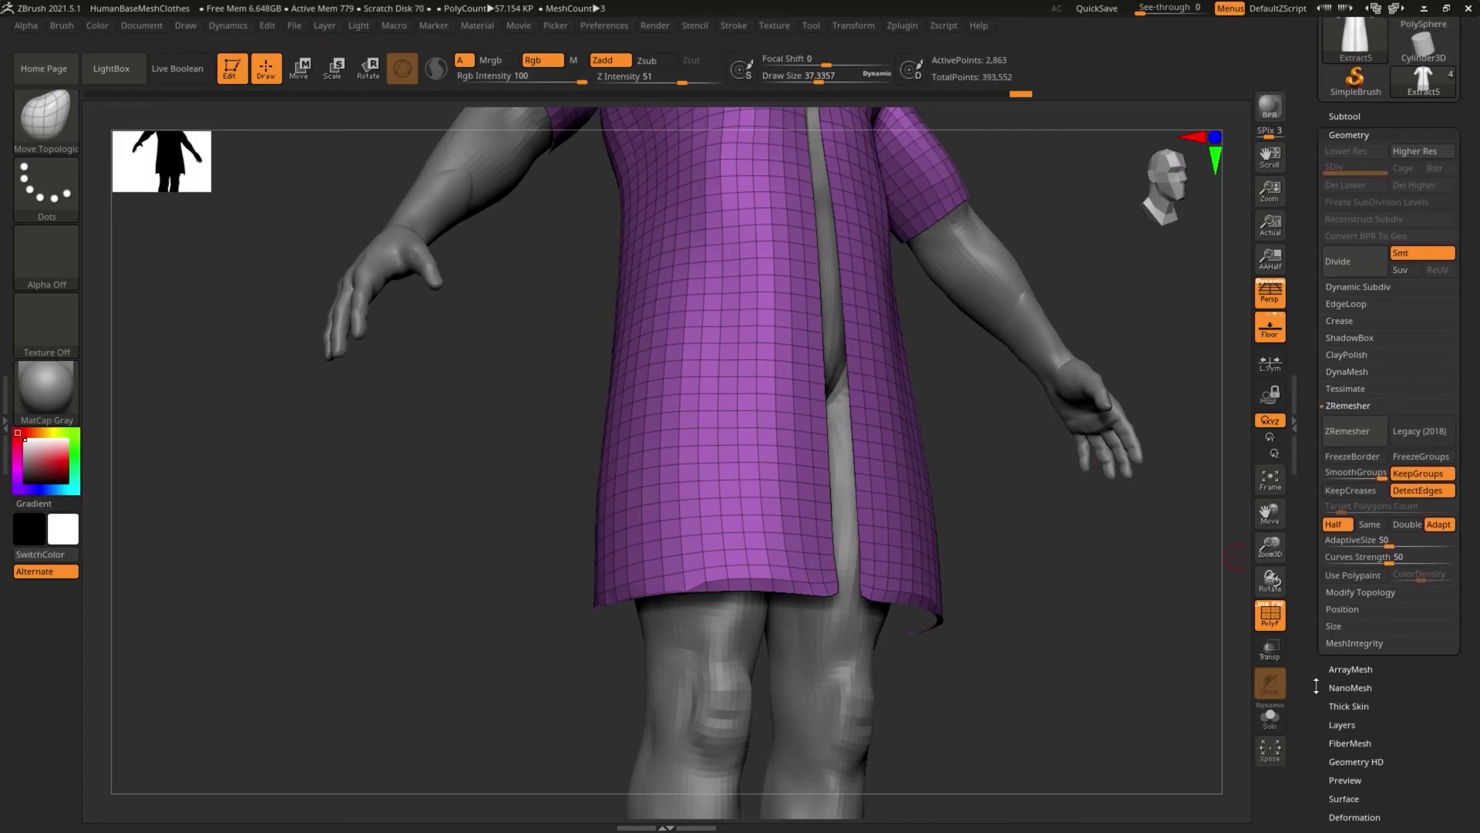
click(1359, 593)
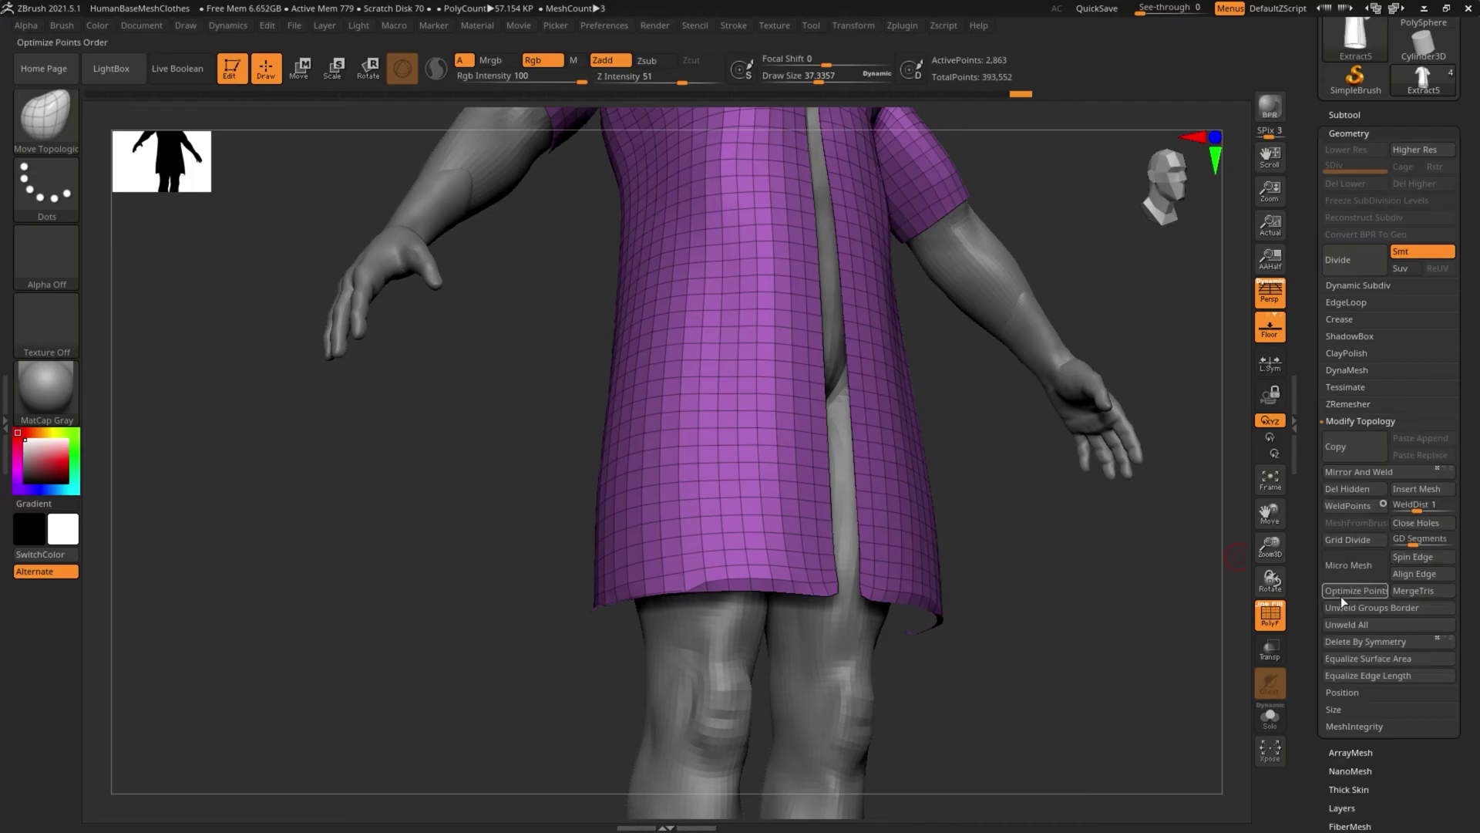
click(1346, 489)
alt+drag(1058, 575, 899, 566)
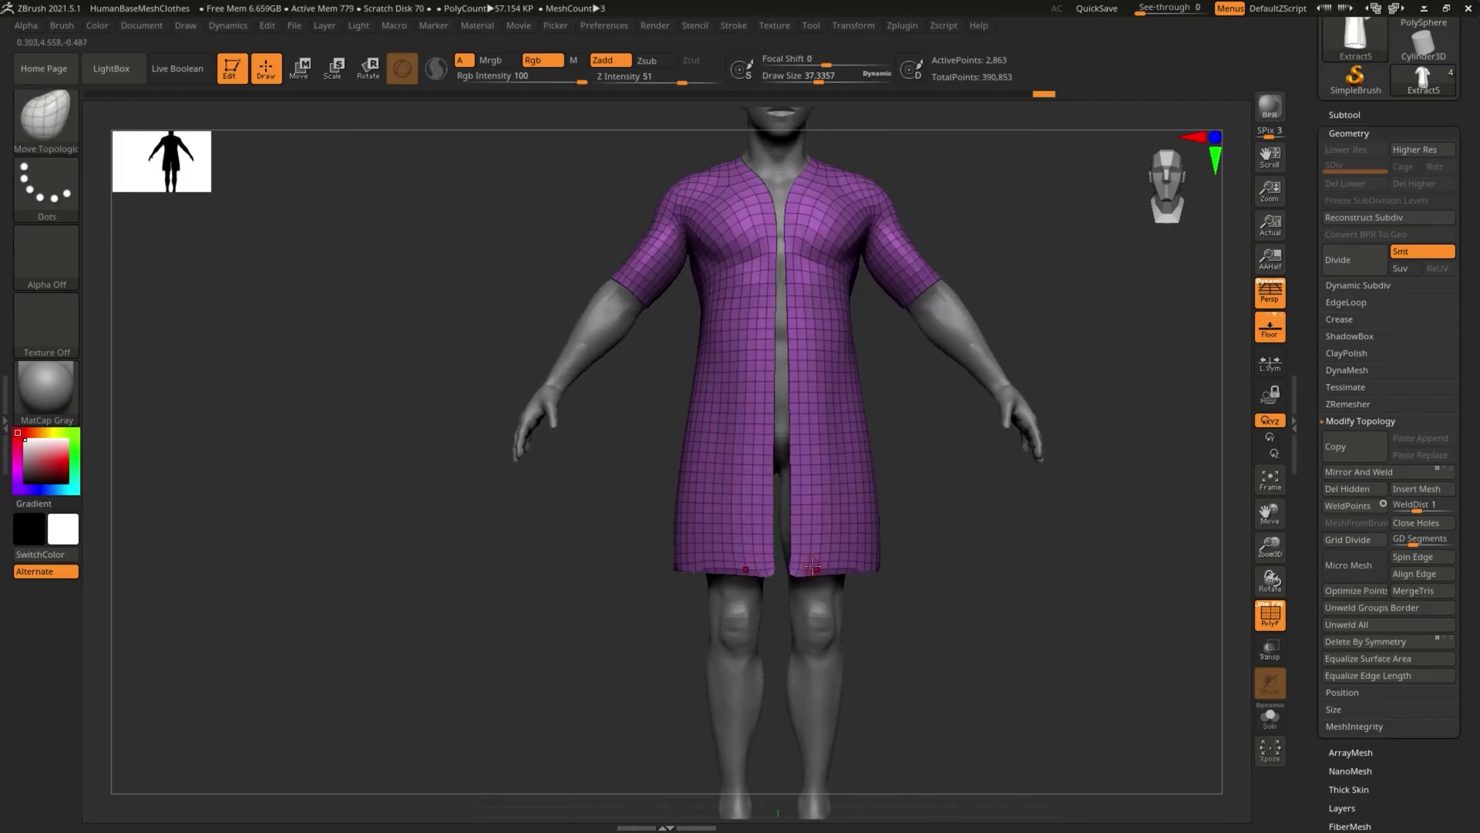
Step: Sculpt a pinched waistline around the coat's front and back with the ClayBuildup brush at a draw size of about 111
key(shift)
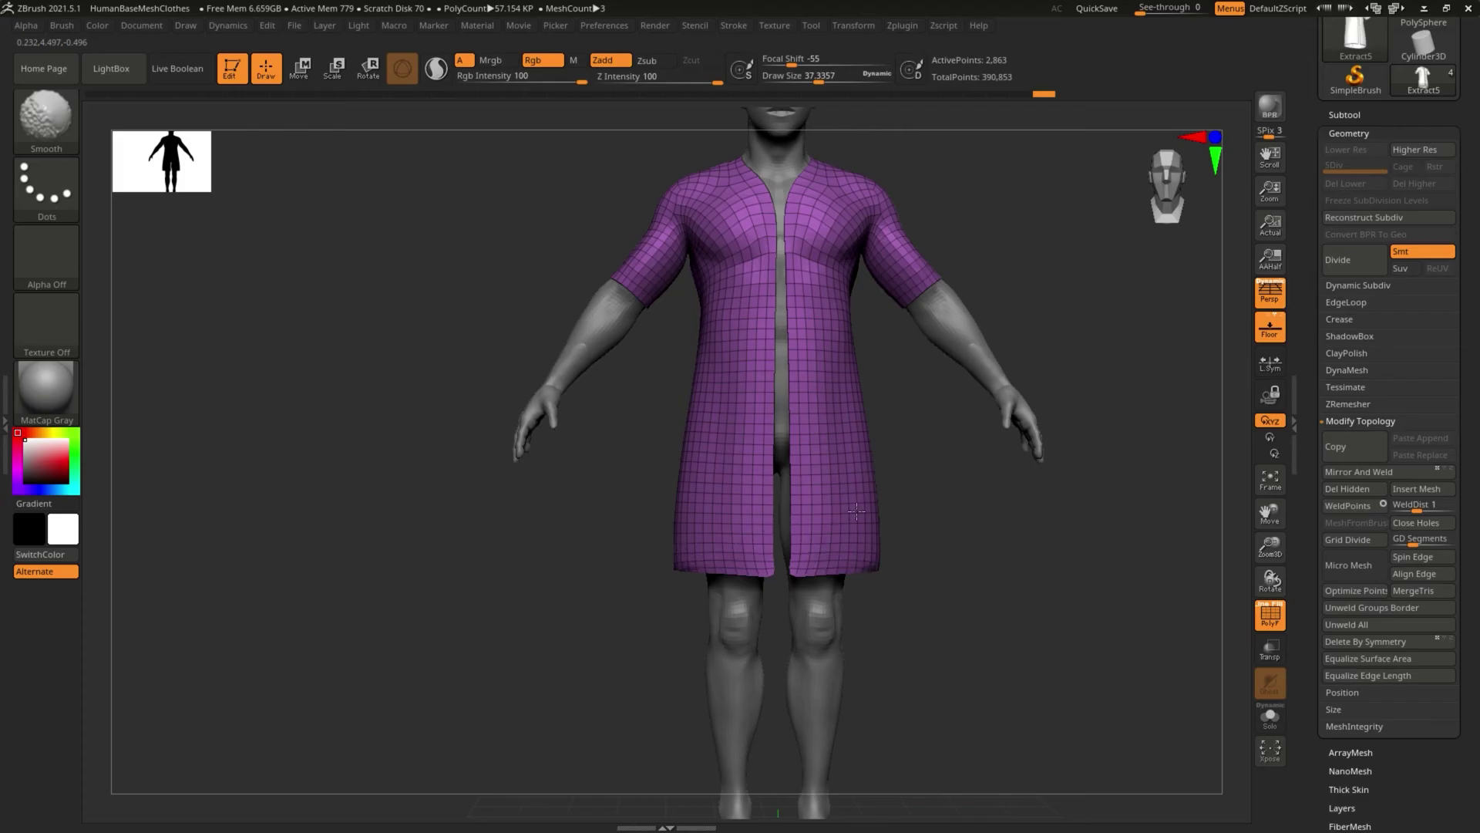
alt+drag(912, 428, 971, 486)
mouse_move(1080, 454)
mouse_down()
mouse_move(938, 406)
mouse_move(939, 509)
mouse_move(978, 522)
mouse_move(952, 531)
mouse_move(839, 441)
mouse_move(849, 379)
mouse_up()
key(b)
key(c)
key(b)
key(s)
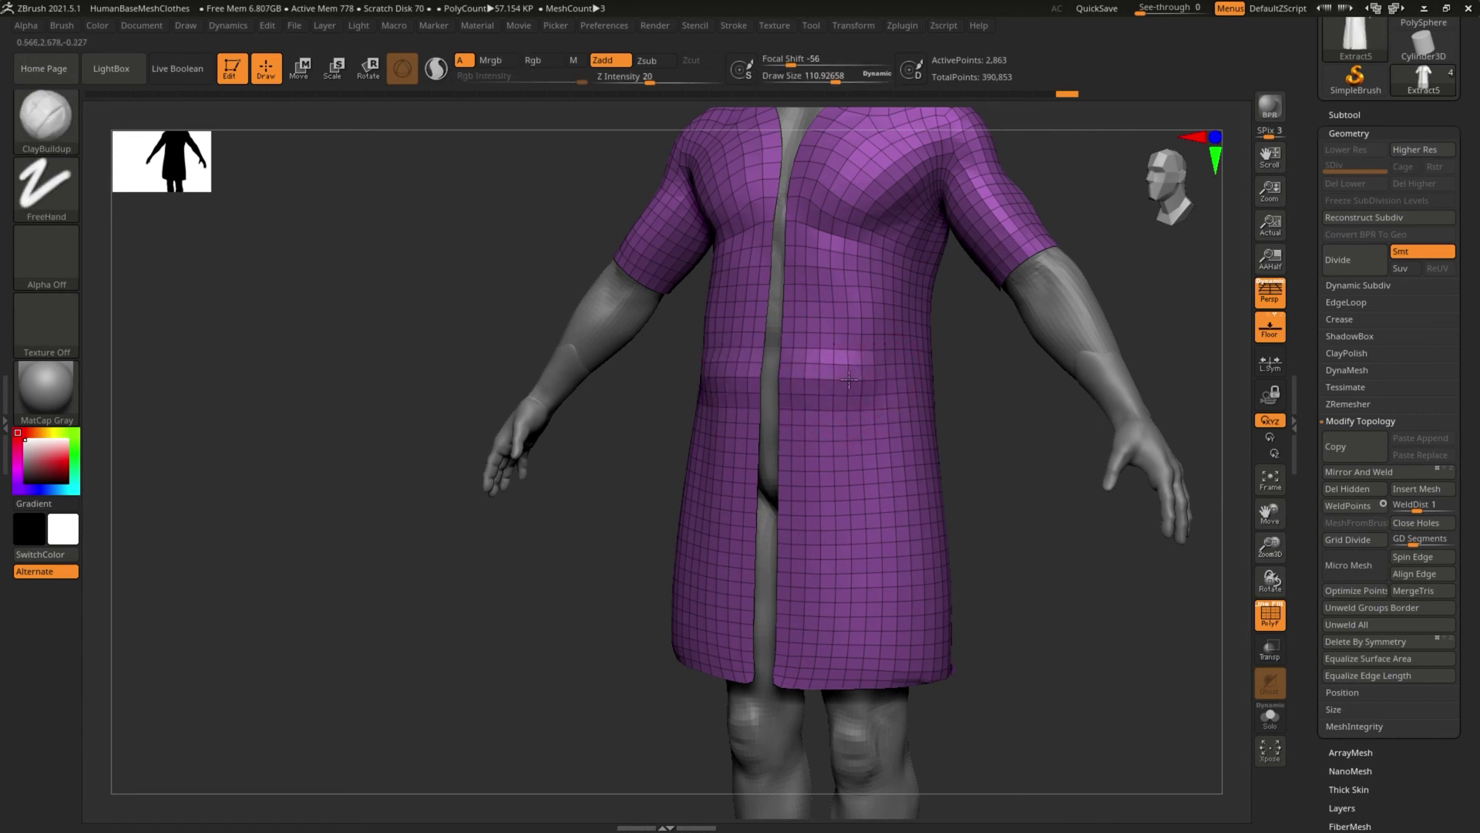
key(ctrl+z)
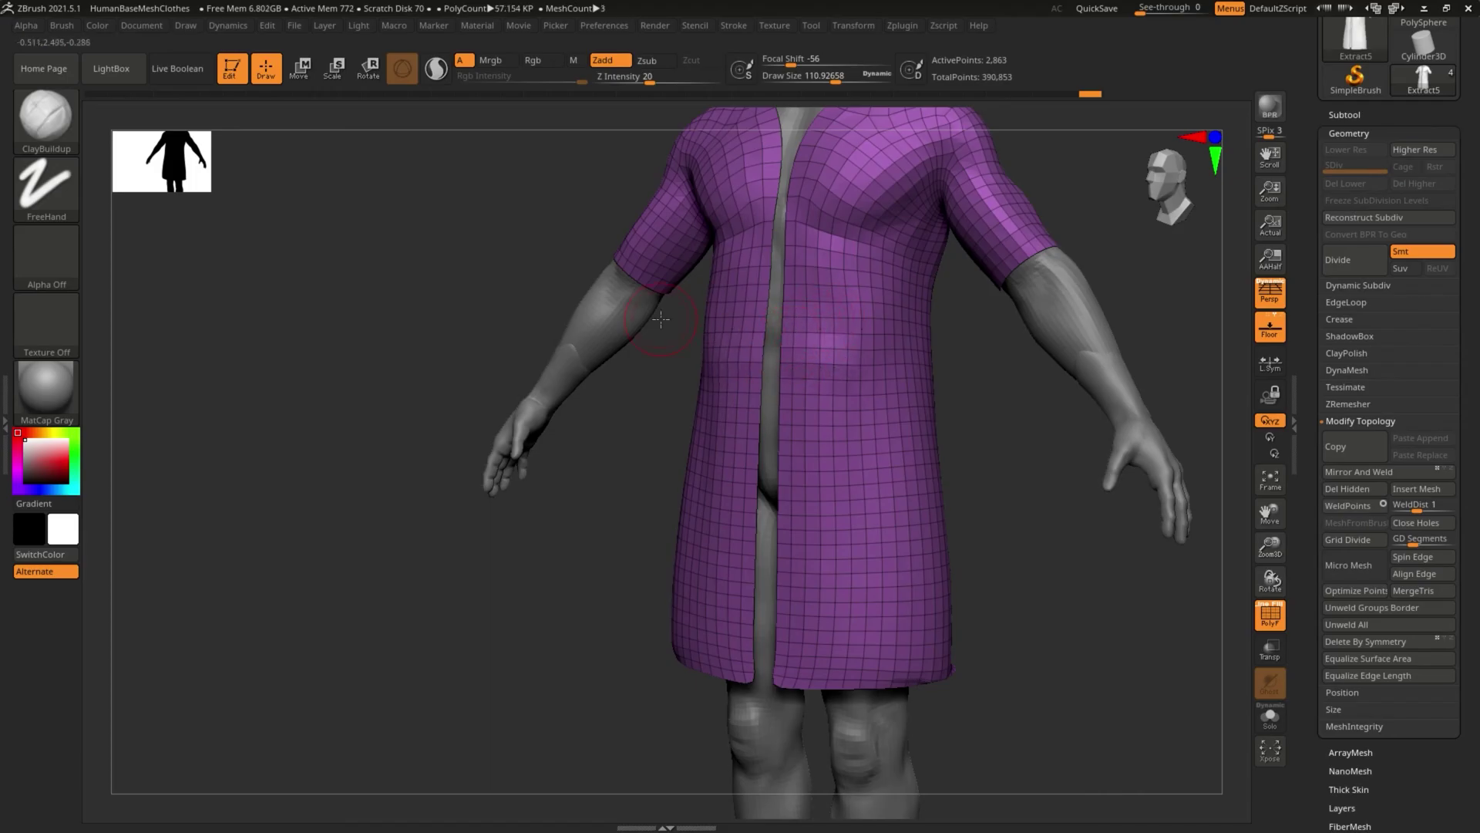
key(ctrl+z)
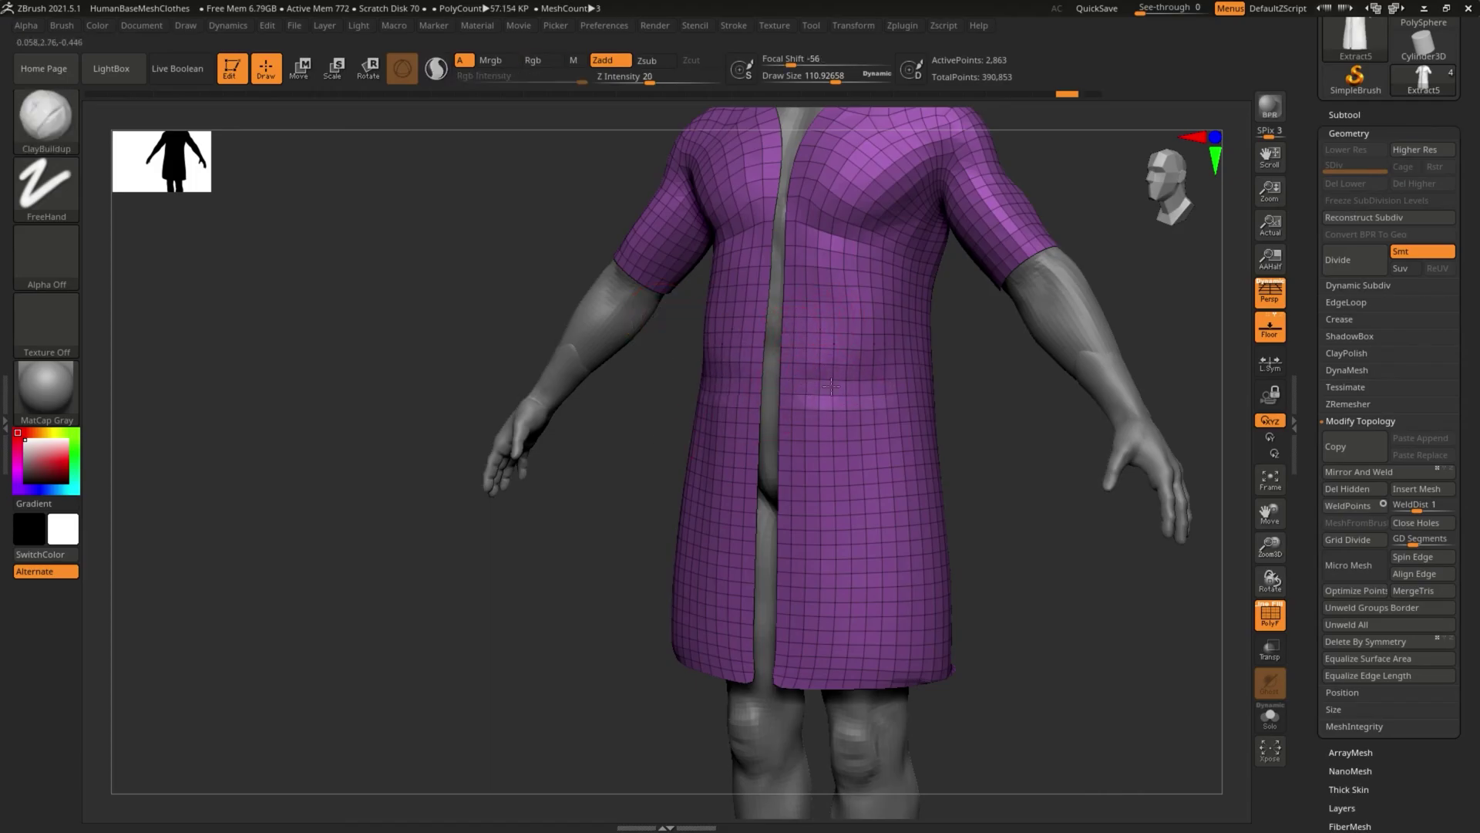
key(ctrl+shift+z)
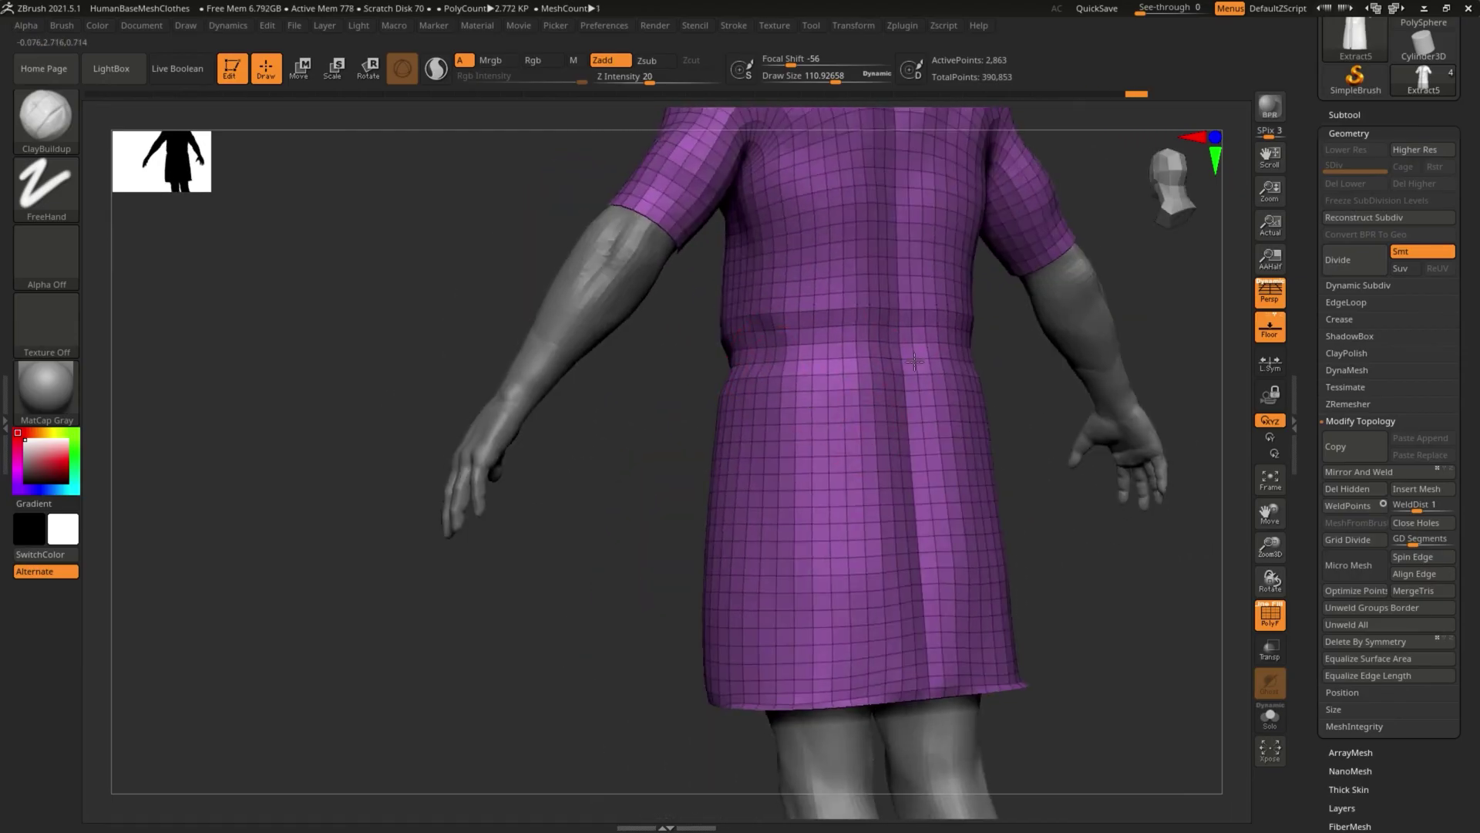
key(ctrl+z)
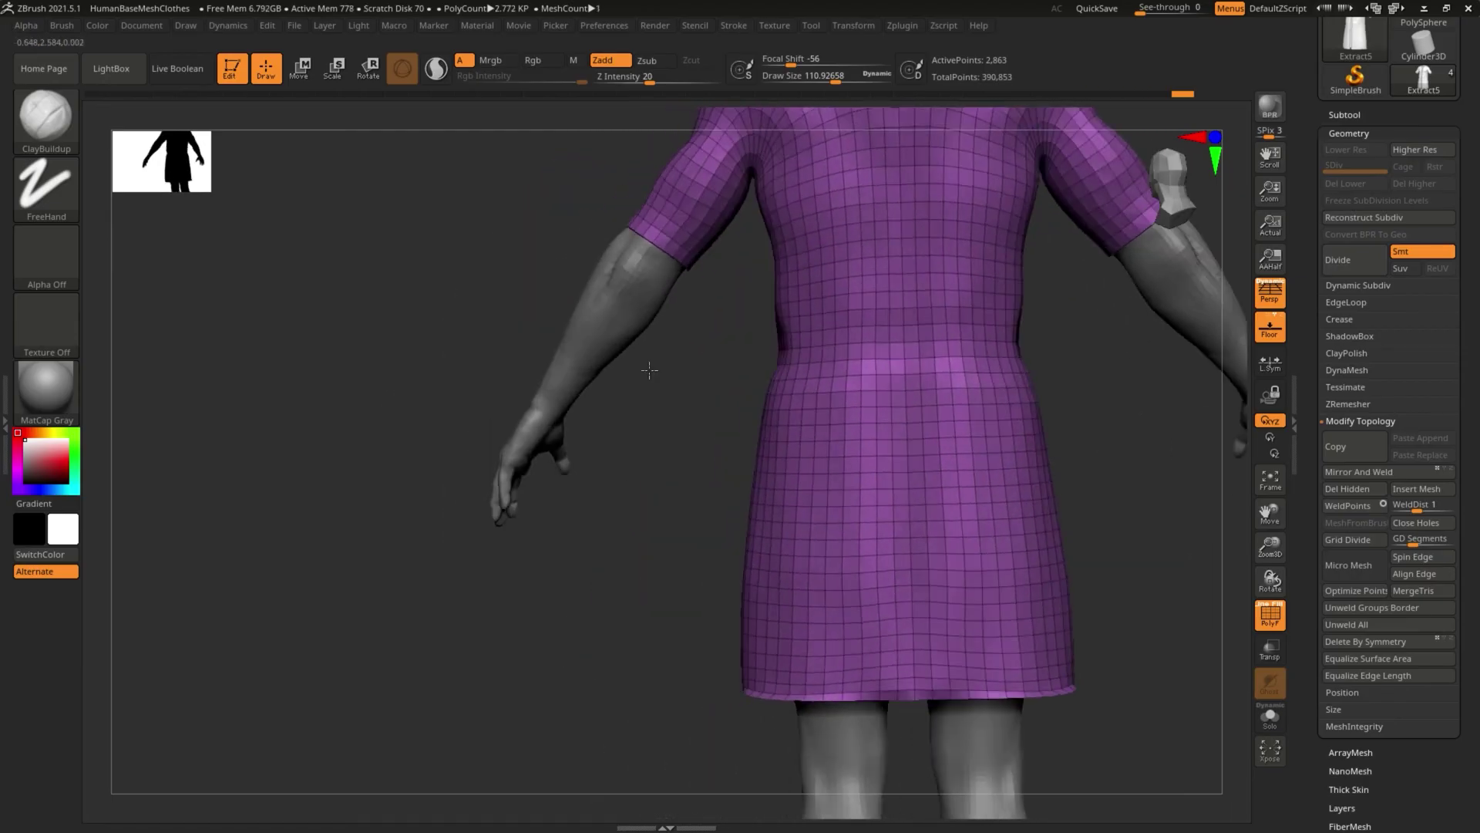
key(ctrl+shift+z)
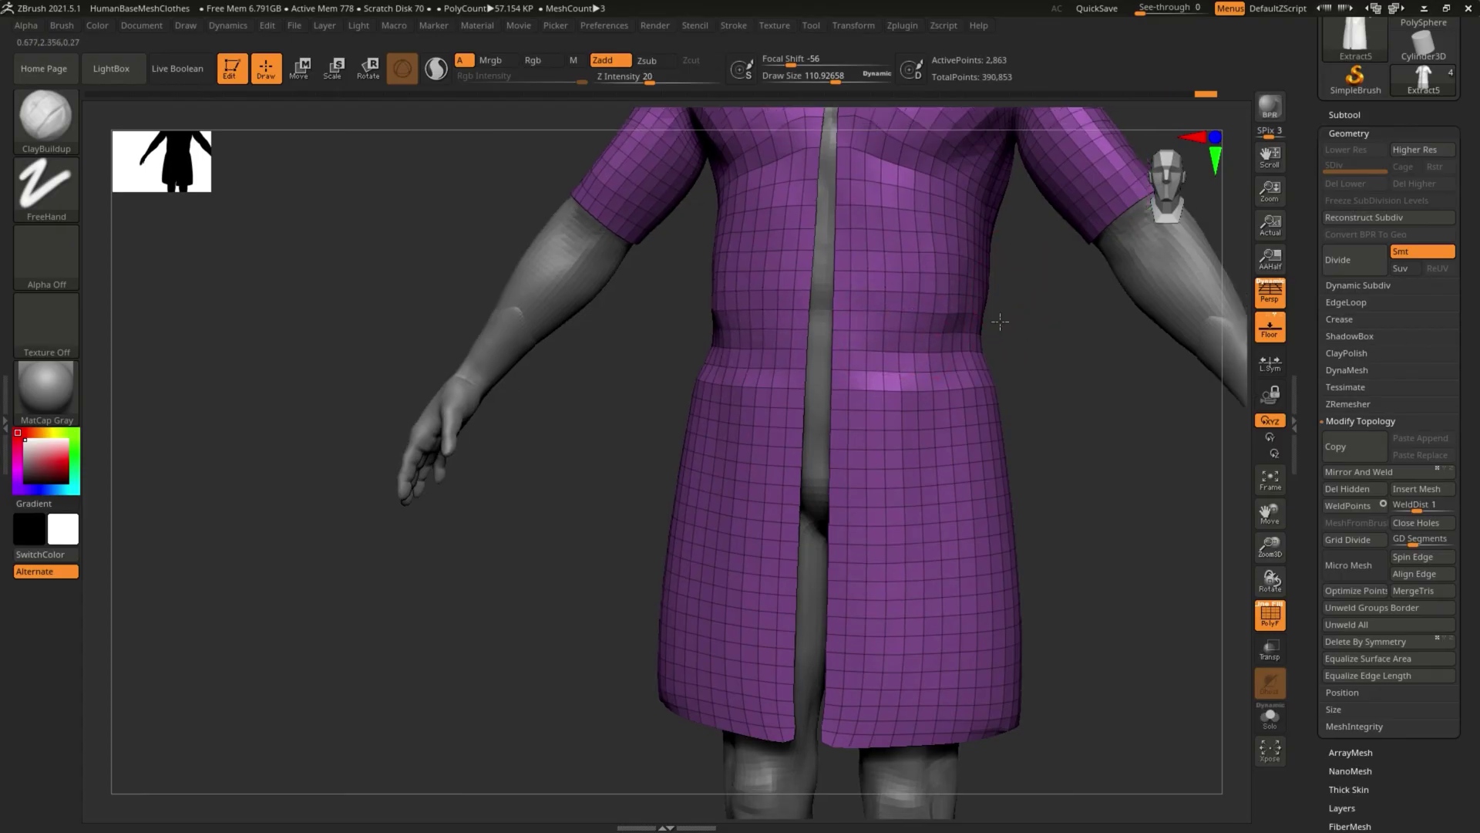
Step: Push the coat's front below the waist in towards the body from the side, using Move Topological at a draw size of about 345
drag(1002, 323, 667, 402)
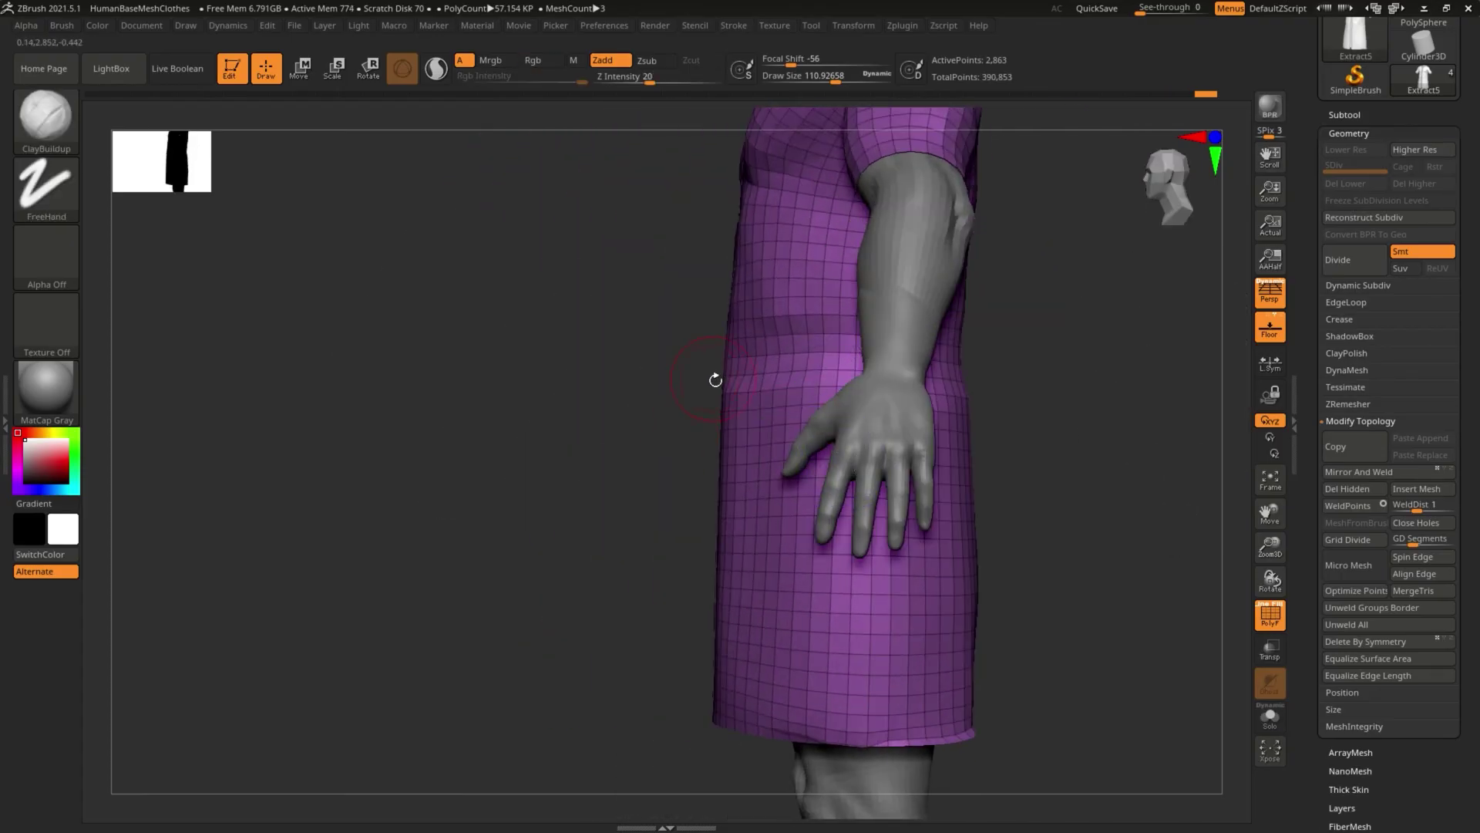
key(b)
key(m)
key(t)
key(s)
click(758, 338)
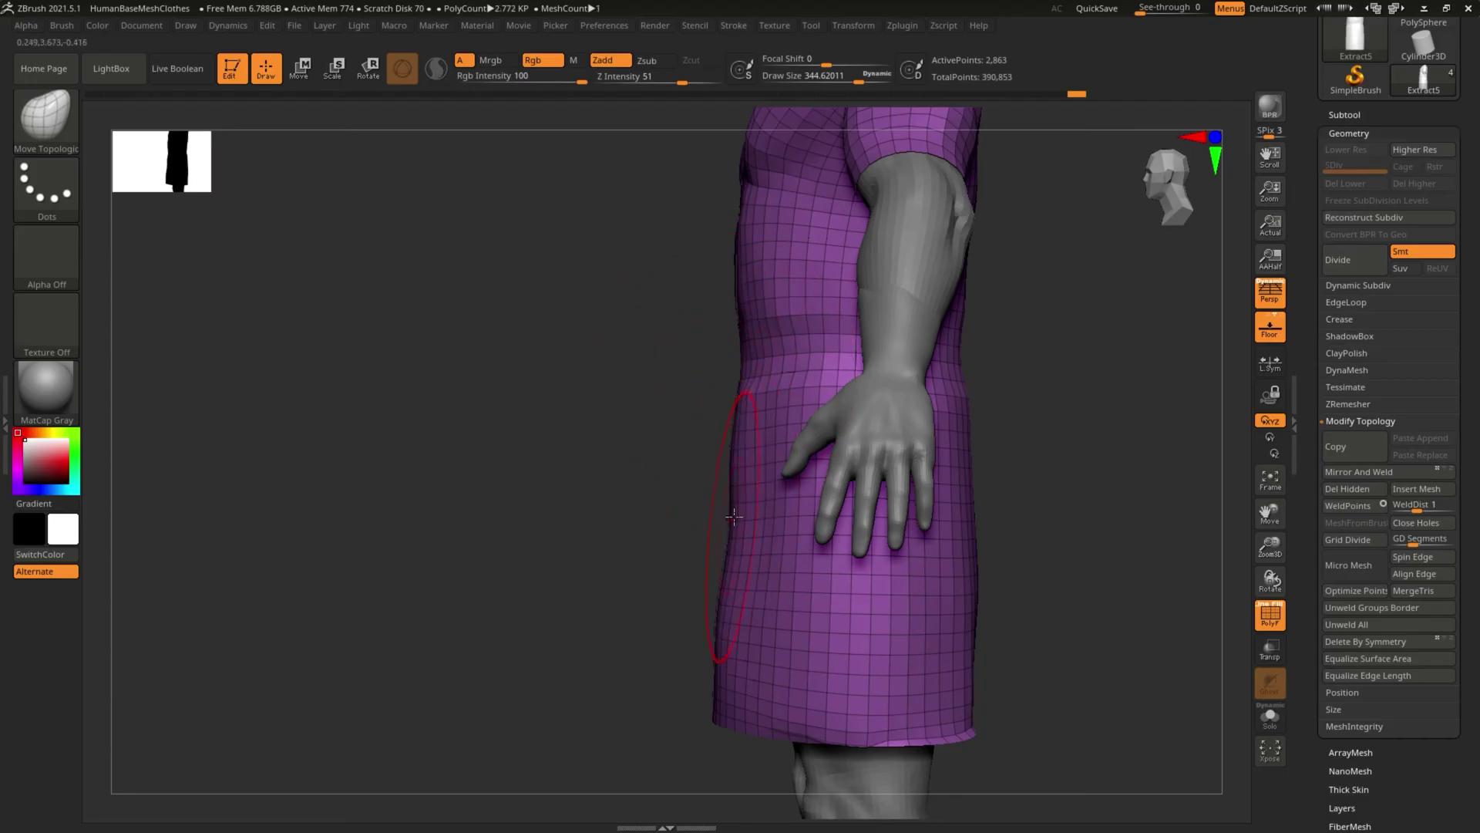
Step: Smooth the lower side and hem area of the coat with a large Smooth brush
mouse_move(995, 690)
mouse_down()
mouse_move(1090, 677)
mouse_move(1117, 644)
mouse_move(985, 568)
mouse_move(1006, 600)
mouse_move(793, 456)
mouse_up()
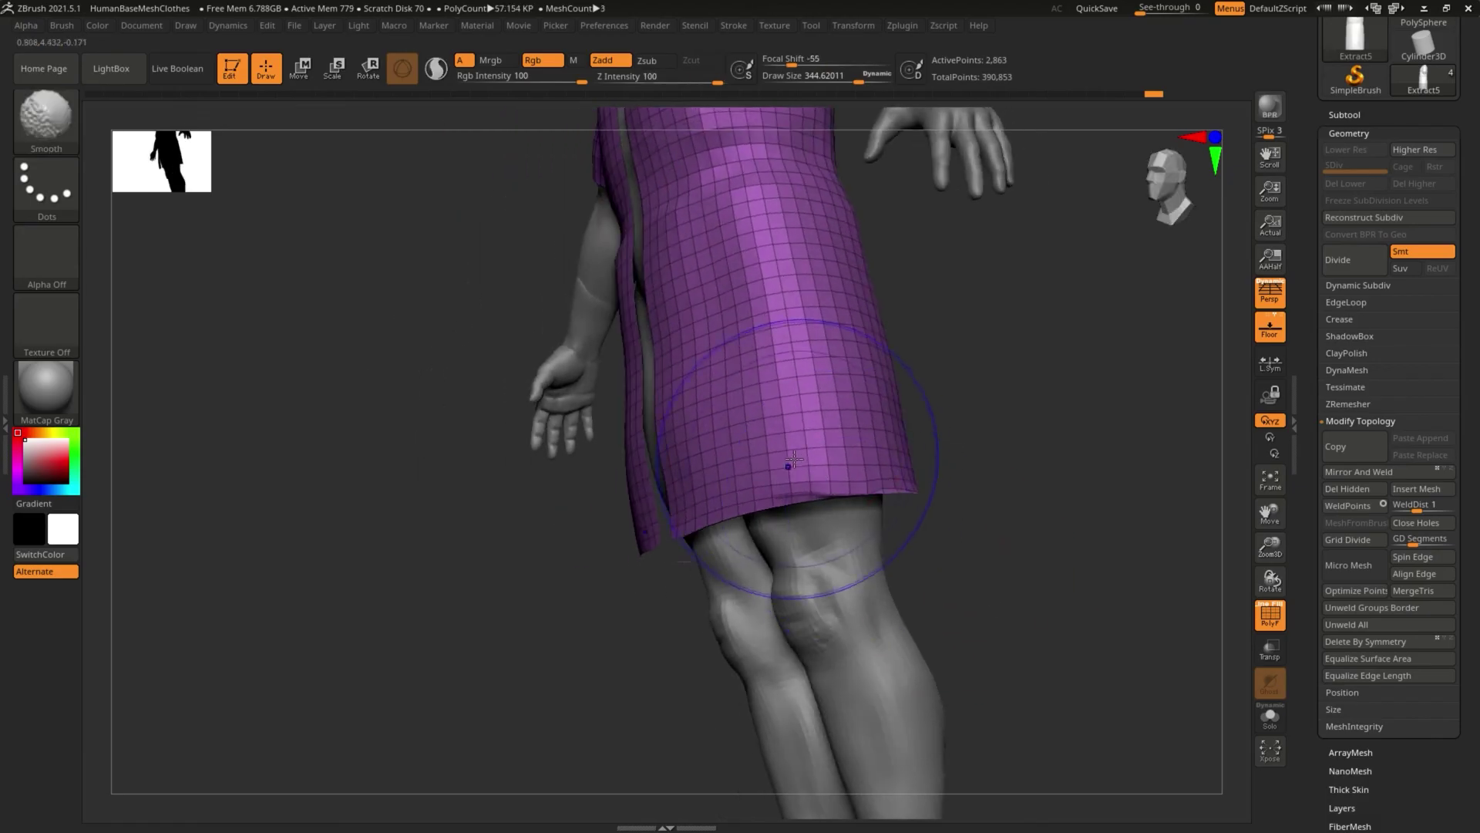
drag(904, 461, 849, 488)
alt+drag(704, 555, 597, 575)
shift+drag(859, 482, 845, 302)
mouse_move(632, 468)
mouse_down()
mouse_move(595, 661)
mouse_move(555, 604)
mouse_move(654, 582)
mouse_move(771, 502)
mouse_up()
Step: Build up the coat's upper back between the shoulders with ClayBuildup at a draw size of about 161, and smooth it beside the armpit
key(b)
key(c)
key(b)
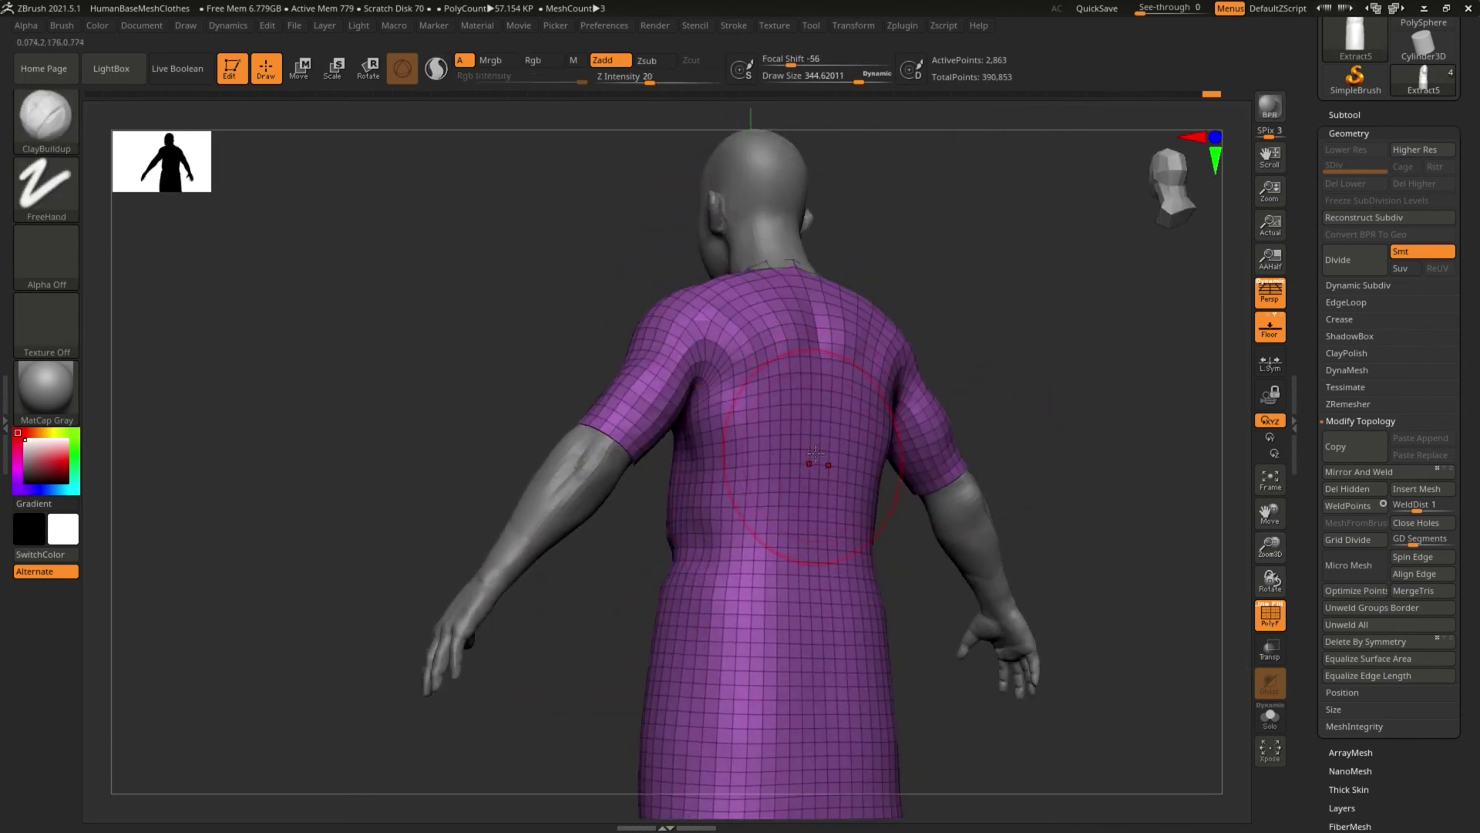
mouse_move(1060, 478)
mouse_down()
mouse_move(951, 363)
mouse_move(848, 360)
mouse_move(807, 318)
mouse_up()
key(s)
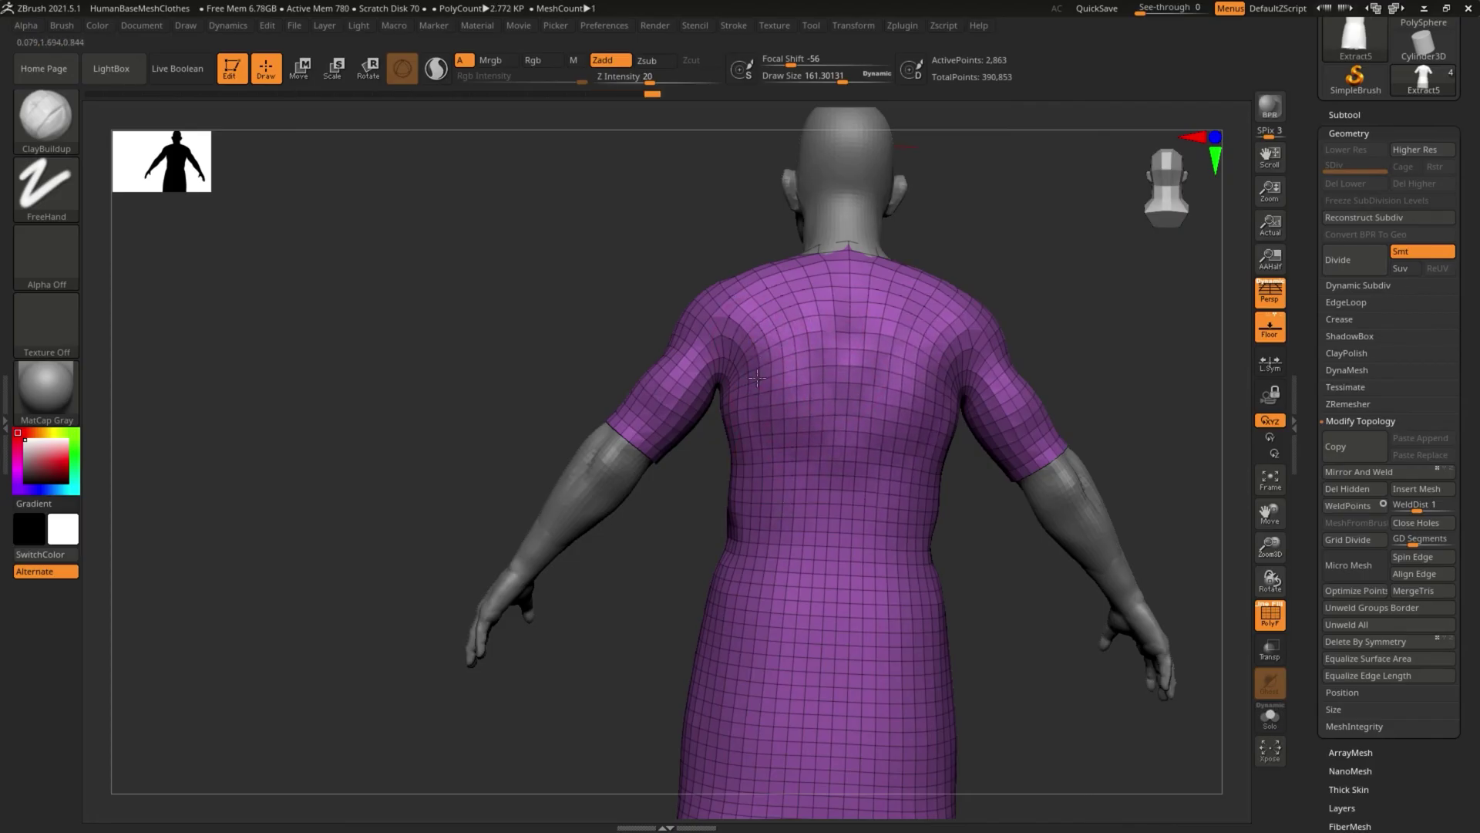
drag(757, 377, 765, 388)
mouse_move(765, 388)
shift+mouse_down()
mouse_move(782, 399)
mouse_move(760, 401)
shift+mouse_up()
Step: Sculpt the coat's front panel from below the waist down to the hem with ClayBuildup, and smooth it along the front opening
drag(671, 535, 860, 577)
mouse_move(1003, 574)
alt+mouse_down()
mouse_move(915, 436)
mouse_move(951, 506)
mouse_move(931, 431)
mouse_move(941, 446)
mouse_move(887, 421)
mouse_move(974, 418)
mouse_move(856, 417)
alt+mouse_up()
key(shift)
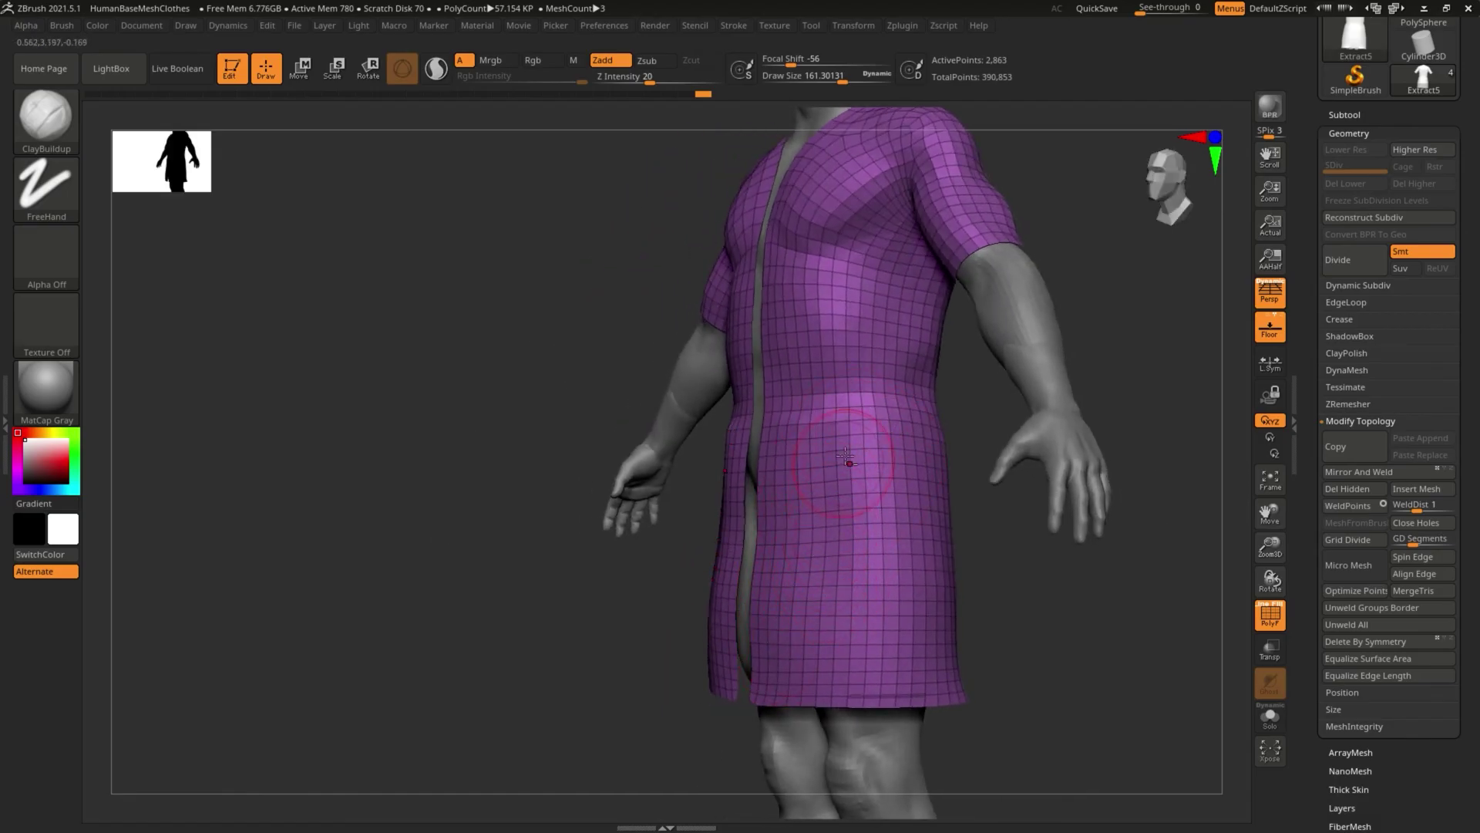
drag(817, 463, 777, 603)
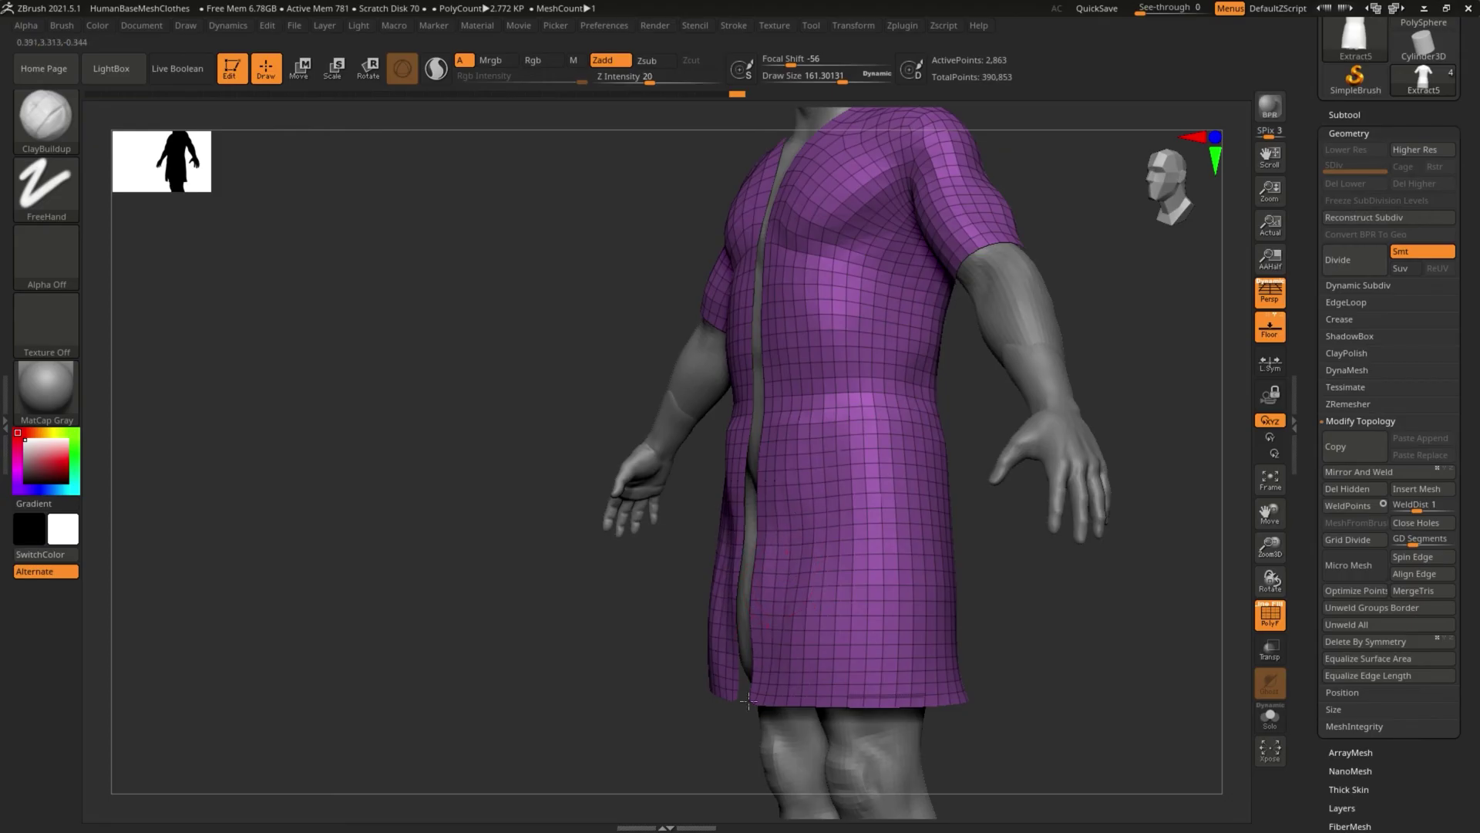
drag(627, 672, 655, 669)
shift+drag(771, 656, 759, 494)
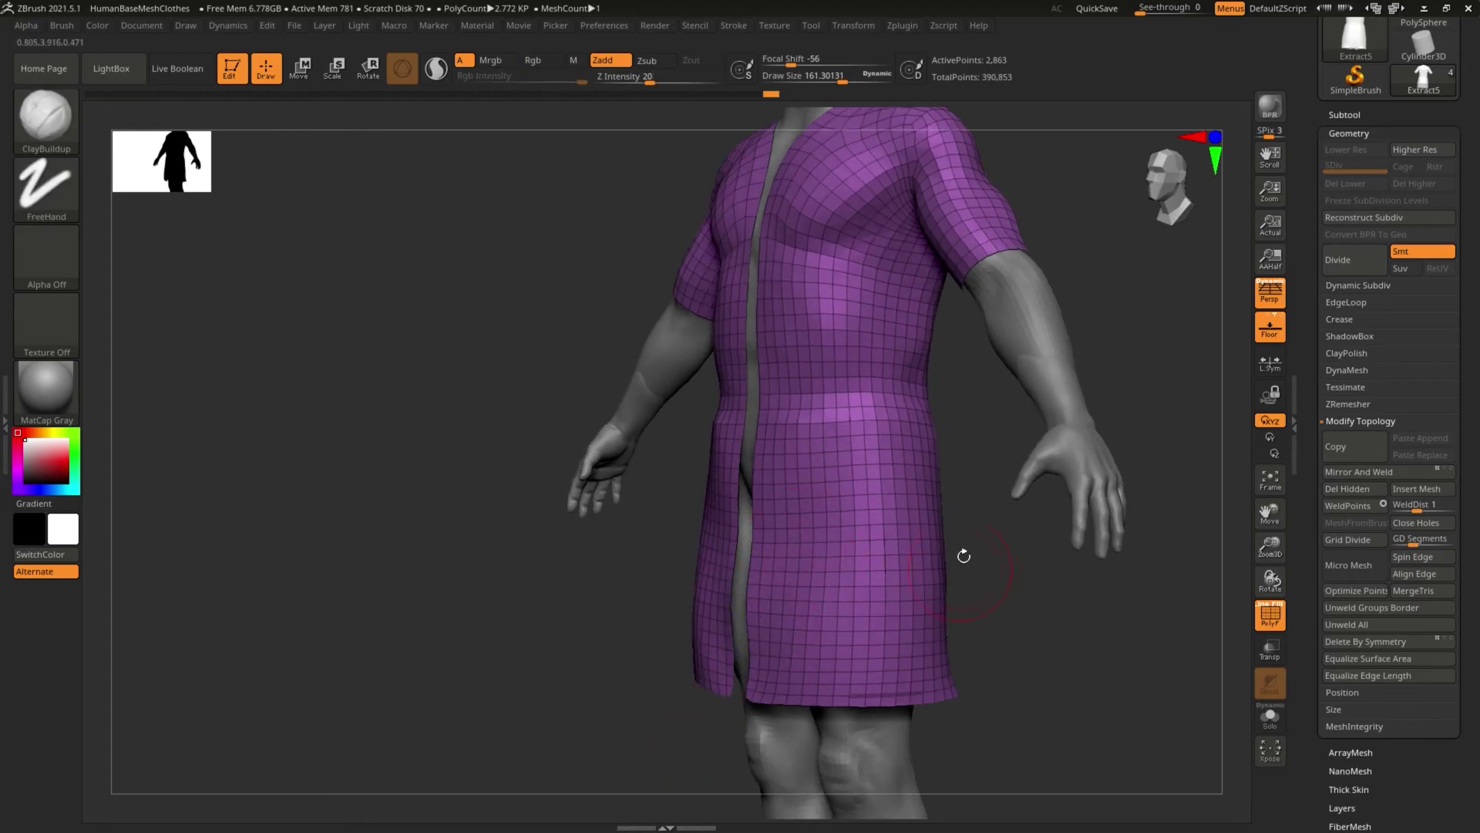
drag(965, 556, 831, 521)
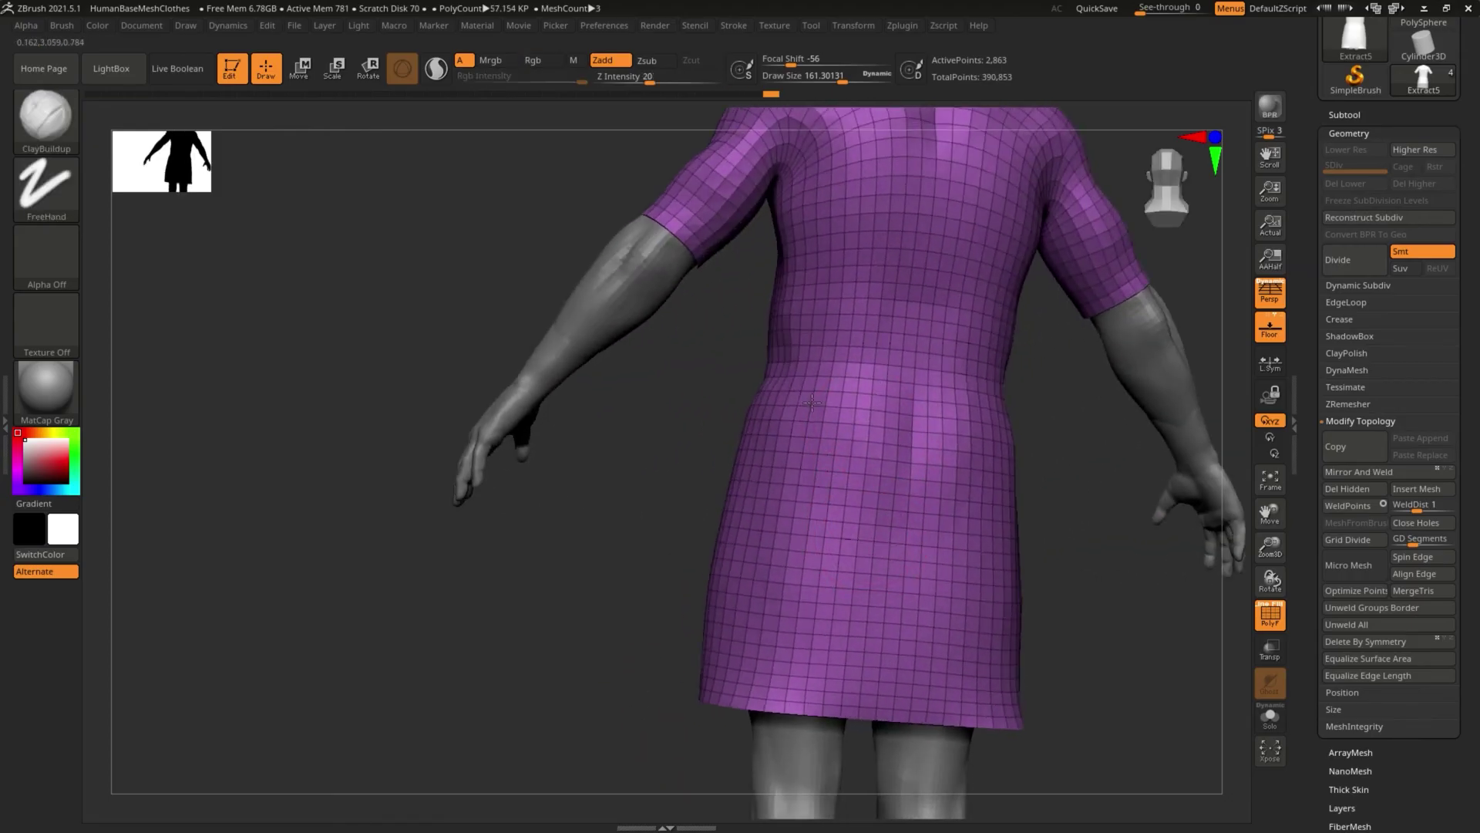
Step: Build up the coat's back just below the waist with ClayBuildup, and smooth it down to the hem
drag(811, 403, 940, 467)
mouse_move(881, 419)
shift+mouse_down()
mouse_move(882, 455)
mouse_move(845, 398)
shift+mouse_up()
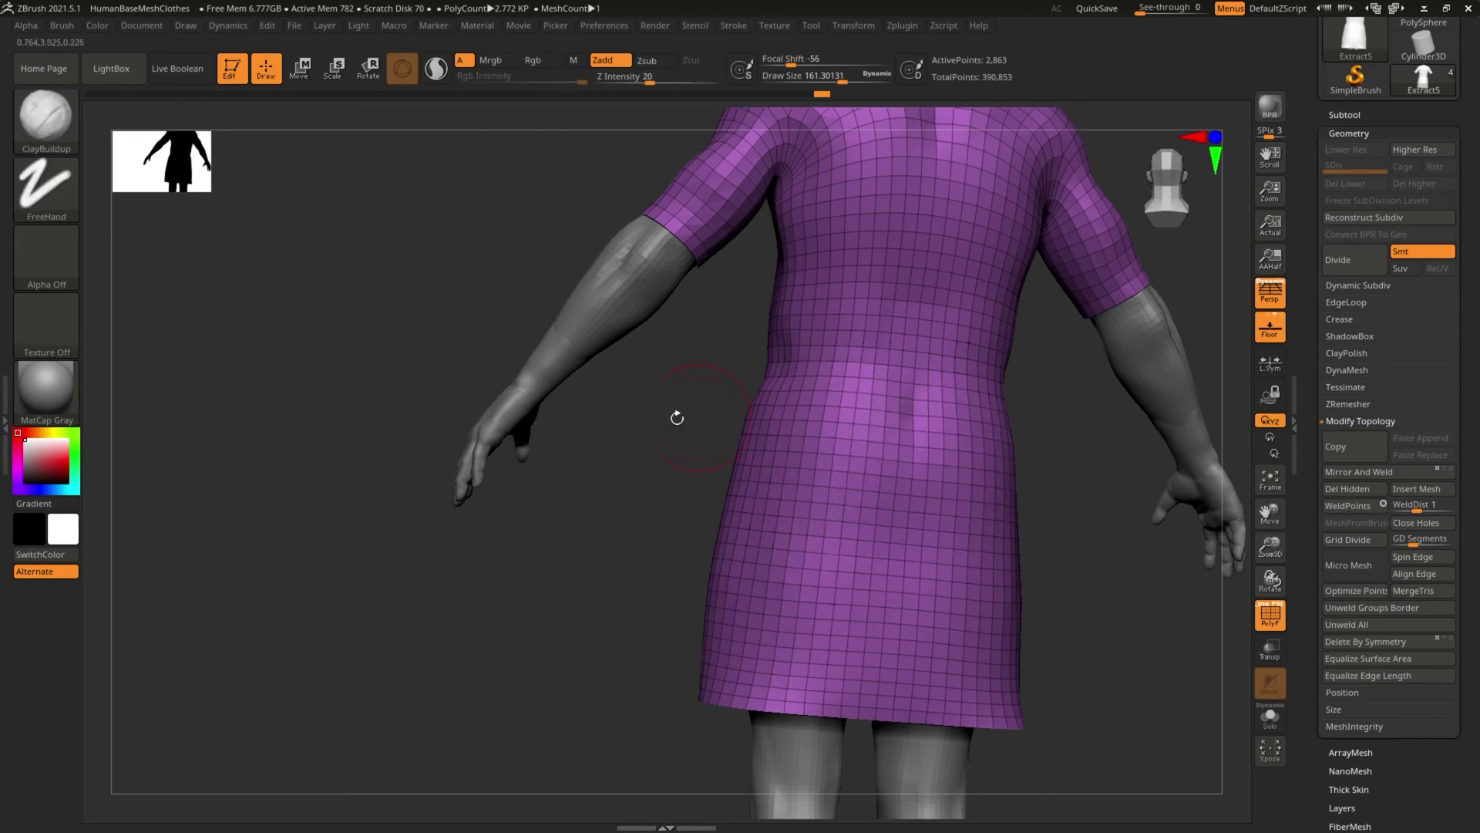
drag(677, 418, 866, 587)
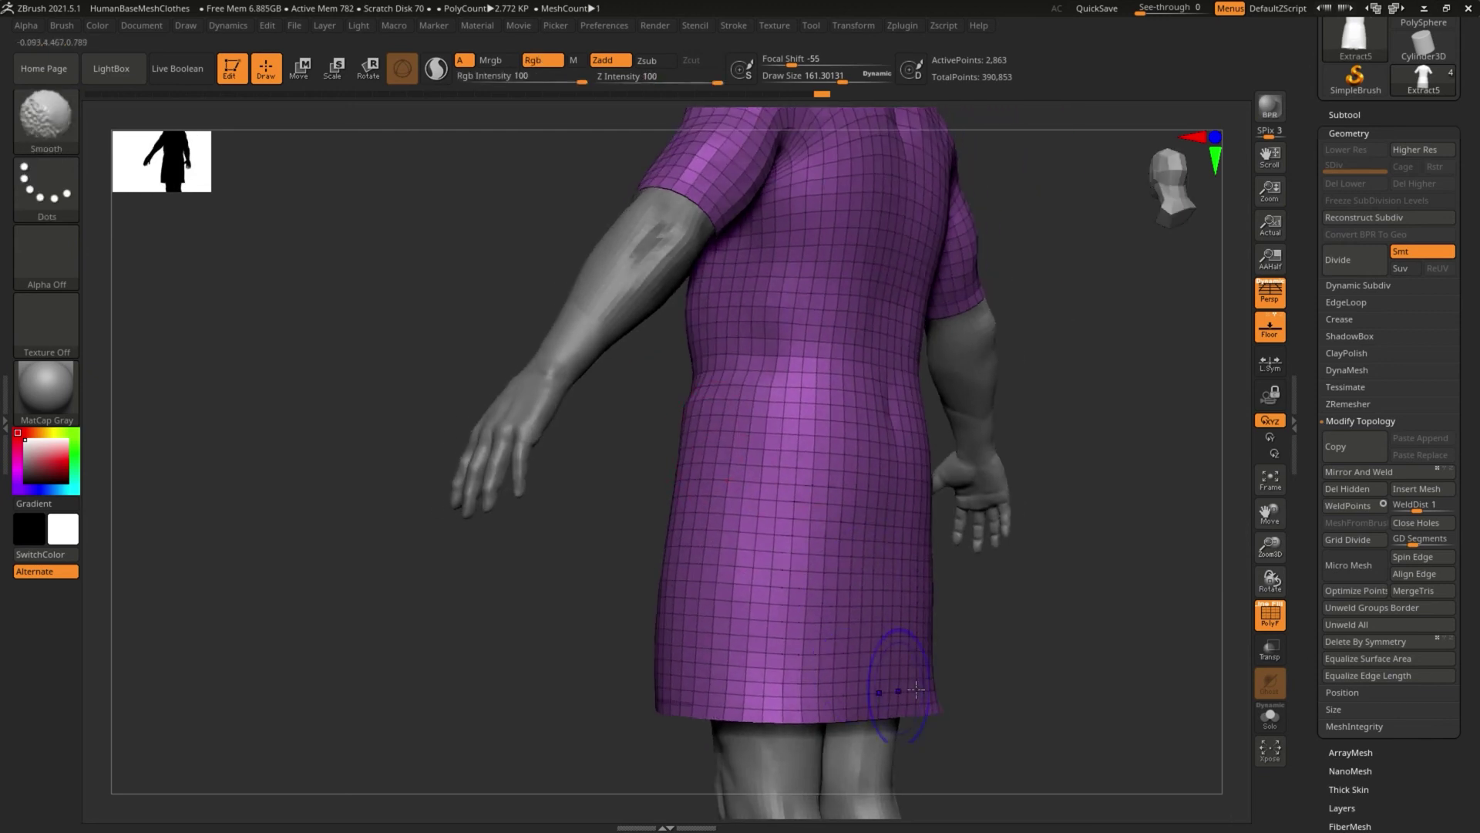
mouse_move(953, 681)
mouse_down()
mouse_move(1011, 655)
mouse_move(971, 655)
mouse_up()
Step: Push the coat's rear below the waist in towards the body with Move Topological at a draw size of about 322
key(s)
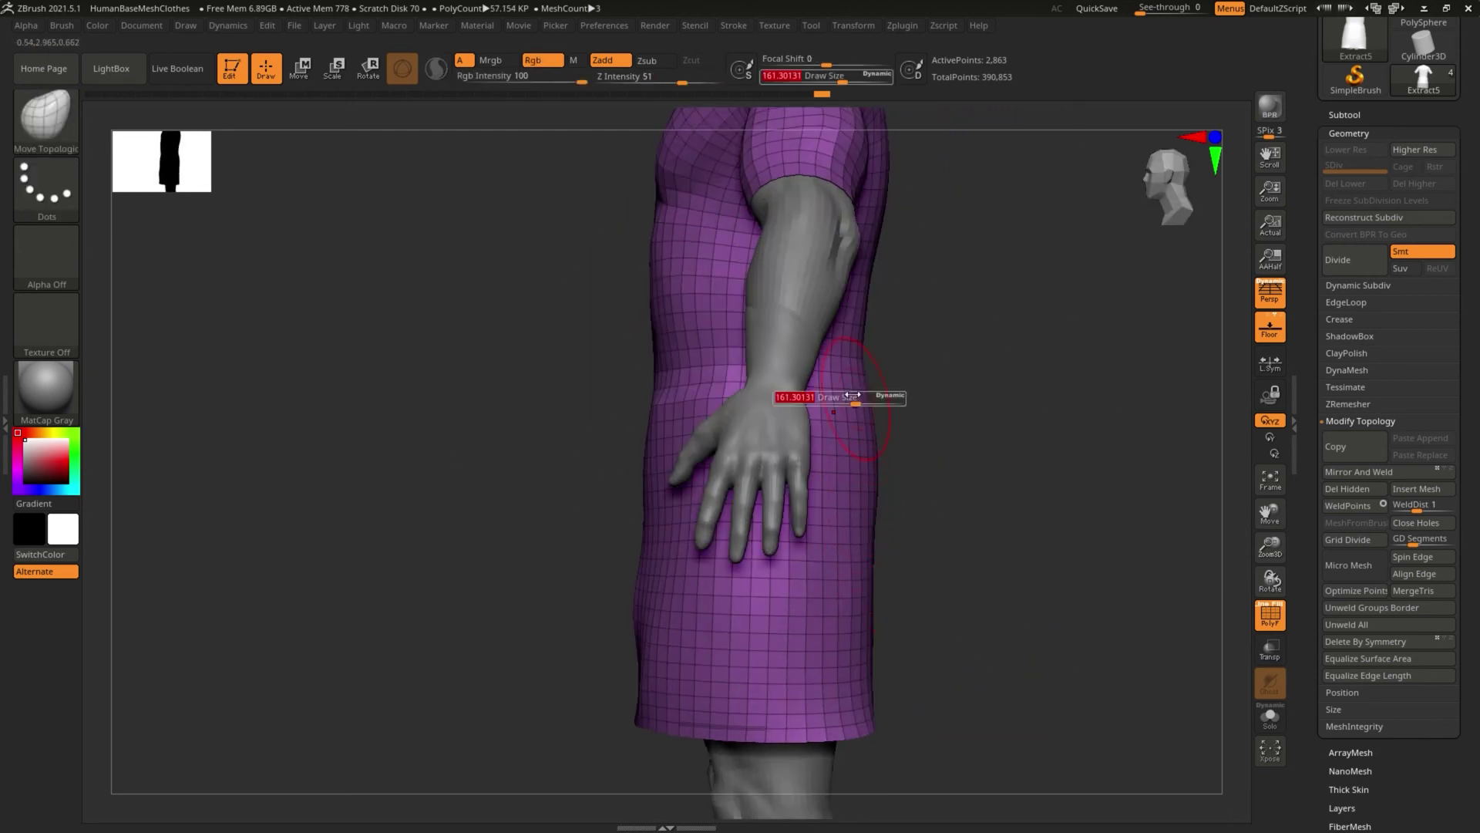
mouse_move(852, 394)
mouse_down()
mouse_move(878, 397)
mouse_move(844, 376)
mouse_up()
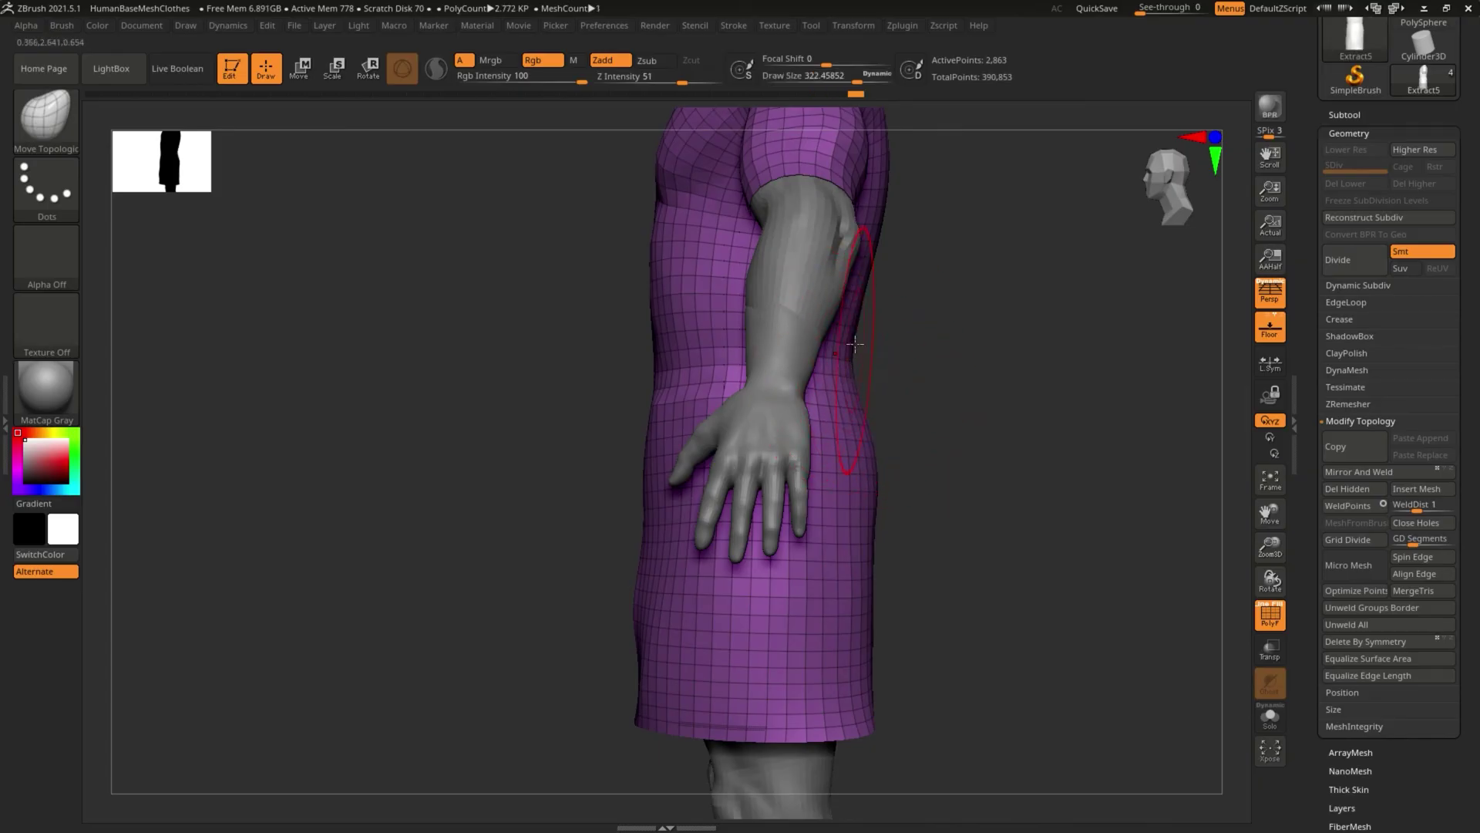
mouse_move(983, 478)
mouse_down()
mouse_move(917, 478)
mouse_move(932, 476)
mouse_up()
drag(852, 373, 842, 372)
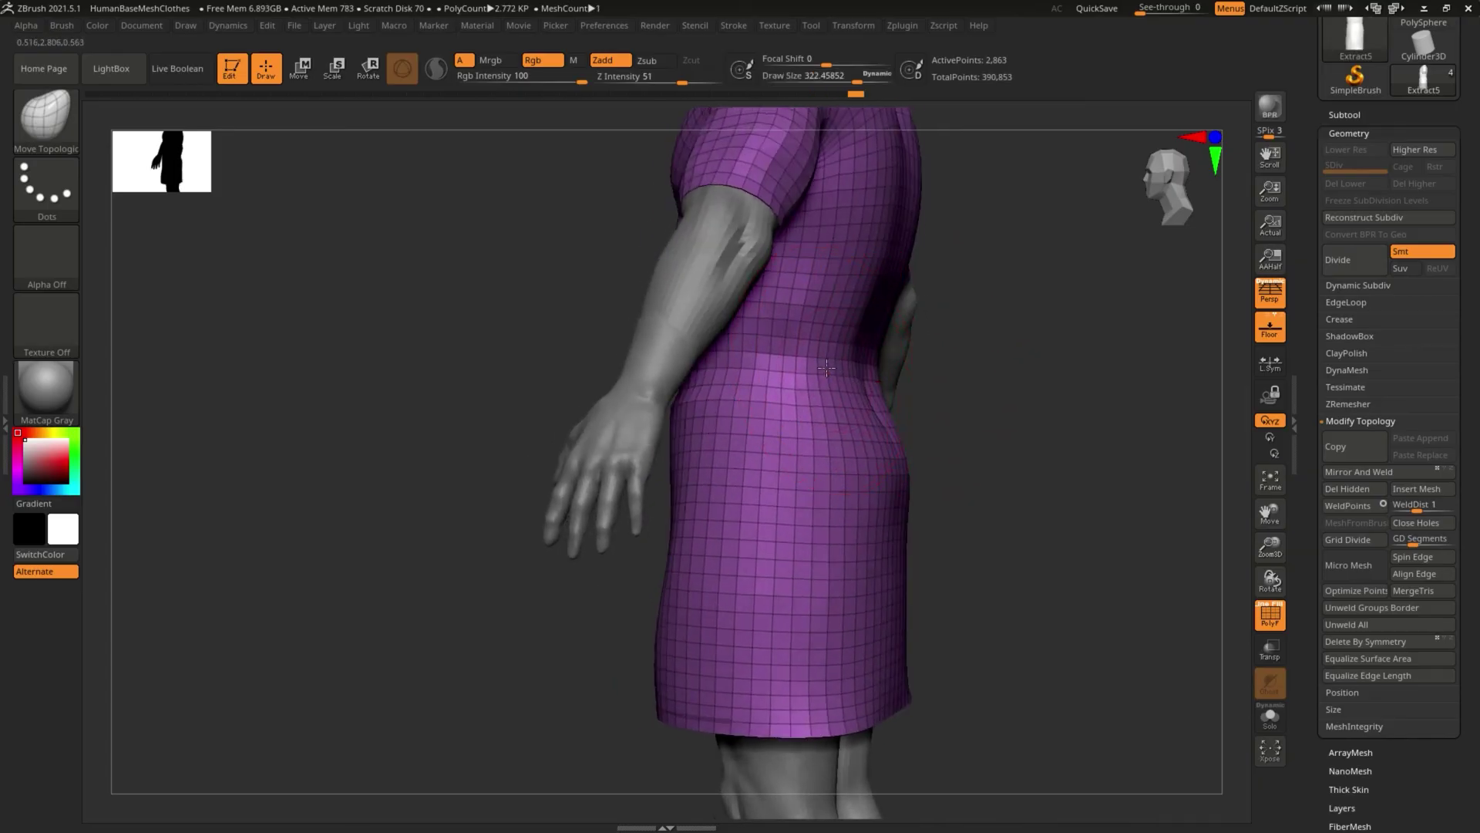
drag(880, 465, 860, 463)
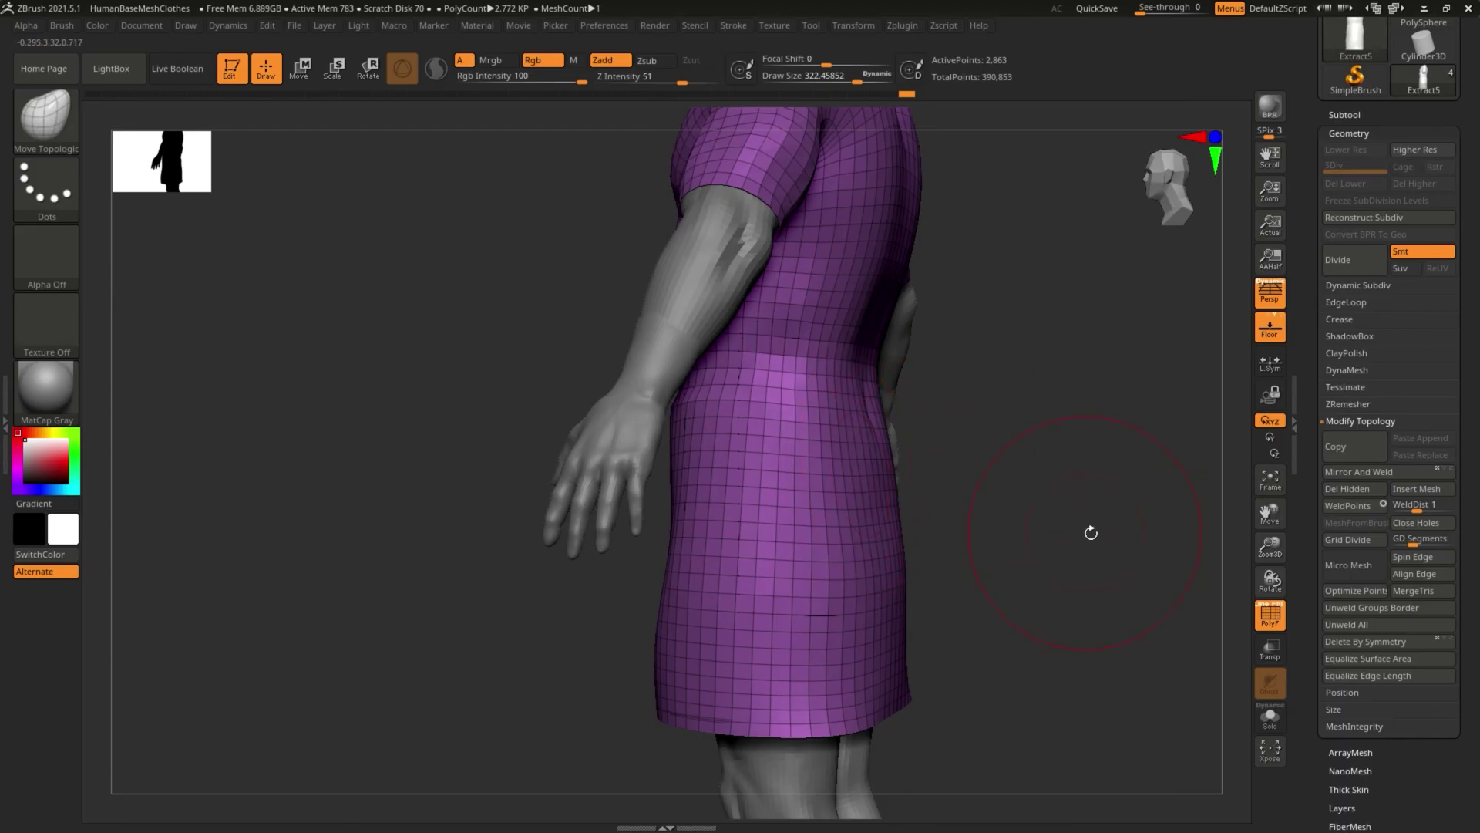
Step: Show the Extract3 shirt together with the coat, and mask the lower part of the coat
click(1345, 114)
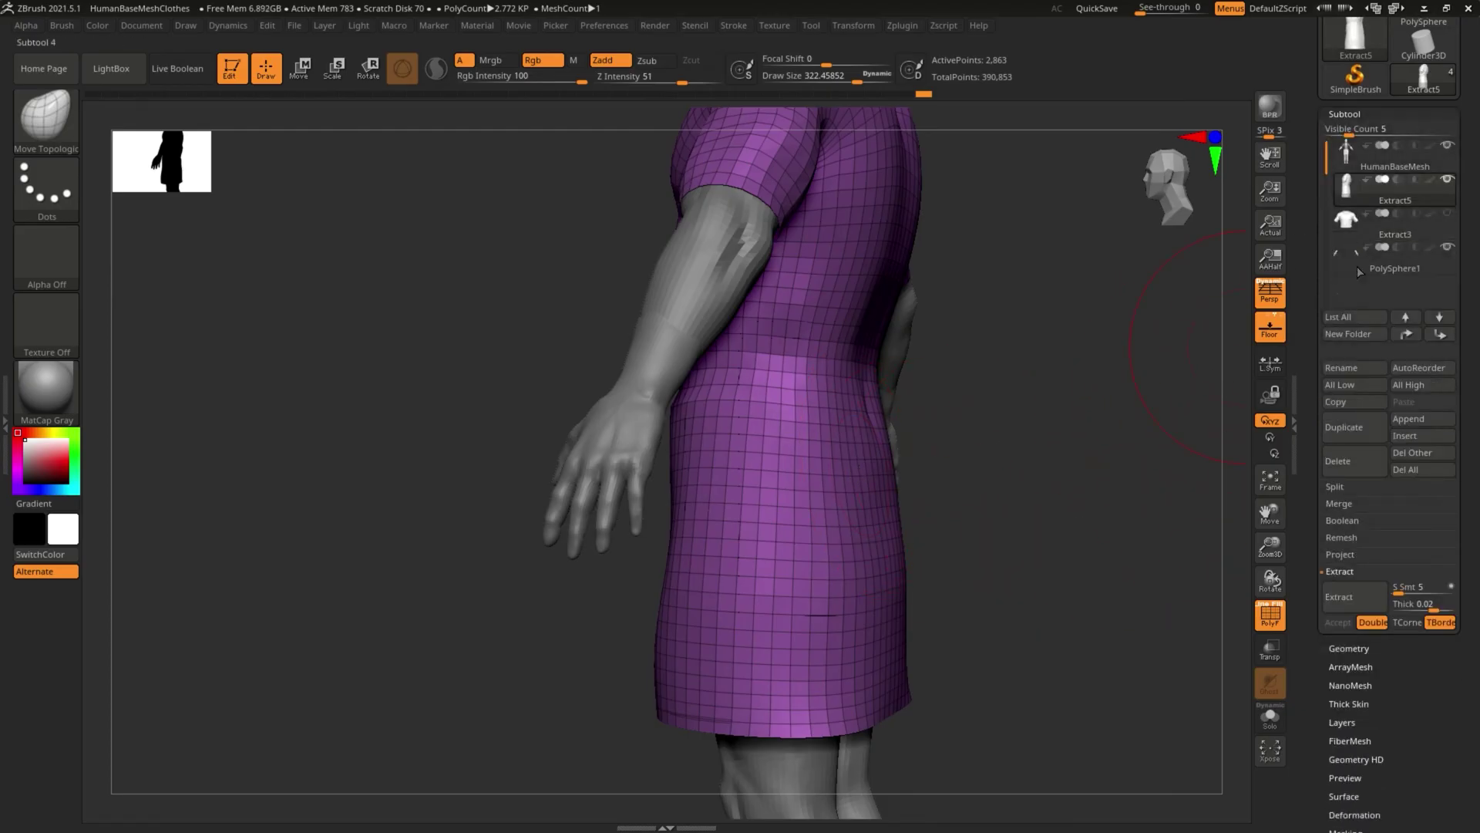
drag(1121, 327, 882, 628)
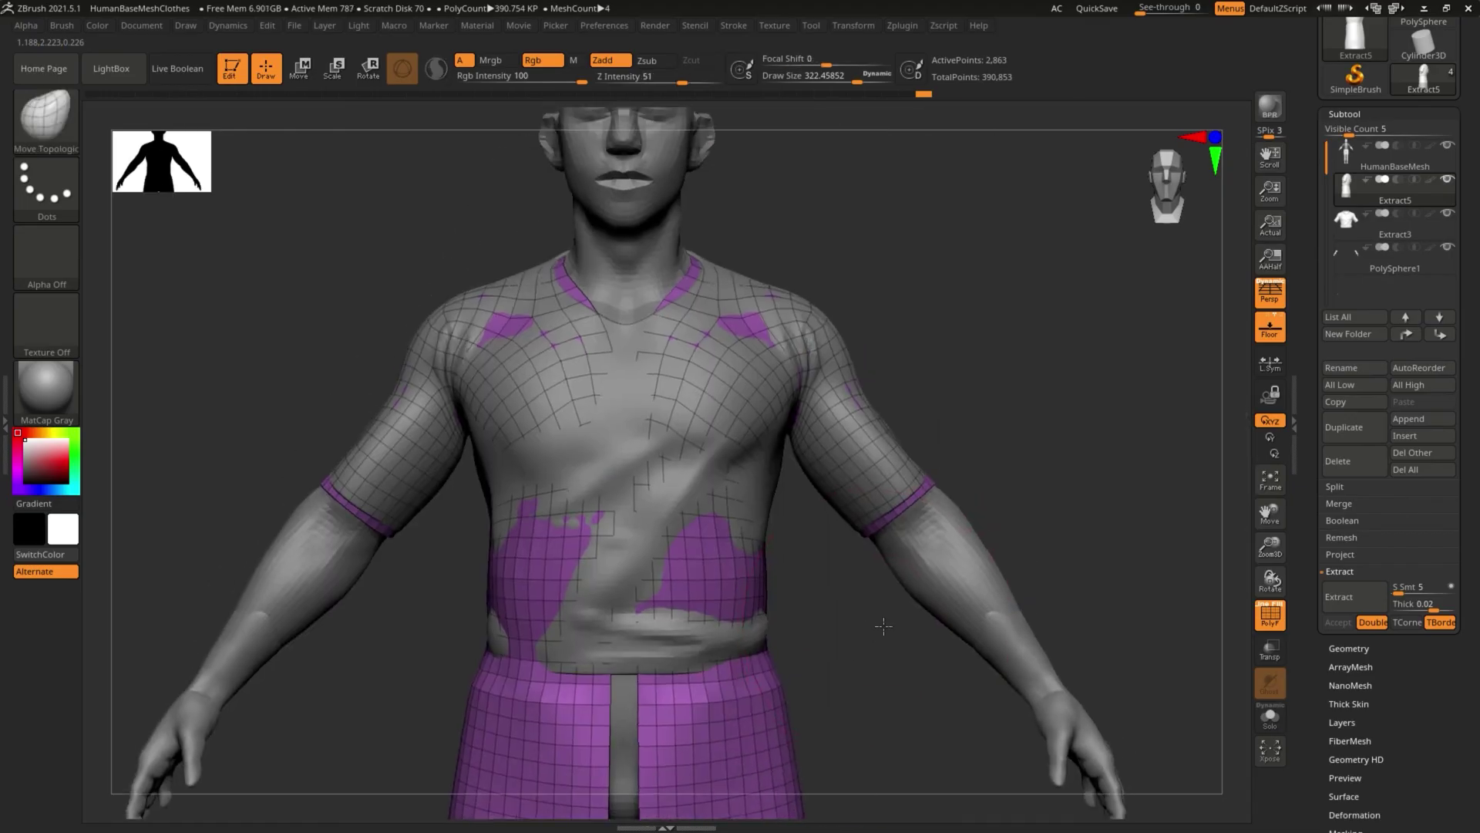
alt+drag(447, 512, 920, 640)
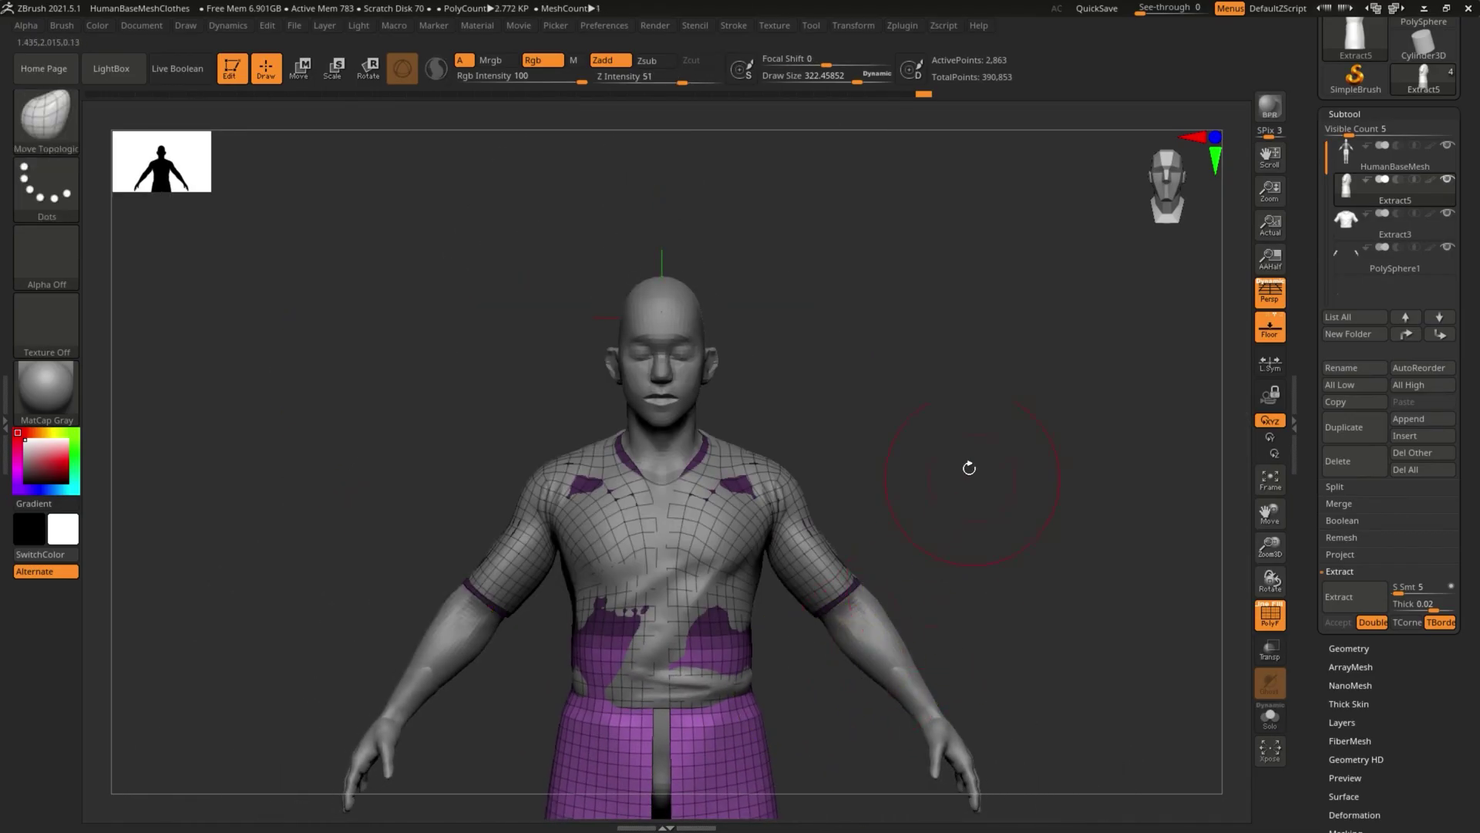
alt+drag(968, 466, 942, 383)
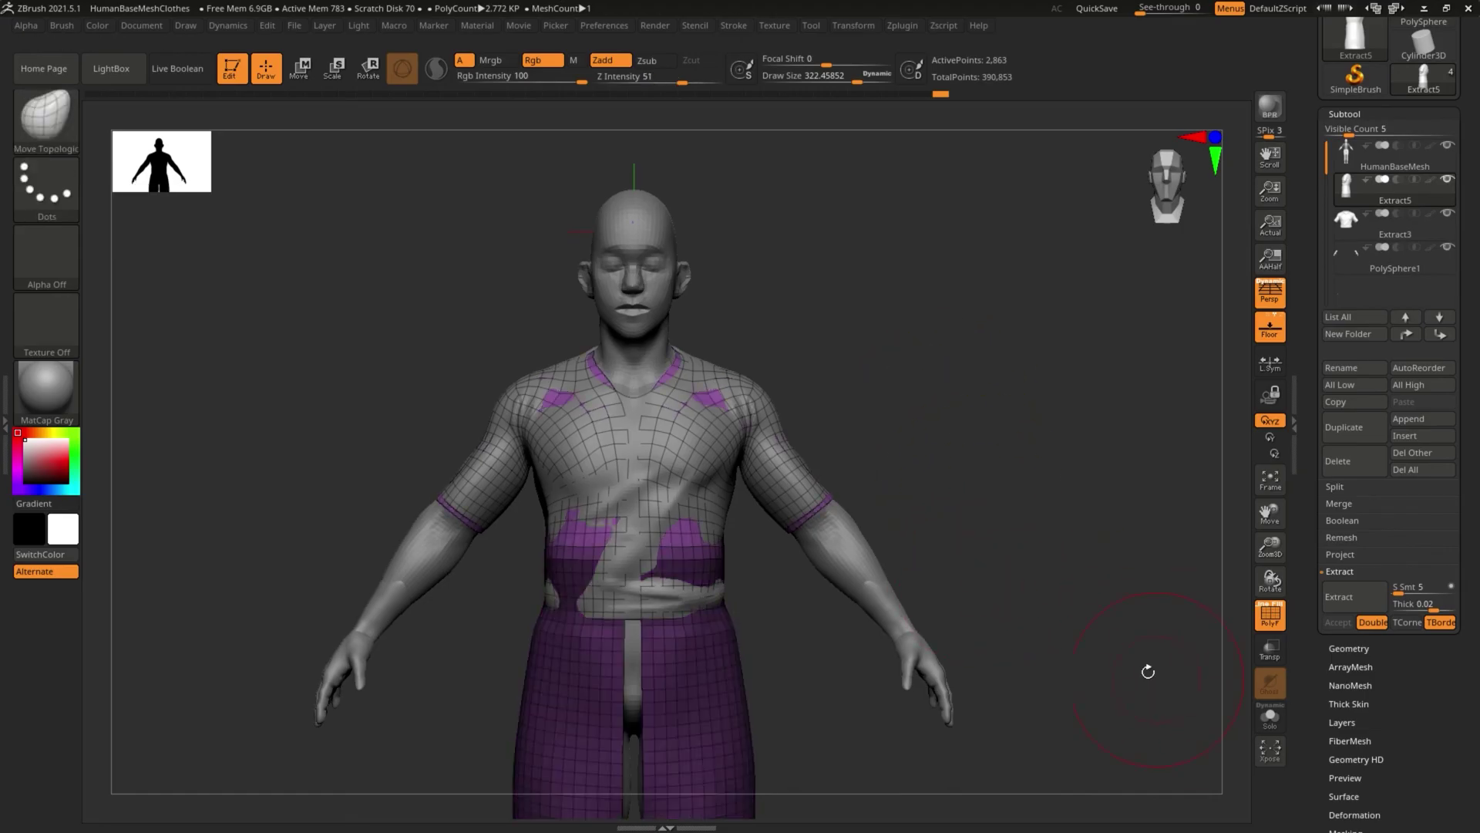
alt+drag(1147, 671, 1155, 632)
scroll(1331, 698, down, 5)
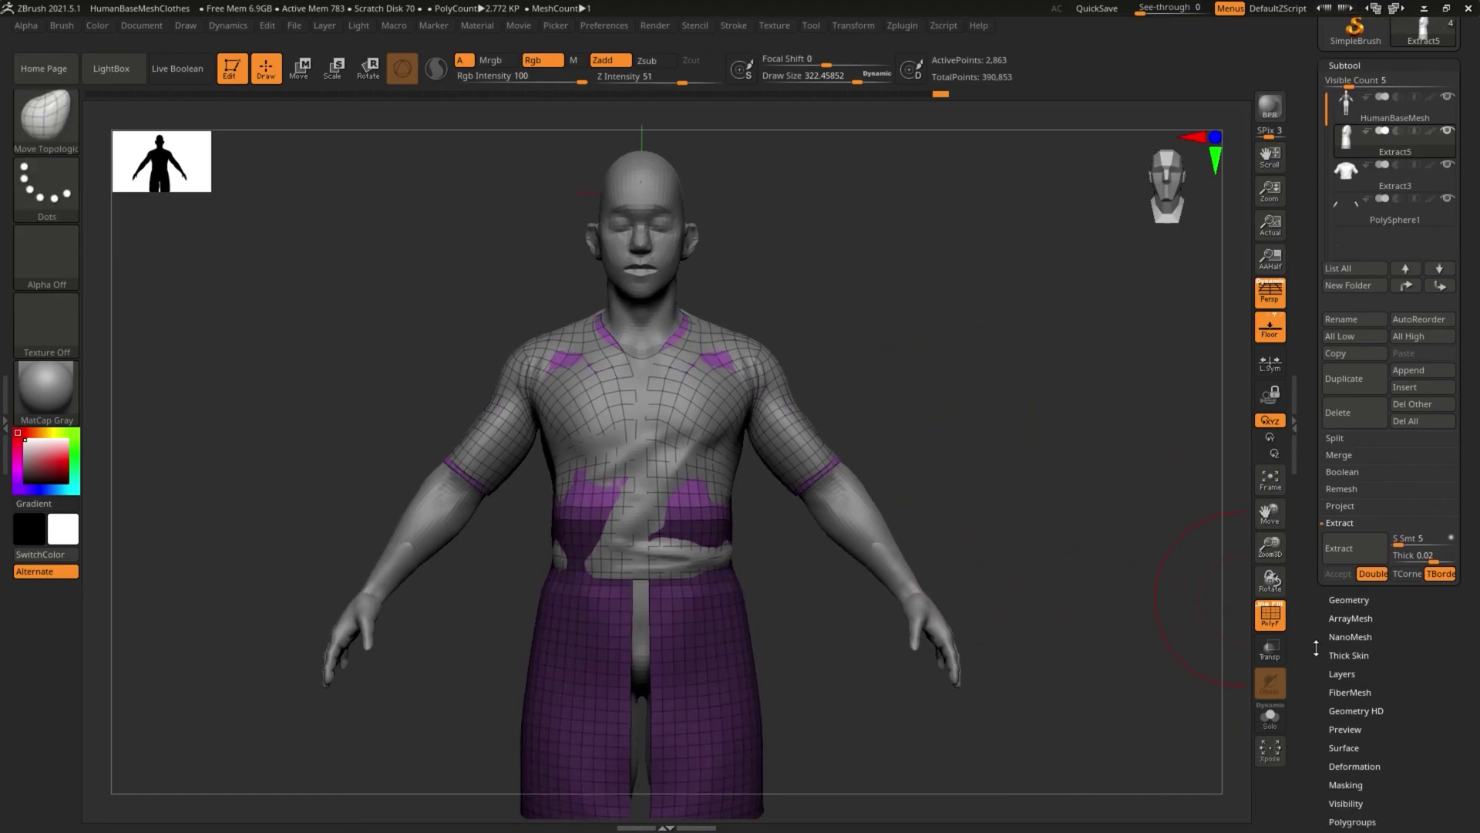
mouse_move(1076, 539)
alt+mouse_down()
mouse_move(1100, 420)
mouse_move(1125, 436)
alt+mouse_up()
alt+drag(923, 506, 907, 569)
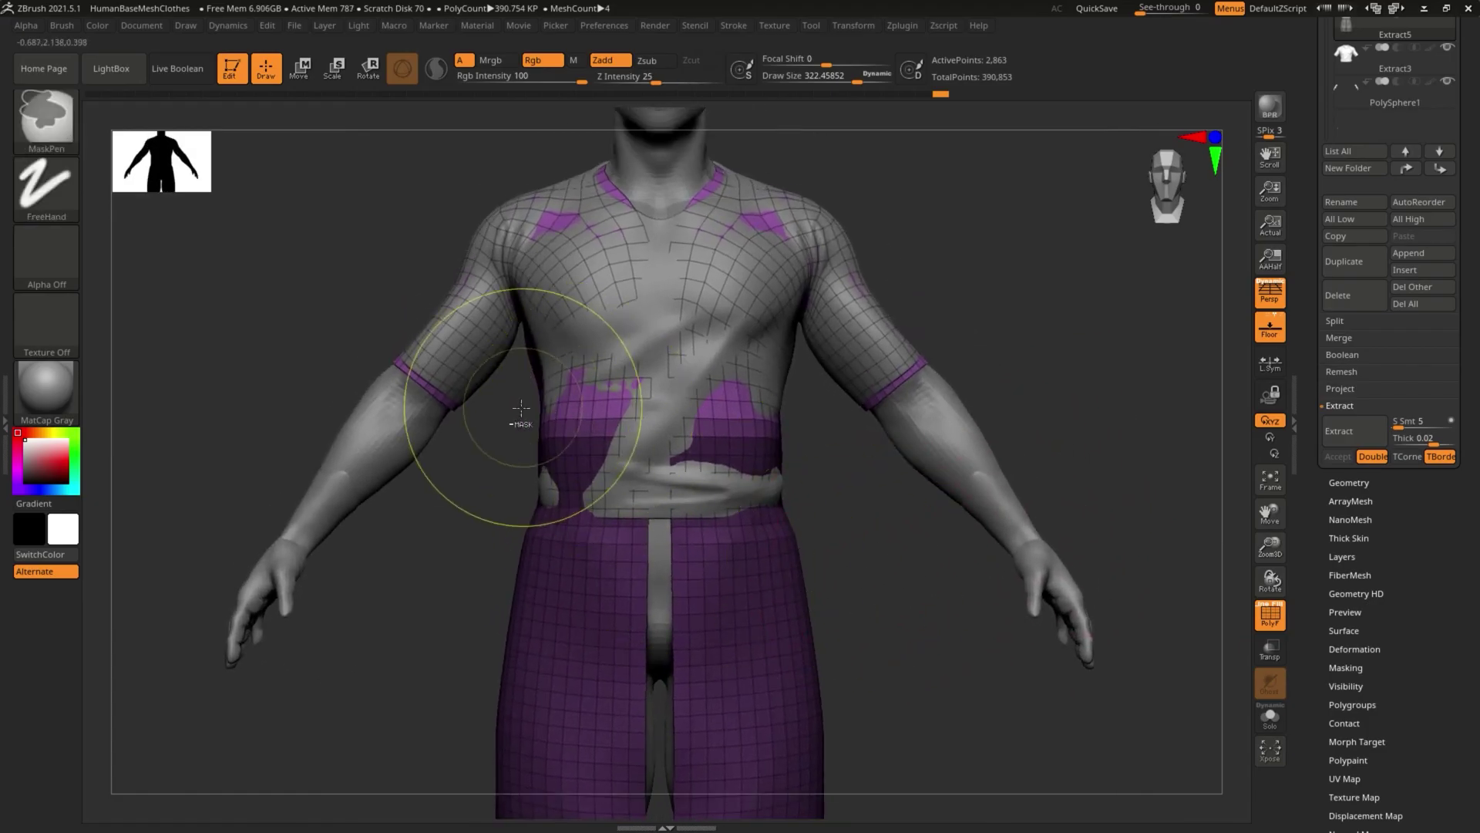
Step: Unmask the coat's waist area and inflate the unmasked upper part so that it covers the shirt
ctrl+drag(504, 384, 839, 508)
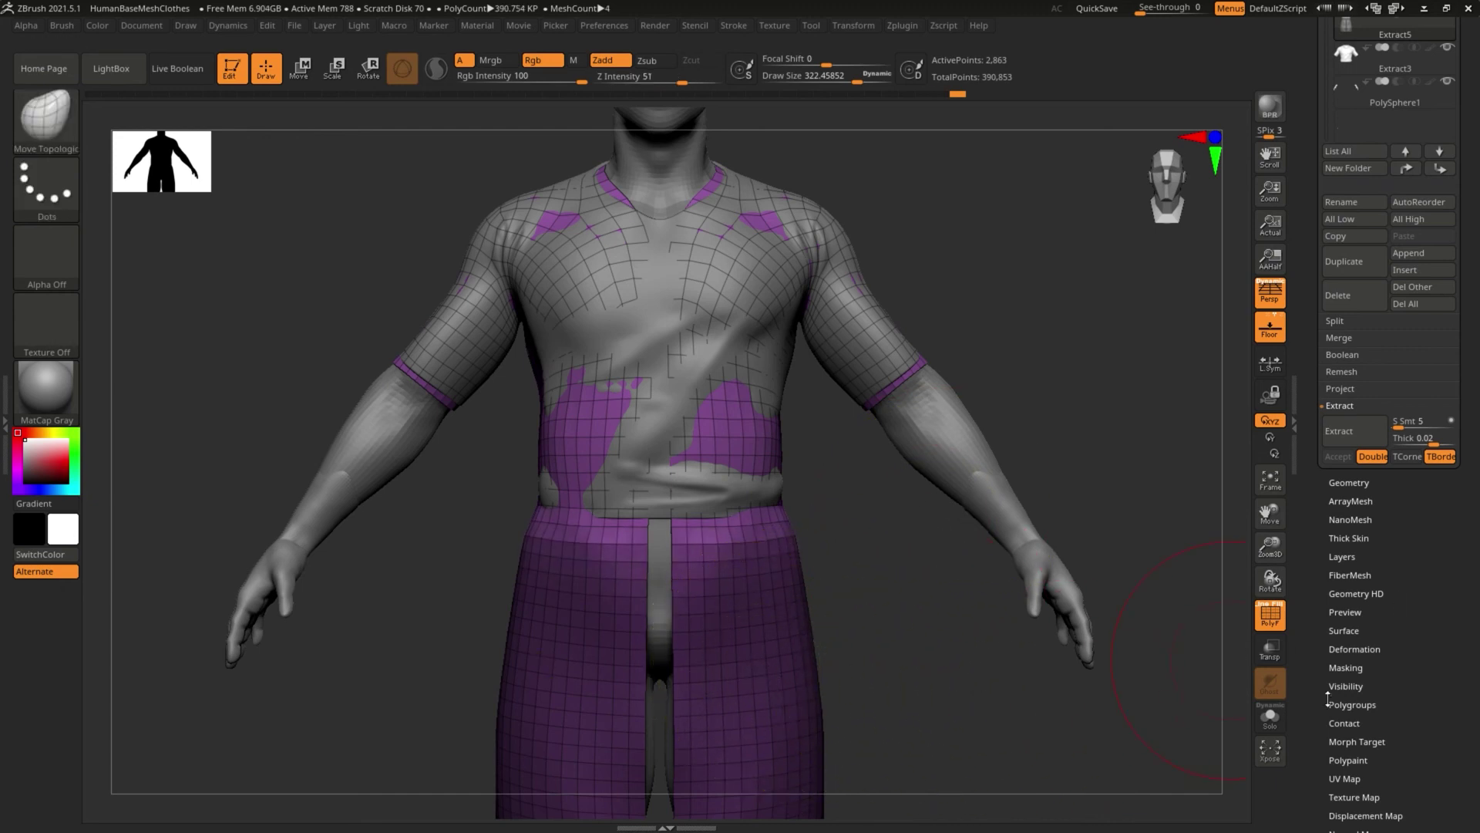
click(1348, 649)
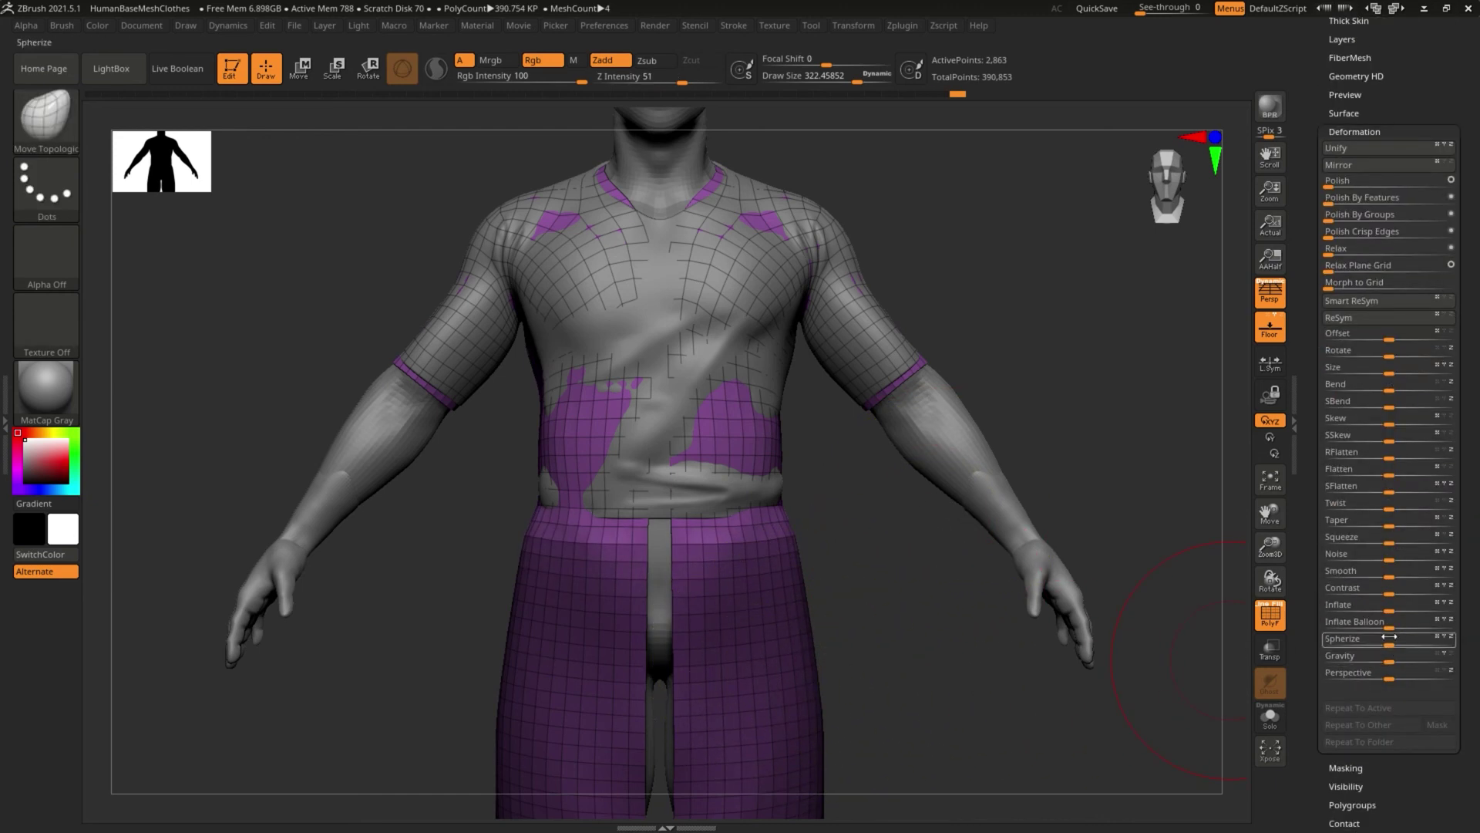
drag(1391, 607, 1414, 609)
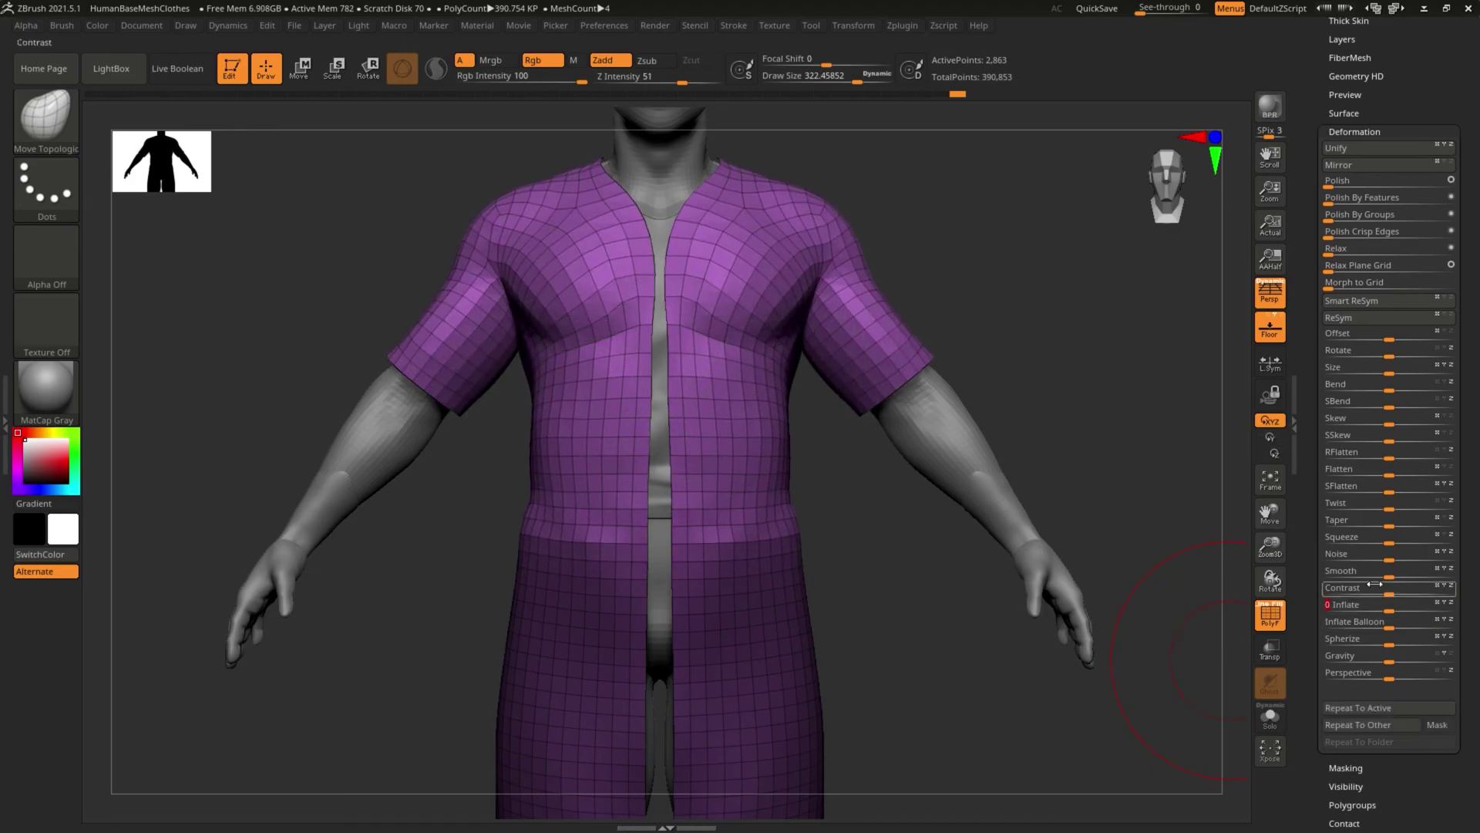
Step: Clear the mask and pull the coat's rear below the waist outward from the side with Move Topological
mouse_move(882, 557)
mouse_down()
mouse_move(678, 447)
mouse_move(579, 368)
mouse_move(609, 373)
mouse_up()
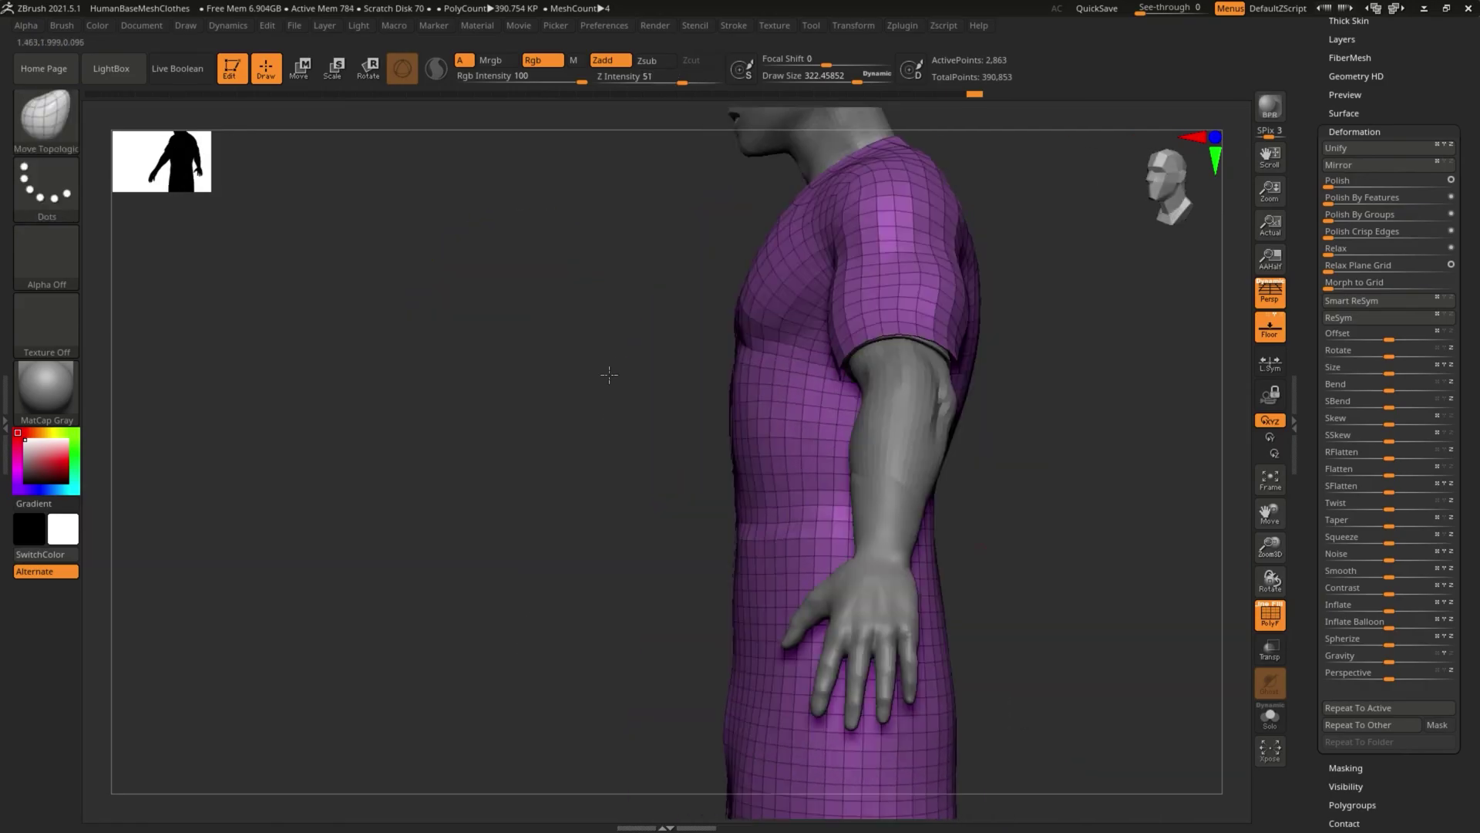
drag(1090, 456, 735, 519)
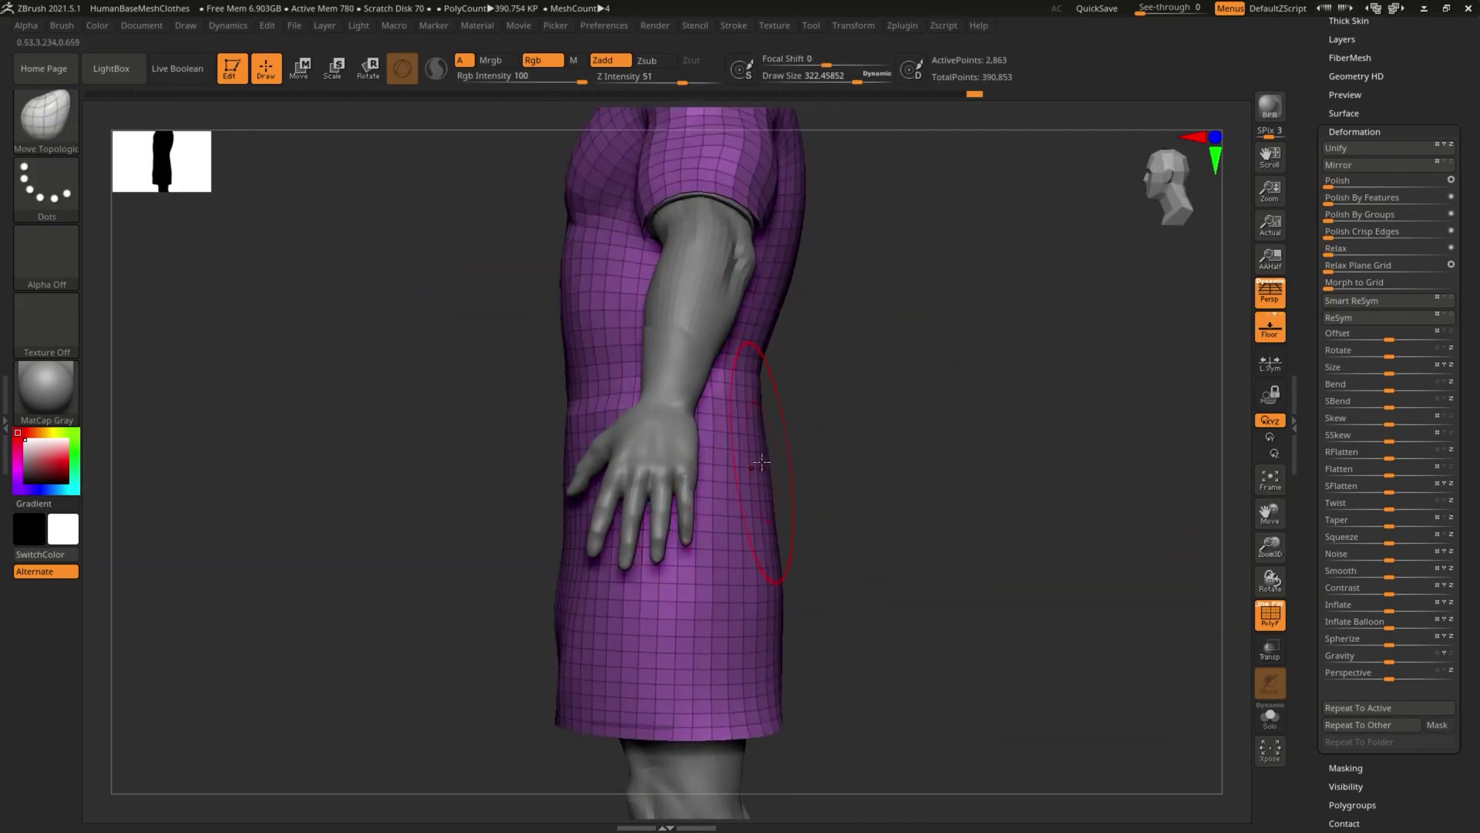
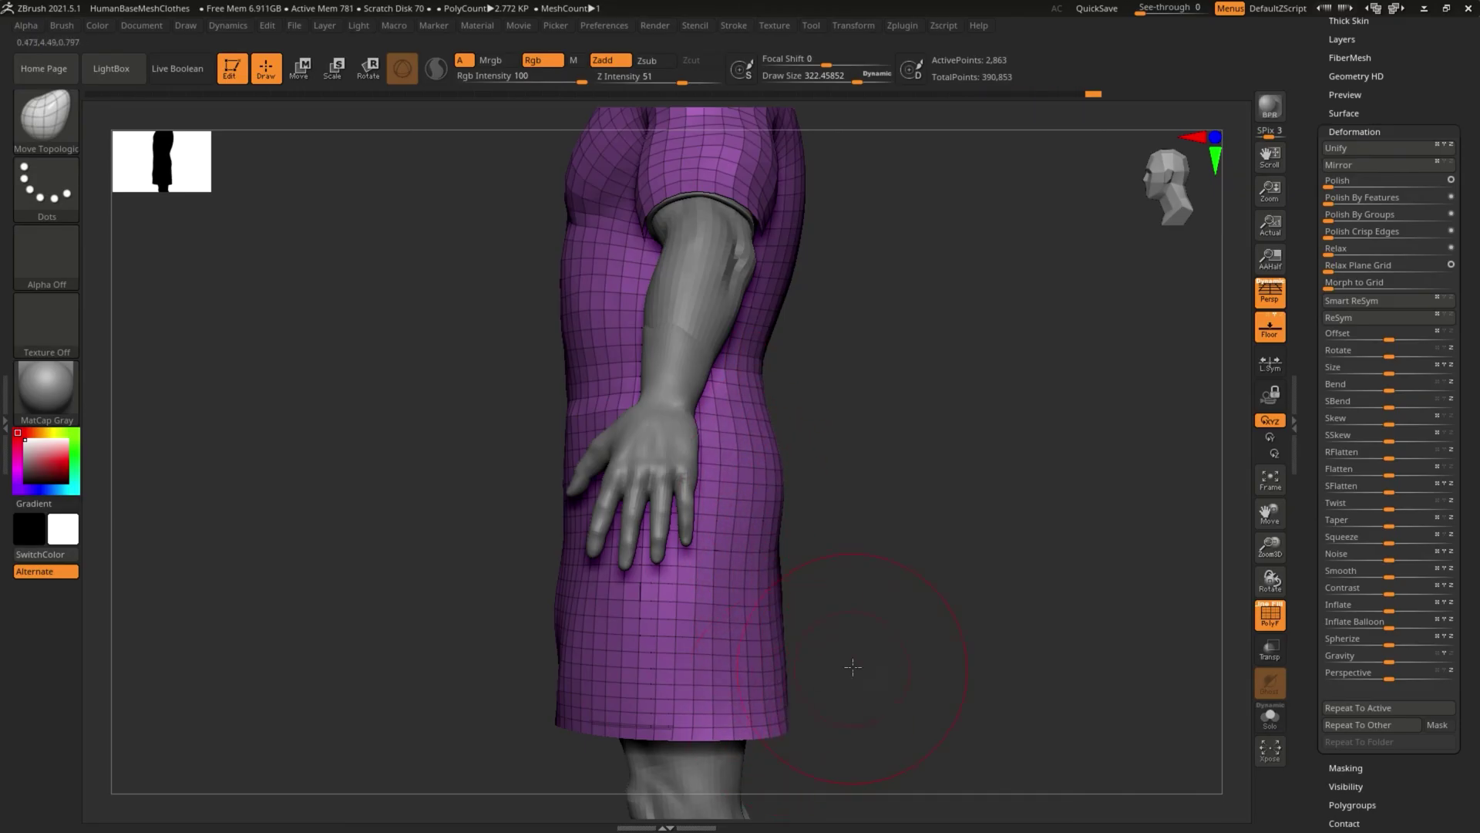
shift+drag(853, 667, 769, 635)
Step: Adjust the coat's front opening at the chest with Move Topological at a draw size of about 93, and smooth the chest
alt+drag(690, 676, 818, 539)
alt+drag(836, 447, 832, 335)
alt+drag(833, 336, 910, 593)
alt+drag(910, 594, 856, 404)
key(s)
drag(721, 520, 704, 518)
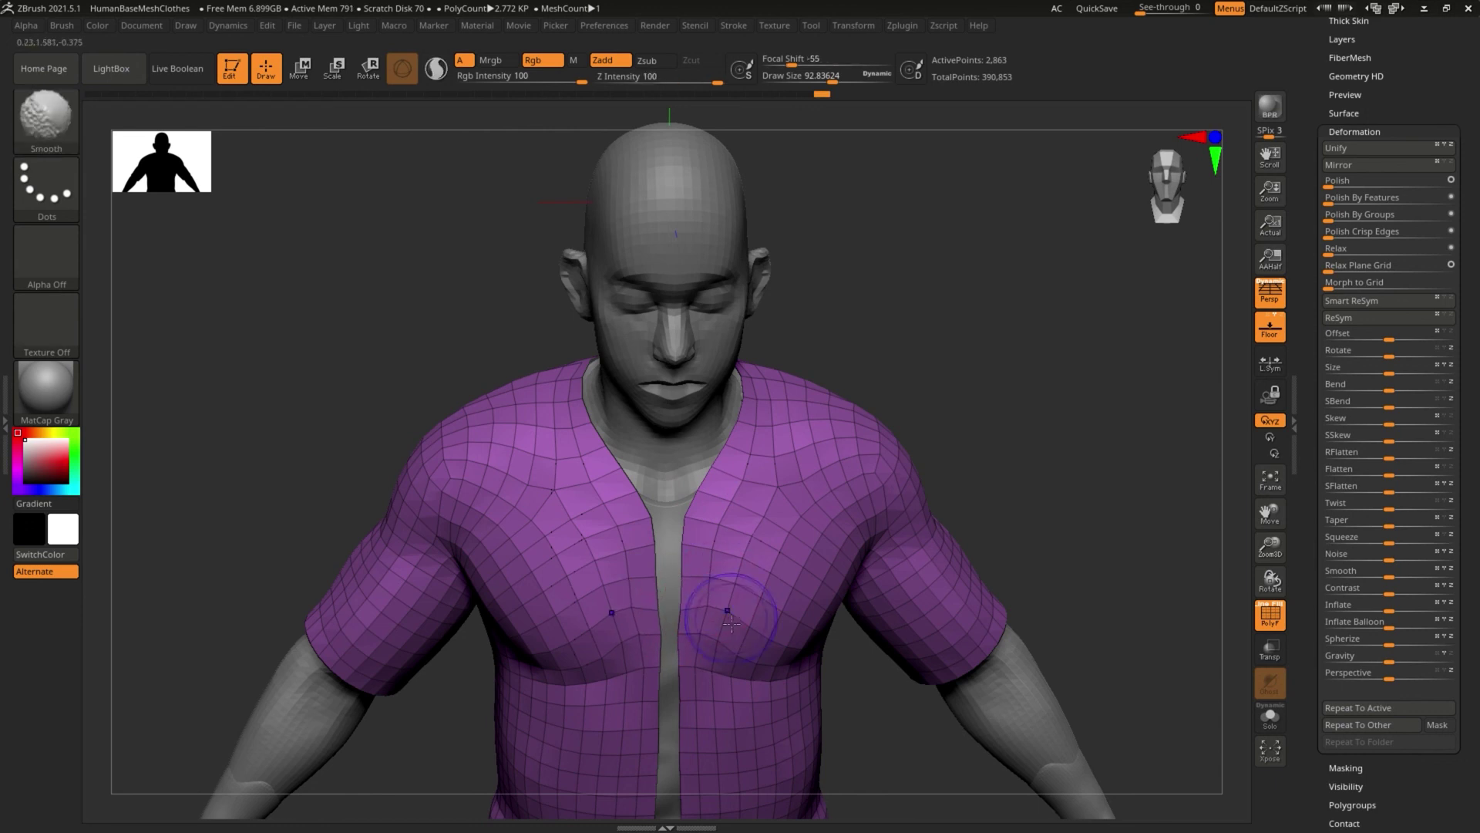
mouse_move(727, 612)
shift+mouse_down()
mouse_move(734, 529)
mouse_move(703, 615)
shift+mouse_up()
Step: Try to give the single-layer coat thickness with ZModeler's QMesh Polygroup All action
mouse_move(890, 646)
alt+mouse_down()
mouse_move(934, 305)
mouse_move(1031, 357)
mouse_move(899, 505)
mouse_move(846, 624)
mouse_move(964, 492)
alt+mouse_up()
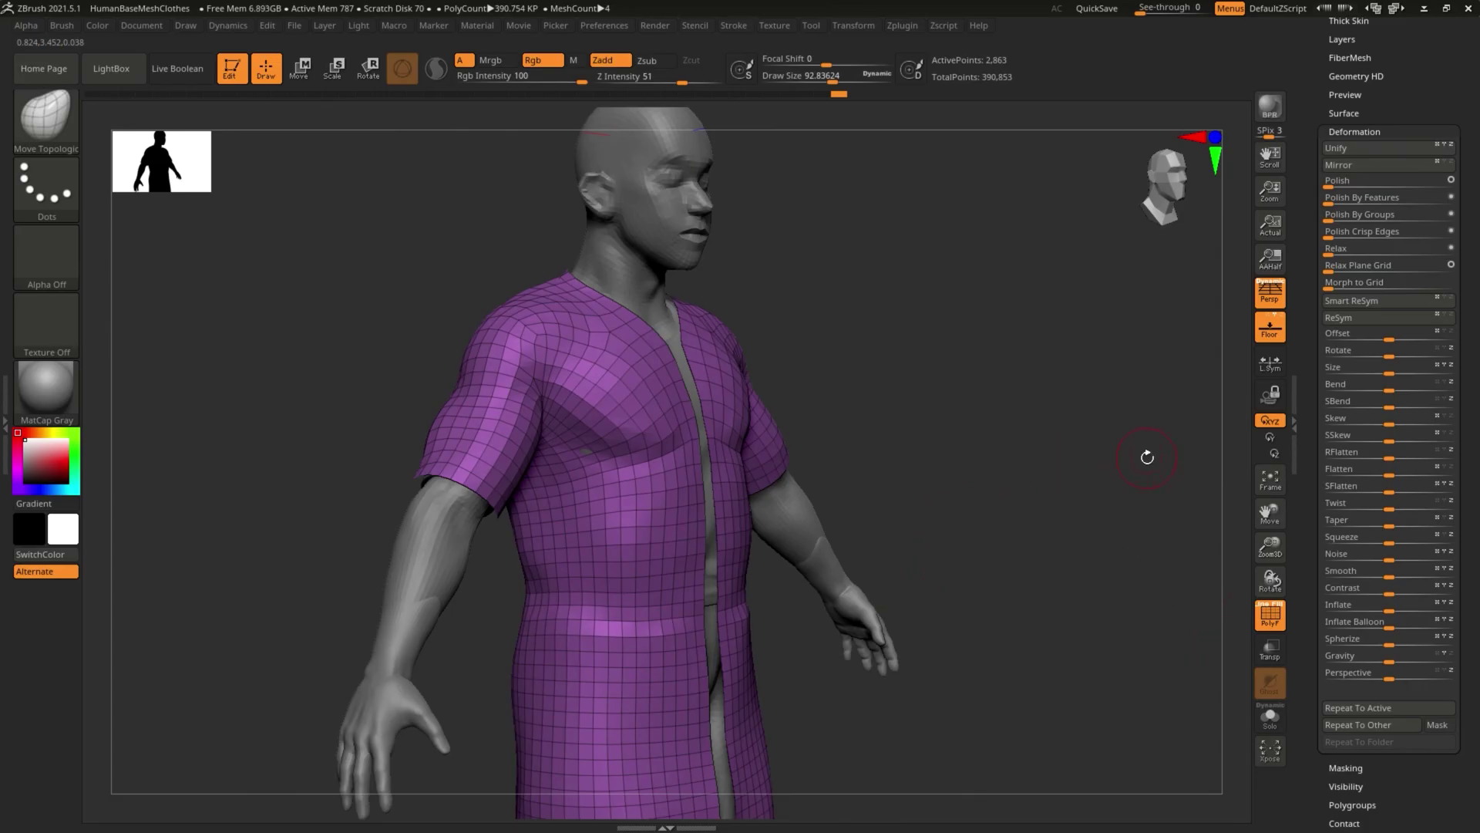
drag(937, 627, 1019, 550)
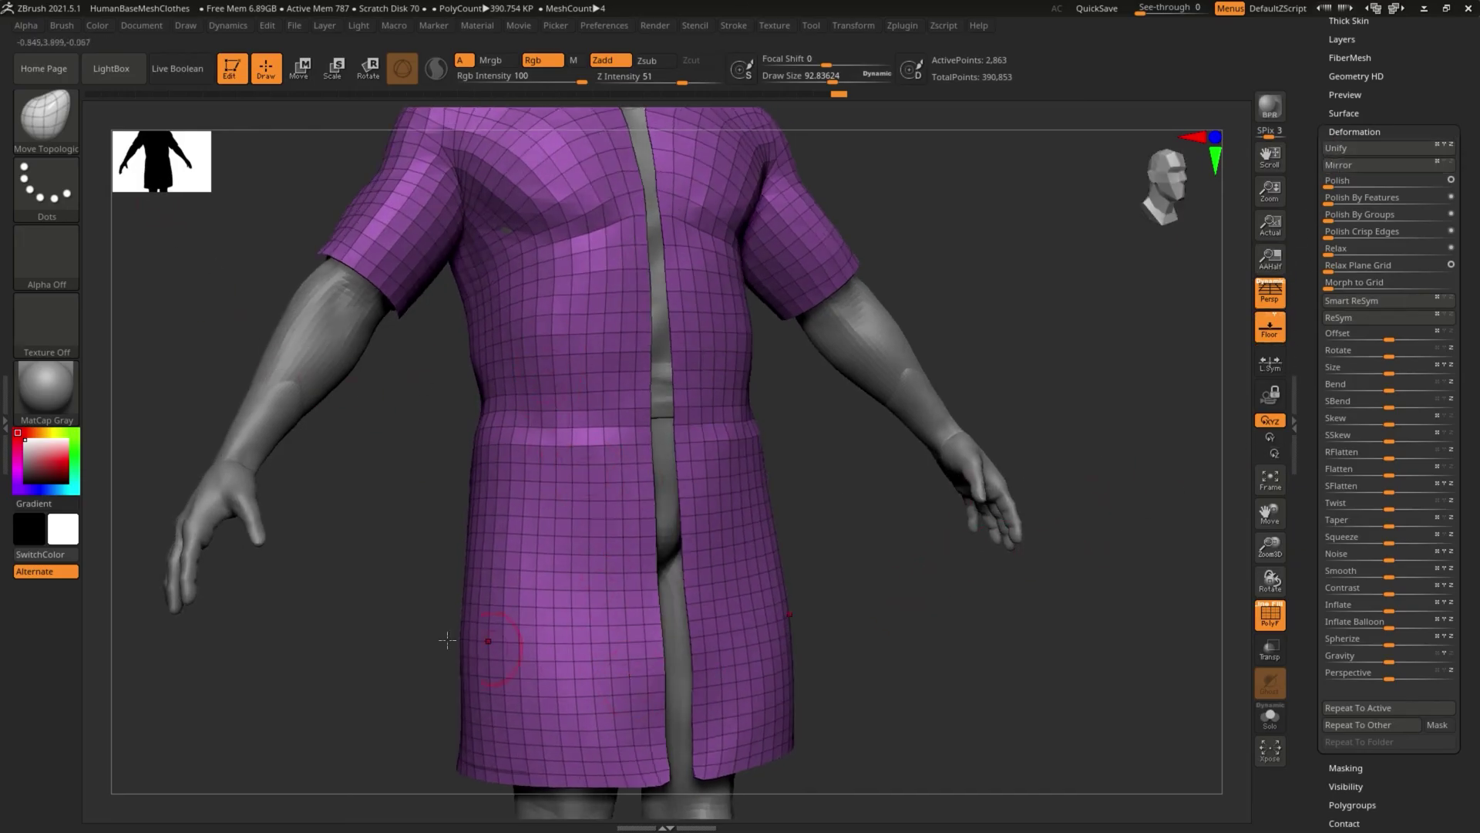
click(40, 110)
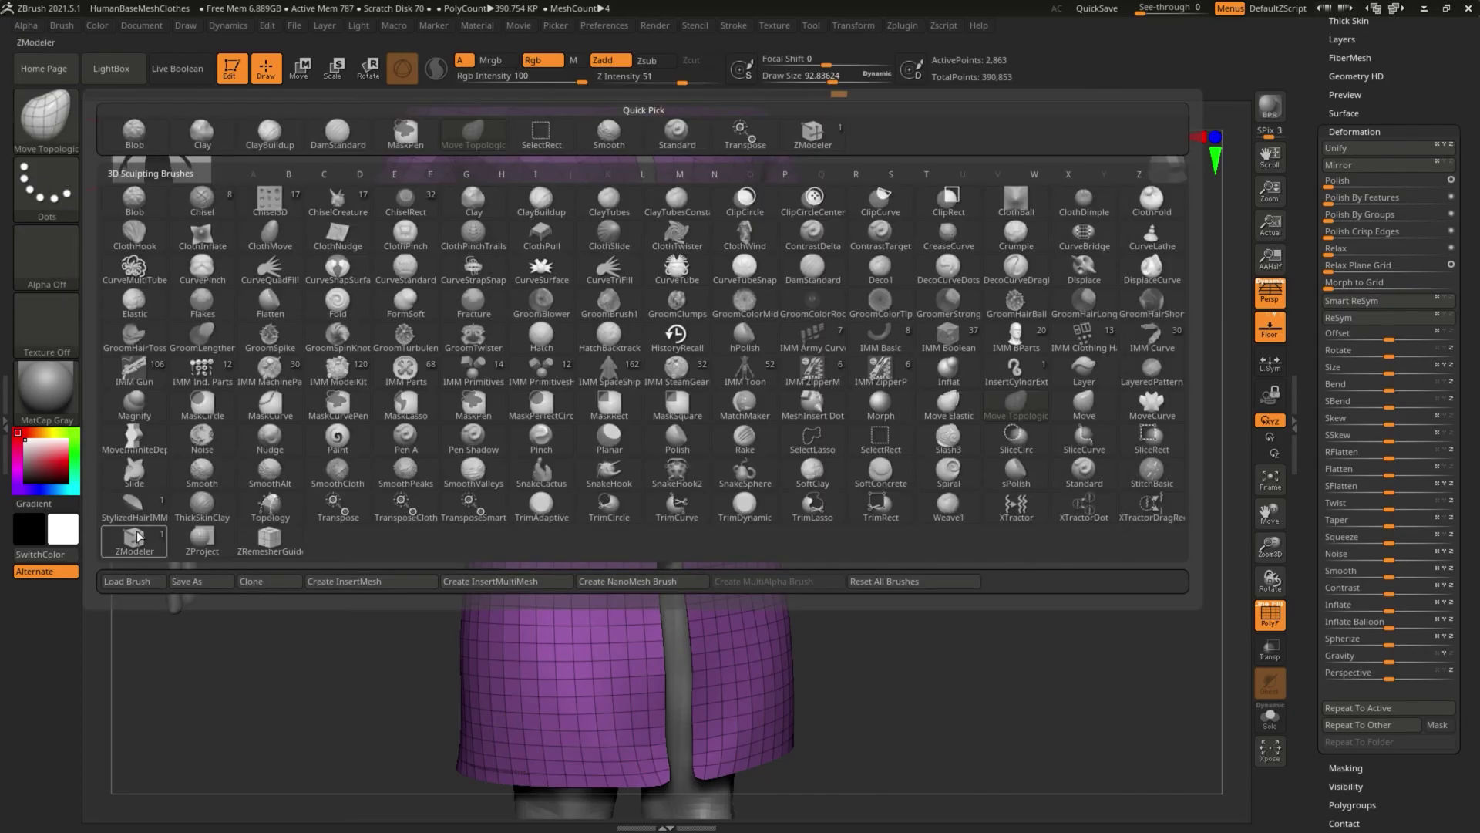
click(136, 538)
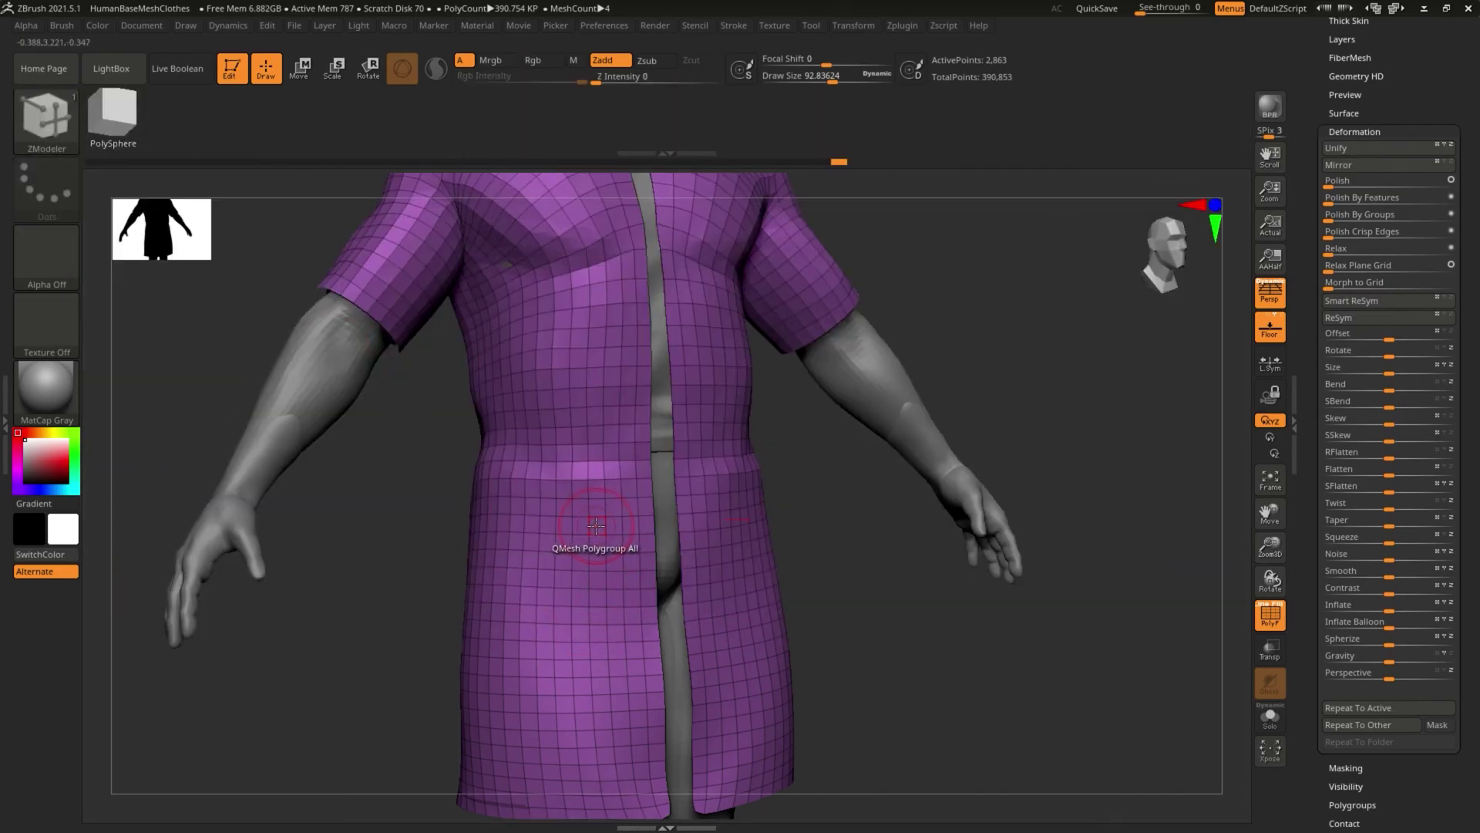
mouse_move(809, 509)
mouse_down()
mouse_move(733, 489)
mouse_move(703, 519)
mouse_up()
click(689, 523)
mouse_move(814, 597)
mouse_down()
mouse_move(744, 590)
mouse_move(834, 568)
mouse_up()
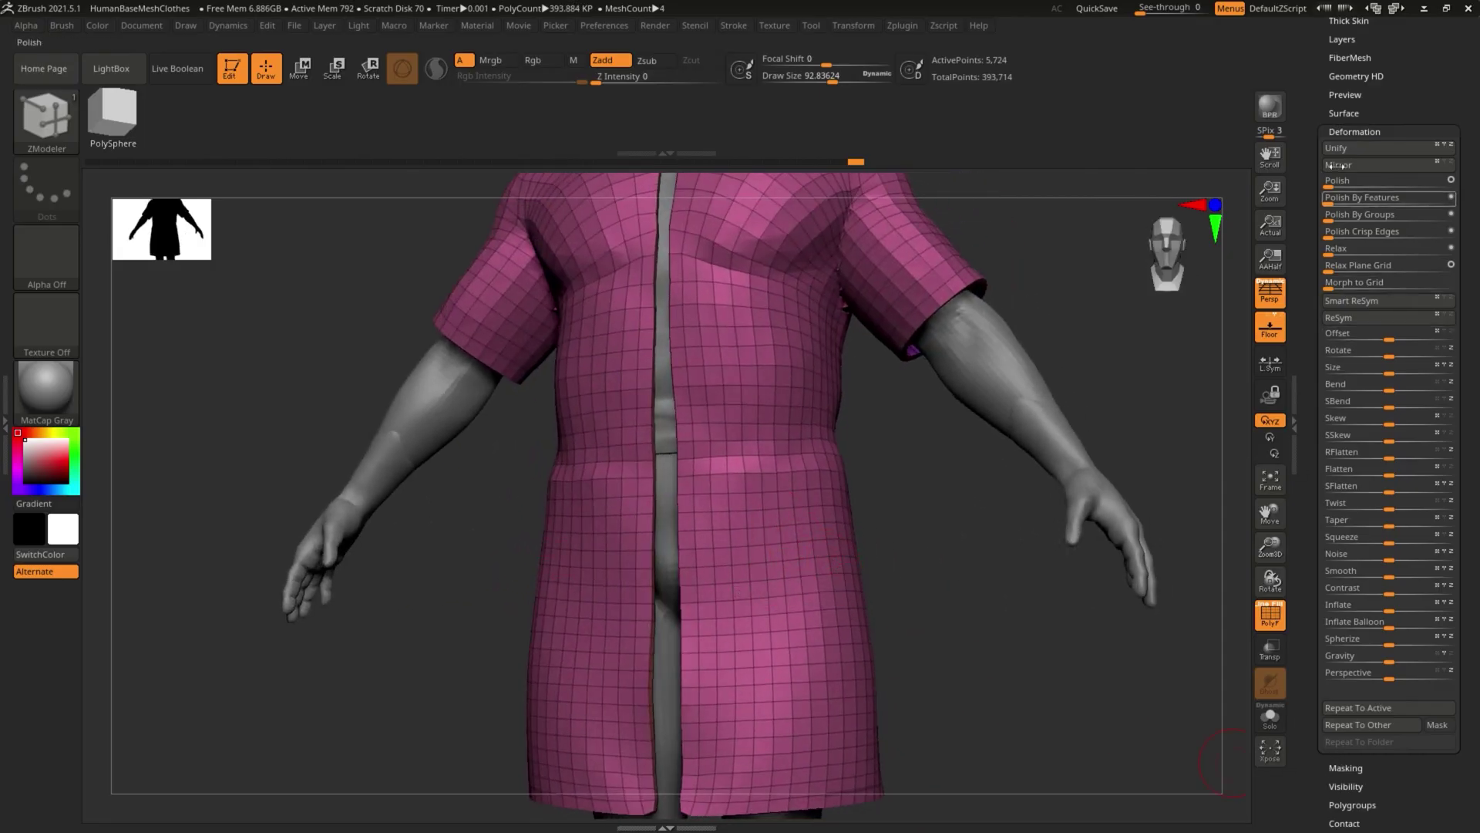
Step: Divide the thickened coat to subdivision level 2 and turn off the polyframe display
drag(1310, 304, 1304, 400)
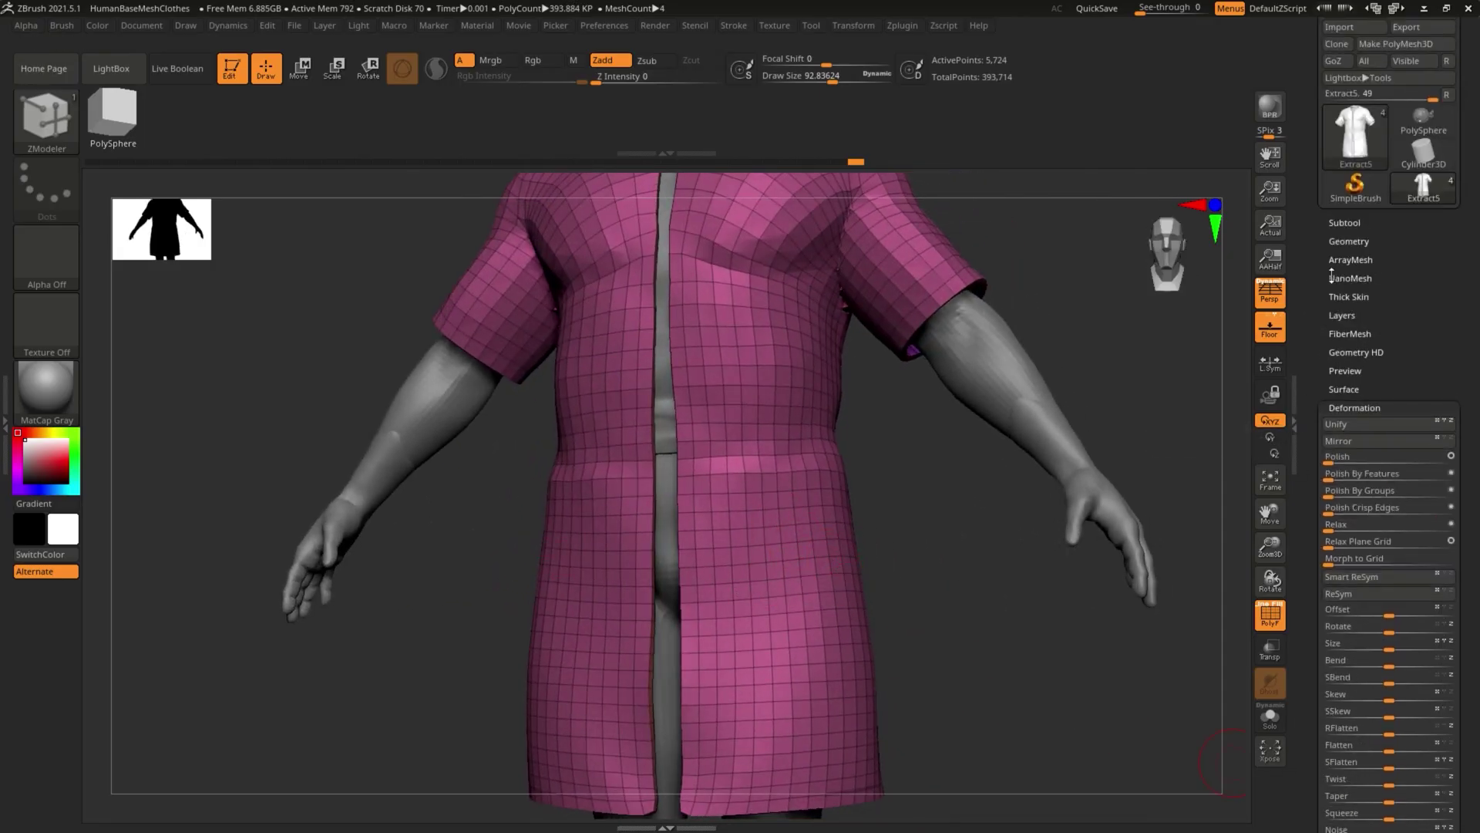
click(1341, 242)
click(1338, 363)
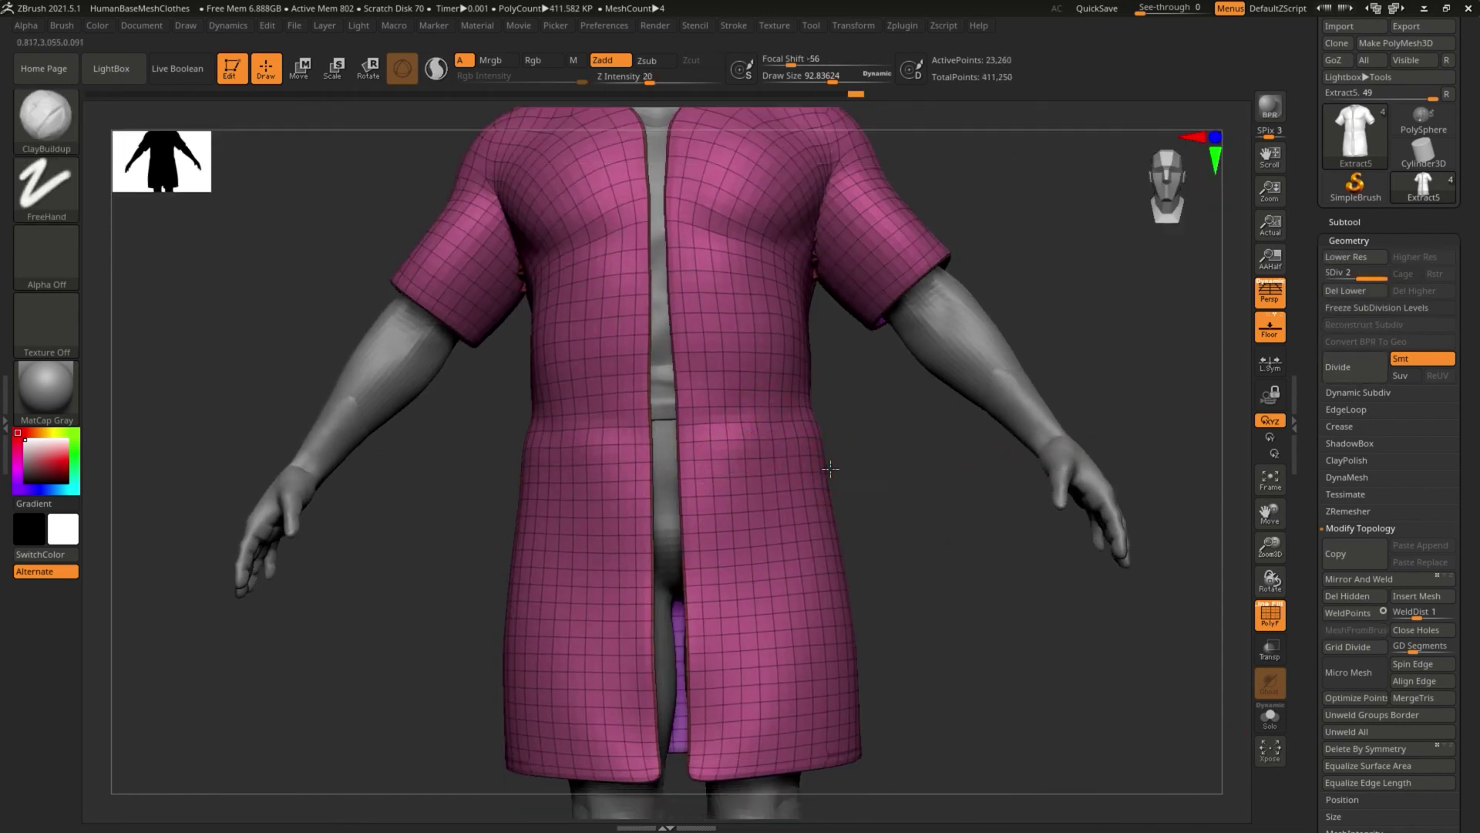
drag(814, 481, 733, 470)
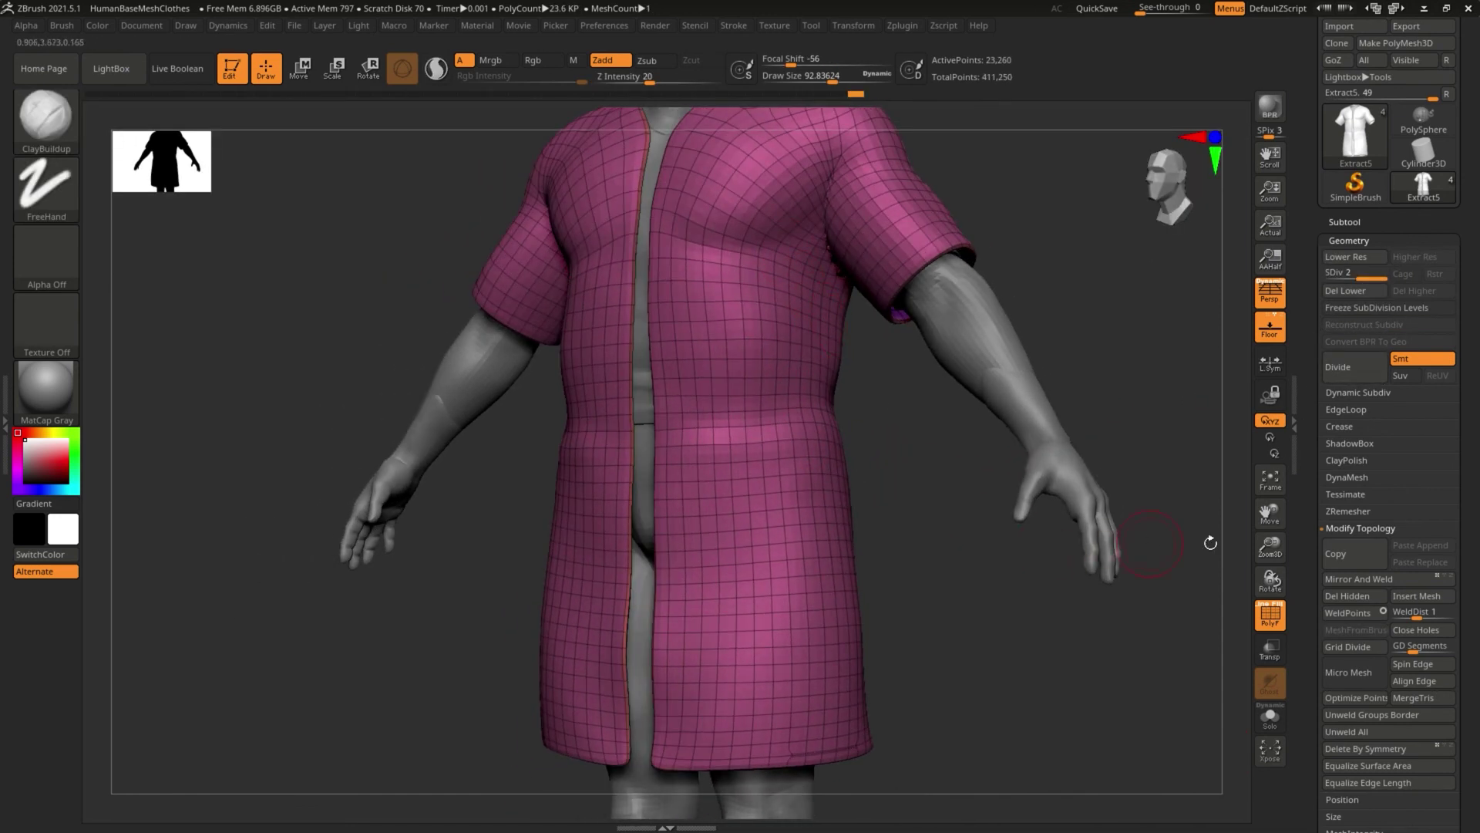
key(shift+f)
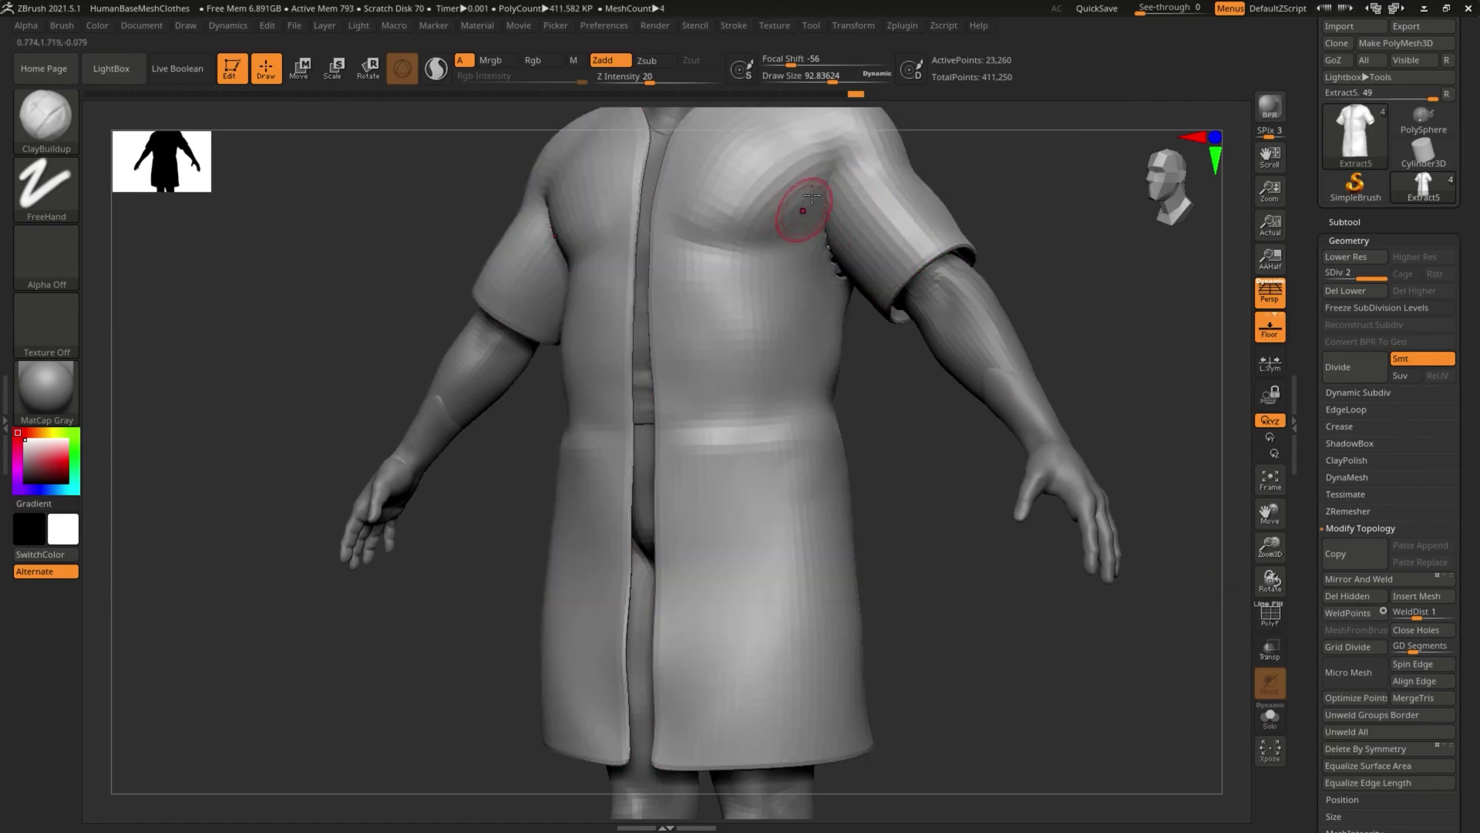
Step: Try to smooth out the overlapping geometry in the coat's armpits
drag(811, 196, 809, 200)
mouse_move(877, 364)
mouse_down()
mouse_move(907, 365)
mouse_move(839, 363)
mouse_move(809, 467)
mouse_up()
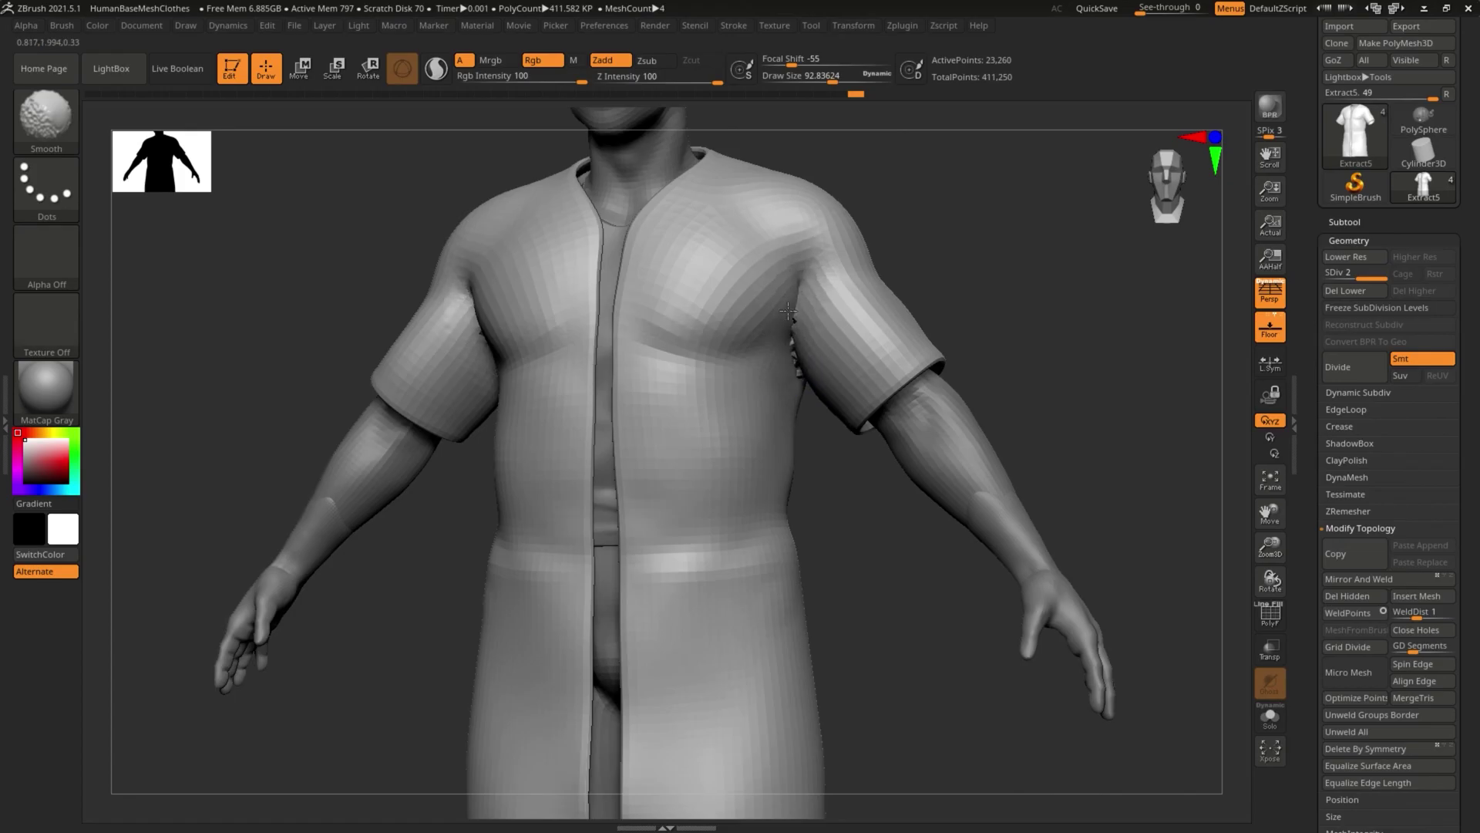
shift+drag(788, 311, 794, 343)
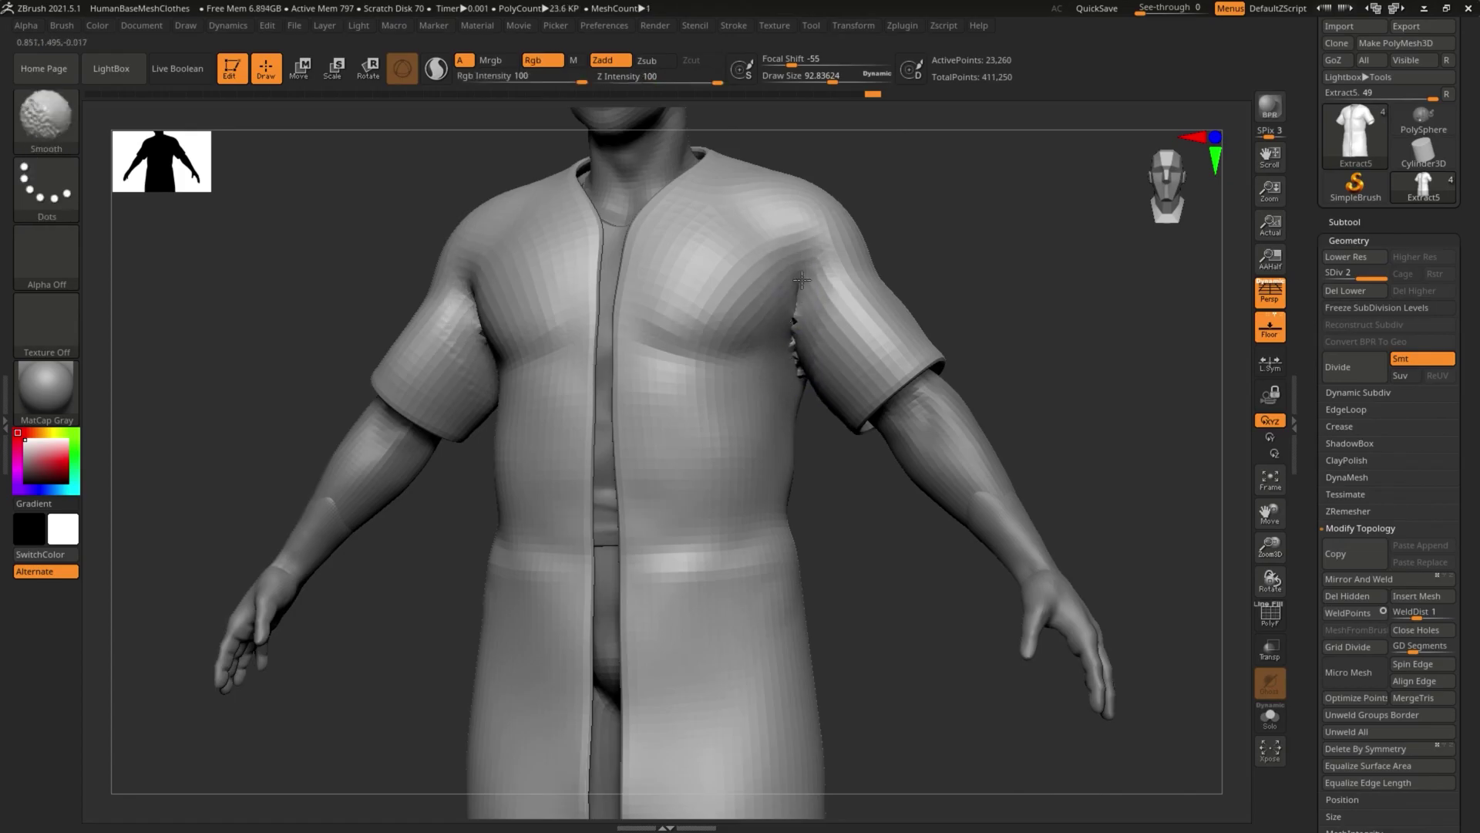
shift+drag(802, 280, 798, 331)
drag(825, 456, 857, 475)
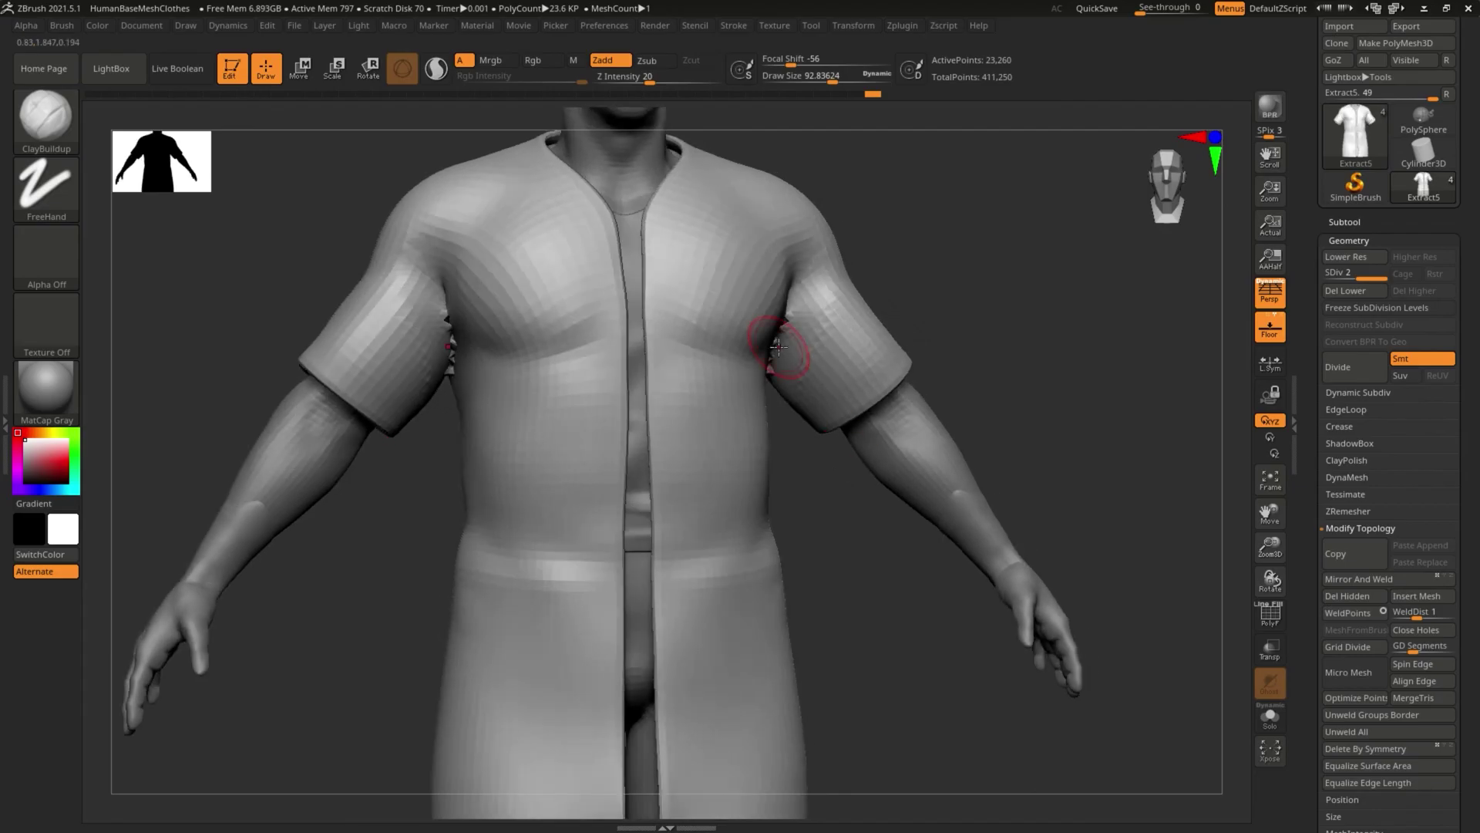
Step: Undo the armpit smoothing, the subdivision and the thickness to return to the single-layer coat
key(ctrl+z)
key(ctrl+z)
key(ctrl+z)
key(ctrl+z)
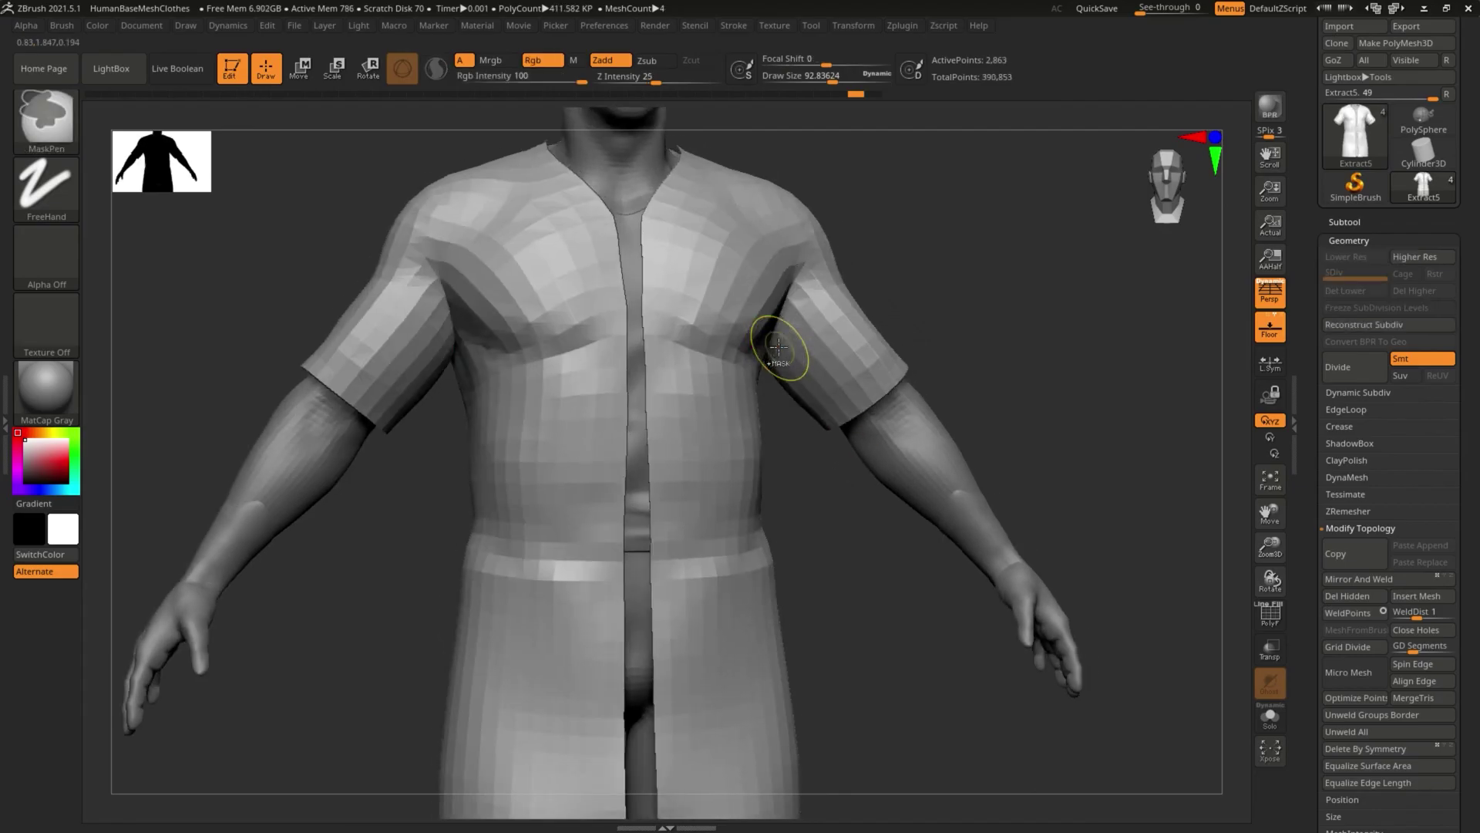
key(ctrl+z)
Step: Smooth the single-layer coat under the armpits and reshape it there with Move Topological at a draw size of about 155
mouse_move(940, 308)
mouse_down()
mouse_move(798, 333)
mouse_move(791, 376)
mouse_up()
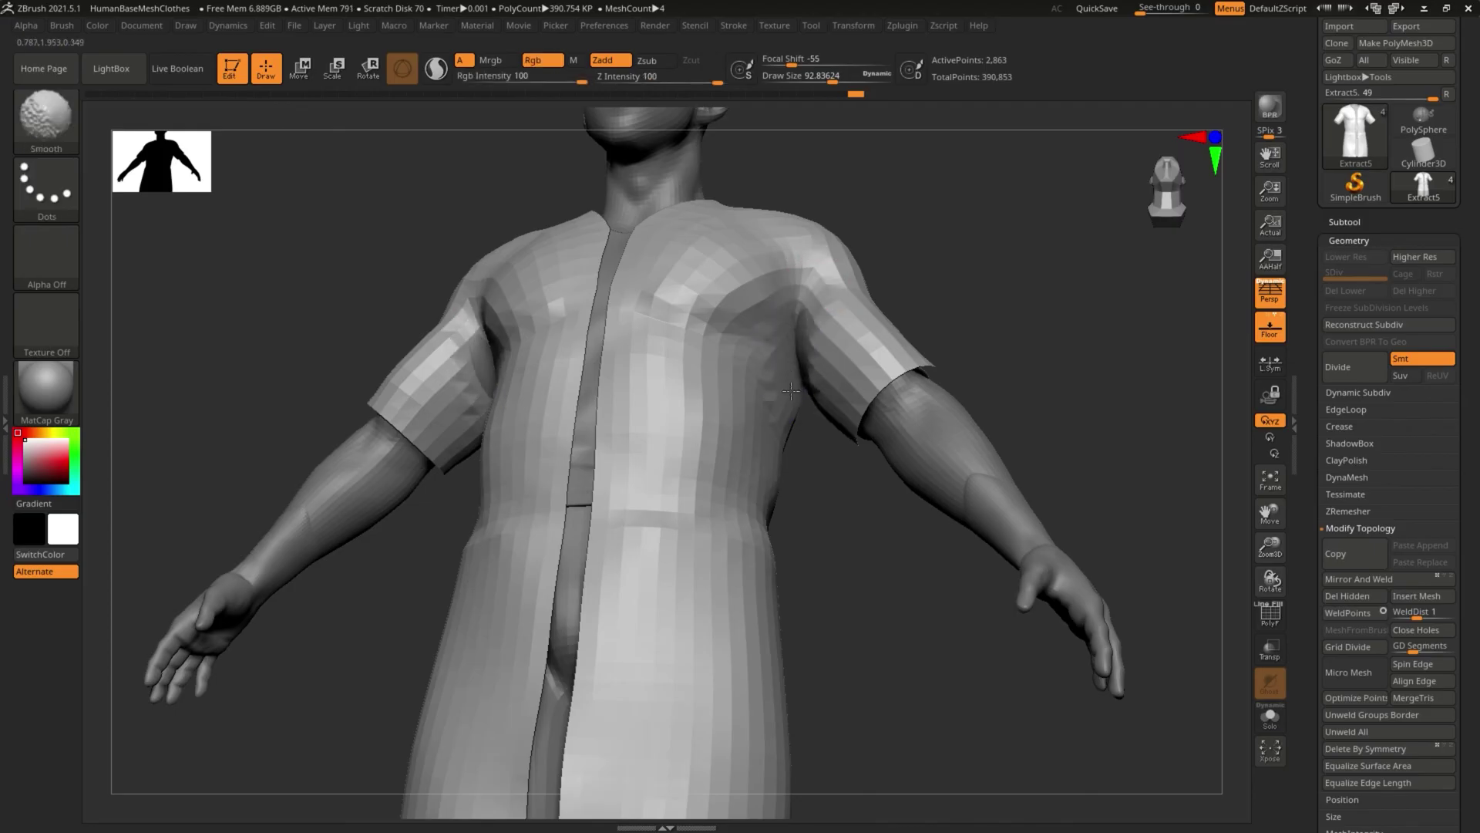
mouse_move(802, 446)
mouse_down()
mouse_move(812, 518)
mouse_move(812, 366)
mouse_move(835, 327)
mouse_move(807, 352)
mouse_move(817, 338)
mouse_up()
key(b)
key(m)
key(t)
key(s)
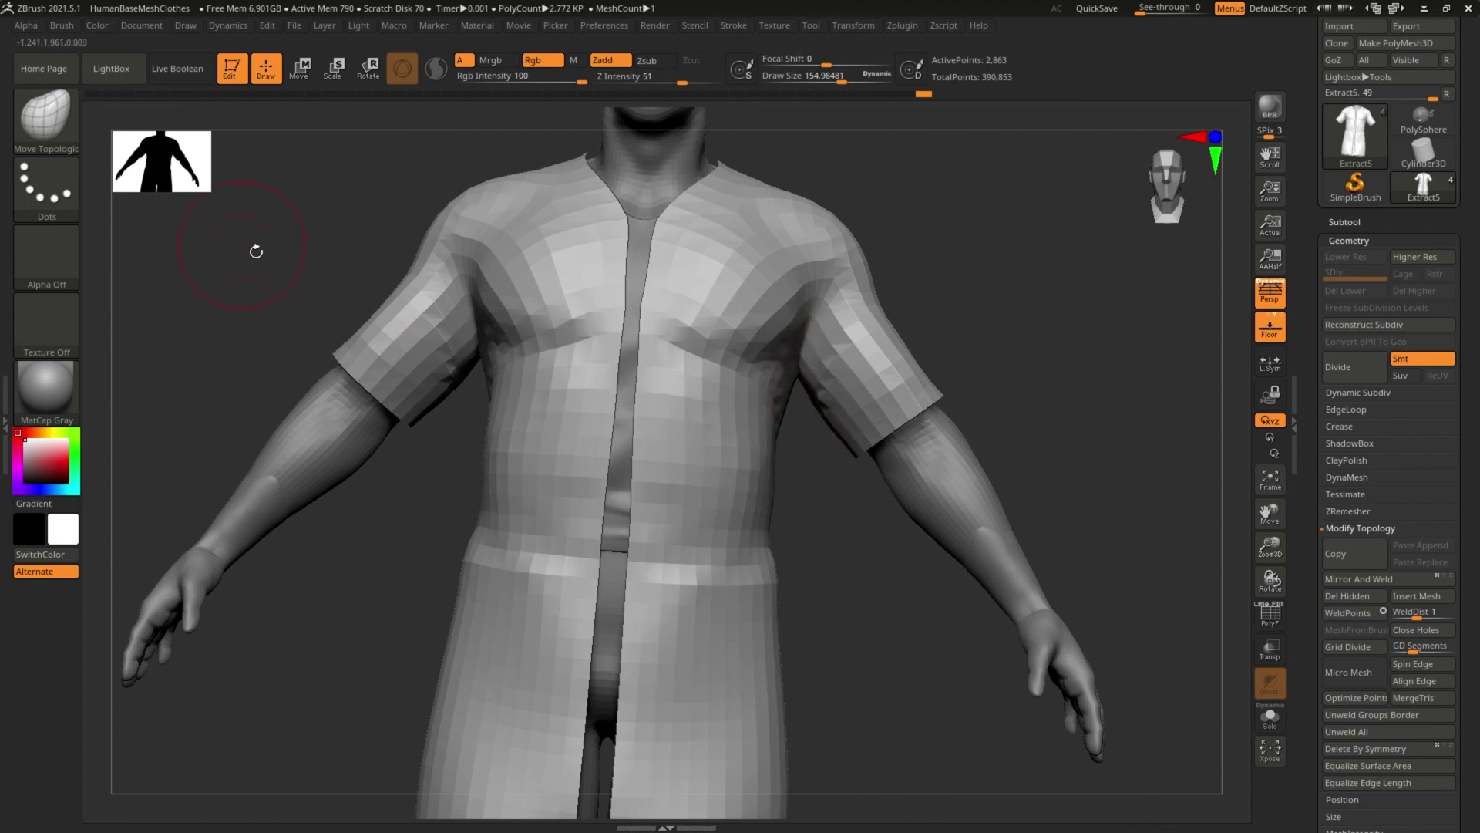
Step: Thicken the single-layer coat slightly with the ZModeler brush by extruding all its polygons
click(46, 115)
click(134, 549)
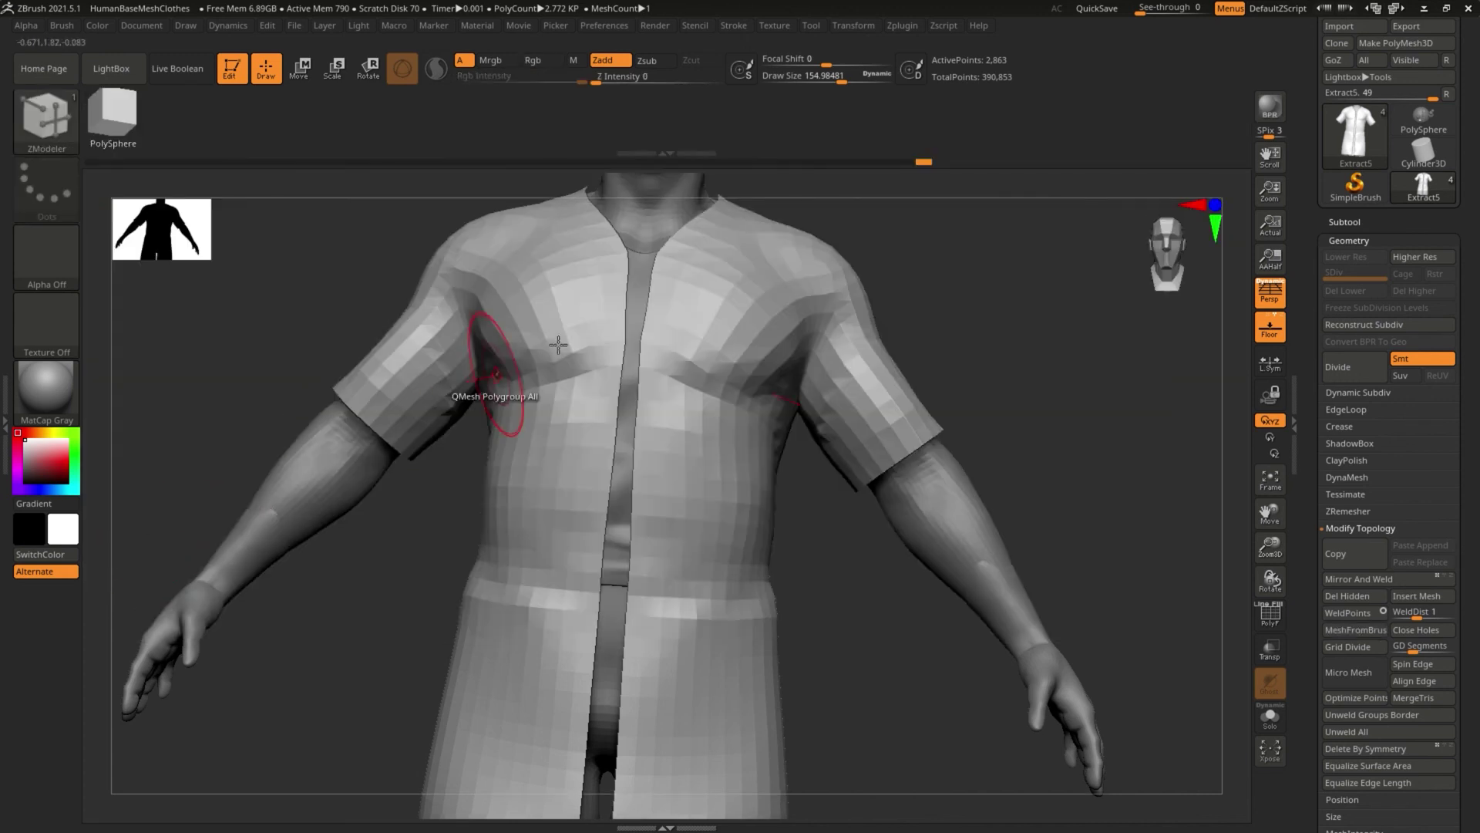
key(space)
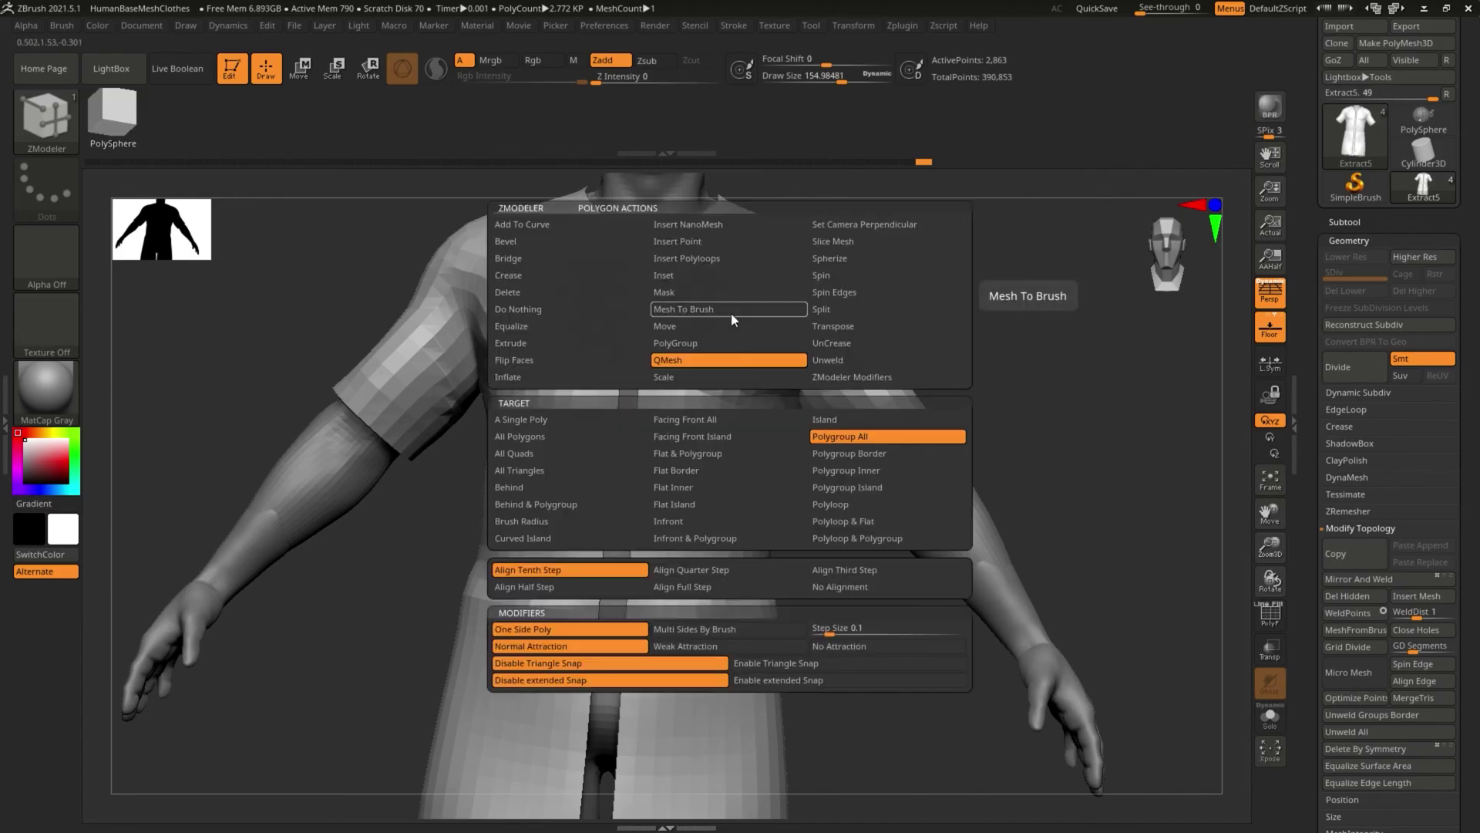
click(526, 342)
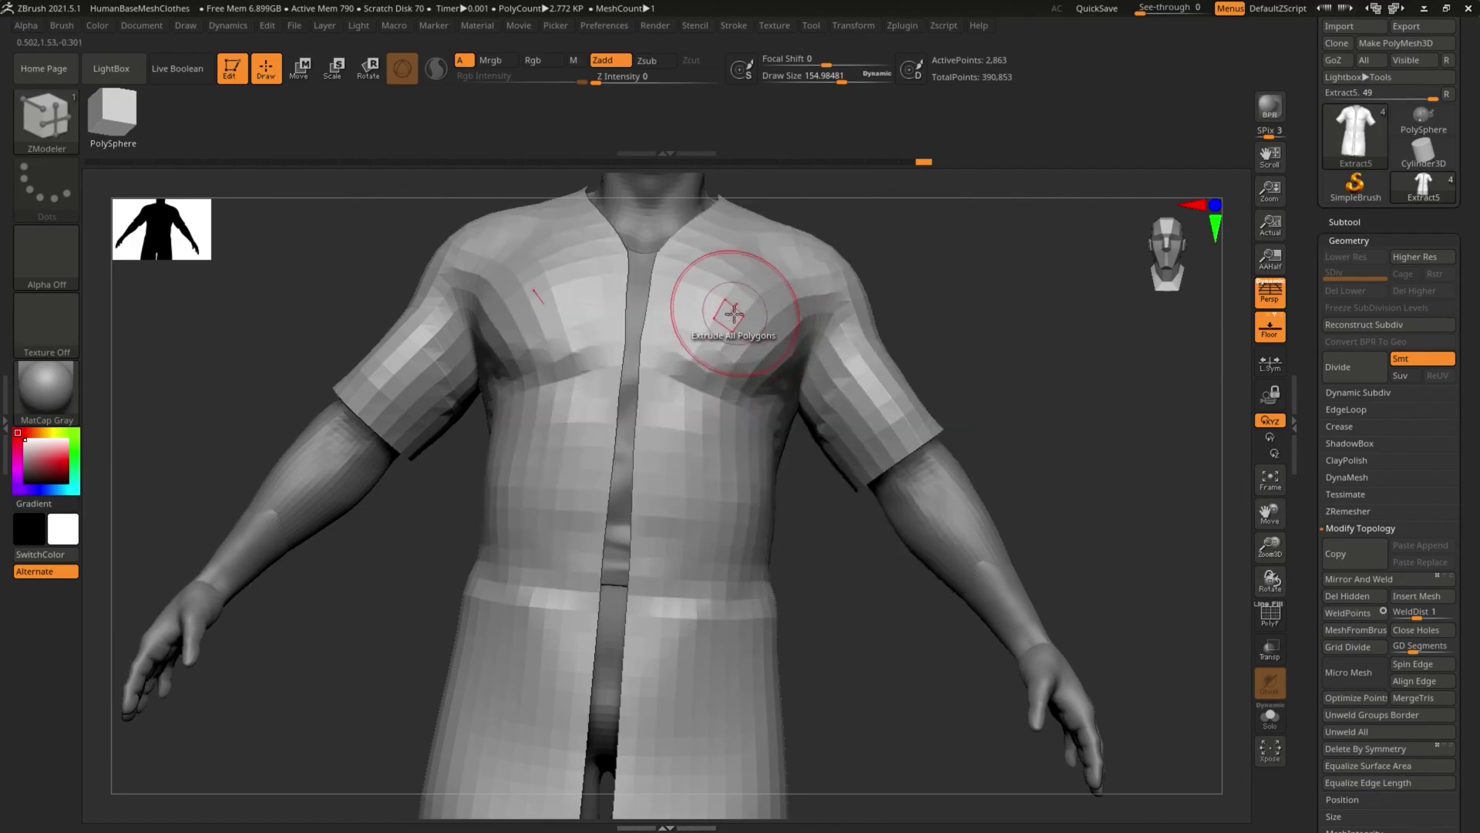
mouse_move(725, 318)
mouse_down()
mouse_move(716, 328)
mouse_move(721, 313)
mouse_up()
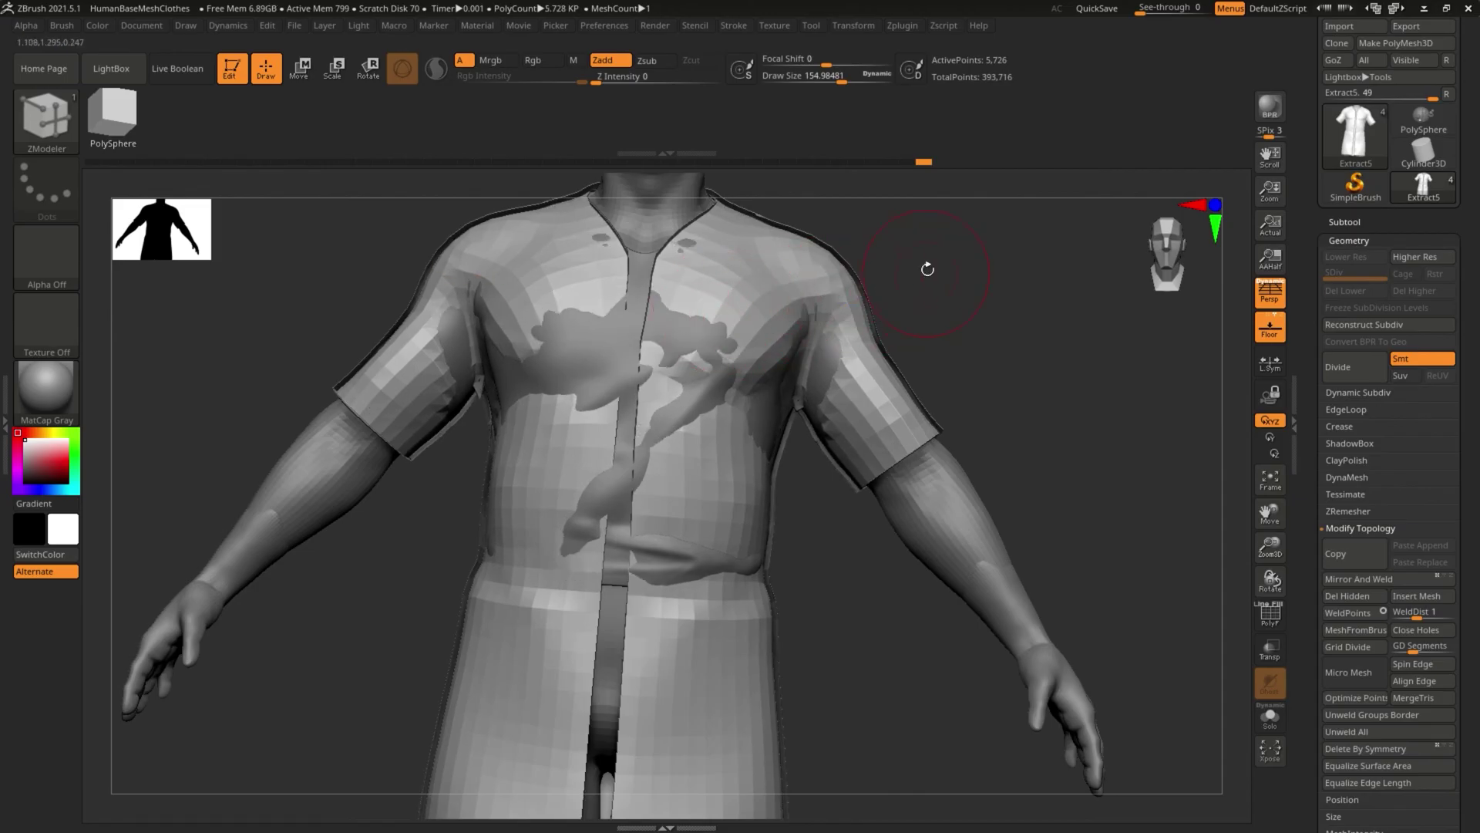
Step: Flip the thickened coat's surface direction in its display properties
drag(928, 269, 977, 276)
drag(1304, 673, 1304, 657)
scroll(1303, 657, down, 10)
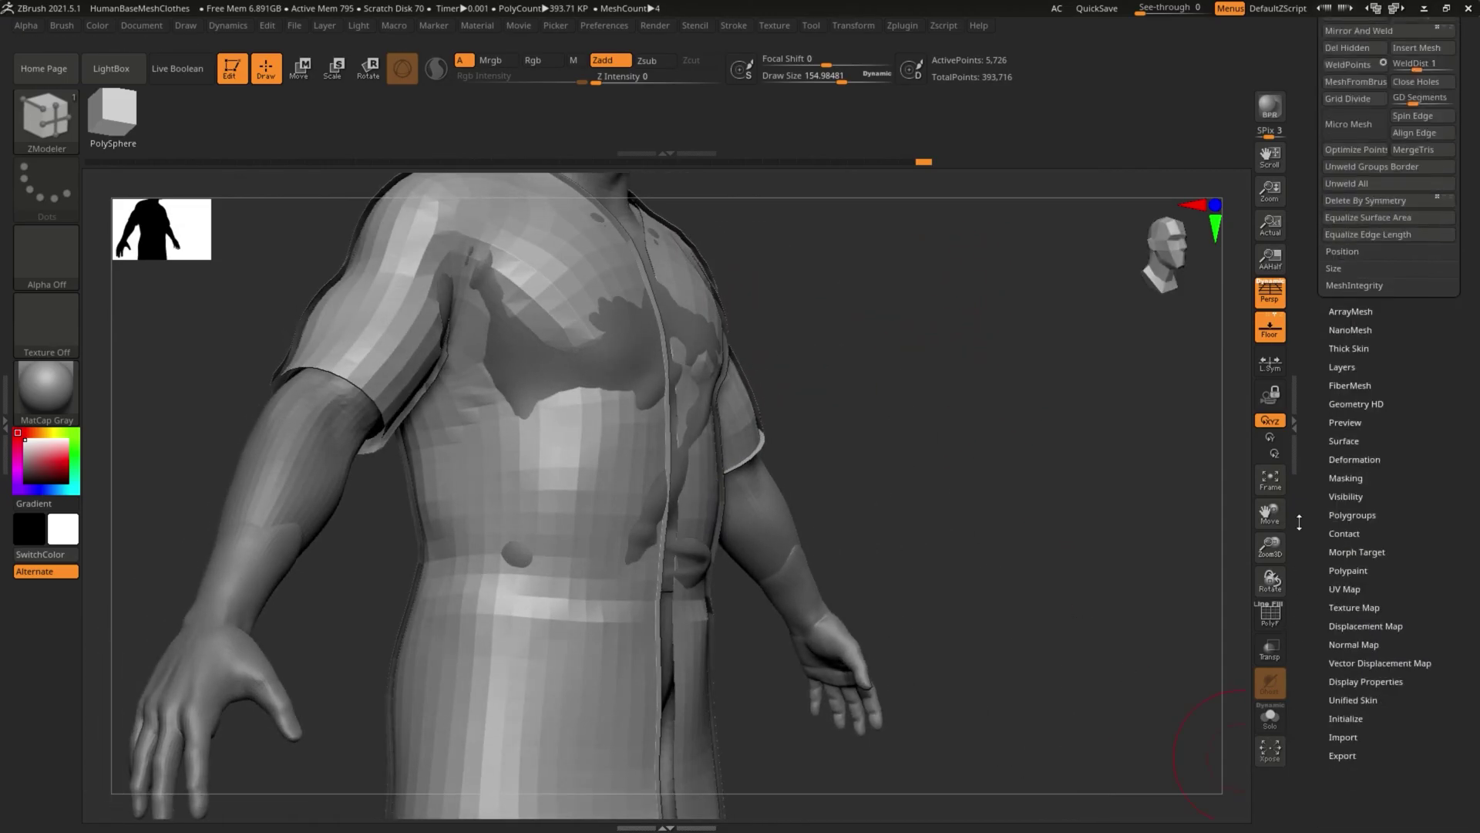
click(1345, 686)
scroll(1408, 326, up, 3)
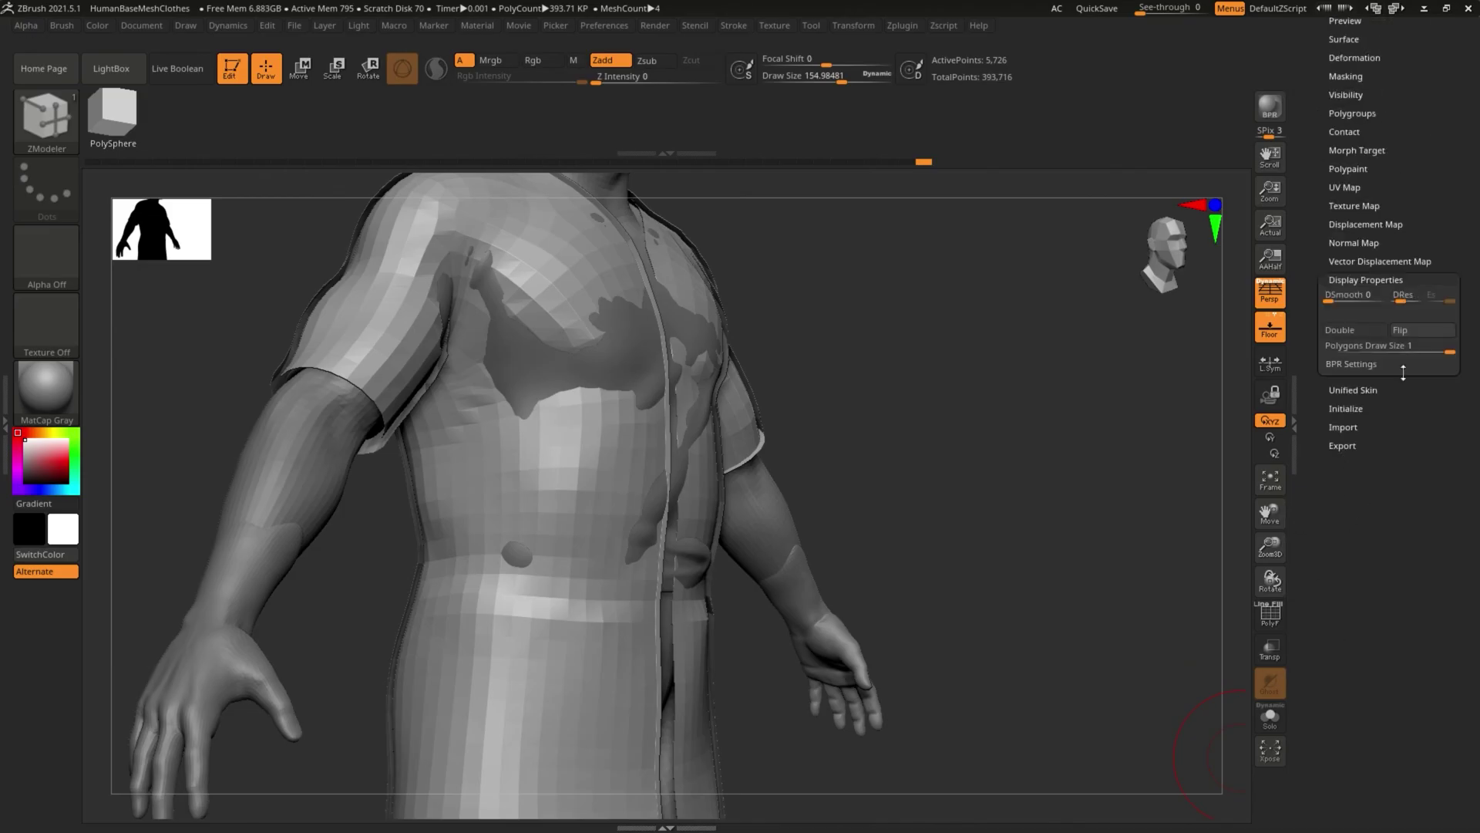
click(1407, 329)
mouse_move(953, 445)
mouse_down()
mouse_move(929, 439)
mouse_move(888, 533)
mouse_up()
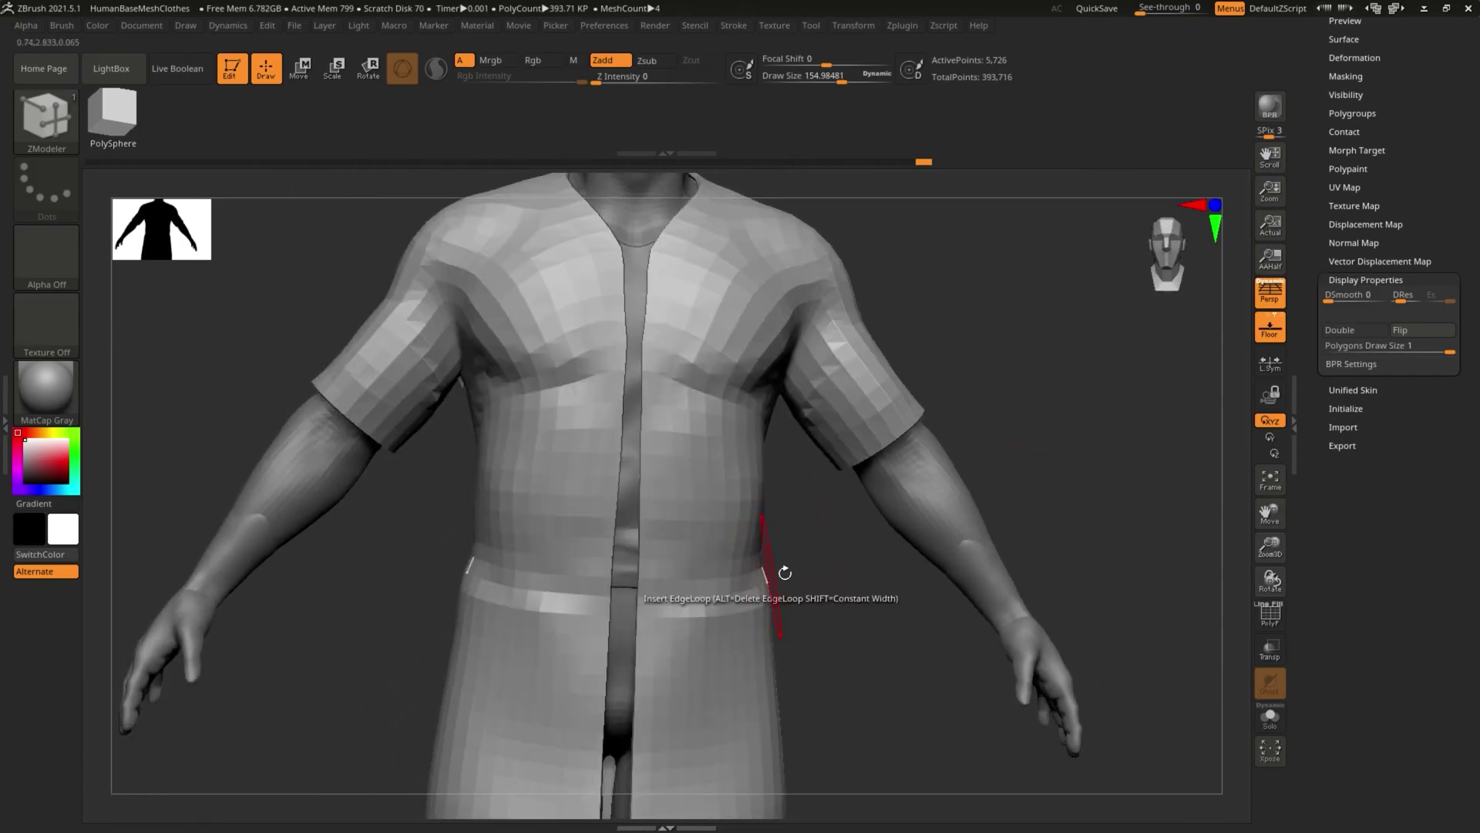
Step: Adjust the thickened coat's chest with Move Topological at a draw size of about 155
key(b)
key(m)
key(t)
drag(345, 540, 478, 524)
drag(524, 327, 530, 331)
mouse_move(836, 330)
mouse_down()
mouse_move(901, 541)
mouse_move(895, 419)
mouse_move(849, 429)
mouse_move(835, 387)
mouse_move(871, 540)
mouse_up()
Step: Smooth the coat around the waist seam and skirt, and adjust the front edges there with Move Topological
key(shift)
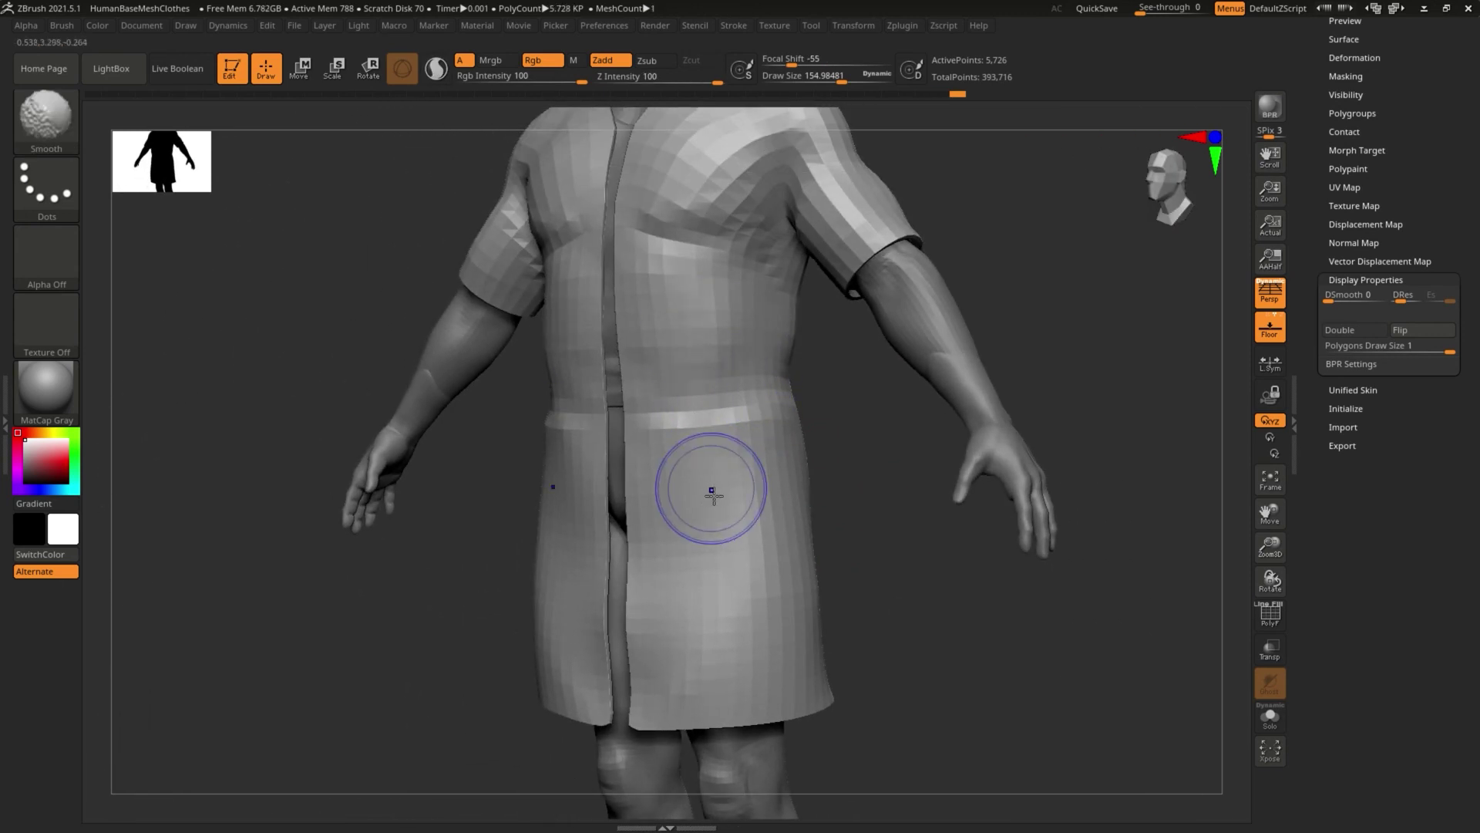
shift+drag(699, 556, 676, 428)
mouse_move(677, 428)
shift+mouse_down()
mouse_move(663, 584)
mouse_move(729, 535)
shift+mouse_up()
shift+drag(872, 473, 823, 475)
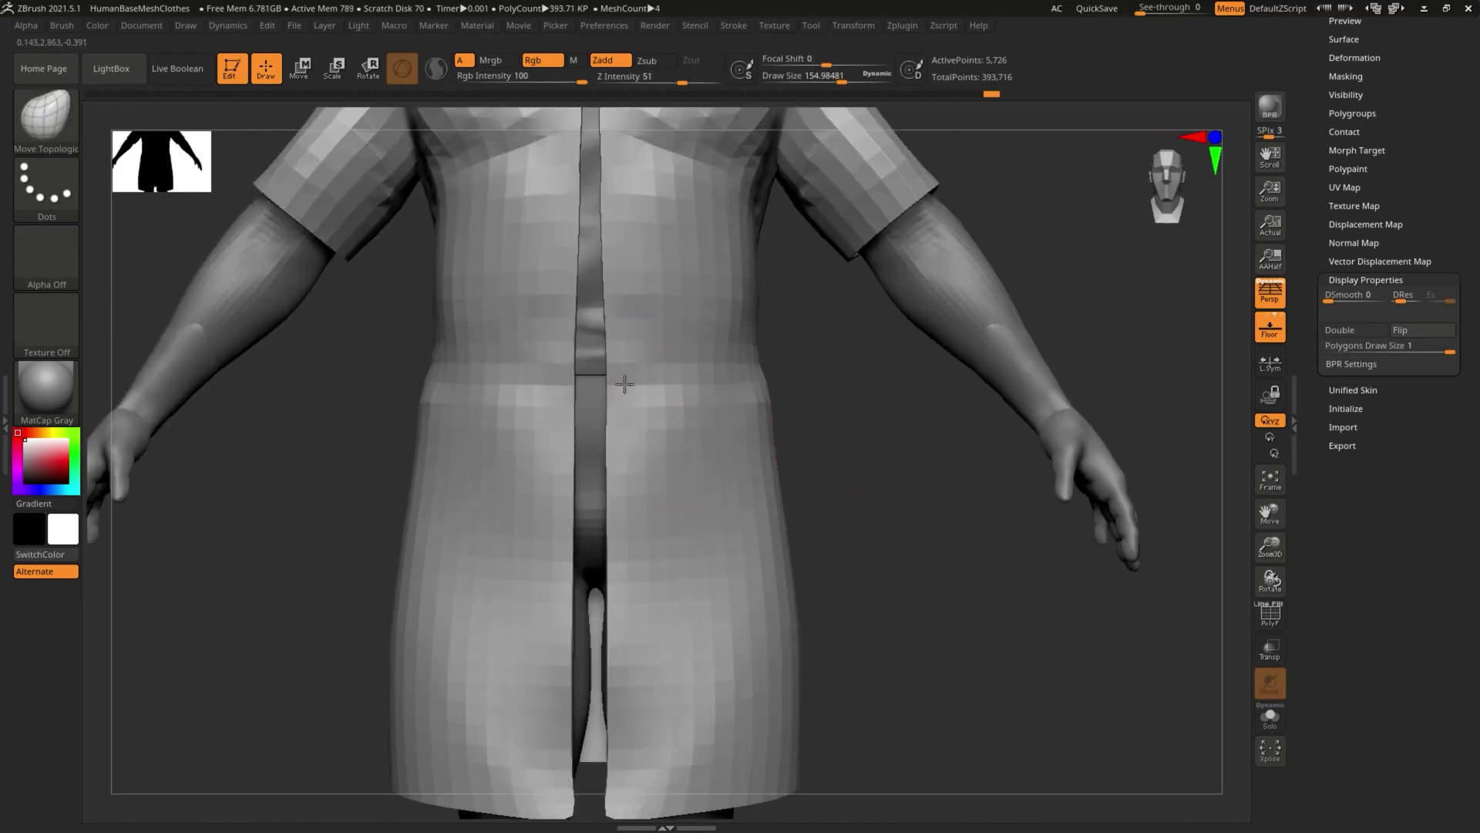
mouse_move(586, 380)
mouse_down()
mouse_move(593, 340)
mouse_move(662, 329)
mouse_move(660, 350)
mouse_up()
mouse_move(801, 384)
mouse_down()
mouse_move(493, 384)
mouse_move(435, 332)
mouse_move(678, 346)
mouse_up()
drag(1160, 367, 1172, 467)
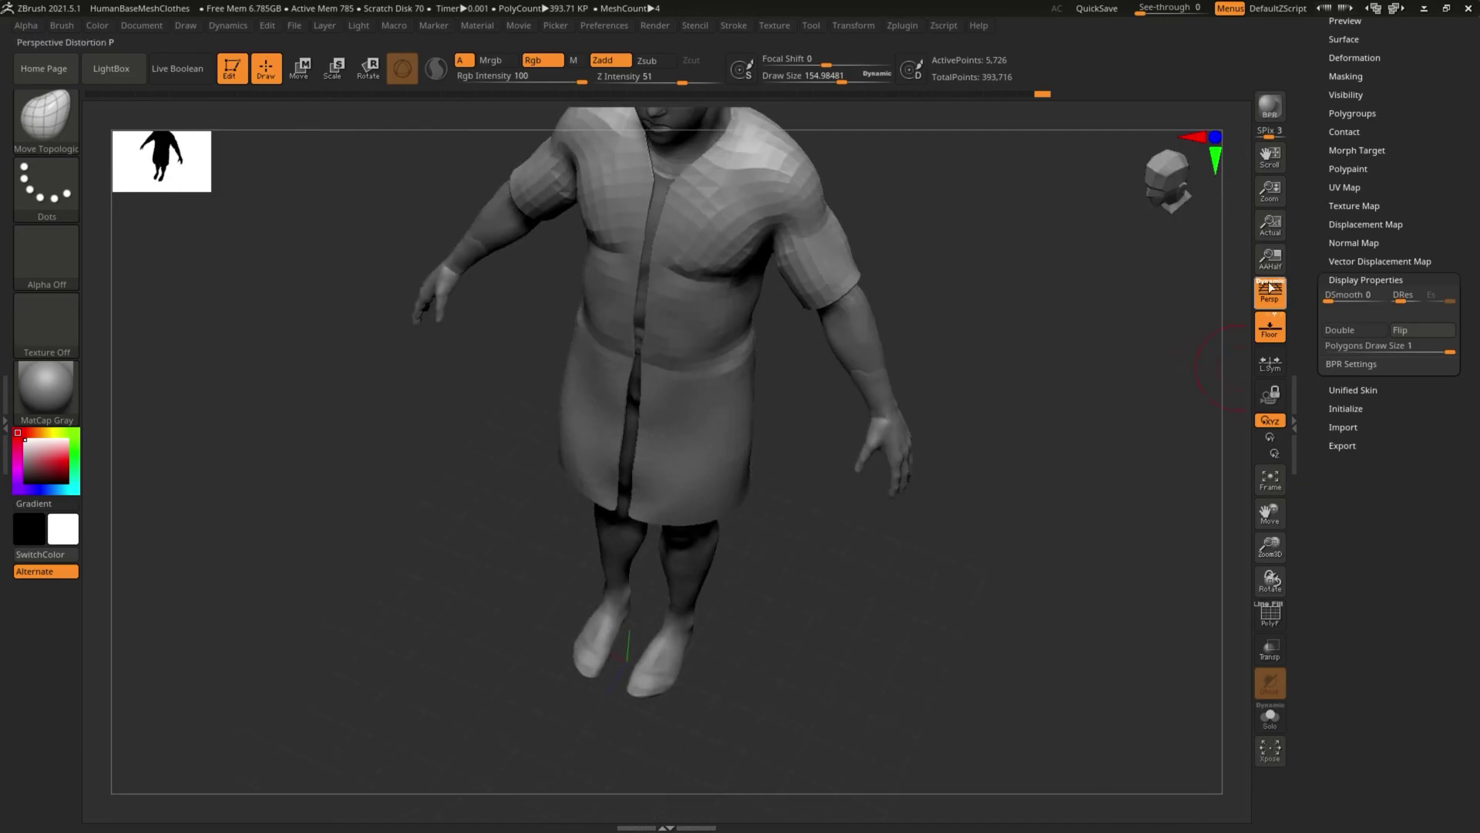
Step: Divide the thickened coat to subdivision level 3
drag(1301, 178, 1297, 380)
click(1343, 315)
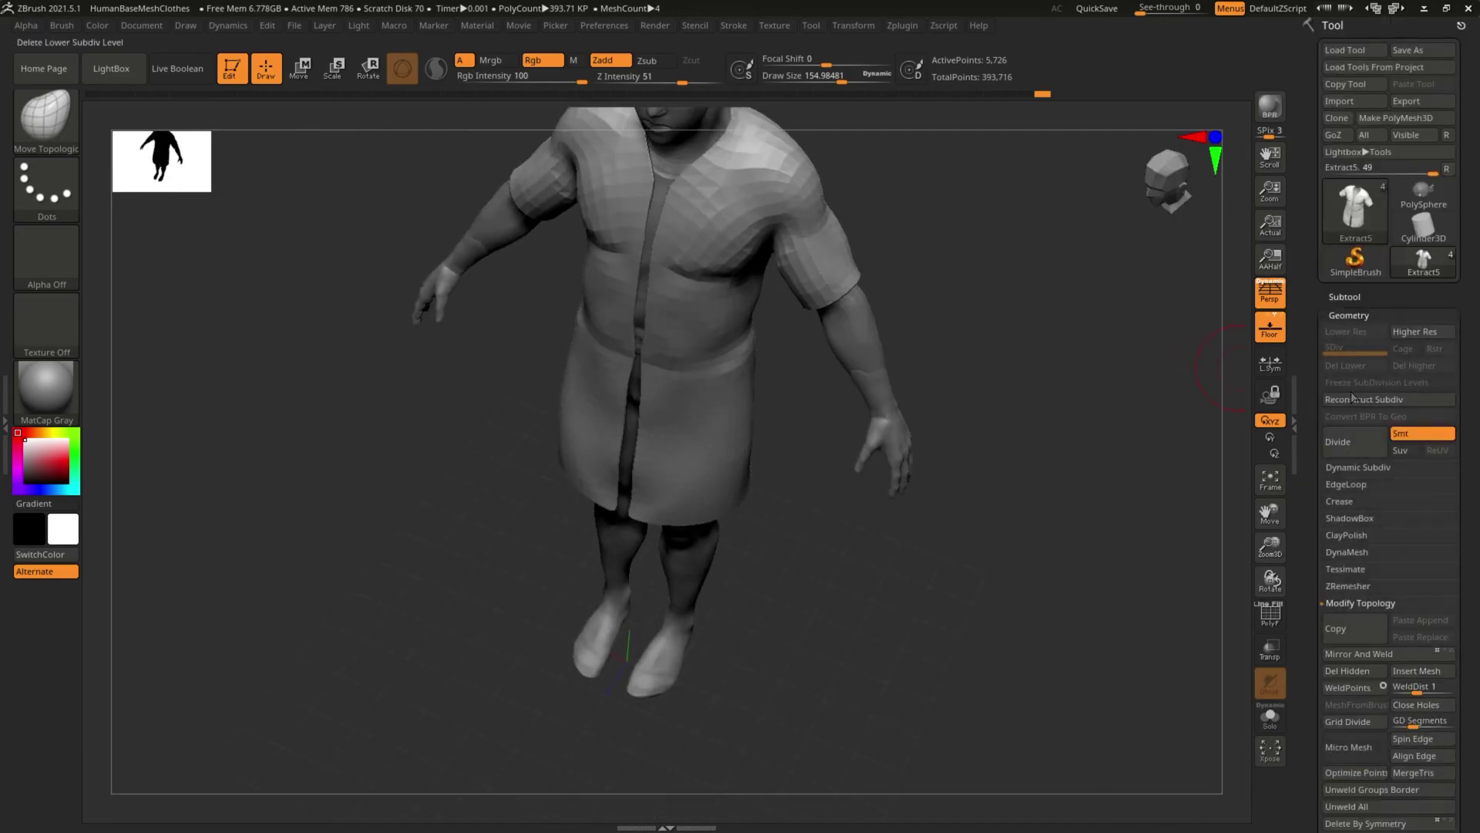
click(1344, 431)
click(1347, 439)
drag(1153, 377, 1033, 431)
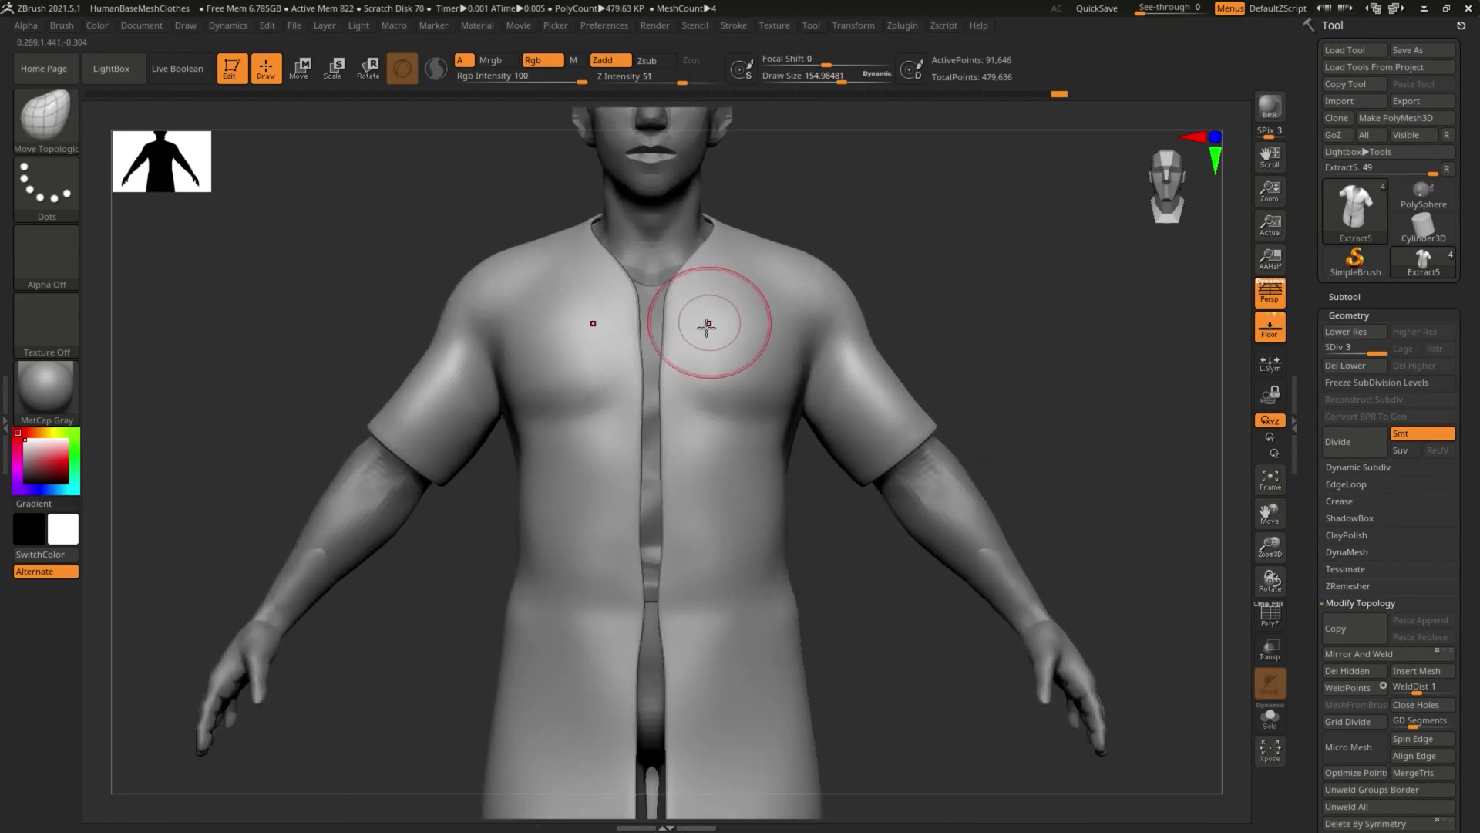
Step: Try out folds under the coat's chest with ClayBuildup at a draw size of about 67 and intensity 20
key(b)
key(c)
key(b)
key(s)
drag(722, 323, 705, 323)
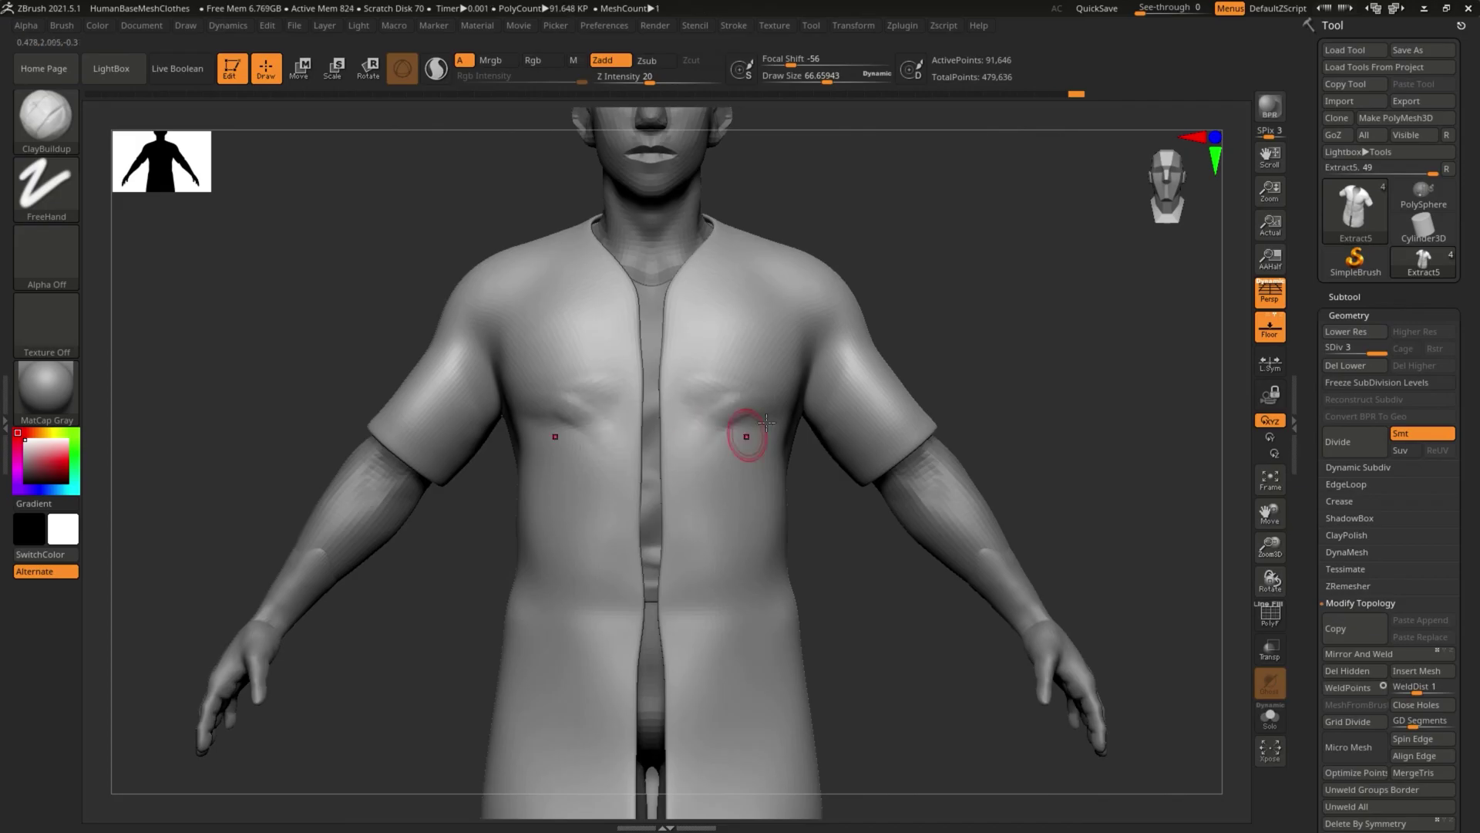
key(shift)
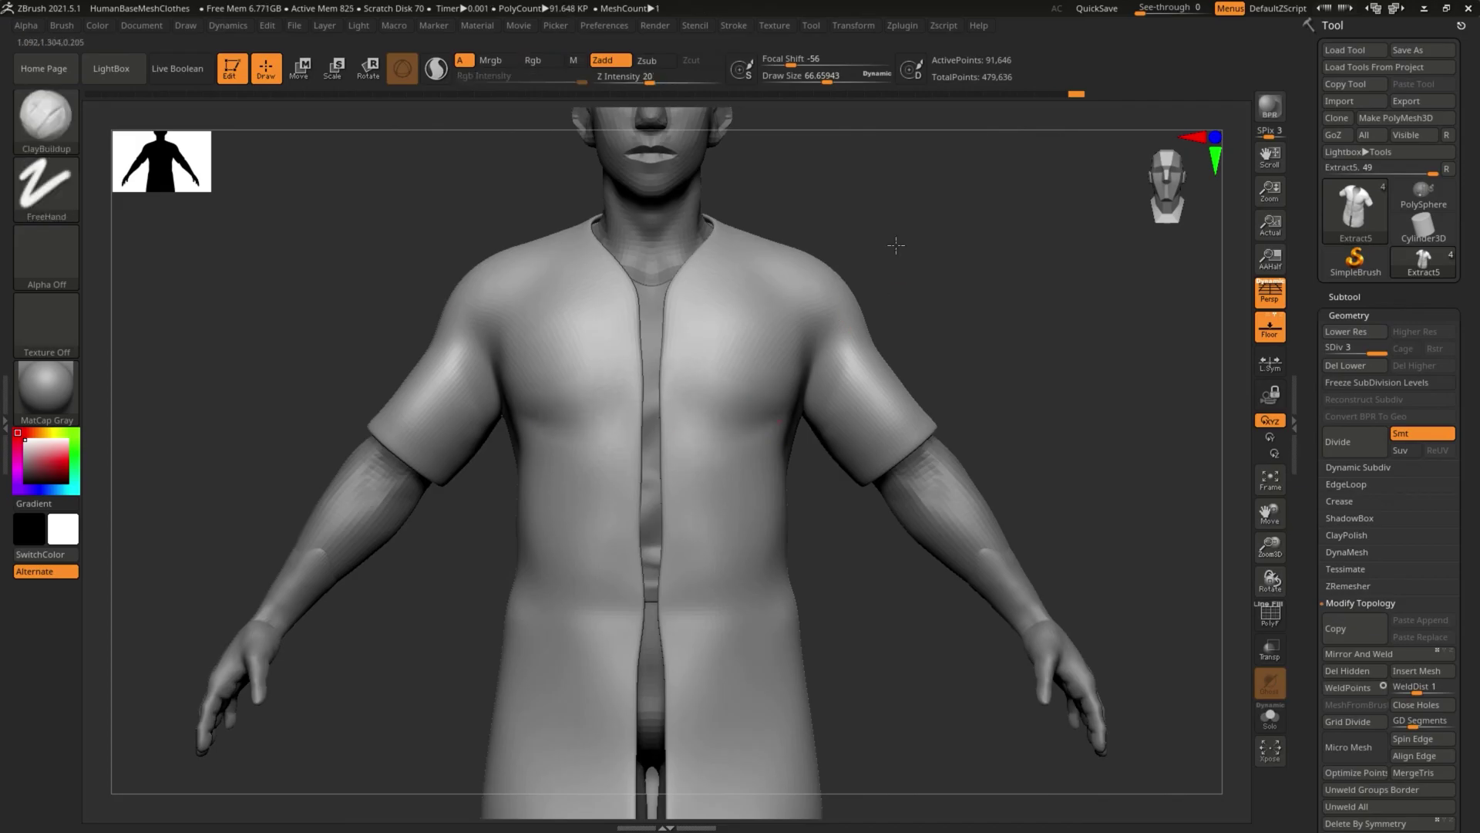
Step: Build up diagonal folds running from the coat's armpits down toward the front waist, and smooth them
drag(892, 241, 753, 386)
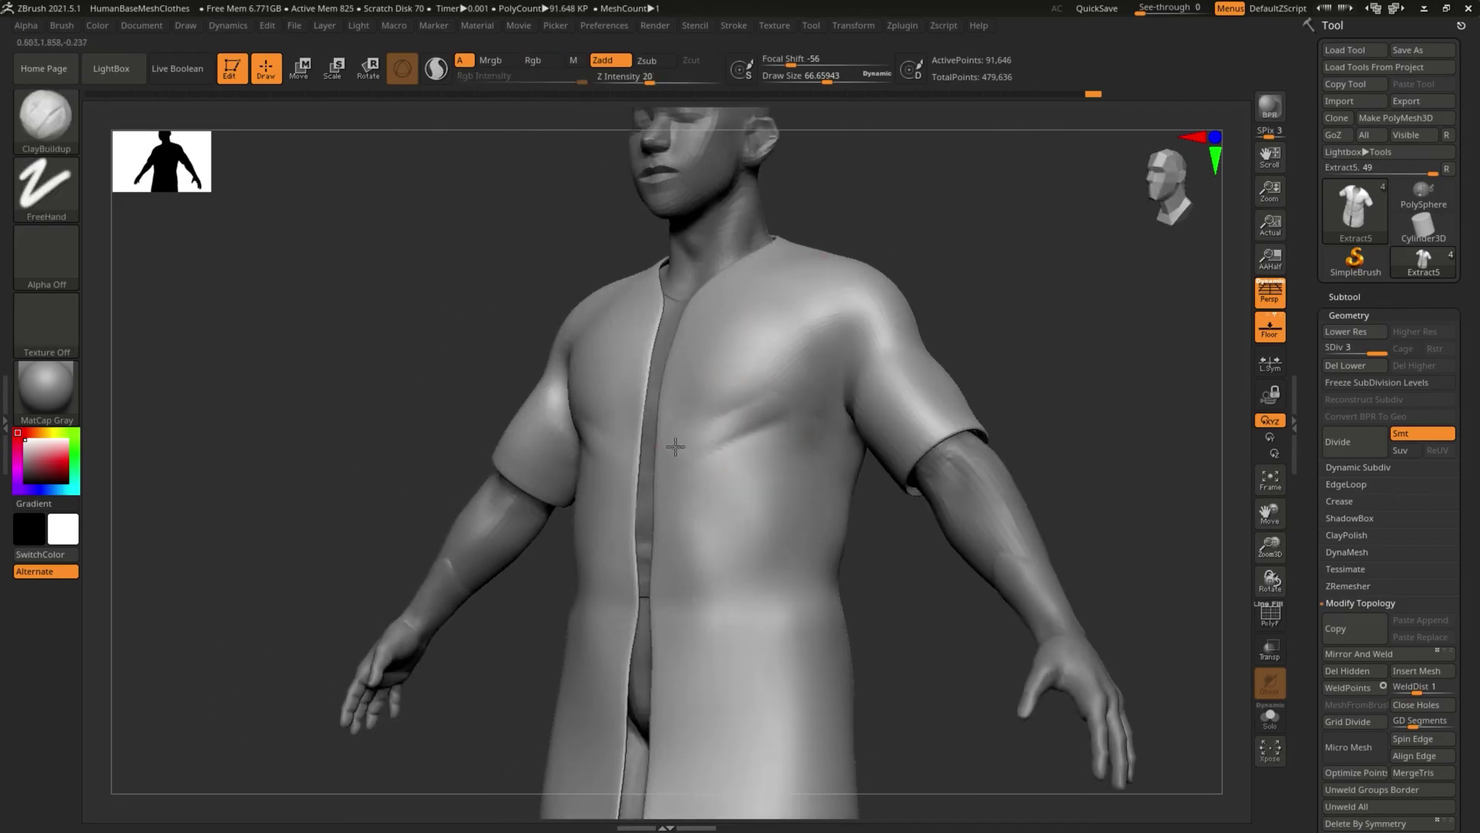
key(shift)
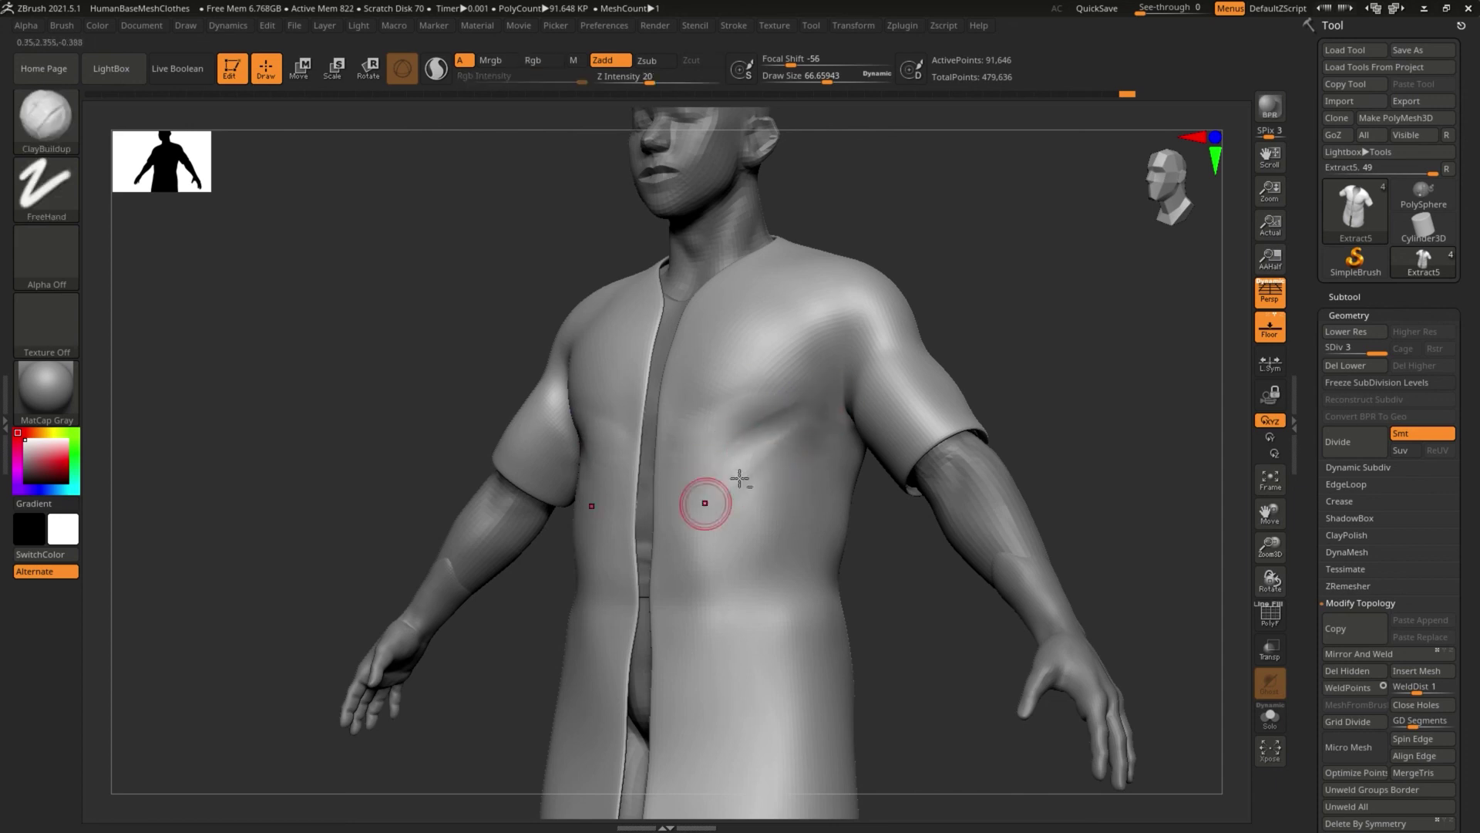
key(shift)
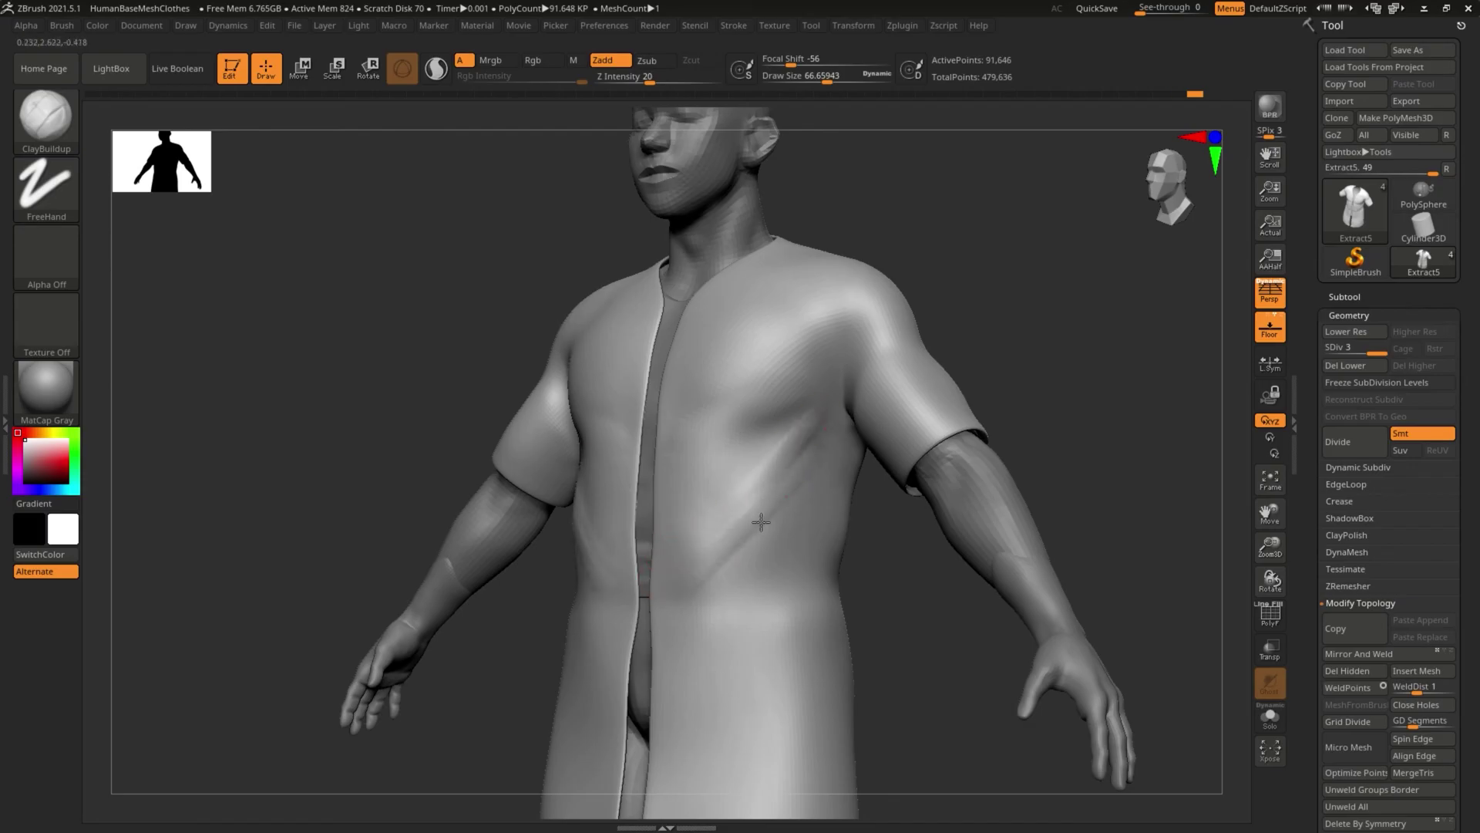
mouse_move(841, 414)
mouse_down()
mouse_move(729, 562)
mouse_move(679, 586)
mouse_up()
key(shift)
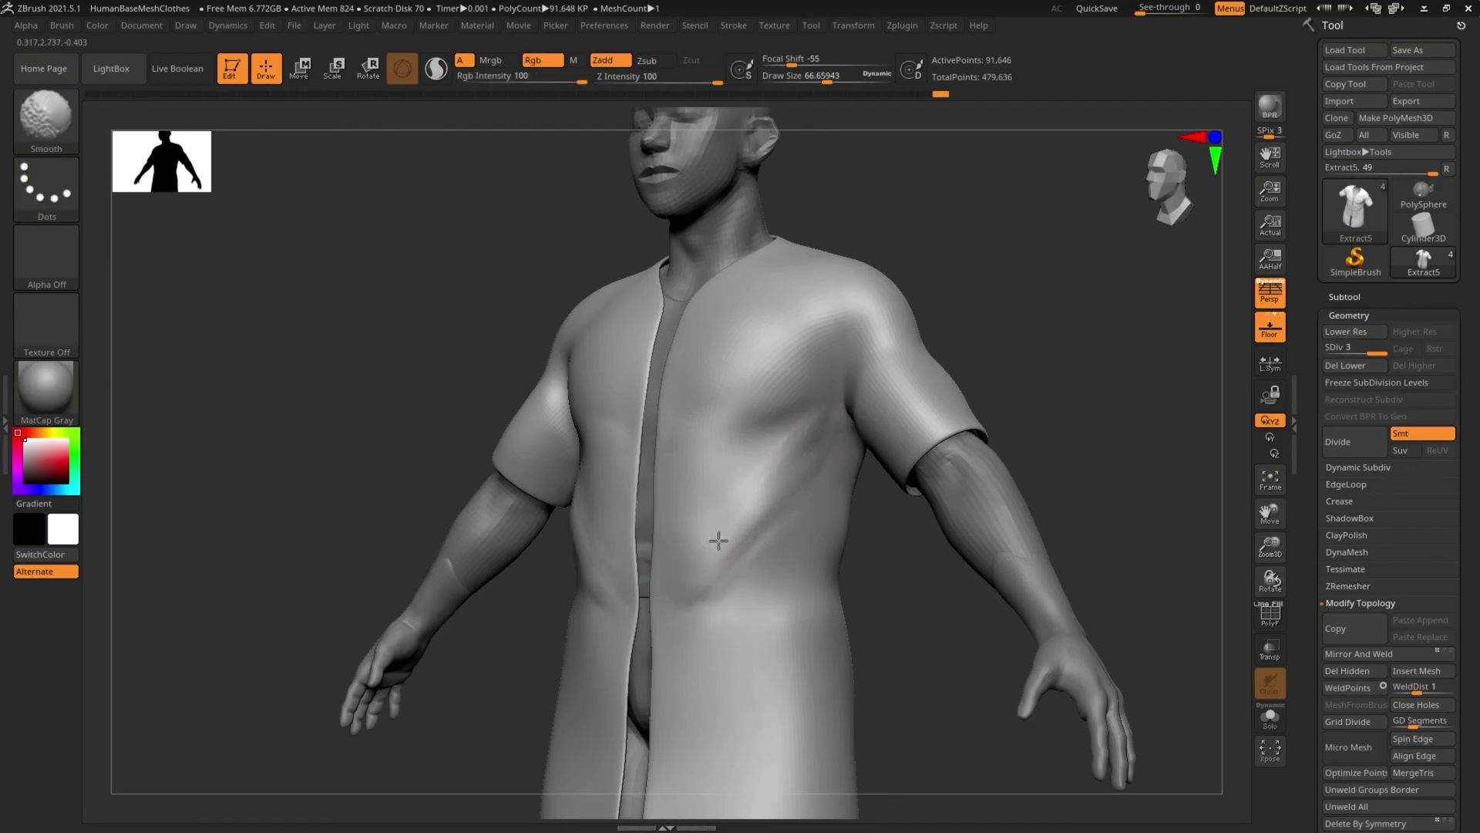
alt+drag(894, 602, 852, 463)
shift+drag(852, 463, 833, 430)
alt+drag(821, 513, 836, 312)
alt+drag(837, 312, 887, 502)
mouse_move(898, 524)
mouse_down()
mouse_move(476, 529)
mouse_move(585, 502)
mouse_up()
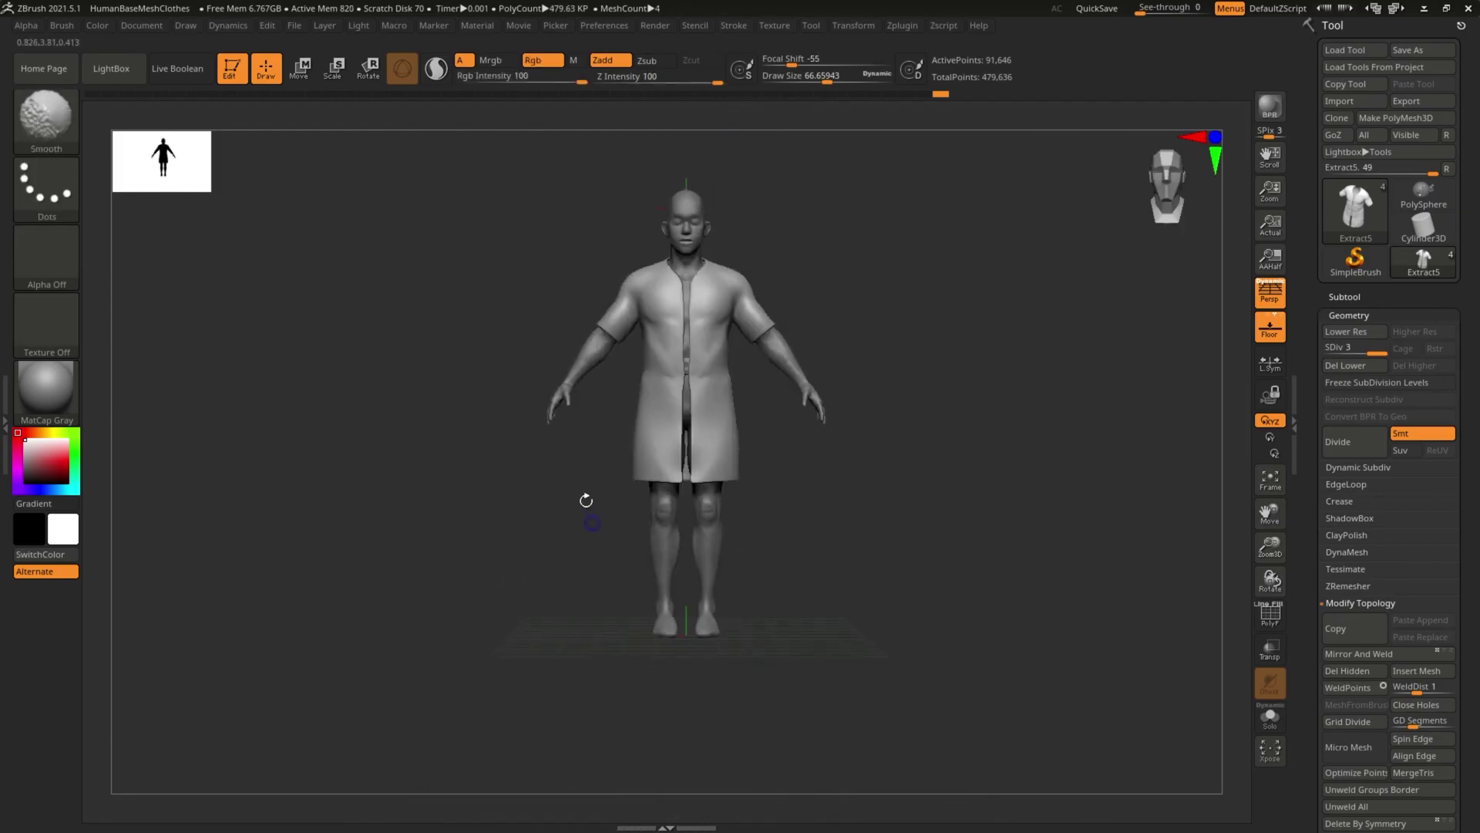